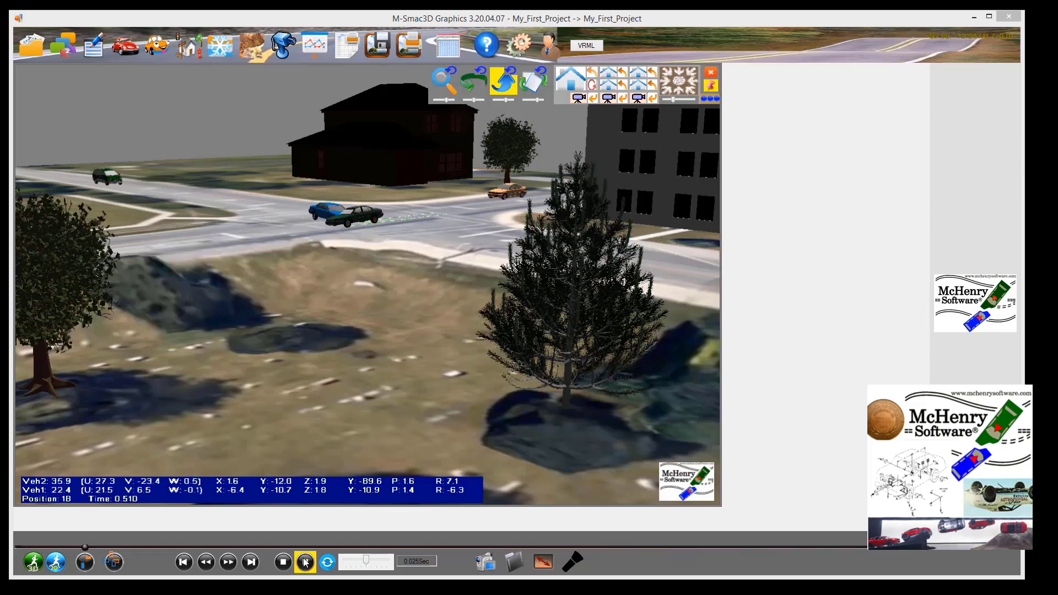
Pause the crash animation and open the McHenry Forum from the support section of the McHenry Software website.
{"action": "left_click", "coordinate": [304, 558]}
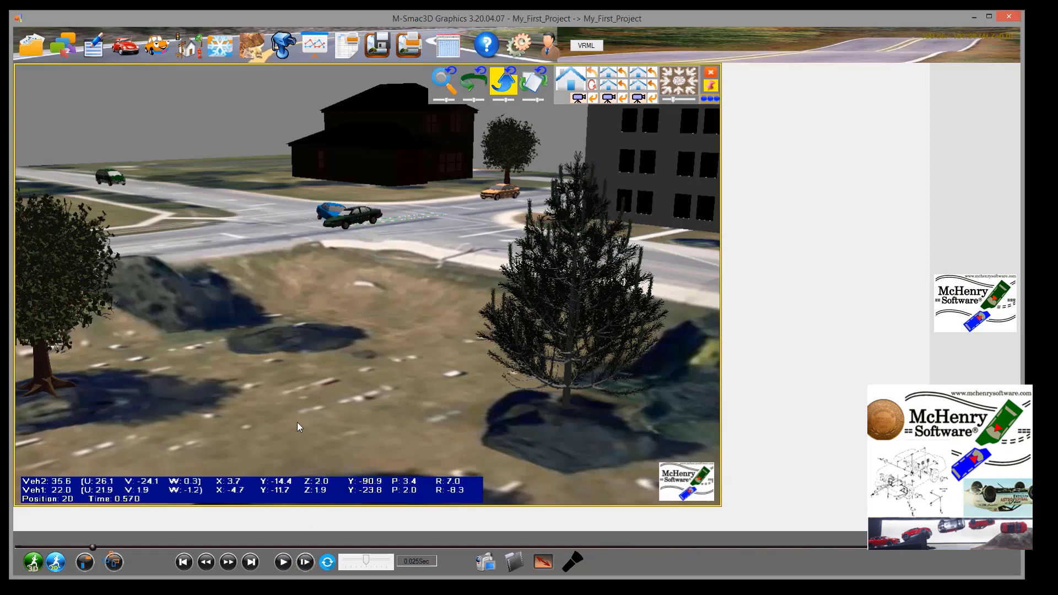
{"action": "left_click_drag", "start_coordinate": [0, 13], "coordinate": [340, 48]}
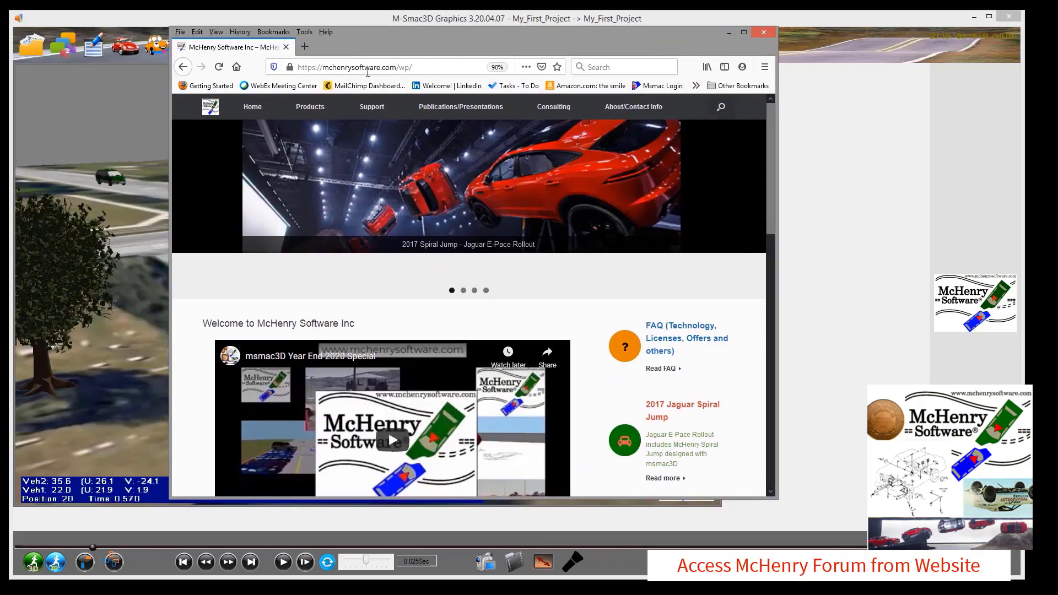
{"action": "mouse_move", "coordinate": [379, 94]}
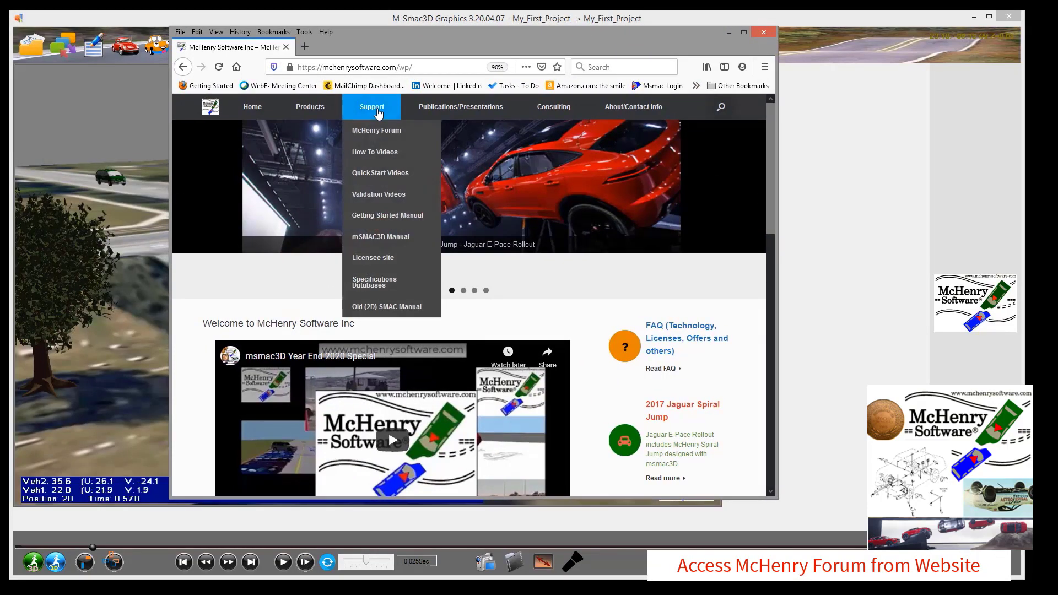
{"action": "left_click", "coordinate": [378, 132]}
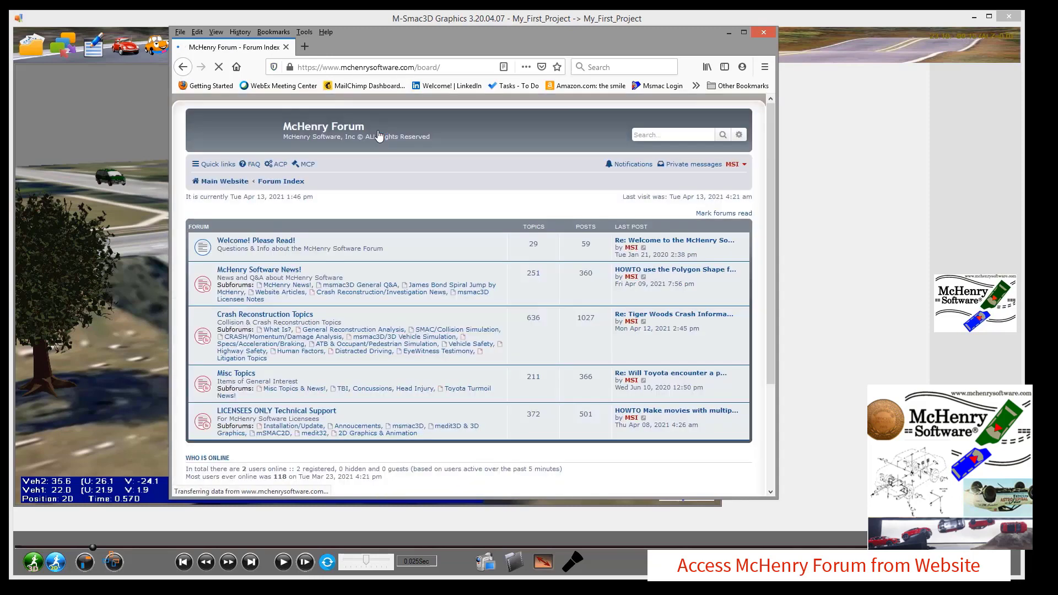
{"action": "left_click_drag", "start_coordinate": [372, 46], "coordinate": [350, 71]}
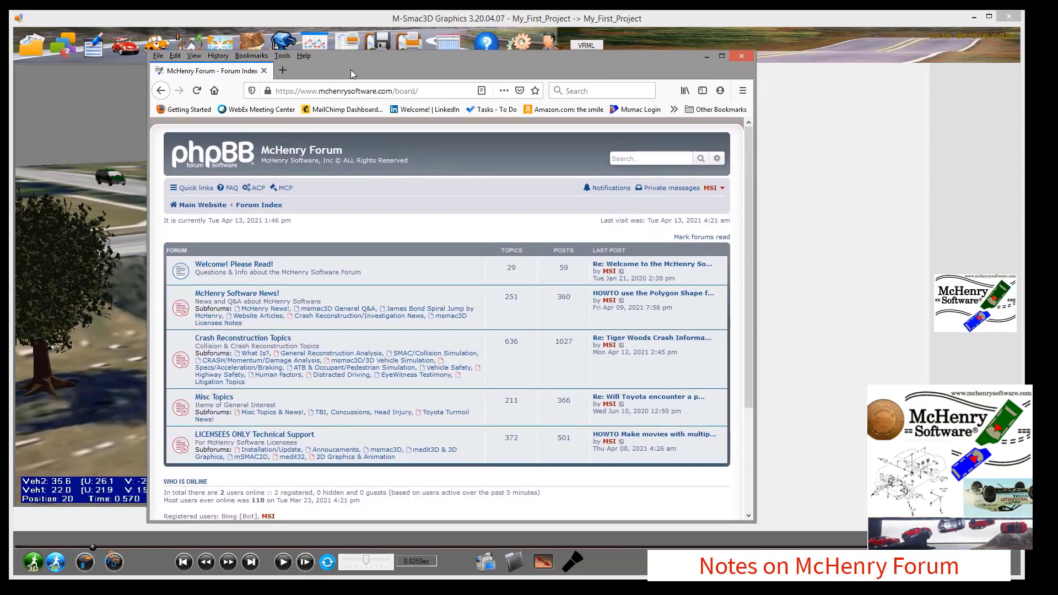
In the msmac3D Licensee Notes subforum, read the topic "HOWTO use the Polygon Shape for Collision Interaction v3.20" and its list of video links.
{"action": "left_click", "coordinate": [447, 318]}
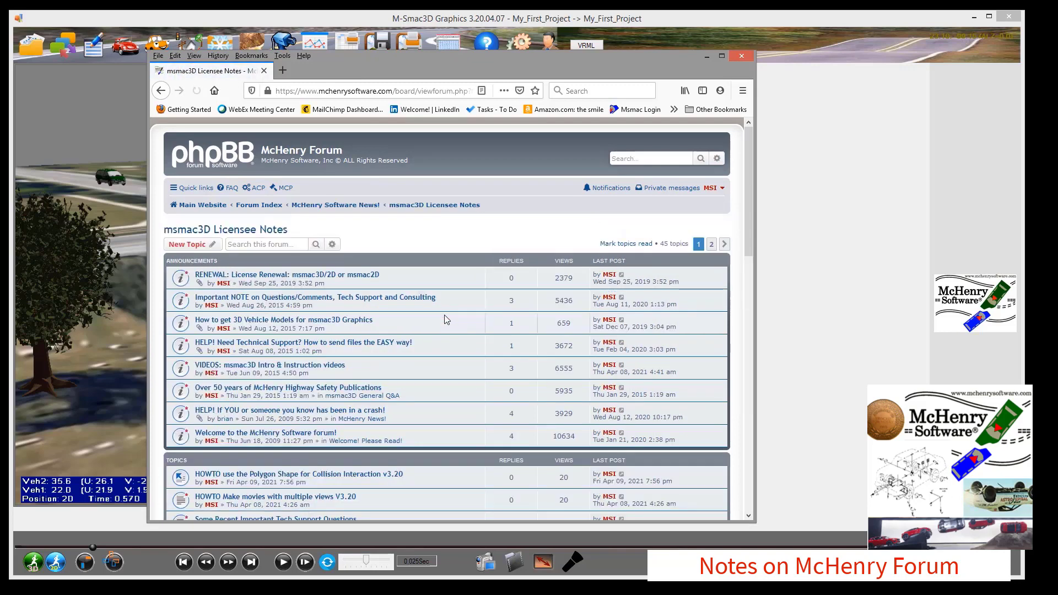
{"action": "scroll", "coordinate": [424, 309], "scroll_direction": "down", "scroll_amount": 3}
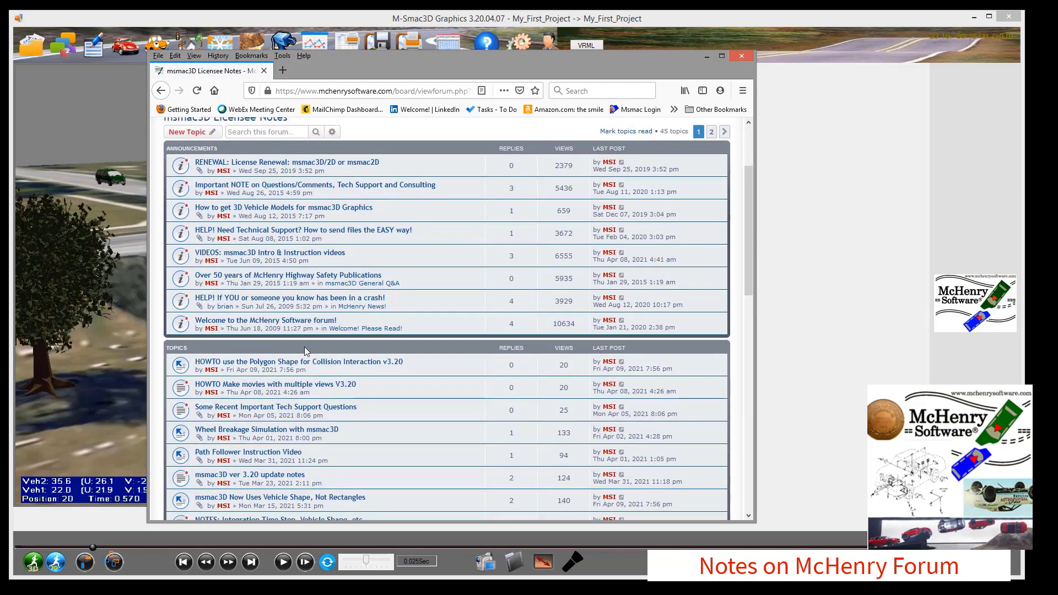
{"action": "left_click", "coordinate": [311, 368]}
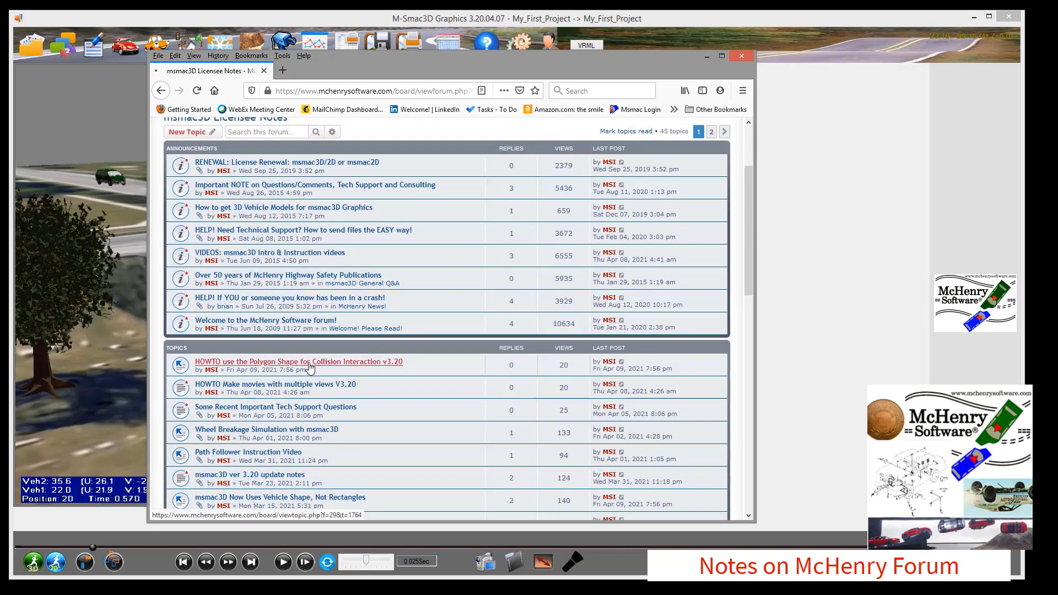
{"action": "scroll", "coordinate": [278, 179], "scroll_direction": "down", "scroll_amount": 3}
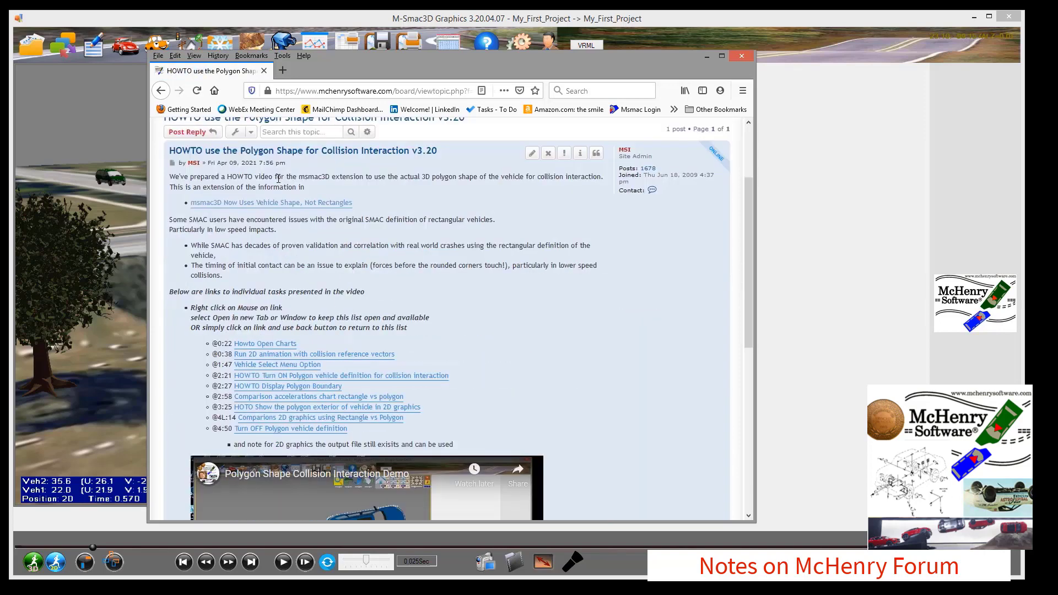
{"action": "scroll", "coordinate": [278, 180], "scroll_direction": "down", "scroll_amount": 3}
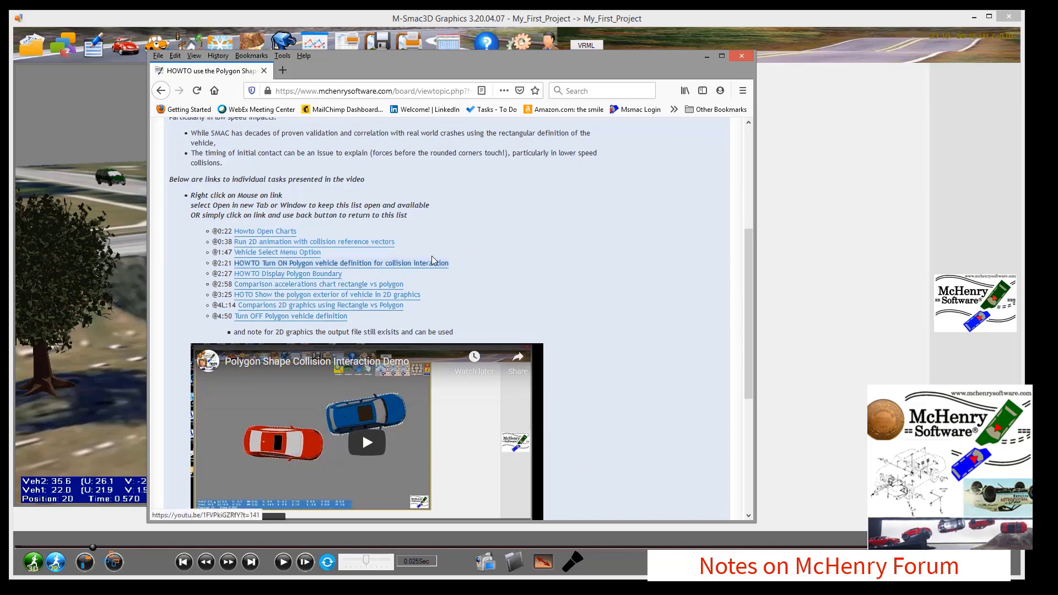
{"action": "scroll", "coordinate": [441, 264], "scroll_direction": "down", "scroll_amount": 2}
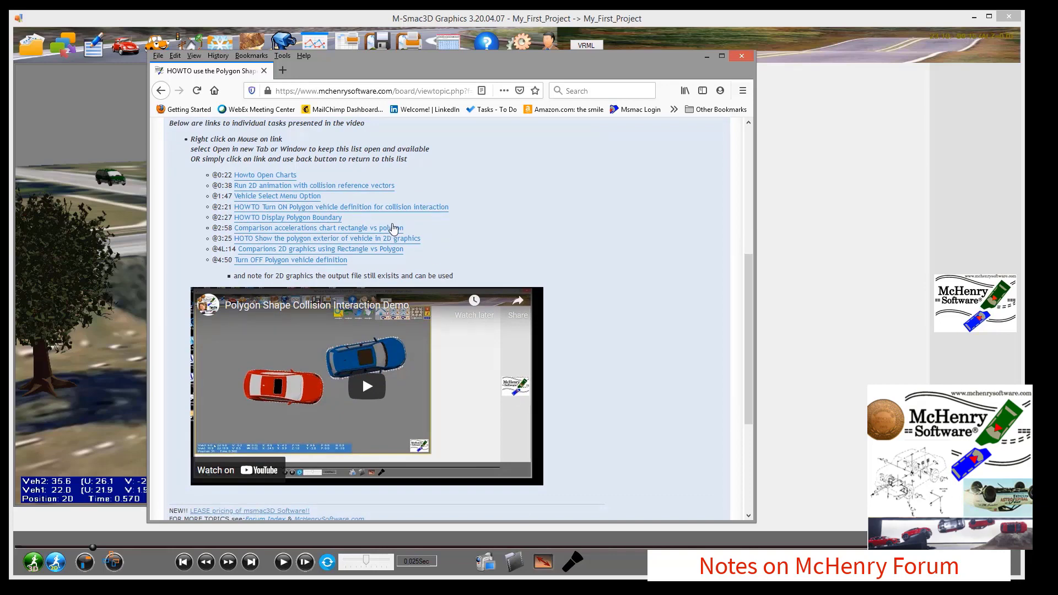
Return to the licensee notes, review the topic "HOWTO Make movies with multiple views V3.20", and close the browser.
{"action": "left_click", "coordinate": [166, 92]}
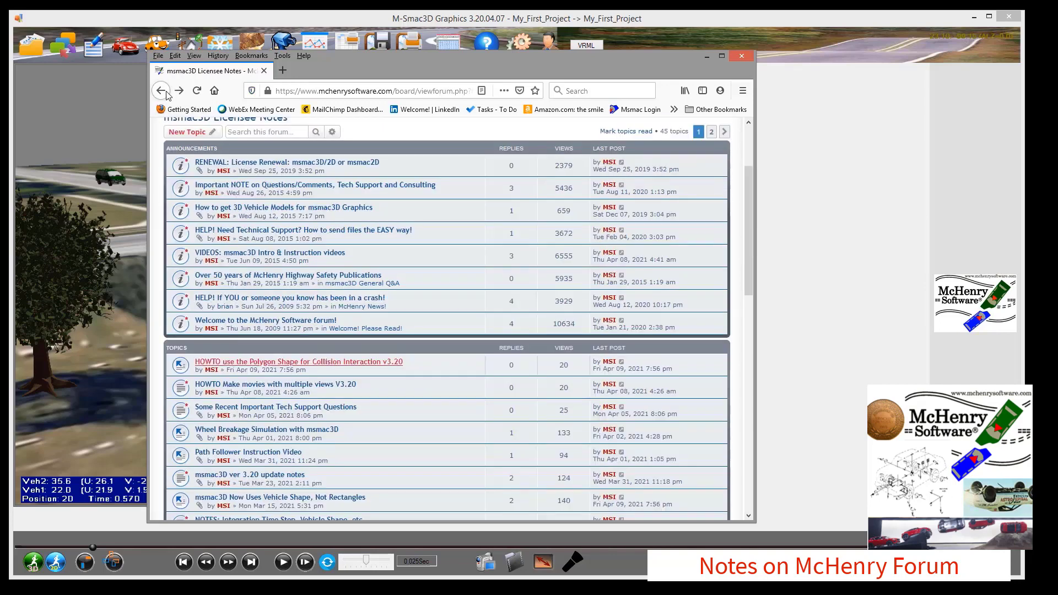
{"action": "scroll", "coordinate": [307, 372], "scroll_direction": "down", "scroll_amount": 4}
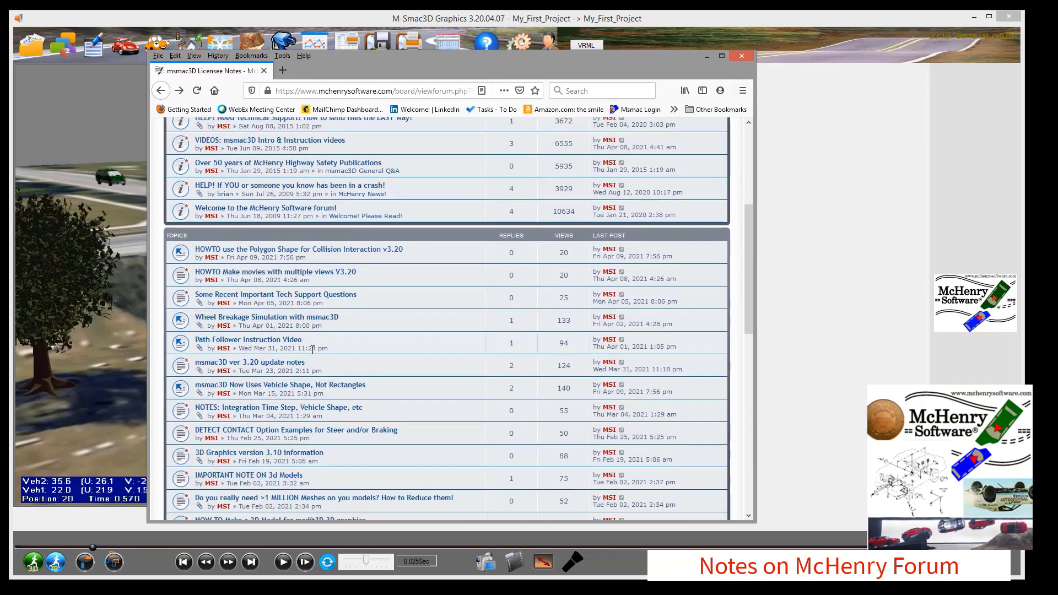
{"action": "left_click", "coordinate": [263, 273]}
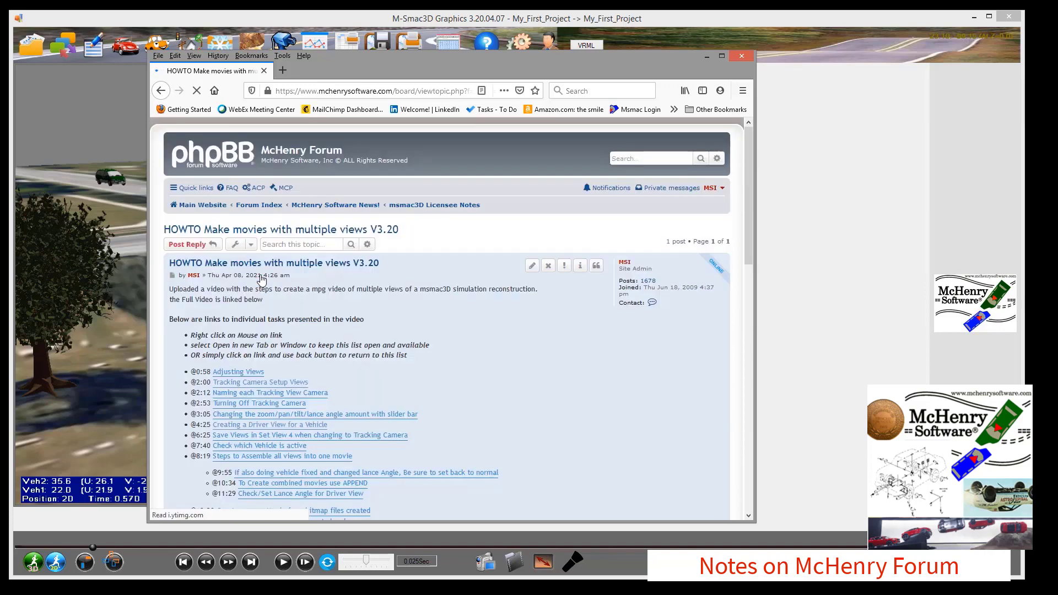
{"action": "scroll", "coordinate": [350, 241], "scroll_direction": "down", "scroll_amount": 8}
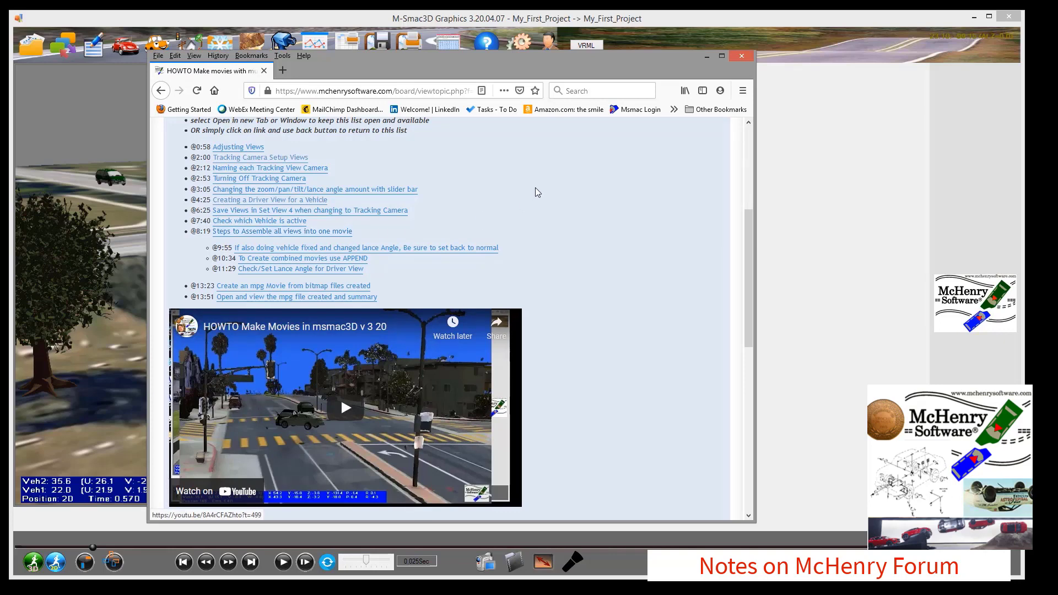
{"action": "left_click", "coordinate": [742, 57]}
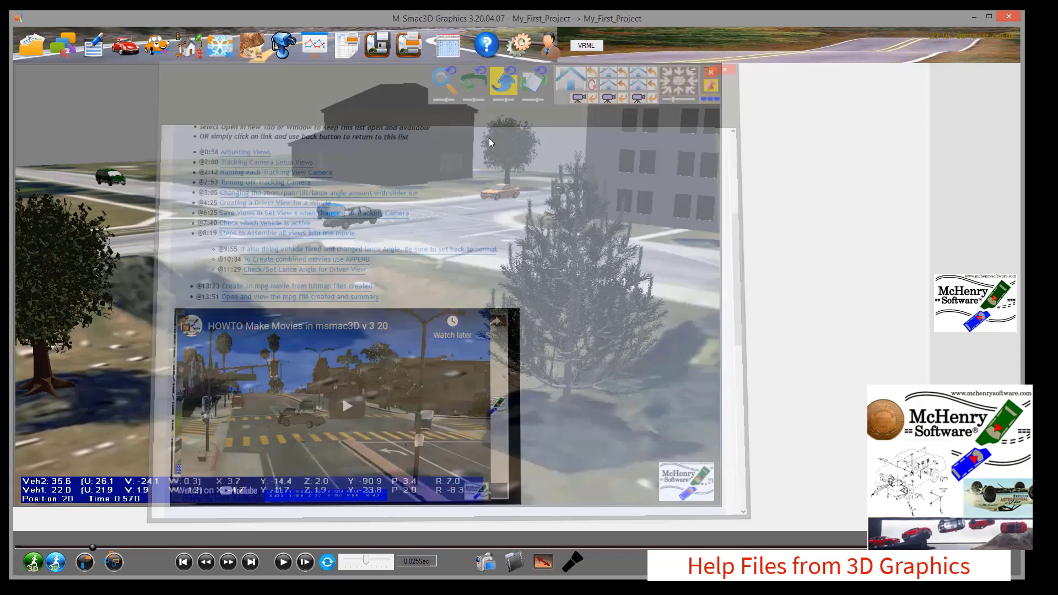
Open the Getting Started Manual from the 3D graphics program's help documents.
{"action": "left_click", "coordinate": [485, 48]}
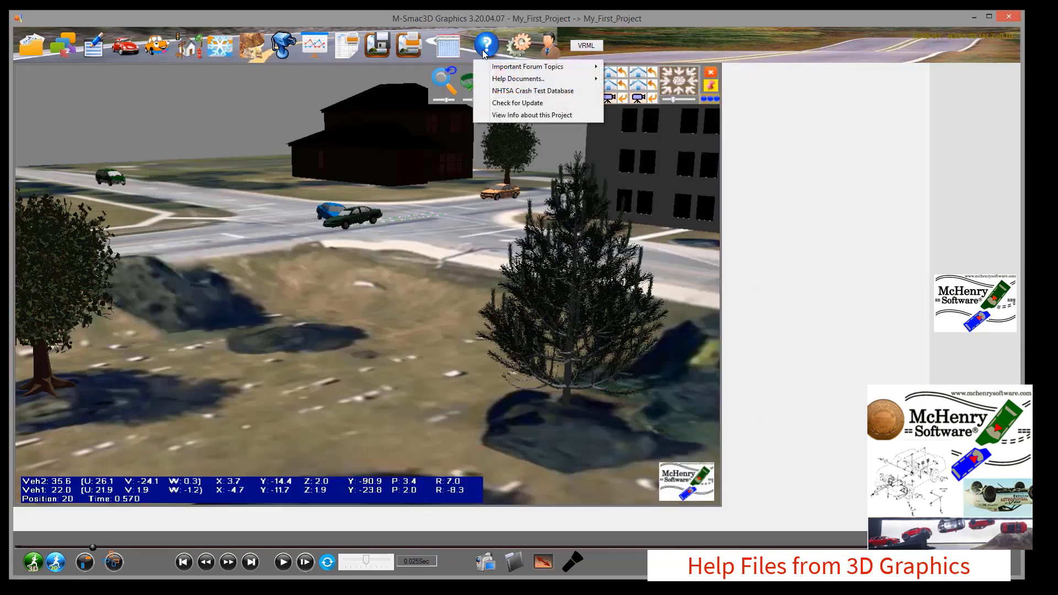
{"action": "mouse_move", "coordinate": [494, 80]}
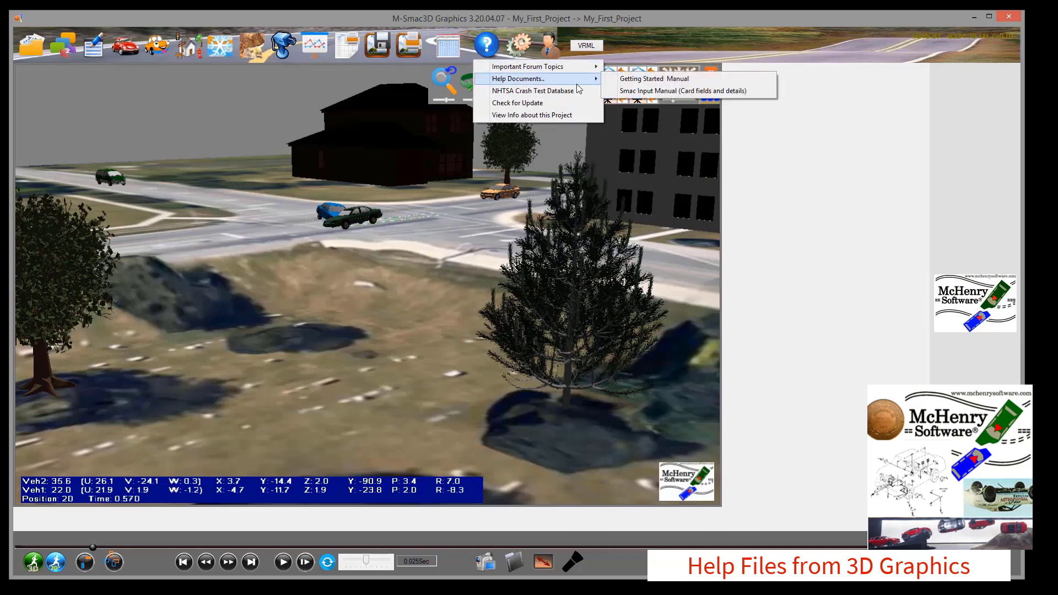
{"action": "left_click", "coordinate": [632, 81]}
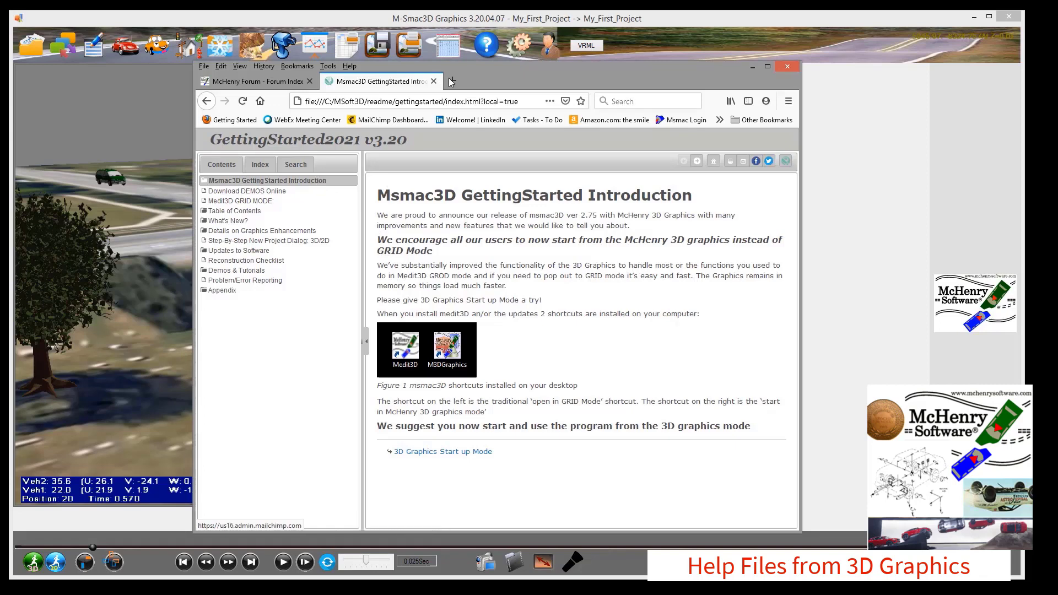
{"action": "left_click_drag", "start_coordinate": [491, 71], "coordinate": [456, 63]}
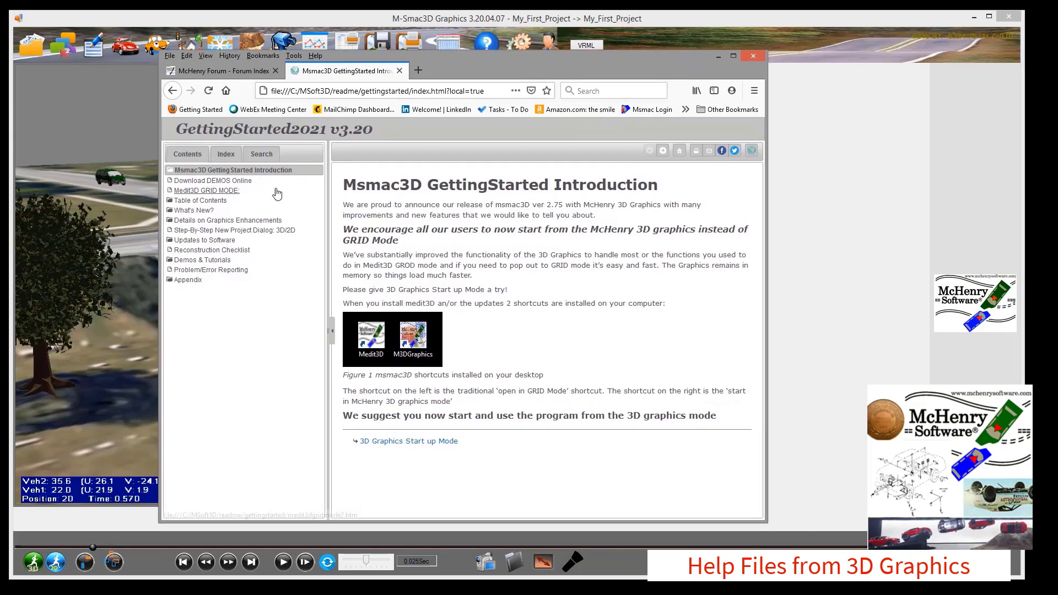
Review the Download DEMOS Online list and save the My First Project ZIP file, My_First_Project.BACKUP.zip.
{"action": "left_click", "coordinate": [192, 182]}
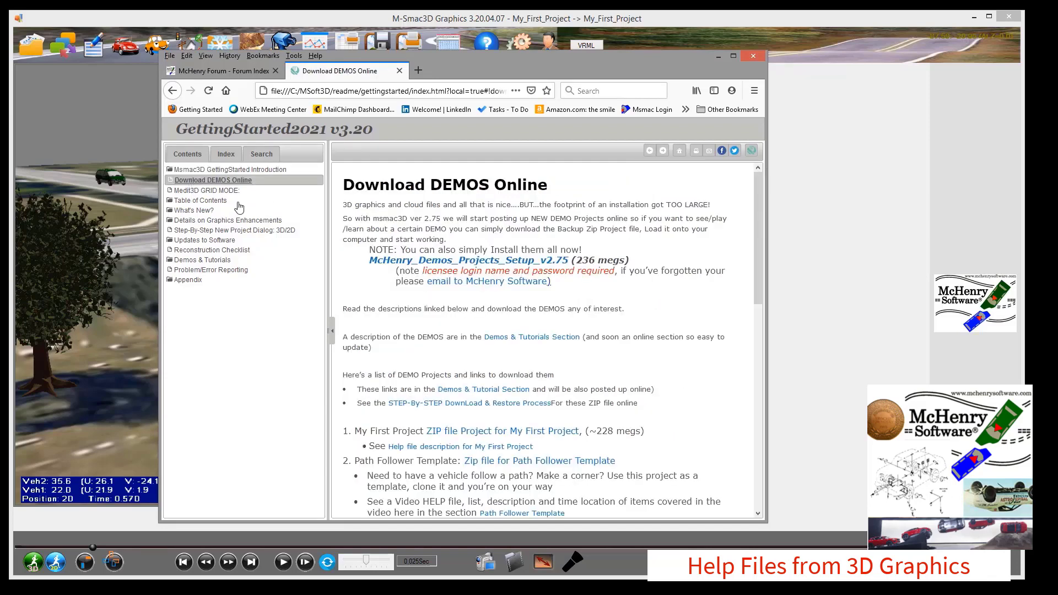
{"action": "scroll", "coordinate": [464, 217], "scroll_direction": "down", "scroll_amount": 10}
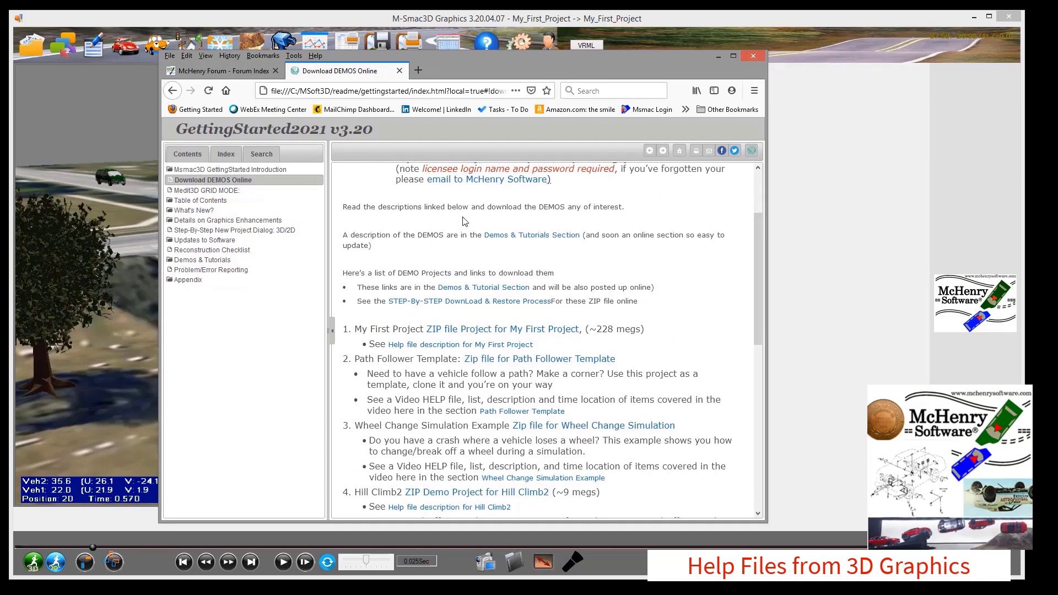
{"action": "scroll", "coordinate": [465, 267], "scroll_direction": "down", "scroll_amount": 1}
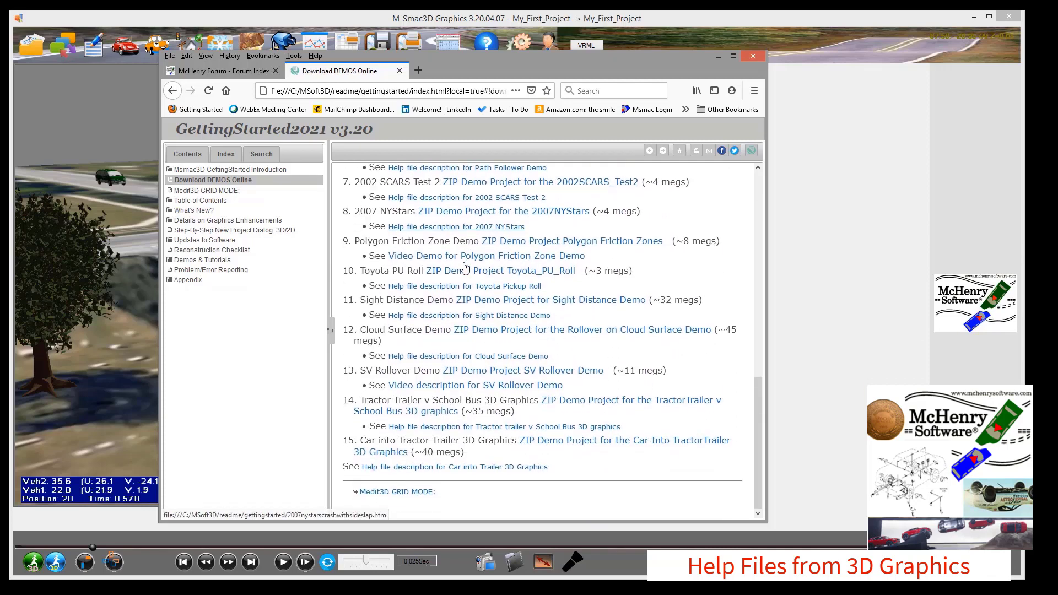
{"action": "scroll", "coordinate": [460, 265], "scroll_direction": "up", "scroll_amount": 5}
{"action": "scroll", "coordinate": [456, 264], "scroll_direction": "up", "scroll_amount": 3}
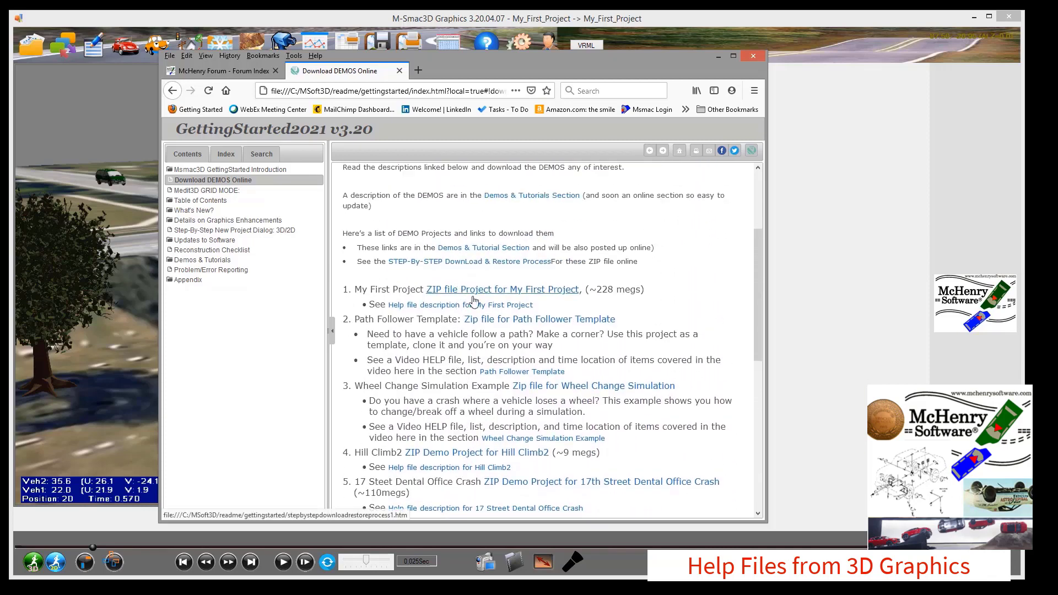
{"action": "left_click", "coordinate": [471, 293]}
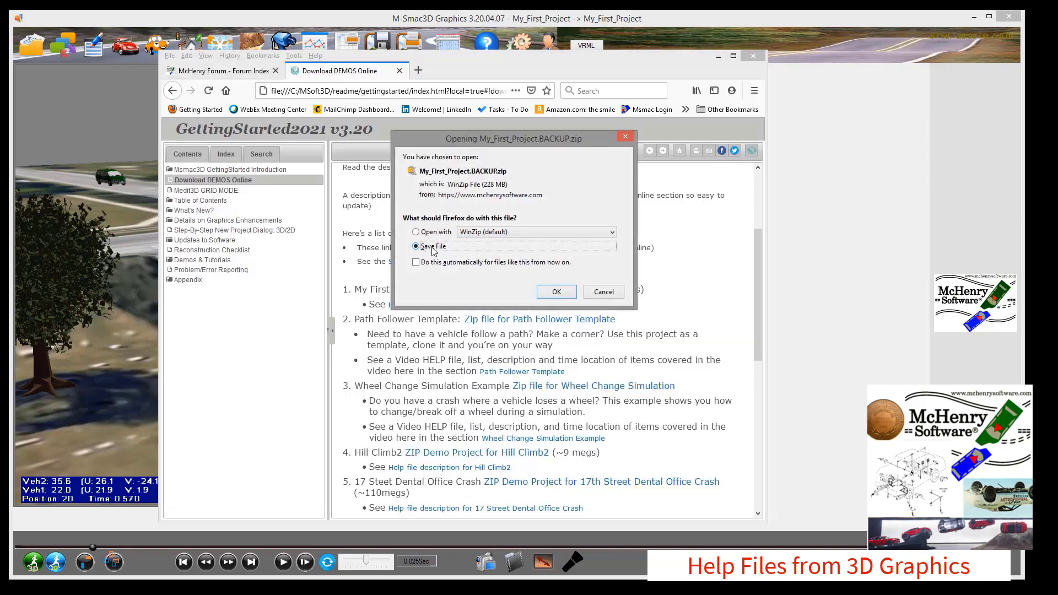
{"action": "left_click", "coordinate": [556, 292]}
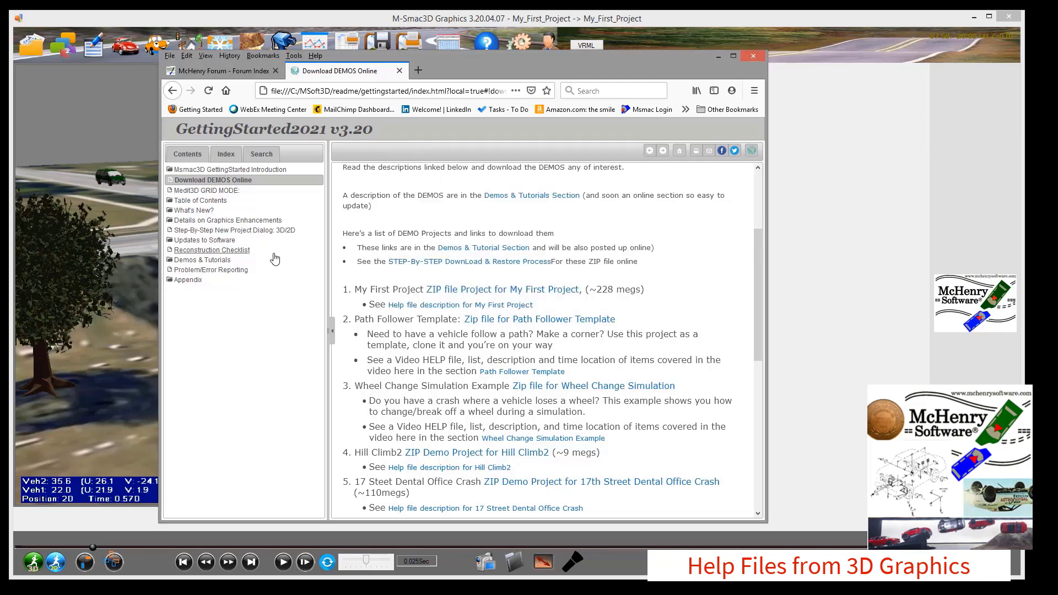
In the manual's Demos & Tutorials section, open and review HOWTO Make Movies with Multiple Views.
{"action": "left_click", "coordinate": [204, 260]}
{"action": "scroll", "coordinate": [513, 237], "scroll_direction": "down", "scroll_amount": 1}
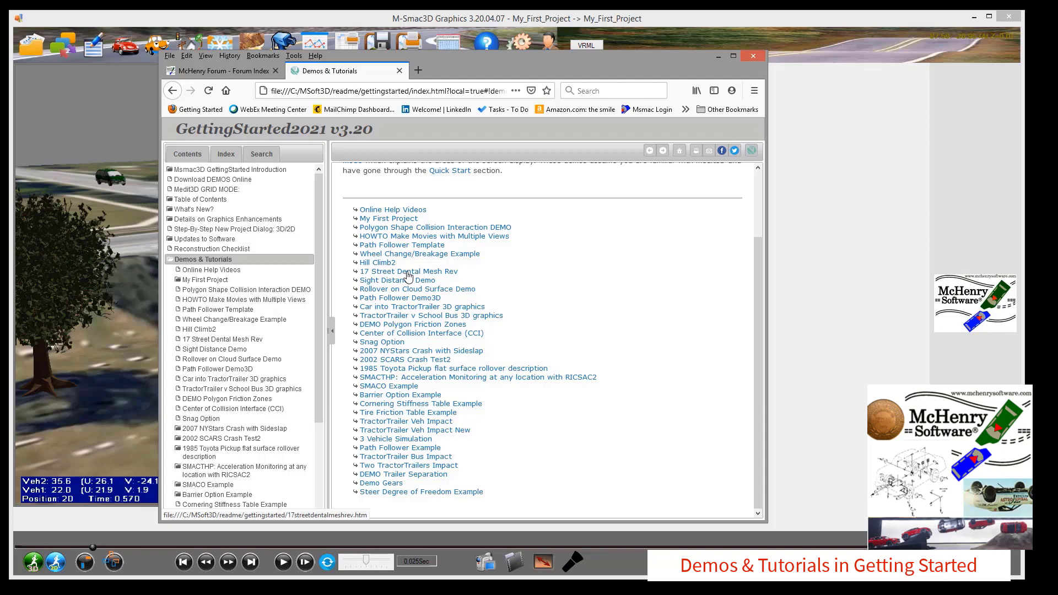
{"action": "left_click", "coordinate": [379, 240]}
{"action": "scroll", "coordinate": [408, 264], "scroll_direction": "down", "scroll_amount": 3}
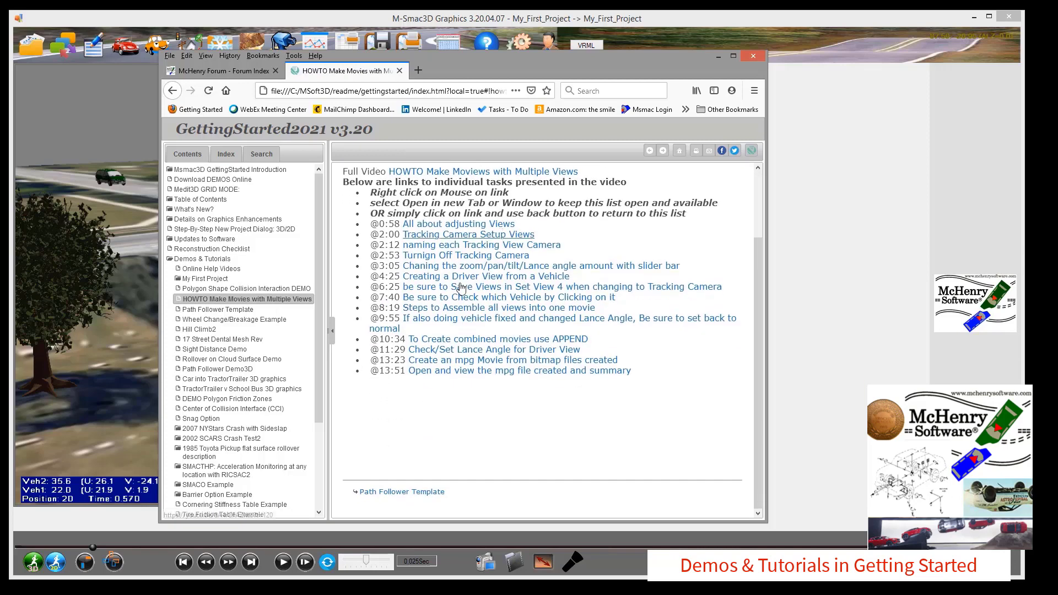
Open the 4:25 video link "Creating a Driver View from a Vehicle", play it briefly, and pause it.
{"action": "left_click", "coordinate": [431, 277]}
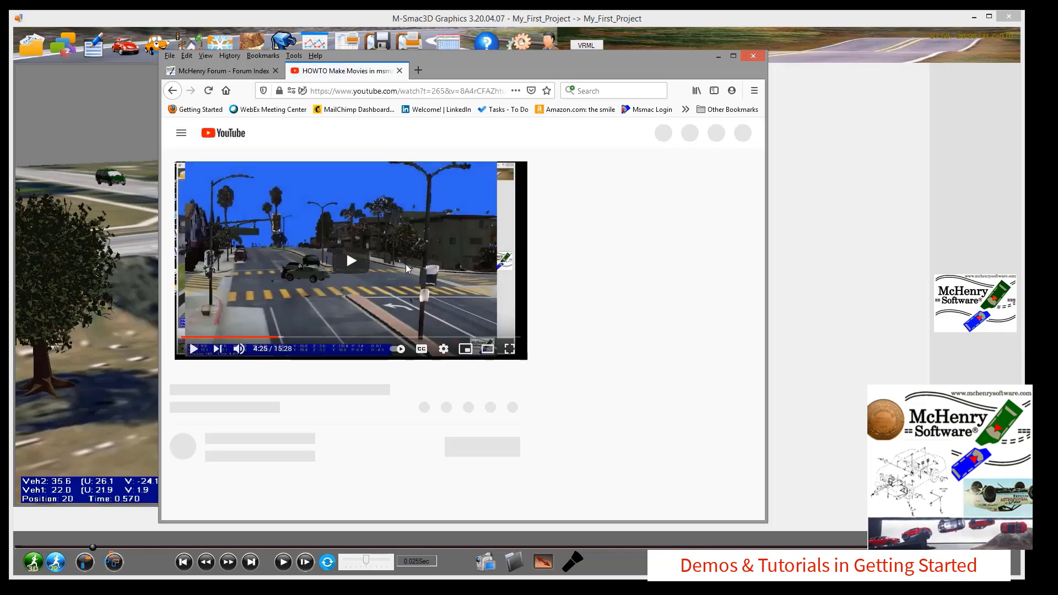
{"action": "left_click", "coordinate": [355, 260]}
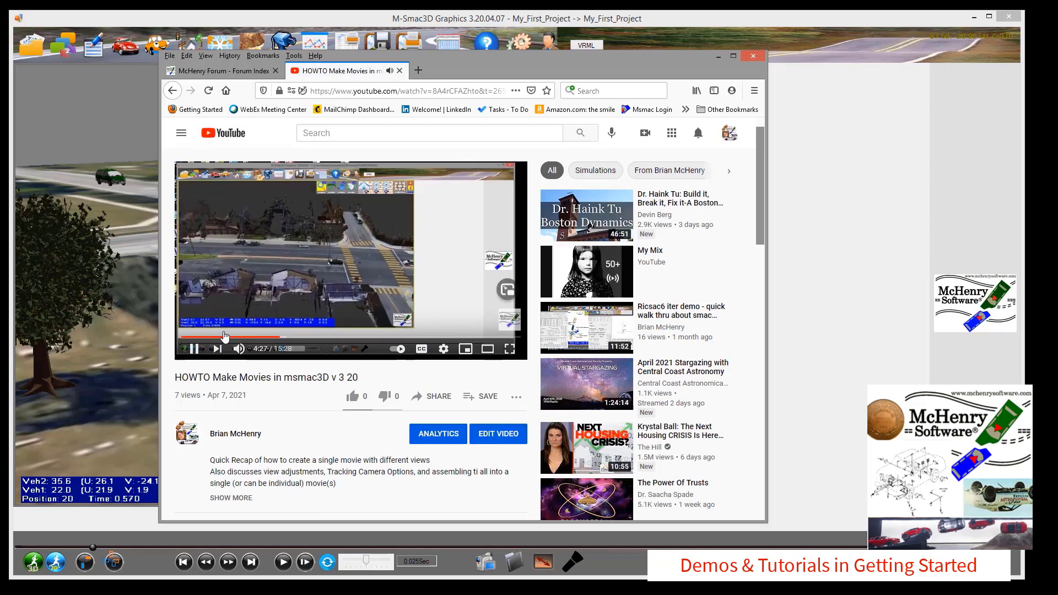
{"action": "left_click", "coordinate": [192, 349]}
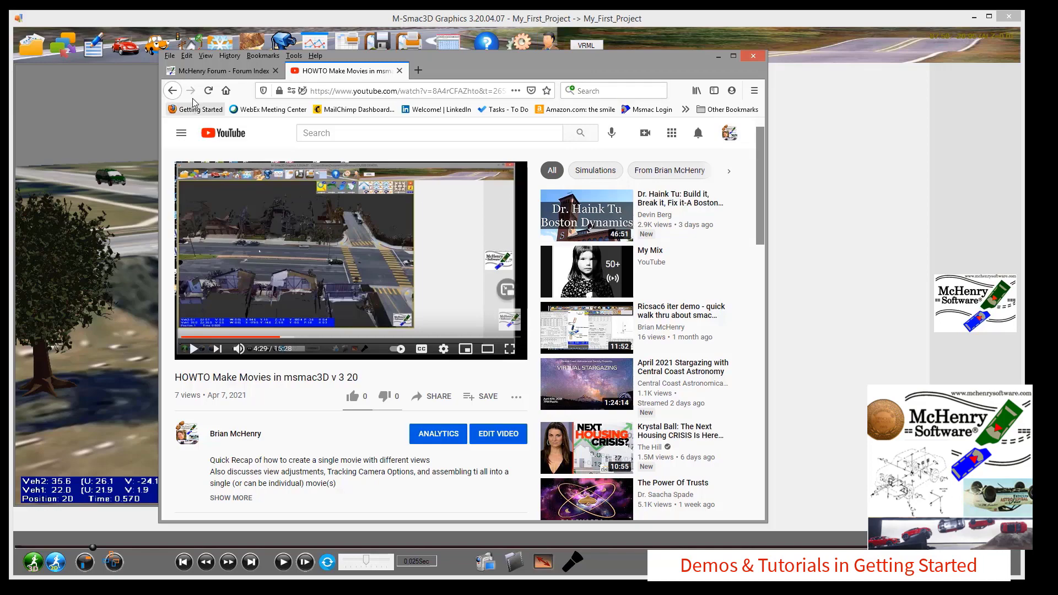
Switch back to the McHenry Forum and browse the Installation/Update topics within LICENSEES ONLY Technical Support.
{"action": "left_click", "coordinate": [203, 73]}
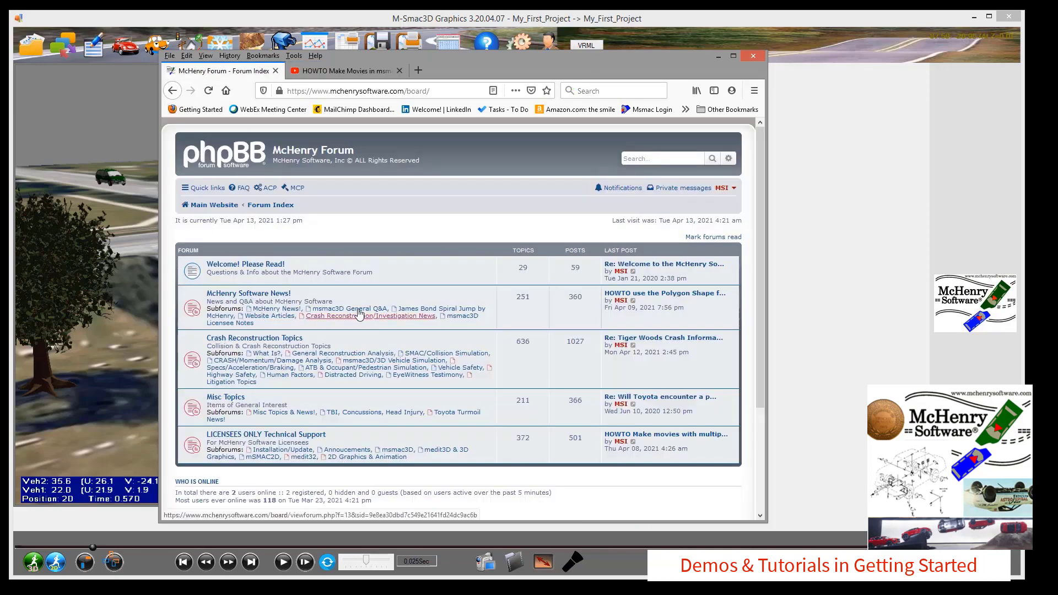
{"action": "scroll", "coordinate": [358, 312], "scroll_direction": "down", "scroll_amount": 1}
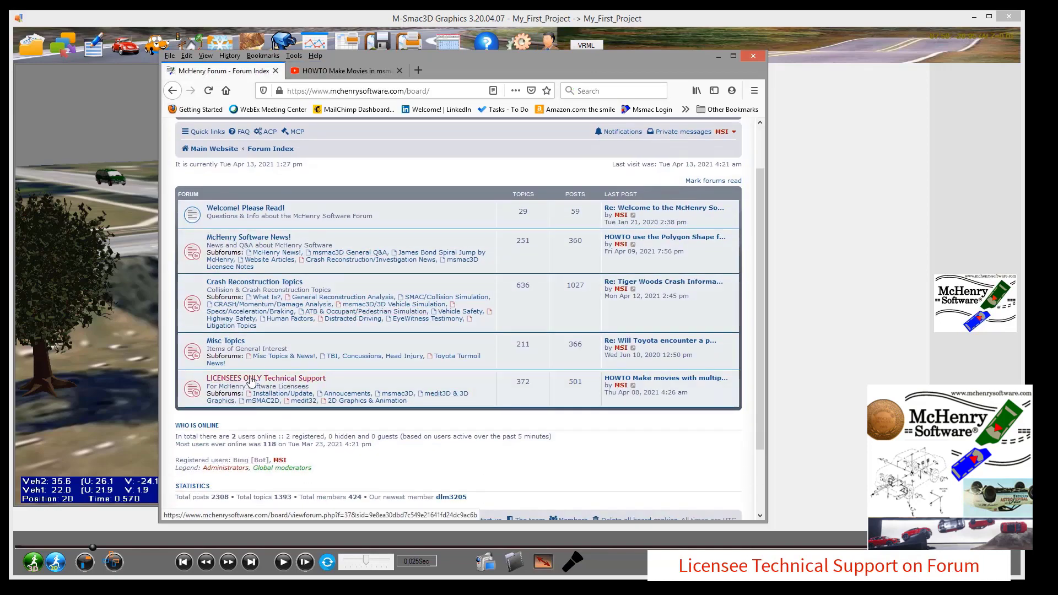
{"action": "left_click", "coordinate": [251, 380]}
{"action": "scroll", "coordinate": [371, 316], "scroll_direction": "down", "scroll_amount": 2}
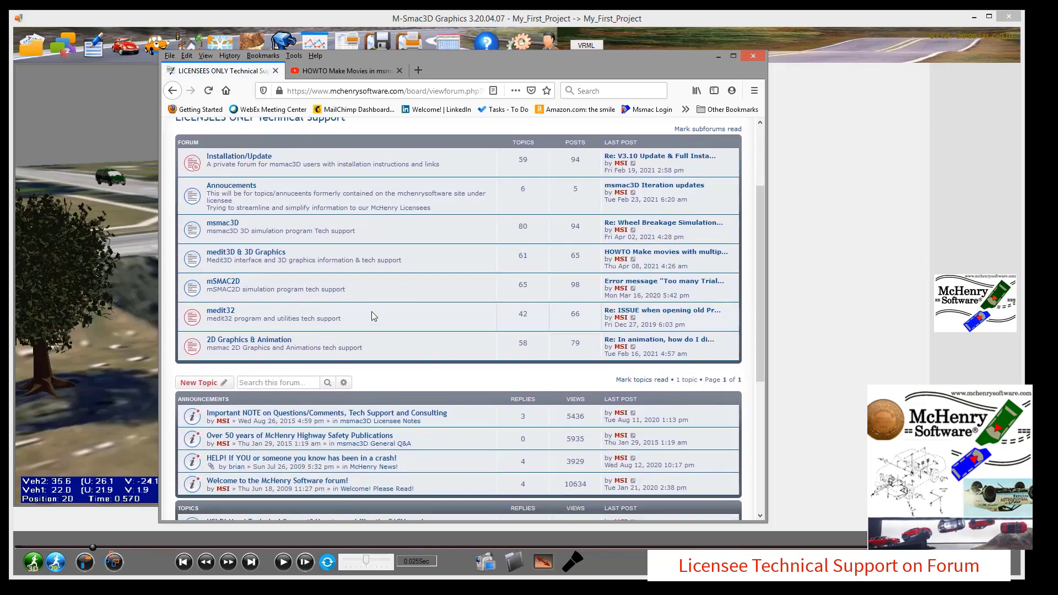
{"action": "left_click", "coordinate": [224, 157]}
{"action": "scroll", "coordinate": [338, 371], "scroll_direction": "down", "scroll_amount": 2}
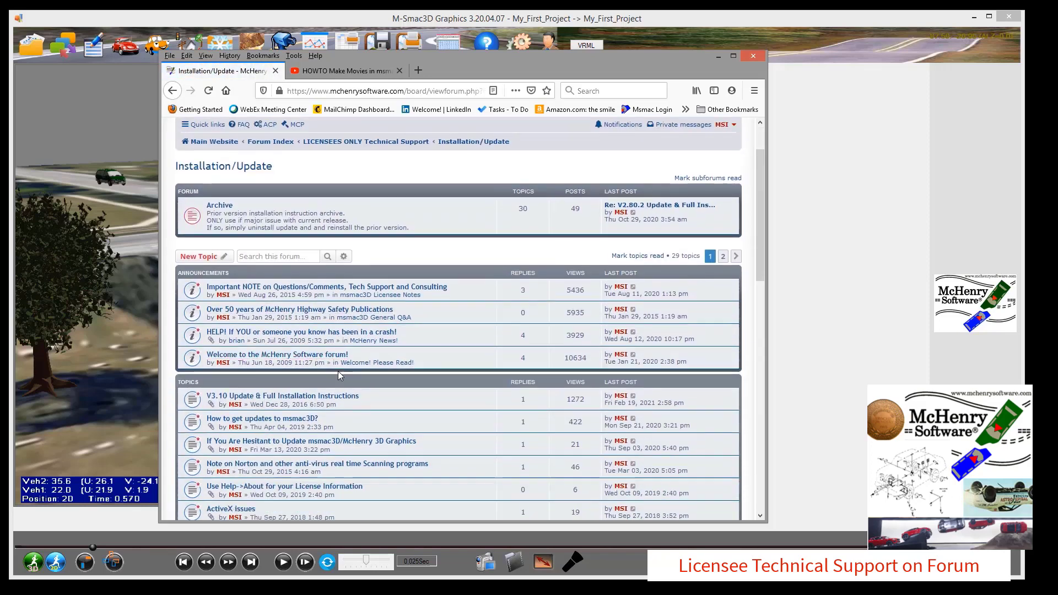
Look through the Installation/Update topics, then the Annoucements subforum of LICENSEES ONLY Technical Support.
{"action": "scroll", "coordinate": [338, 371], "scroll_direction": "down", "scroll_amount": 1}
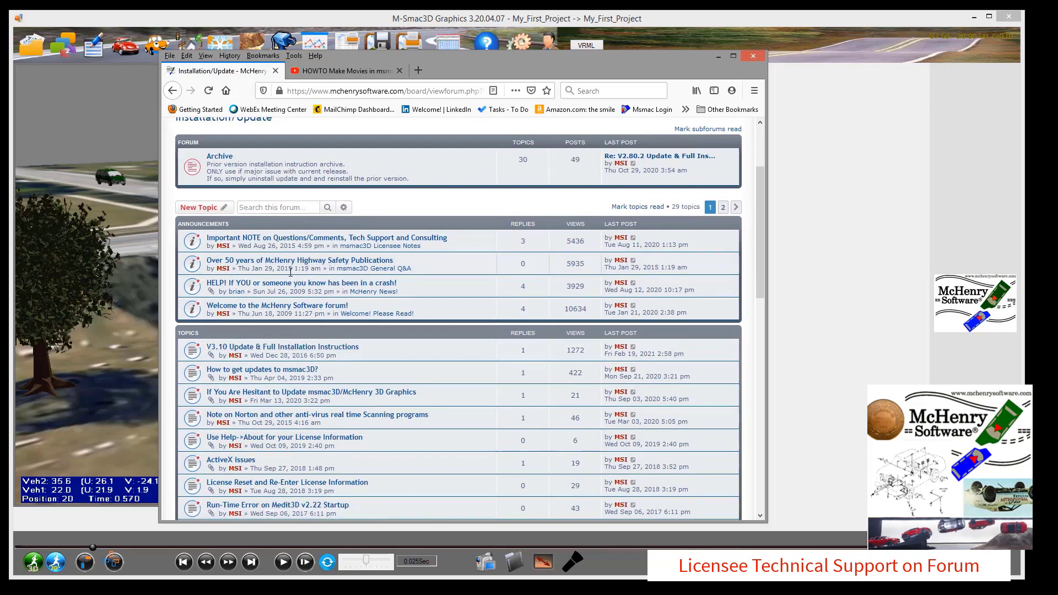
{"action": "scroll", "coordinate": [396, 382], "scroll_direction": "down", "scroll_amount": 1}
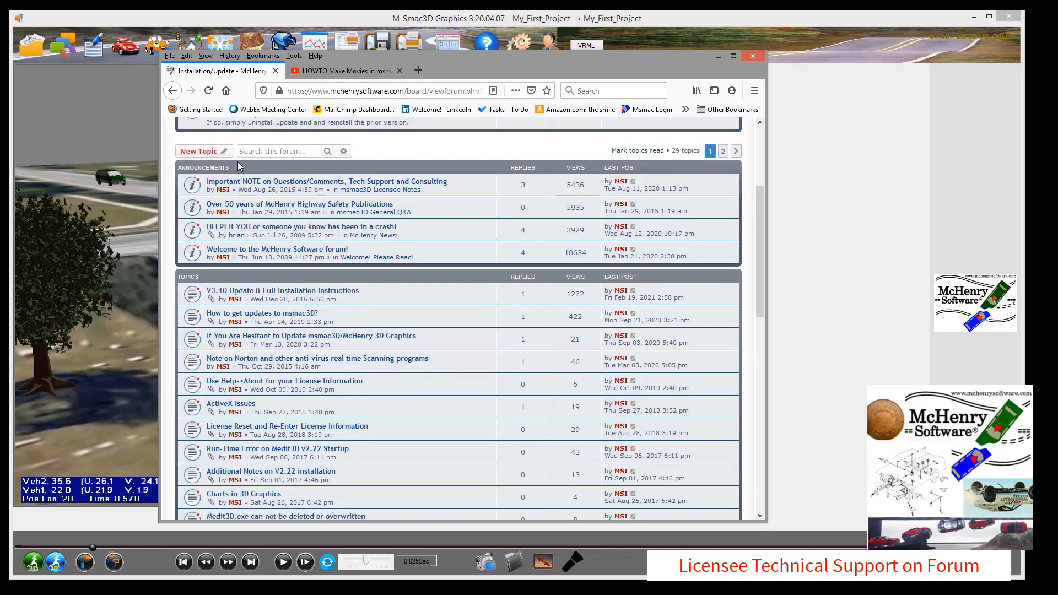
{"action": "scroll", "coordinate": [237, 161], "scroll_direction": "up", "scroll_amount": 2}
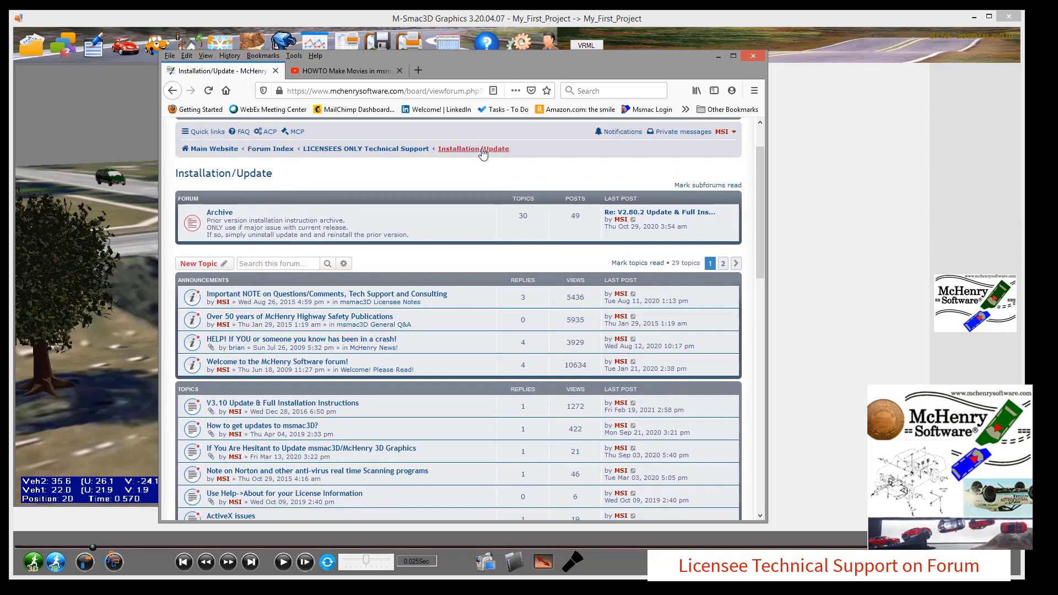
{"action": "left_click", "coordinate": [386, 149]}
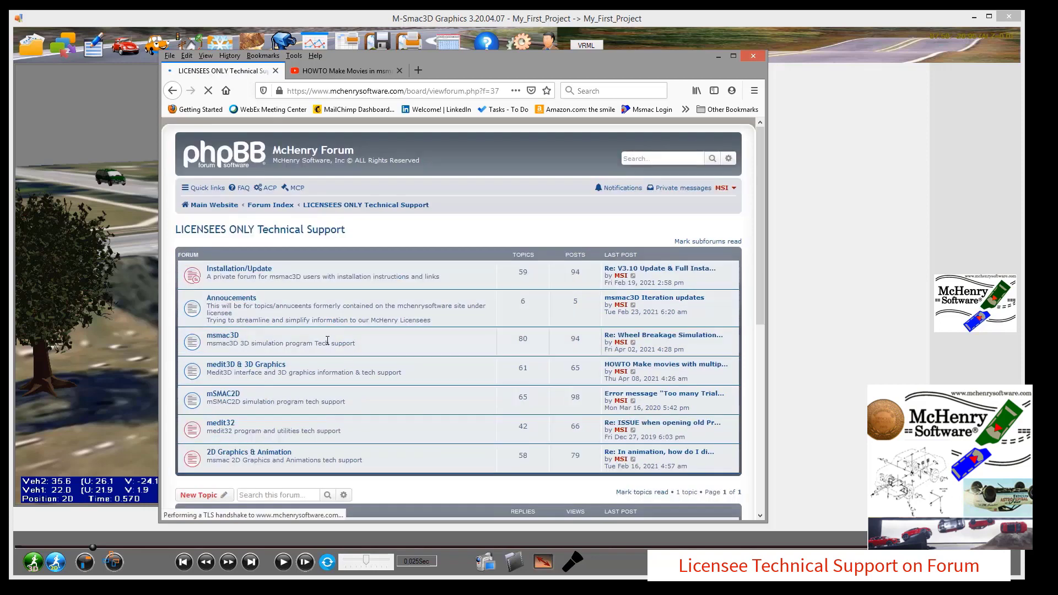
{"action": "left_click", "coordinate": [238, 302]}
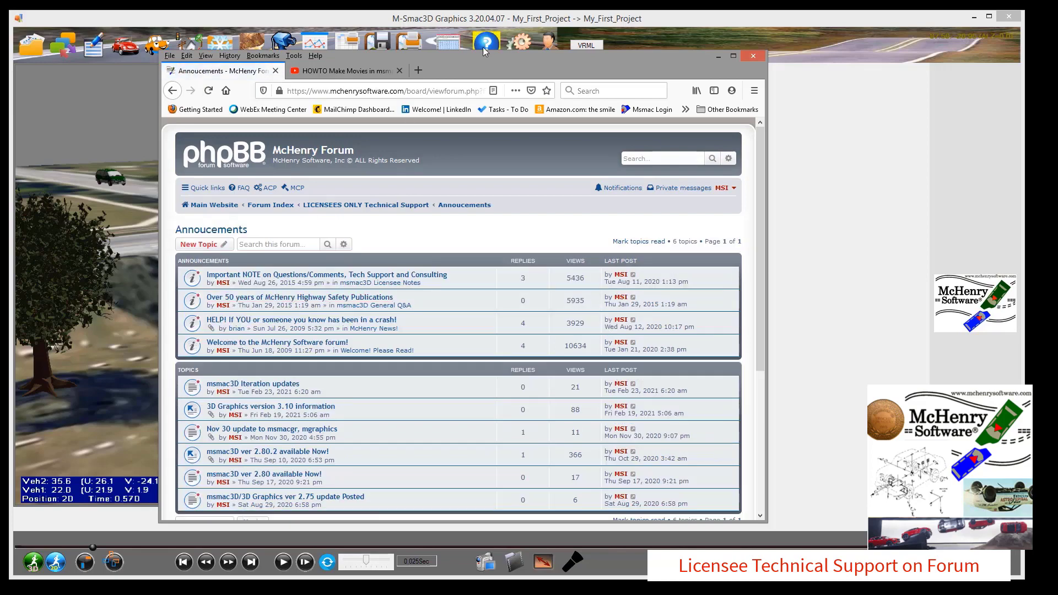
Switch back to M-Smac3D Graphics, check for program updates, and move the Update window aside.
{"action": "left_click", "coordinate": [485, 49]}
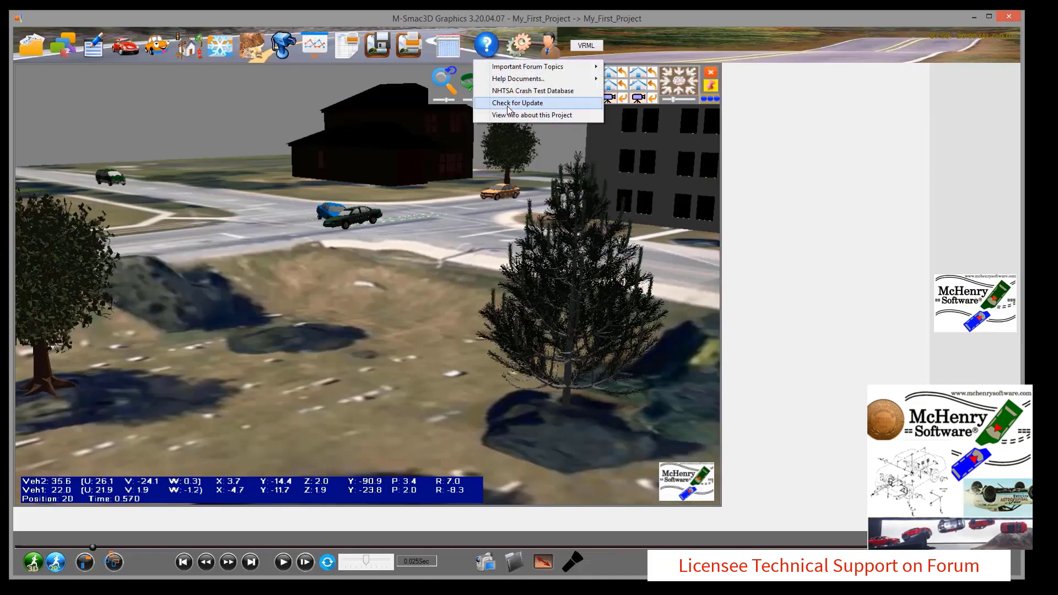
{"action": "left_click", "coordinate": [508, 105]}
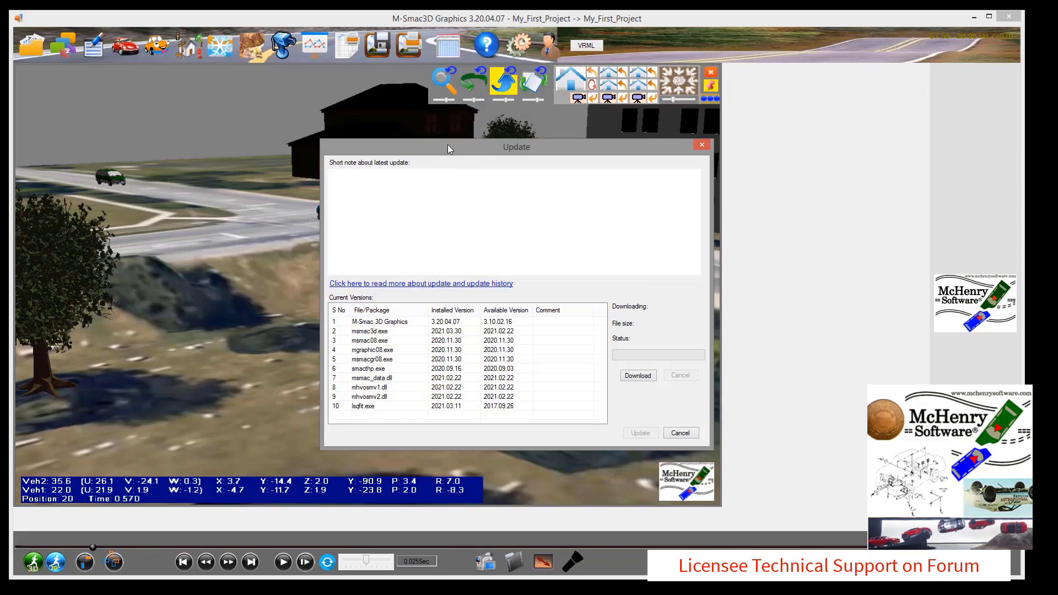
{"action": "left_click_drag", "start_coordinate": [447, 145], "coordinate": [339, 116]}
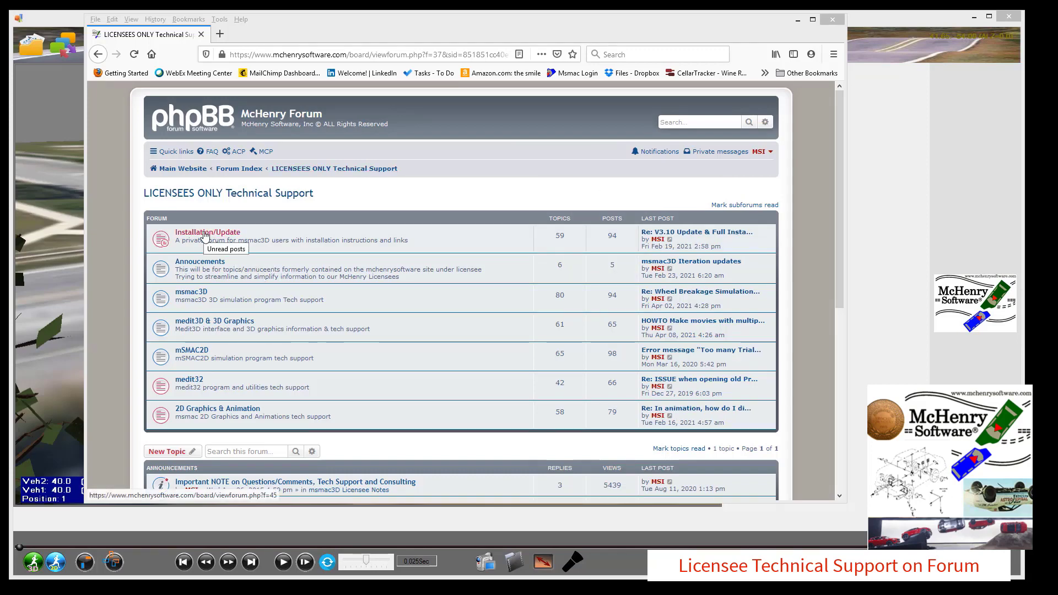
Open the msmac3D subforum in LICENSEES ONLY Technical Support and look through its announcements and topics.
{"action": "left_click", "coordinate": [193, 292]}
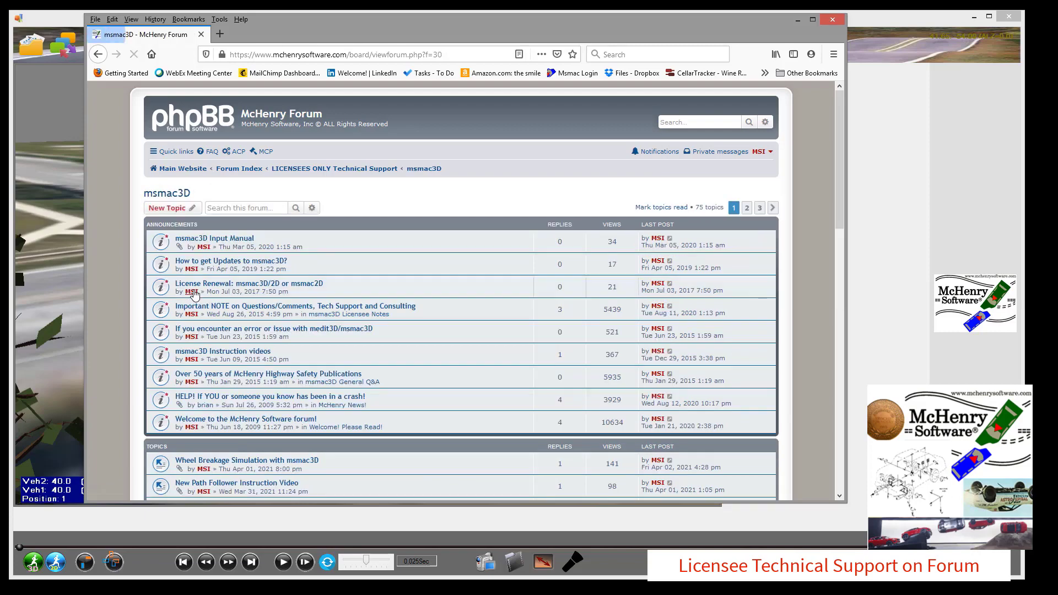
{"action": "scroll", "coordinate": [329, 271], "scroll_direction": "down", "scroll_amount": 4}
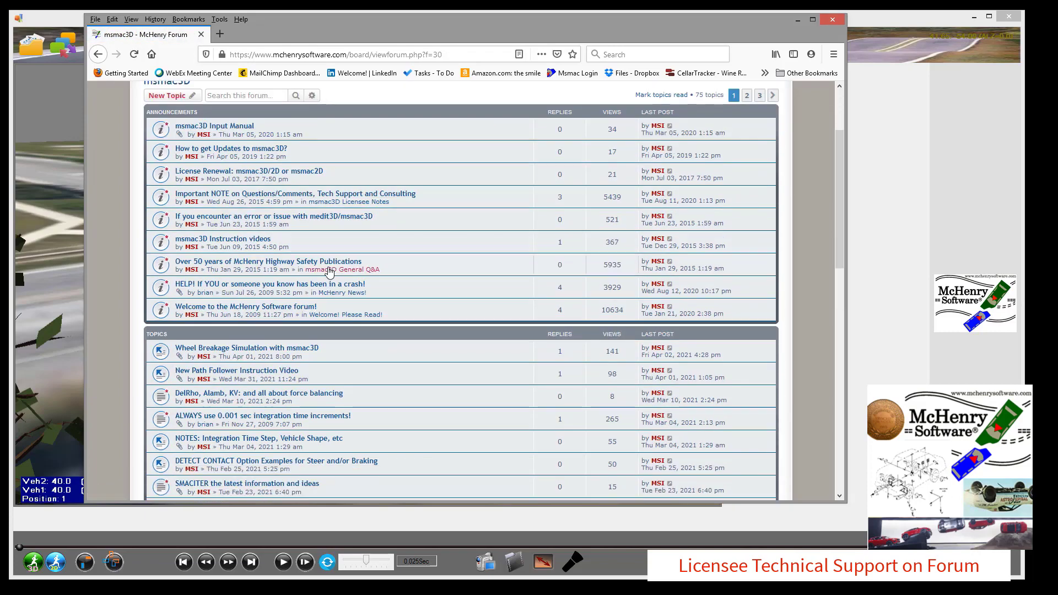
{"action": "scroll", "coordinate": [331, 182], "scroll_direction": "down", "scroll_amount": 5}
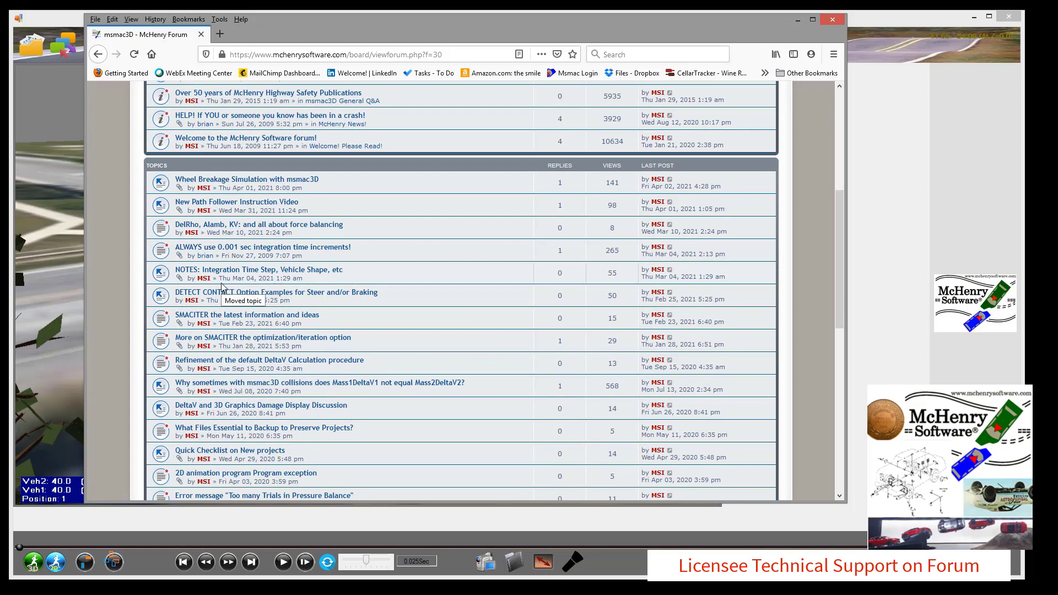
{"action": "scroll", "coordinate": [222, 287], "scroll_direction": "up", "scroll_amount": 5}
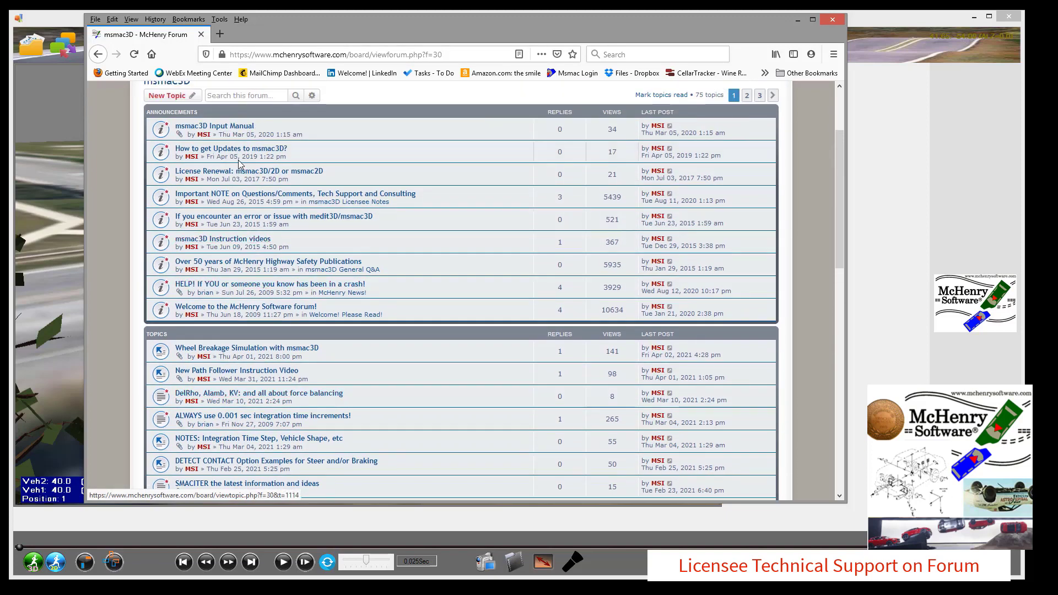
{"action": "scroll", "coordinate": [477, 220], "scroll_direction": "up", "scroll_amount": 1}
{"action": "scroll", "coordinate": [477, 221], "scroll_direction": "up", "scroll_amount": 1}
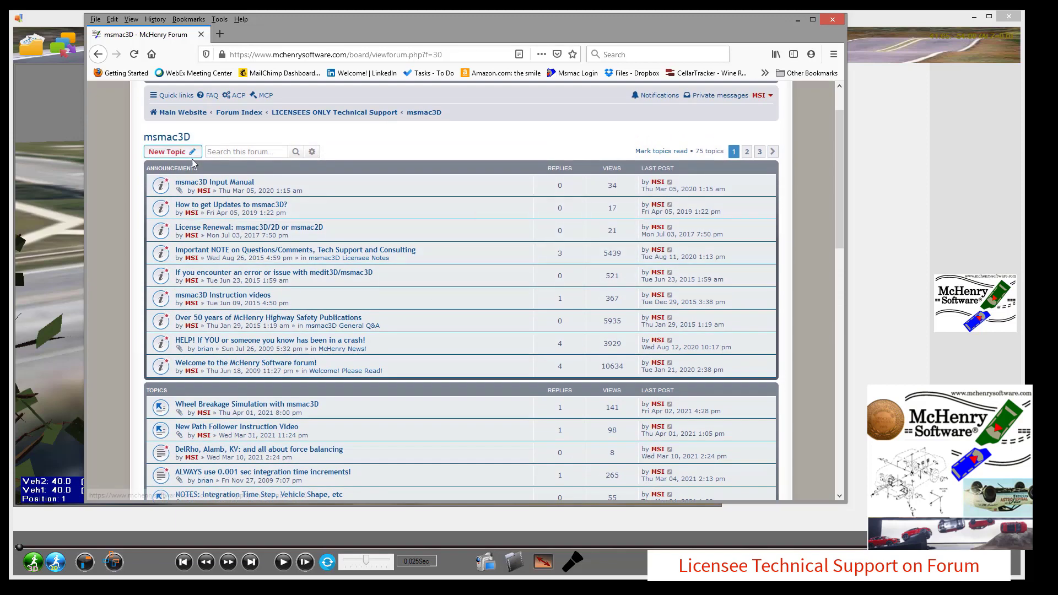
View the msmac3D Input Manual announcement and return to the msmac3D topic list.
{"action": "left_click", "coordinate": [234, 183]}
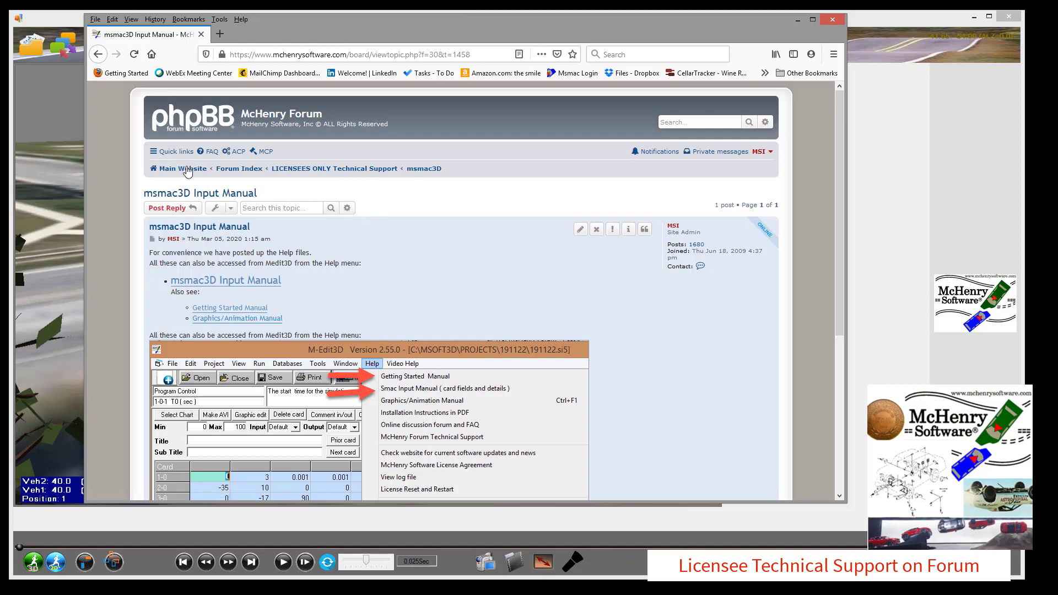
{"action": "left_click", "coordinate": [98, 54]}
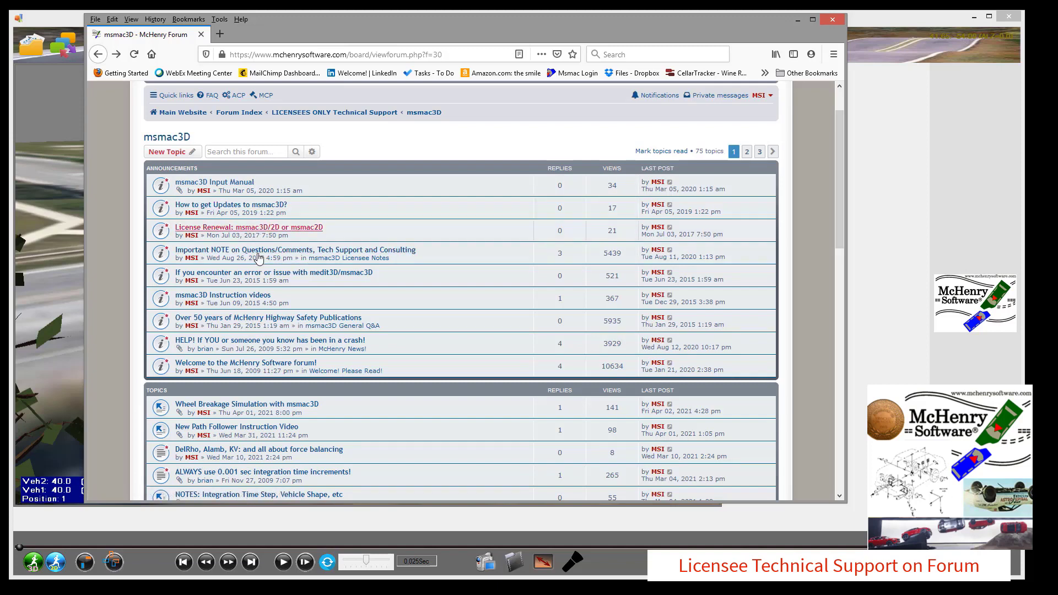
{"action": "scroll", "coordinate": [378, 306], "scroll_direction": "down", "scroll_amount": 4}
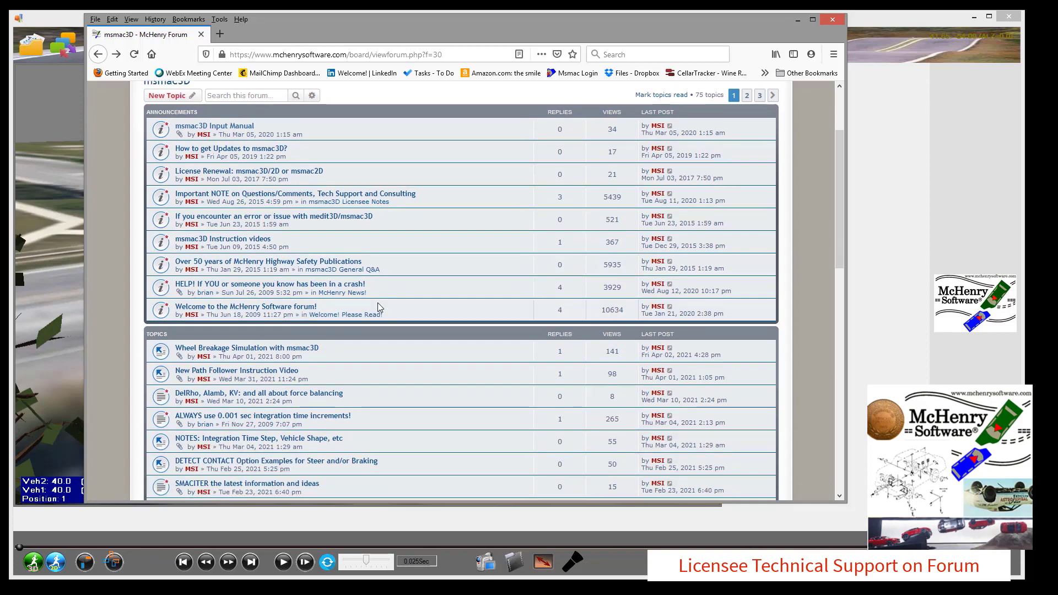
Browse the medit3D & 3D Graphics and mSMAC2D subforums, returning to LICENSEES ONLY Technical Support.
{"action": "left_click", "coordinate": [103, 56]}
{"action": "left_click", "coordinate": [204, 325]}
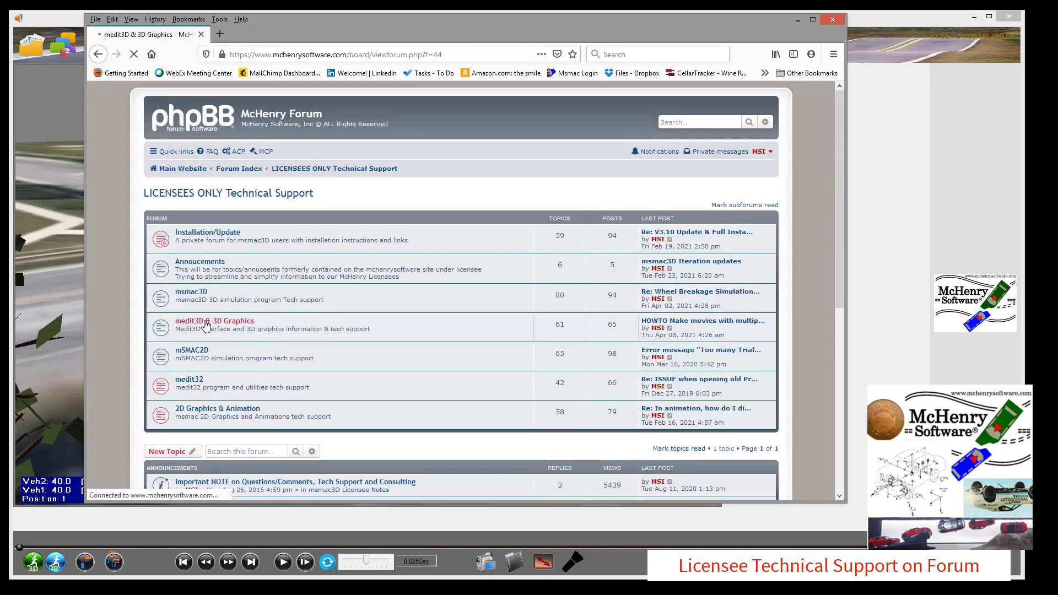
{"action": "scroll", "coordinate": [329, 264], "scroll_direction": "down", "scroll_amount": 3}
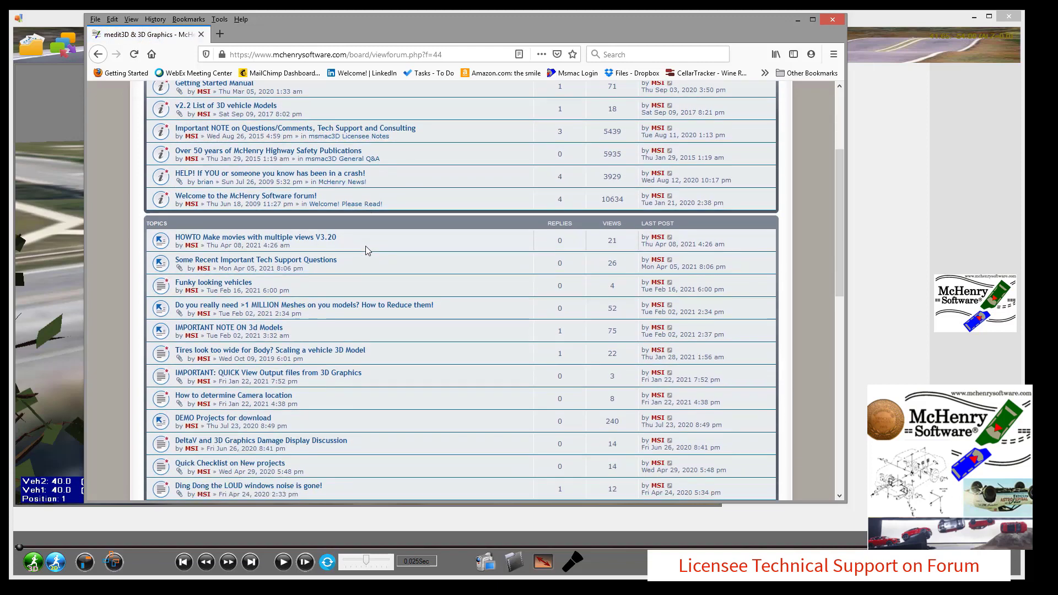
{"action": "key", "text": "alt+Left"}
{"action": "left_click", "coordinate": [204, 353]}
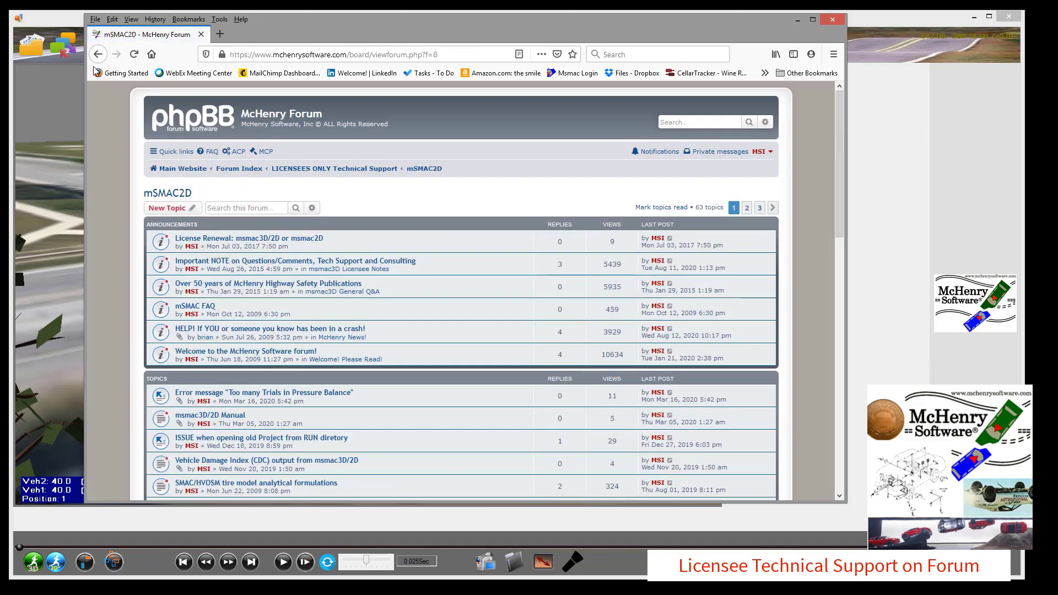
{"action": "key", "text": "alt+Left"}
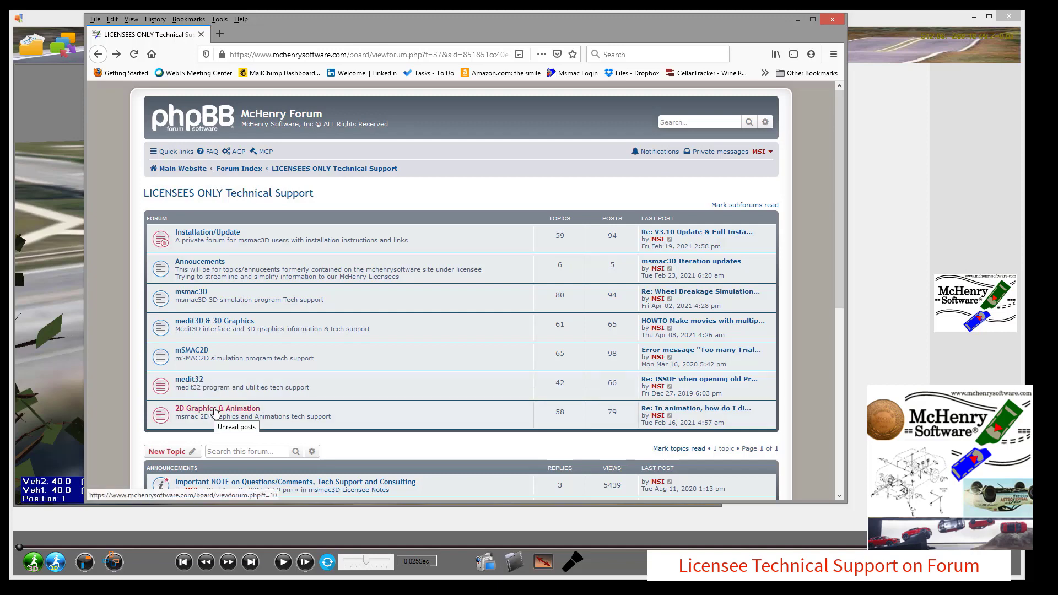
Go to the McHenry Forum's Forum Index and look over its main forum categories.
{"action": "left_click", "coordinate": [238, 170]}
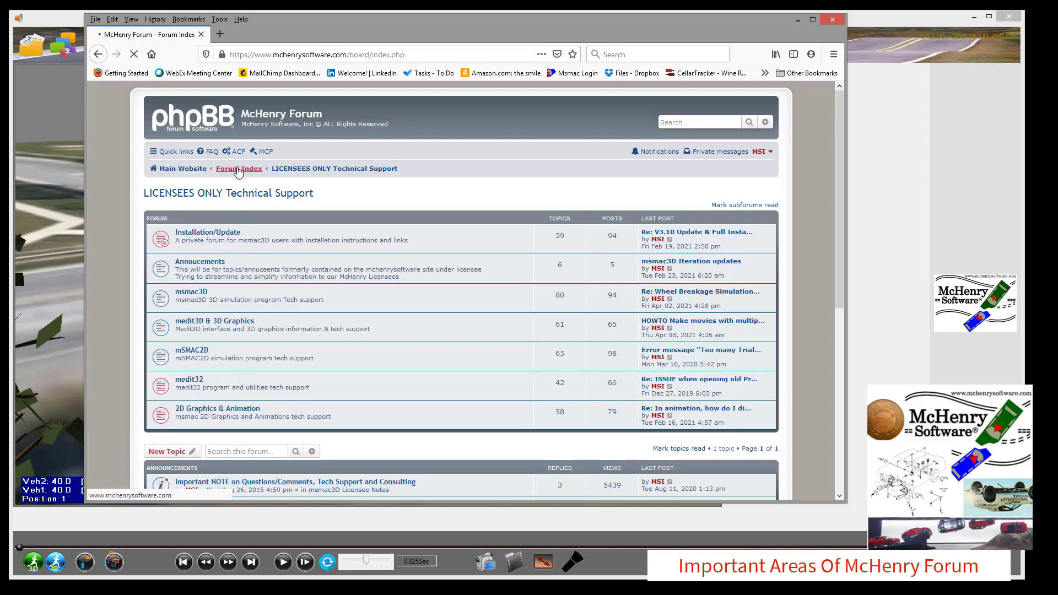
{"action": "scroll", "coordinate": [259, 264], "scroll_direction": "down", "scroll_amount": 2}
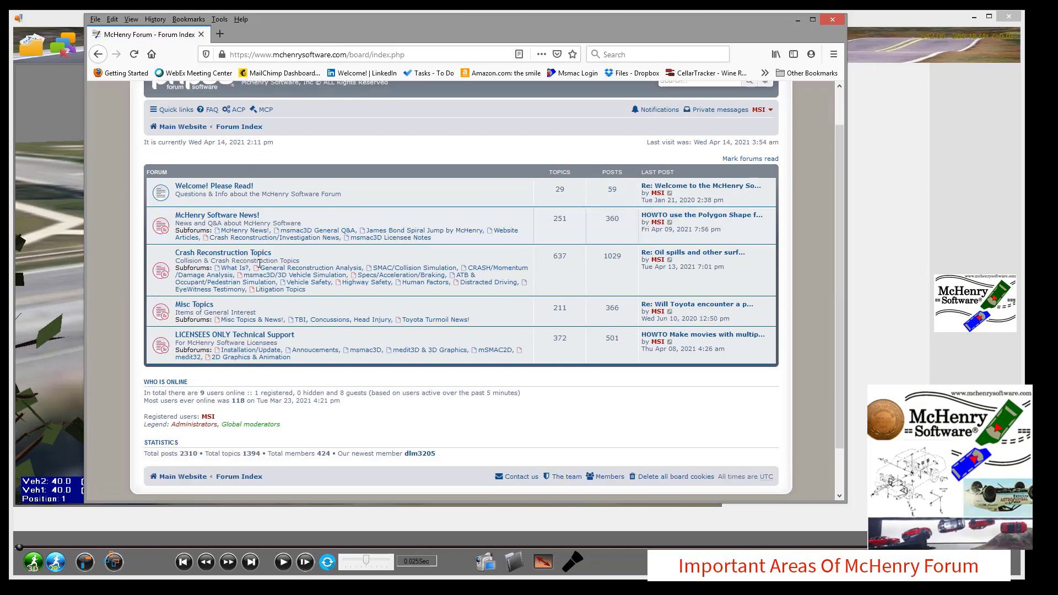
{"action": "scroll", "coordinate": [260, 266], "scroll_direction": "up", "scroll_amount": 3}
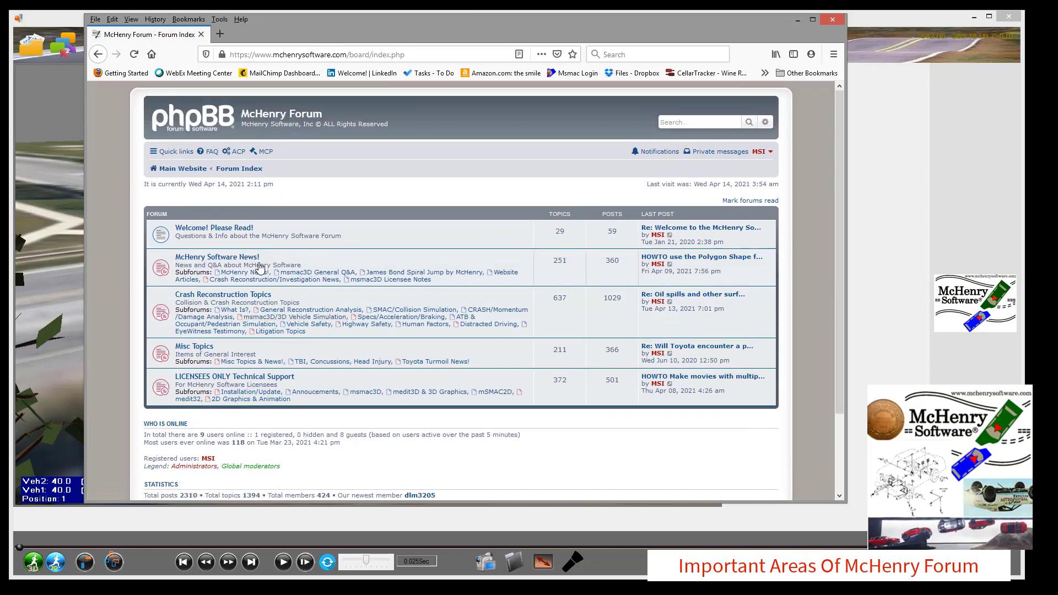
Browse Crash Reconstruction Topics and the topics in its What Is? subforum, then go back to the Forum Index.
{"action": "left_click", "coordinate": [201, 296]}
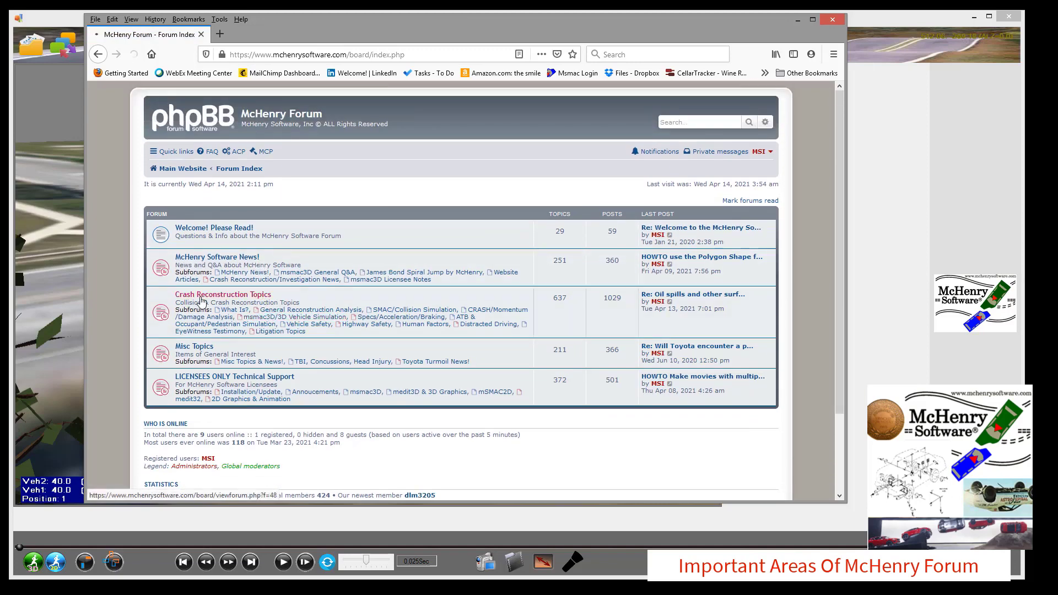
{"action": "scroll", "coordinate": [386, 182], "scroll_direction": "down", "scroll_amount": 5}
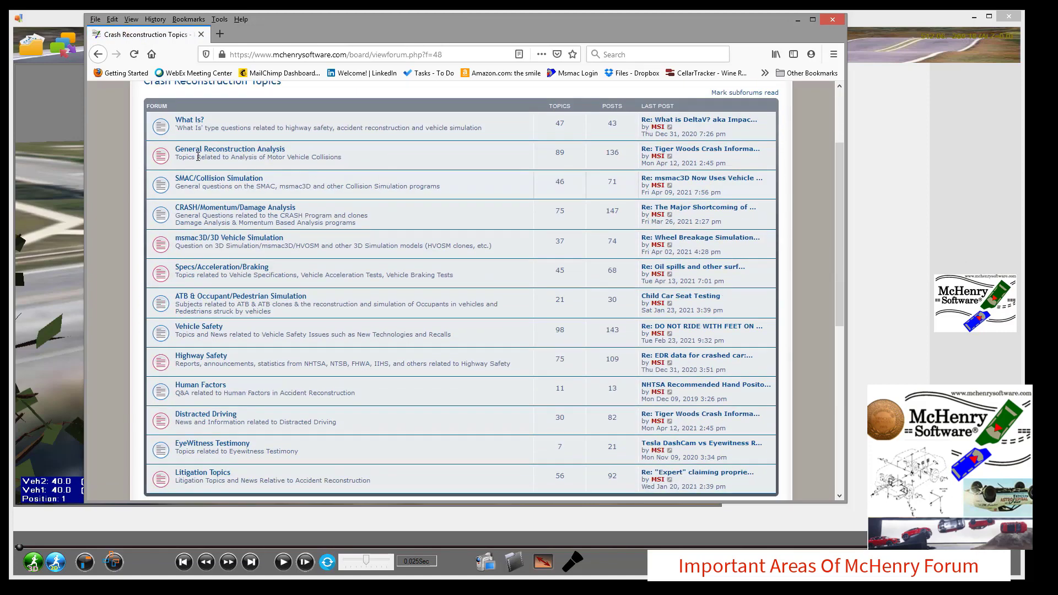
{"action": "left_click", "coordinate": [184, 122]}
{"action": "scroll", "coordinate": [336, 257], "scroll_direction": "down", "scroll_amount": 3}
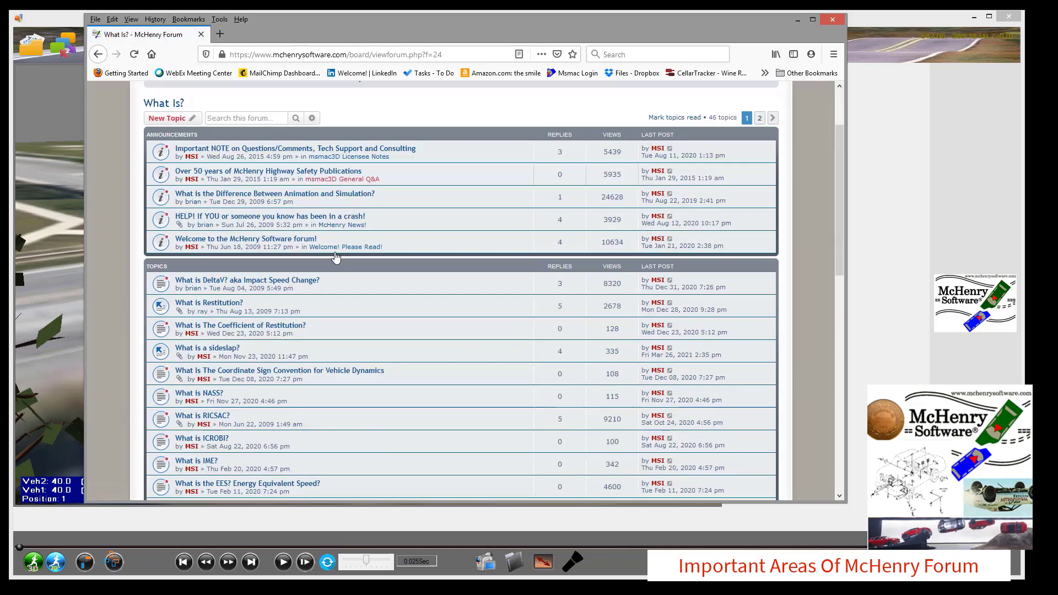
{"action": "scroll", "coordinate": [335, 257], "scroll_direction": "down", "scroll_amount": 1}
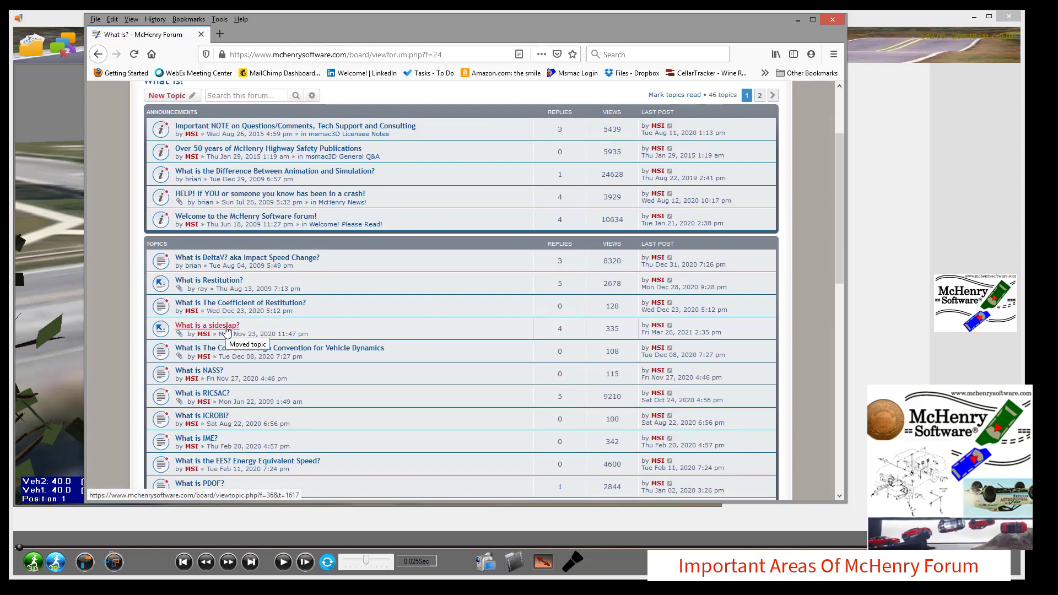
{"action": "left_click", "coordinate": [98, 54]}
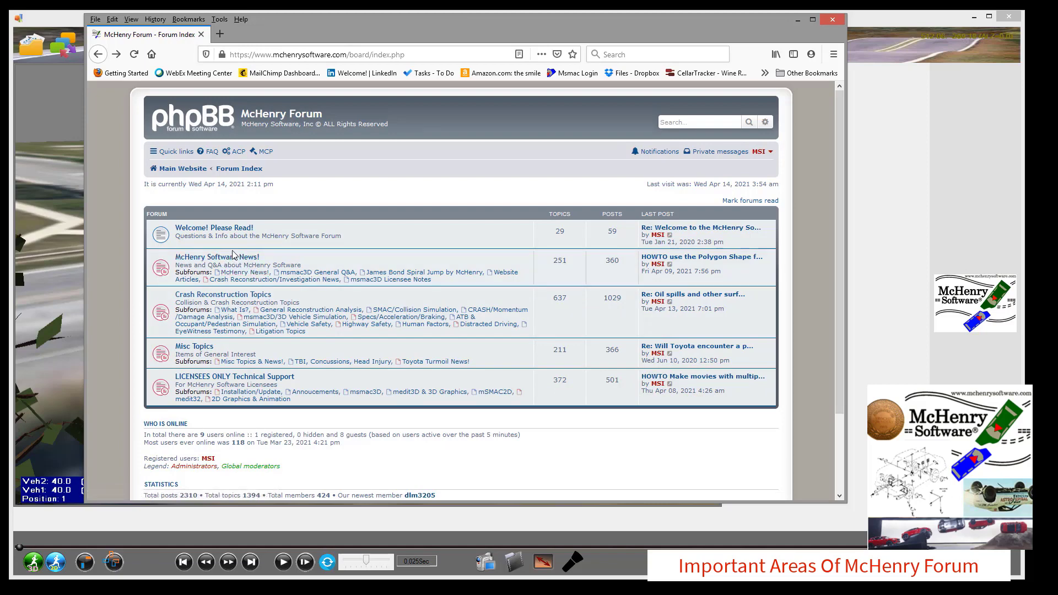
Open McHenry Software News! from the Forum Index and look through its subforums and announcements.
{"action": "left_click", "coordinate": [232, 171]}
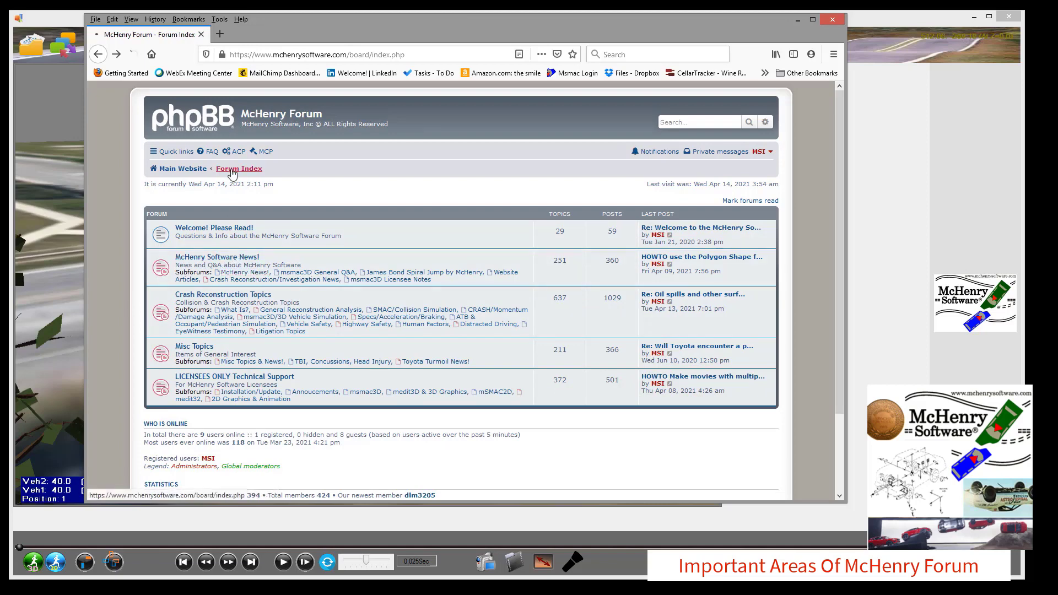
{"action": "left_click", "coordinate": [223, 260]}
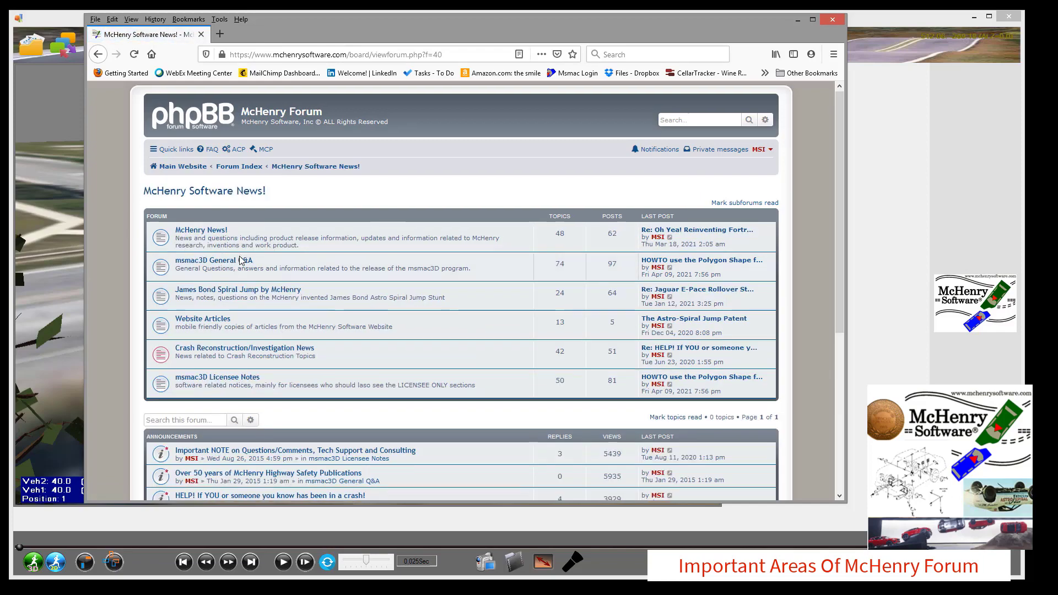
{"action": "scroll", "coordinate": [243, 255], "scroll_direction": "down", "scroll_amount": 3}
{"action": "scroll", "coordinate": [242, 254], "scroll_direction": "up", "scroll_amount": 3}
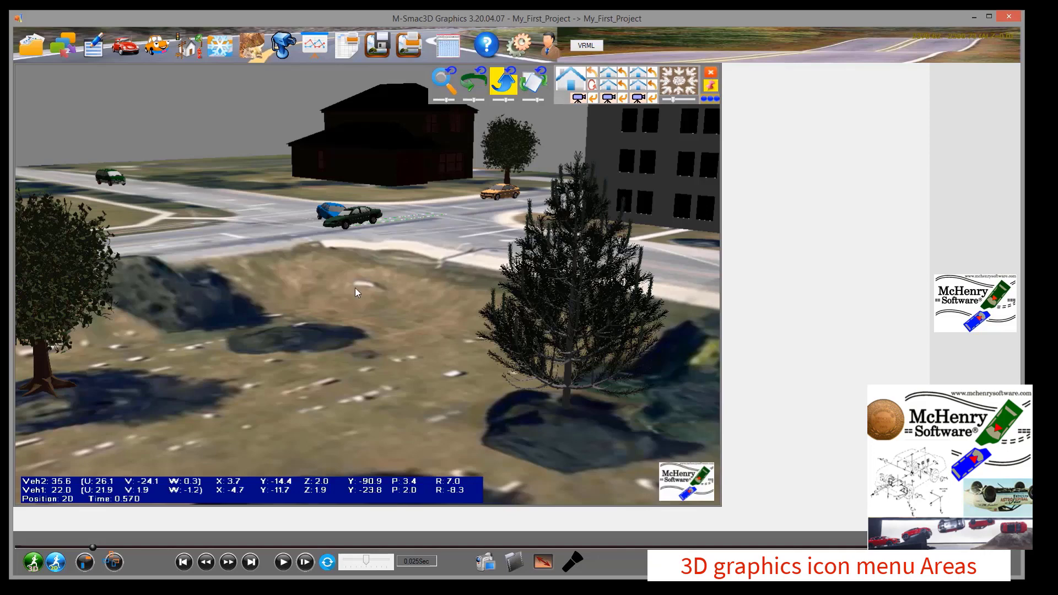
In M-Smac3D Graphics, bring up the Open Project dialog with its recent projects and shift it slightly aside.
{"action": "left_click", "coordinate": [33, 562]}
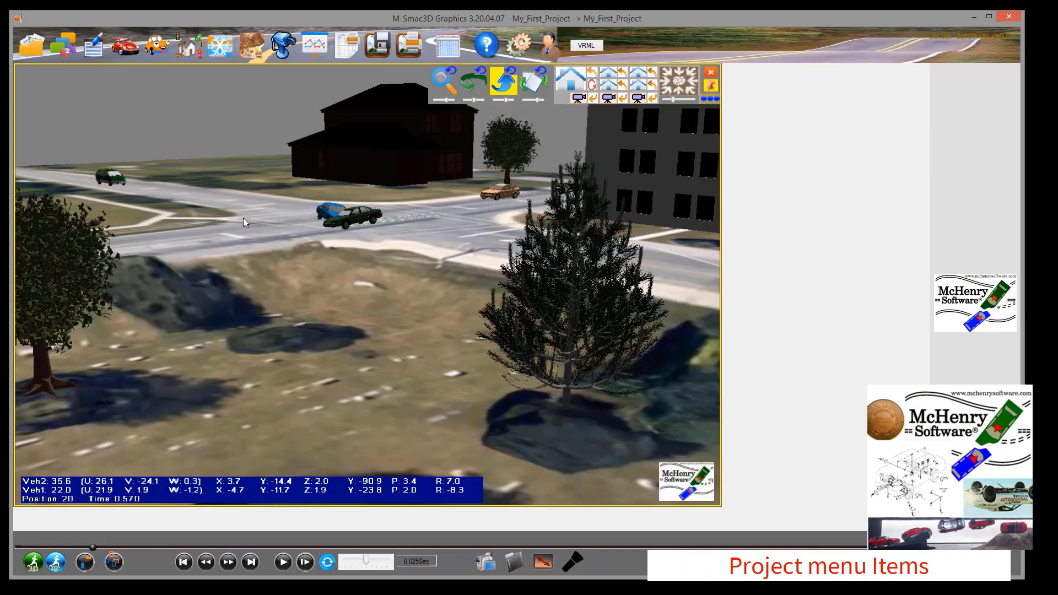
{"action": "left_click", "coordinate": [35, 52]}
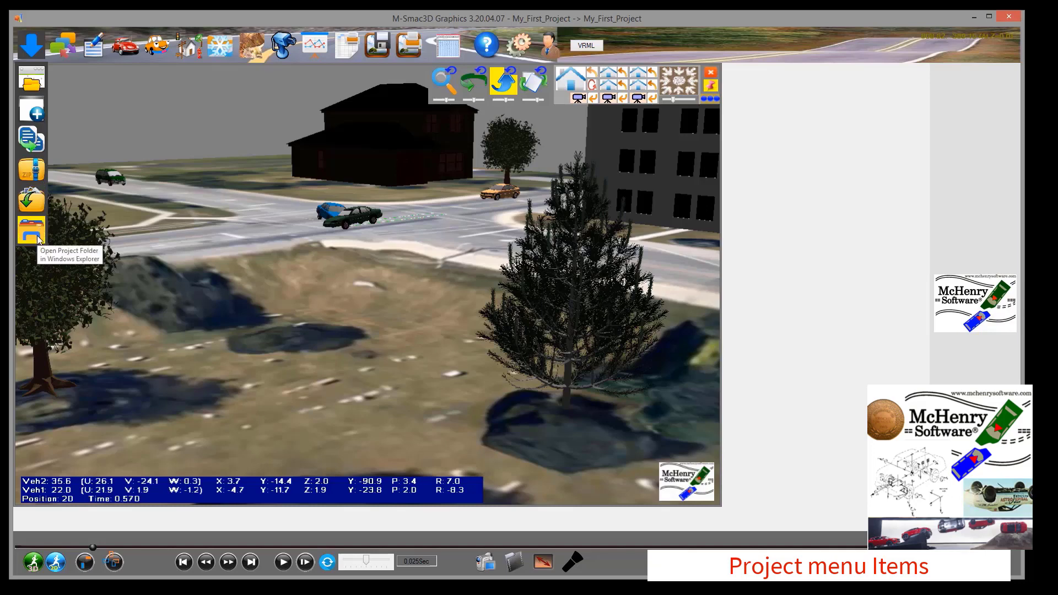
{"action": "left_click", "coordinate": [27, 82]}
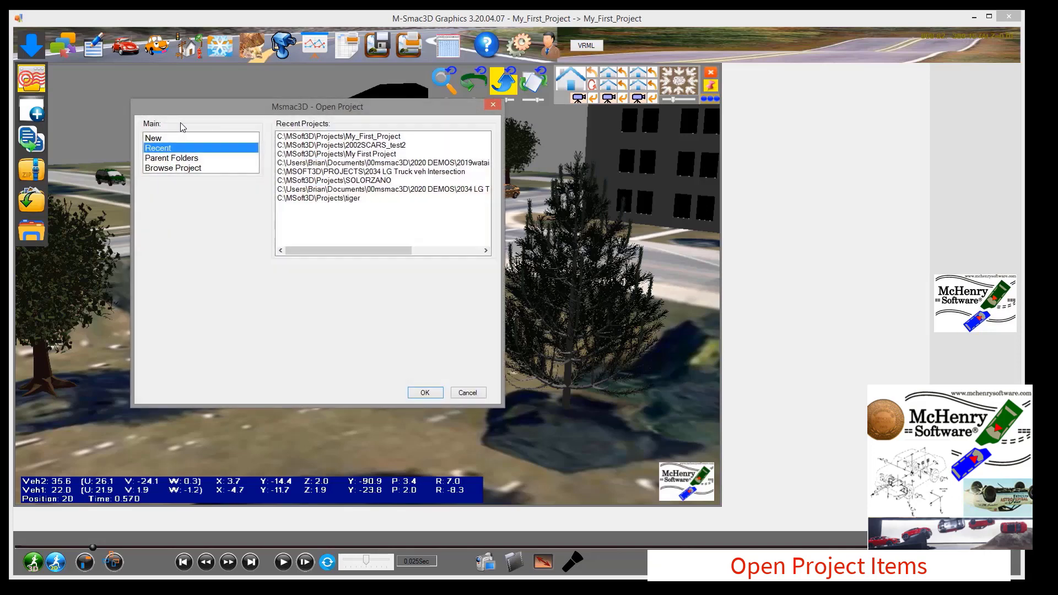
{"action": "left_click_drag", "start_coordinate": [208, 112], "coordinate": [190, 109]}
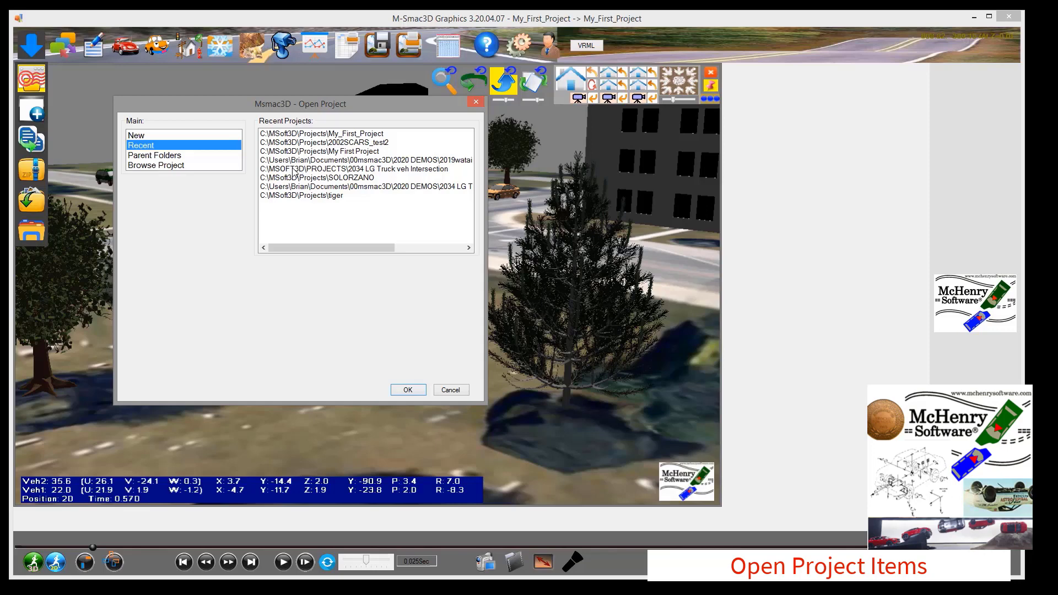
List the projects stored in the MSoft3D\Projects and MSoft3D\Demos3D parent folders.
{"action": "left_click", "coordinate": [163, 156]}
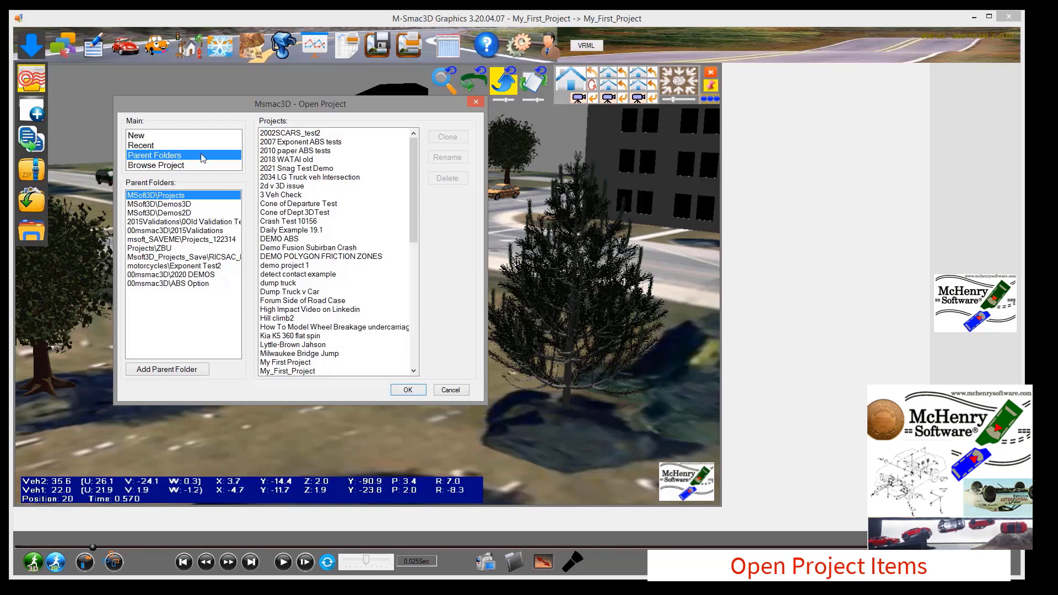
{"action": "left_click_drag", "start_coordinate": [414, 150], "coordinate": [338, 130]}
{"action": "left_click", "coordinate": [172, 204]}
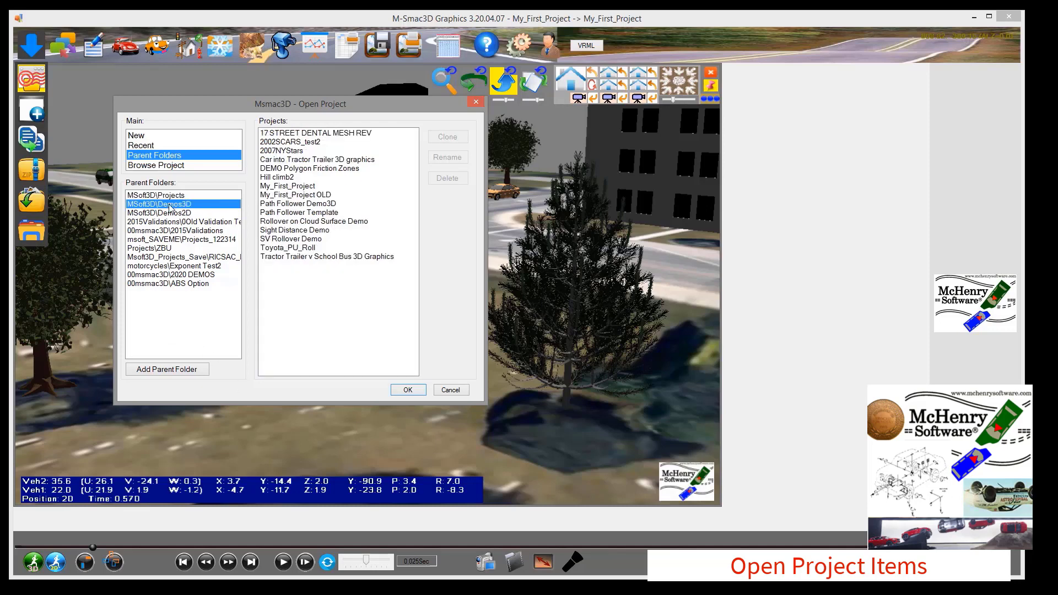
Bring up the folder browser for adding a parent folder, shift it upward, and dismiss it without choosing a folder.
{"action": "left_click", "coordinate": [169, 371]}
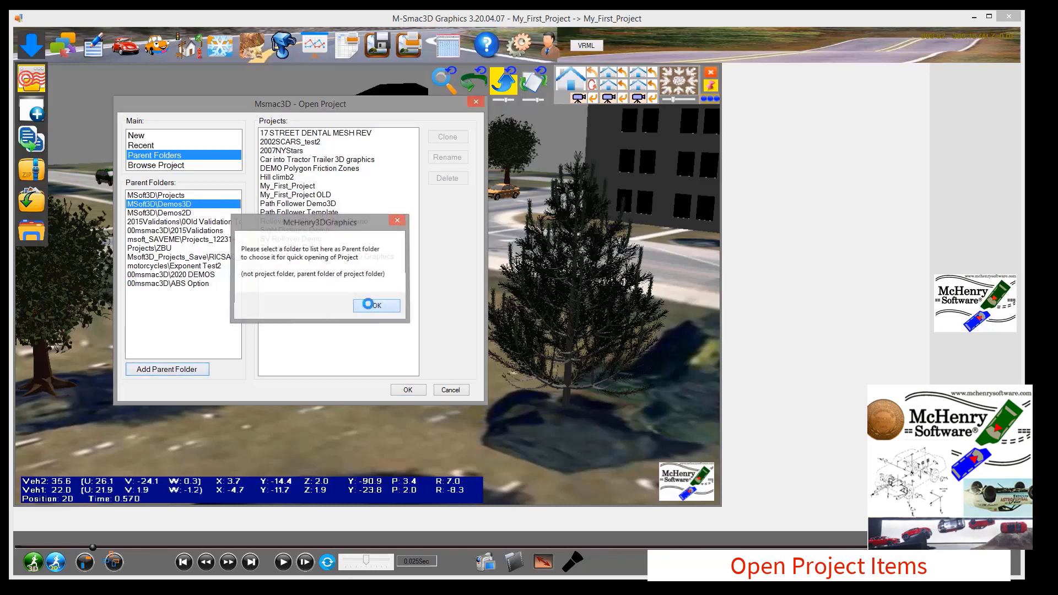
{"action": "left_click", "coordinate": [375, 306]}
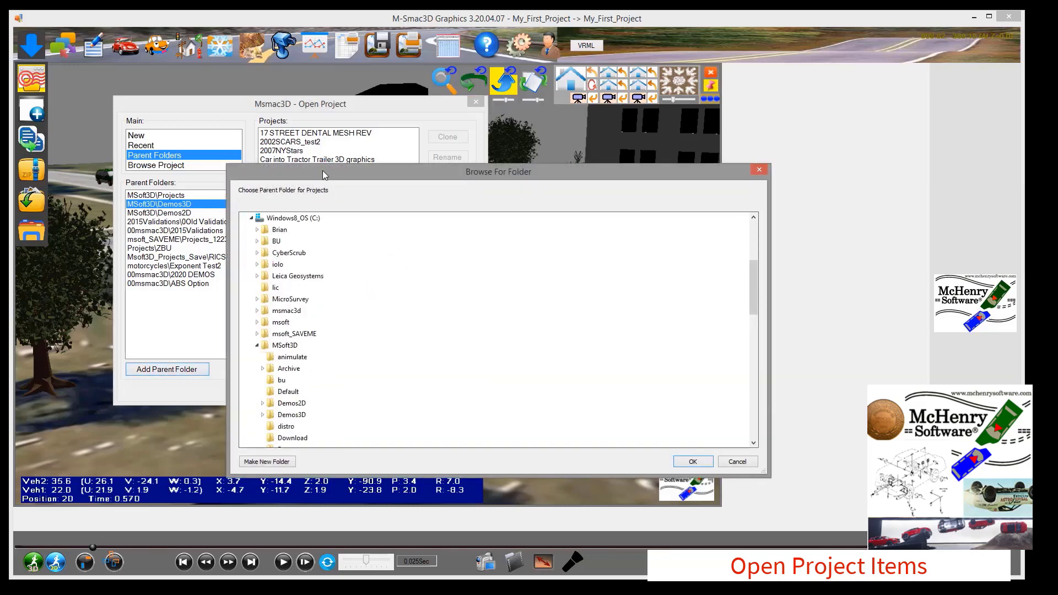
{"action": "left_click_drag", "start_coordinate": [323, 169], "coordinate": [282, 68]}
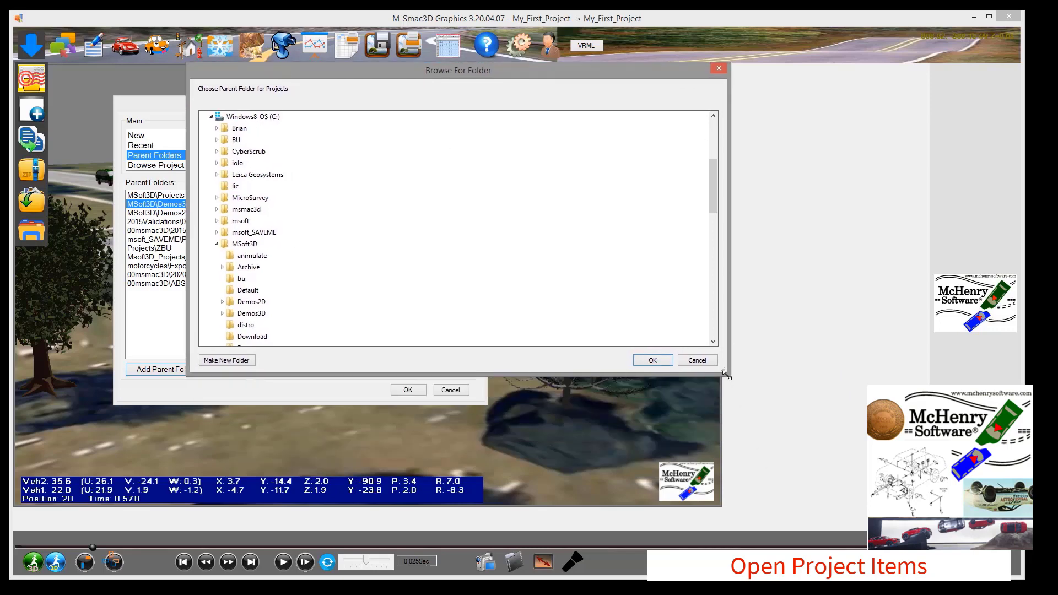
{"action": "left_click", "coordinate": [702, 360]}
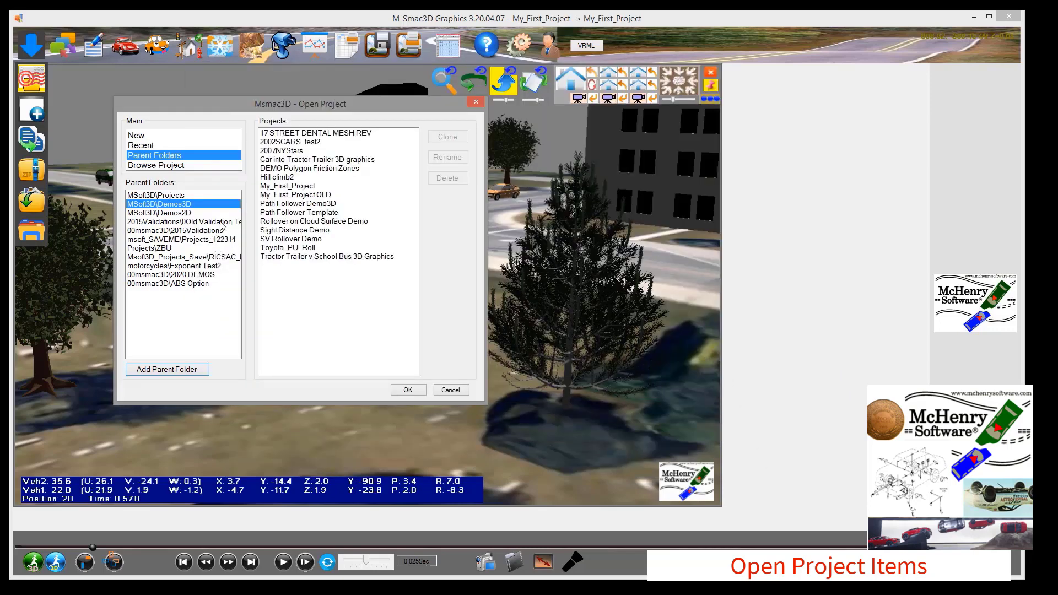
Look at the project file browser, dismiss it, and revisit the recent projects and parent folders.
{"action": "left_click", "coordinate": [149, 166]}
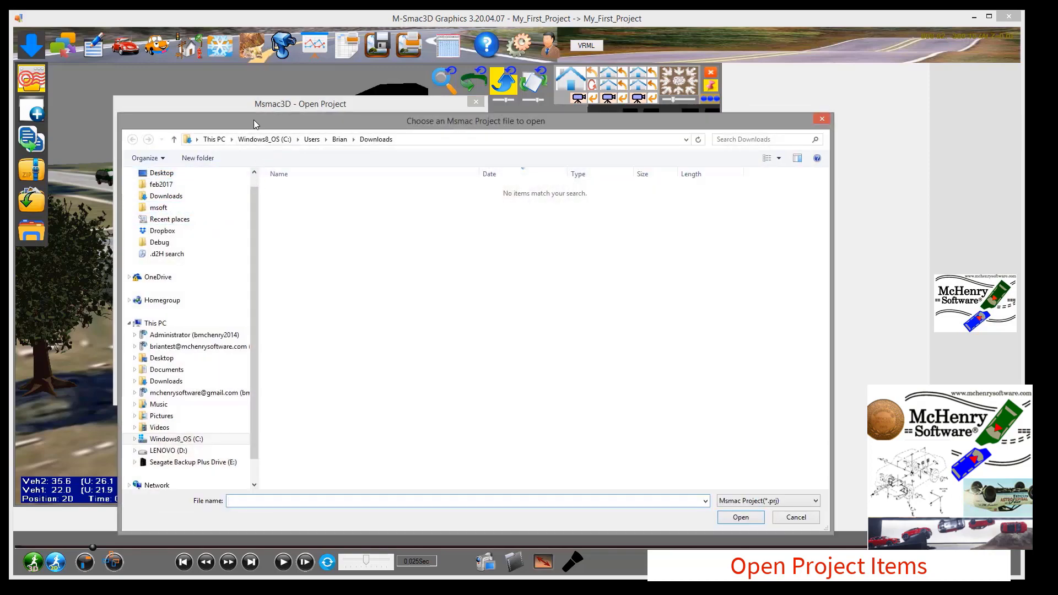
{"action": "left_click_drag", "start_coordinate": [253, 120], "coordinate": [228, 58]}
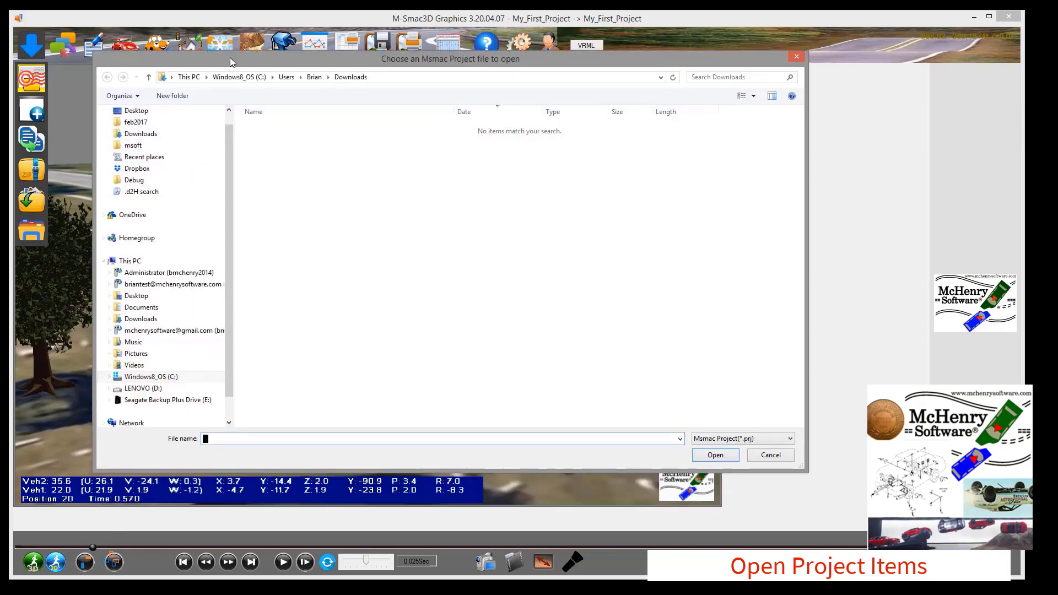
{"action": "left_click", "coordinate": [801, 56]}
{"action": "left_click", "coordinate": [142, 146]}
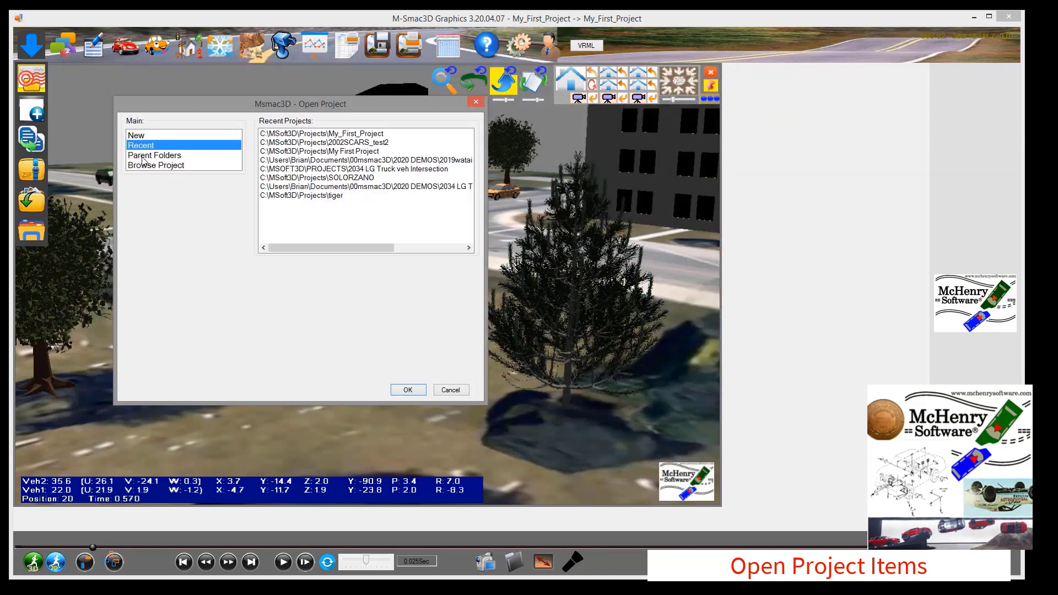
{"action": "left_click", "coordinate": [144, 156]}
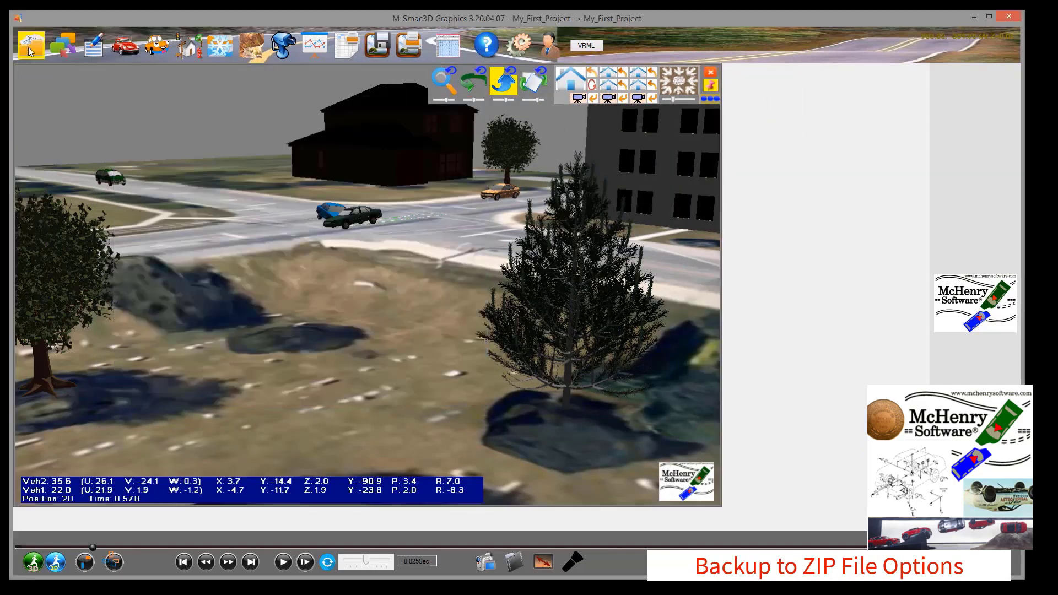
Bring up the Backup Project to Zip file dialog for My_First_Project and shift it aside.
{"action": "left_click", "coordinate": [31, 52]}
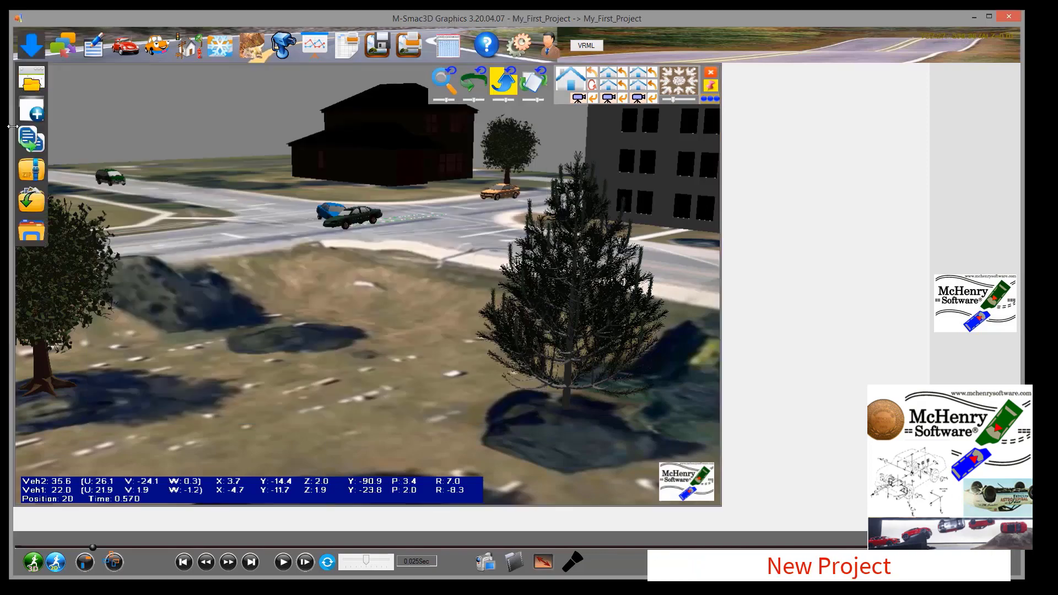
{"action": "left_click", "coordinate": [31, 46]}
{"action": "left_click", "coordinate": [31, 169]}
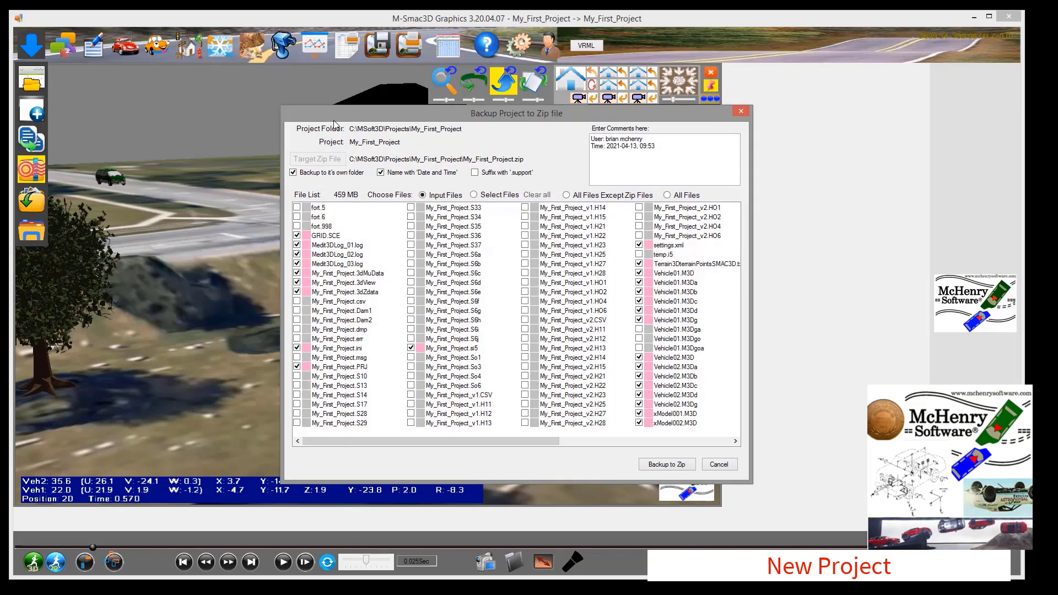
{"action": "left_click_drag", "start_coordinate": [333, 120], "coordinate": [229, 106]}
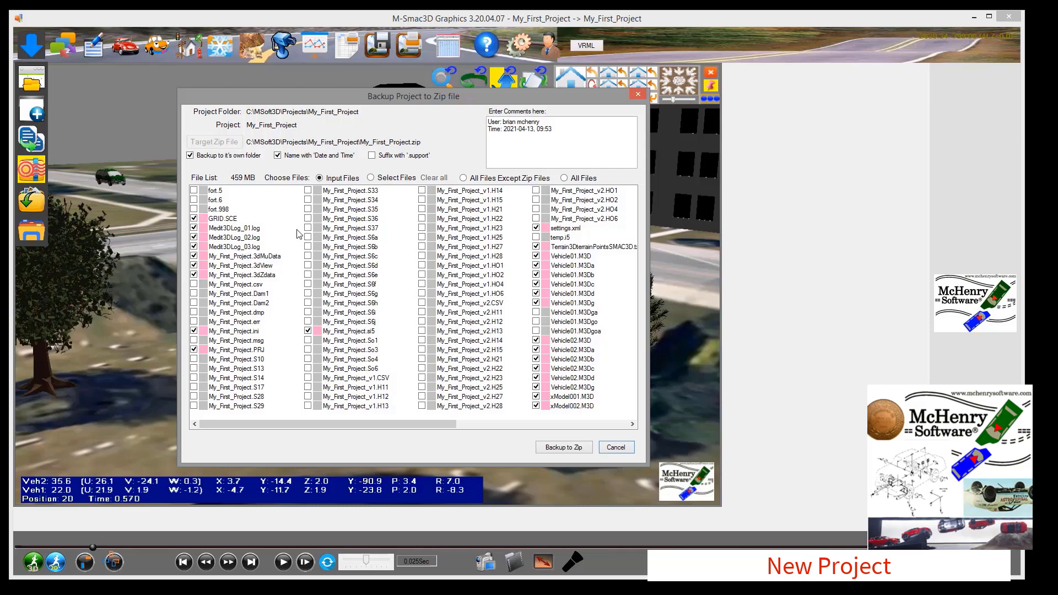
Choose Select Files for the backup, clear all file selections, and toggle backing up to its own folder off and on.
{"action": "left_click", "coordinate": [371, 178]}
{"action": "left_click", "coordinate": [434, 180]}
{"action": "left_click", "coordinate": [197, 158]}
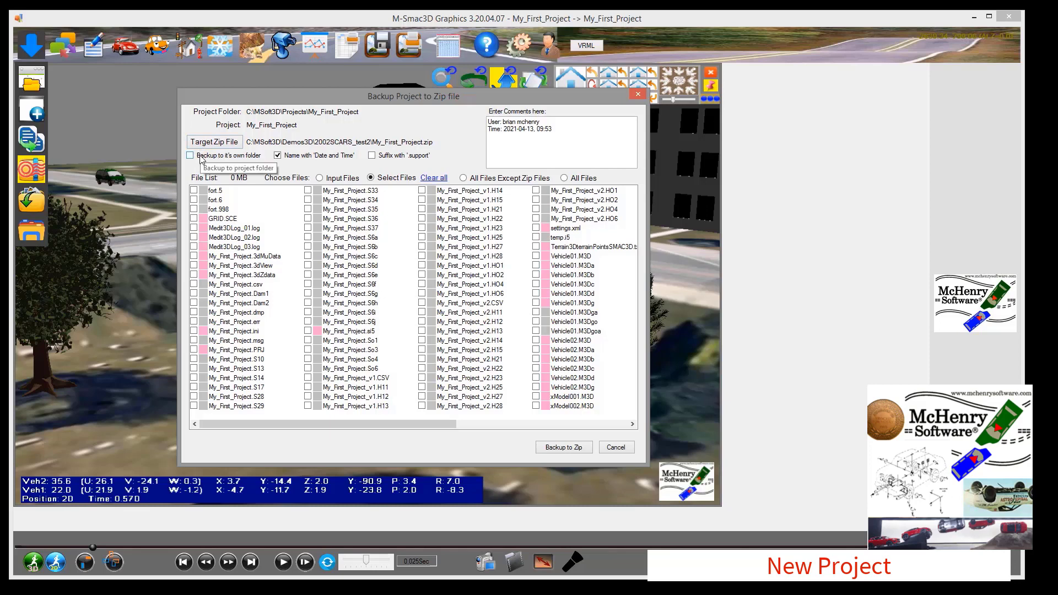
{"action": "left_click", "coordinate": [191, 156]}
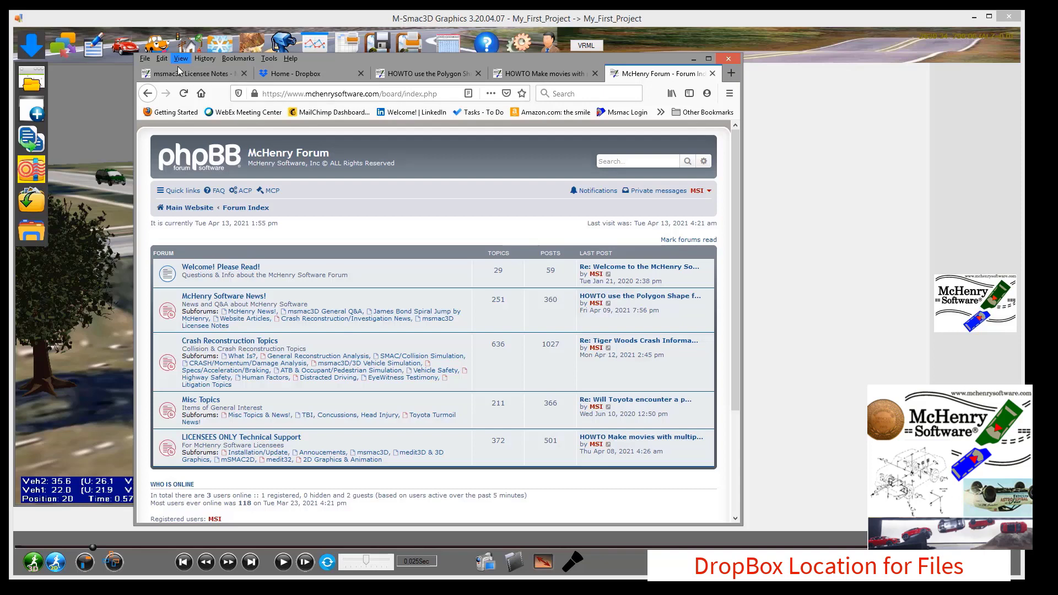
In the McHenry Forum's msmac3D Licensee Notes, read the technical support topic on sending files and follow its DropBox link.
{"action": "left_click", "coordinate": [428, 321]}
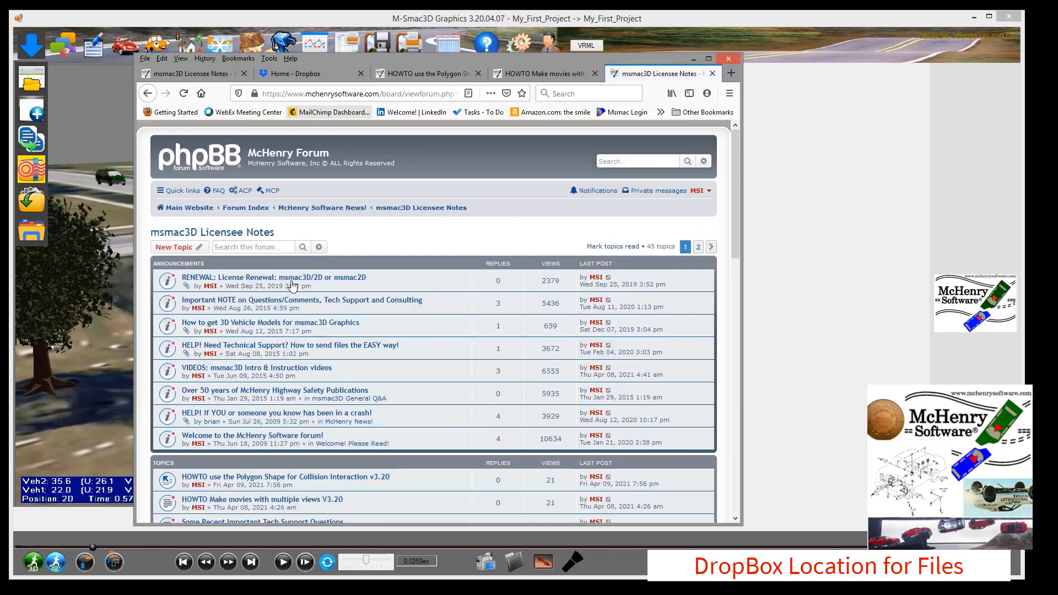
{"action": "left_click", "coordinate": [229, 350]}
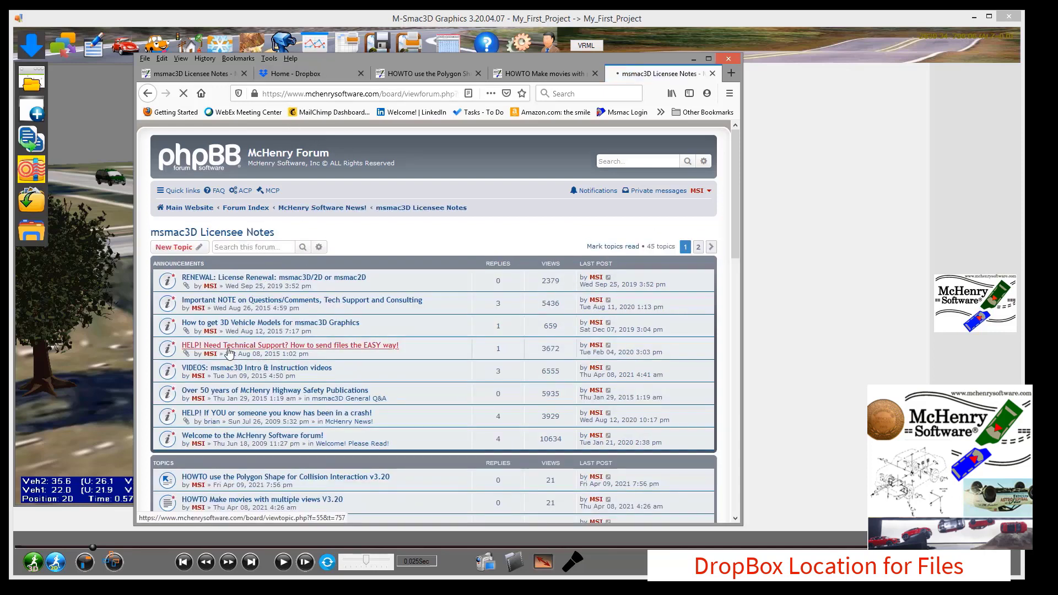
{"action": "scroll", "coordinate": [254, 180], "scroll_direction": "down", "scroll_amount": 5}
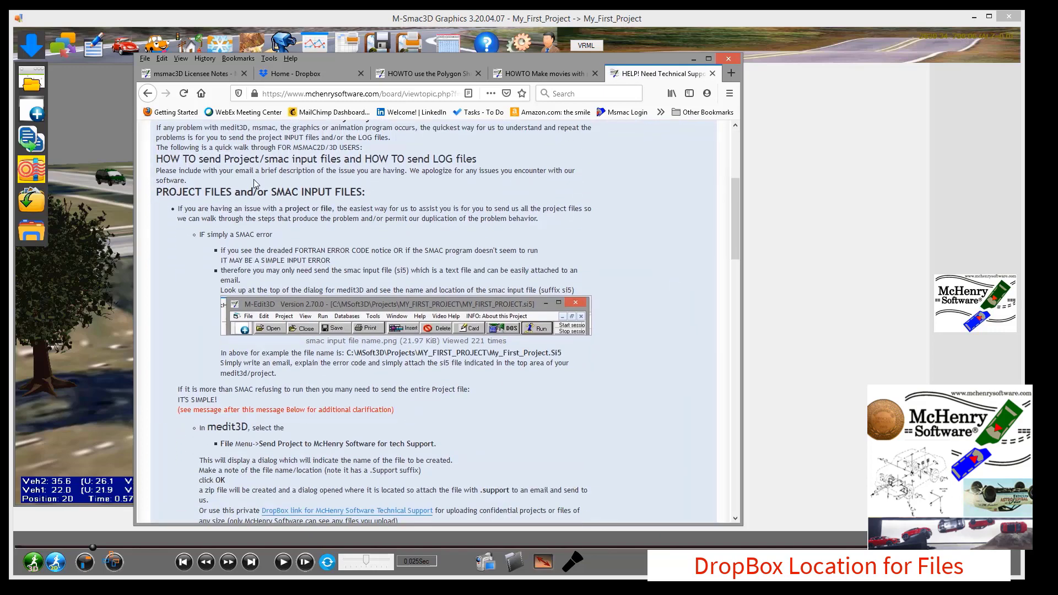
{"action": "scroll", "coordinate": [258, 197], "scroll_direction": "down", "scroll_amount": 4}
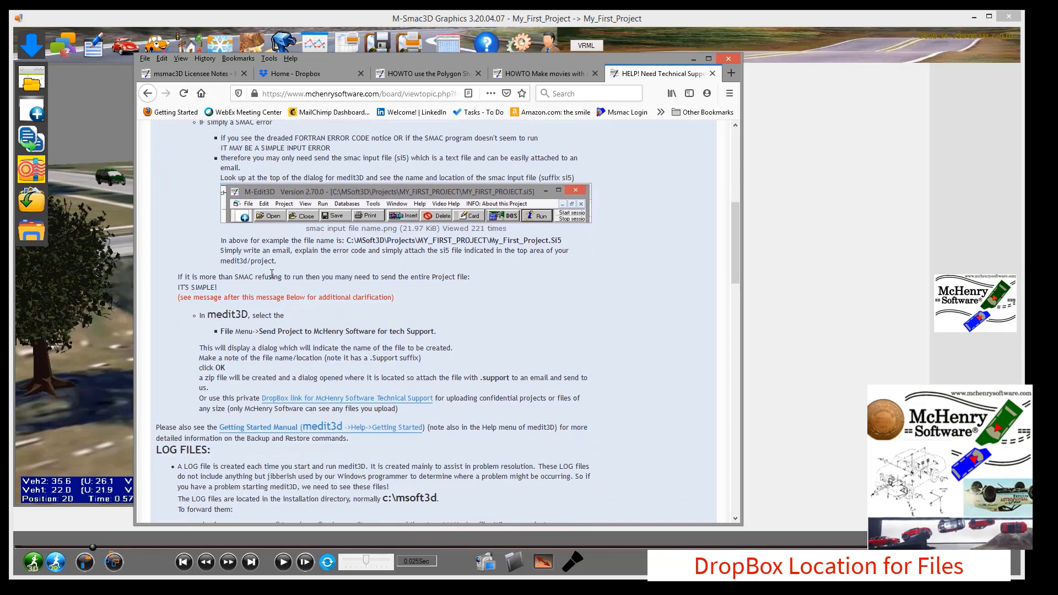
{"action": "scroll", "coordinate": [272, 274], "scroll_direction": "down", "scroll_amount": 4}
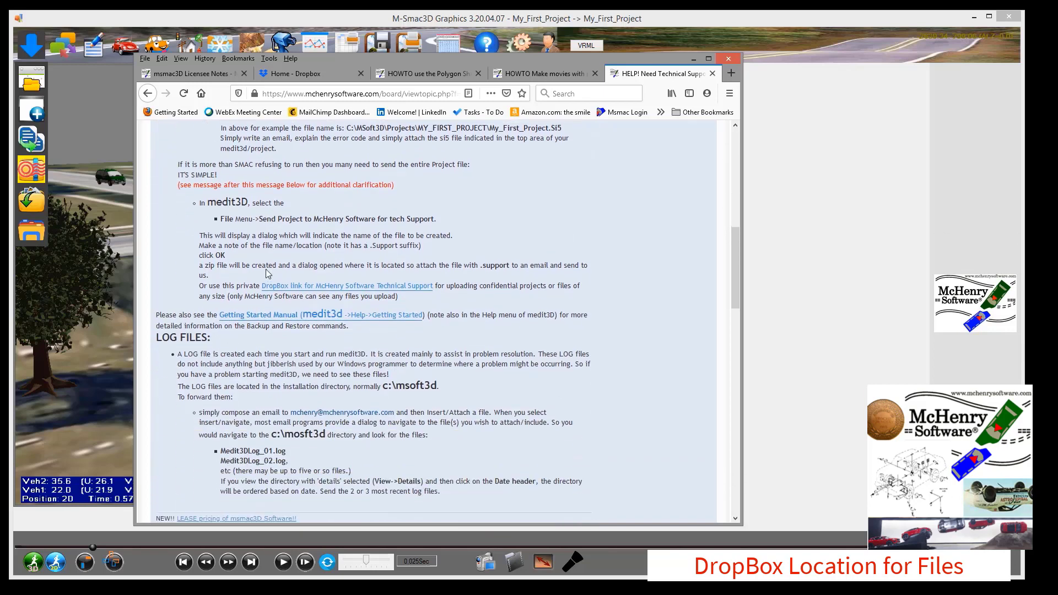
{"action": "left_click", "coordinate": [292, 291]}
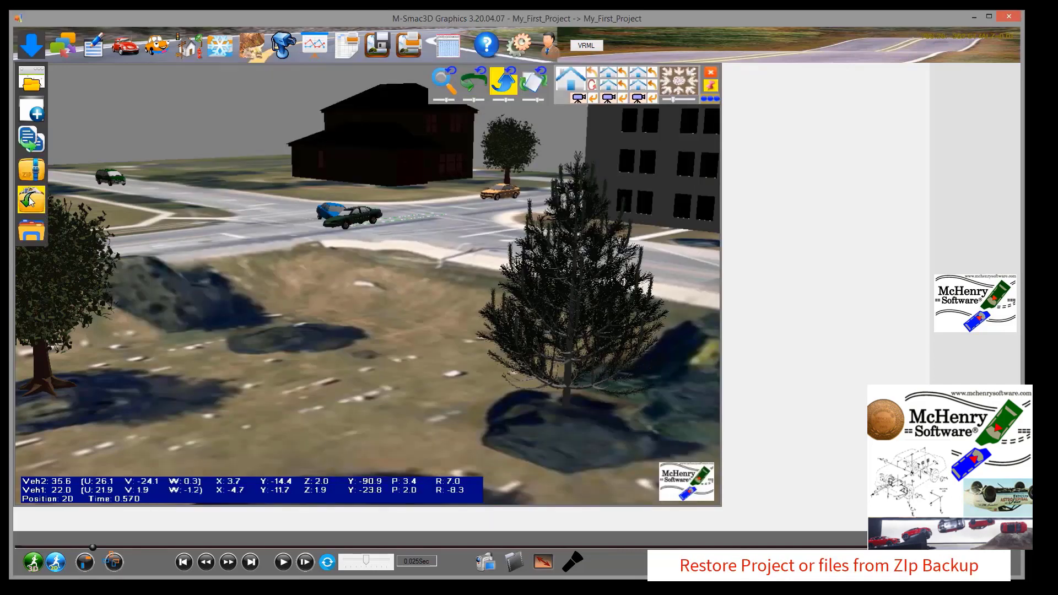
{"action": "left_click", "coordinate": [31, 202]}
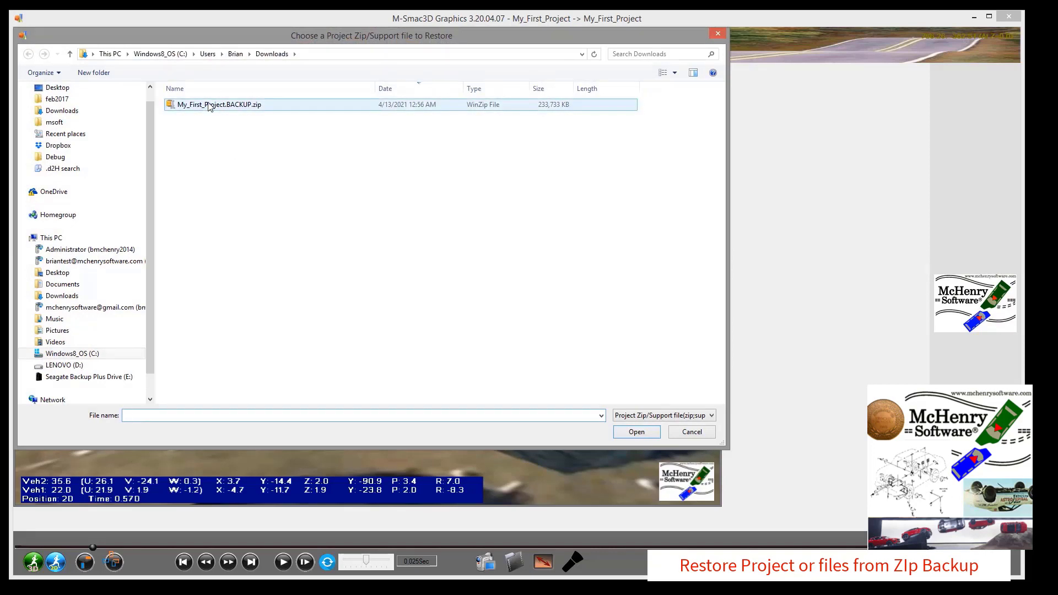
{"action": "left_click", "coordinate": [209, 106]}
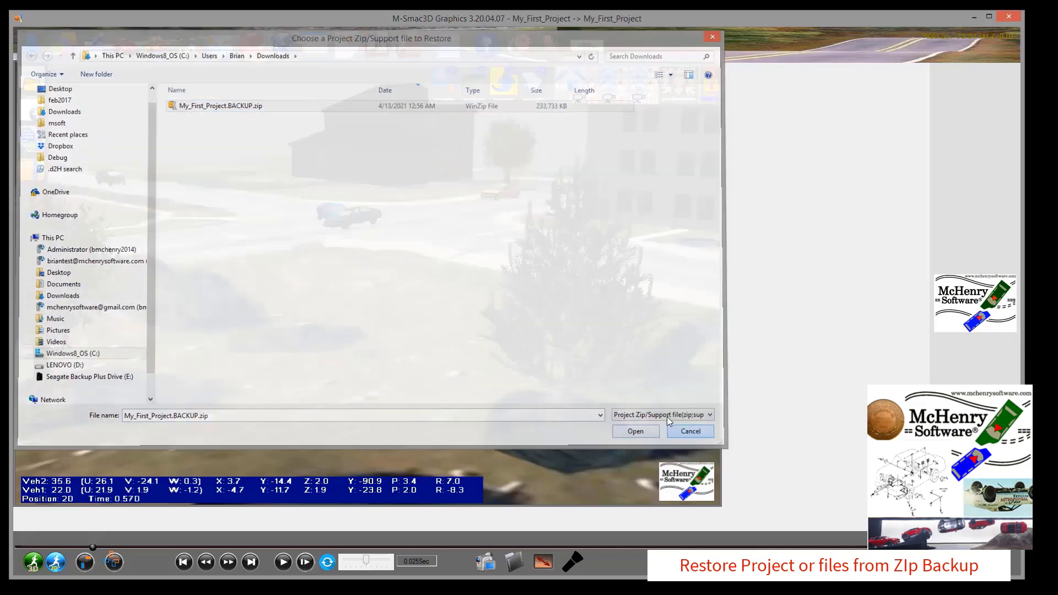
{"action": "left_click", "coordinate": [695, 438]}
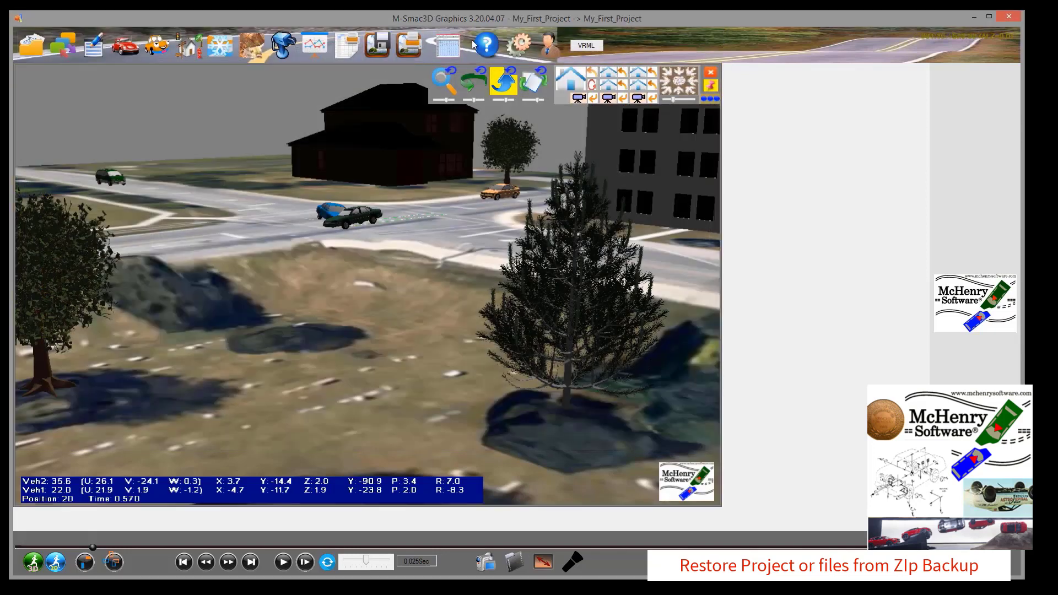
Open the Getting Started Manual from the help documents and view its Download DEMOS Online page.
{"action": "left_click", "coordinate": [489, 43]}
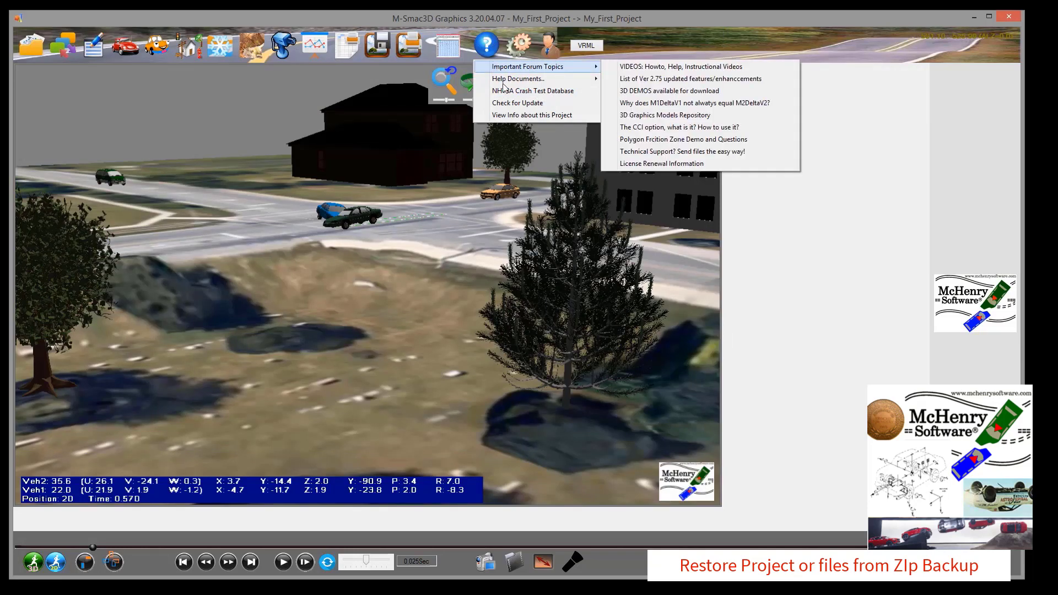
{"action": "mouse_move", "coordinate": [533, 79]}
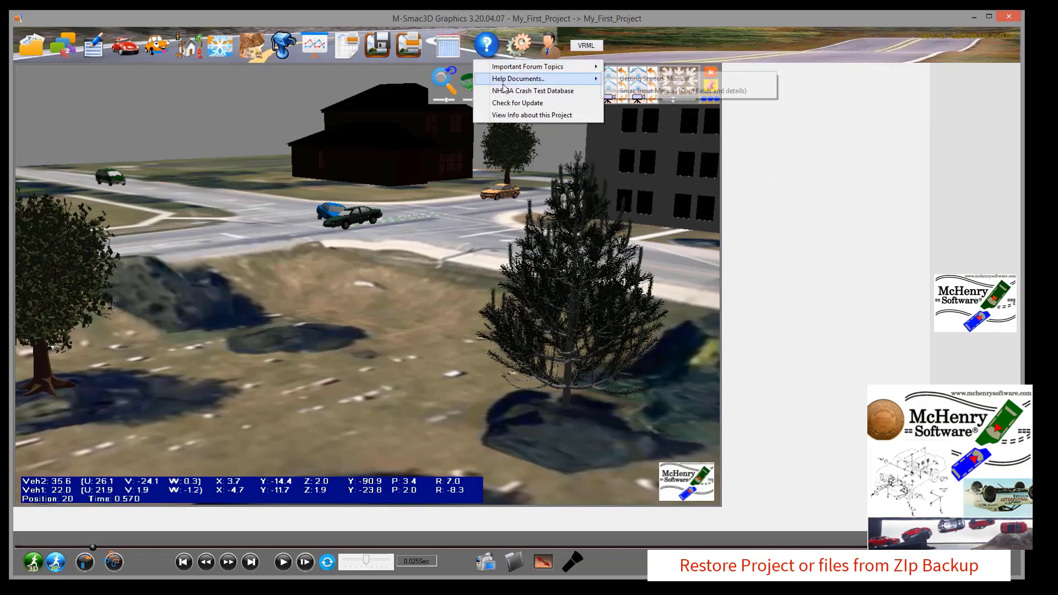
{"action": "left_click", "coordinate": [634, 78]}
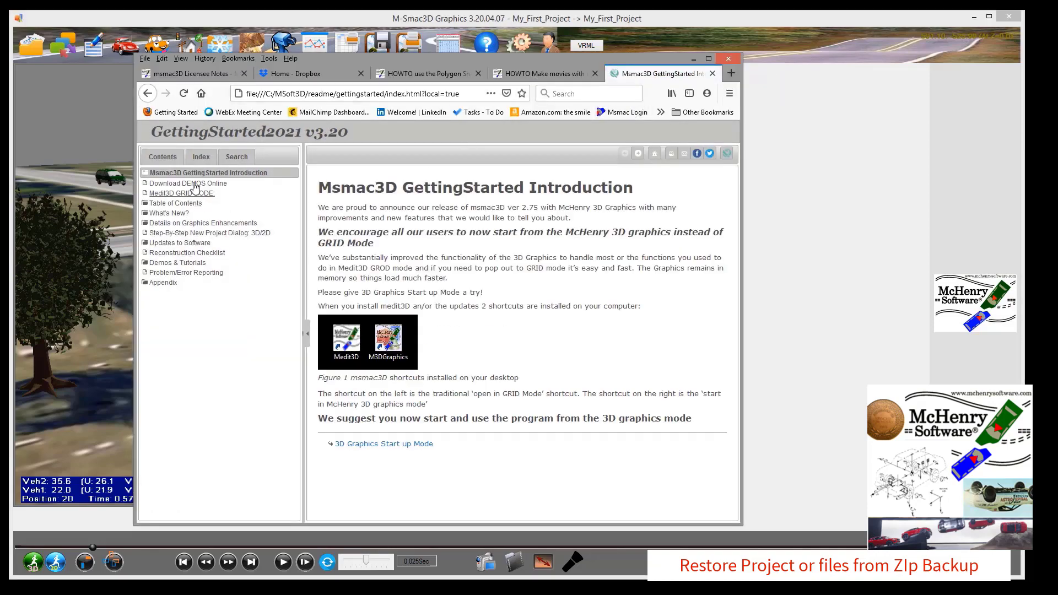
{"action": "left_click", "coordinate": [190, 184]}
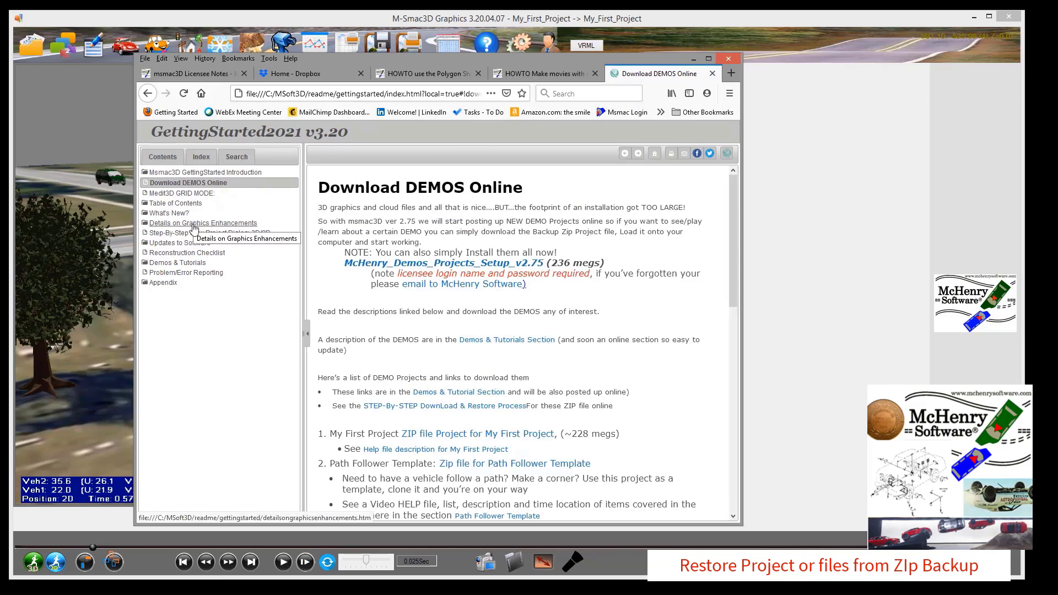
View the My First Project page under Demos & Tutorials, return to Download DEMOS Online, and close the manual.
{"action": "left_click", "coordinate": [181, 264]}
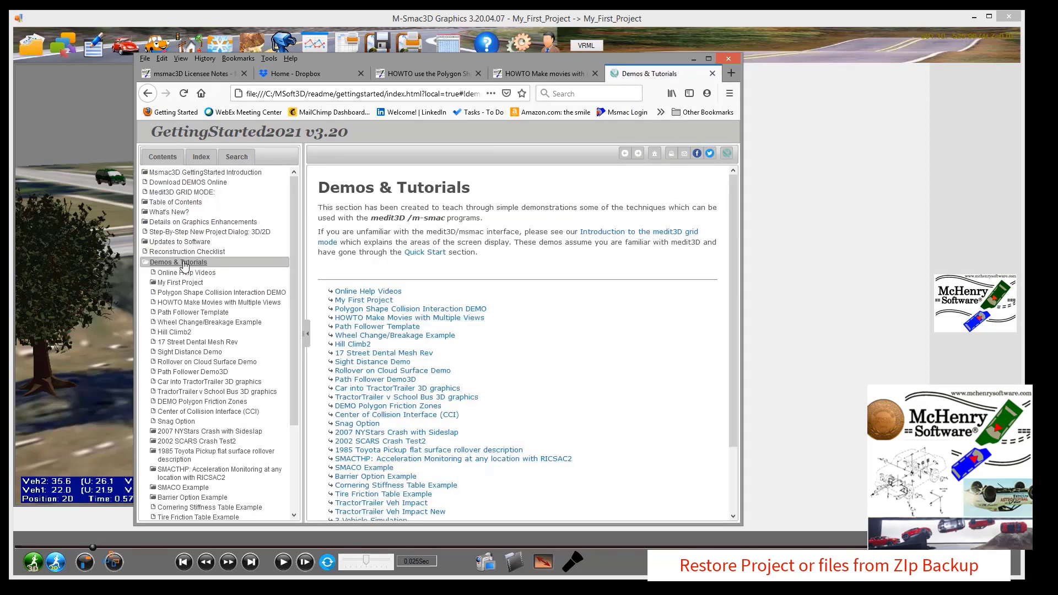
{"action": "left_click", "coordinate": [373, 302]}
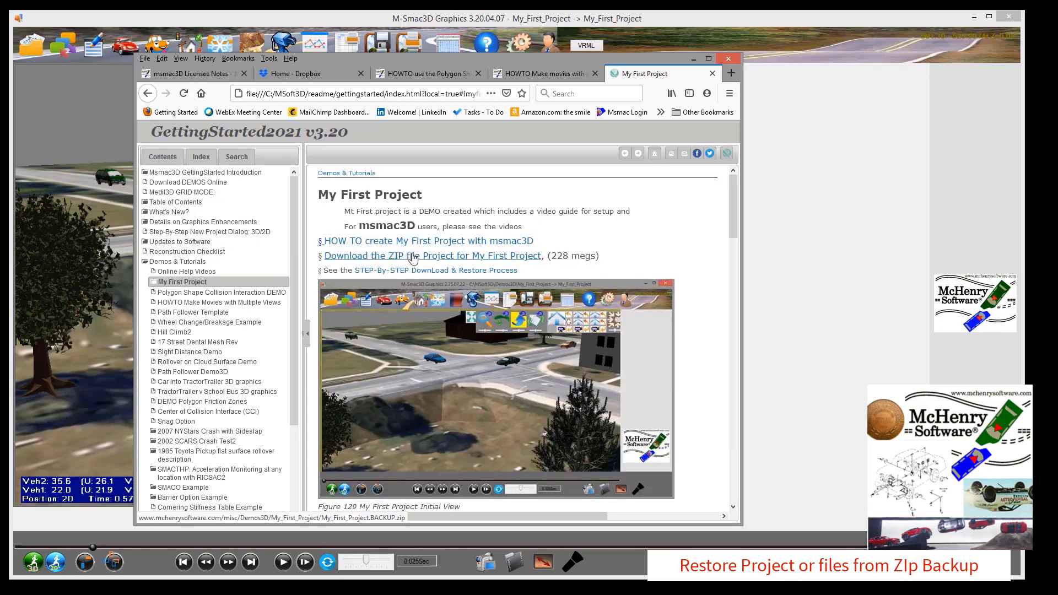
{"action": "left_click", "coordinate": [188, 184]}
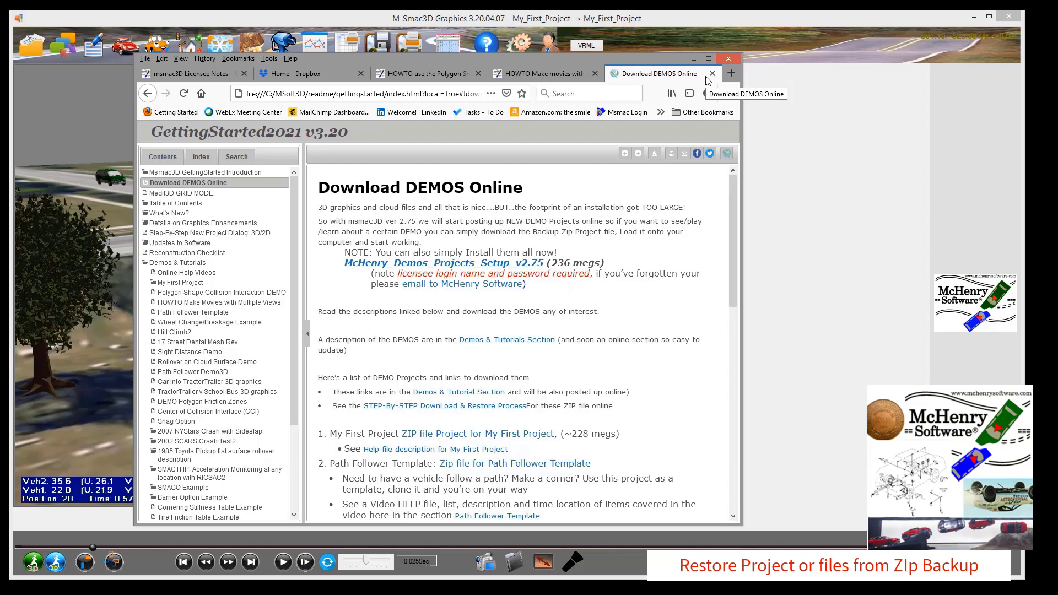
{"action": "left_click", "coordinate": [729, 59]}
Start a project restore and load My_First_Project.BACKUP.zip from the Downloads folder.
{"action": "left_click", "coordinate": [32, 45]}
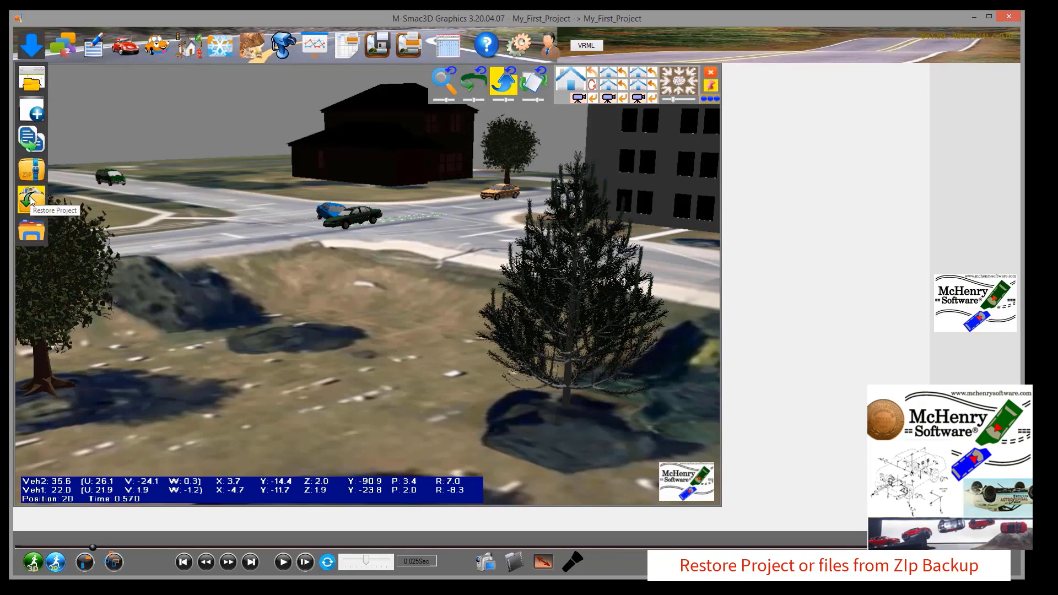
{"action": "left_click", "coordinate": [31, 202]}
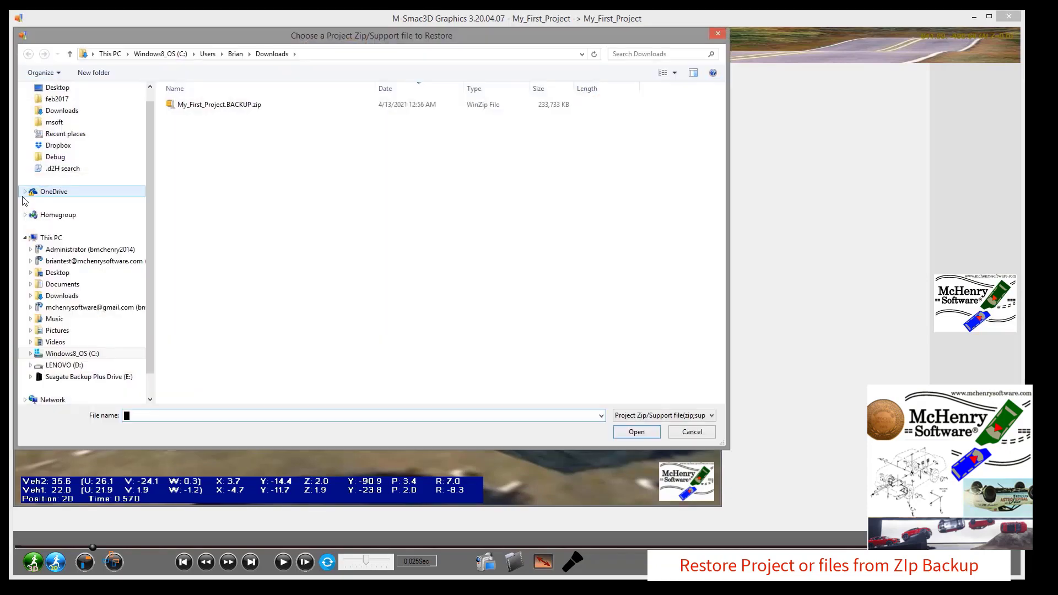
{"action": "left_click", "coordinate": [226, 108]}
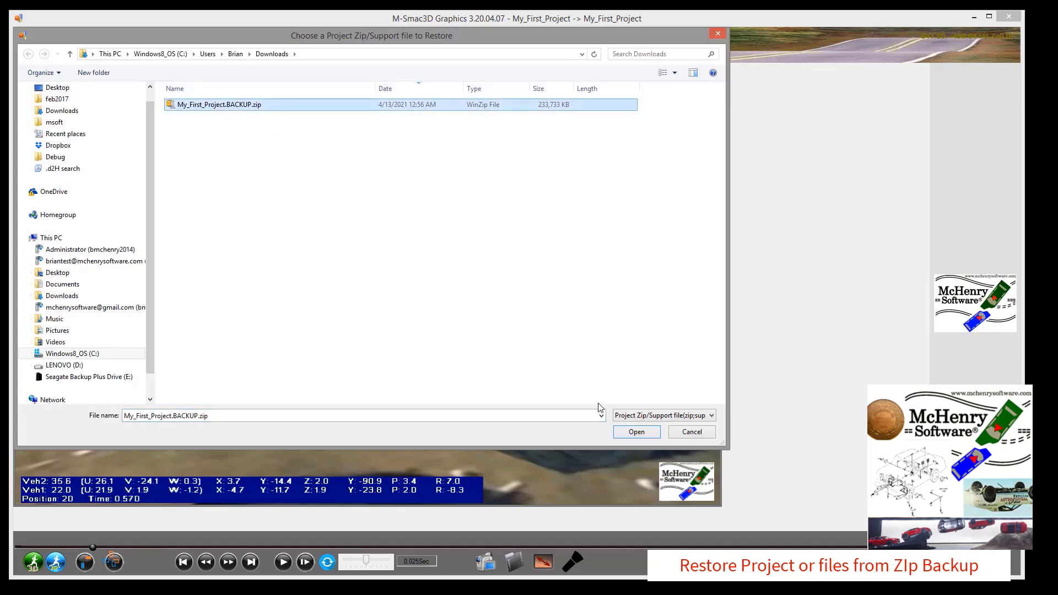
{"action": "left_click", "coordinate": [636, 432]}
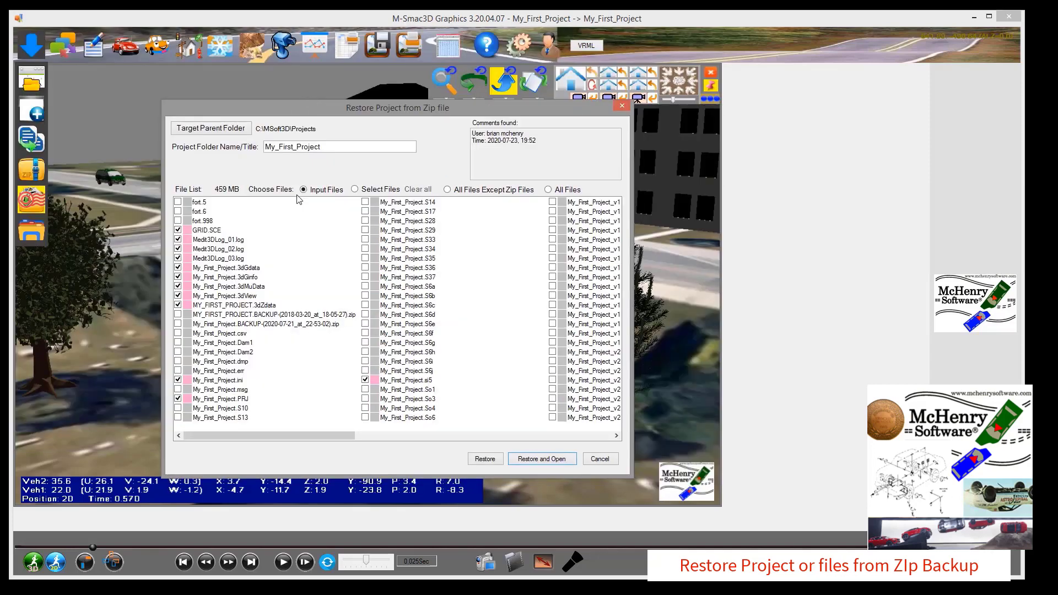
Try to restore and open all files from the backup into the currently open My_First_Project.
{"action": "left_click", "coordinate": [369, 191]}
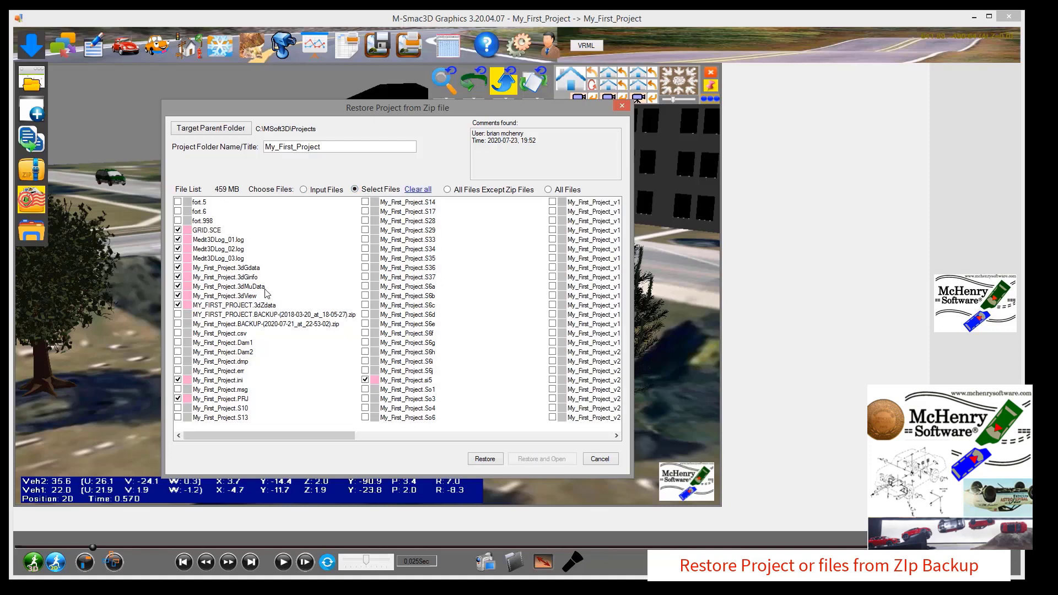
{"action": "left_click", "coordinate": [417, 190]}
{"action": "left_click", "coordinate": [549, 190]}
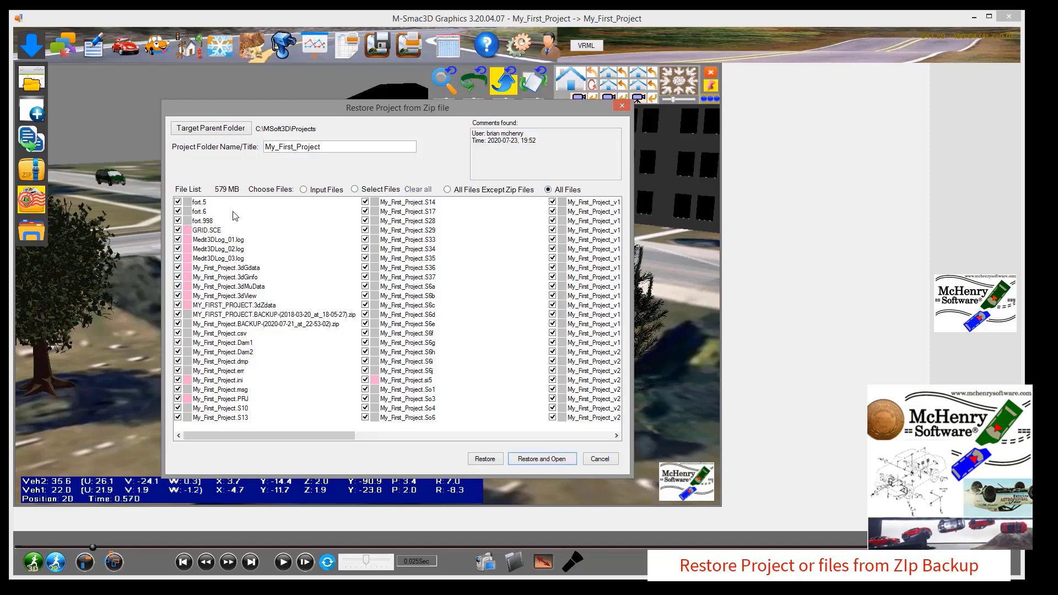
{"action": "left_click", "coordinate": [538, 458]}
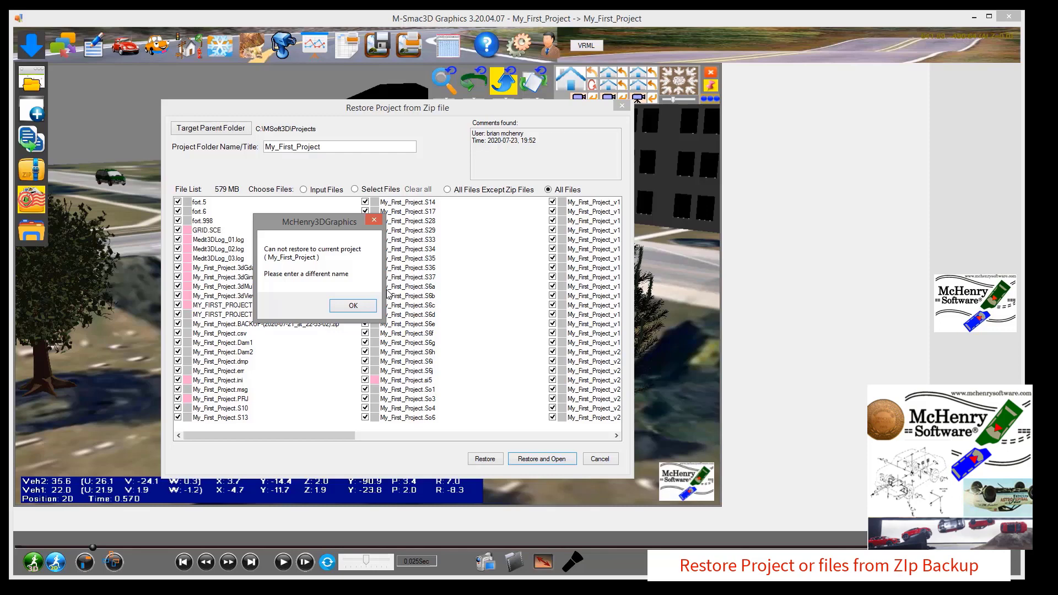
{"action": "left_click", "coordinate": [353, 305]}
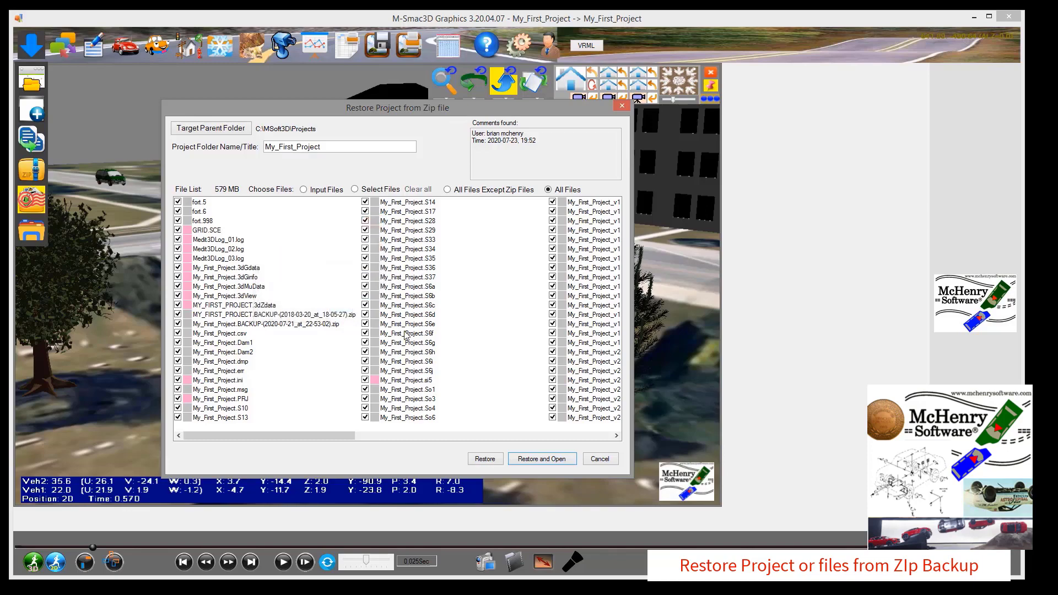
{"action": "left_click", "coordinate": [600, 458]}
Open the recent project 2002SCARS_test2.
{"action": "left_click", "coordinate": [32, 44]}
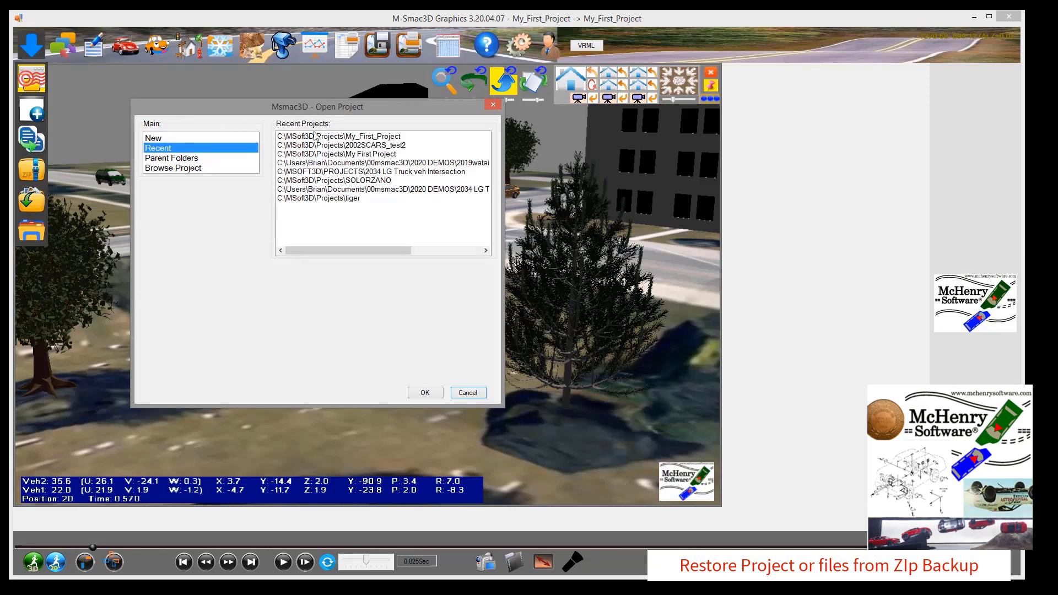
{"action": "left_click", "coordinate": [336, 146]}
{"action": "left_click", "coordinate": [425, 392]}
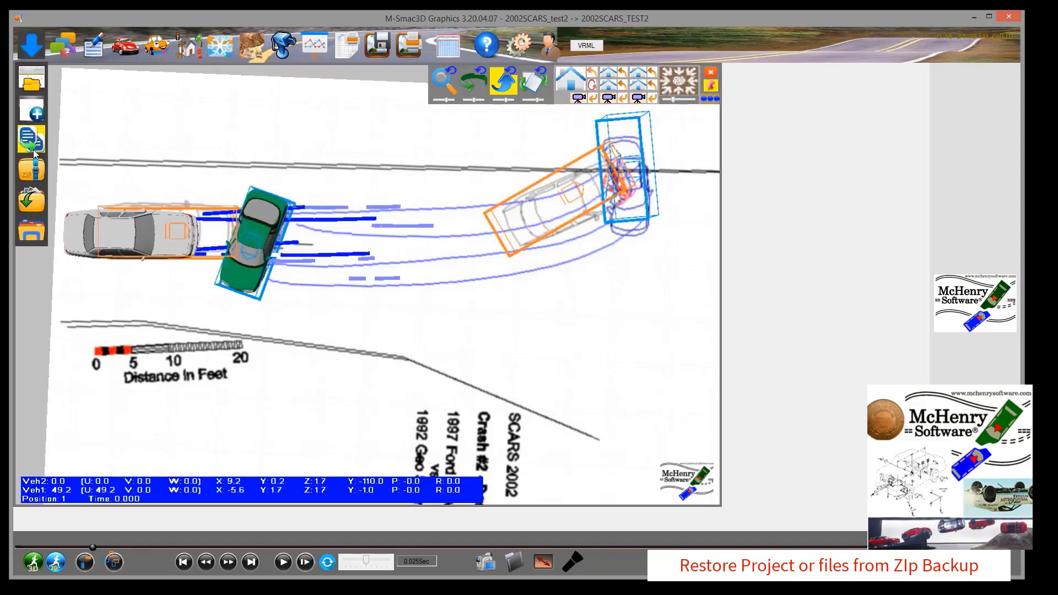
Restore and open the input files from My_First_Project.BACKUP.zip in the Downloads folder, replacing the existing My_First_Project.
{"action": "left_click", "coordinate": [32, 207]}
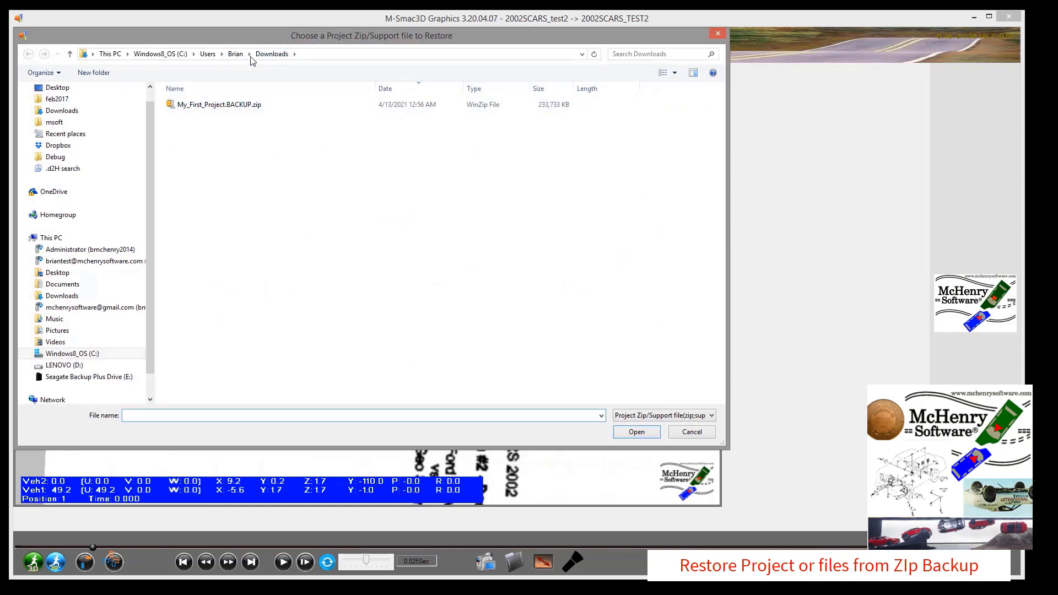
{"action": "left_click", "coordinate": [231, 106]}
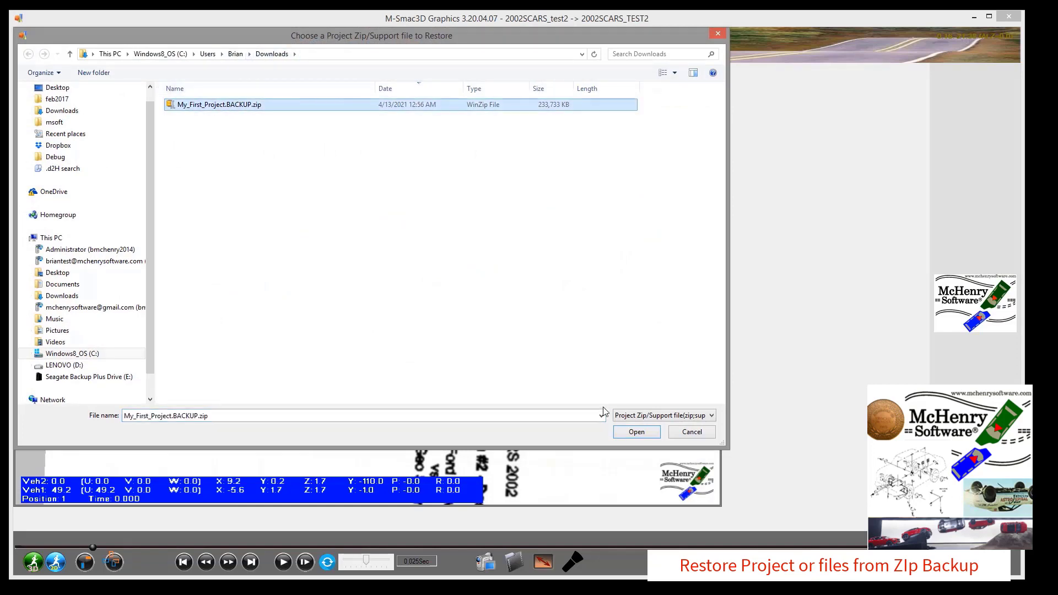
{"action": "left_click", "coordinate": [628, 431]}
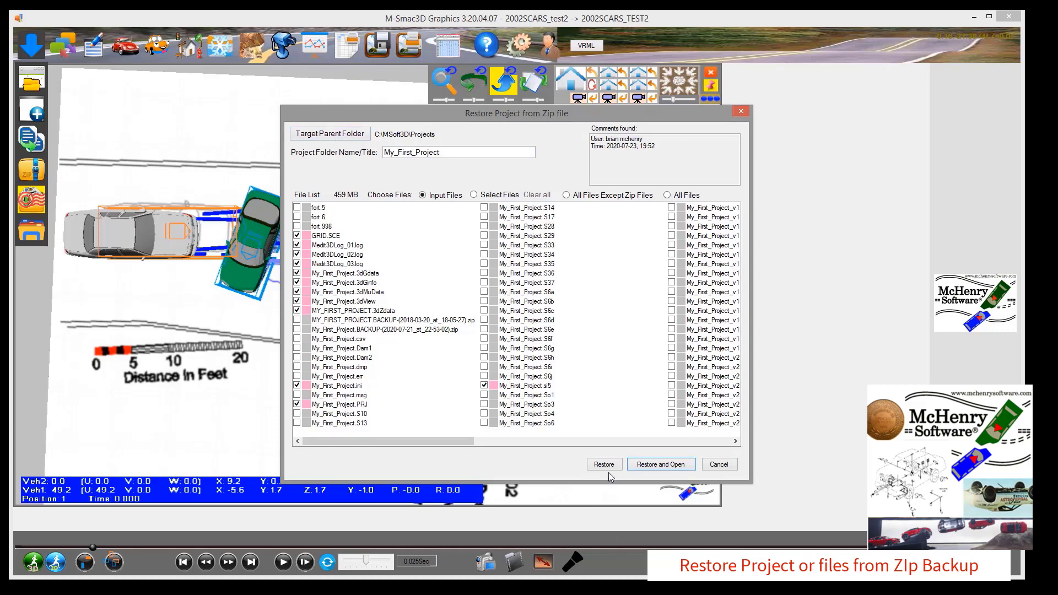
{"action": "left_click", "coordinate": [640, 466]}
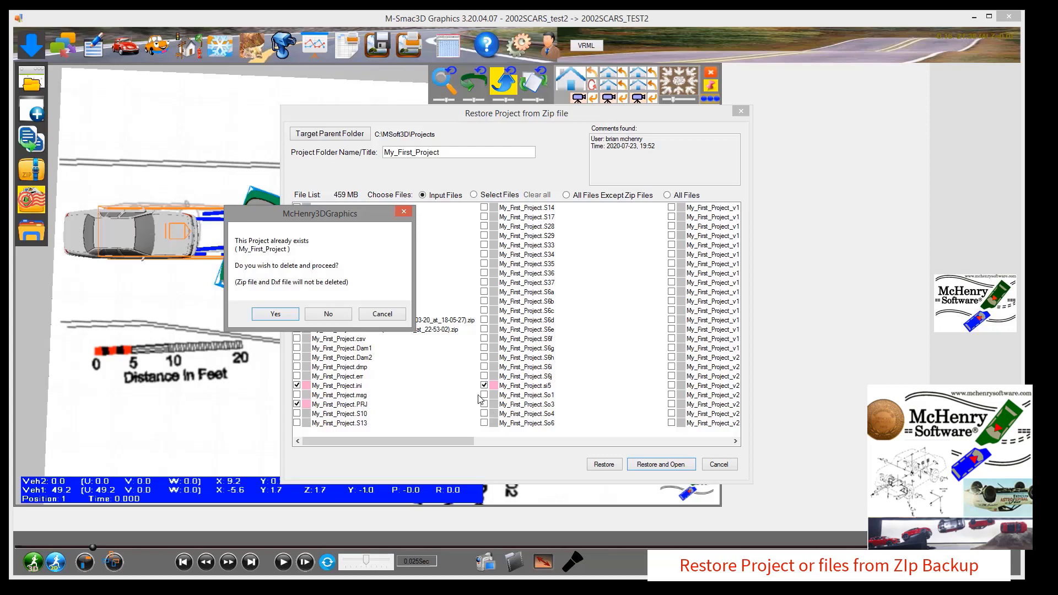
{"action": "left_click", "coordinate": [270, 315]}
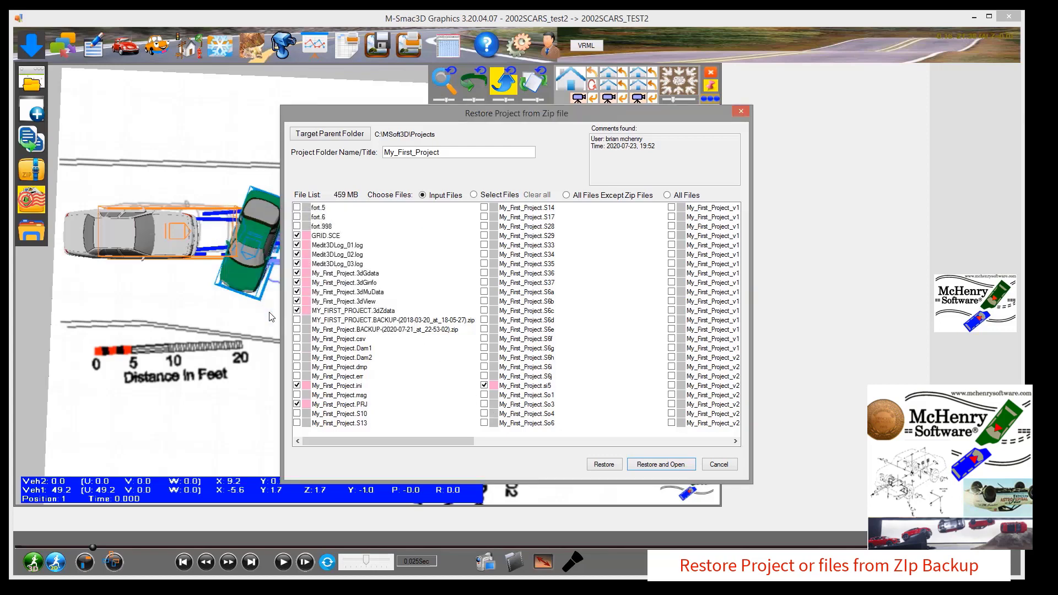
{"action": "left_click", "coordinate": [389, 293]}
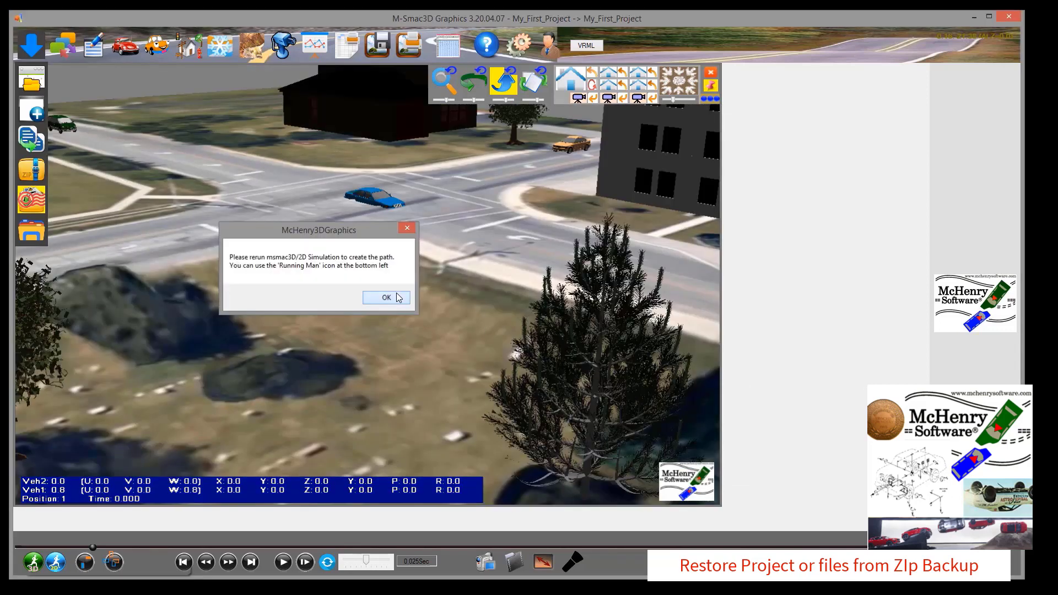
Acknowledge the rerun notice and run the 3D simulation for the restored project.
{"action": "left_click", "coordinate": [389, 296]}
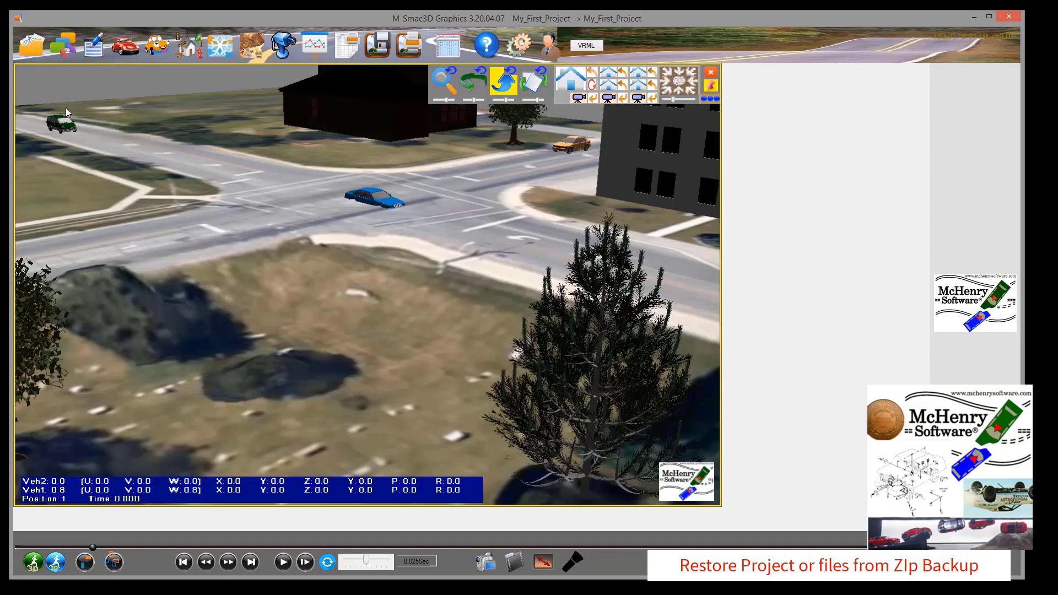
{"action": "left_click", "coordinate": [261, 191]}
{"action": "left_click", "coordinate": [33, 562]}
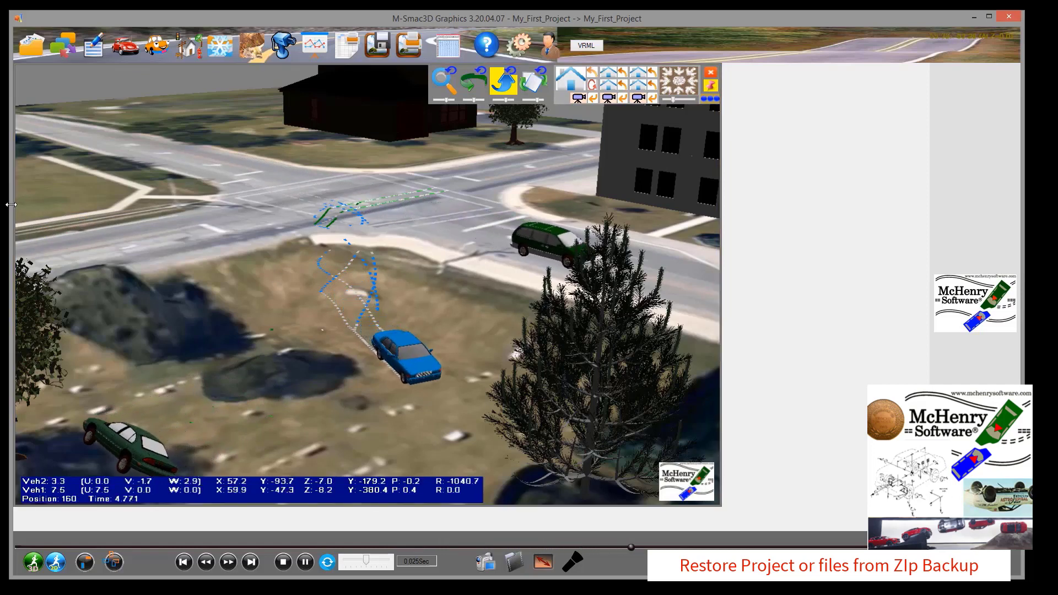
Clone the project's input files as a new project named "alternative to My First Project" and open it.
{"action": "left_click", "coordinate": [23, 52]}
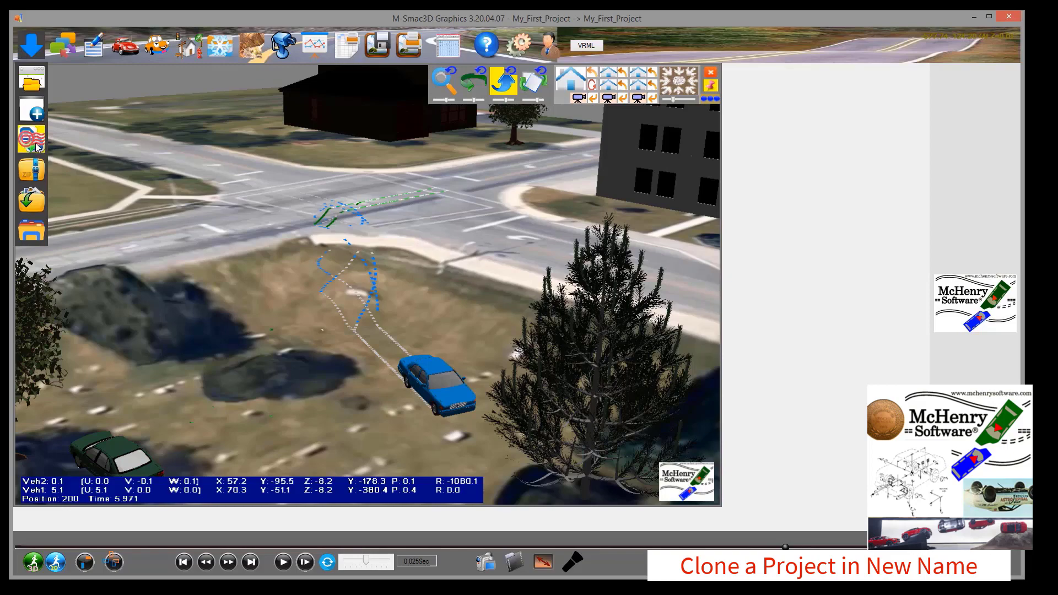
{"action": "left_click", "coordinate": [32, 139]}
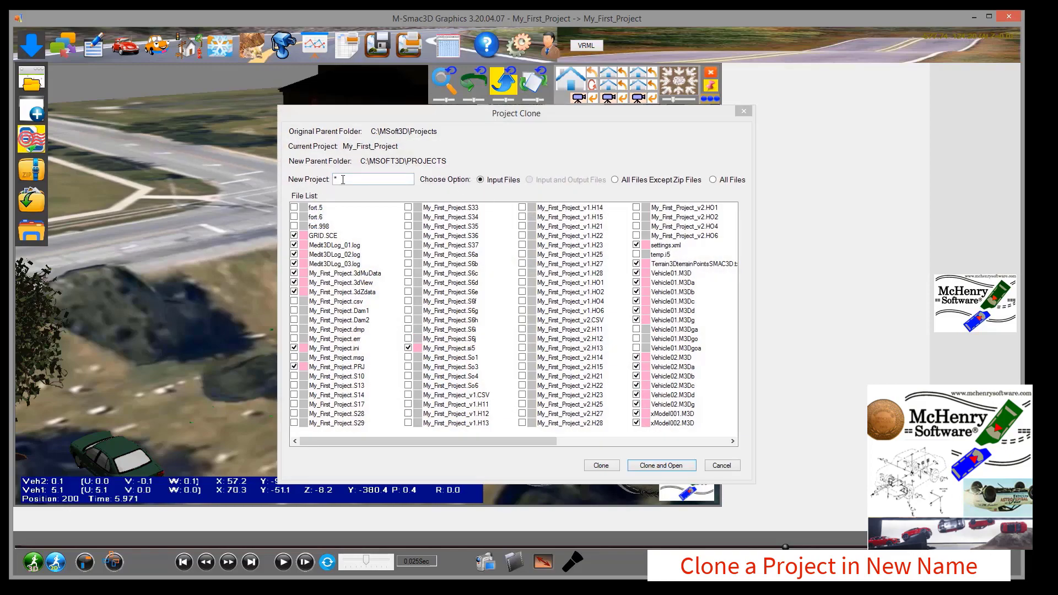
{"action": "left_click_drag", "start_coordinate": [344, 179], "coordinate": [249, 175]}
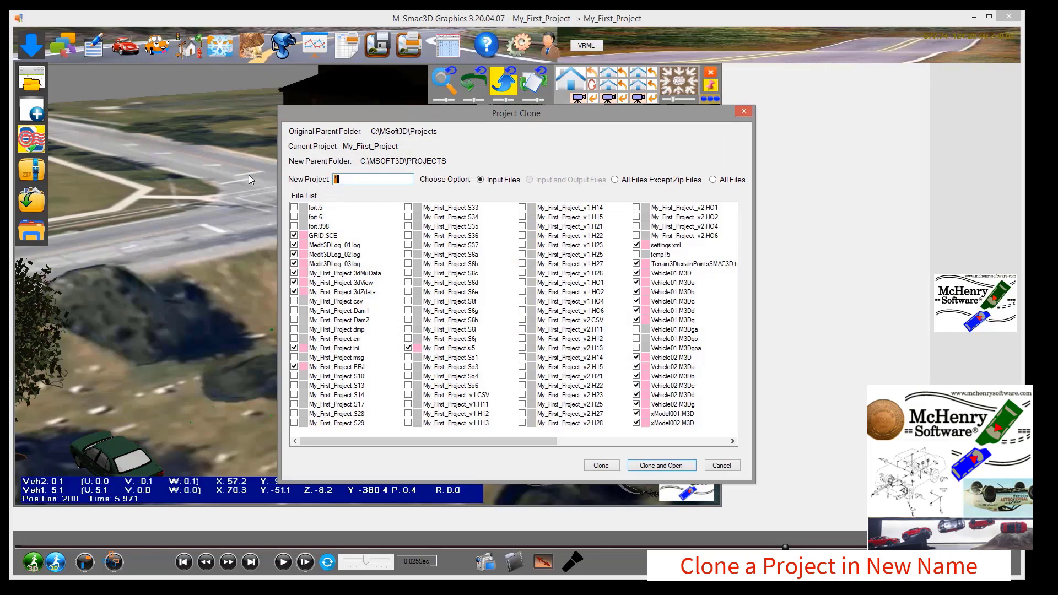
{"action": "type", "text": "alternative"}
{"action": "type", "text": " to My Fi"}
{"action": "type", "text": "rst Pro"}
{"action": "type", "text": "ject"}
{"action": "left_click", "coordinate": [645, 466]}
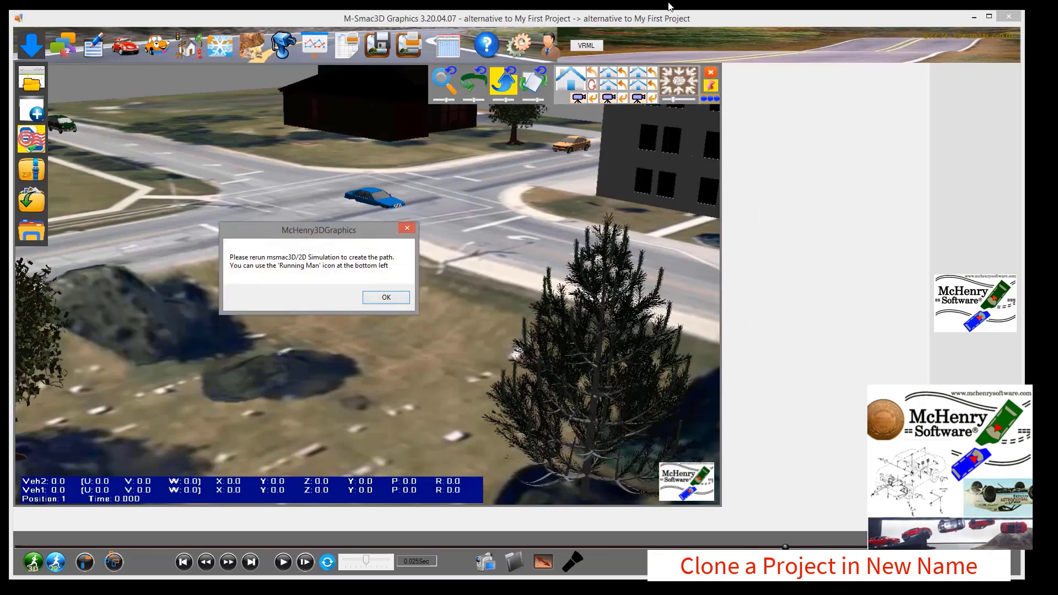
{"action": "left_click", "coordinate": [379, 299]}
Set the initial forward velocities of Vehicle #1 and Vehicle #2 to 50 MPH, run the 3D simulation, and pause its playback.
{"action": "left_click", "coordinate": [93, 46]}
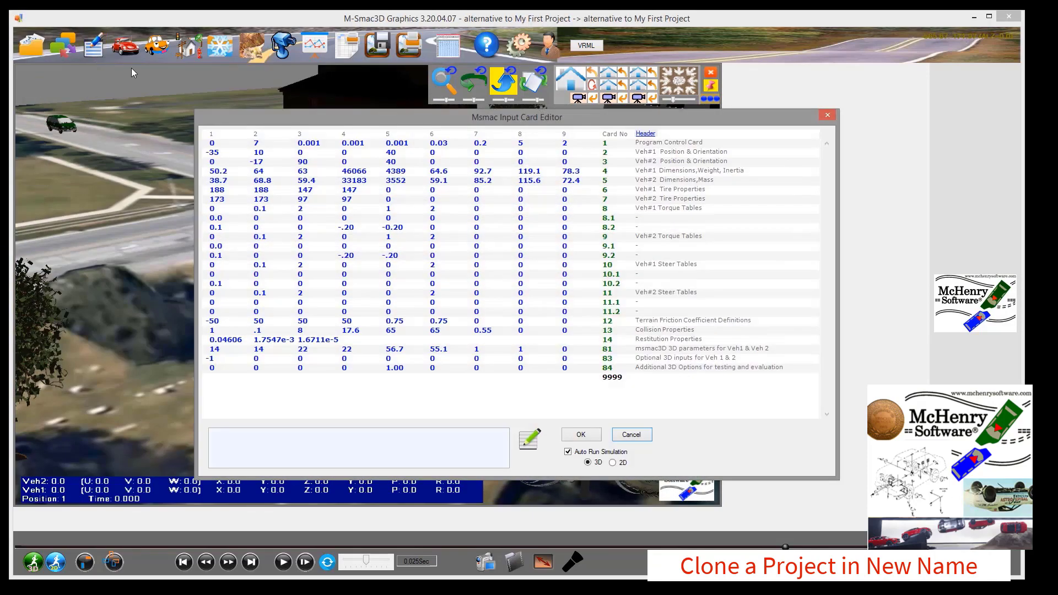
{"action": "left_click", "coordinate": [390, 152]}
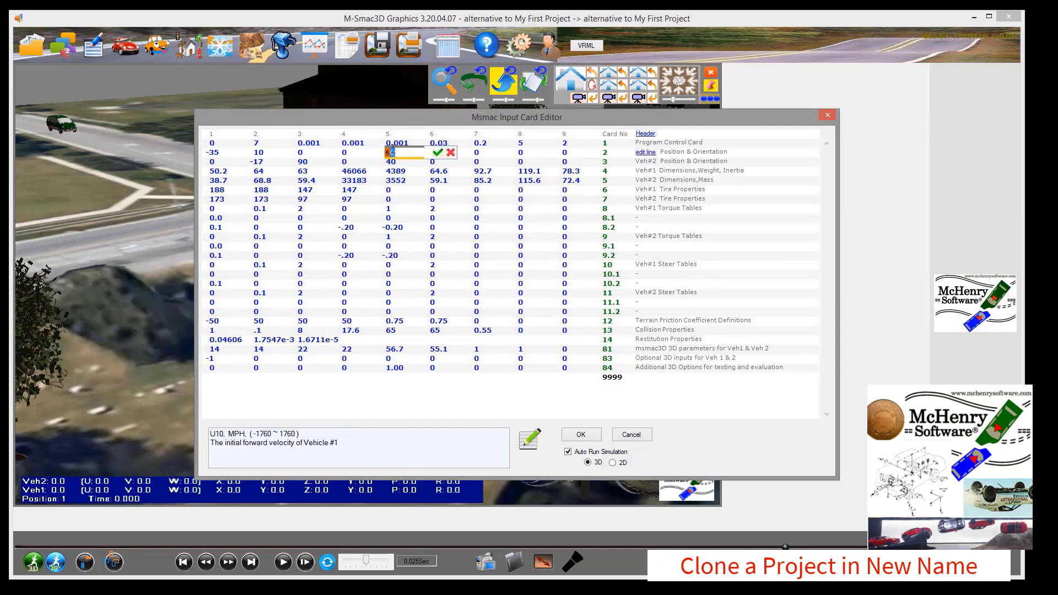
{"action": "type", "text": "50"}
{"action": "key", "text": "Return"}
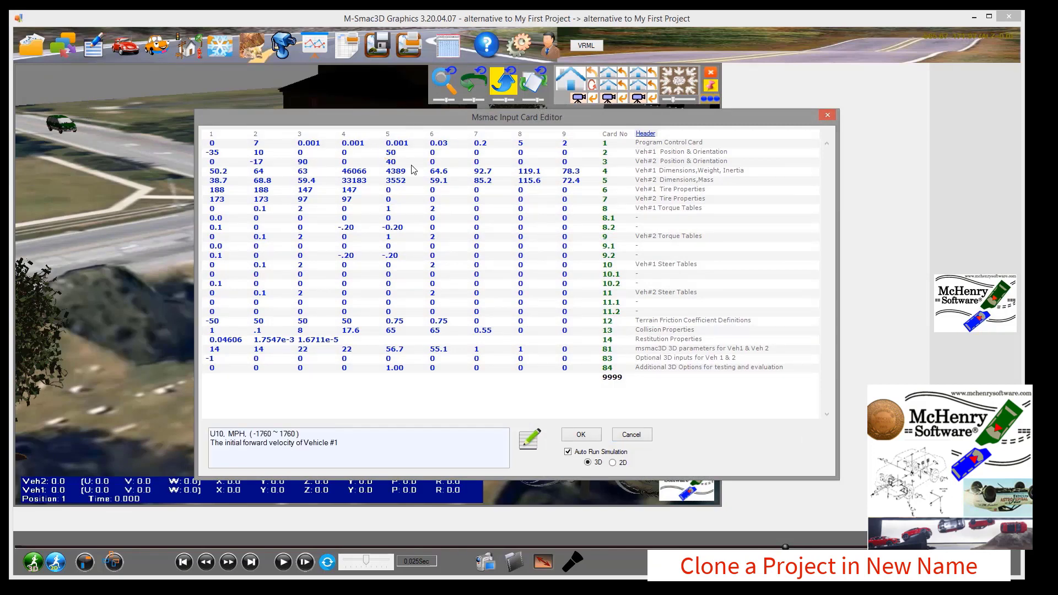
{"action": "left_click", "coordinate": [404, 163]}
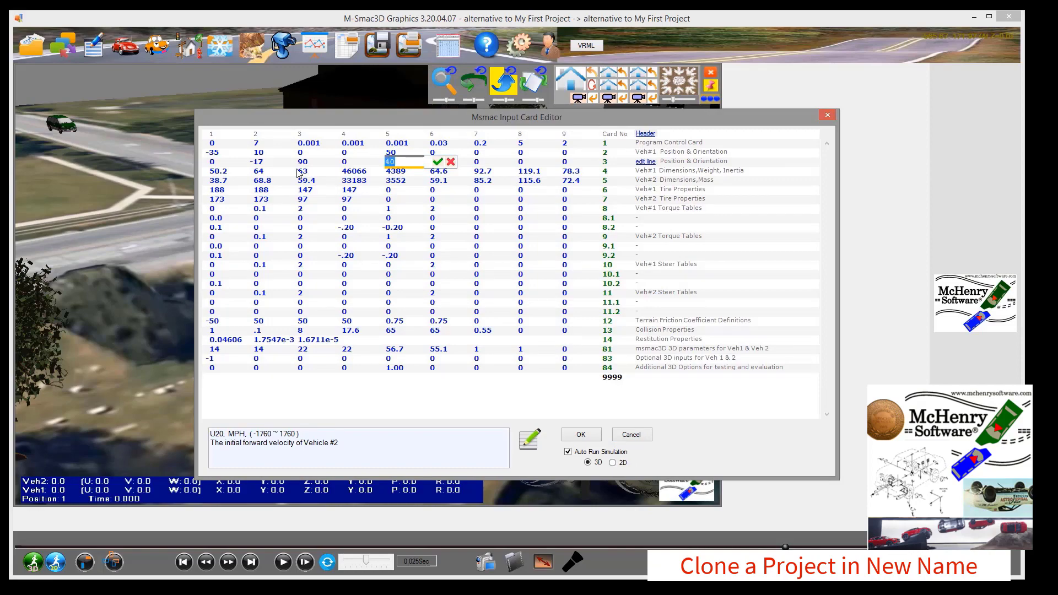
{"action": "type", "text": "50"}
{"action": "key", "text": "Return"}
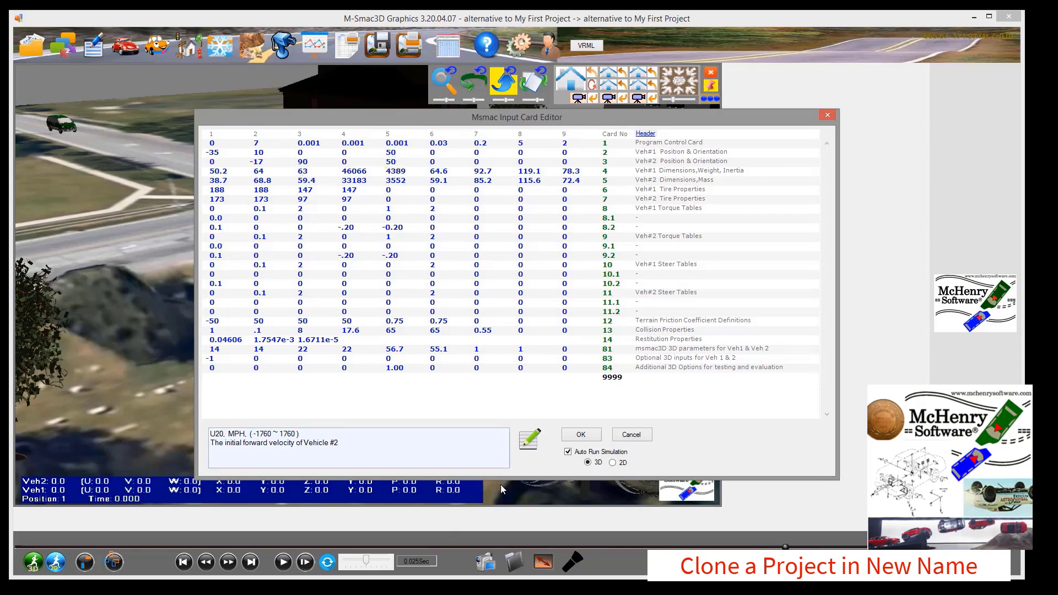
{"action": "left_click", "coordinate": [580, 434]}
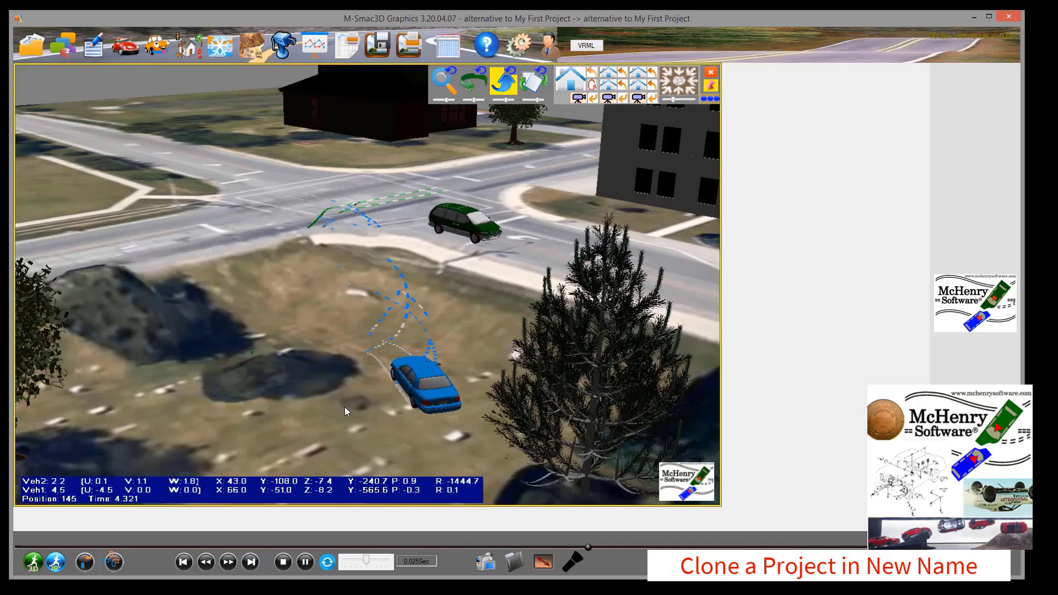
{"action": "middle_click_drag", "start_coordinate": [350, 403], "coordinate": [422, 325]}
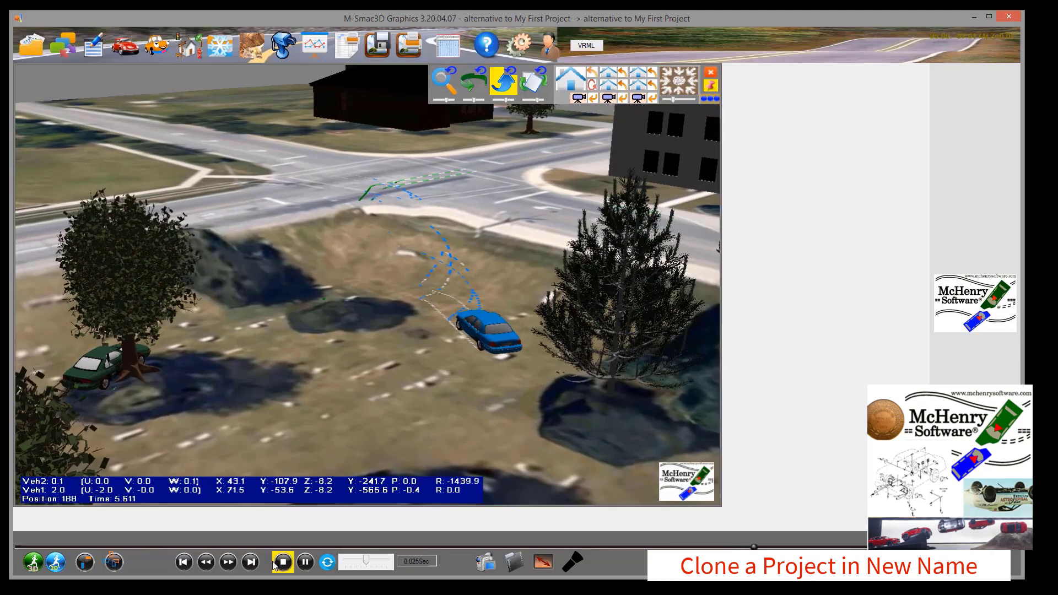
{"action": "left_click", "coordinate": [305, 562]}
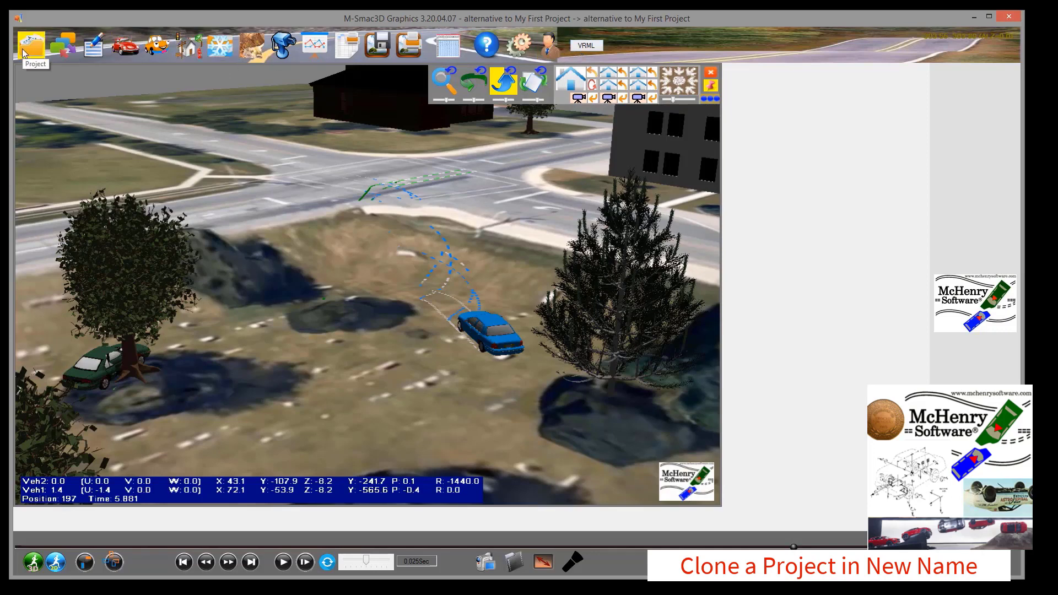
In the scenarios and tweaks manager, clone the current input file as "alternative to My First Project 30 v 30".
{"action": "left_click", "coordinate": [64, 49]}
{"action": "left_click", "coordinate": [373, 221]}
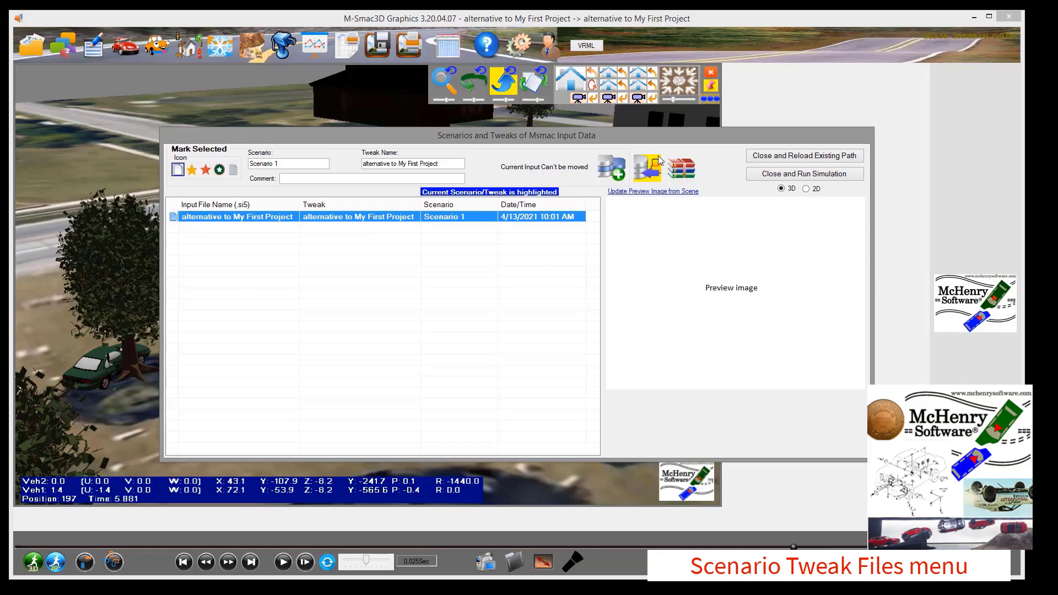
{"action": "left_click", "coordinate": [617, 170]}
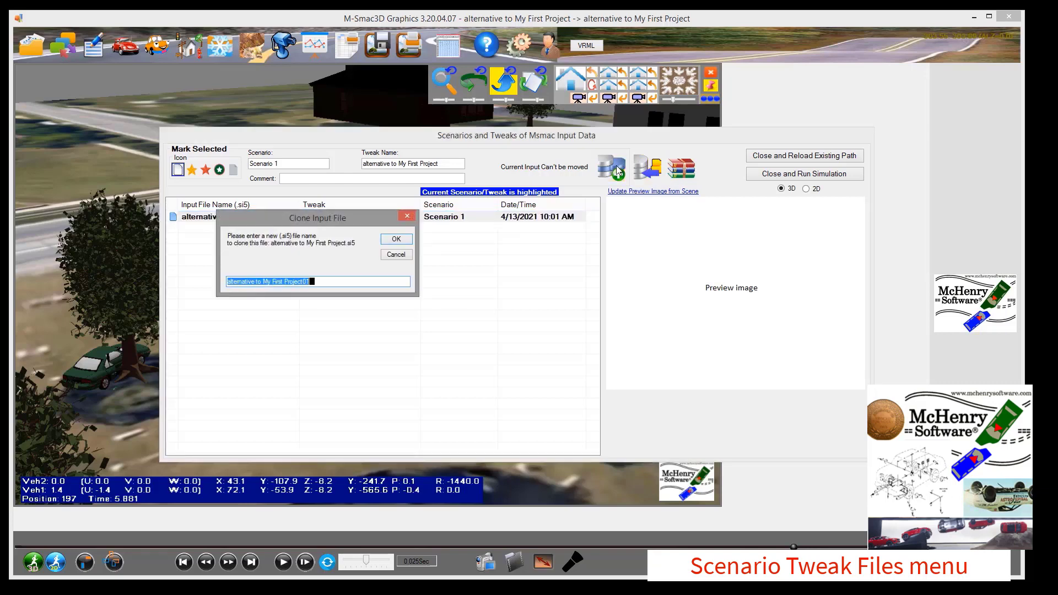
{"action": "left_click", "coordinate": [333, 282]}
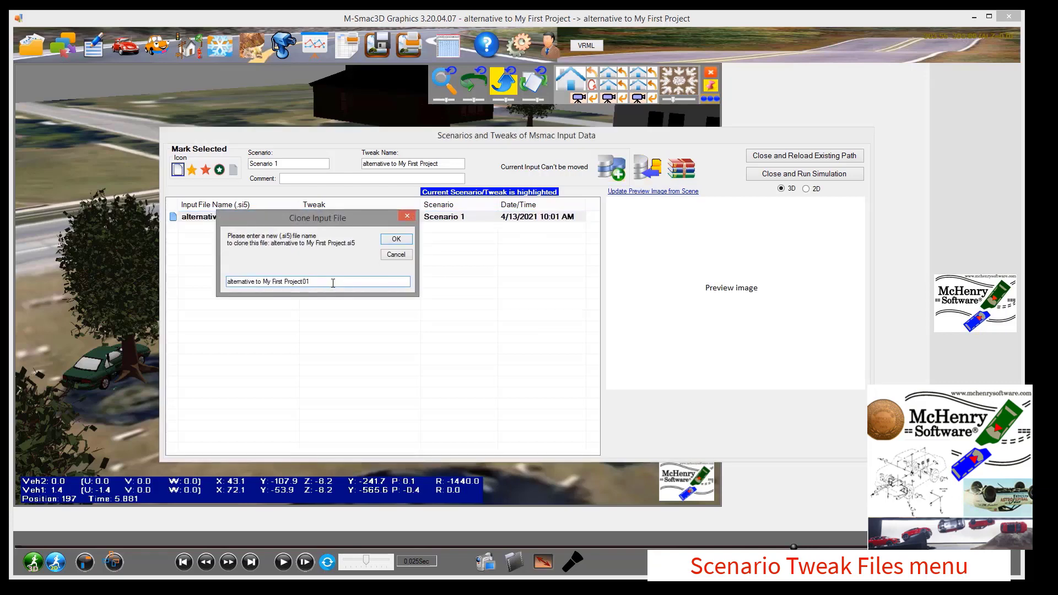
{"action": "key", "text": "BackSpace"}
{"action": "key", "text": "BackSpace"}
{"action": "type", "text": "slower"}
{"action": "key", "text": "BackSpace"}
{"action": "key", "text": "BackSpace"}
{"action": "key", "text": "BackSpace"}
{"action": "key", "text": "BackSpace"}
{"action": "type", "text": "30 v 30"}
{"action": "left_click", "coordinate": [399, 243]}
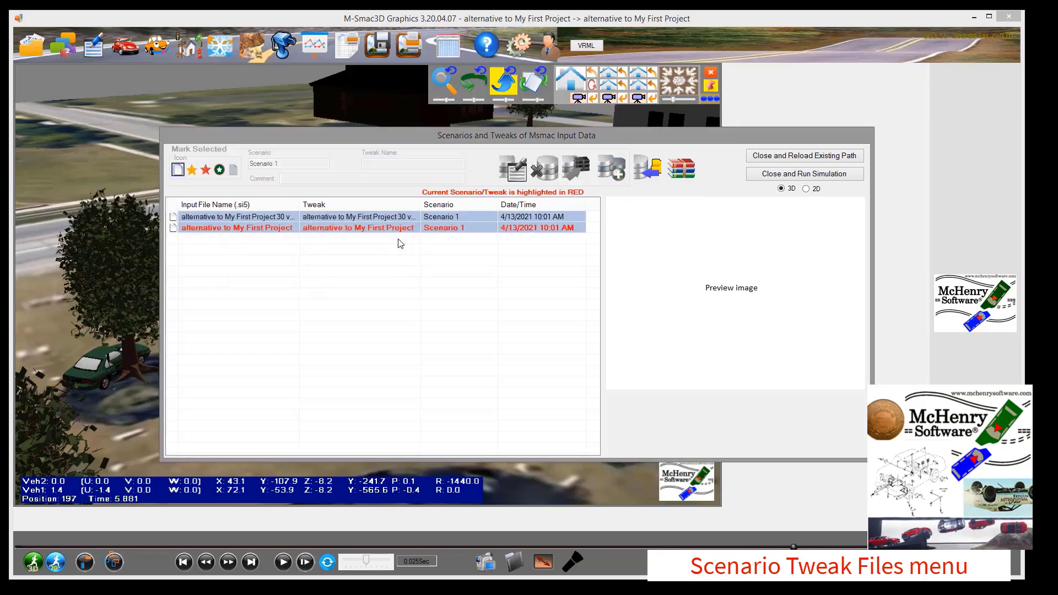
Make the 30 v 30 tweak the current input and close the scenarios manager without running the simulation.
{"action": "left_click", "coordinate": [356, 218]}
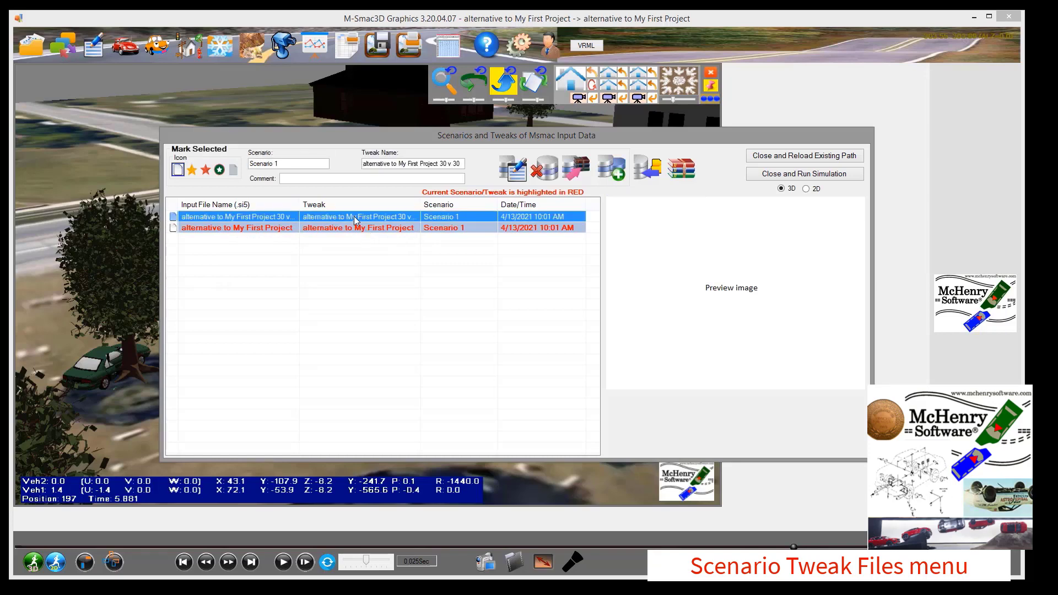
{"action": "double_click", "coordinate": [355, 219]}
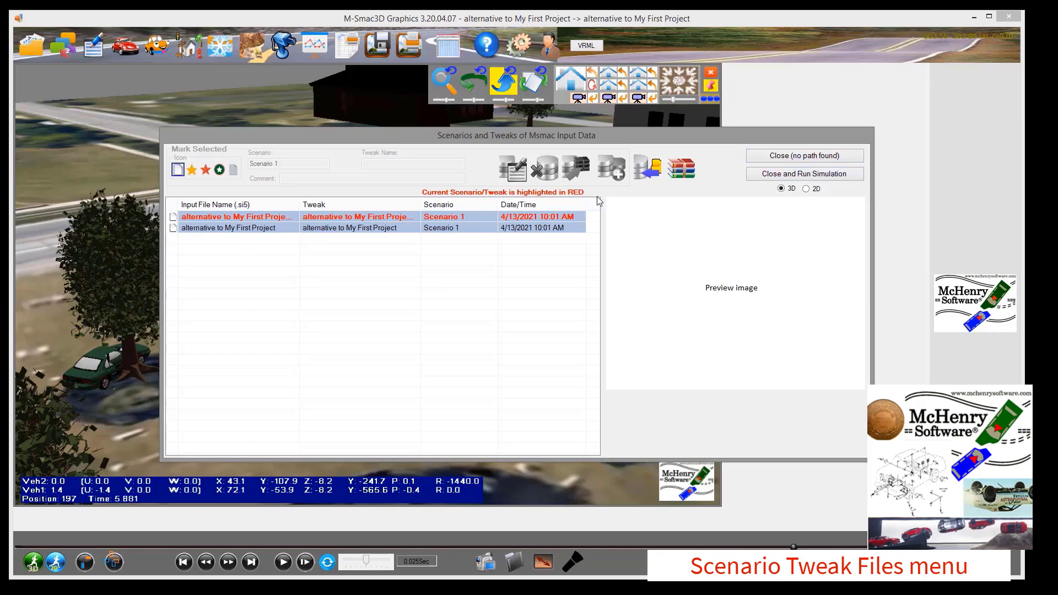
{"action": "double_click", "coordinate": [390, 236]}
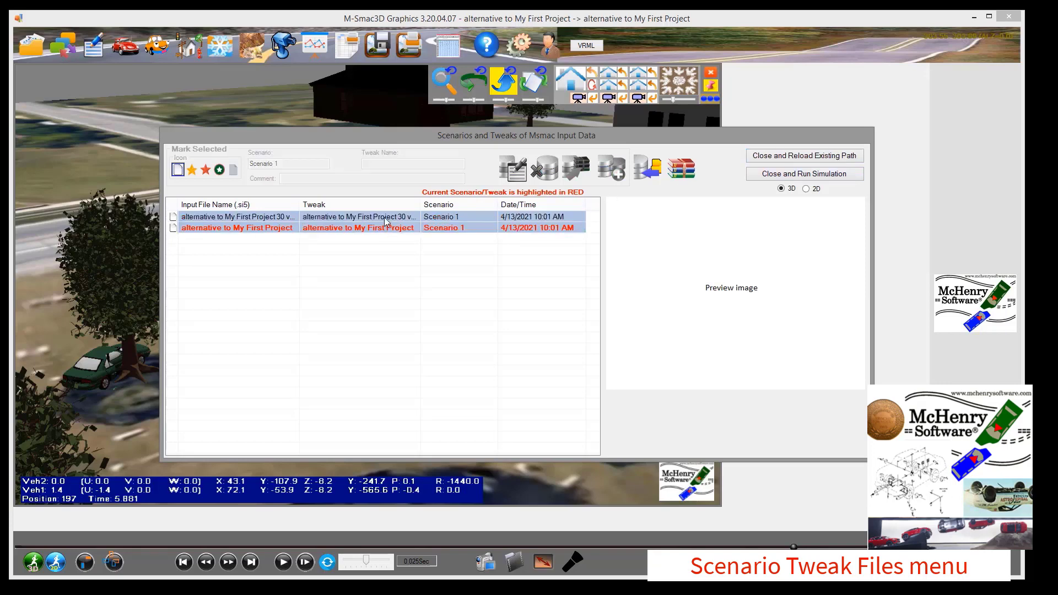
{"action": "double_click", "coordinate": [387, 220]}
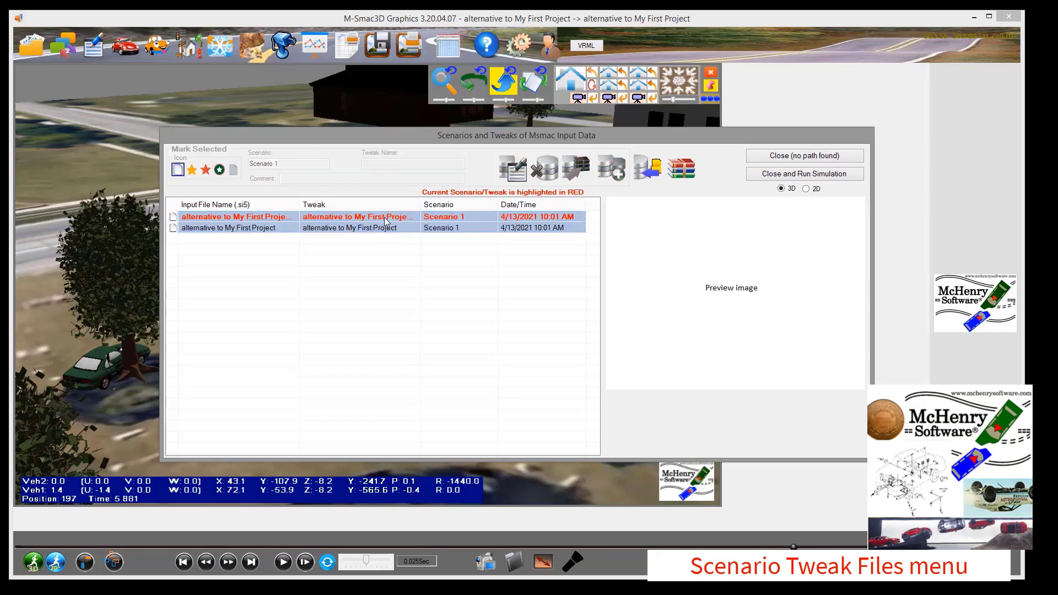
{"action": "left_click", "coordinate": [777, 159]}
Set the initial forward velocities of Vehicle #1 and Vehicle #2 to 30 MPH in the 30 v 30 tweak's input cards.
{"action": "left_click", "coordinate": [95, 44]}
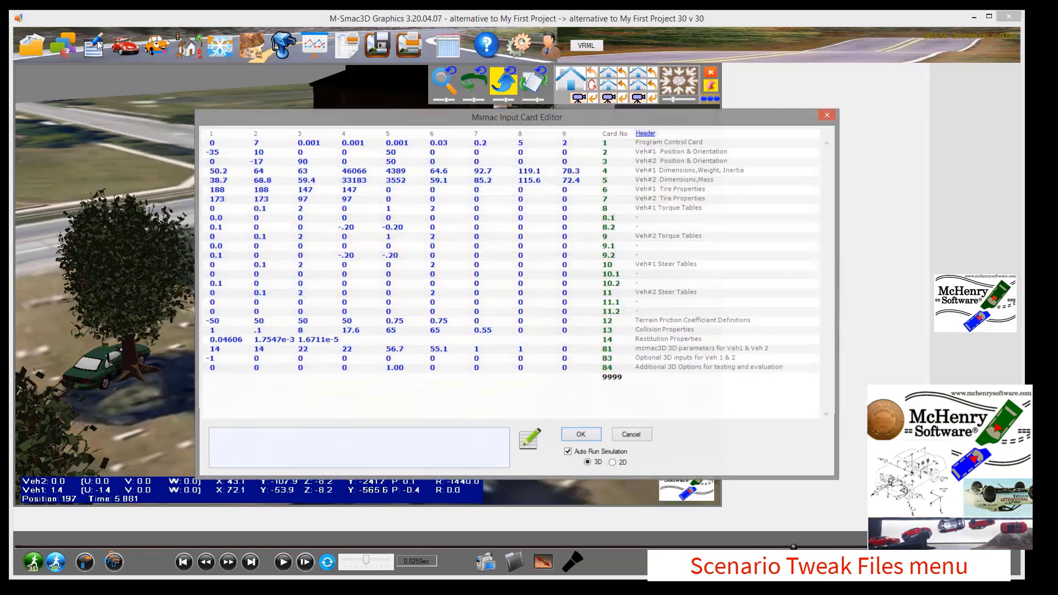
{"action": "double_click", "coordinate": [408, 157]}
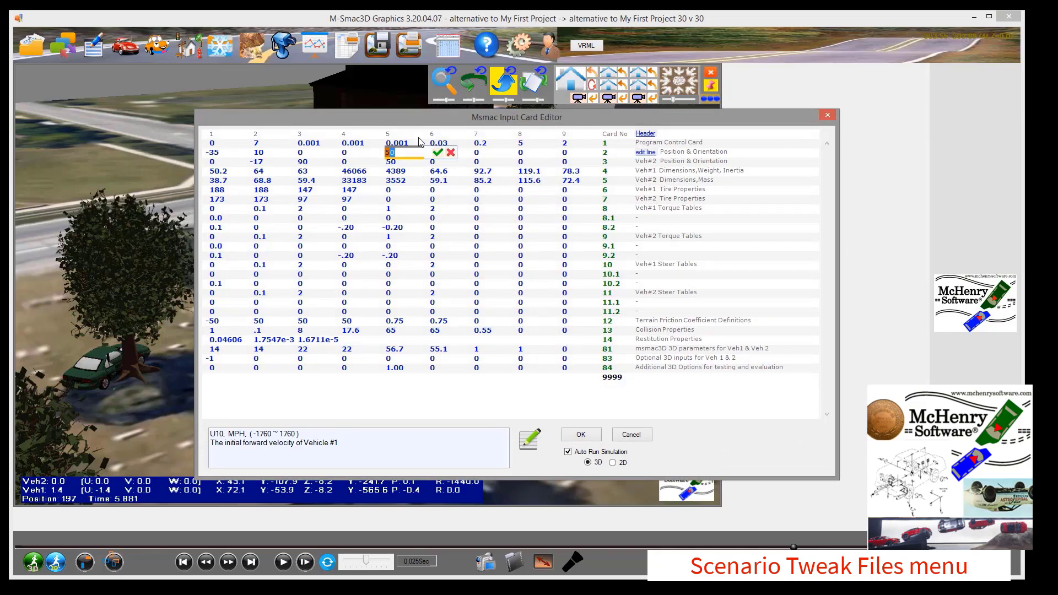
{"action": "type", "text": "30"}
{"action": "double_click", "coordinate": [404, 162]}
{"action": "key", "text": "BackSpace"}
{"action": "key", "text": "BackSpace"}
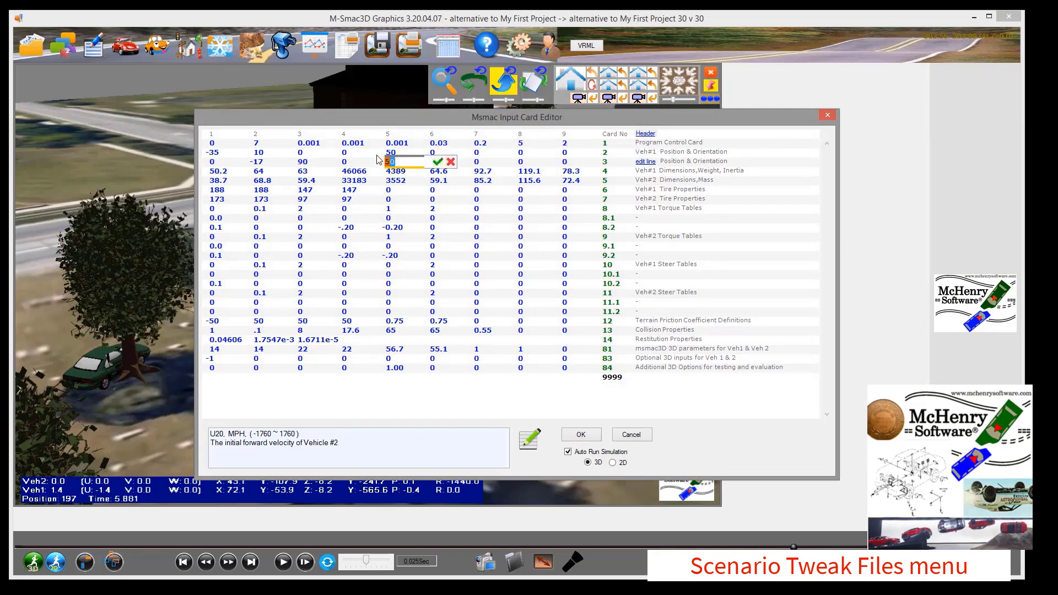
{"action": "type", "text": "30"}
{"action": "key", "text": "Return"}
{"action": "double_click", "coordinate": [407, 154]}
{"action": "type", "text": "30"}
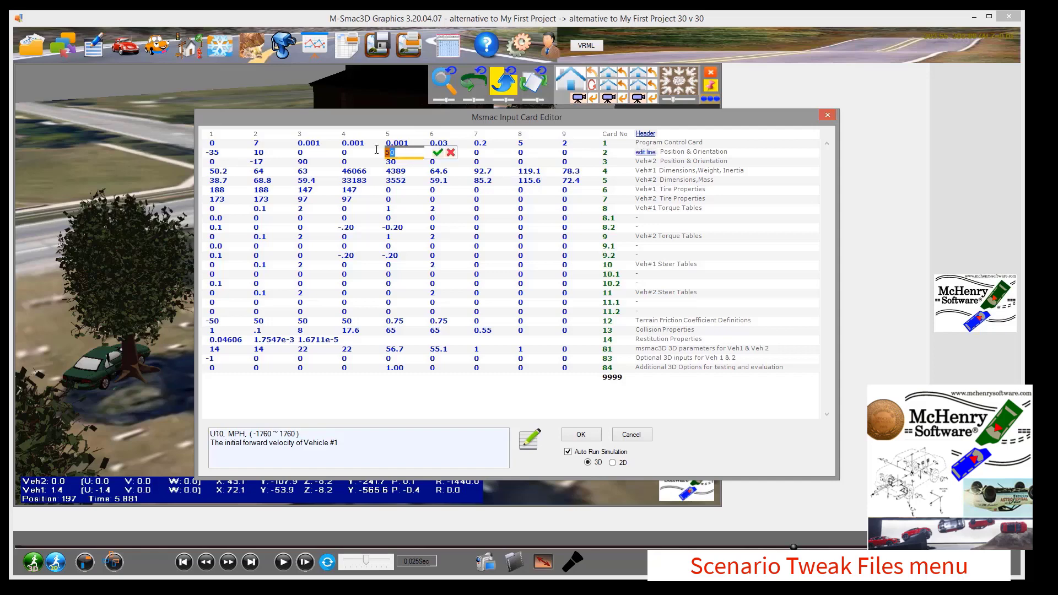
{"action": "left_click", "coordinate": [437, 155]}
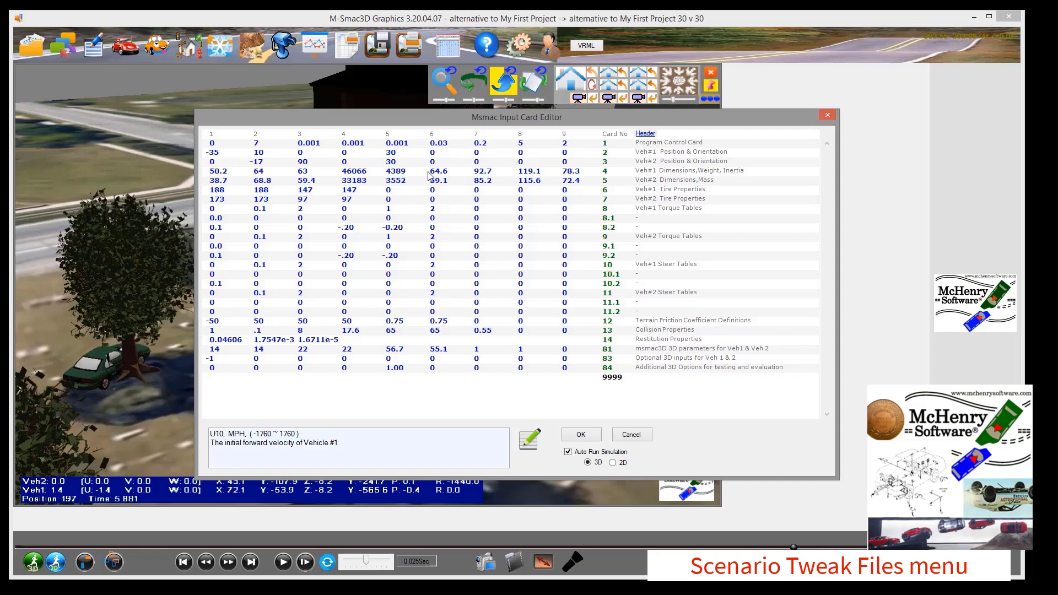
Accept the inputs to run the 3D simulation, play the resulting animation, and pause it.
{"action": "left_click", "coordinate": [580, 435]}
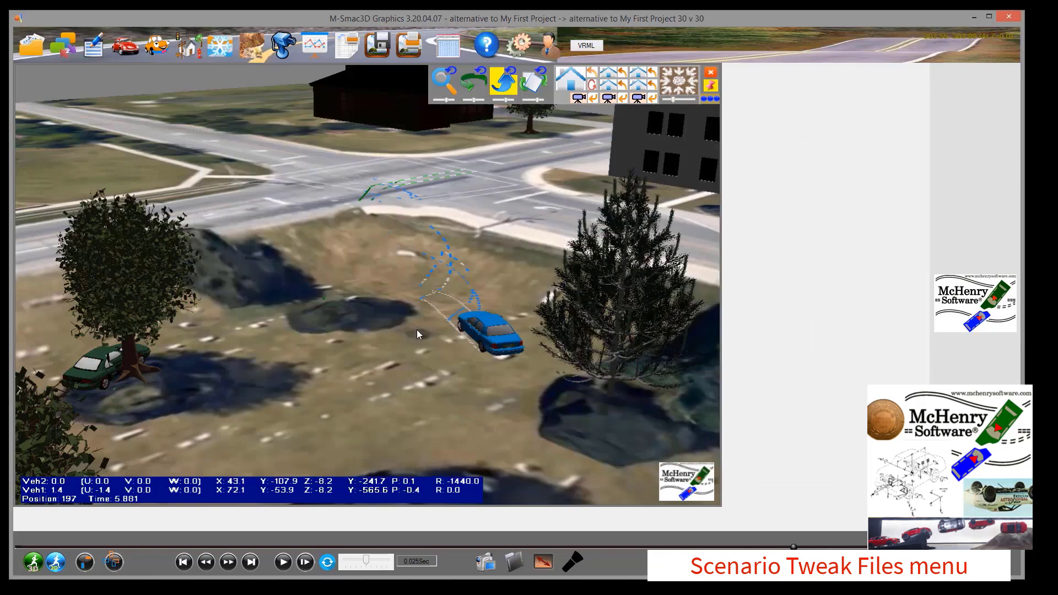
{"action": "left_click", "coordinate": [284, 566]}
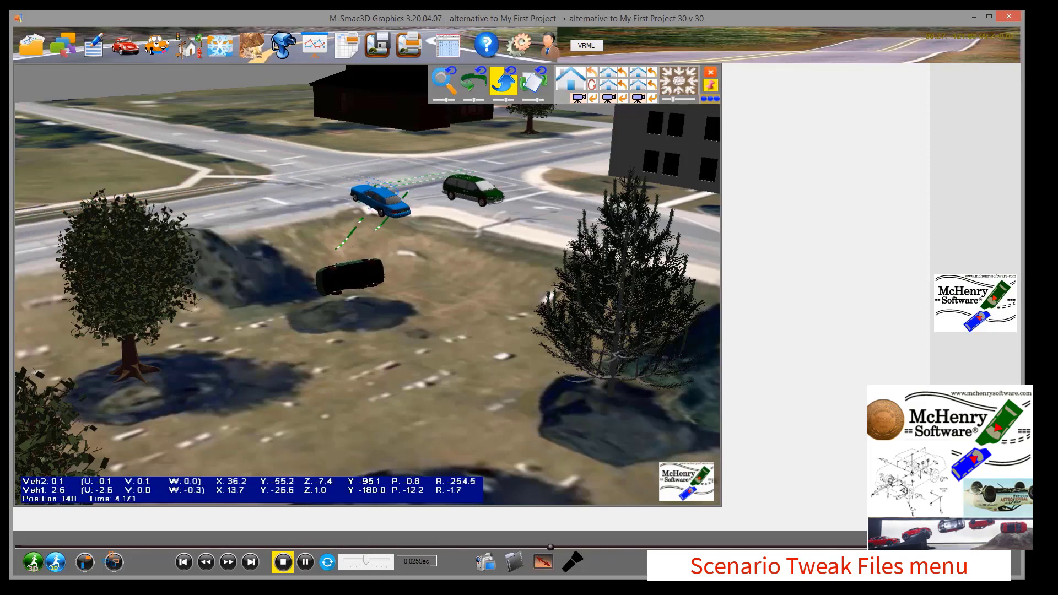
{"action": "left_click", "coordinate": [305, 563]}
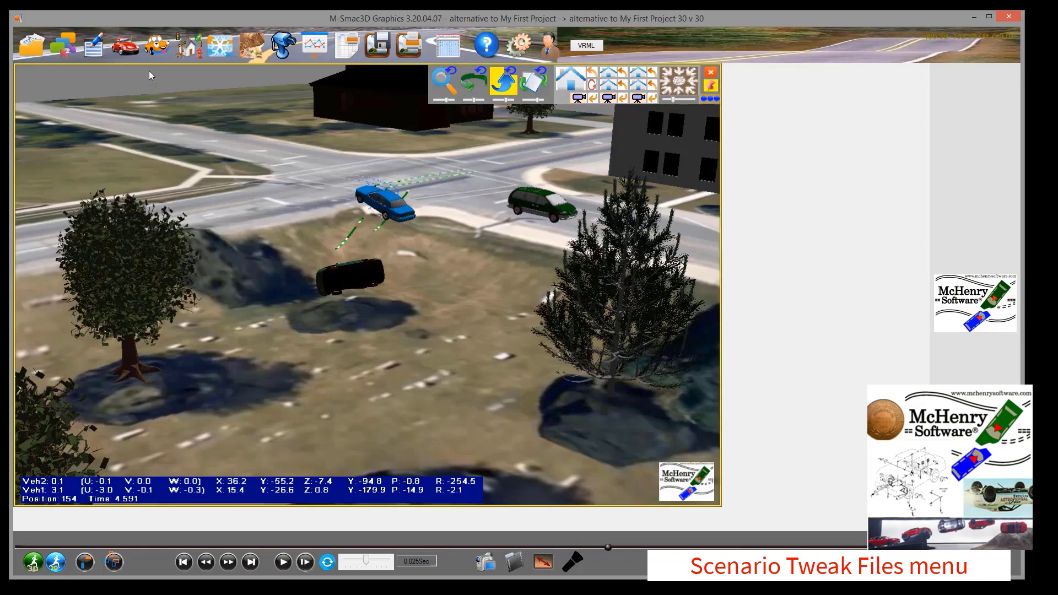
Make the "alternative to My First Project" tweak the current input and close the scenarios manager, reloading its existing path.
{"action": "left_click", "coordinate": [63, 43]}
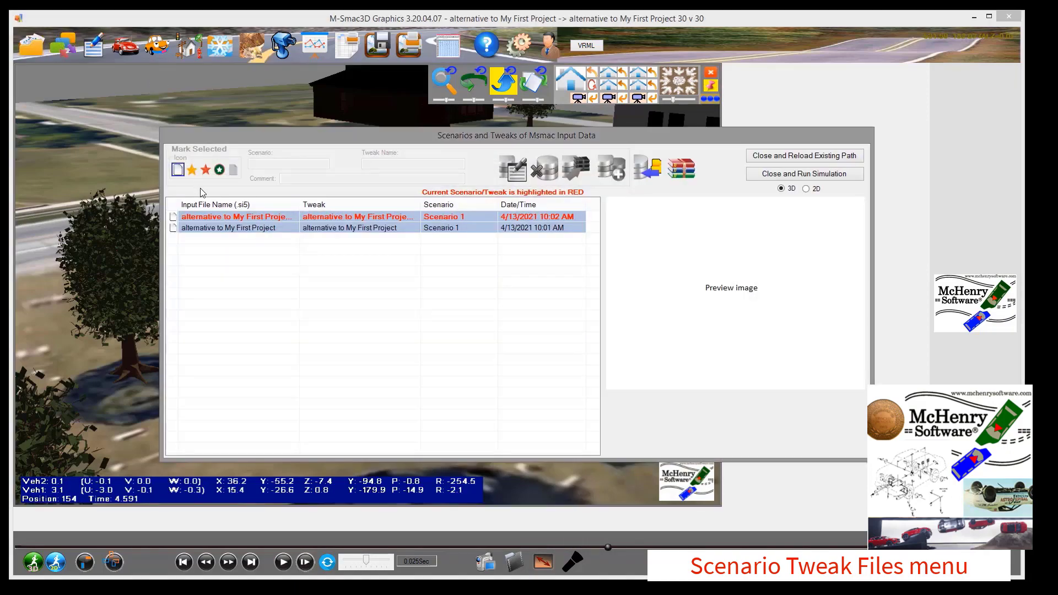
{"action": "left_click", "coordinate": [228, 228]}
{"action": "double_click", "coordinate": [227, 230]}
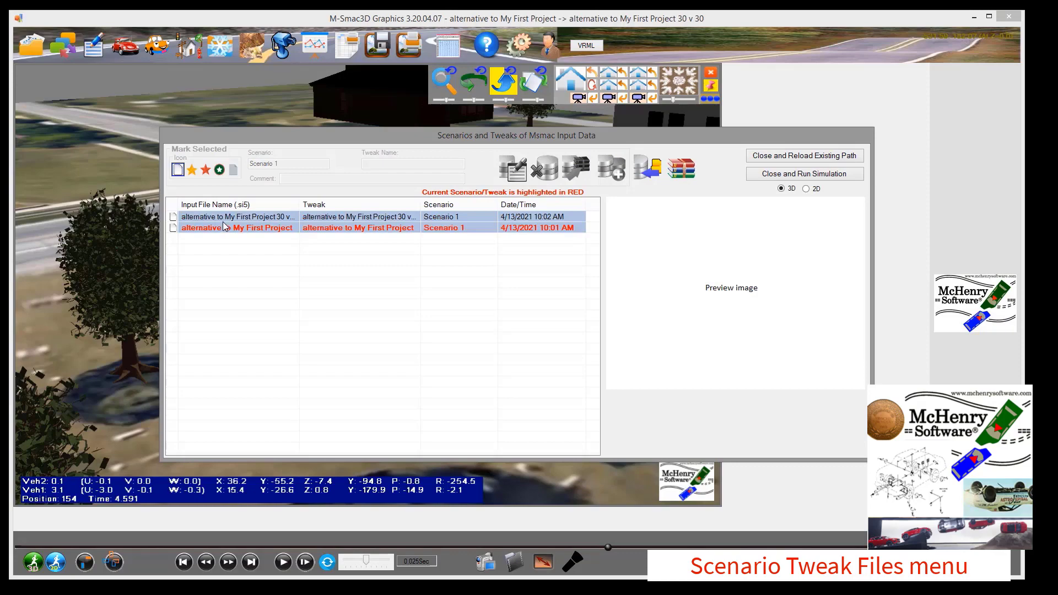
{"action": "left_click", "coordinate": [827, 156]}
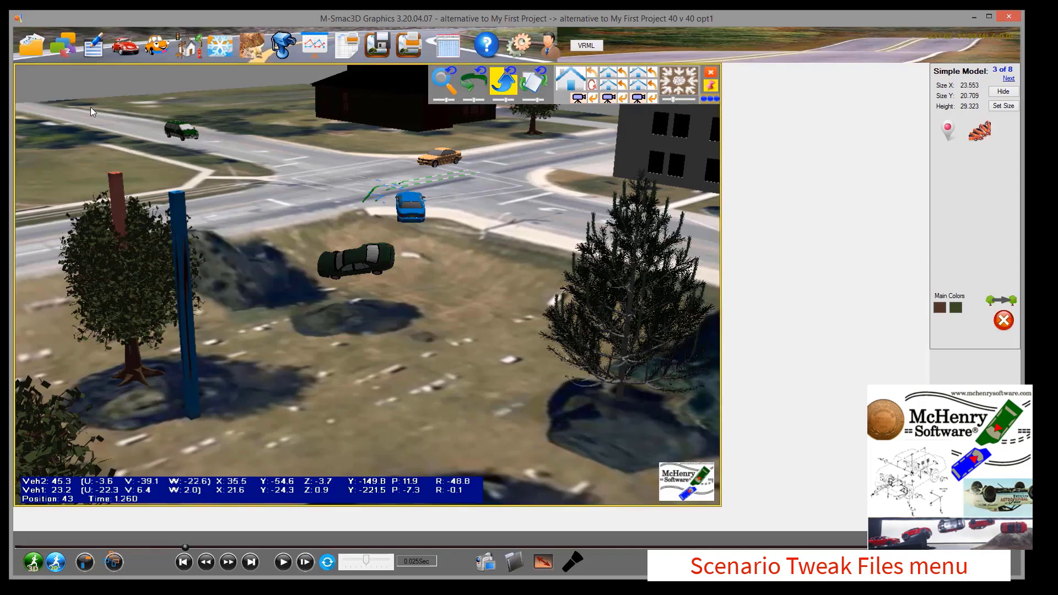
Review the input cards of the 40 v 40 opt1 tweak and close the card editor without changes.
{"action": "left_click", "coordinate": [91, 50]}
{"action": "left_click_drag", "start_coordinate": [380, 113], "coordinate": [325, 79]}
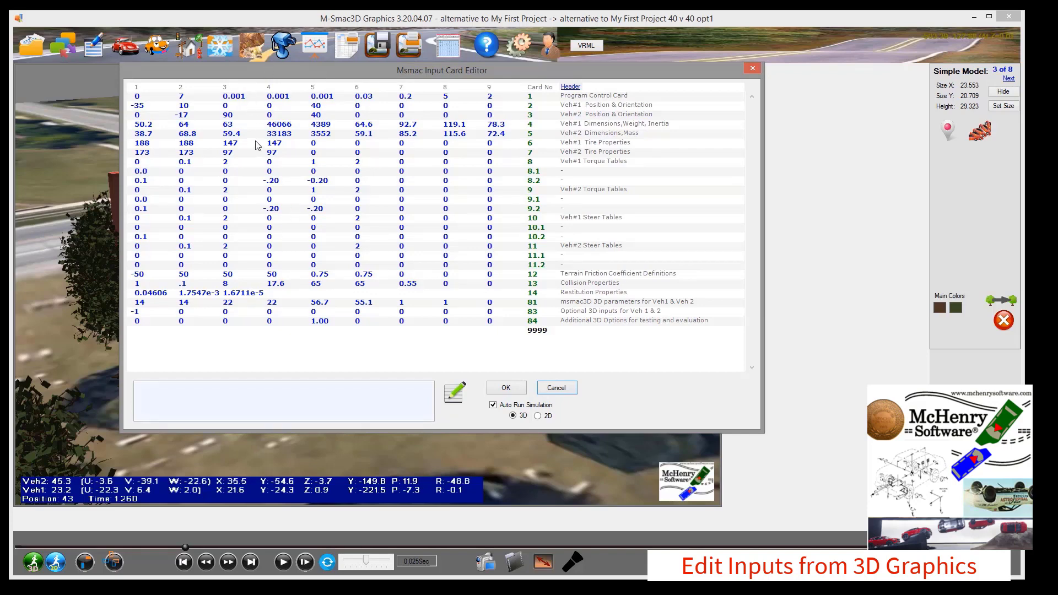
{"action": "left_click", "coordinate": [557, 388]}
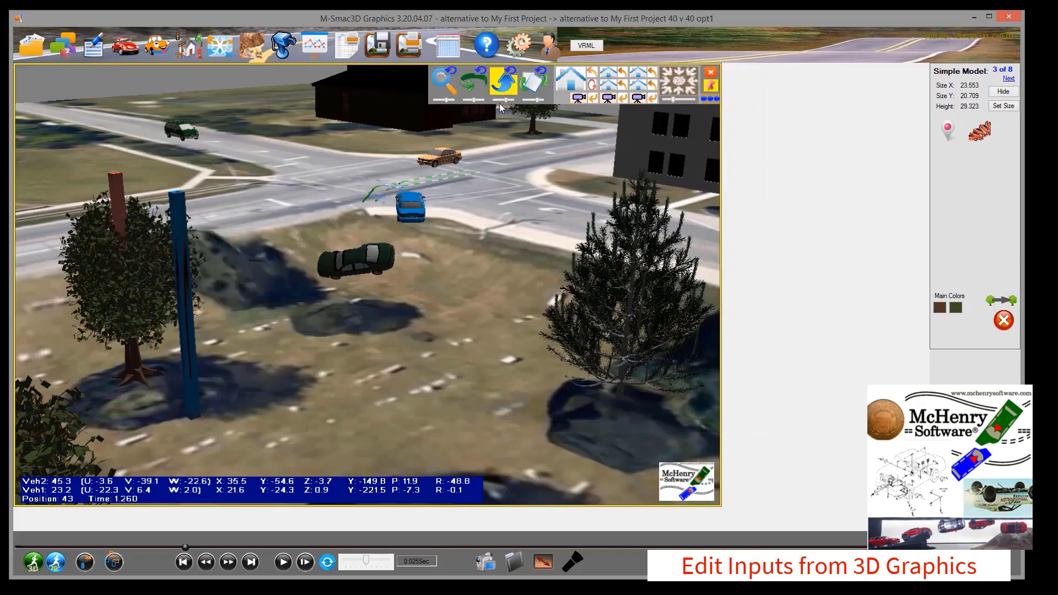
View the current input file in the M-Edit3D grid and return to the 3D graphics.
{"action": "left_click", "coordinate": [454, 51]}
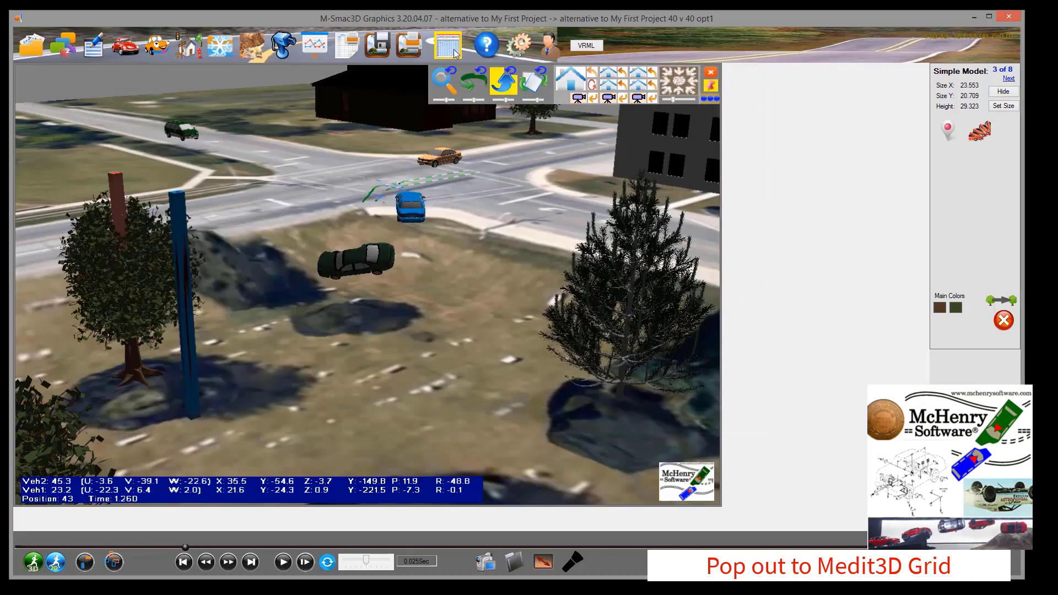
{"action": "left_click", "coordinate": [445, 82]}
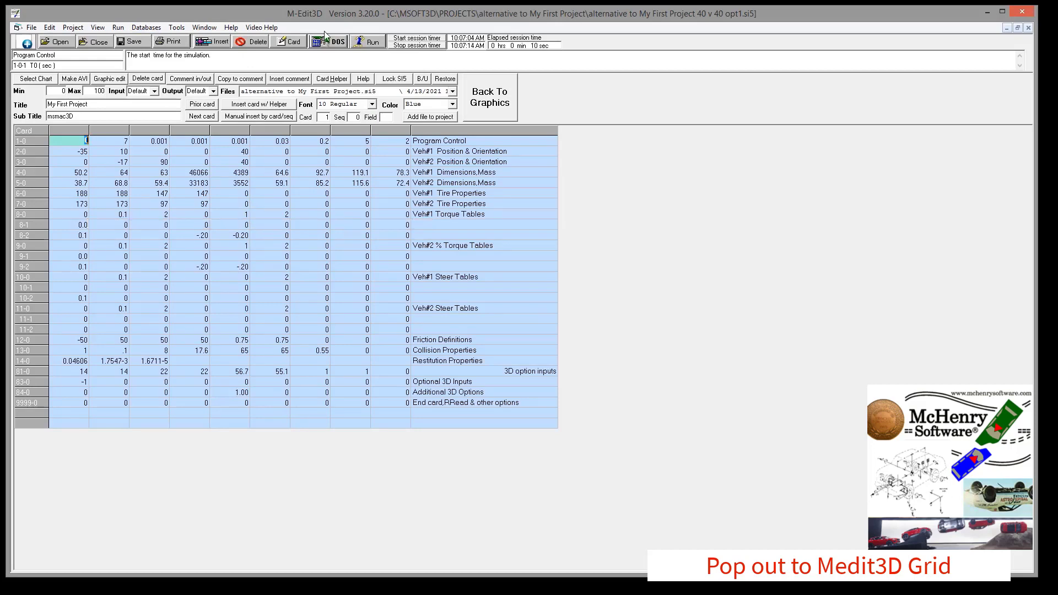
{"action": "left_click", "coordinate": [489, 98]}
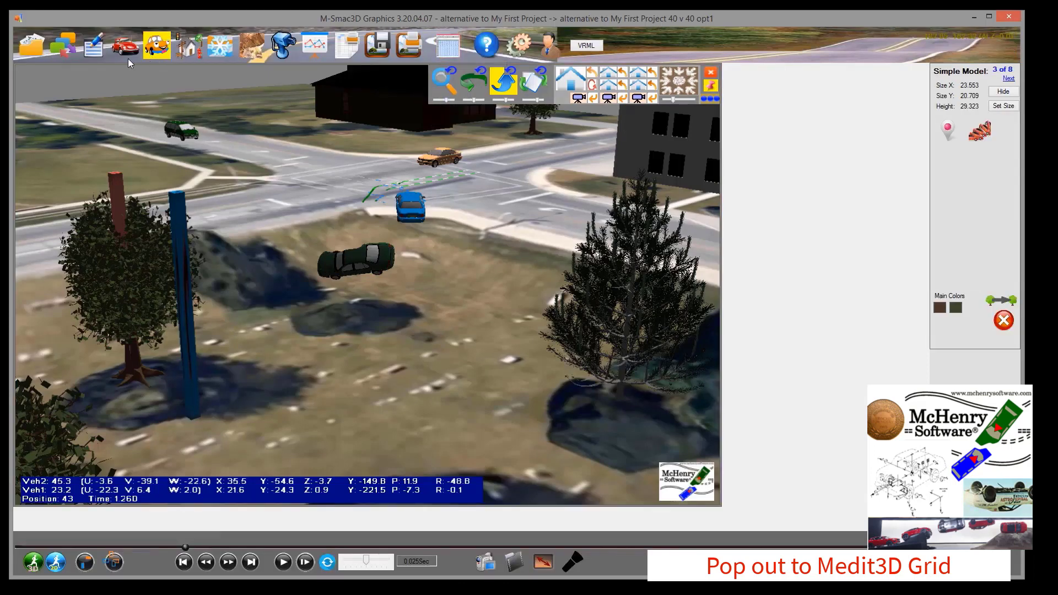
Look at the input cards again without changes, and inspect the properties of the blue simulated vehicle and the ground.
{"action": "left_click", "coordinate": [102, 55]}
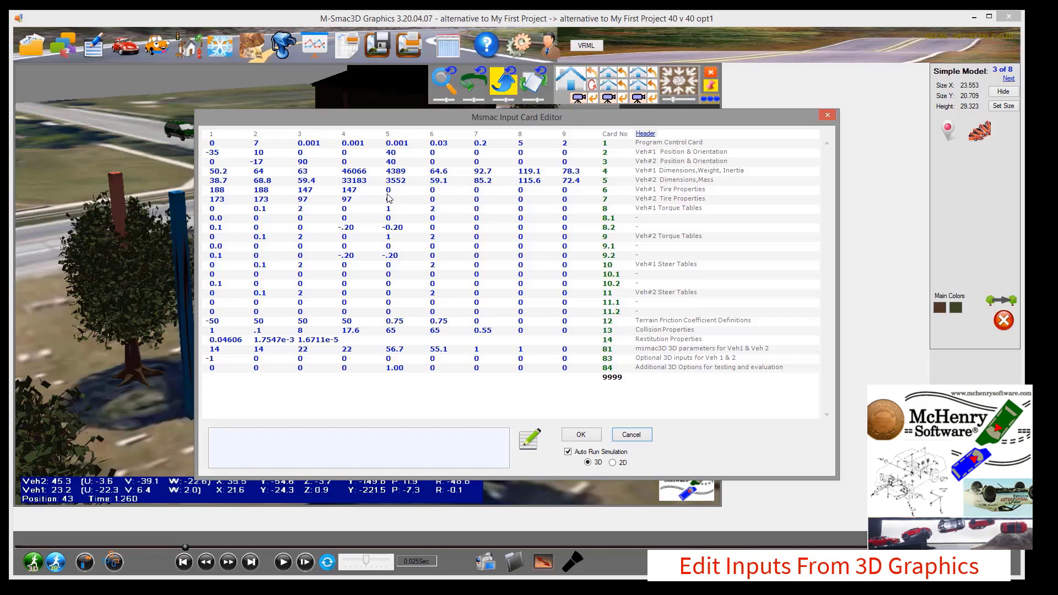
{"action": "left_click", "coordinate": [632, 434]}
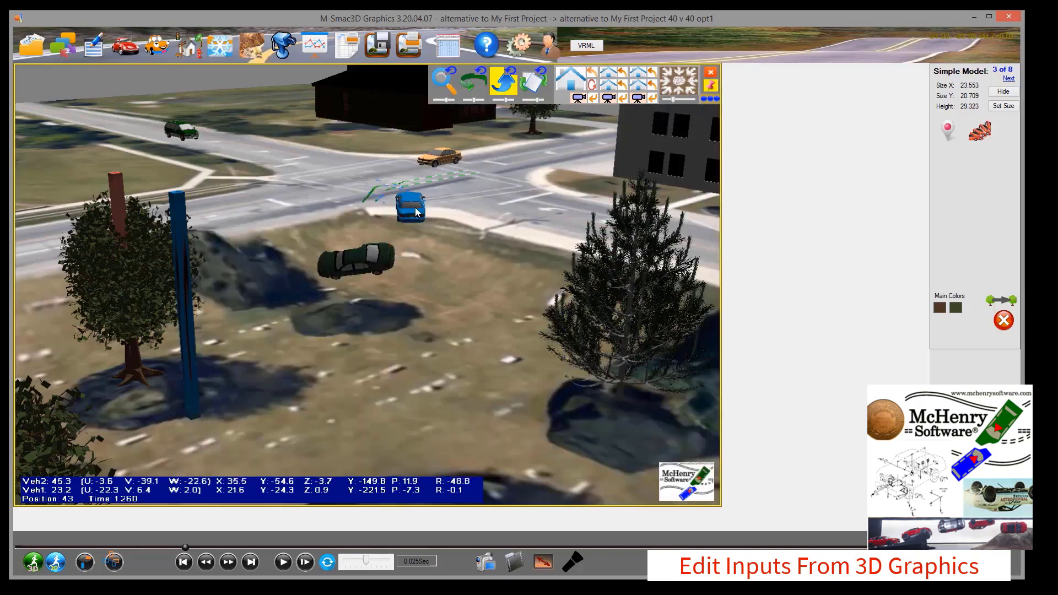
{"action": "left_click", "coordinate": [416, 212]}
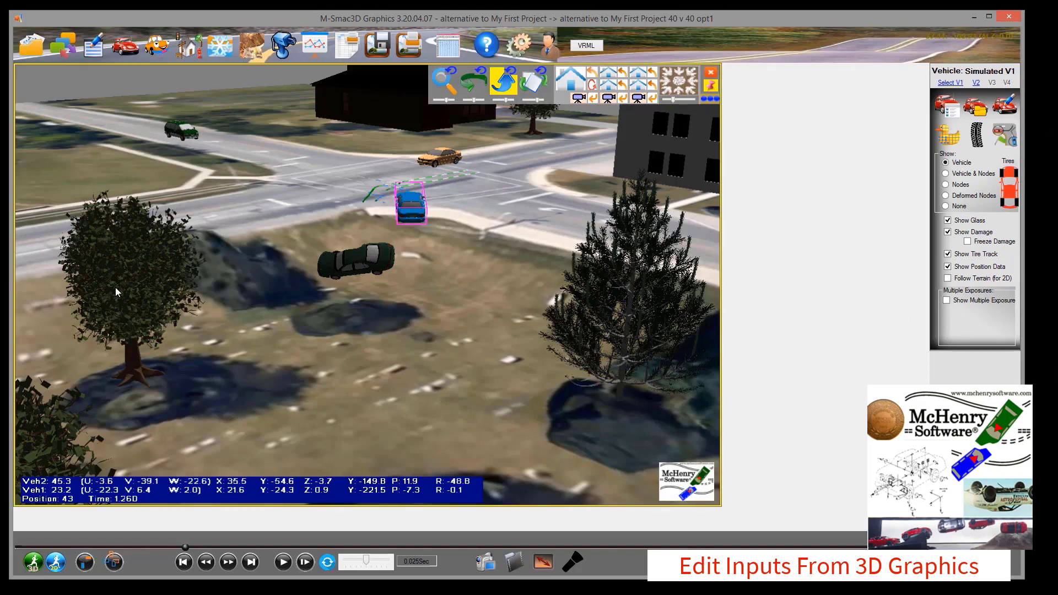
{"action": "left_click", "coordinate": [250, 220]}
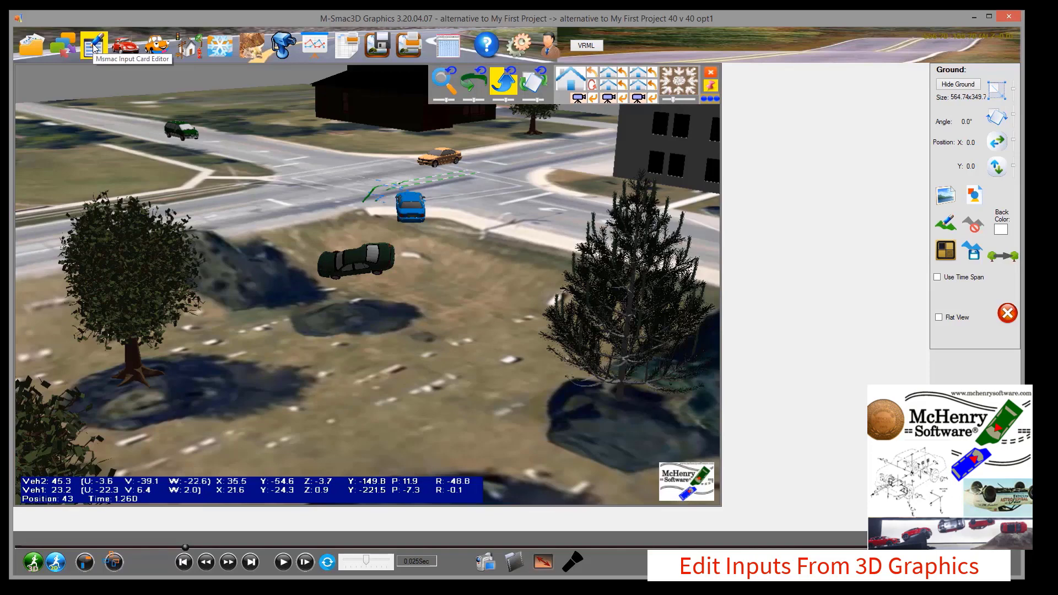
Select Simulated Vehicle 2 in the scene and look through the vehicle editing options, including the polygon boundary option.
{"action": "left_click", "coordinate": [125, 49]}
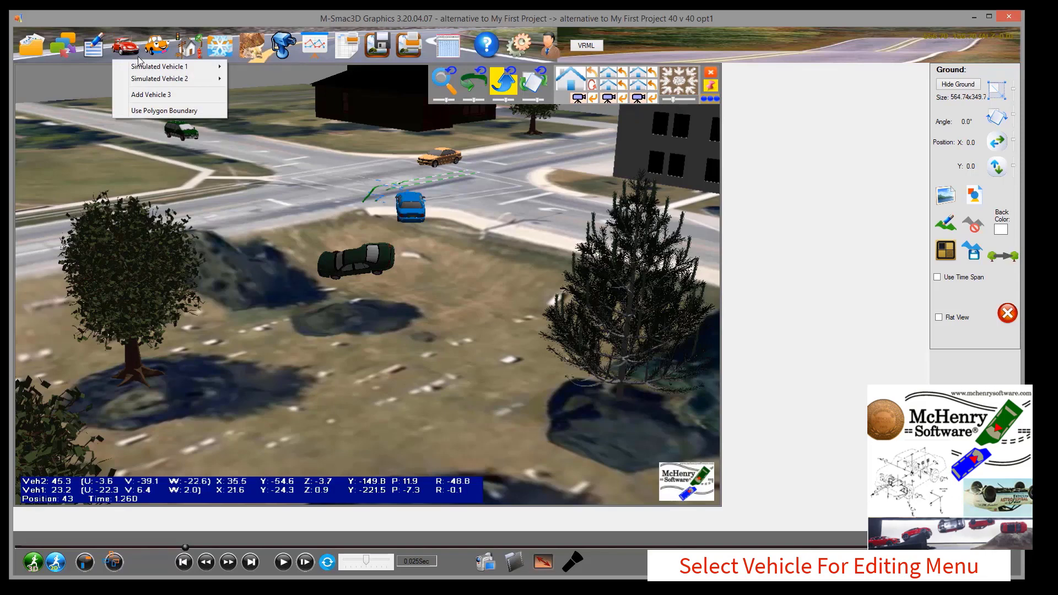
{"action": "mouse_move", "coordinate": [142, 67]}
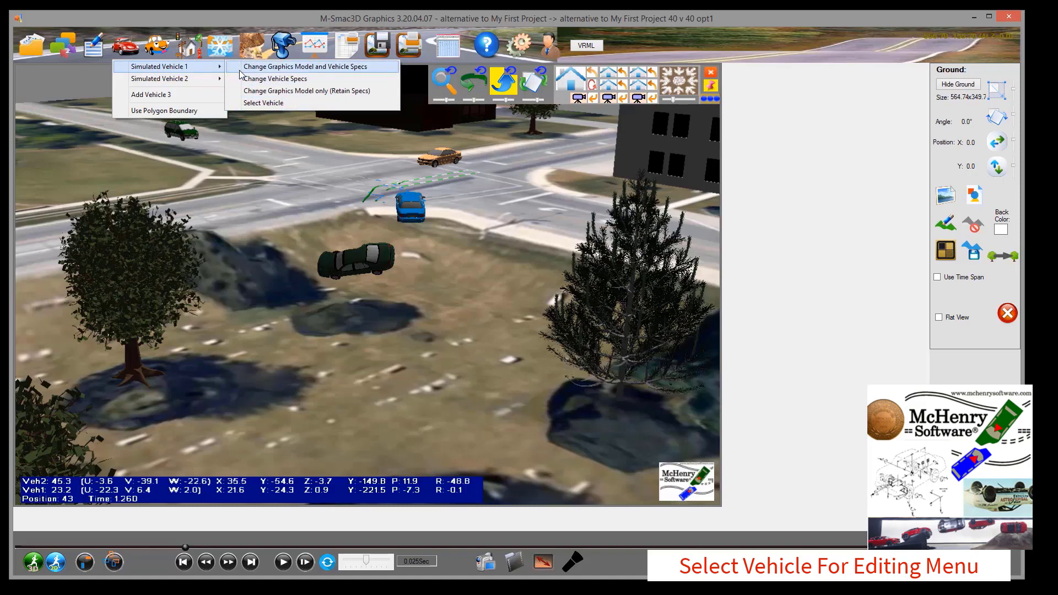
{"action": "left_click", "coordinate": [356, 264]}
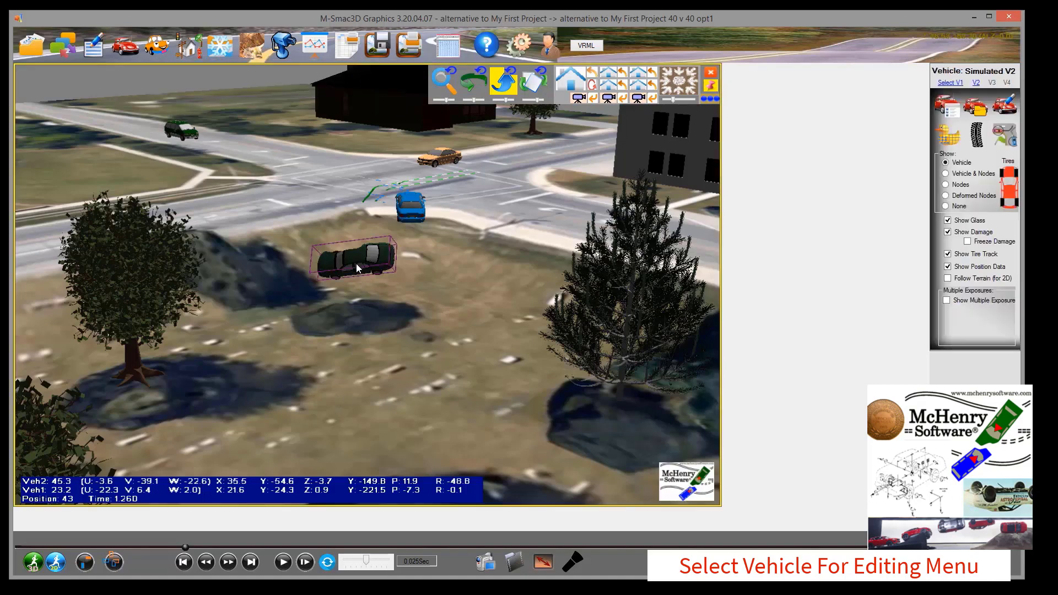
{"action": "left_click", "coordinate": [126, 47]}
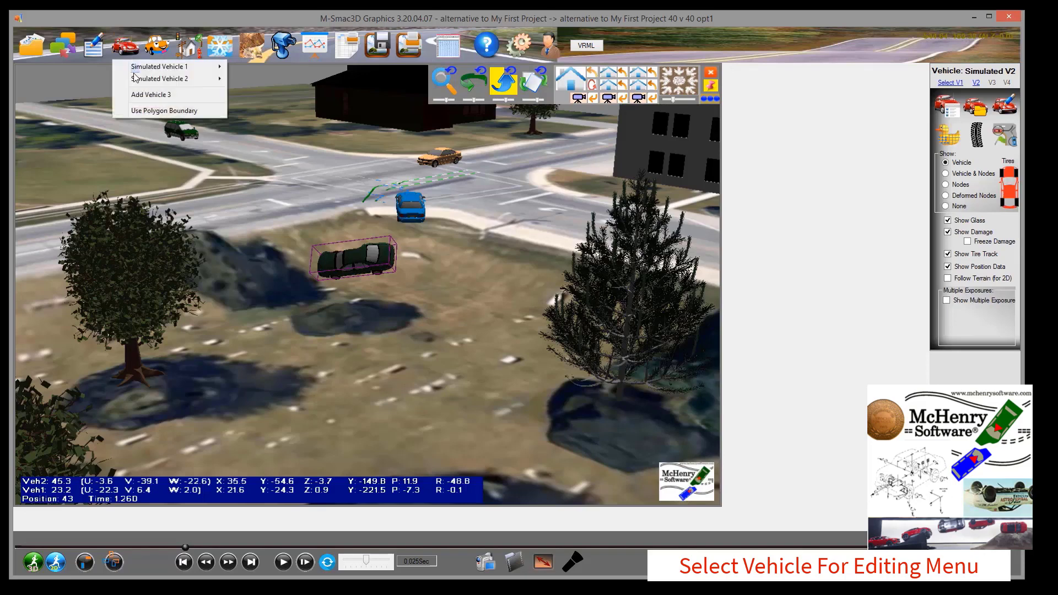
{"action": "mouse_move", "coordinate": [166, 79]}
{"action": "left_click", "coordinate": [259, 115]}
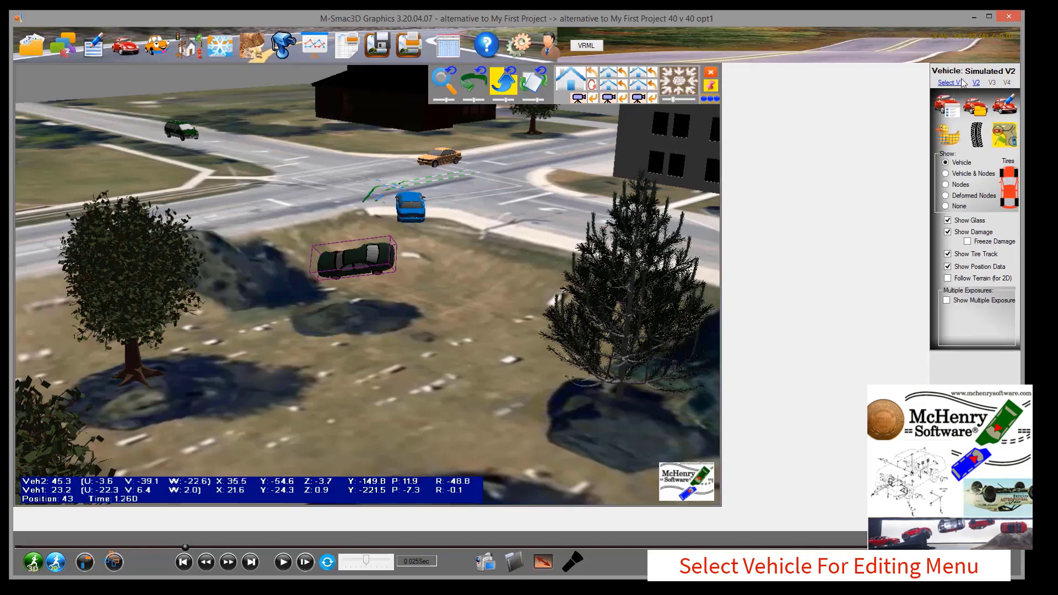
{"action": "left_click", "coordinate": [126, 51]}
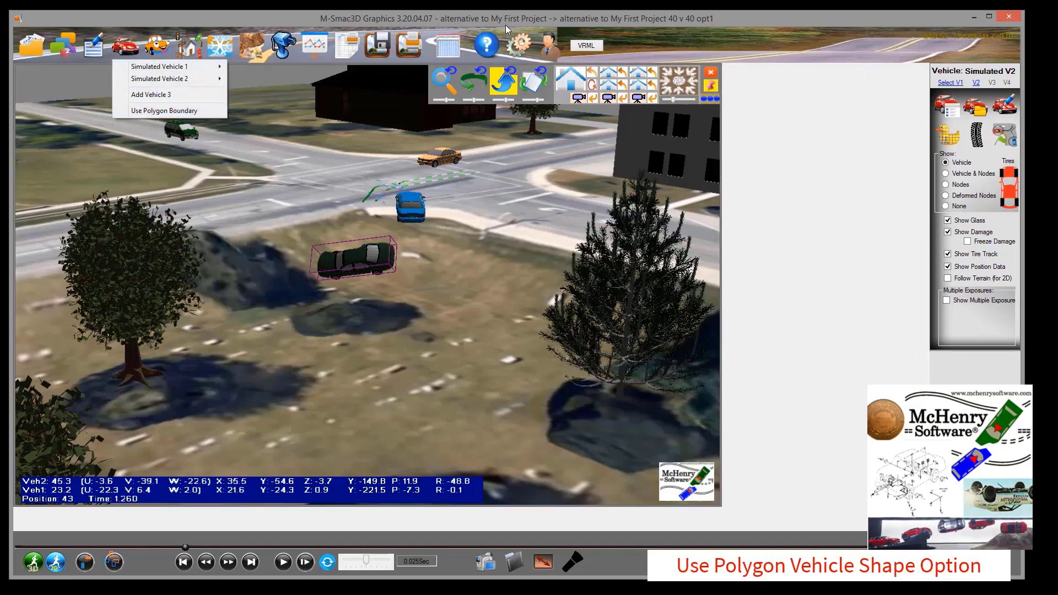
Open the Smac Input Manual at the discussion of Vehicle Polygon vs Rectangular Crash Interaction.
{"action": "left_click", "coordinate": [490, 48]}
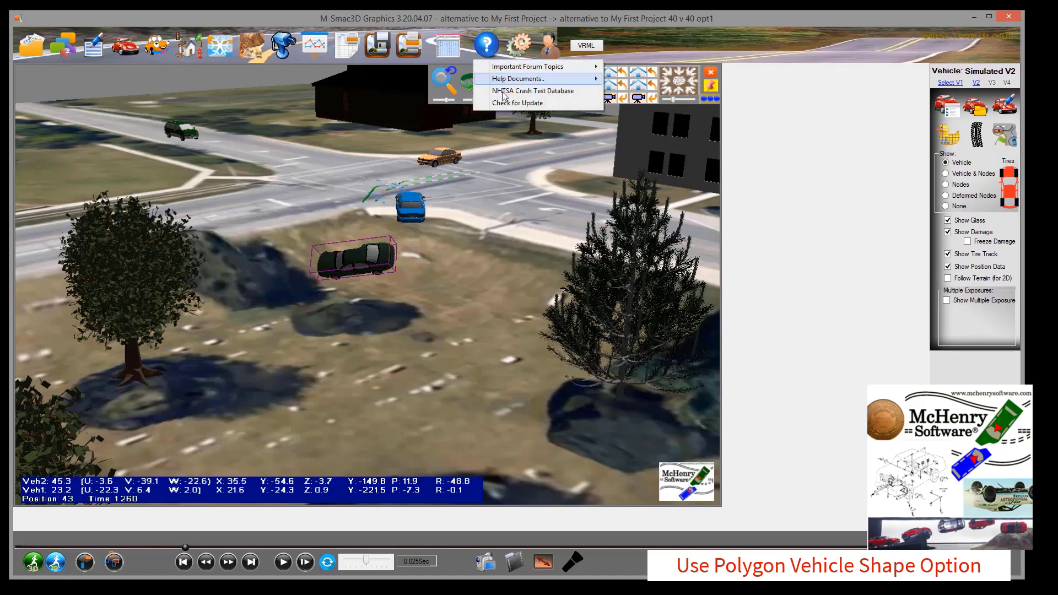
{"action": "mouse_move", "coordinate": [518, 79]}
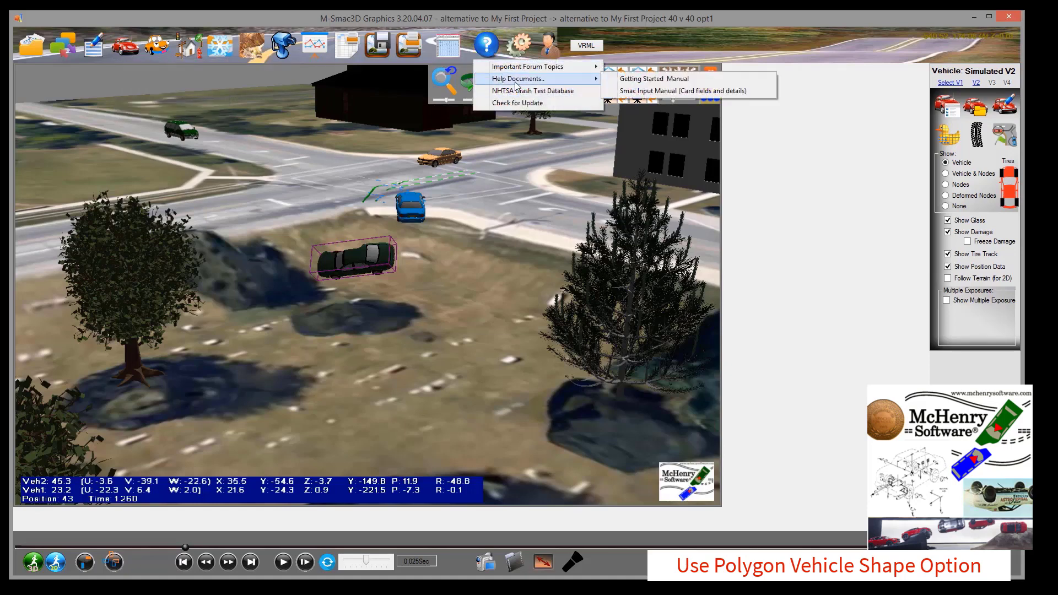
{"action": "left_click", "coordinate": [628, 91]}
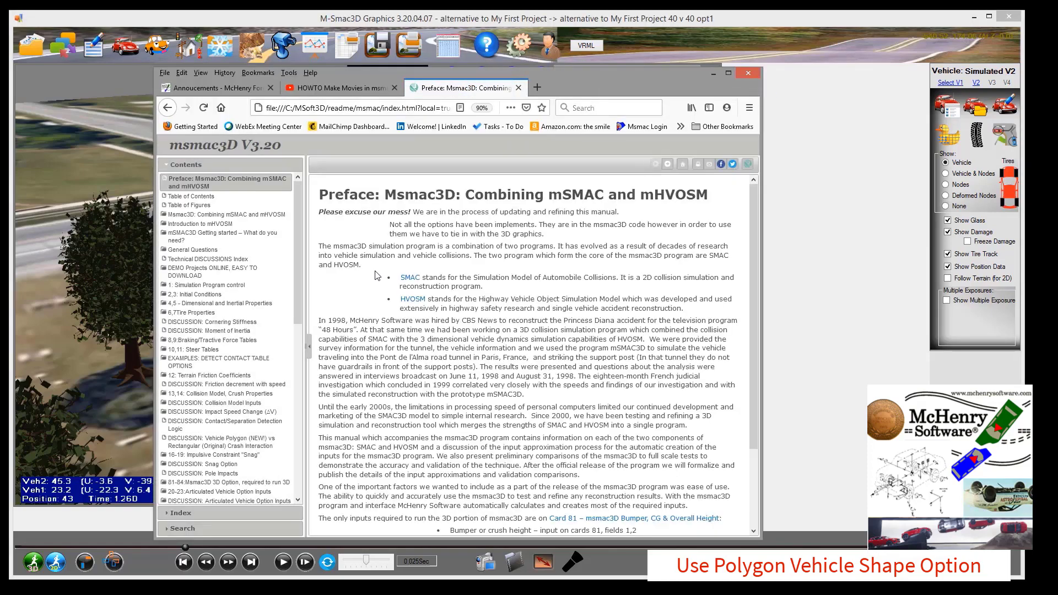
{"action": "scroll", "coordinate": [243, 338], "scroll_direction": "down", "scroll_amount": 2}
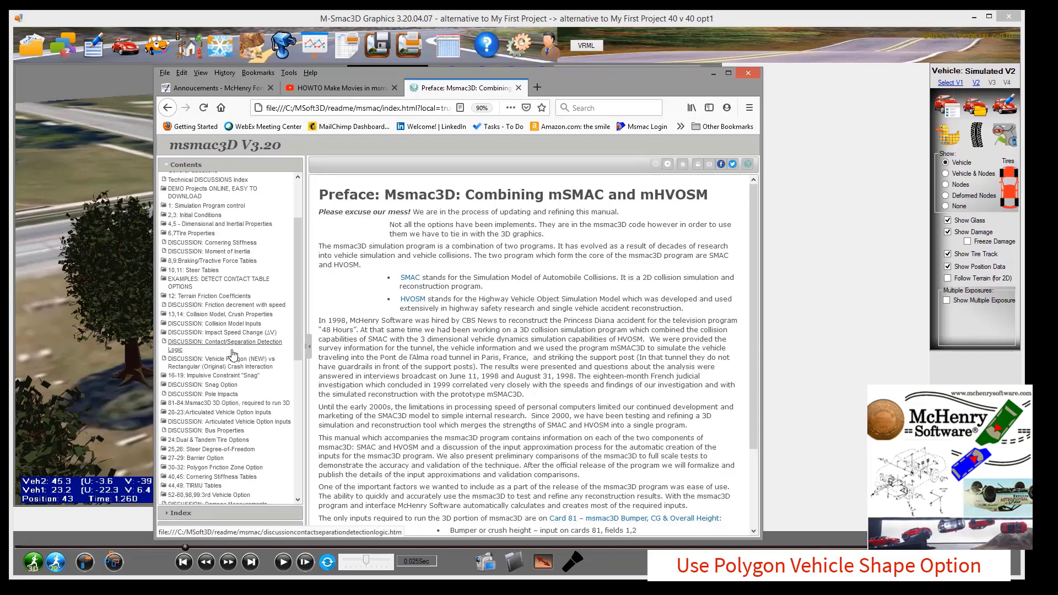
{"action": "left_click", "coordinate": [230, 364]}
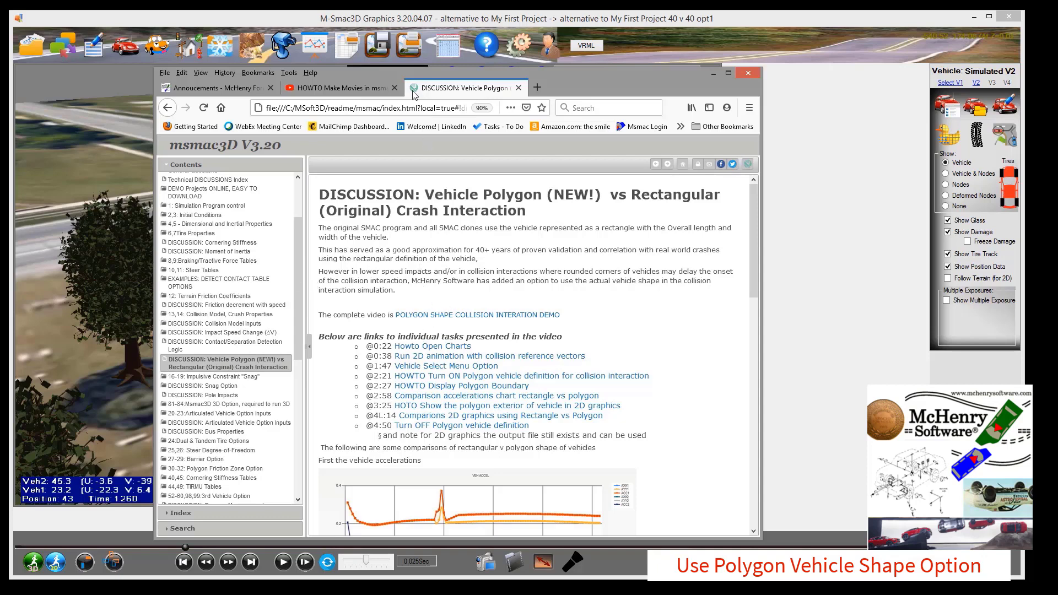
Read through the manual's rectangular versus polygon vehicle comparisons and minimize the browser to return to the 3D scene.
{"action": "left_click_drag", "start_coordinate": [534, 75], "coordinate": [480, 47]}
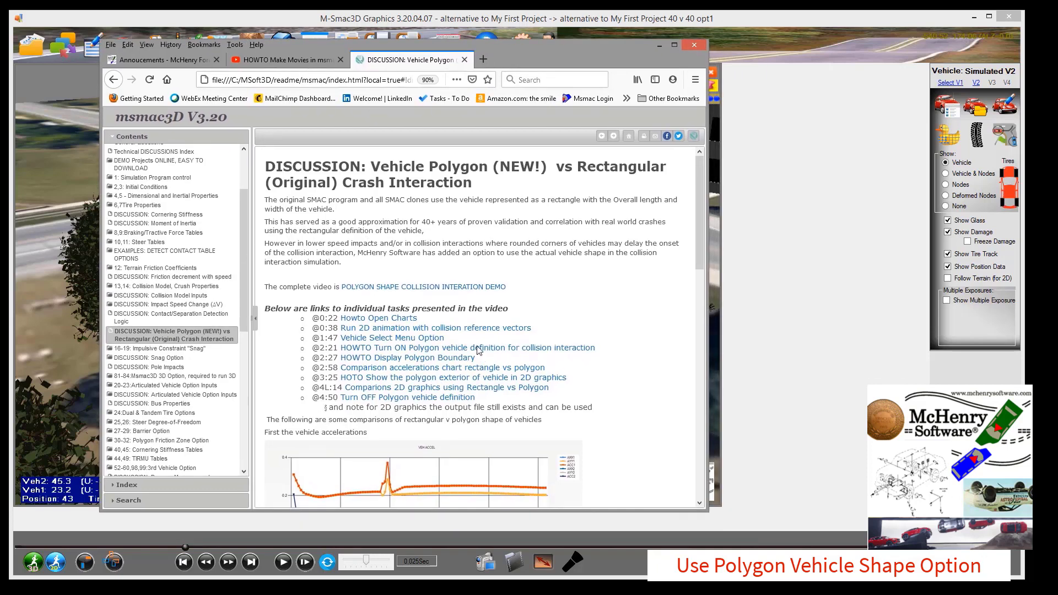
{"action": "scroll", "coordinate": [477, 349], "scroll_direction": "down", "scroll_amount": 3}
{"action": "scroll", "coordinate": [478, 349], "scroll_direction": "up", "scroll_amount": 2}
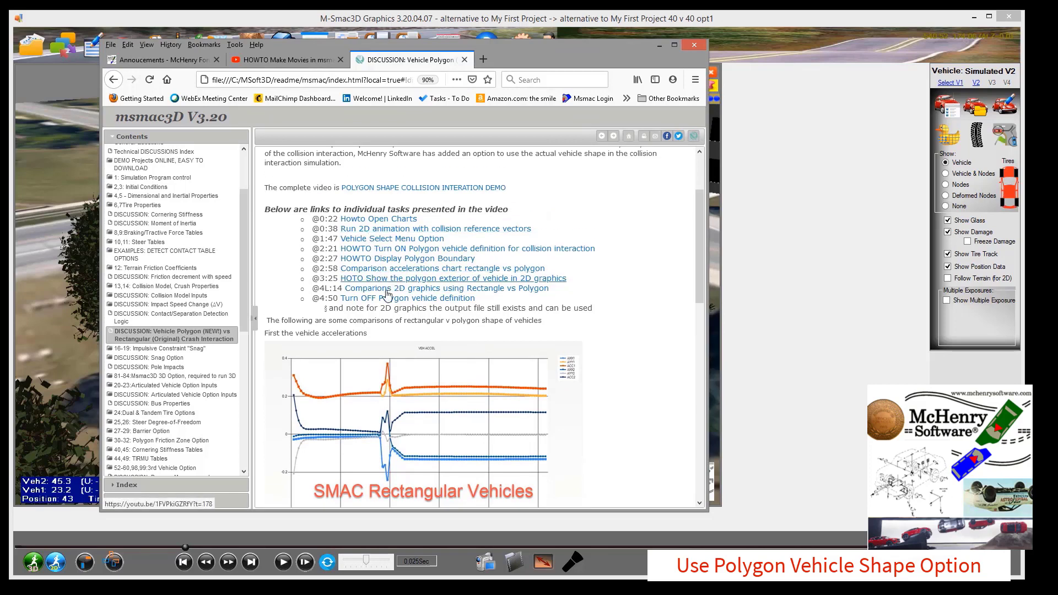
{"action": "scroll", "coordinate": [410, 307], "scroll_direction": "down", "scroll_amount": 3}
{"action": "scroll", "coordinate": [411, 306], "scroll_direction": "down", "scroll_amount": 5}
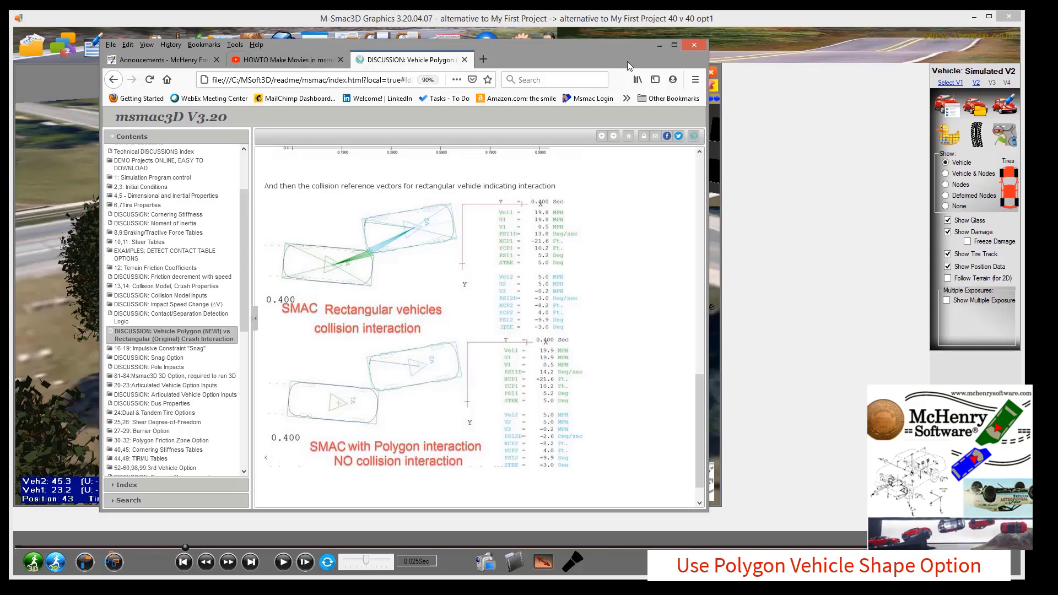
{"action": "left_click", "coordinate": [659, 46]}
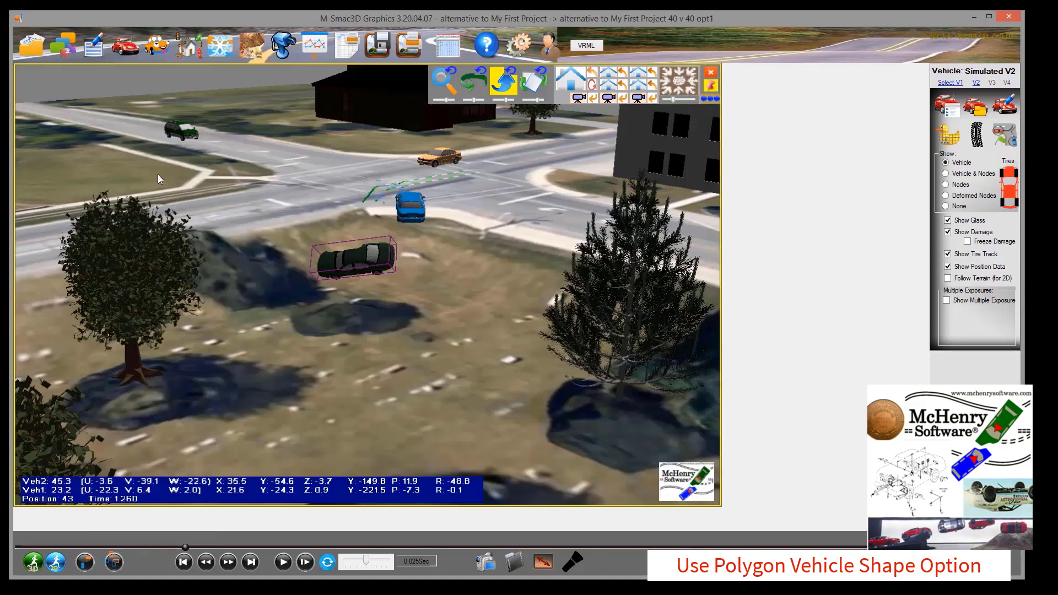
Check the animulated vehicle options, and open the Getting Started Manual at the Animulation - Quick Start page under Demos & Tutorials.
{"action": "left_click", "coordinate": [120, 50]}
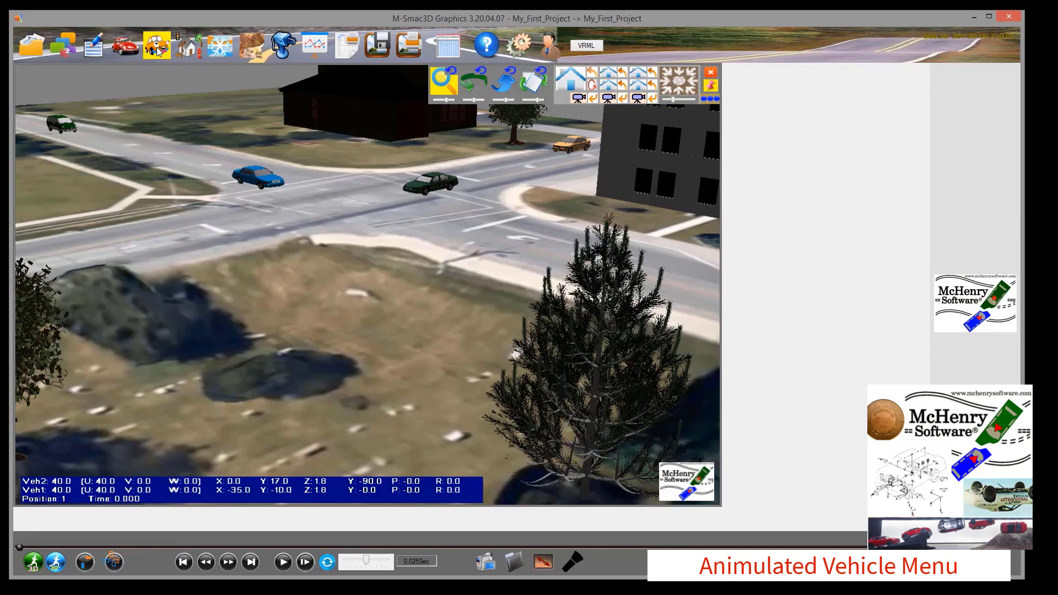
{"action": "left_click", "coordinate": [159, 52]}
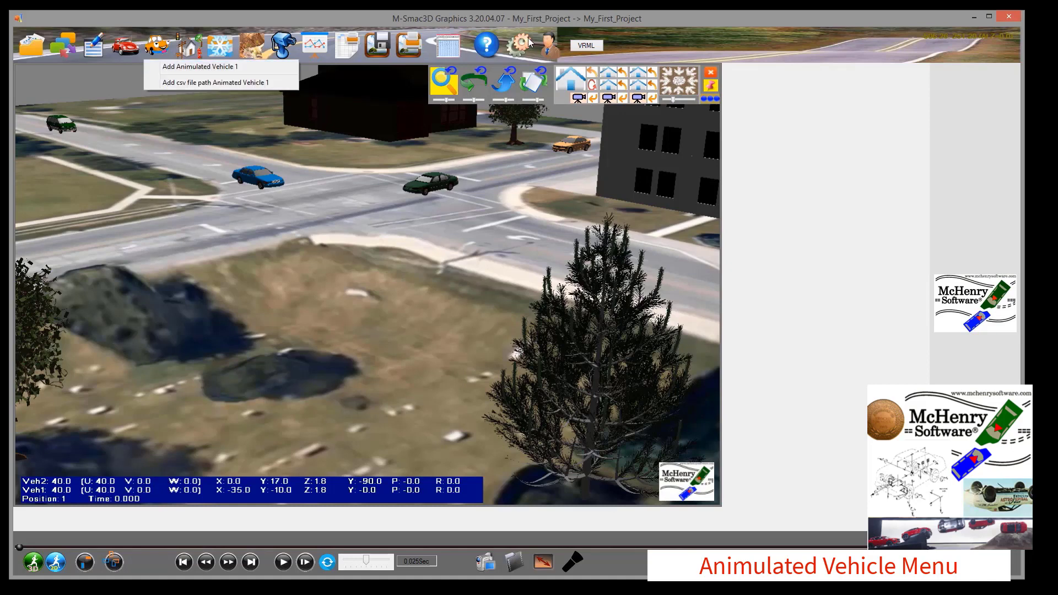
{"action": "left_click", "coordinate": [487, 45]}
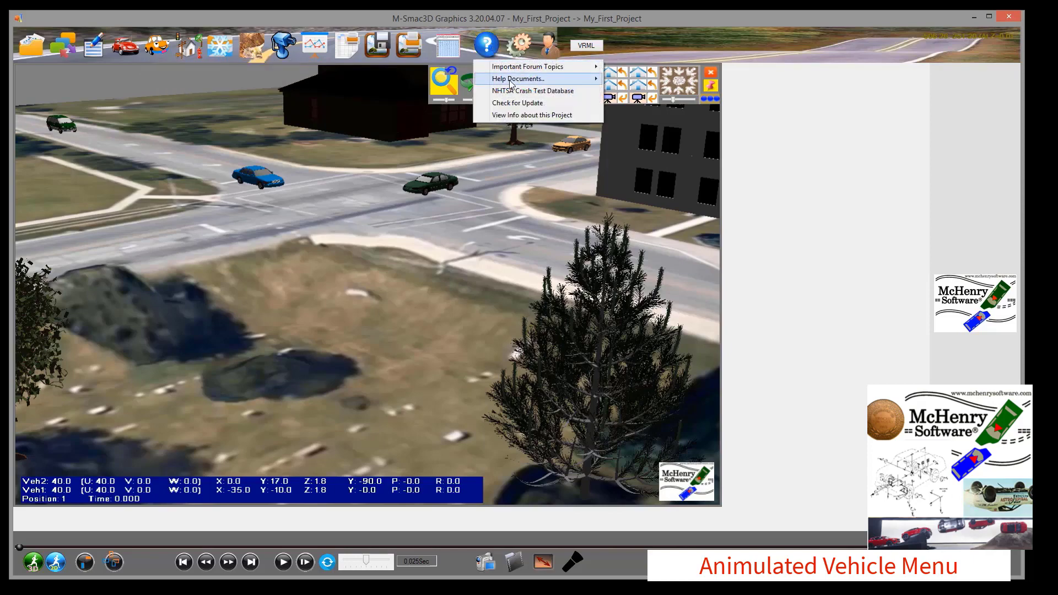
{"action": "mouse_move", "coordinate": [510, 81]}
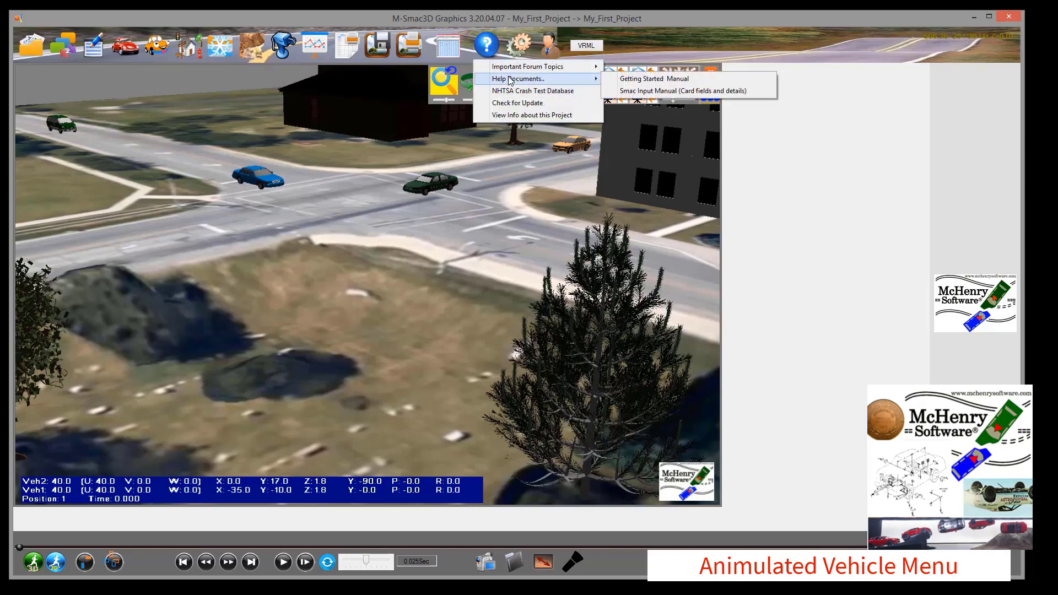
{"action": "left_click", "coordinate": [628, 80]}
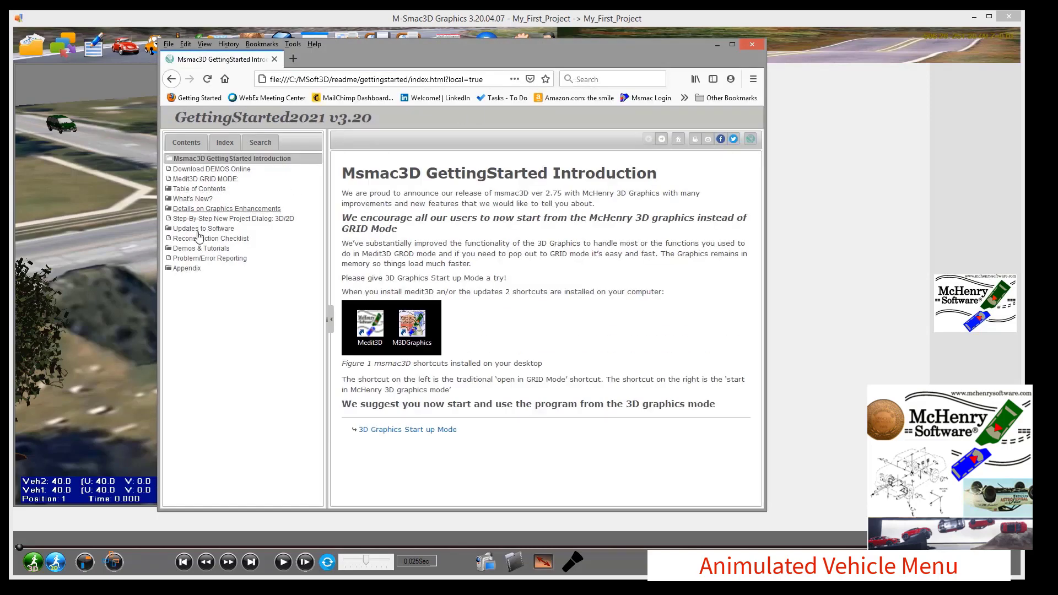
{"action": "left_click", "coordinate": [202, 248]}
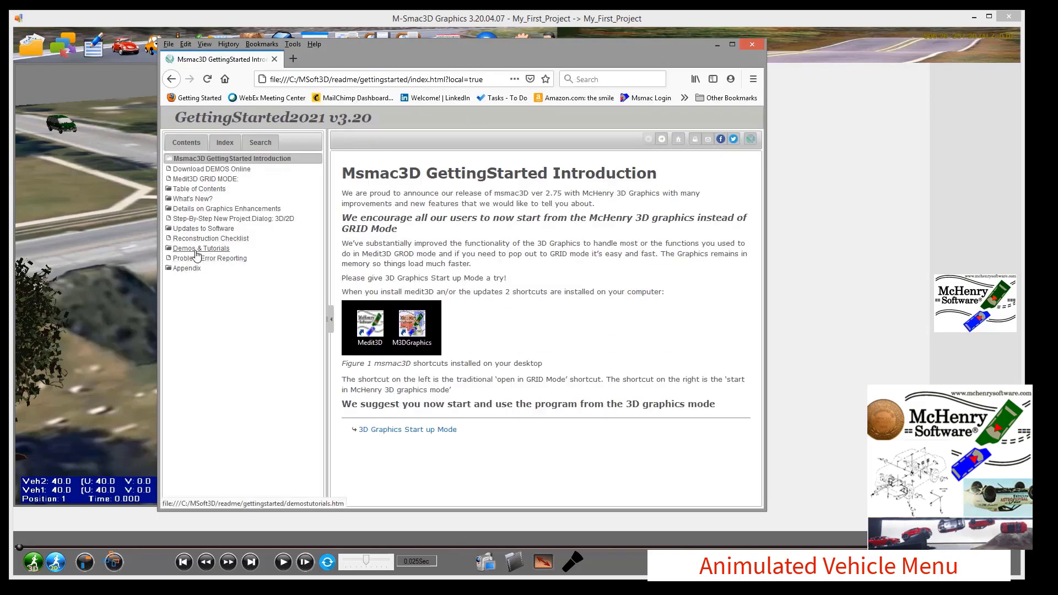
{"action": "scroll", "coordinate": [558, 297], "scroll_direction": "down", "scroll_amount": 1}
{"action": "scroll", "coordinate": [558, 297], "scroll_direction": "down", "scroll_amount": 2}
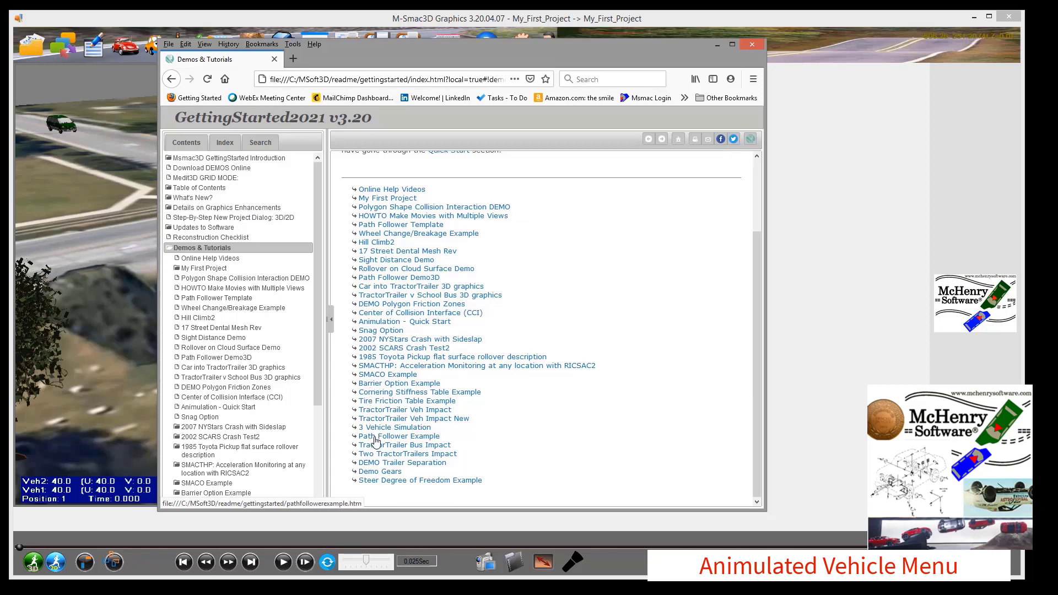
{"action": "left_click", "coordinate": [378, 325]}
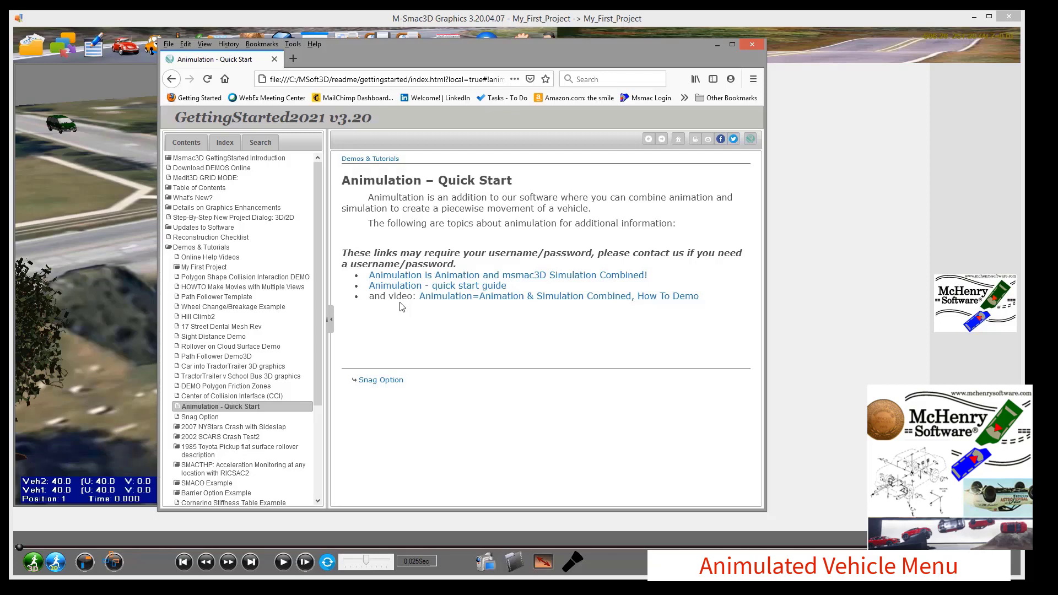
Look through the page's linked animulation quick start guide, how-to video and forum article on combining animation with msmac3D simulation.
{"action": "left_click", "coordinate": [445, 288]}
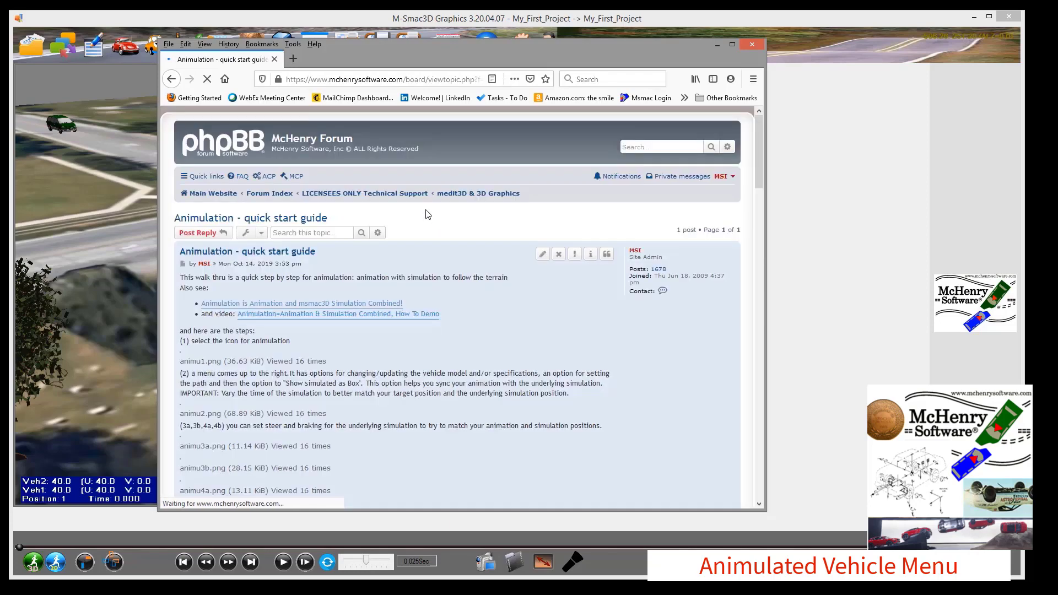
{"action": "scroll", "coordinate": [458, 240], "scroll_direction": "down", "scroll_amount": 3}
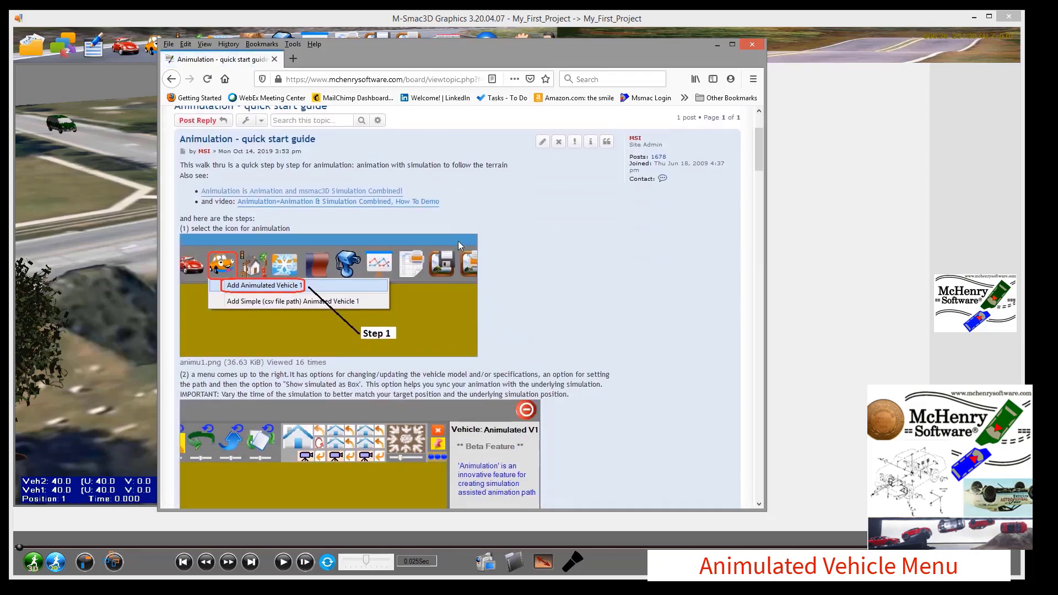
{"action": "scroll", "coordinate": [458, 241], "scroll_direction": "up", "scroll_amount": 3}
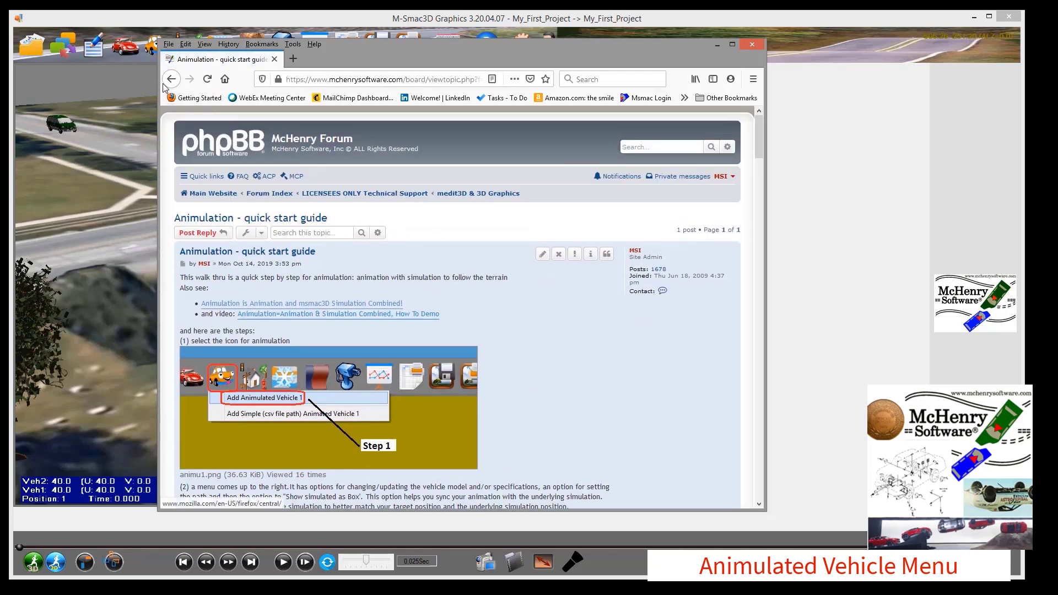
{"action": "left_click", "coordinate": [171, 80]}
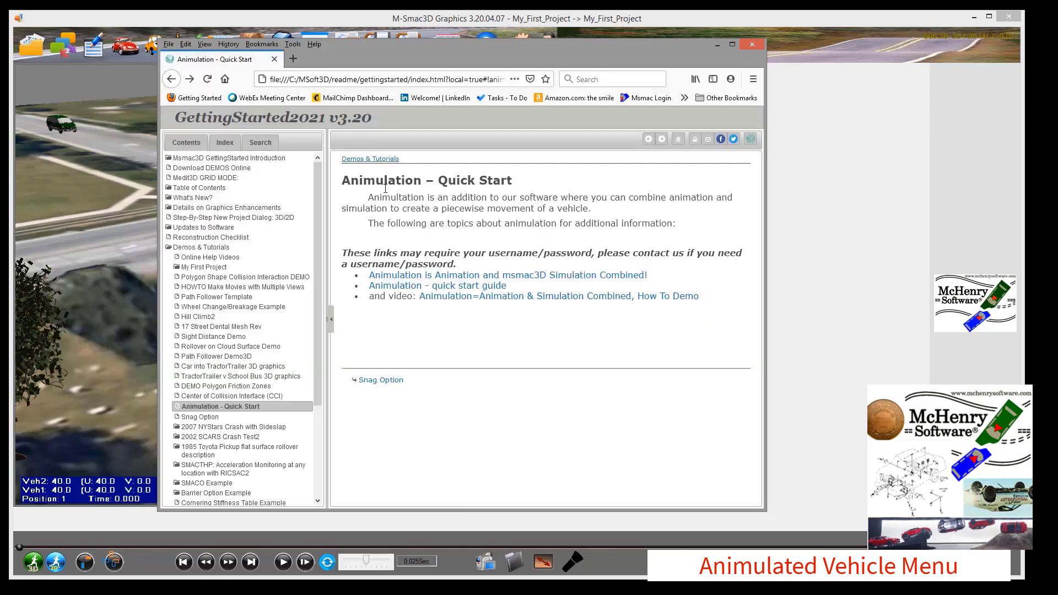
{"action": "left_click", "coordinate": [490, 300]}
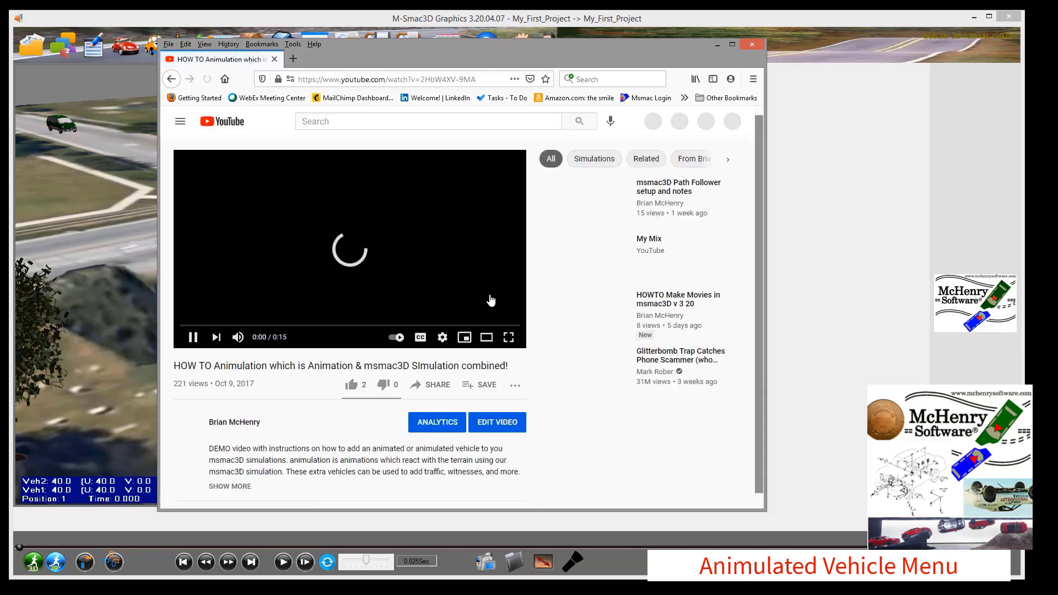
{"action": "left_click", "coordinate": [172, 80]}
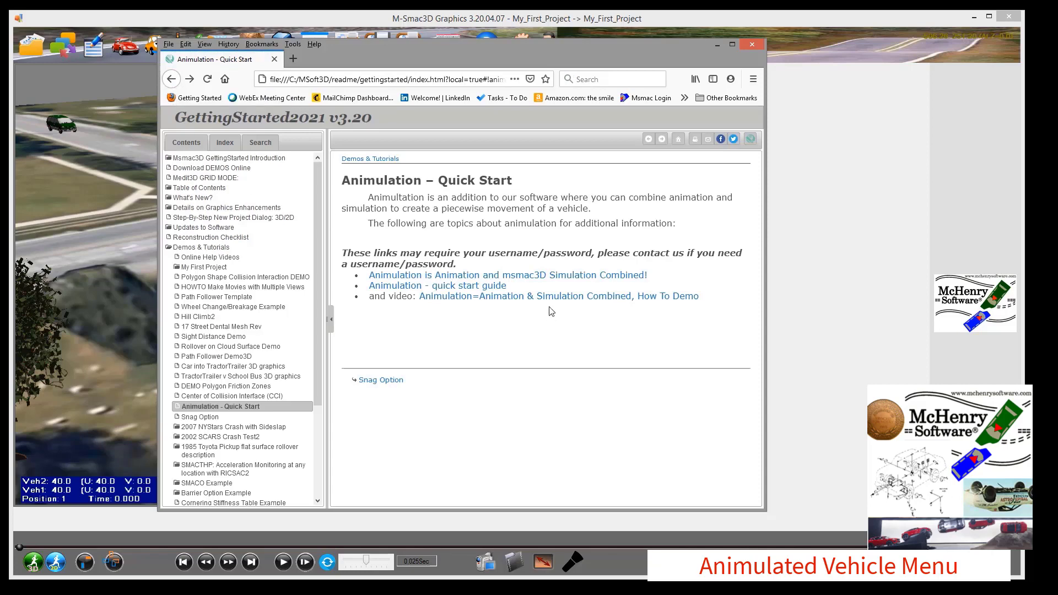
{"action": "left_click", "coordinate": [529, 281]}
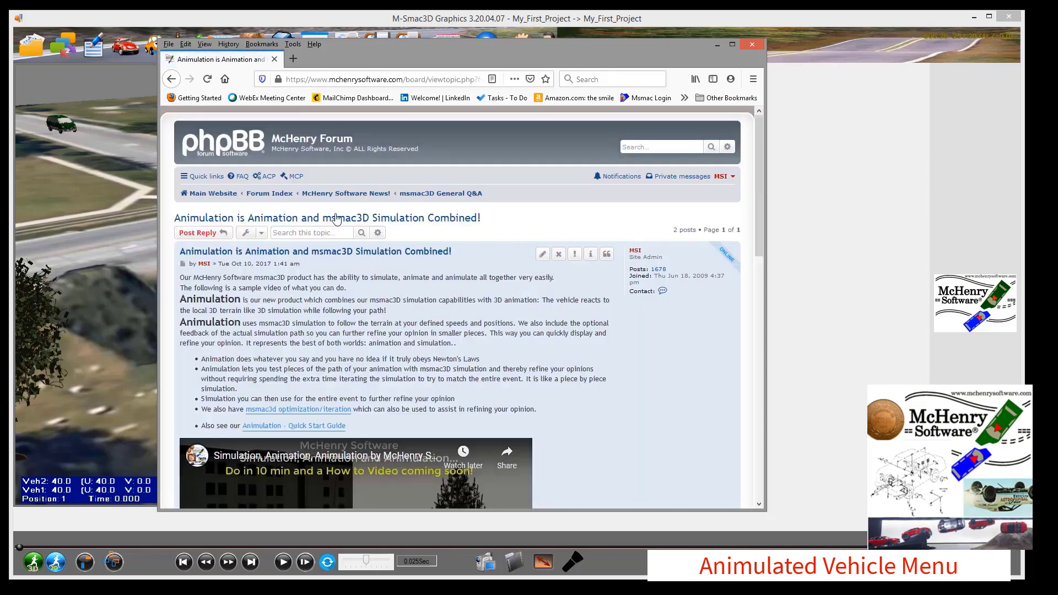
{"action": "left_click", "coordinate": [171, 79]}
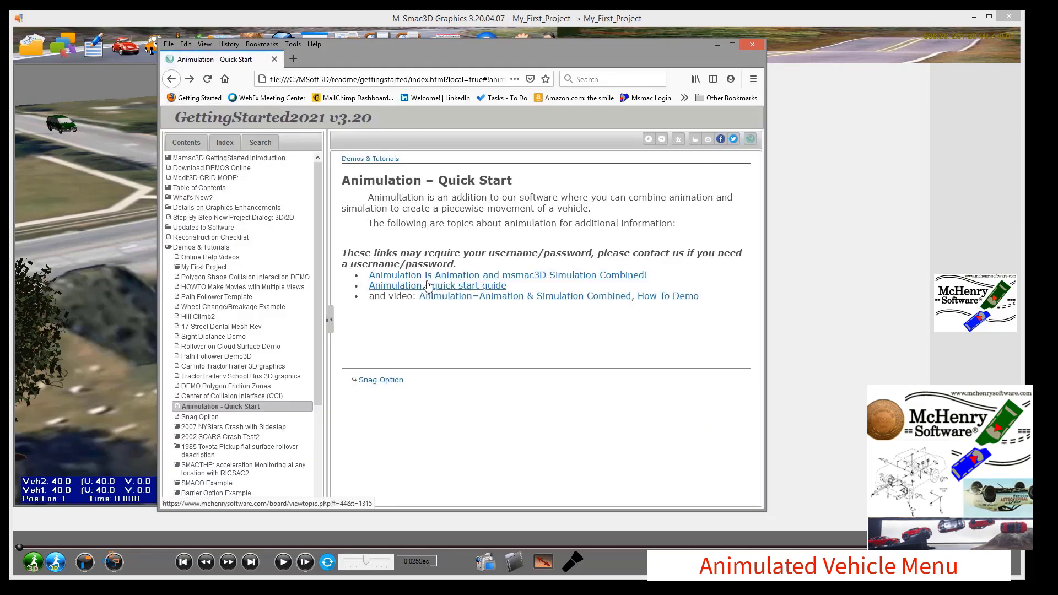
{"action": "left_click", "coordinate": [427, 285]}
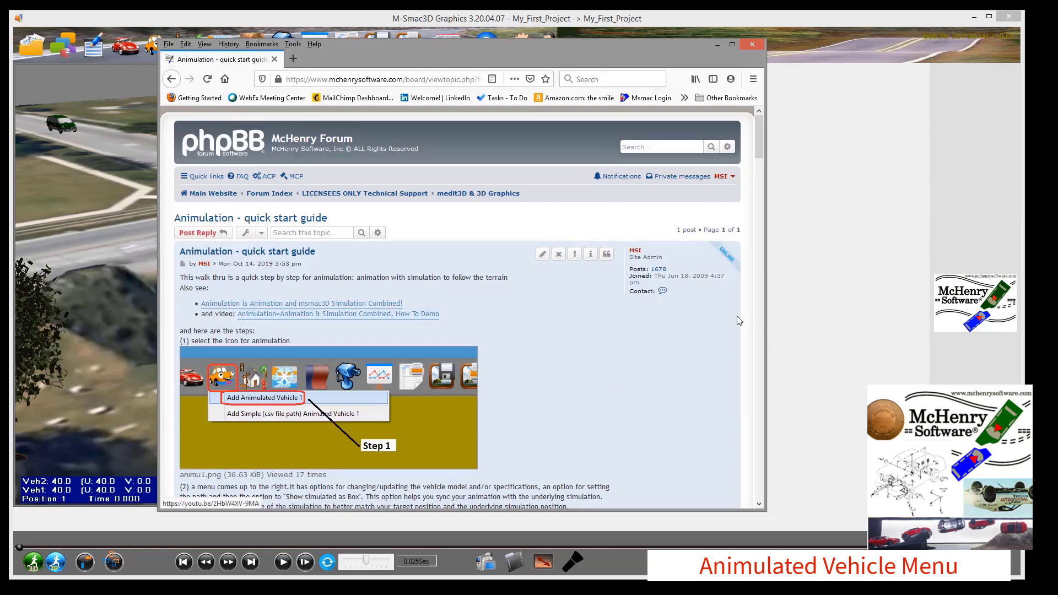
Browse the announcements and topics in the medit3D & 3D Graphics section of the McHenry Forum.
{"action": "left_click", "coordinate": [469, 194]}
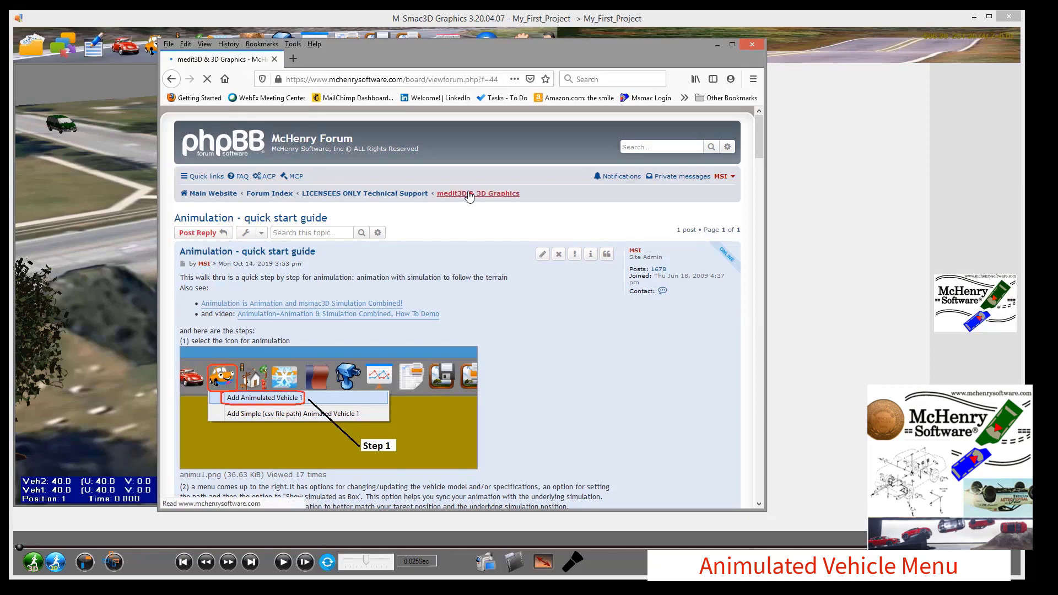
{"action": "scroll", "coordinate": [434, 247], "scroll_direction": "down", "scroll_amount": 5}
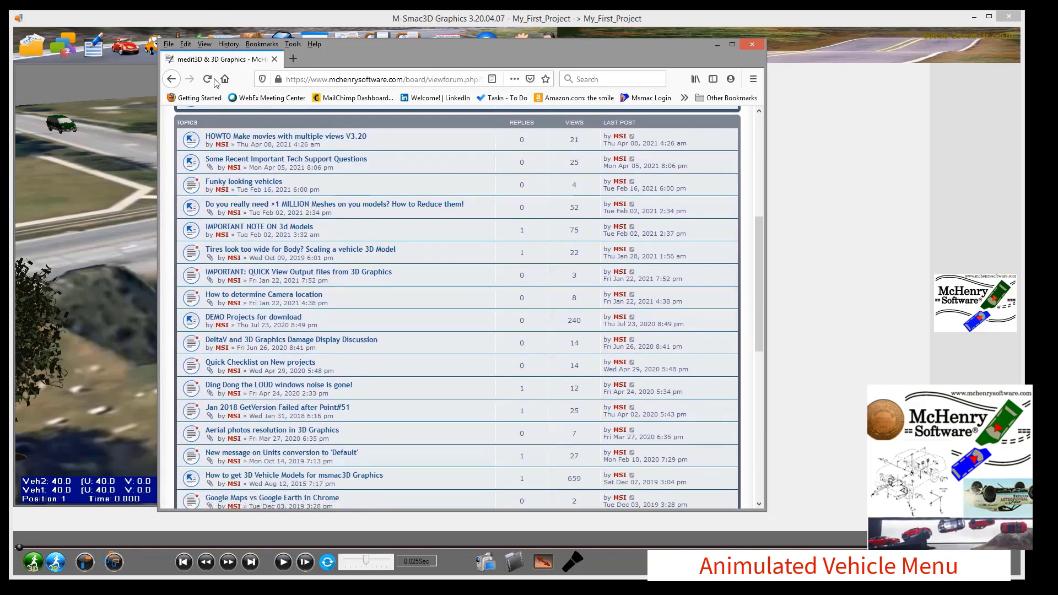
{"action": "scroll", "coordinate": [307, 211], "scroll_direction": "up", "scroll_amount": 3}
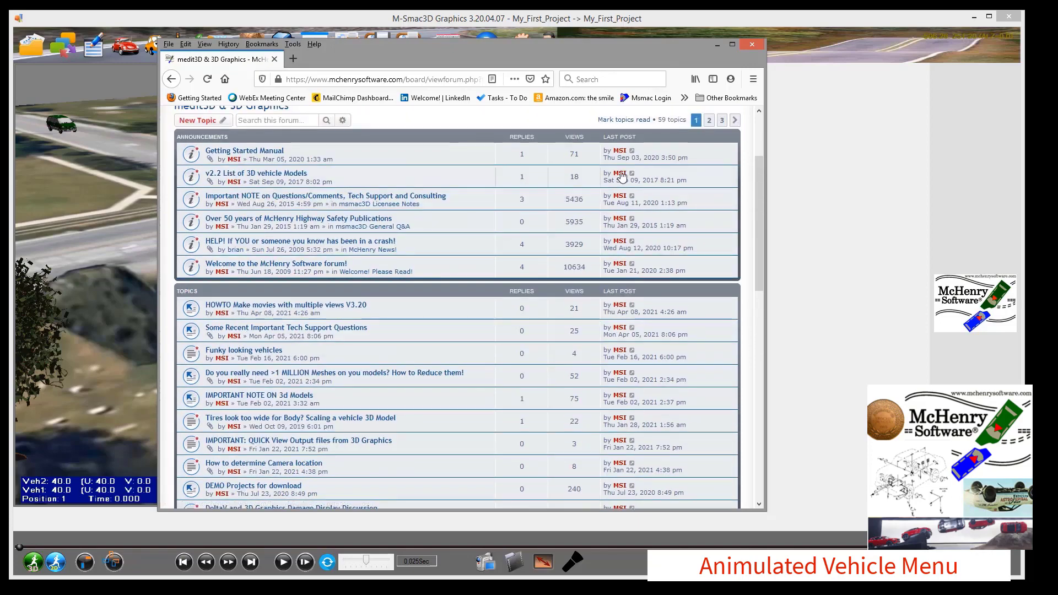
{"action": "scroll", "coordinate": [364, 211], "scroll_direction": "up", "scroll_amount": 2}
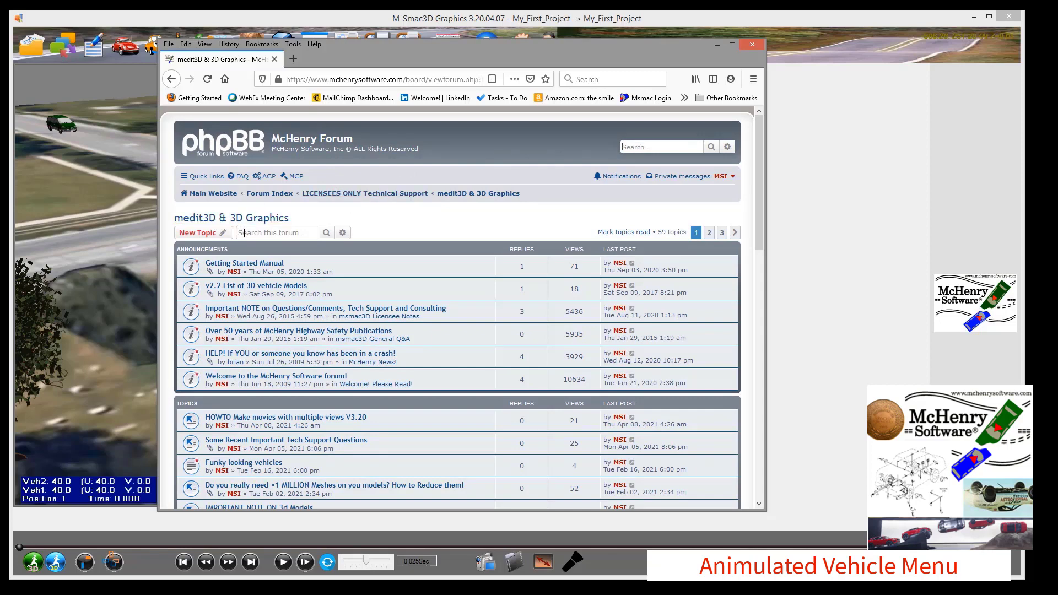
Search the whole McHenry Forum for "animulation" and return to the 3D scene.
{"action": "left_click", "coordinate": [642, 147]}
{"action": "type", "text": "an"}
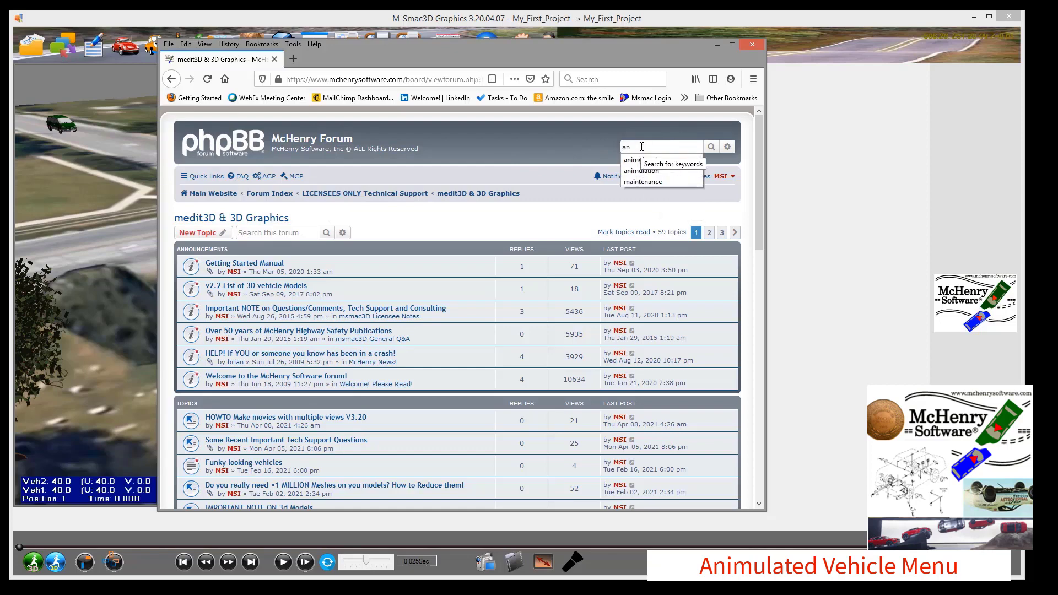
{"action": "type", "text": "imulation"}
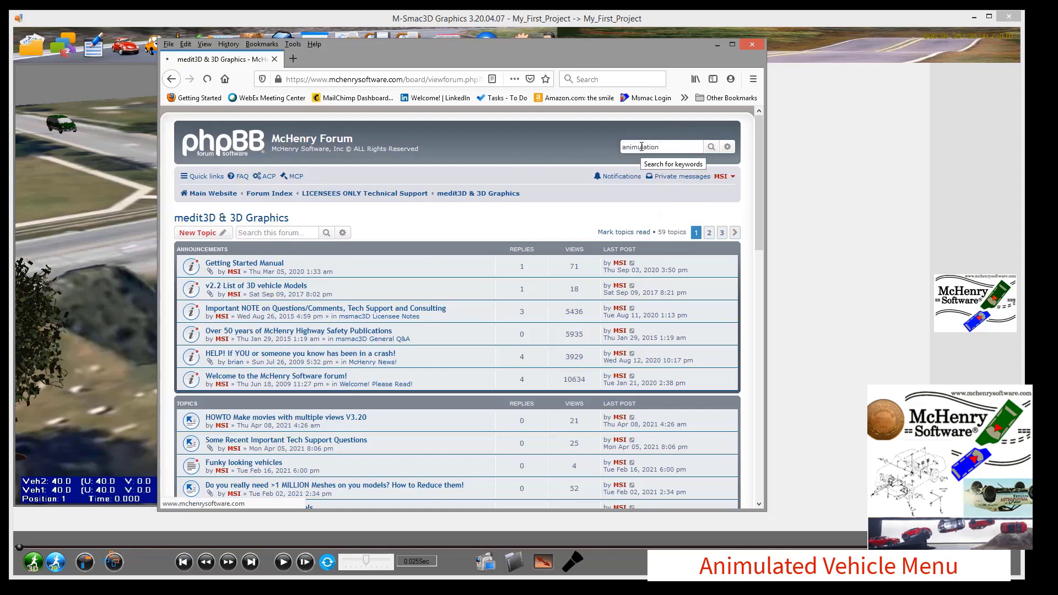
{"action": "key", "text": "Return"}
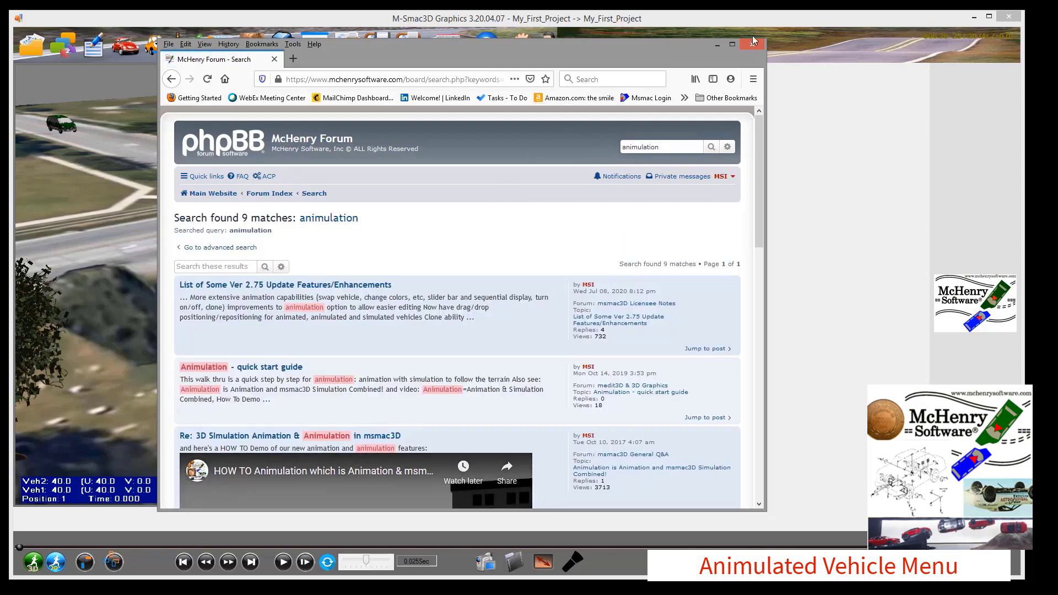
{"action": "left_click", "coordinate": [732, 45]}
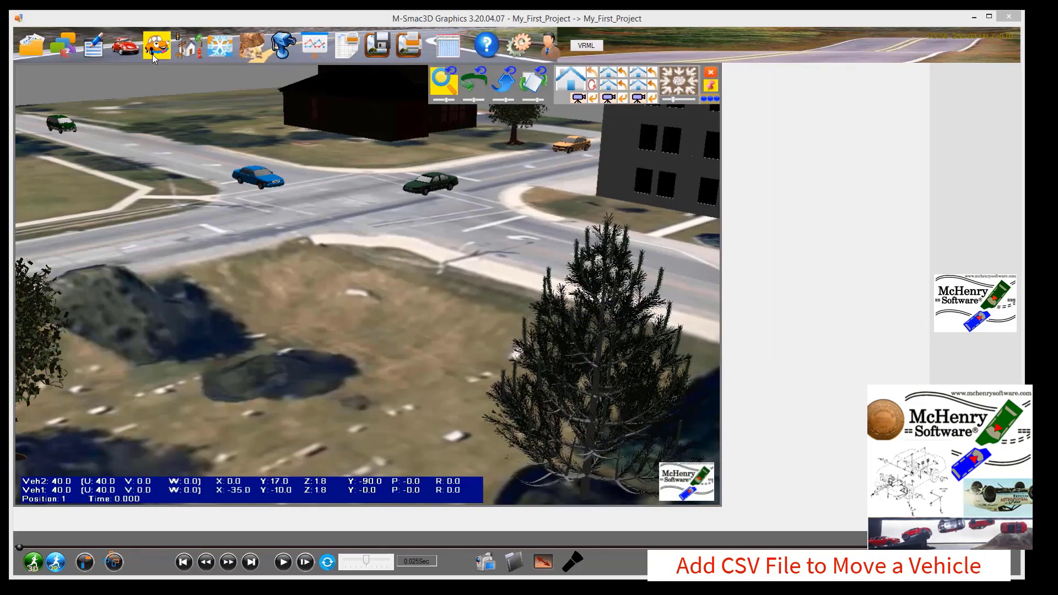
Look at the model list for a CSV-path animated vehicle, and inspect the blue simulated vehicle's model editing options without changes.
{"action": "left_click", "coordinate": [154, 55]}
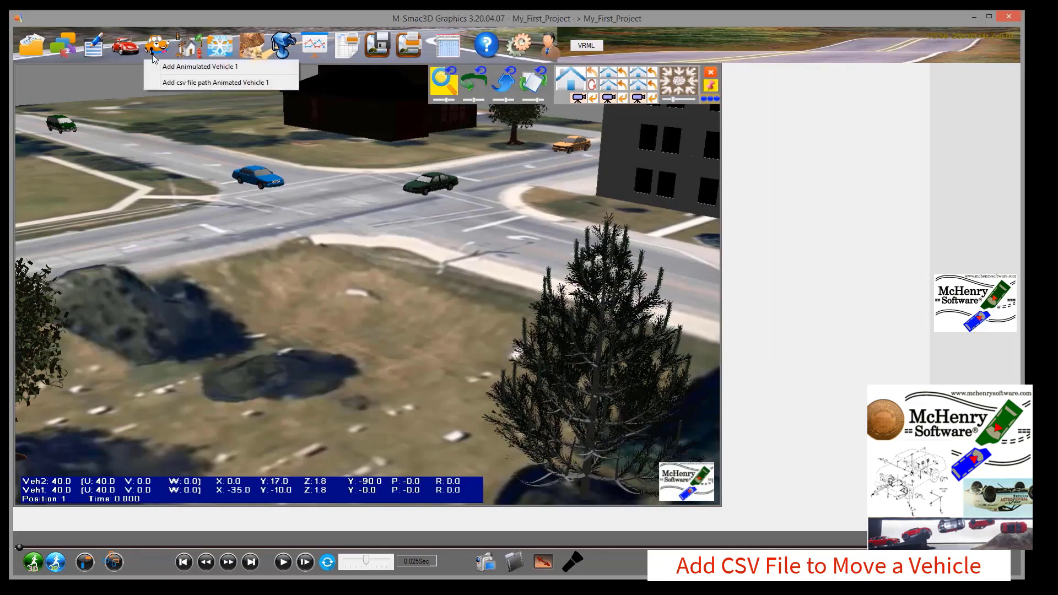
{"action": "left_click", "coordinate": [169, 83]}
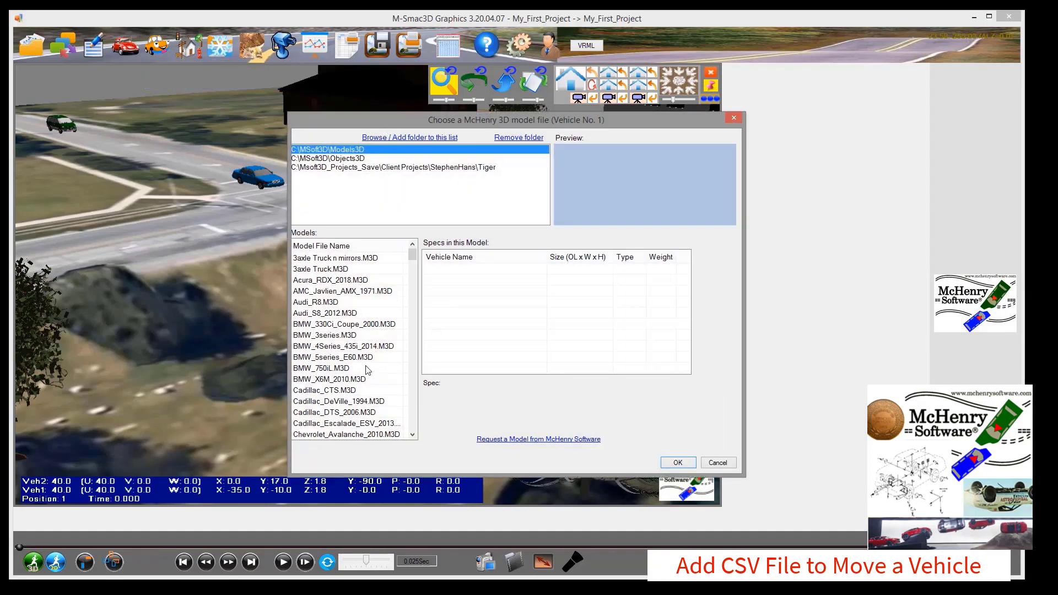
{"action": "left_click", "coordinate": [259, 178]}
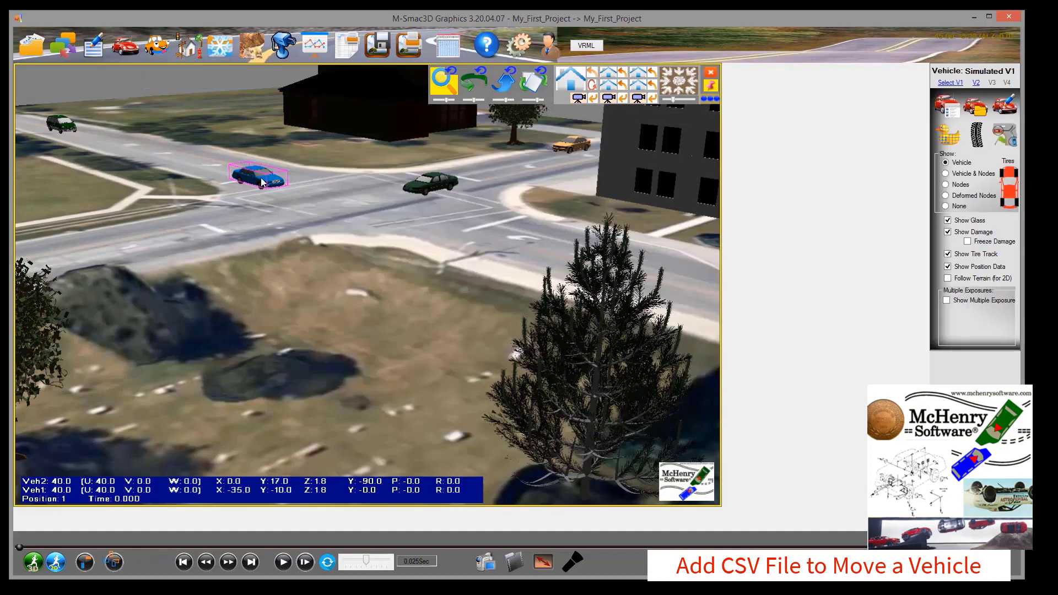
{"action": "left_click", "coordinate": [1004, 107]}
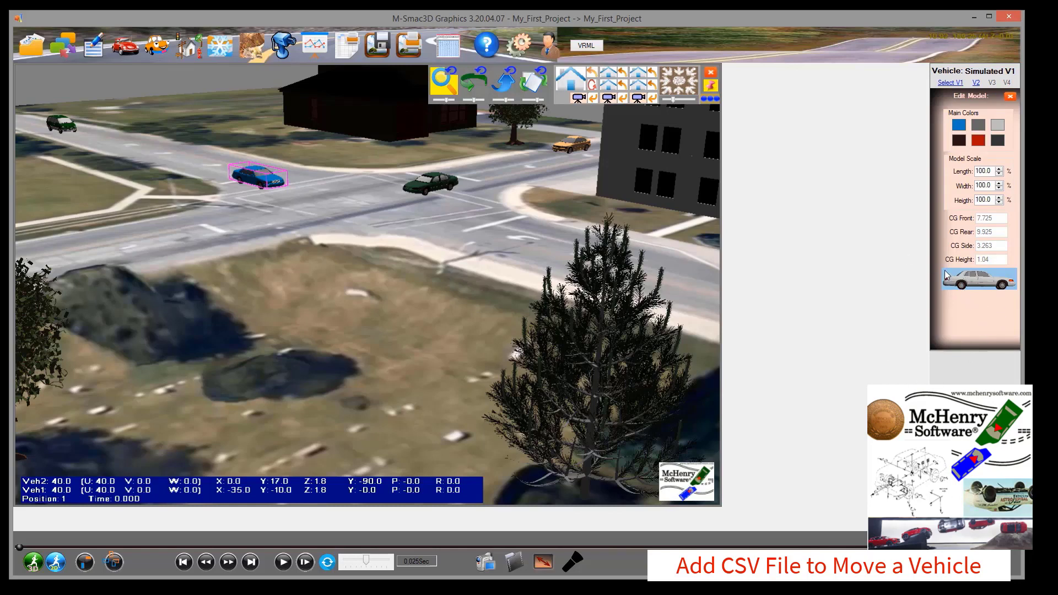
{"action": "left_click", "coordinate": [1009, 97]}
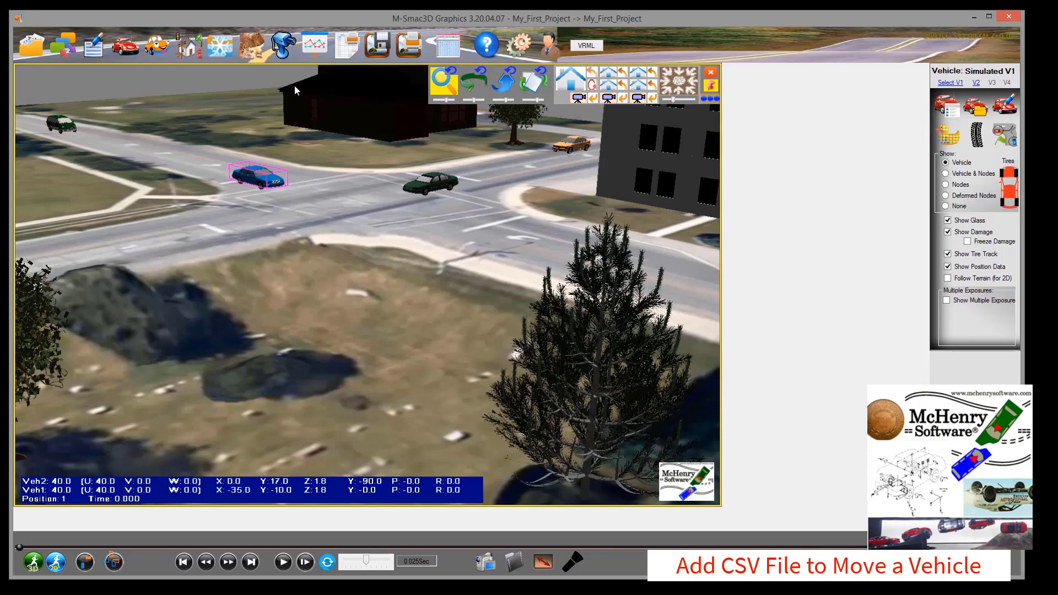
Choose the Ford_CrownVic.M3D model for a CSV-path Animated Vehicle 1 and accept its default specification.
{"action": "left_click", "coordinate": [165, 55]}
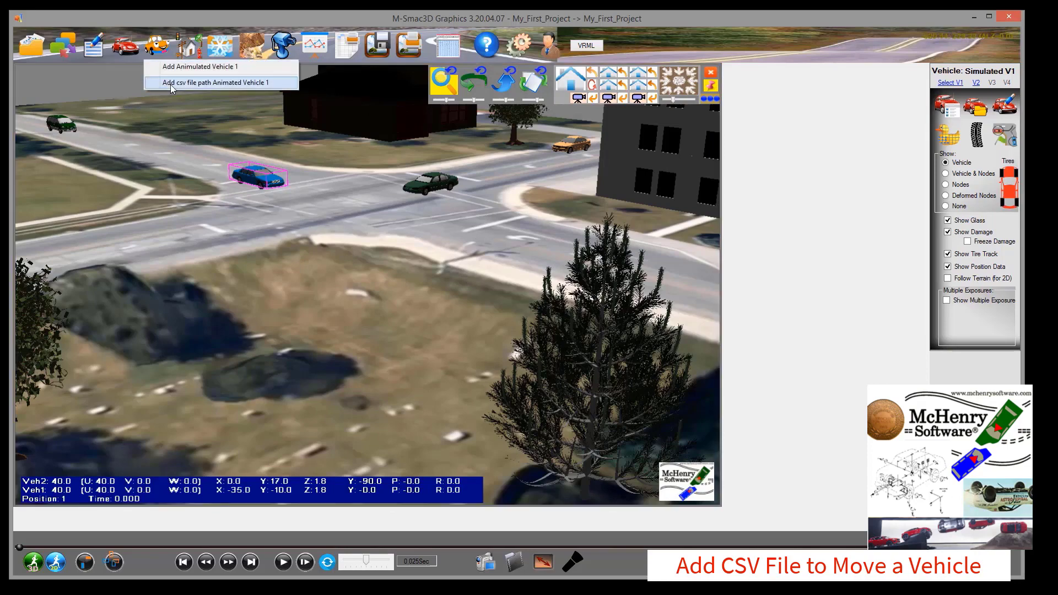
{"action": "left_click", "coordinate": [171, 83]}
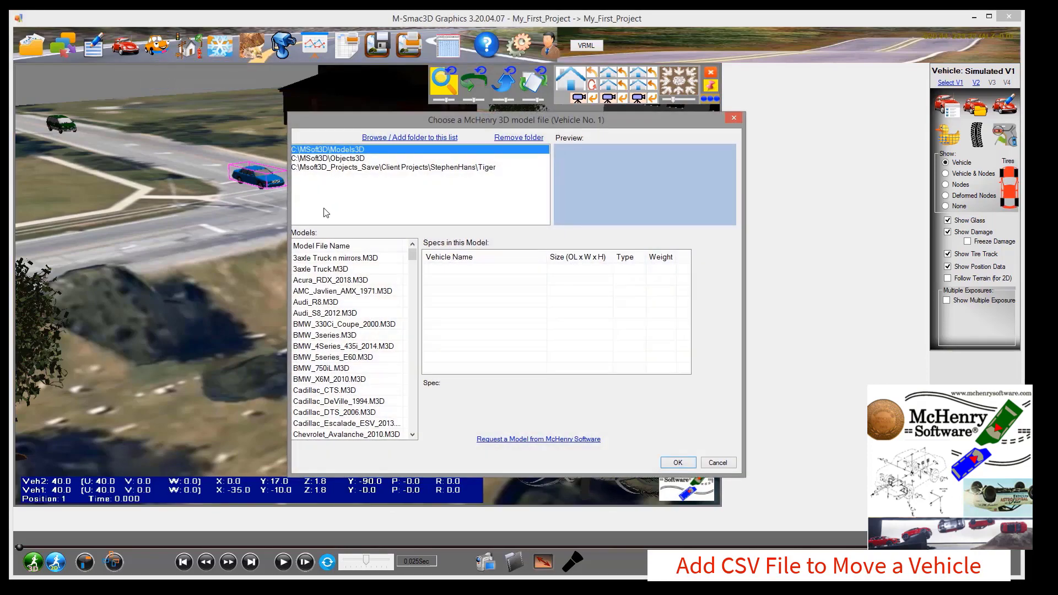
{"action": "mouse_move", "coordinate": [411, 259]}
{"action": "left_mouse_down"}
{"action": "mouse_move", "coordinate": [426, 310]}
{"action": "mouse_move", "coordinate": [424, 297]}
{"action": "left_mouse_up"}
{"action": "left_click", "coordinate": [338, 358]}
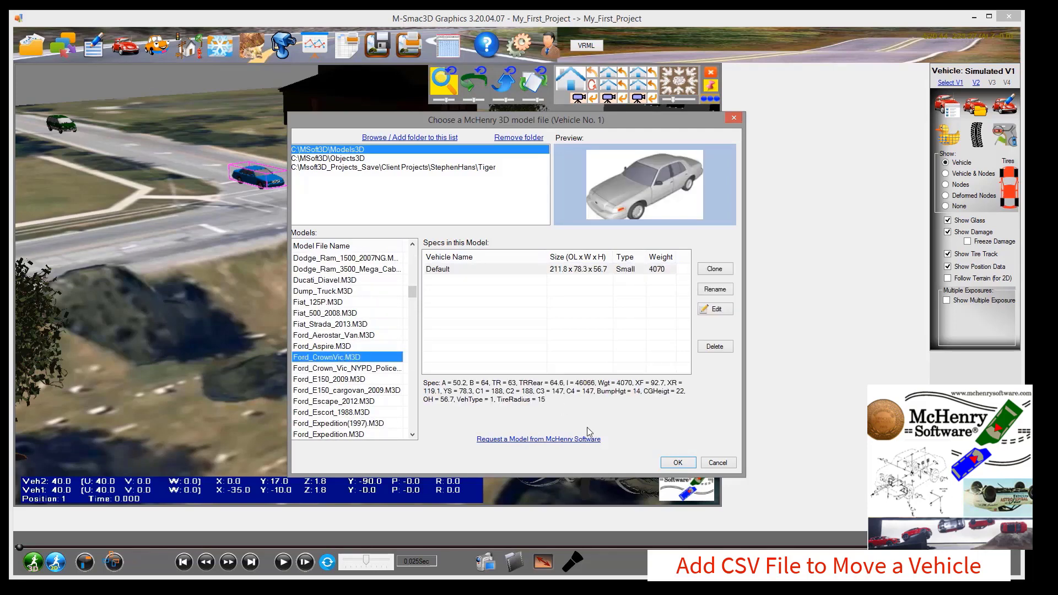
{"action": "left_click", "coordinate": [674, 462]}
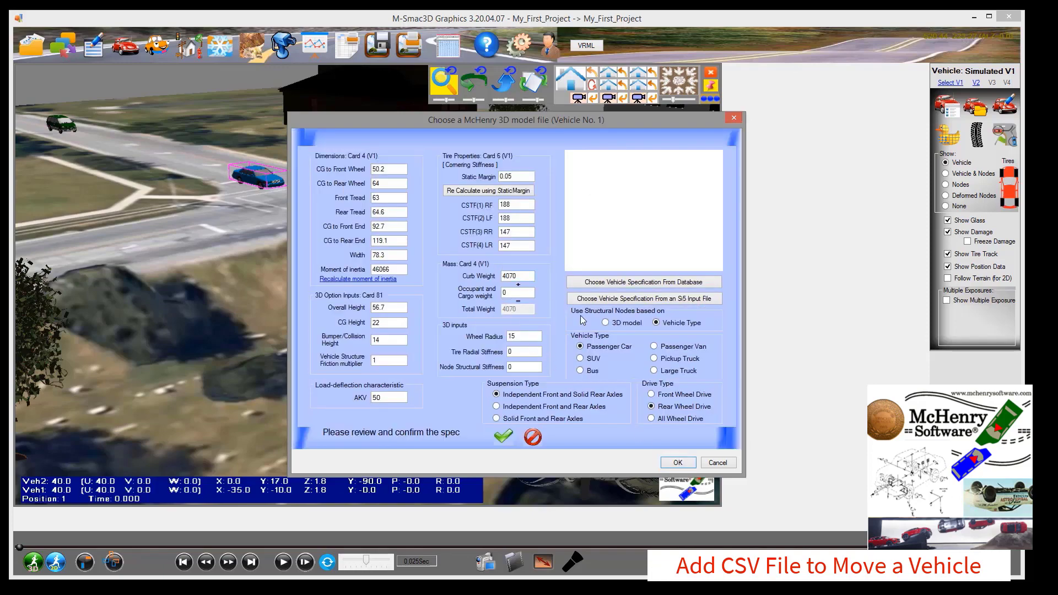
{"action": "left_click", "coordinate": [507, 439]}
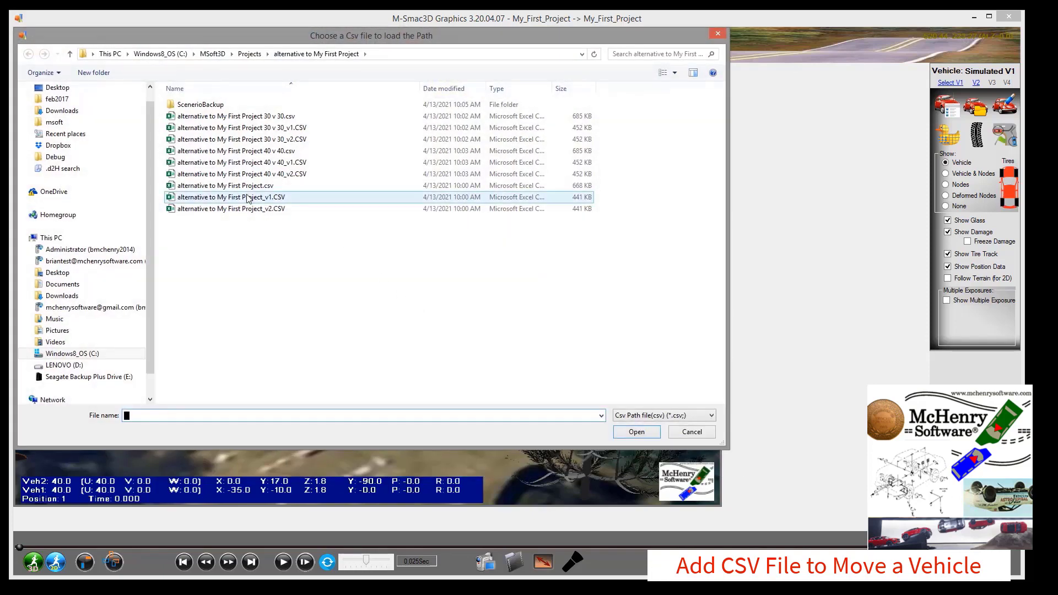
Load alternative to My First Project 30 v 30_v1.CSV as Animated Vehicle 1's path, accept its dimensions, and play the animation.
{"action": "left_click", "coordinate": [249, 54]}
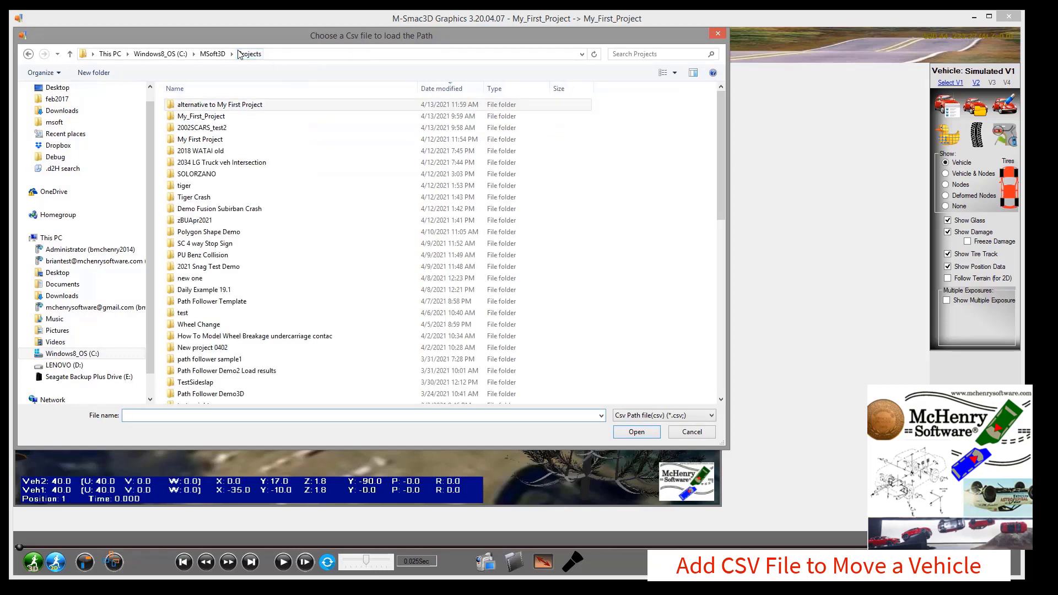
{"action": "double_click", "coordinate": [235, 104]}
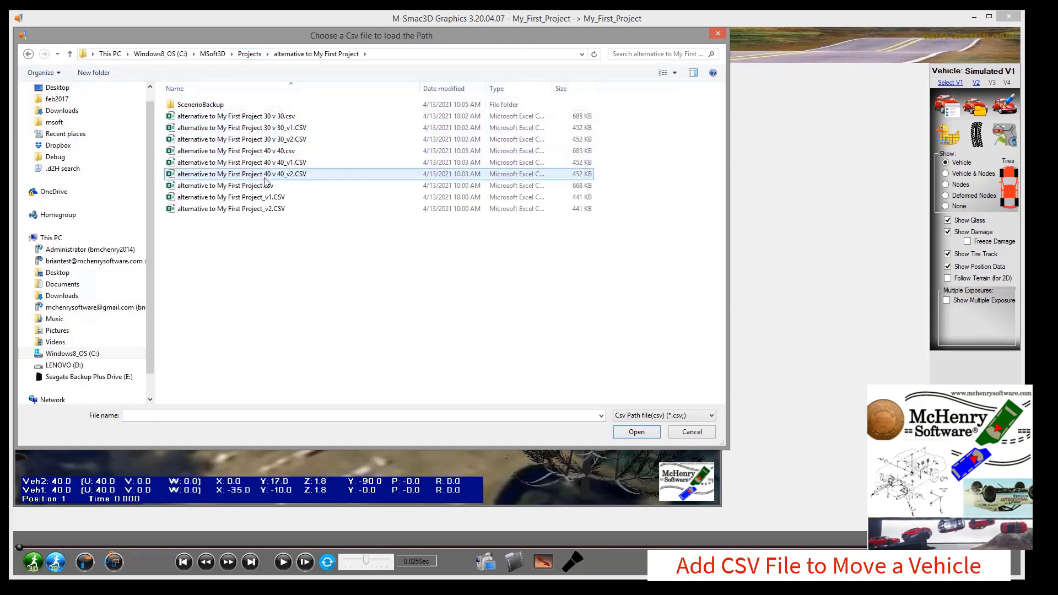
{"action": "left_click", "coordinate": [249, 130]}
{"action": "left_click", "coordinate": [639, 432]}
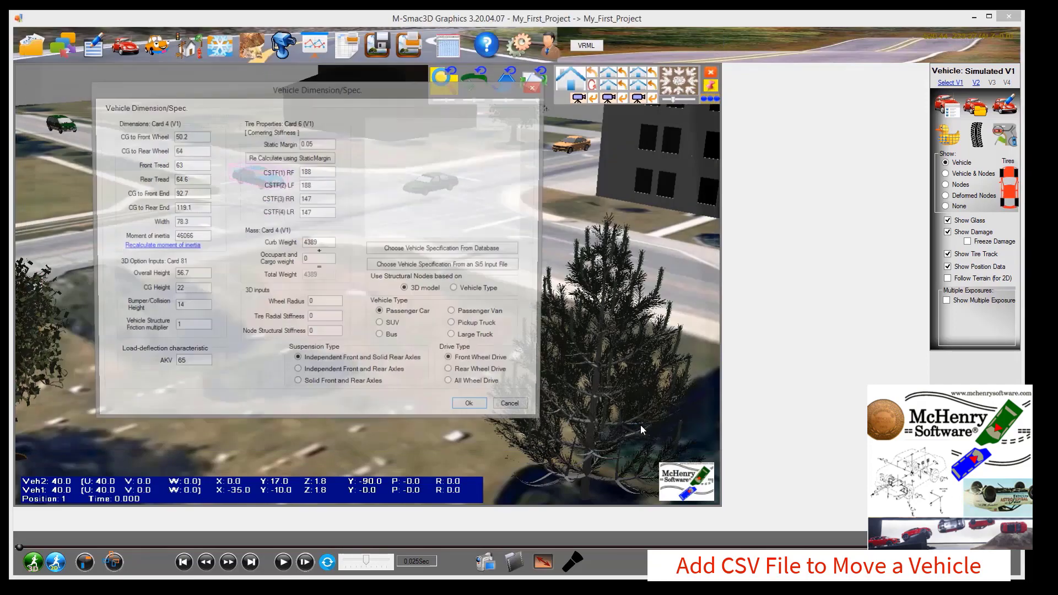
{"action": "left_click", "coordinate": [466, 412]}
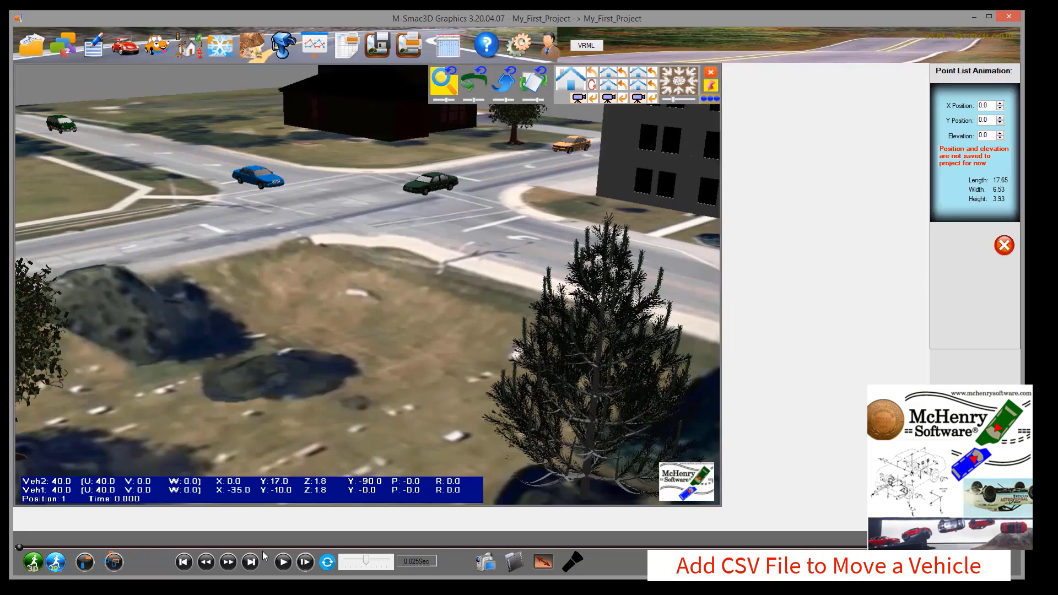
{"action": "left_click", "coordinate": [283, 562]}
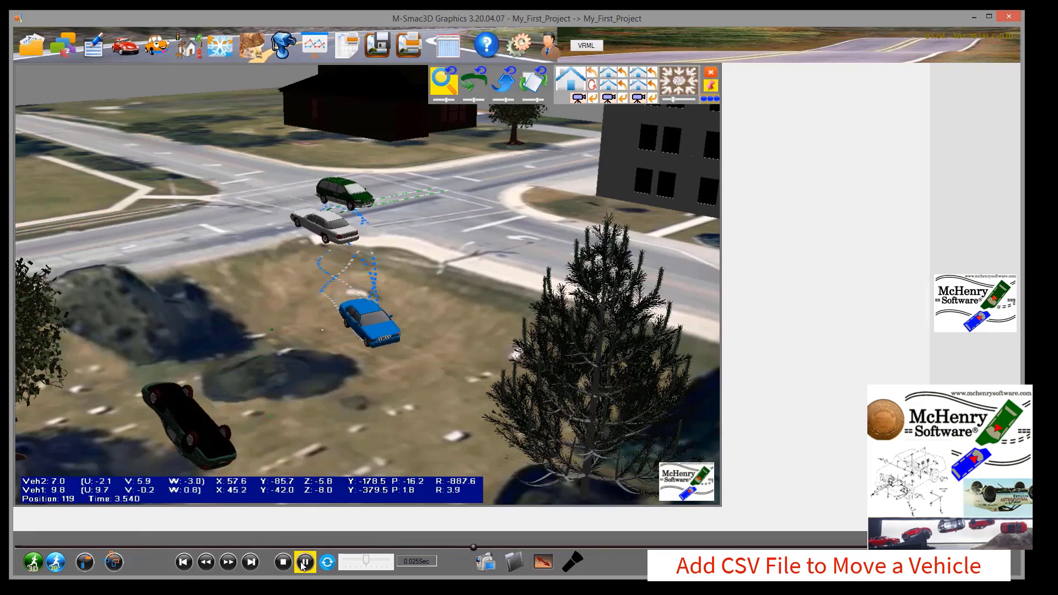
{"action": "left_click", "coordinate": [303, 562]}
{"action": "left_click", "coordinate": [157, 47]}
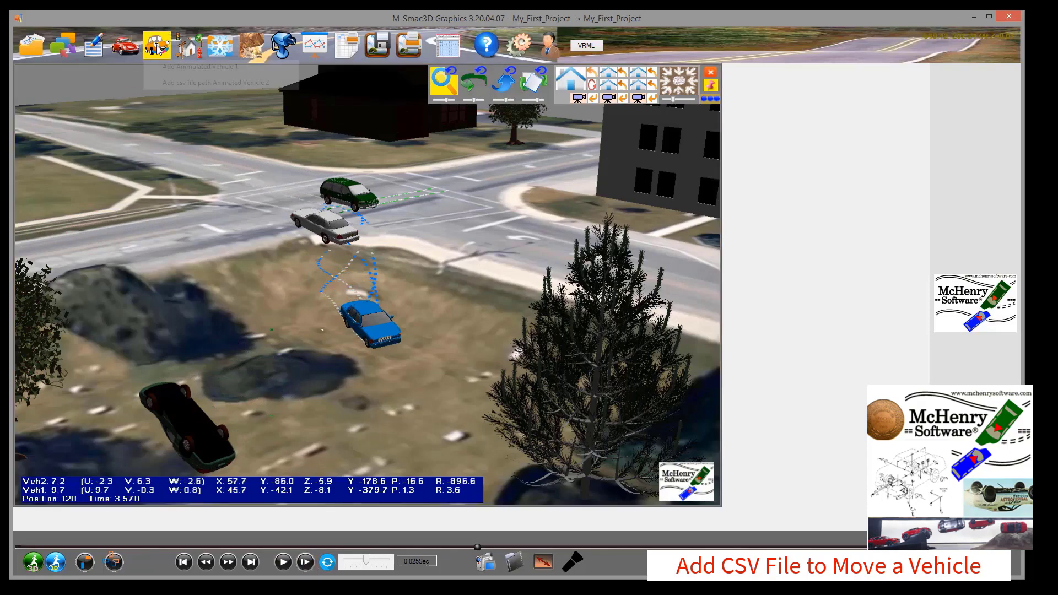
{"action": "left_click", "coordinate": [164, 83]}
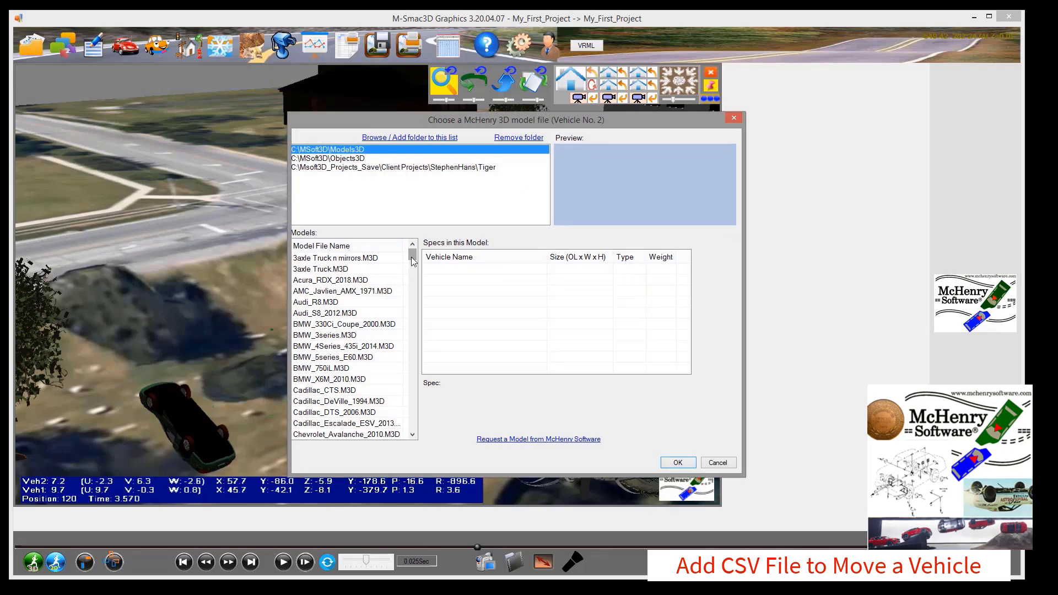
{"action": "scroll", "coordinate": [414, 261], "scroll_direction": "down", "scroll_amount": 4}
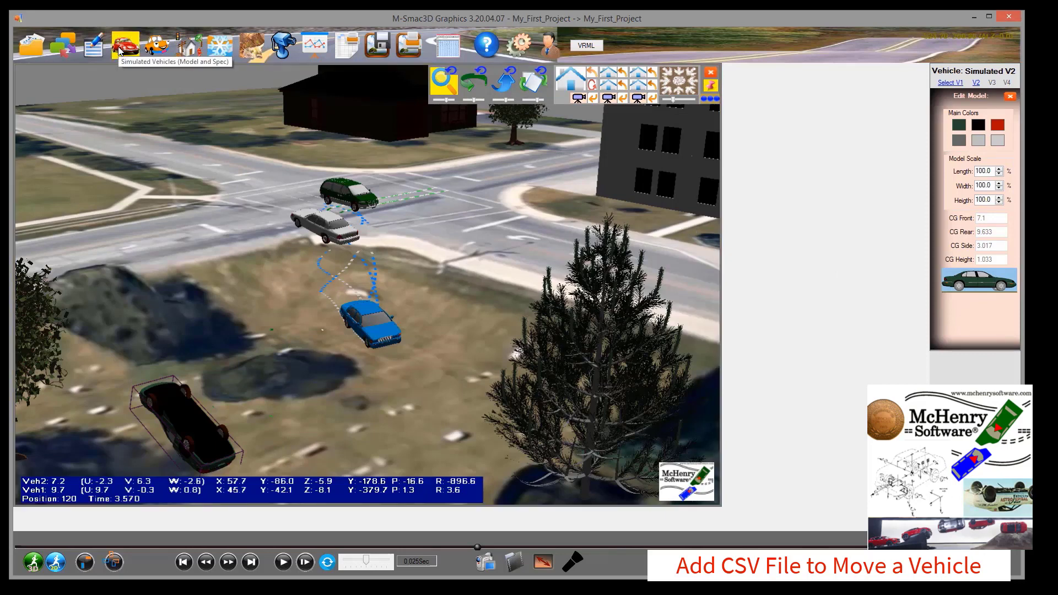
Add a CSV-path Animated Vehicle 2 using the Chevy_Lumina.M3D model and accept its default specification.
{"action": "left_click", "coordinate": [148, 51]}
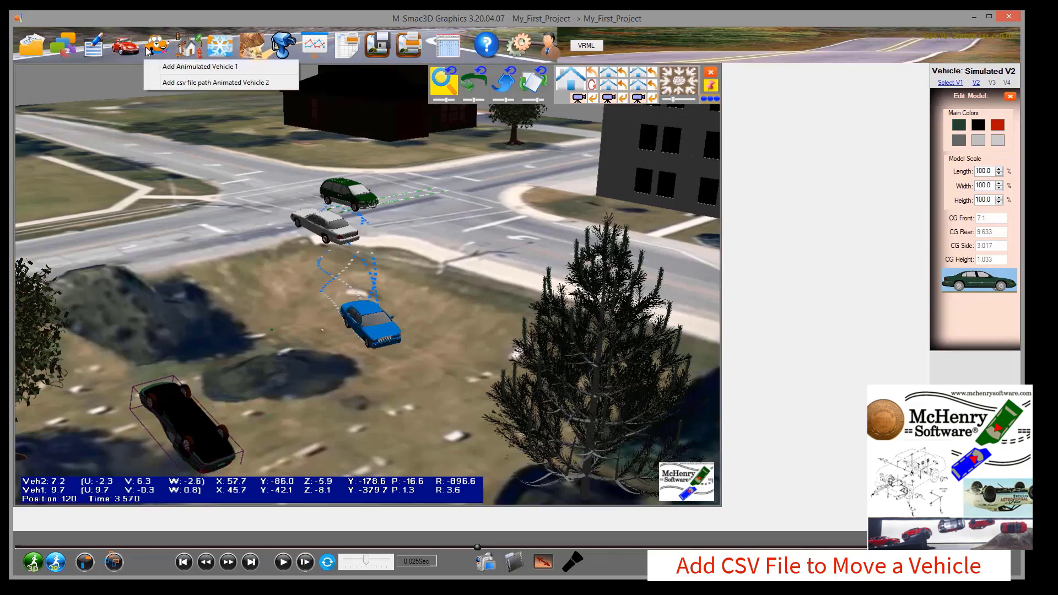
{"action": "left_click", "coordinate": [159, 83]}
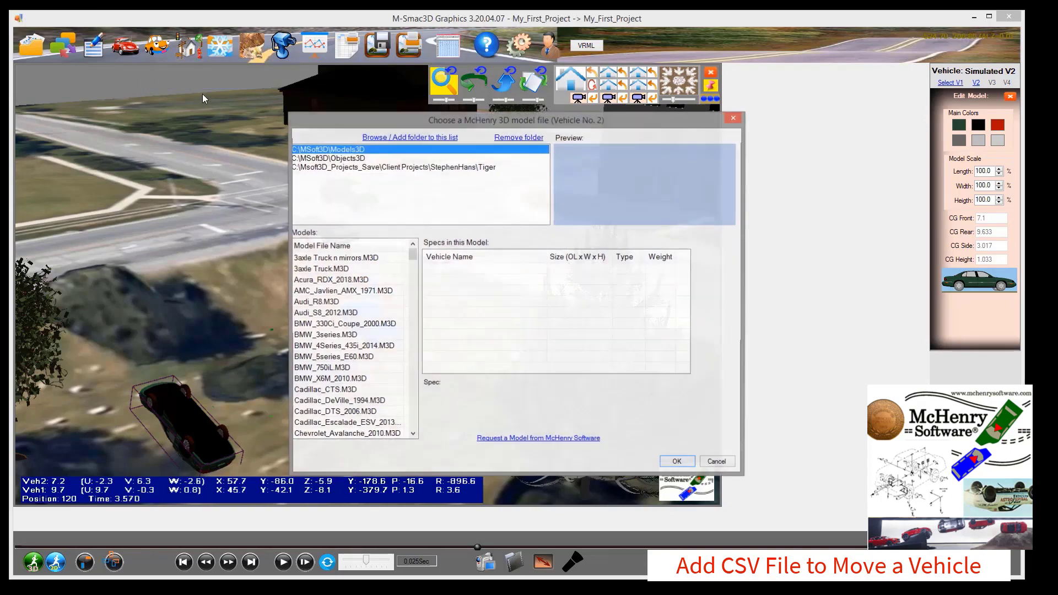
{"action": "left_click_drag", "start_coordinate": [416, 255], "coordinate": [417, 274]}
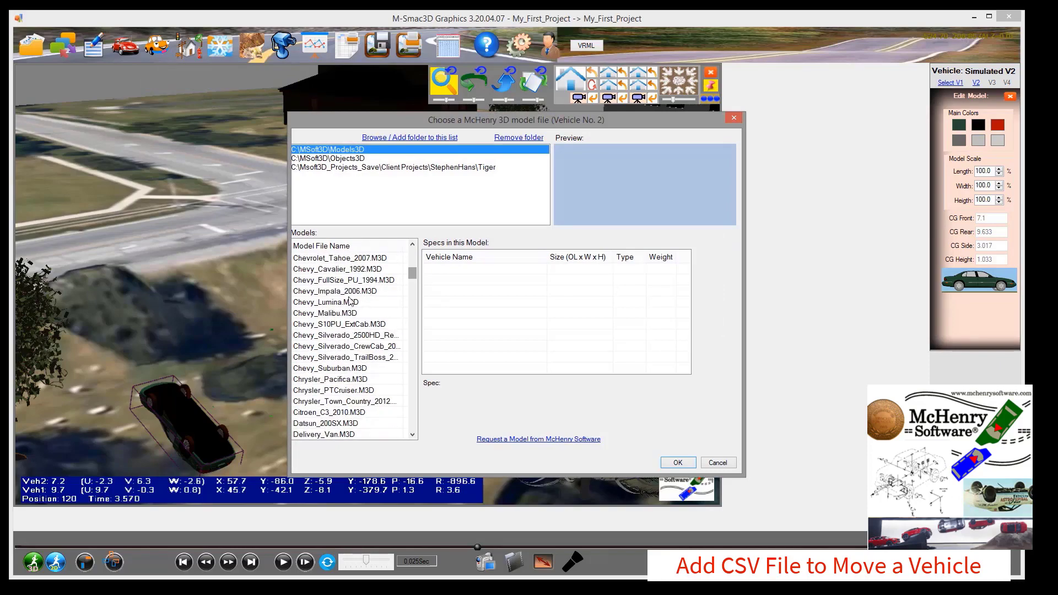
{"action": "left_click", "coordinate": [345, 303]}
{"action": "left_click", "coordinate": [668, 462]}
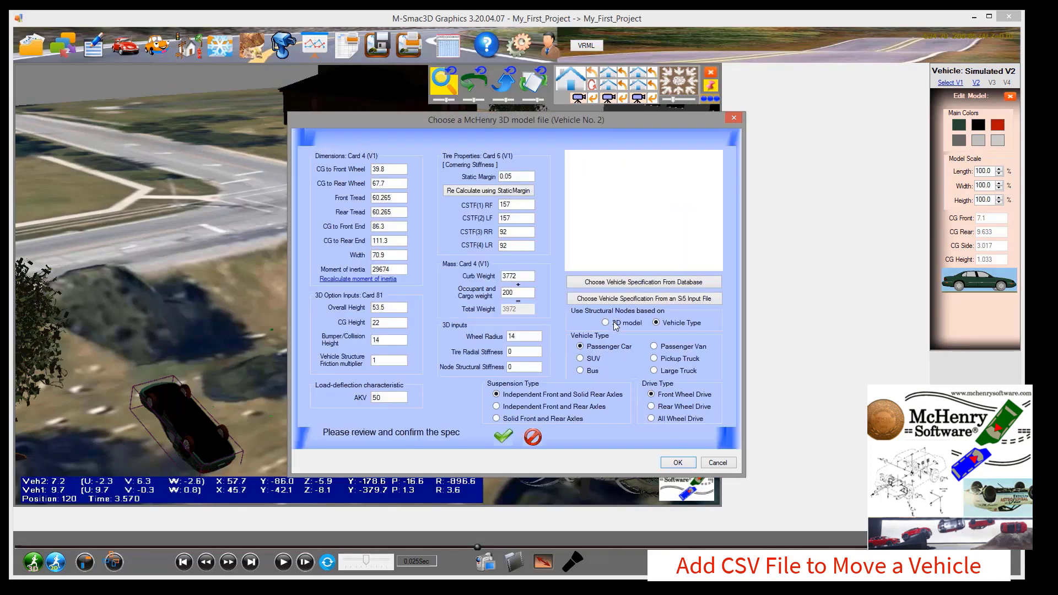
{"action": "left_click", "coordinate": [502, 435]}
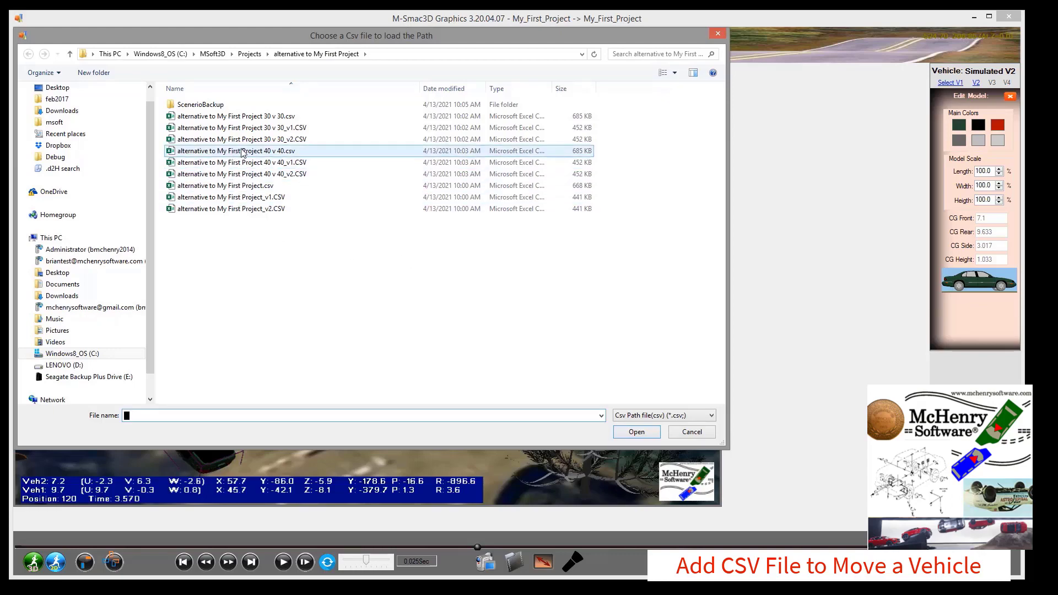
Load alternative to My First Project 30 v 30_v2.CSV as Animated Vehicle 2's path and accept its dimensions.
{"action": "left_click", "coordinate": [264, 141]}
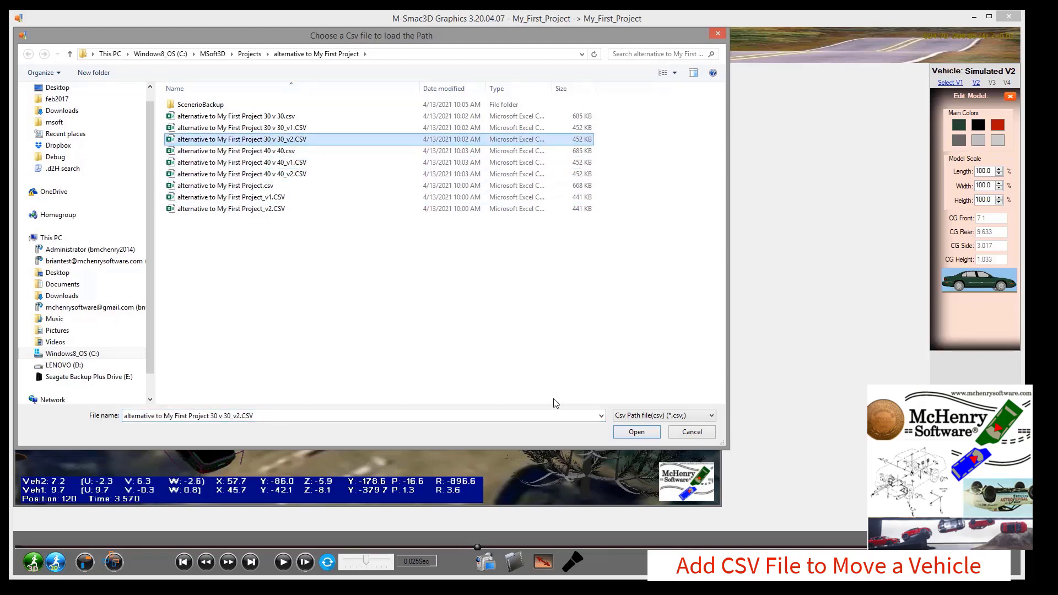
{"action": "left_click", "coordinate": [639, 433]}
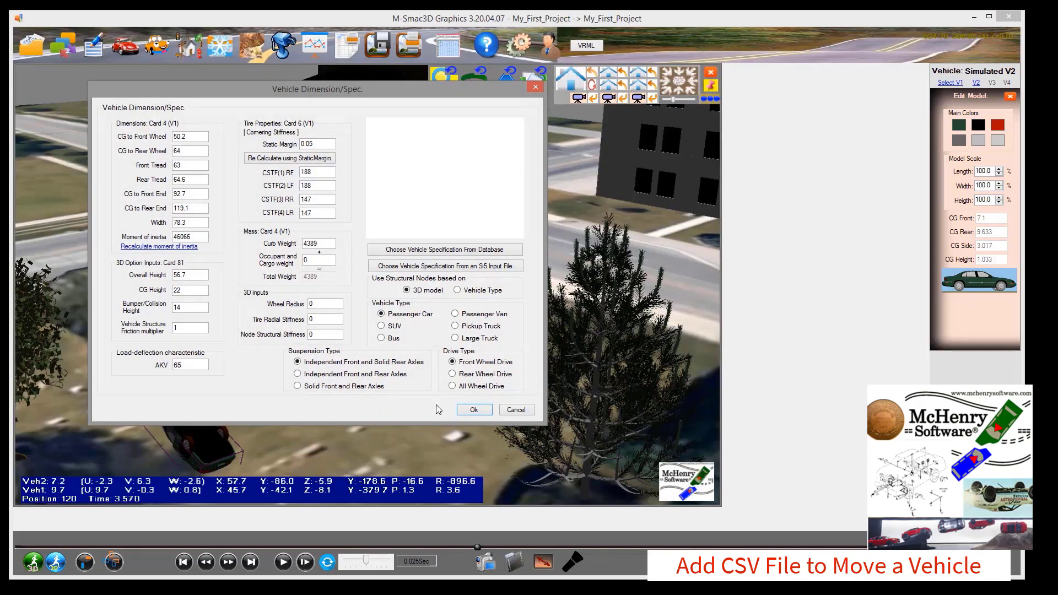
{"action": "left_click", "coordinate": [474, 410]}
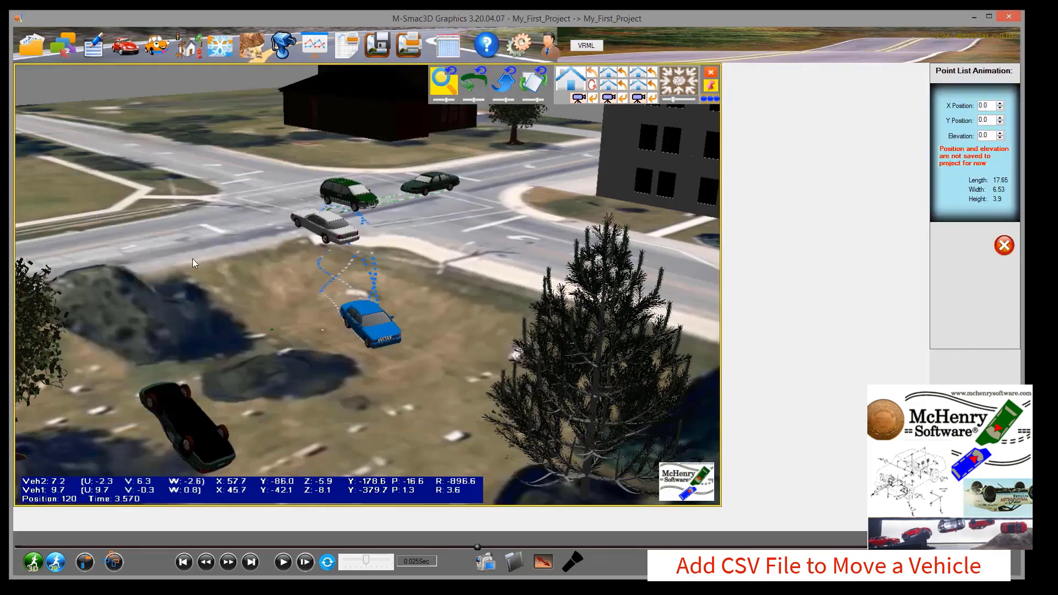
Play the animation with both CSV-path vehicles in the scene, and pause it after the collision.
{"action": "left_click", "coordinate": [279, 561]}
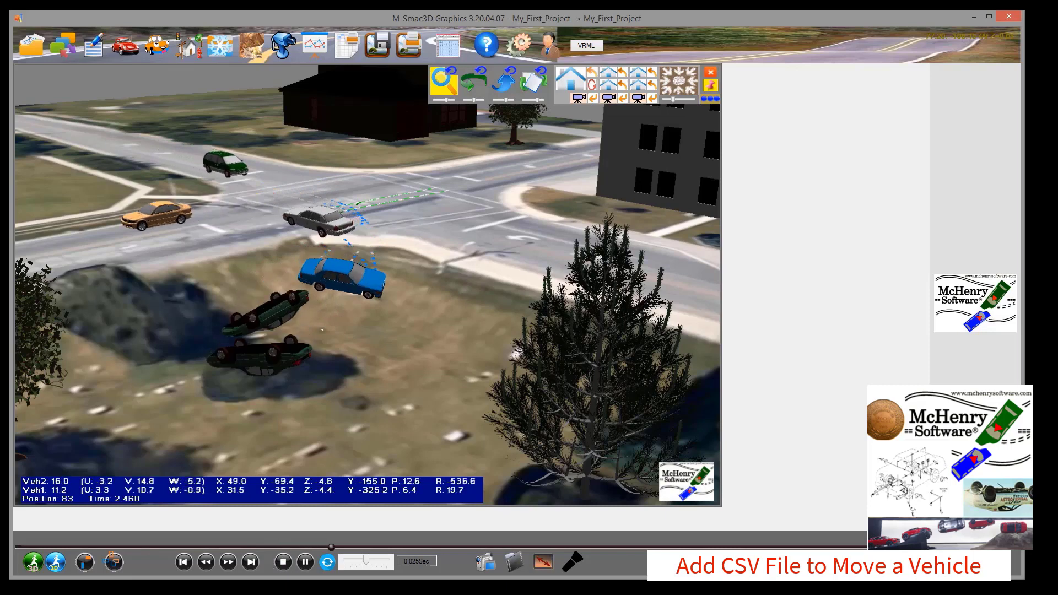
{"action": "left_click", "coordinate": [281, 564]}
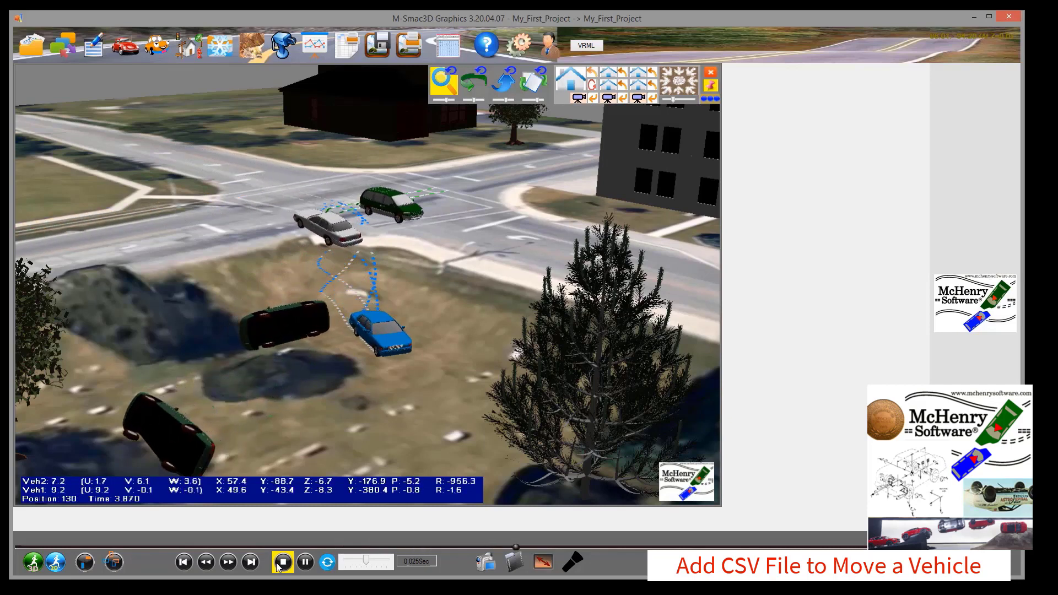
{"action": "left_click", "coordinate": [309, 564]}
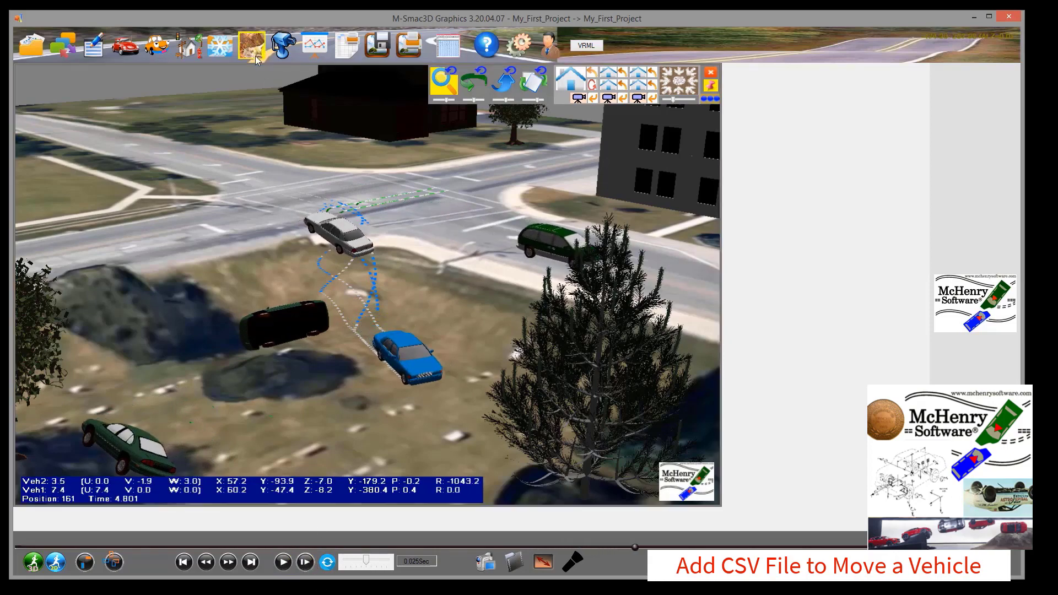
{"action": "left_click", "coordinate": [189, 49]}
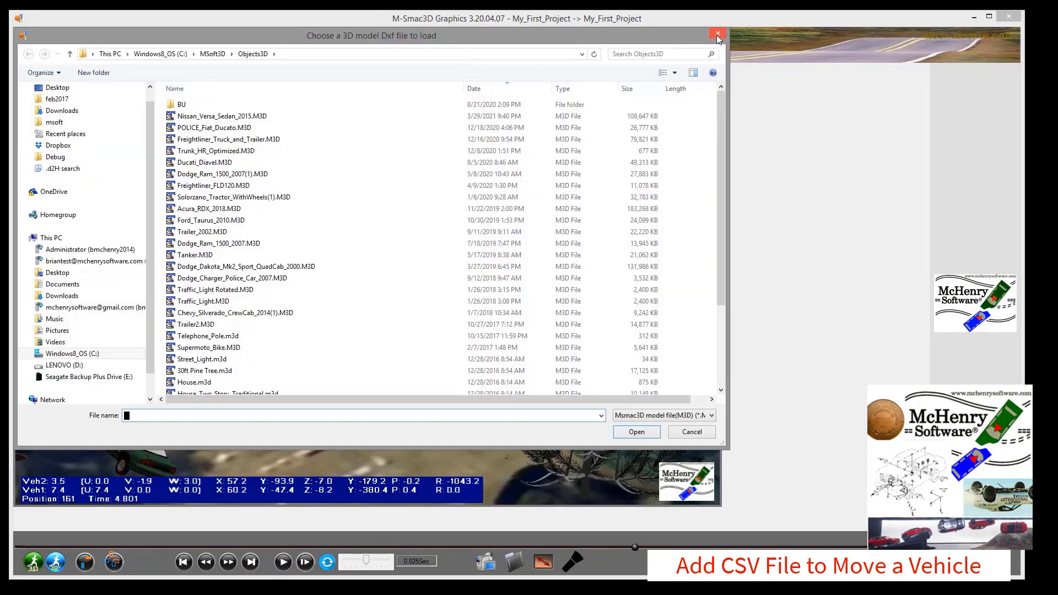
{"action": "left_click", "coordinate": [718, 35]}
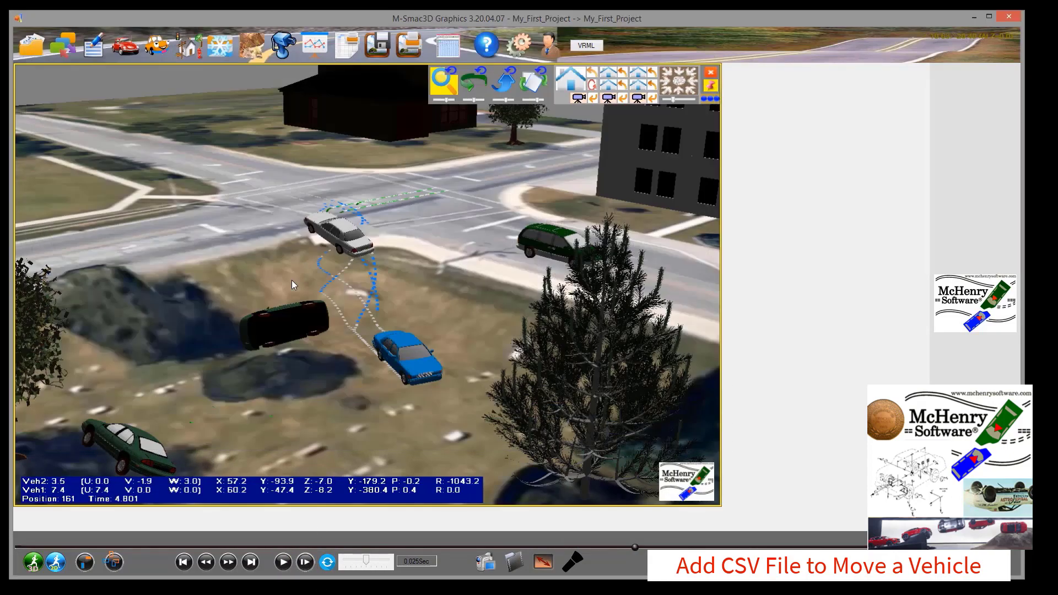
Delete both CSV-path animated vehicles, first the overturned dark sedan and then the grey sedan near the intersection.
{"action": "scroll", "coordinate": [394, 277], "scroll_direction": "down", "scroll_amount": 2}
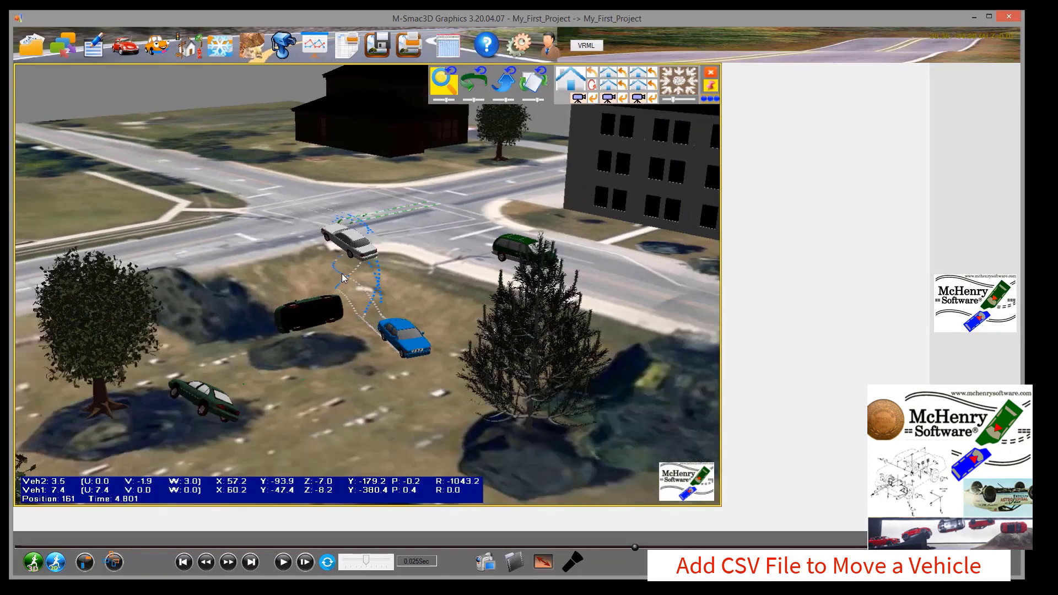
{"action": "left_click", "coordinate": [328, 310]}
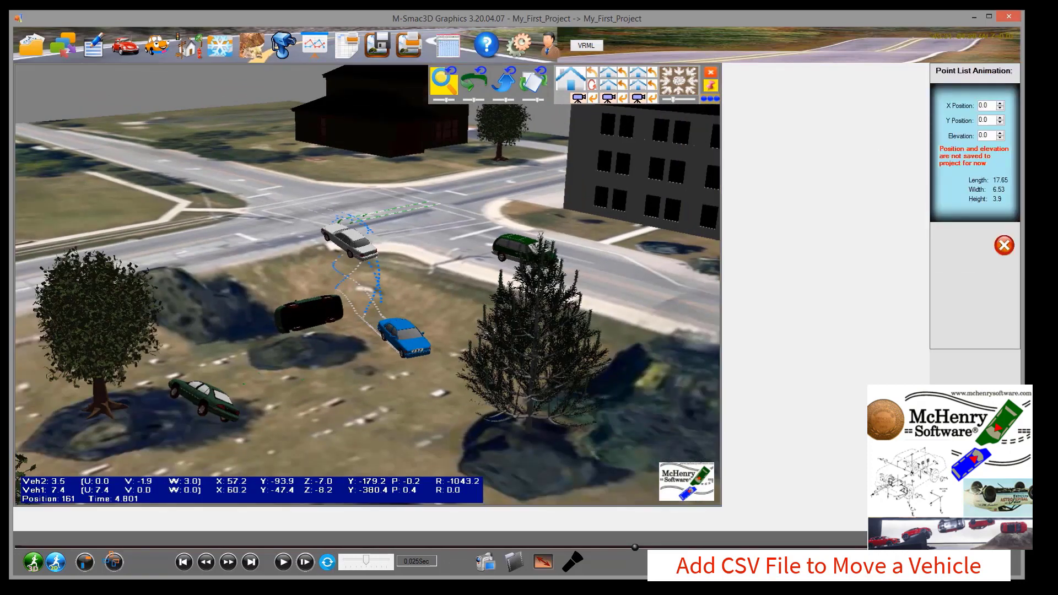
{"action": "left_click", "coordinate": [1003, 247]}
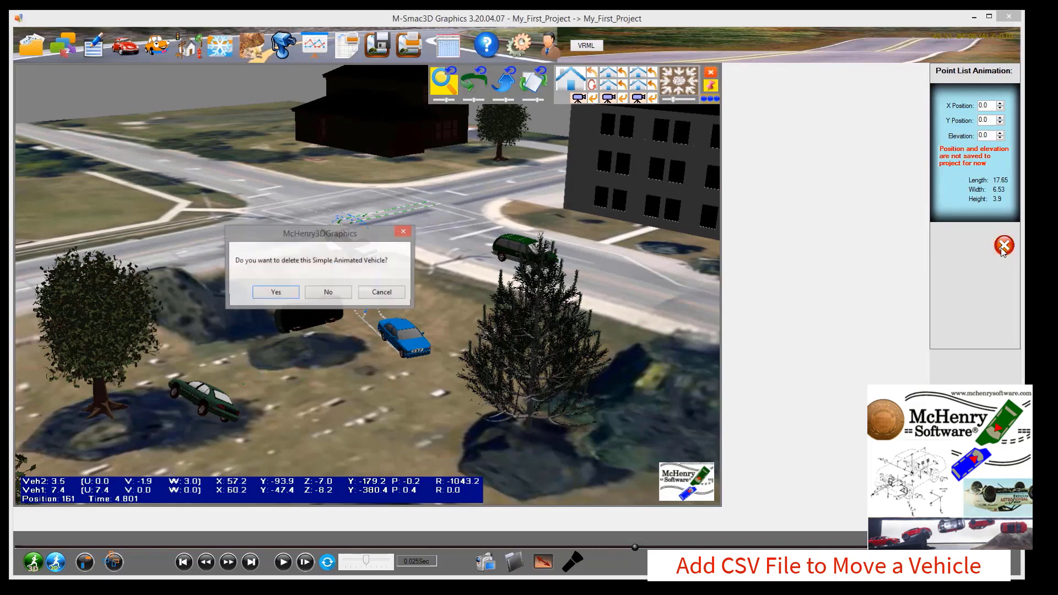
{"action": "left_click", "coordinate": [295, 294]}
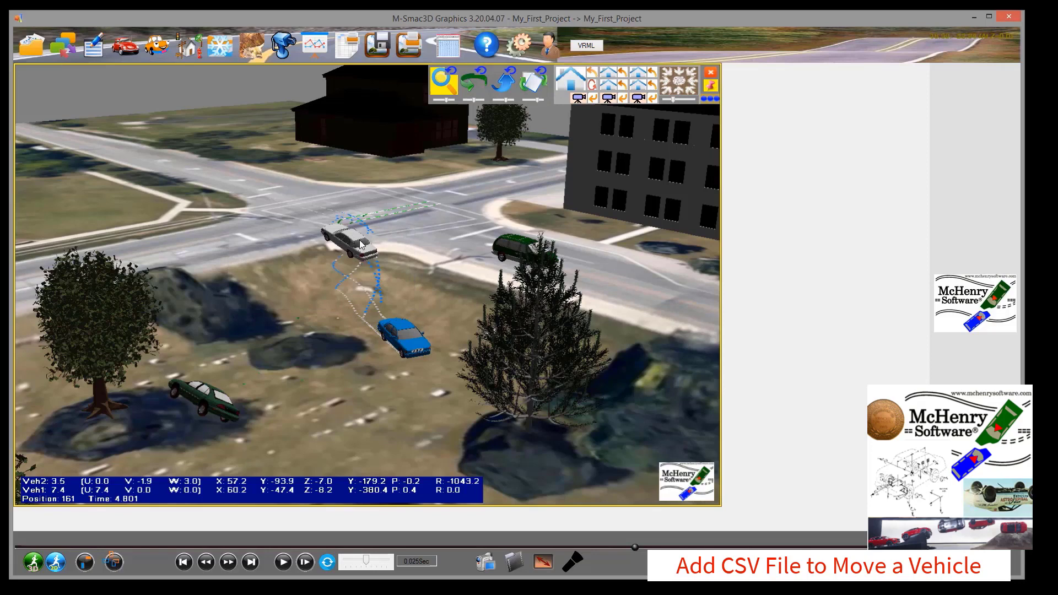
{"action": "left_click", "coordinate": [361, 244]}
{"action": "left_click", "coordinate": [1001, 248]}
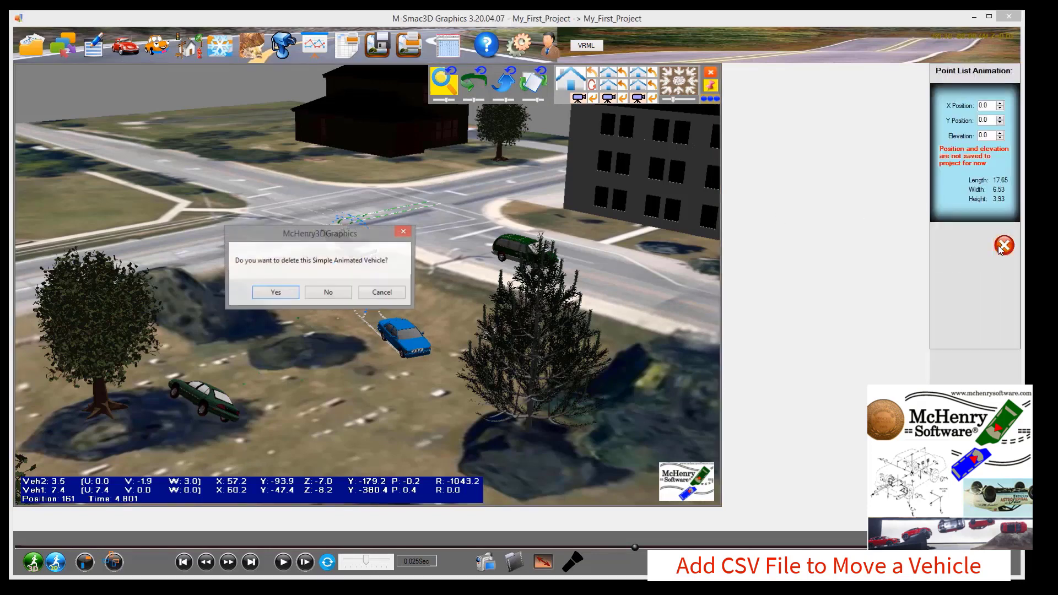
{"action": "left_click", "coordinate": [286, 292]}
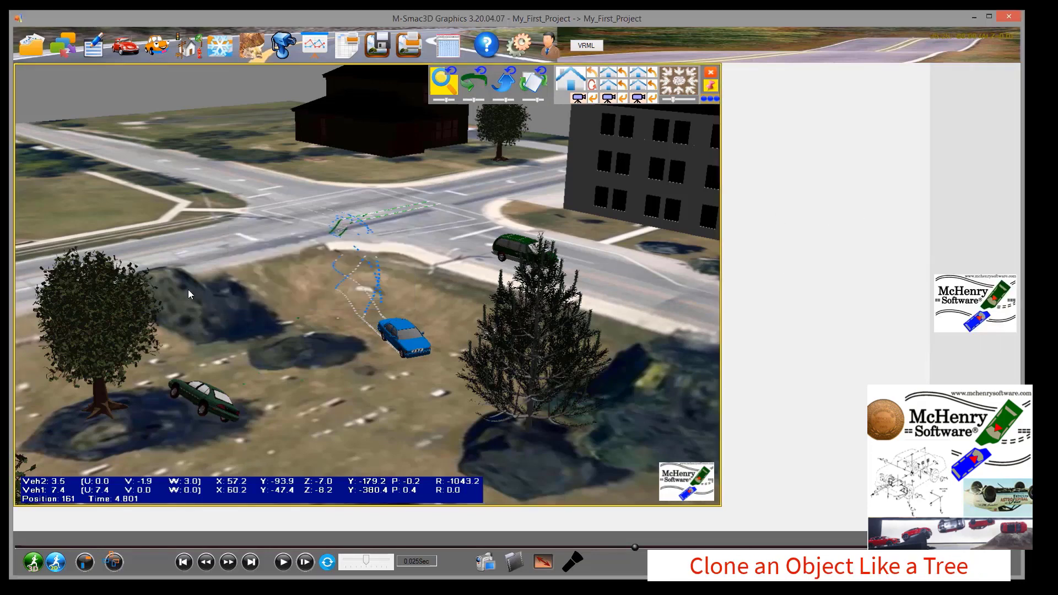
Clone the leafy tree with its animation and move the copy along the red axis toward the road.
{"action": "left_click", "coordinate": [87, 305]}
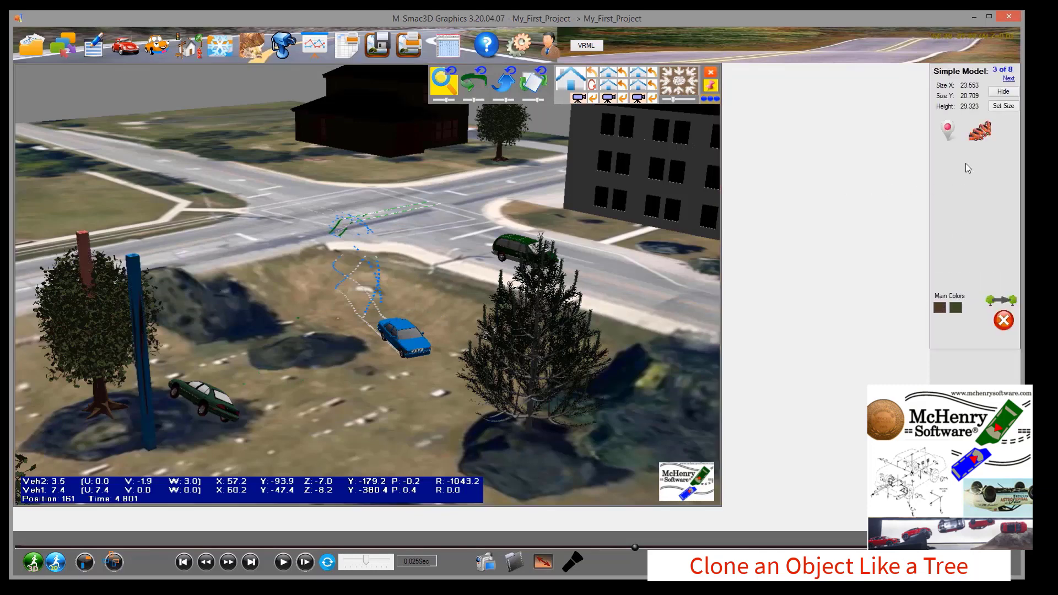
{"action": "left_click", "coordinate": [564, 362]}
{"action": "left_click", "coordinate": [81, 340]}
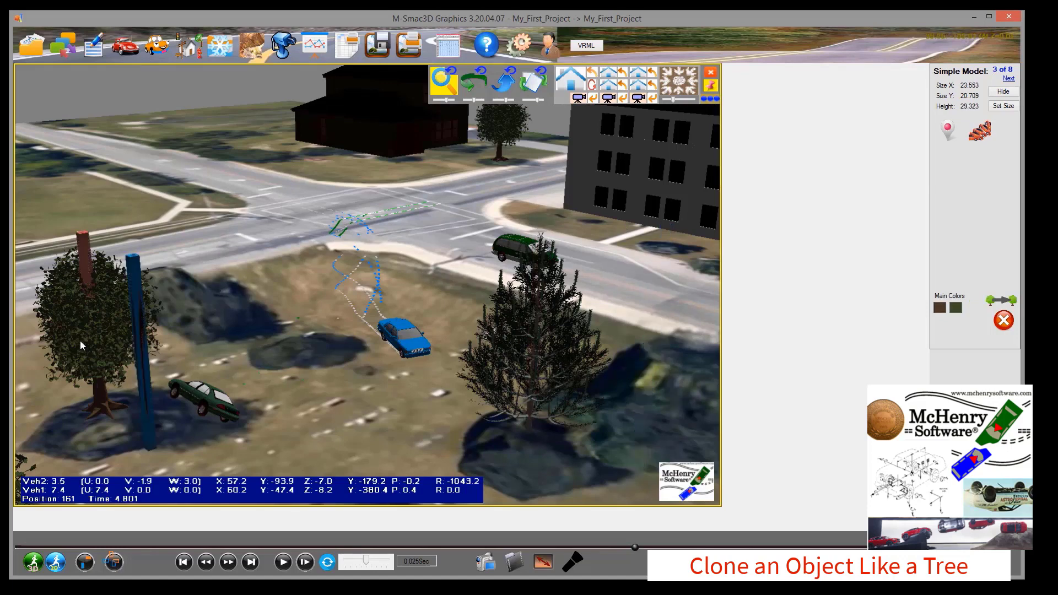
{"action": "left_click", "coordinate": [1001, 301]}
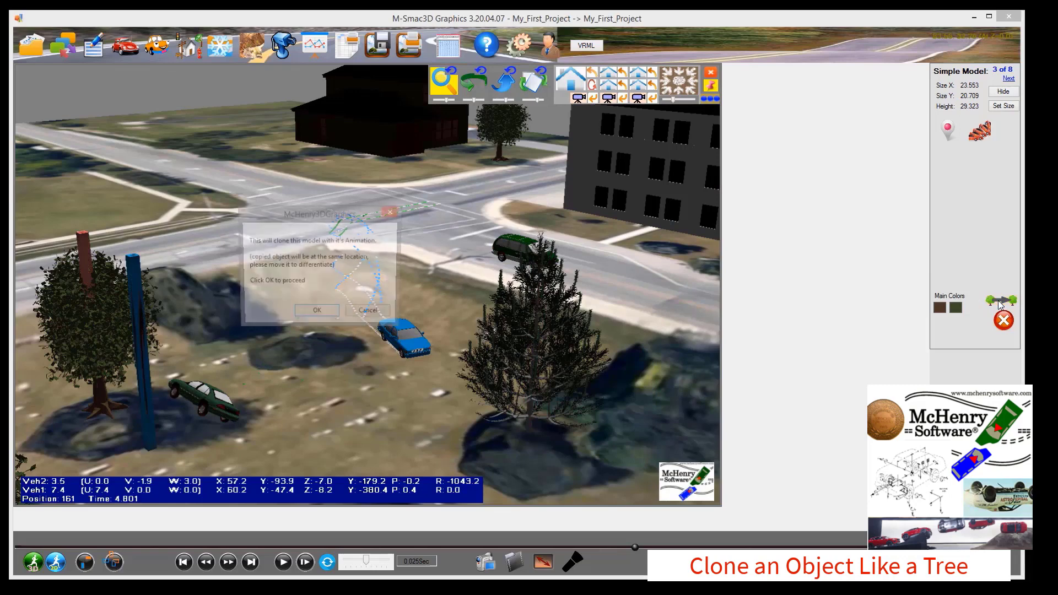
{"action": "left_click", "coordinate": [325, 318]}
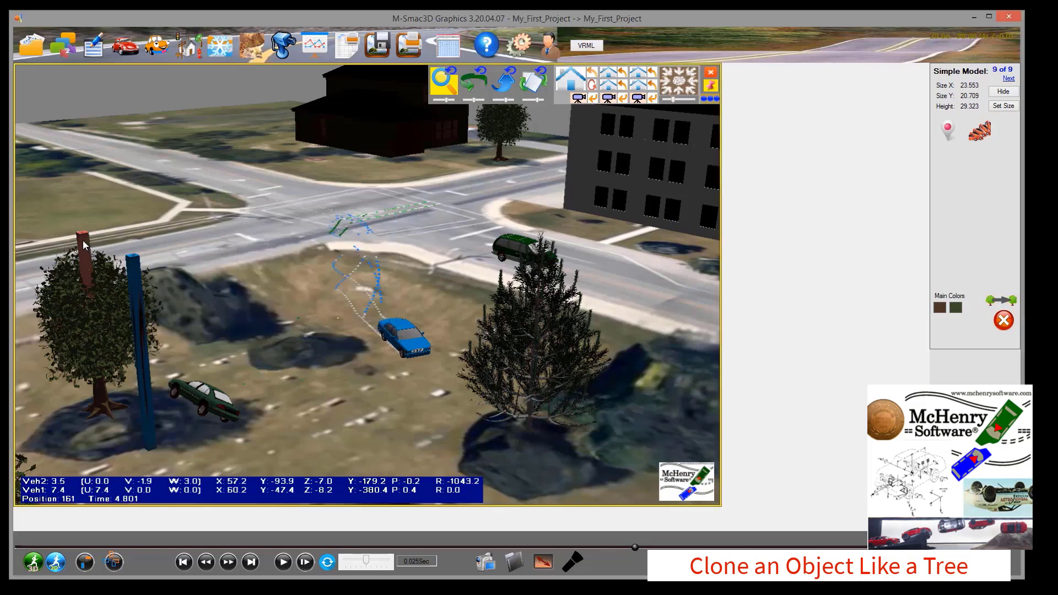
{"action": "left_click_drag", "start_coordinate": [84, 245], "coordinate": [239, 205]}
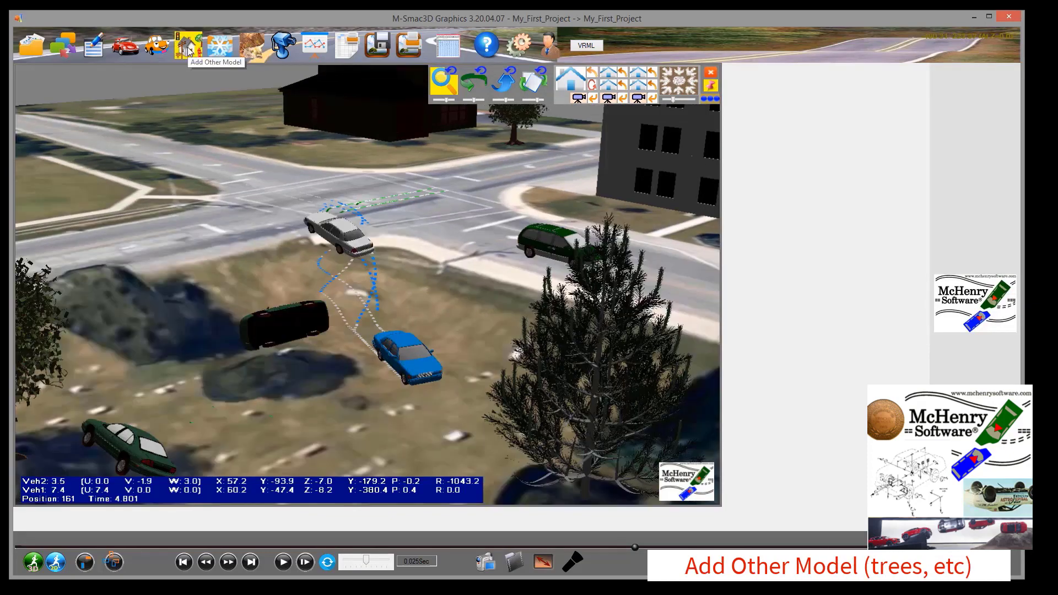
{"action": "left_click", "coordinate": [188, 51]}
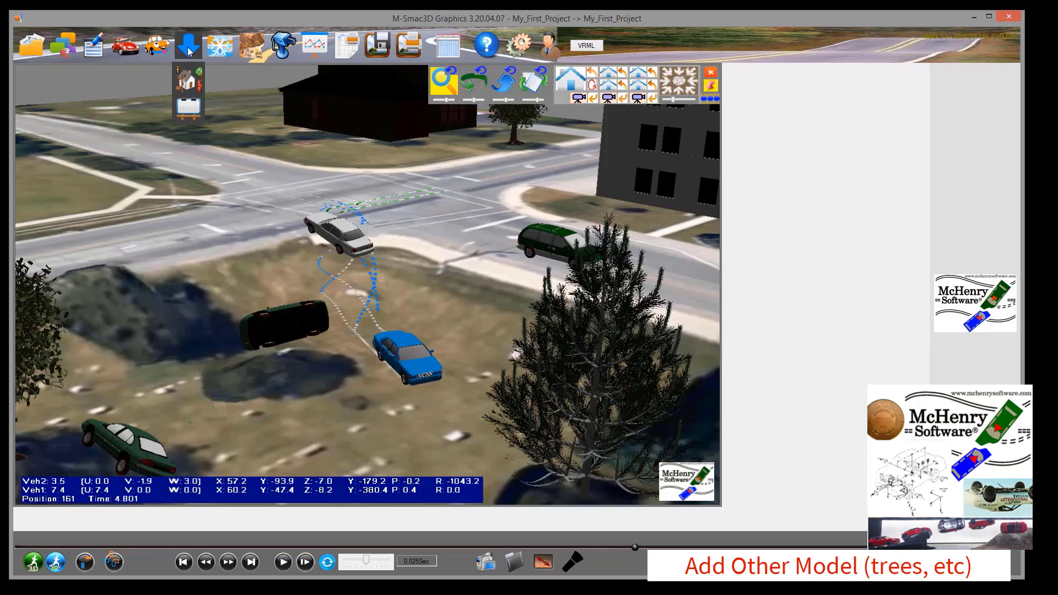
{"action": "left_click", "coordinate": [189, 77]}
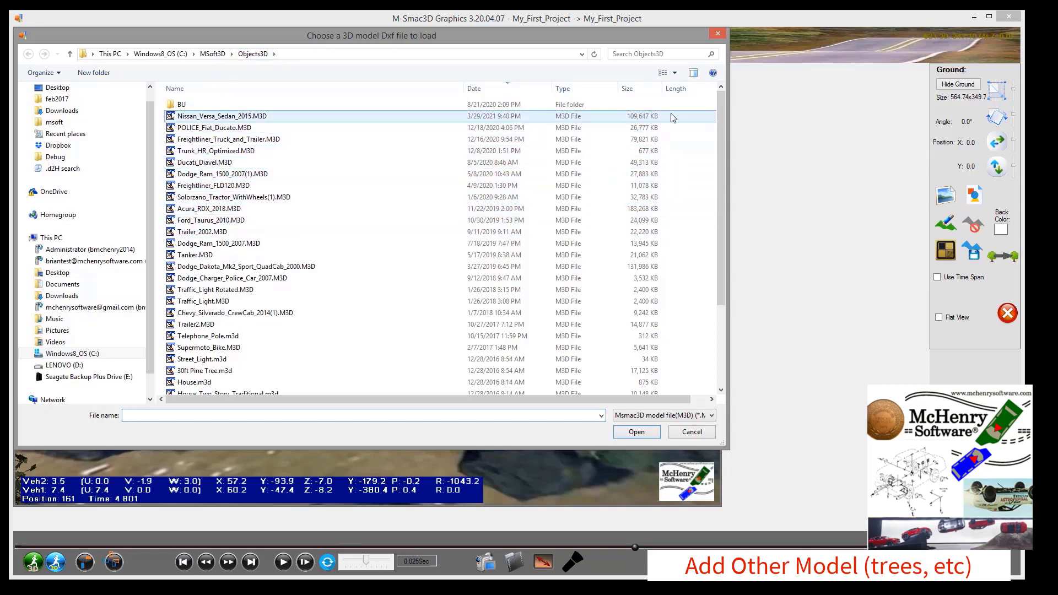
{"action": "left_click_drag", "start_coordinate": [722, 125], "coordinate": [746, 243]}
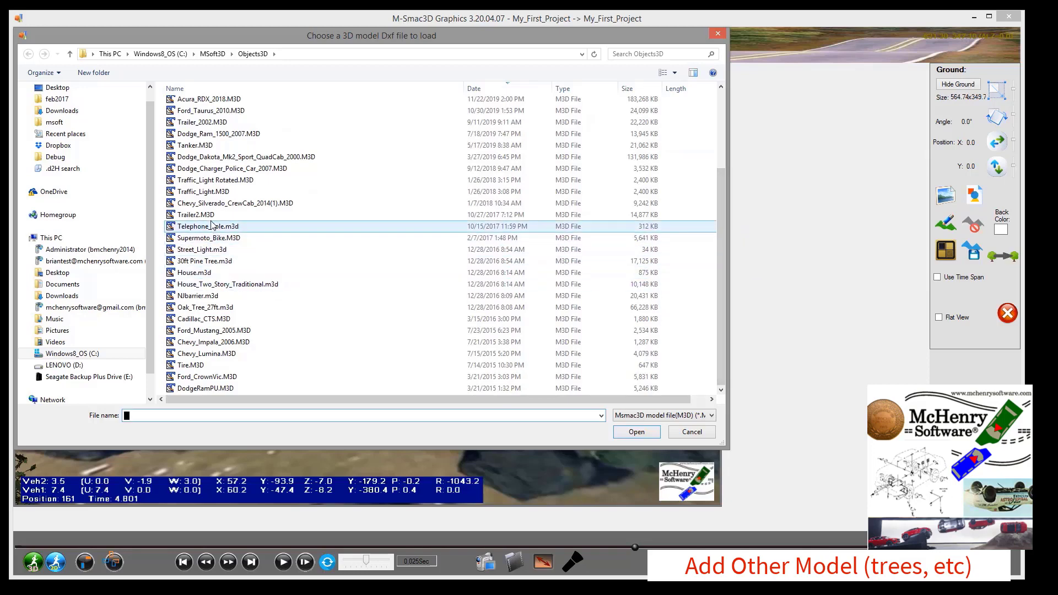
{"action": "left_click", "coordinate": [201, 249]}
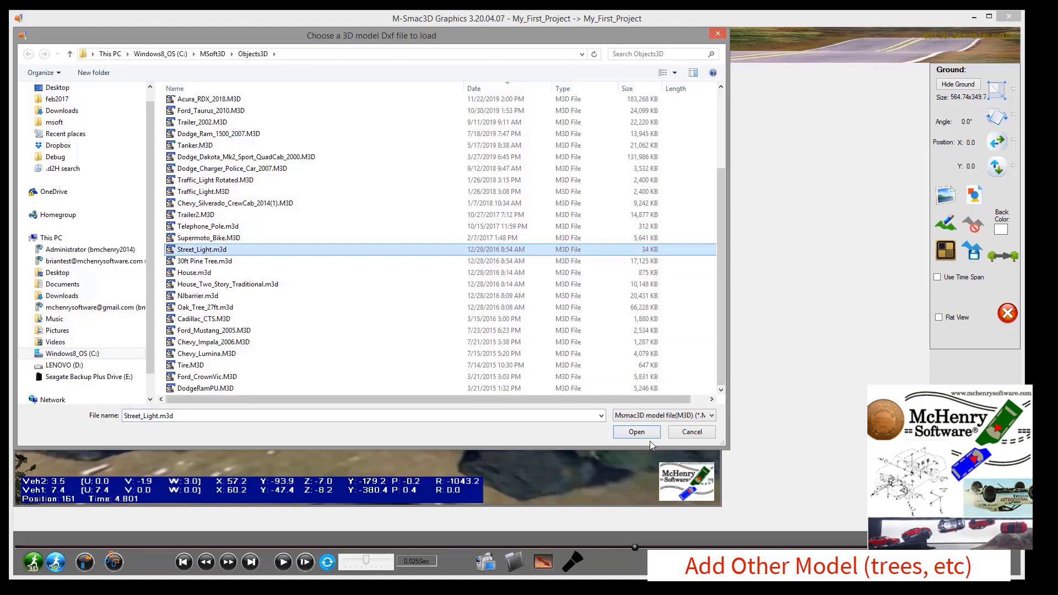
{"action": "left_click", "coordinate": [638, 433]}
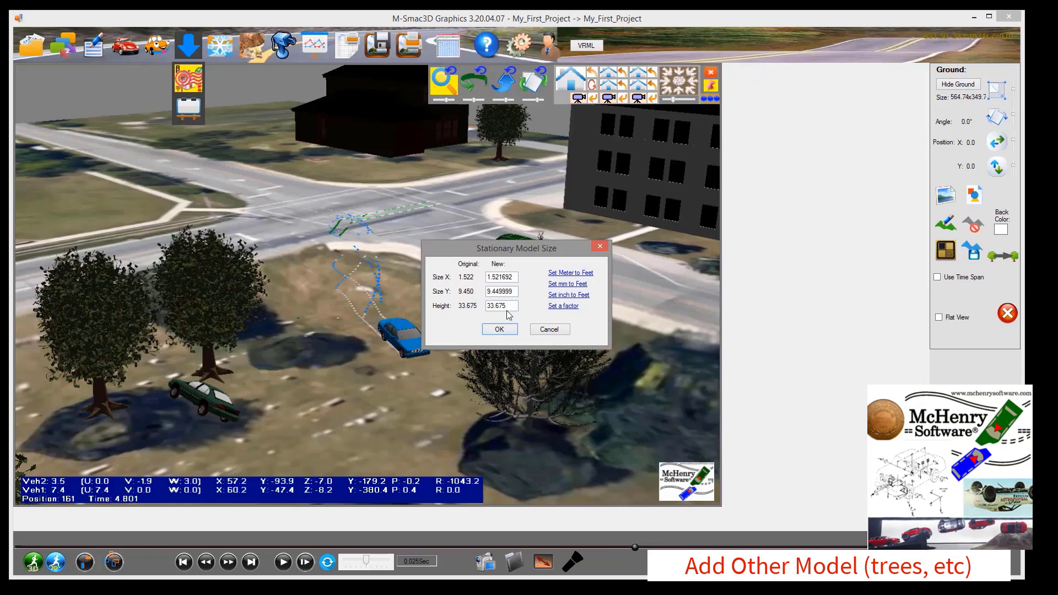
{"action": "left_click", "coordinate": [546, 329]}
Add the DXF model Tree_small.dxf from the Objects3D folder to the scene, converting its size from inches to feet.
{"action": "left_click", "coordinate": [190, 44]}
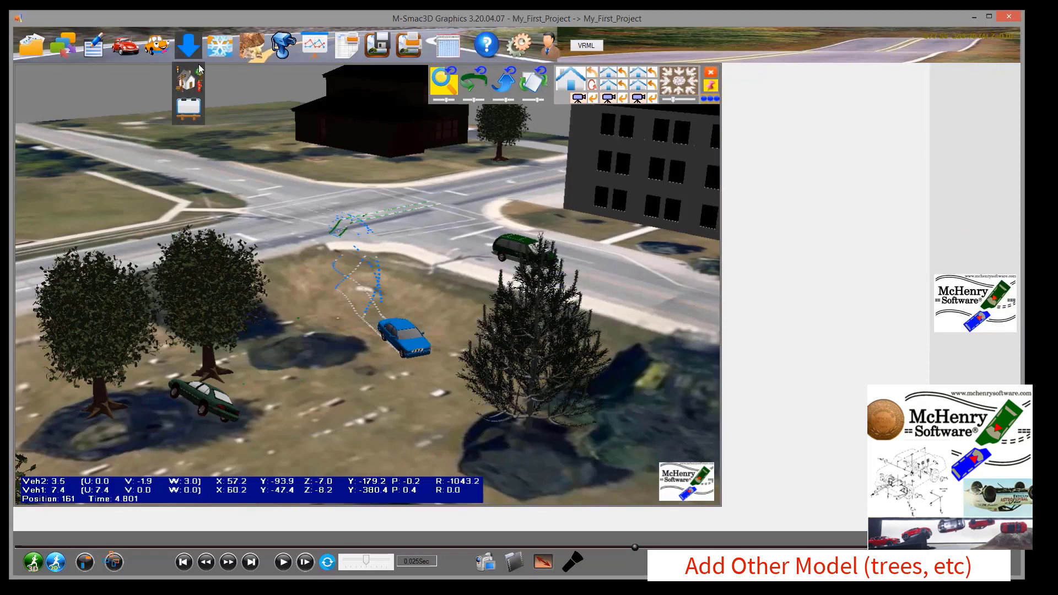
{"action": "left_click", "coordinate": [190, 77]}
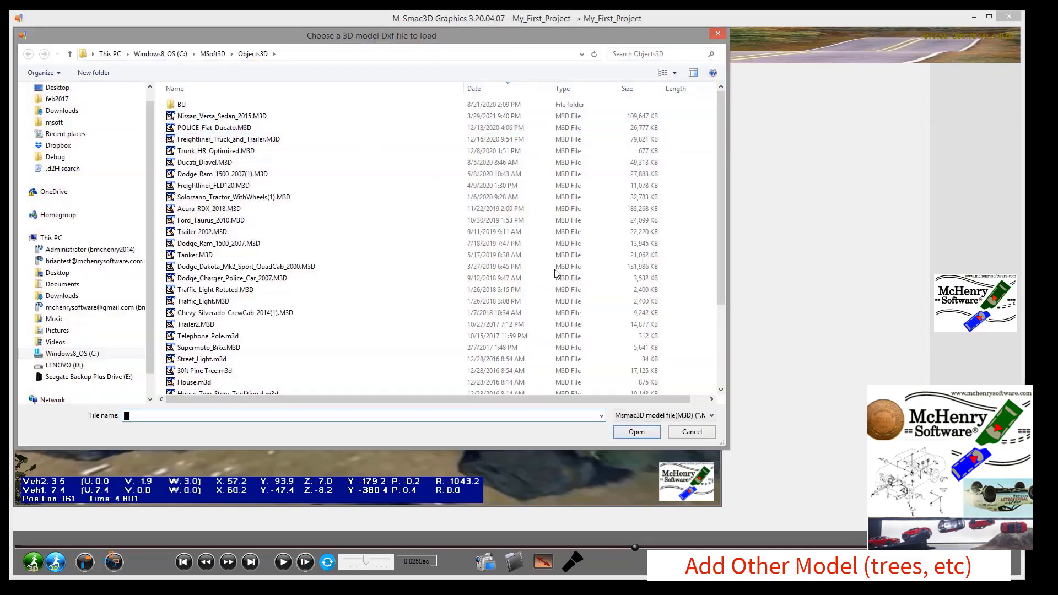
{"action": "left_click", "coordinate": [682, 415]}
{"action": "left_click", "coordinate": [673, 435]}
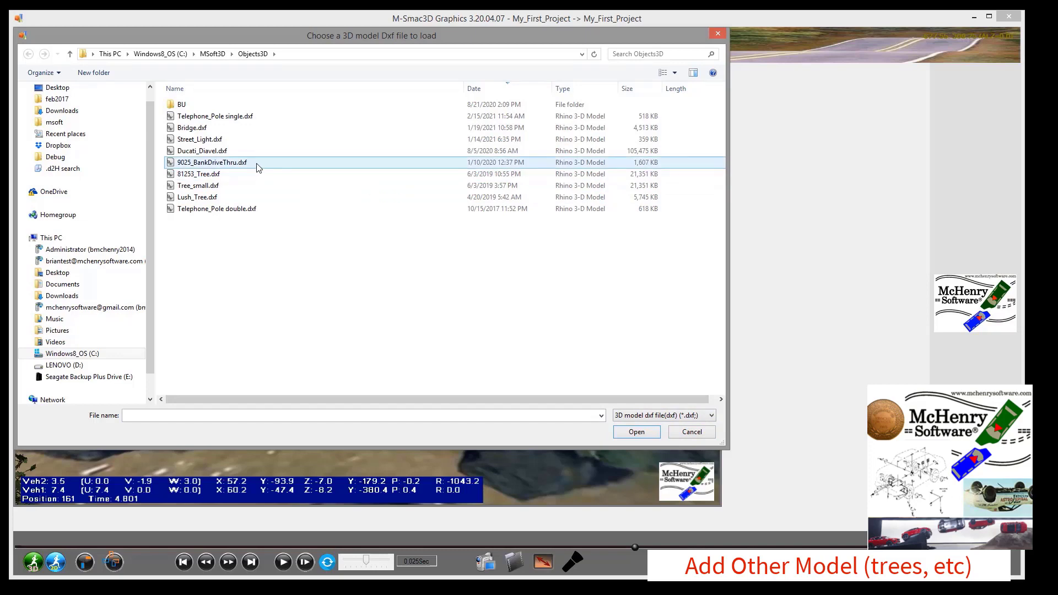
{"action": "left_click", "coordinate": [214, 188]}
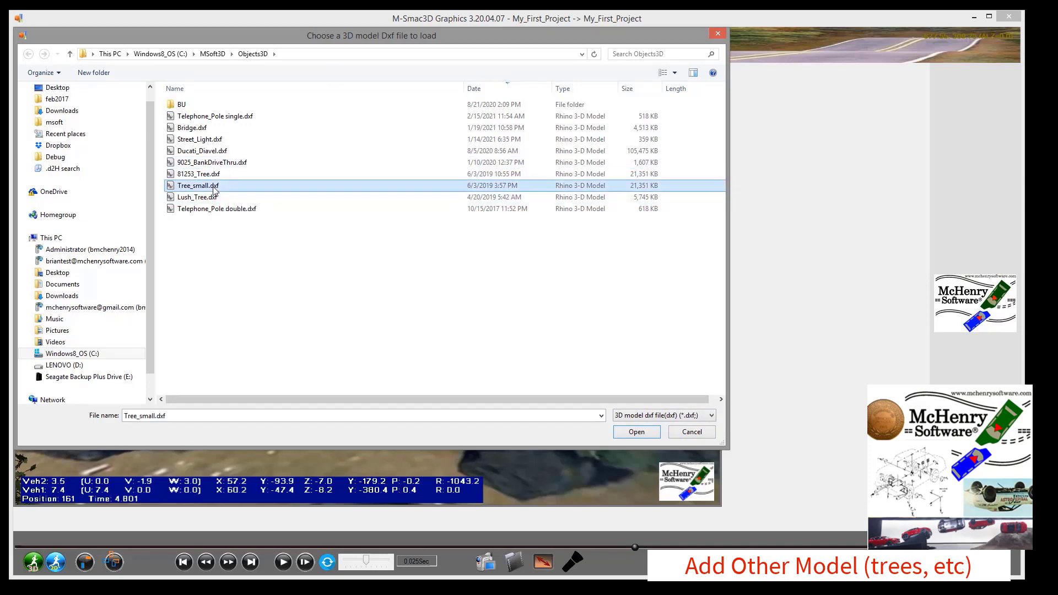
{"action": "left_click", "coordinate": [635, 432]}
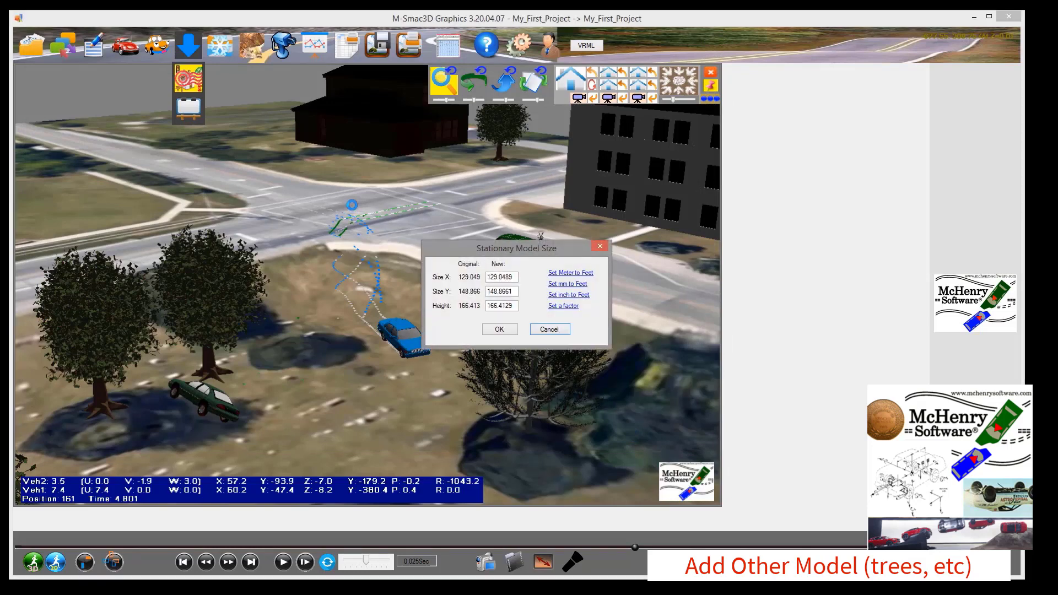
{"action": "left_click_drag", "start_coordinate": [509, 249], "coordinate": [346, 199]}
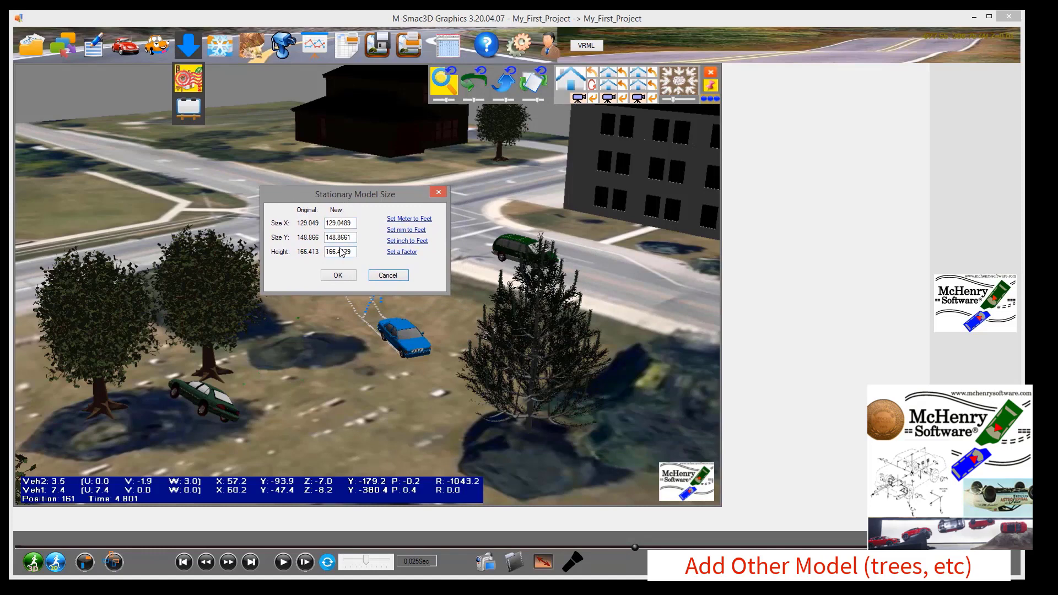
{"action": "left_click", "coordinate": [399, 243]}
{"action": "left_click", "coordinate": [337, 277]}
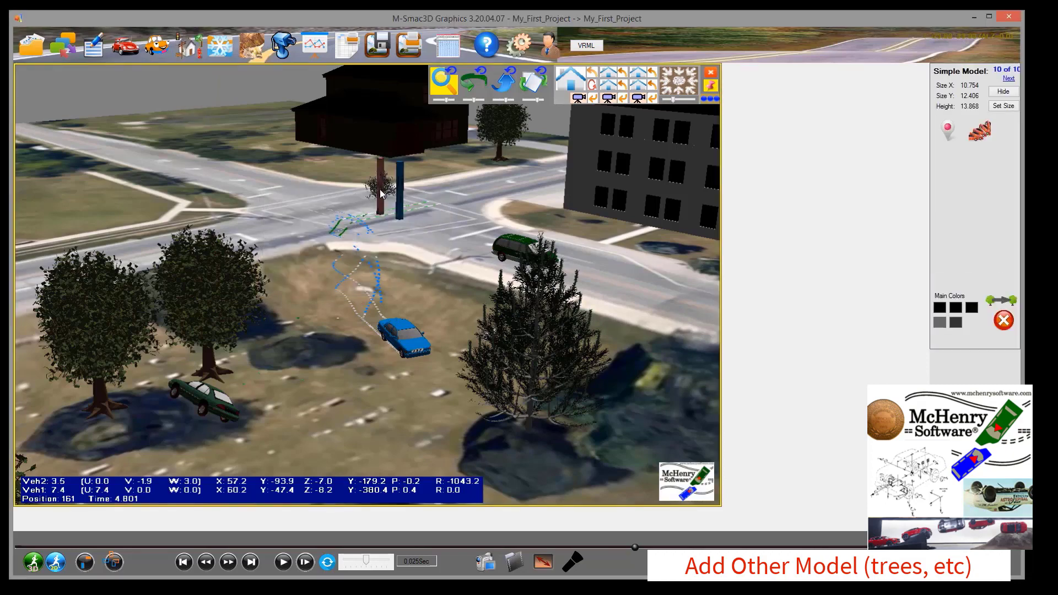
Move the newly added small tree from the intersection toward the blue sedan and delete it from the scene.
{"action": "scroll", "coordinate": [385, 192], "scroll_direction": "up", "scroll_amount": 3}
{"action": "scroll", "coordinate": [386, 197], "scroll_direction": "down", "scroll_amount": 3}
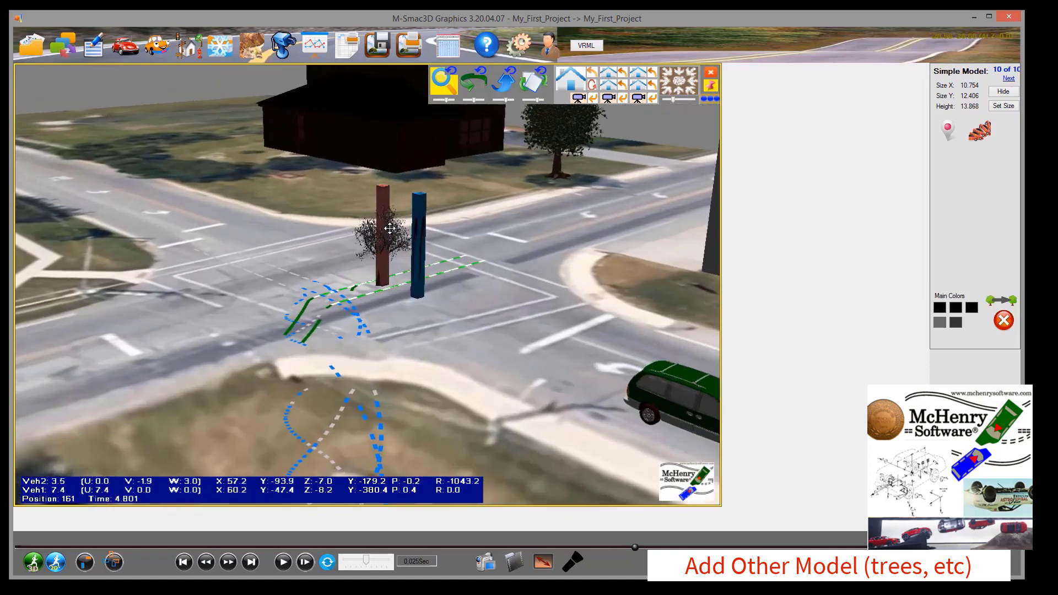
{"action": "left_click_drag", "start_coordinate": [374, 180], "coordinate": [328, 255]}
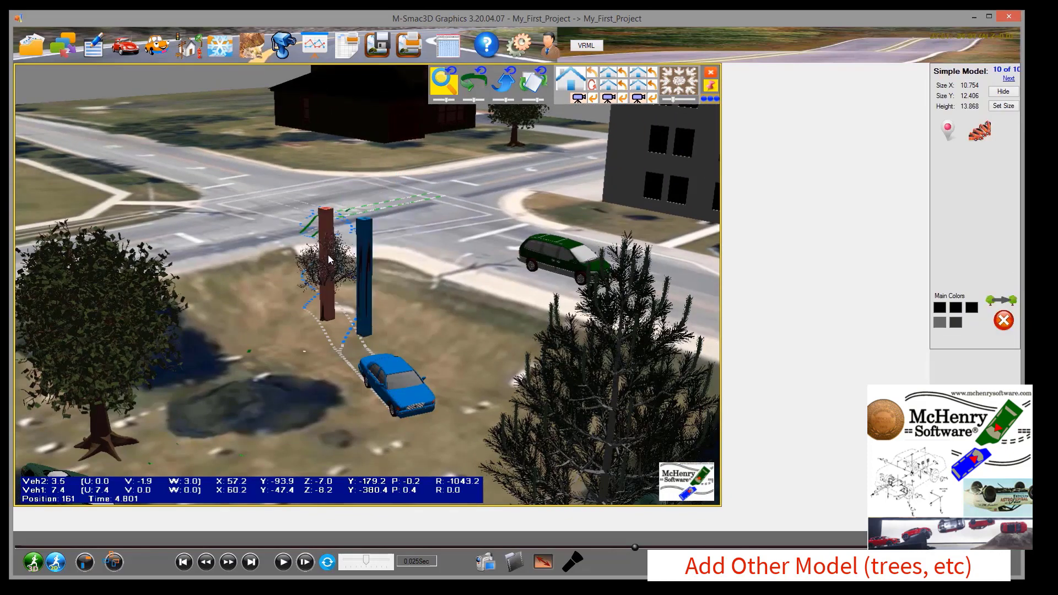
{"action": "left_click", "coordinate": [1003, 91]}
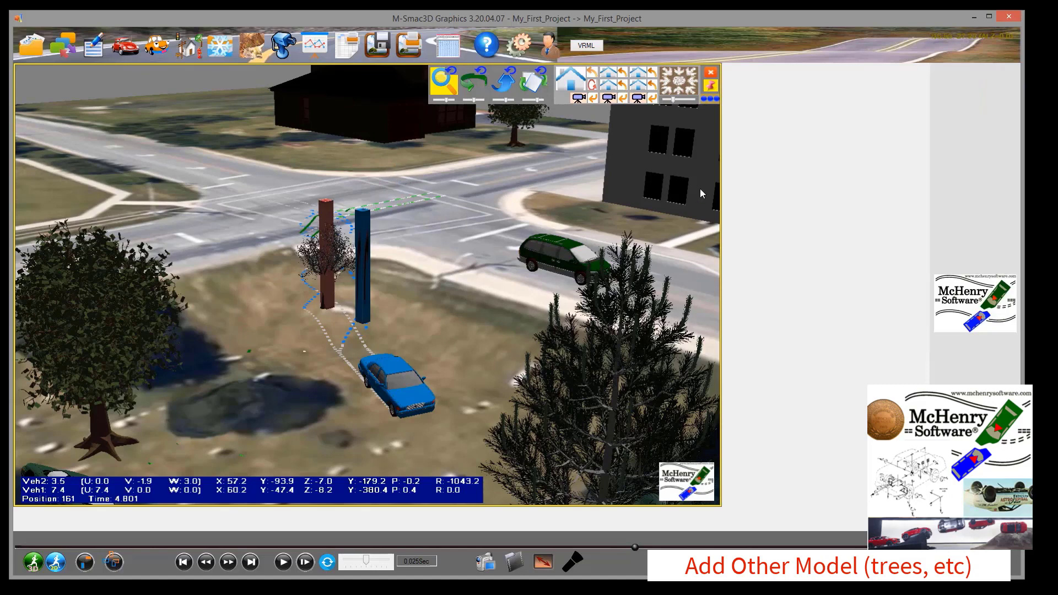
{"action": "left_click", "coordinate": [338, 254]}
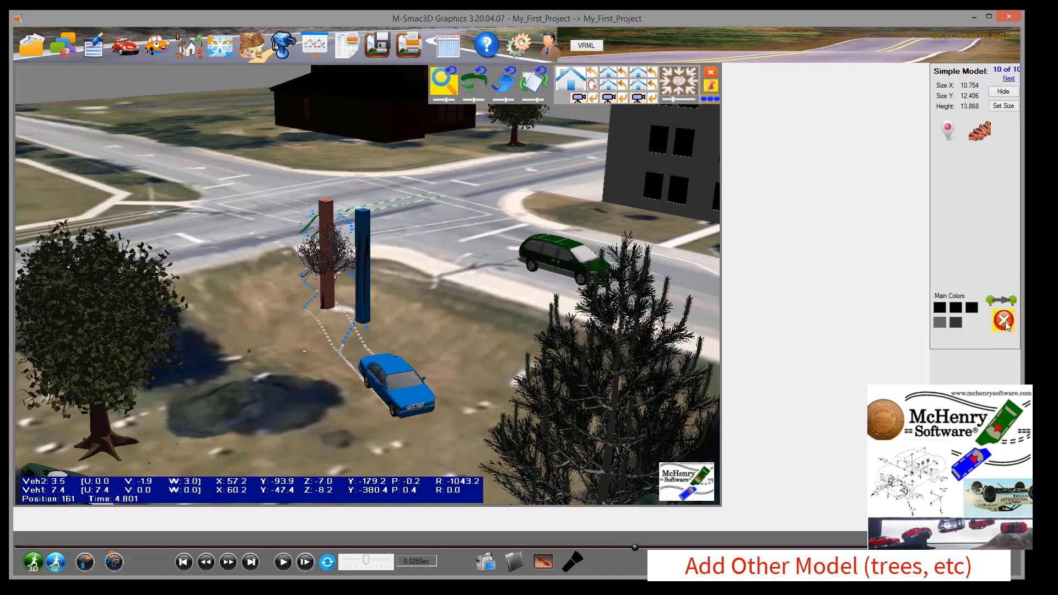
{"action": "left_click", "coordinate": [1003, 321]}
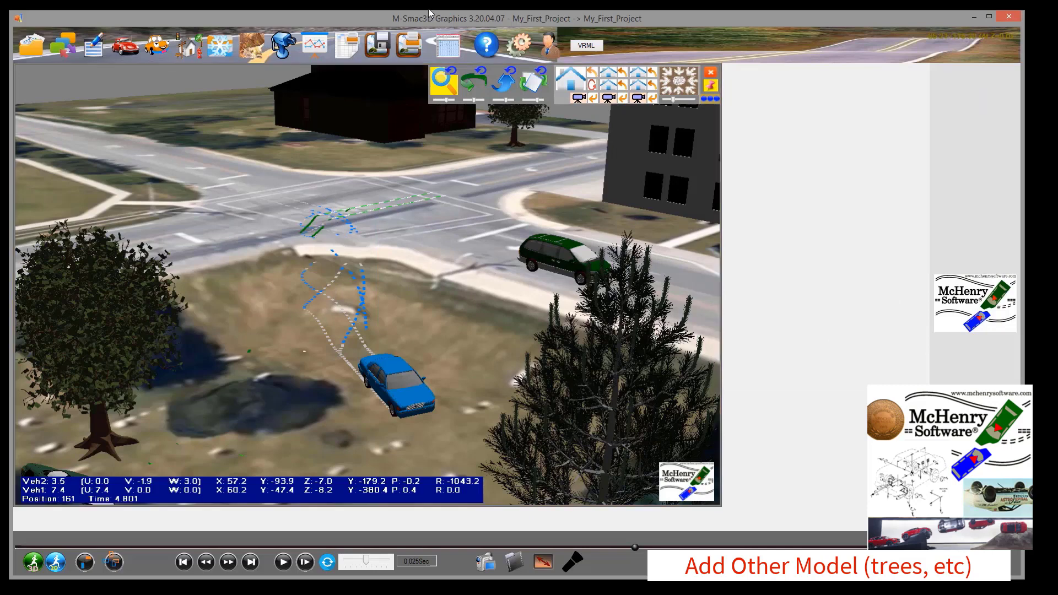
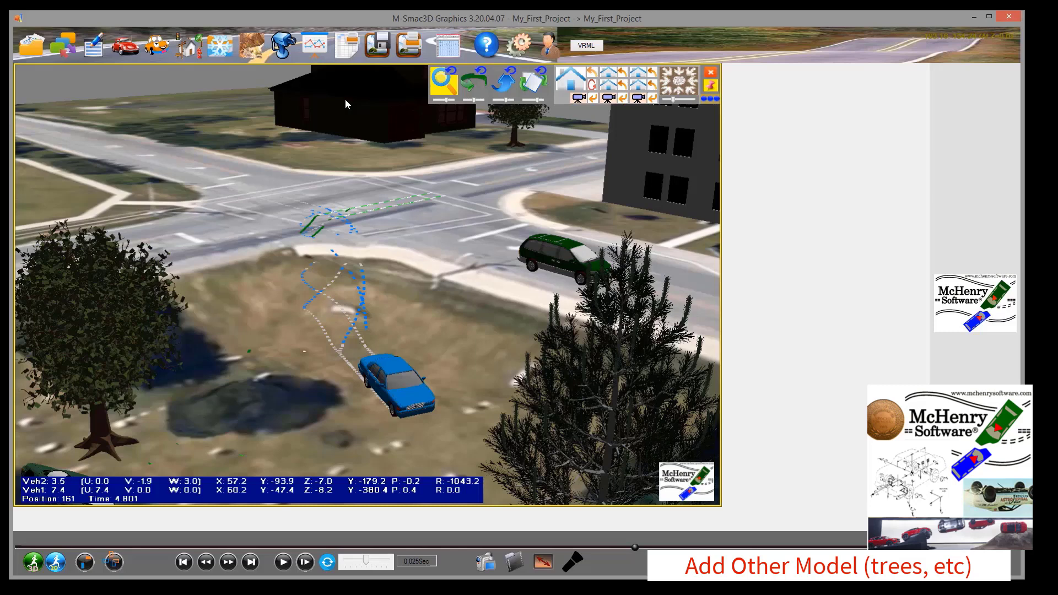
Add a billboard using 2018-01-25_17-05-00.jpg from the Images\Brooksville folder, with its width set to 250.
{"action": "left_click", "coordinate": [193, 53]}
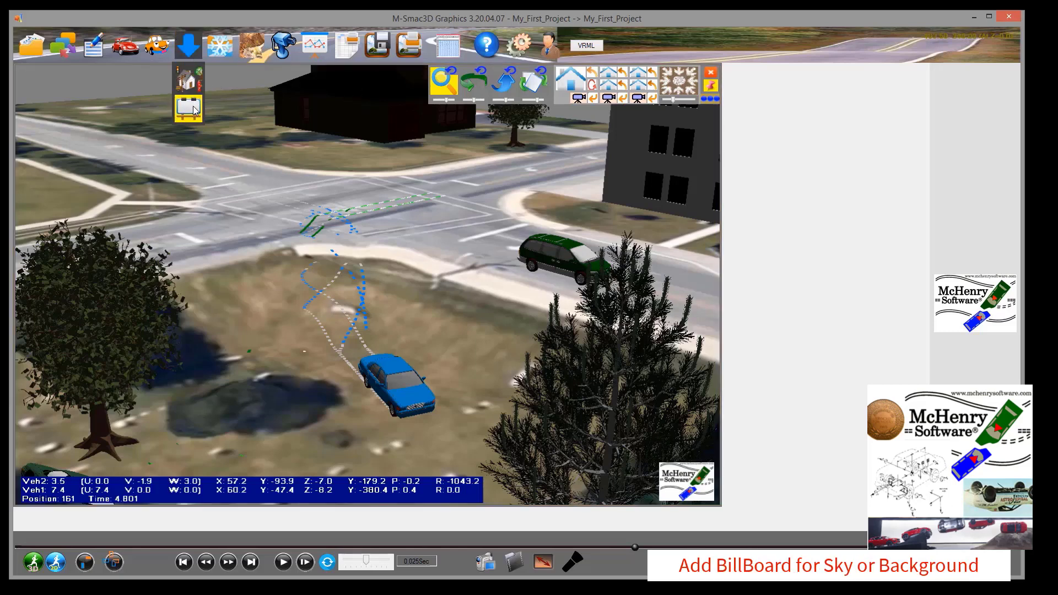
{"action": "left_click", "coordinate": [194, 110]}
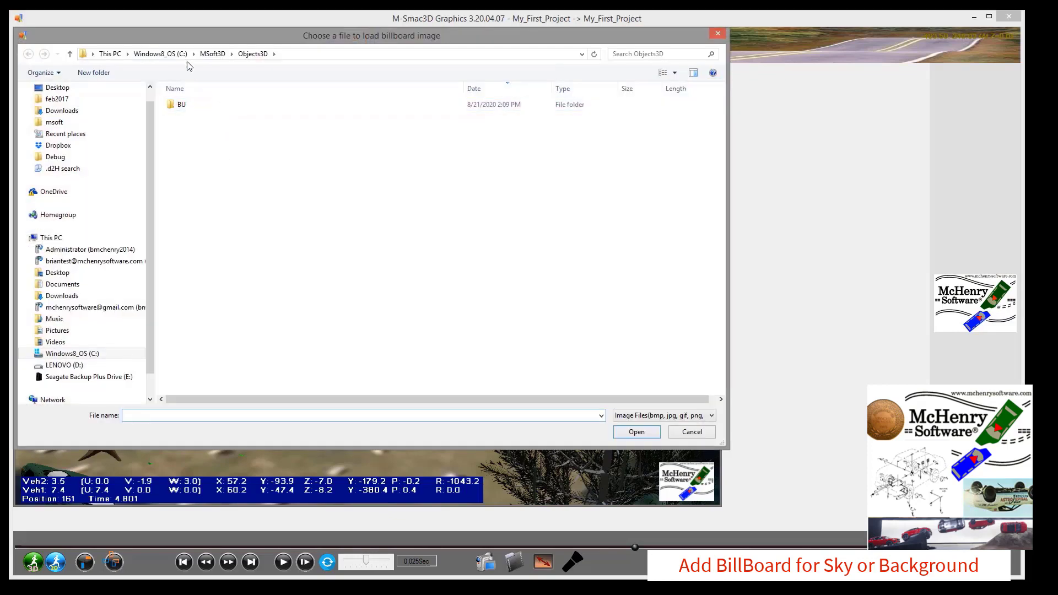
{"action": "left_click", "coordinate": [213, 53]}
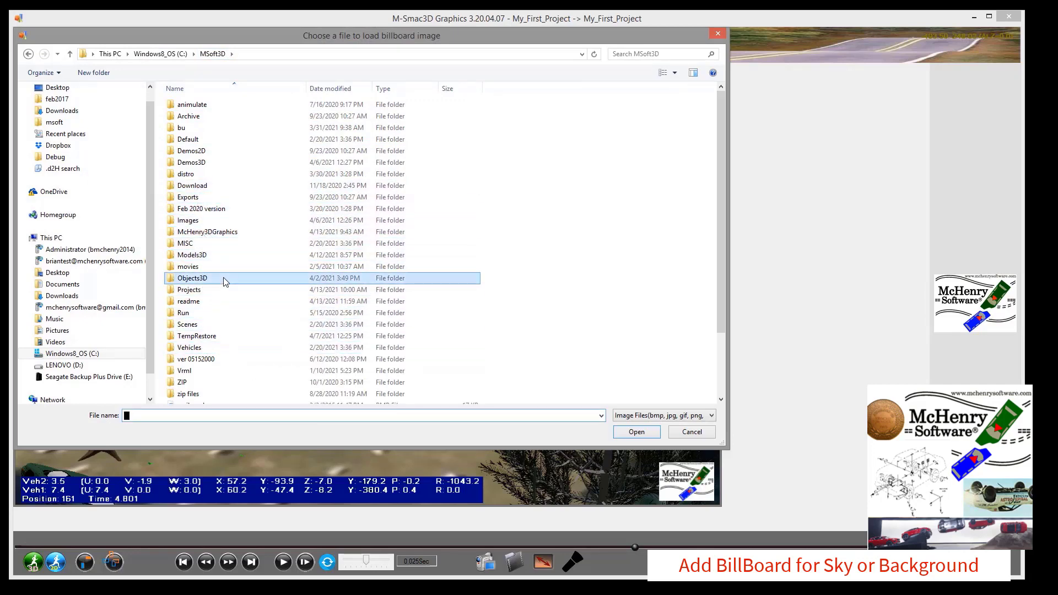
{"action": "double_click", "coordinate": [182, 220]}
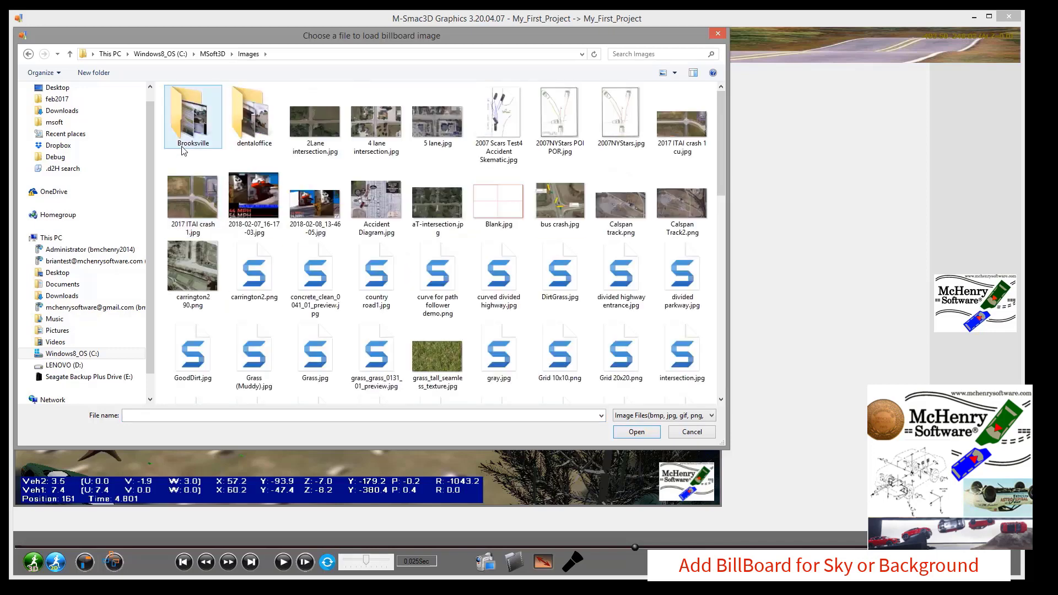
{"action": "double_click", "coordinate": [186, 124]}
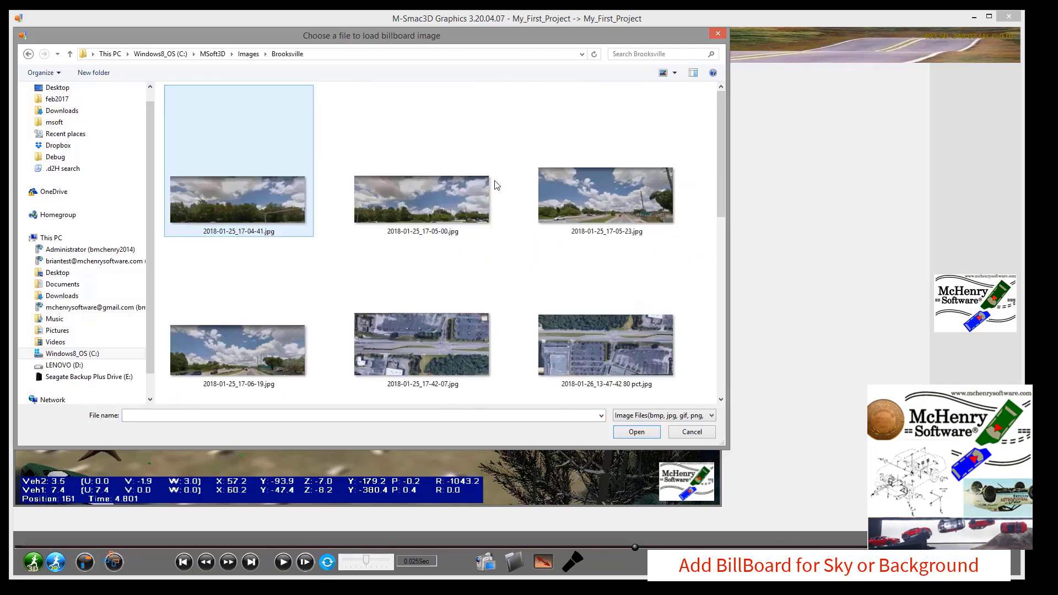
{"action": "double_click", "coordinate": [421, 206]}
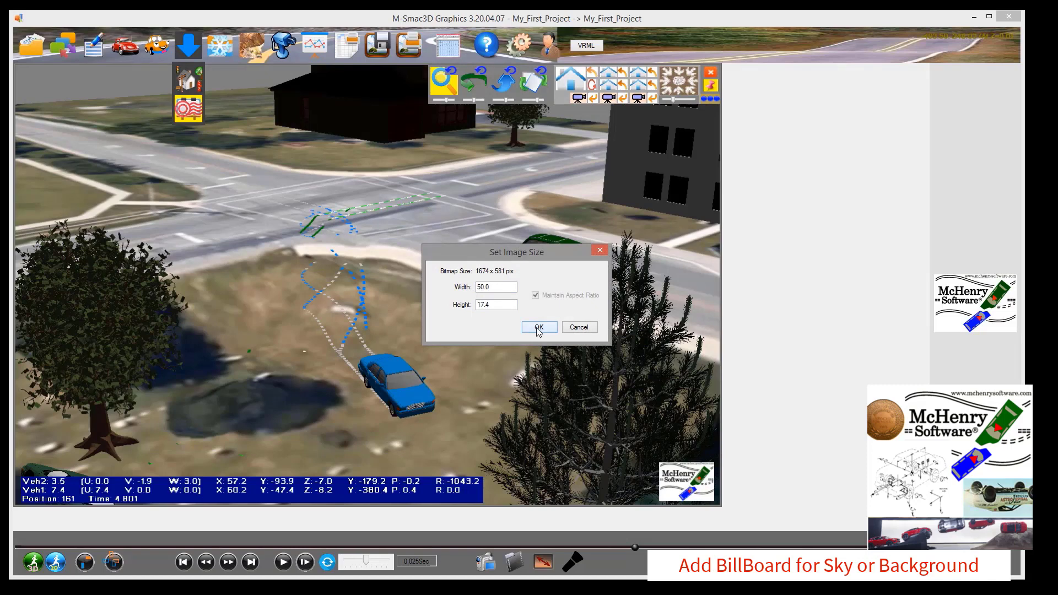
{"action": "left_click_drag", "start_coordinate": [515, 287], "coordinate": [423, 270]}
{"action": "type", "text": "250"}
{"action": "key", "text": "Return"}
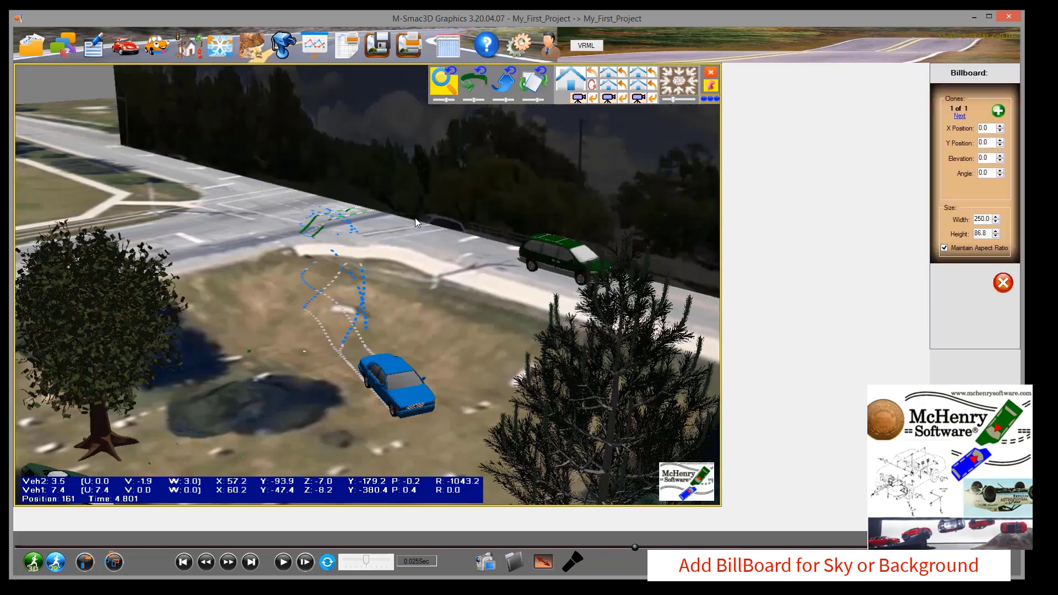
Select the billboard in the scene and set its Y position to 200.
{"action": "scroll", "coordinate": [459, 208], "scroll_direction": "down", "scroll_amount": 5}
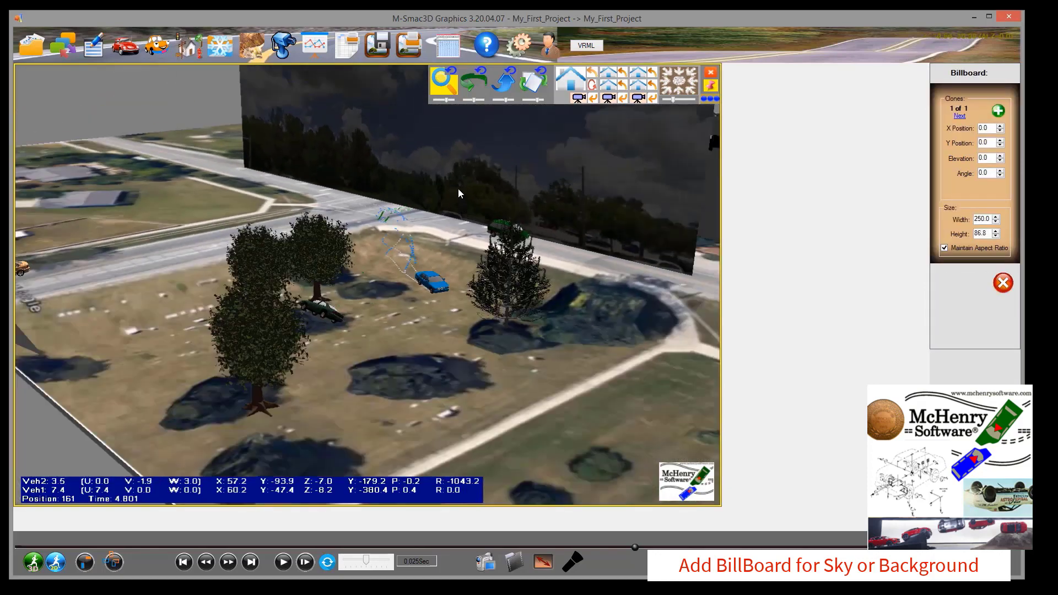
{"action": "scroll", "coordinate": [428, 193], "scroll_direction": "up", "scroll_amount": 3}
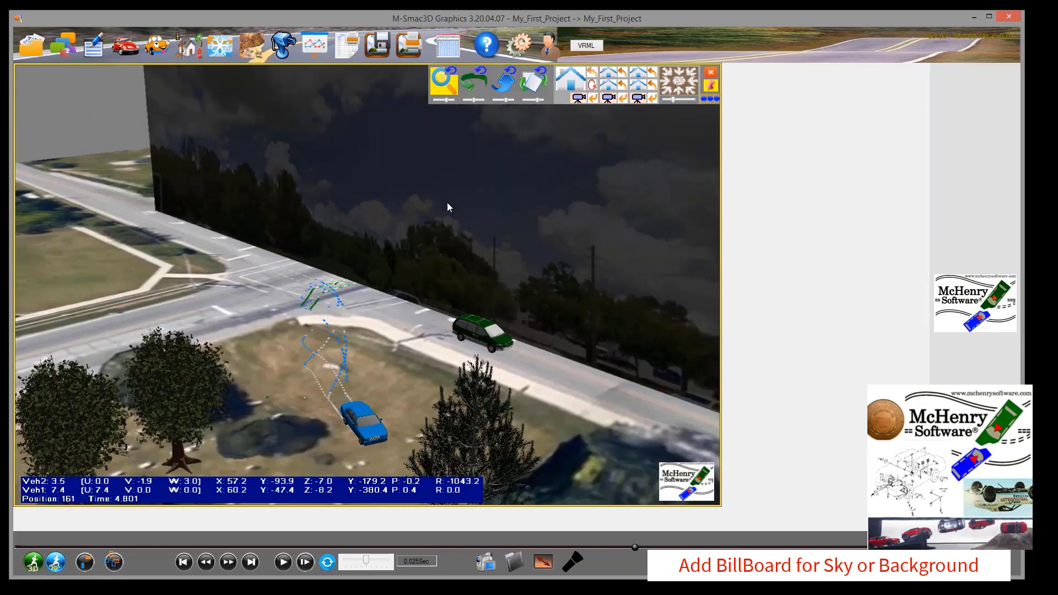
{"action": "left_click", "coordinate": [448, 207]}
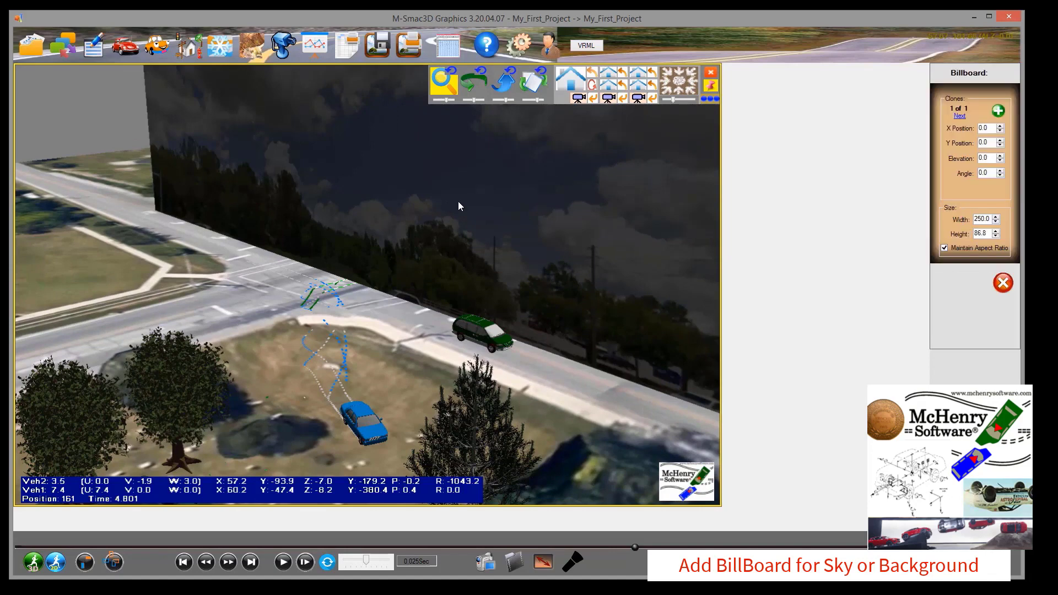
{"action": "left_click", "coordinate": [1000, 140]}
{"action": "left_click", "coordinate": [1000, 140]}
{"action": "left_click", "coordinate": [999, 140]}
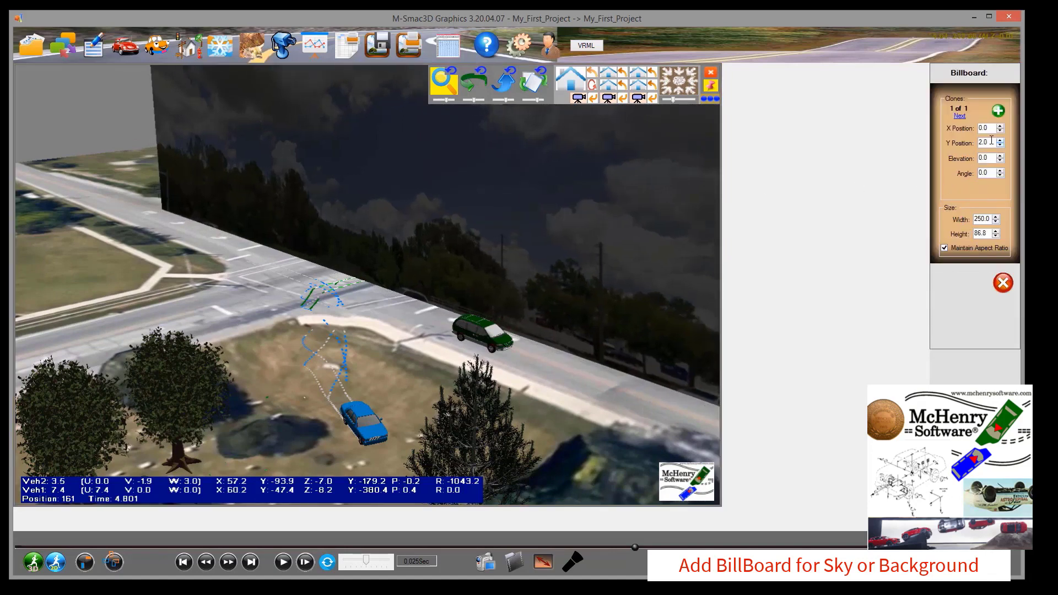
{"action": "left_click_drag", "start_coordinate": [991, 143], "coordinate": [946, 141]}
{"action": "key", "text": "Return"}
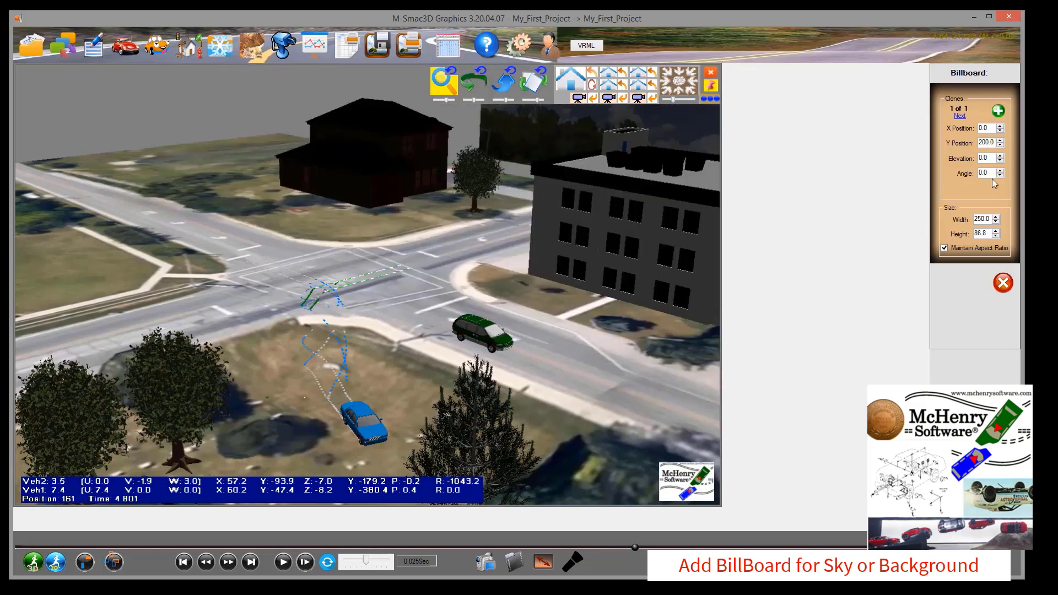
Set the billboard's X position to -100 and its Y position to 100.
{"action": "left_click", "coordinate": [1001, 126]}
{"action": "left_click", "coordinate": [1000, 127]}
{"action": "left_click", "coordinate": [1001, 127]}
{"action": "left_click_drag", "start_coordinate": [992, 129], "coordinate": [931, 128]}
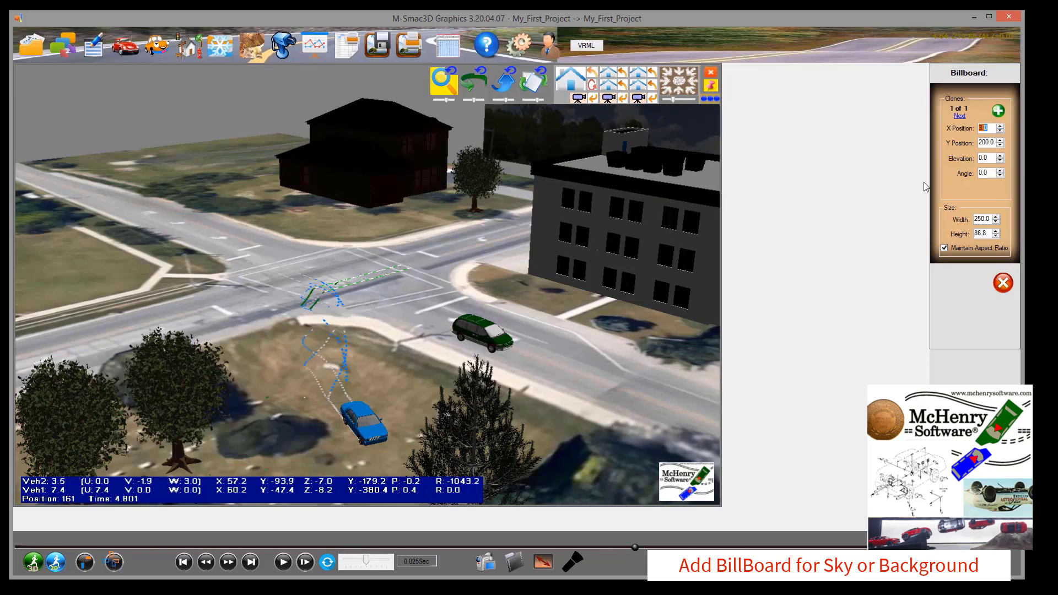
{"action": "type", "text": "100"}
{"action": "key", "text": "Return"}
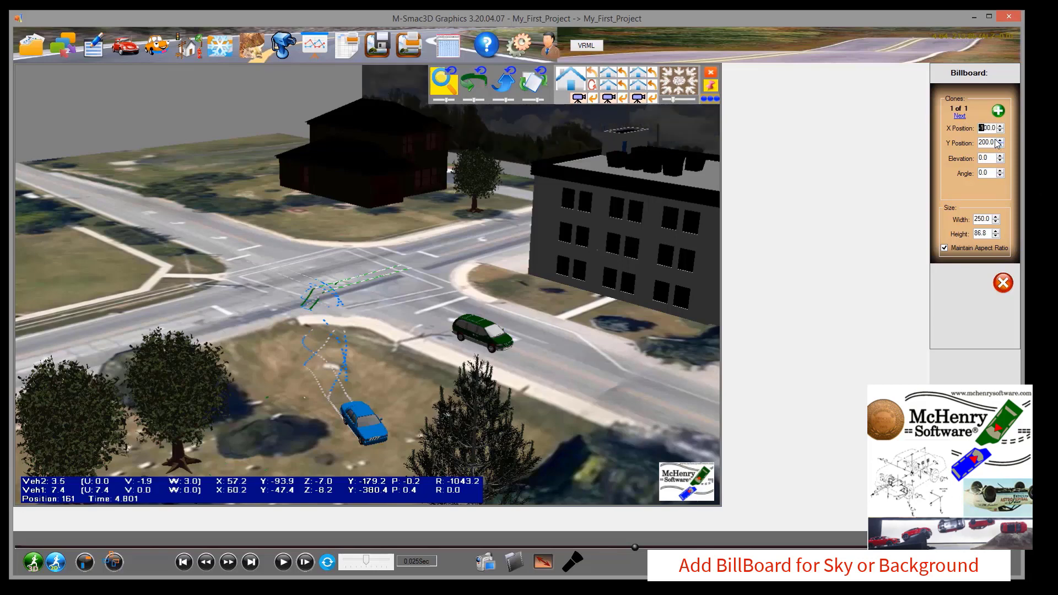
{"action": "left_click_drag", "start_coordinate": [992, 142], "coordinate": [912, 146]}
{"action": "type", "text": "100"}
{"action": "key", "text": "Return"}
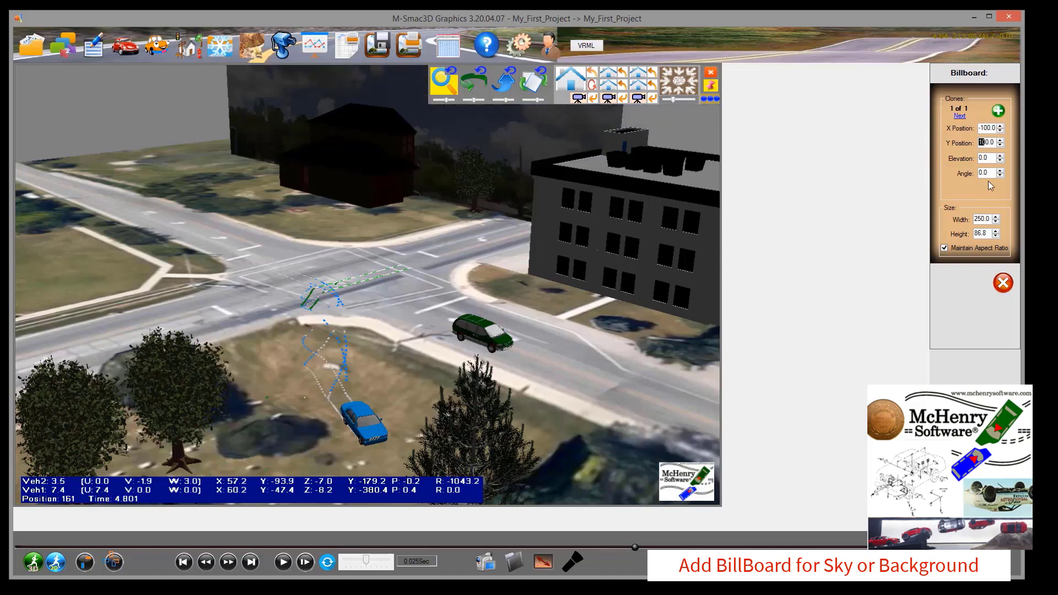
Rotate the billboard to an angle of 7.
{"action": "left_click", "coordinate": [1000, 171]}
{"action": "left_click", "coordinate": [999, 171]}
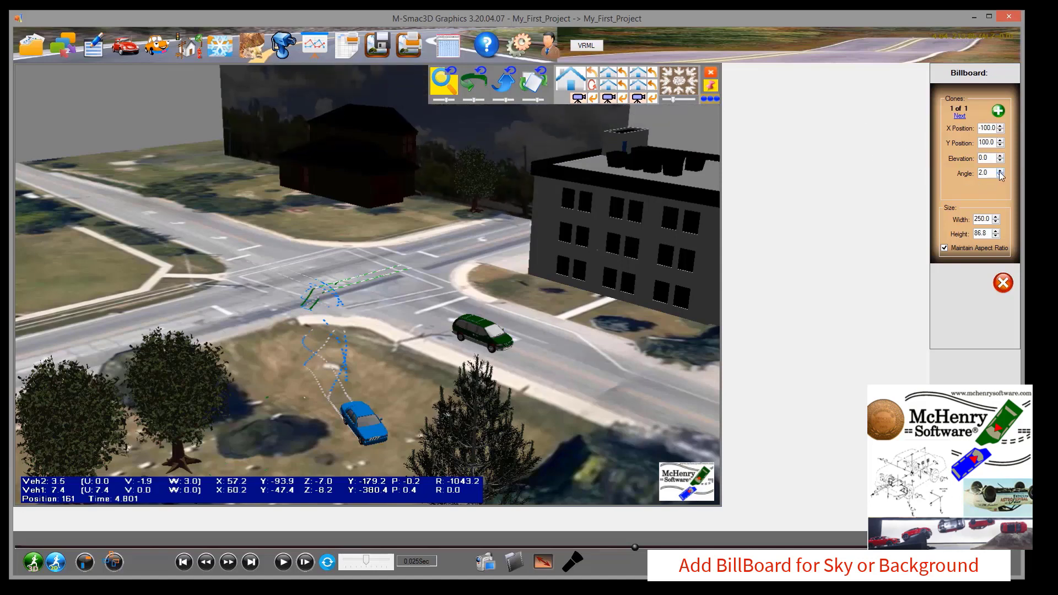
{"action": "left_click", "coordinate": [999, 171]}
{"action": "left_click", "coordinate": [999, 171]}
{"action": "left_click", "coordinate": [1000, 171]}
{"action": "left_click", "coordinate": [1000, 171]}
{"action": "left_click", "coordinate": [1000, 171]}
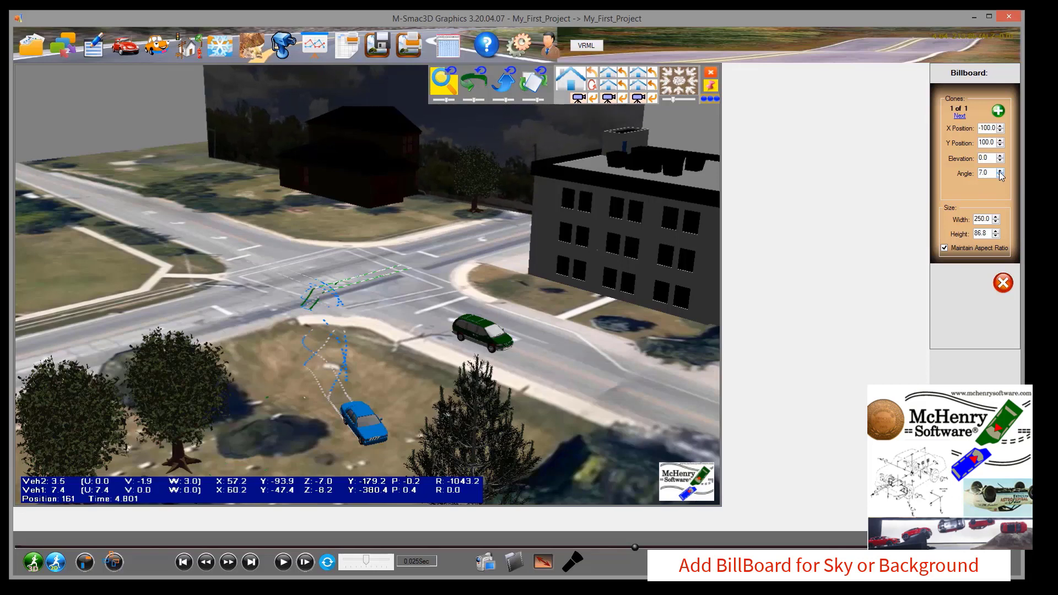
Rotate the billboard to an angle of 32.
{"action": "left_click", "coordinate": [1000, 171]}
{"action": "left_click", "coordinate": [1000, 170]}
{"action": "left_click", "coordinate": [1000, 171]}
{"action": "left_click", "coordinate": [1000, 171]}
{"action": "left_click", "coordinate": [1000, 171]}
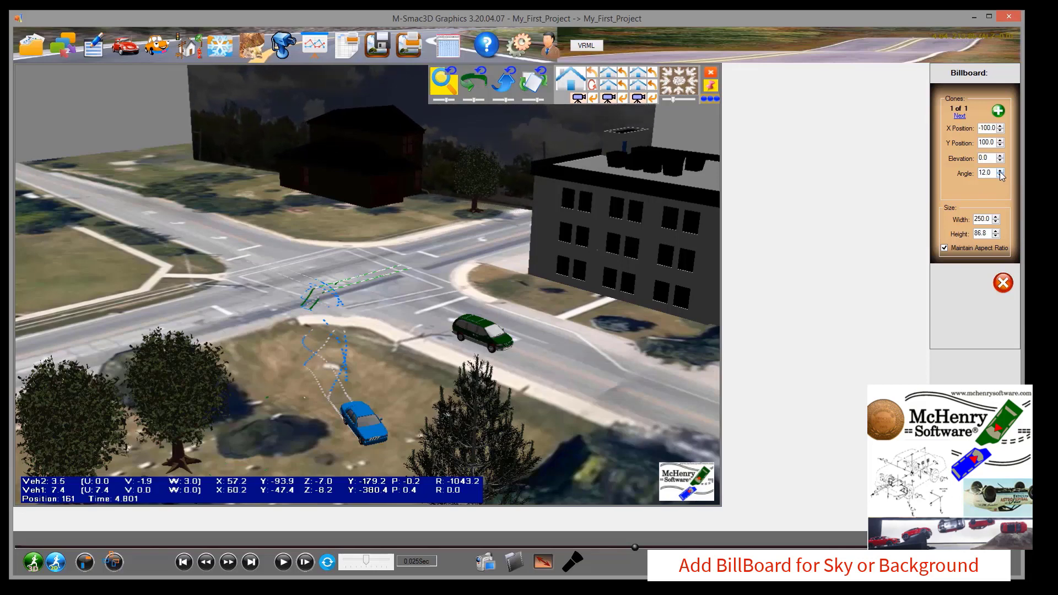
{"action": "left_click", "coordinate": [999, 171]}
{"action": "left_click", "coordinate": [1000, 171]}
{"action": "left_click", "coordinate": [1000, 171]}
{"action": "left_click", "coordinate": [999, 171]}
{"action": "left_click", "coordinate": [1000, 171]}
{"action": "left_click", "coordinate": [1000, 171]}
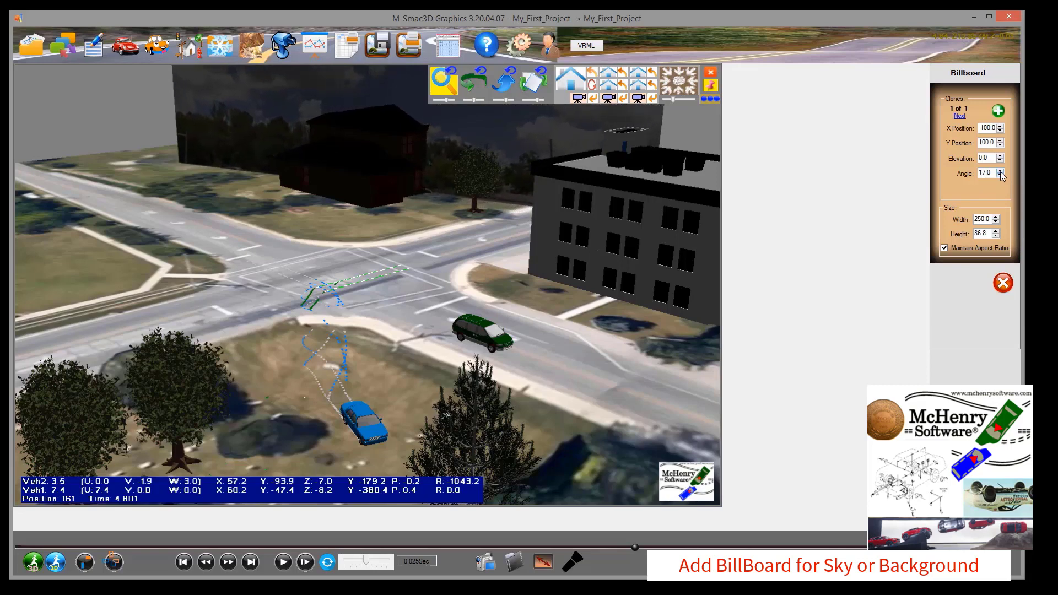
{"action": "left_click", "coordinate": [1000, 171]}
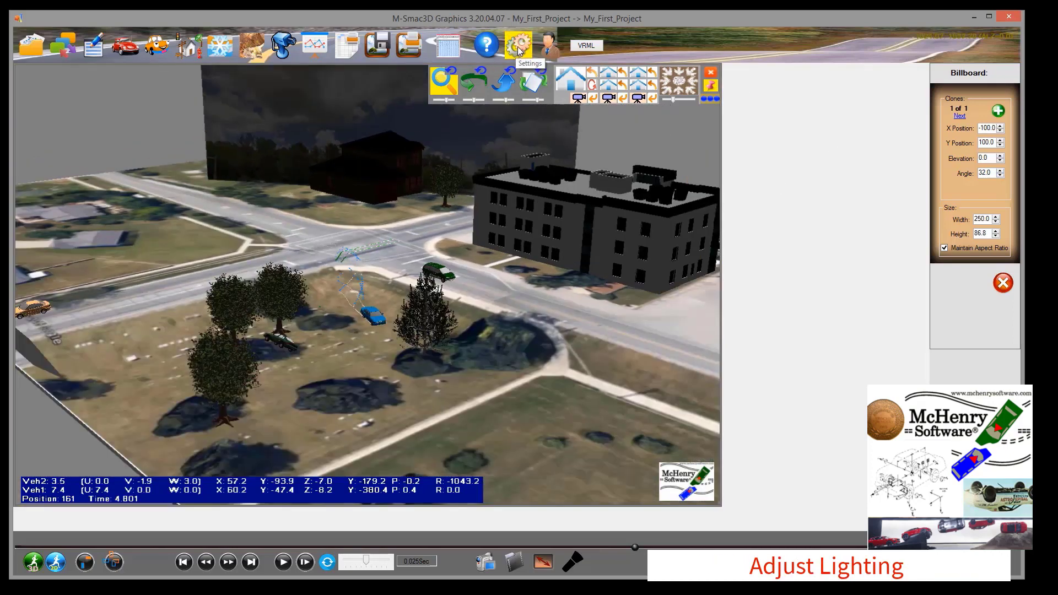
Adjust the scene lighting by setting the sun's vertical angle to 39° and its horizontal angle to 259°.
{"action": "left_click", "coordinate": [518, 48]}
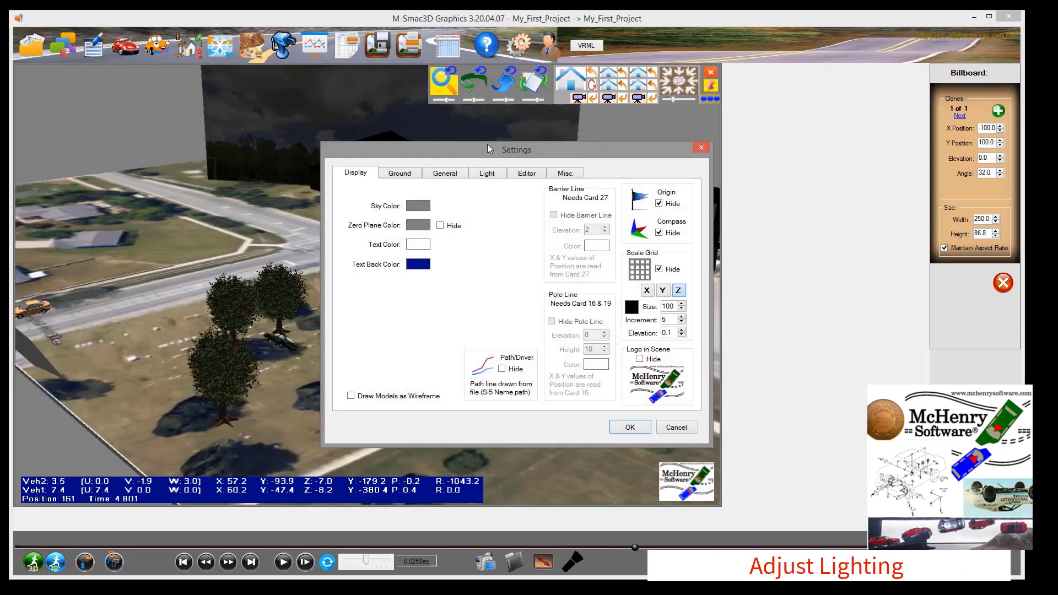
{"action": "left_click", "coordinate": [488, 173]}
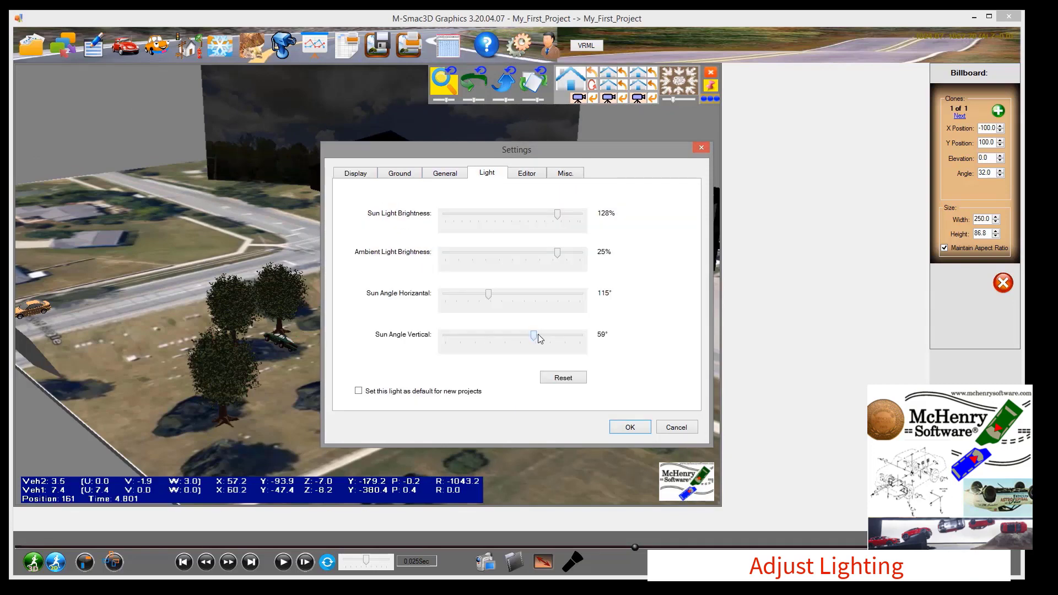
{"action": "left_click_drag", "start_coordinate": [565, 339], "coordinate": [507, 338]}
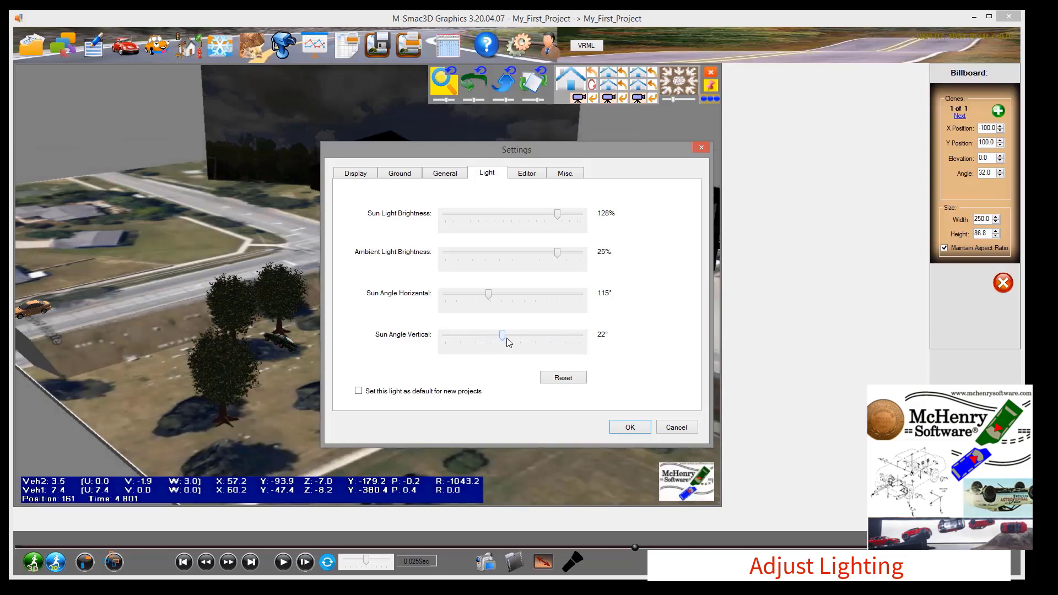
{"action": "left_click_drag", "start_coordinate": [508, 294], "coordinate": [541, 295]}
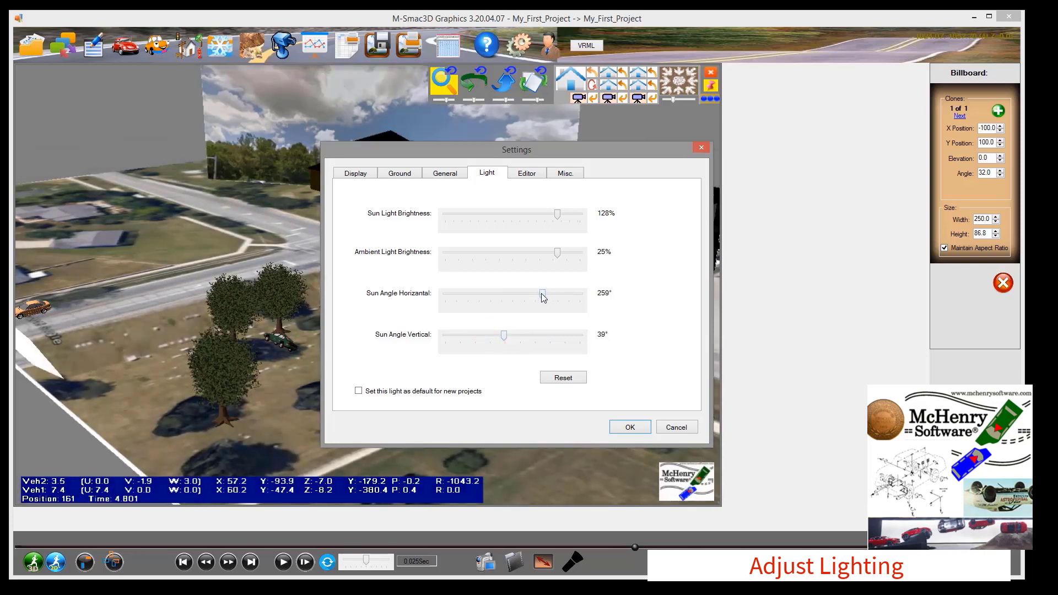
{"action": "left_click", "coordinate": [628, 426]}
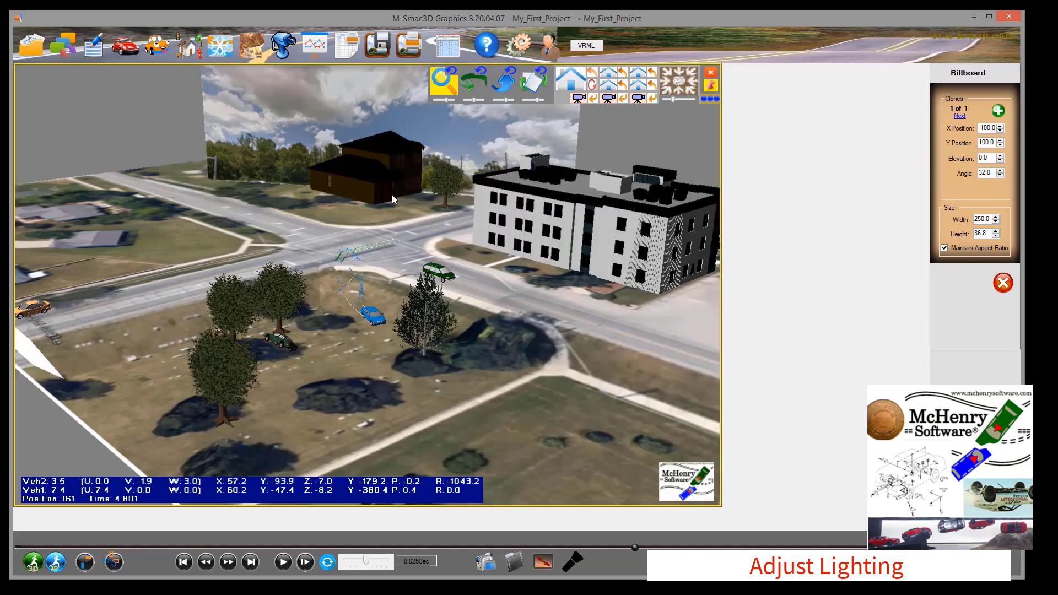
Enlarge the sky billboard by entering a width of 500 with its aspect ratio maintained.
{"action": "left_click", "coordinate": [504, 82]}
{"action": "scroll", "coordinate": [390, 266], "scroll_direction": "down", "scroll_amount": 5}
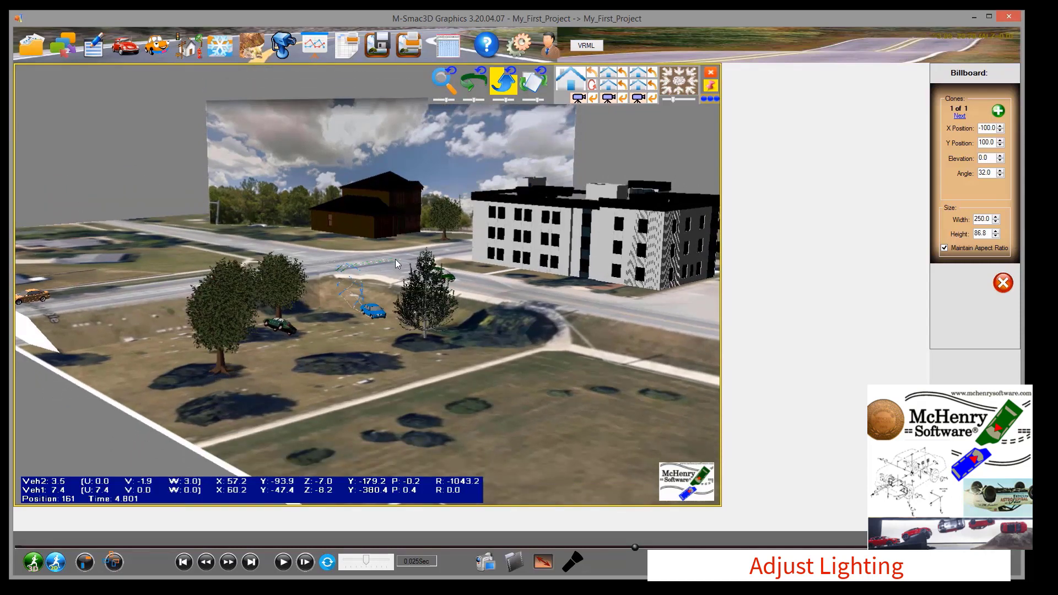
{"action": "left_click", "coordinate": [994, 221]}
{"action": "double_click", "coordinate": [992, 216]}
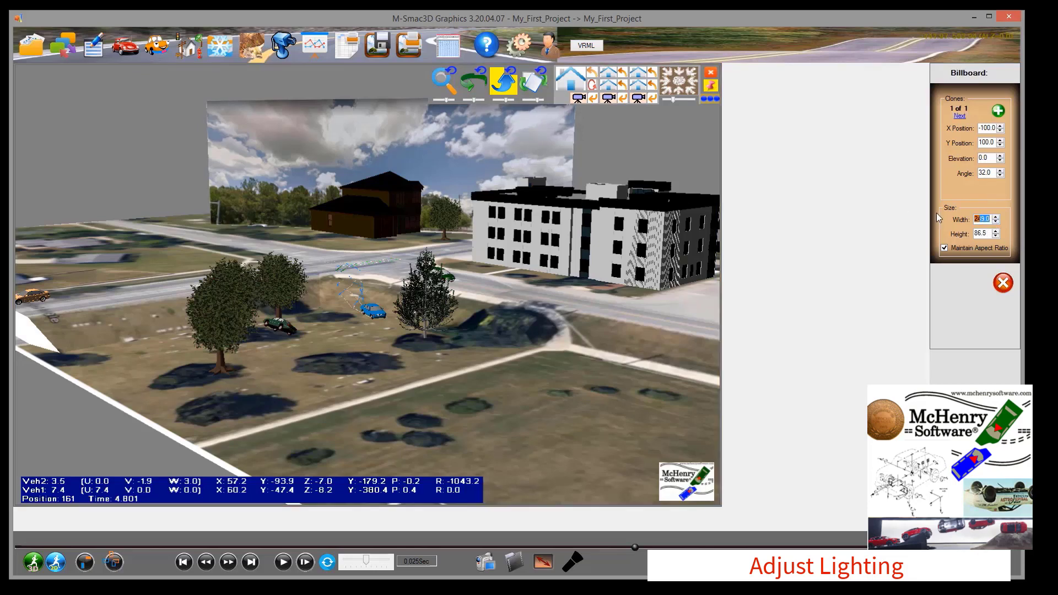
{"action": "type", "text": "500"}
{"action": "key", "text": "Return"}
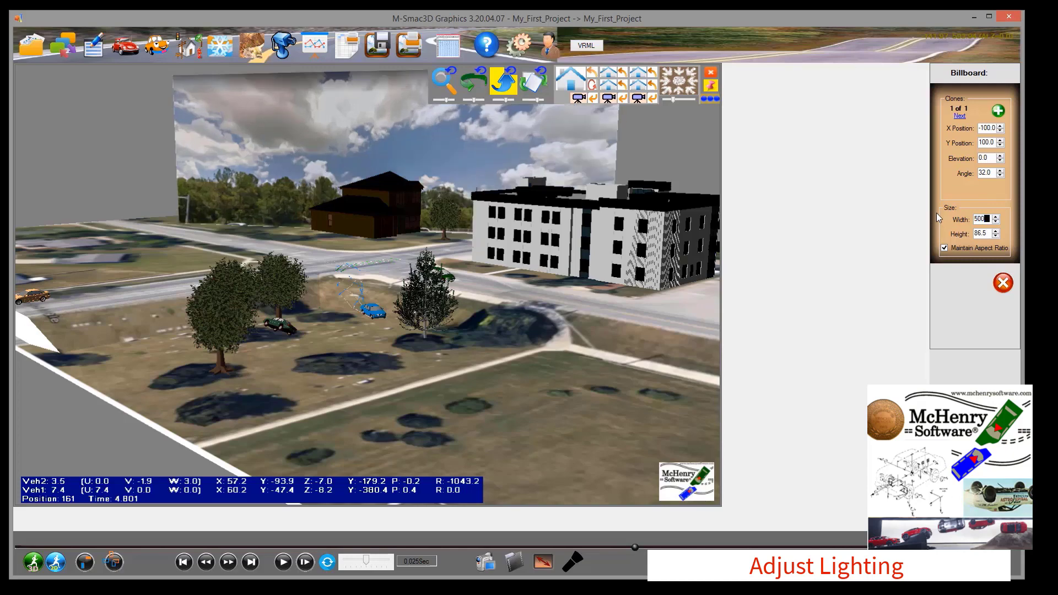
Play the simulation from a ground-level view with the billboard as background, and pause it after the vehicles' impact.
{"action": "scroll", "coordinate": [429, 156], "scroll_direction": "down", "scroll_amount": 3}
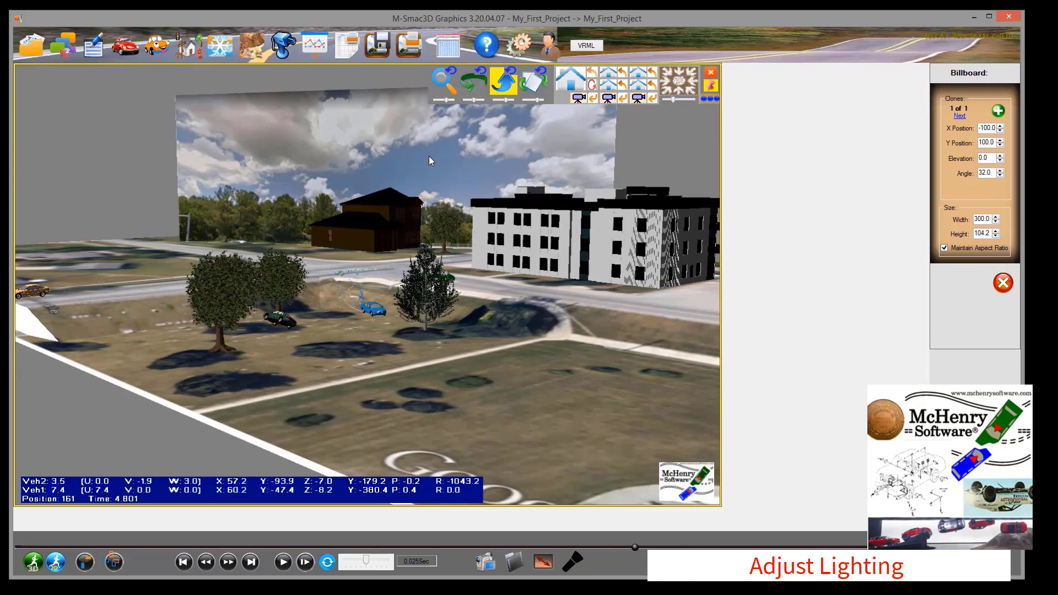
{"action": "left_click_drag", "start_coordinate": [428, 157], "coordinate": [429, 159]}
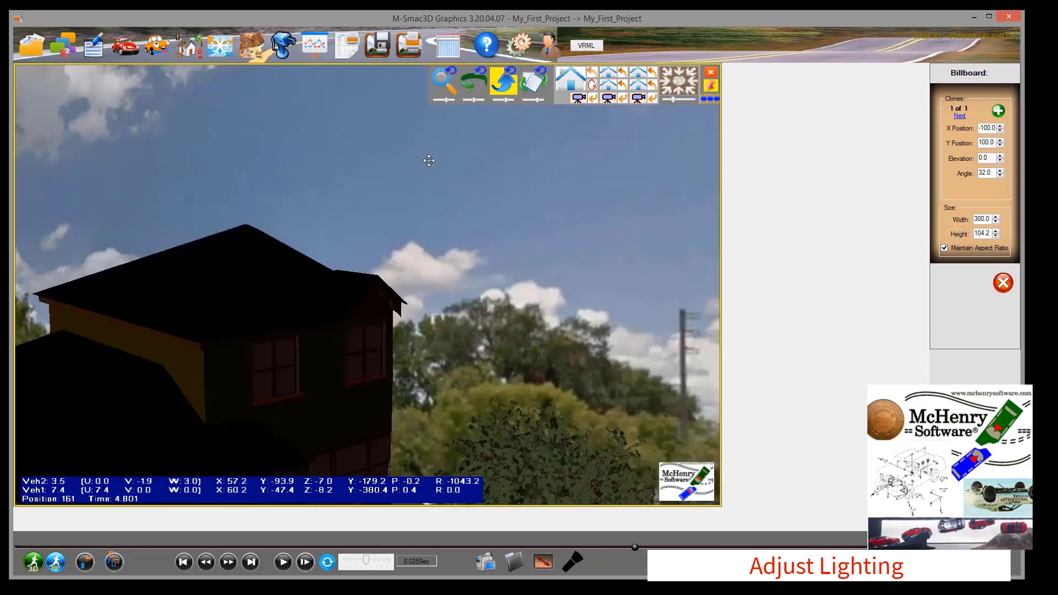
{"action": "left_click", "coordinate": [573, 81]}
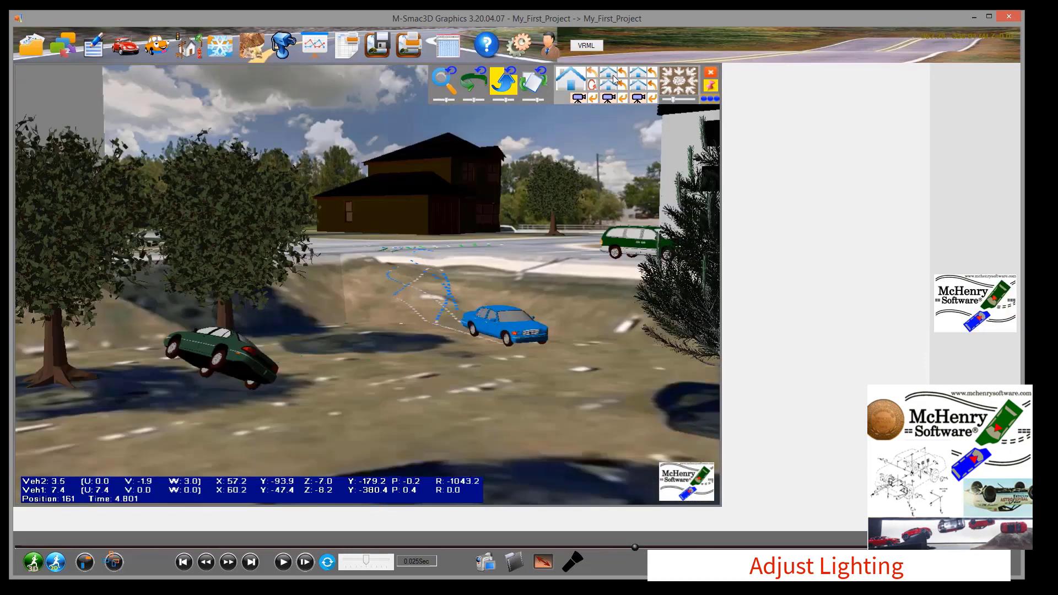
{"action": "mouse_move", "coordinate": [517, 210]}
{"action": "left_mouse_down"}
{"action": "mouse_move", "coordinate": [505, 220]}
{"action": "mouse_move", "coordinate": [525, 220]}
{"action": "left_mouse_up"}
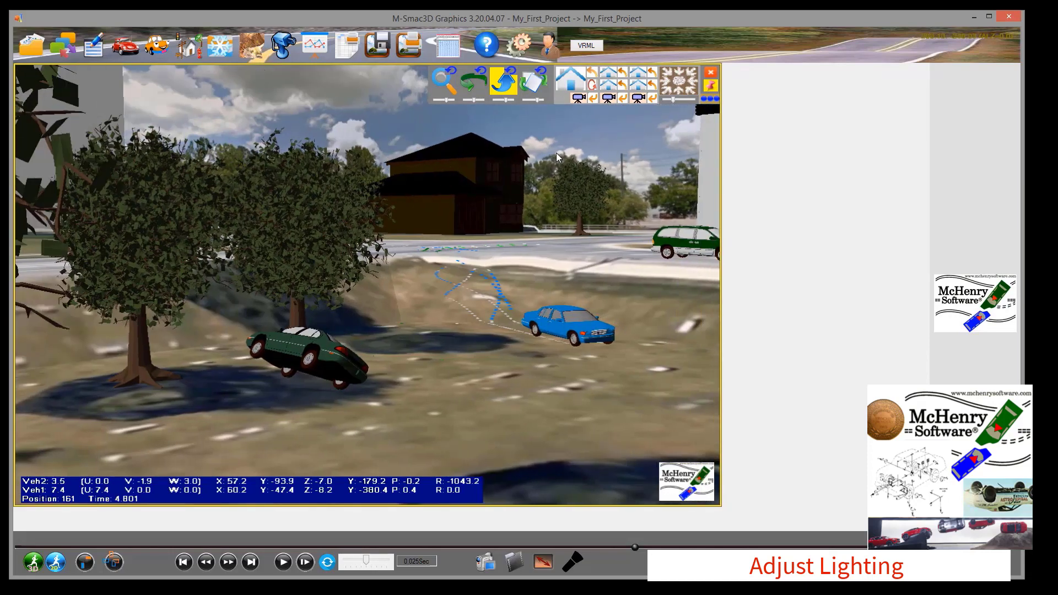
{"action": "scroll", "coordinate": [556, 154], "scroll_direction": "up", "scroll_amount": 1}
{"action": "left_click", "coordinate": [482, 85]}
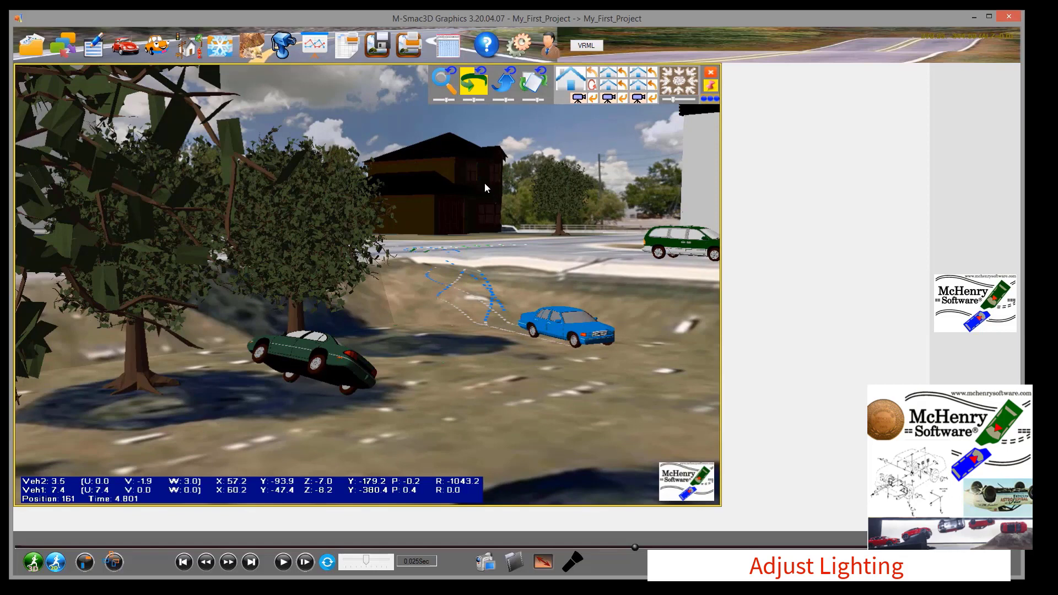
{"action": "left_click", "coordinate": [284, 562]}
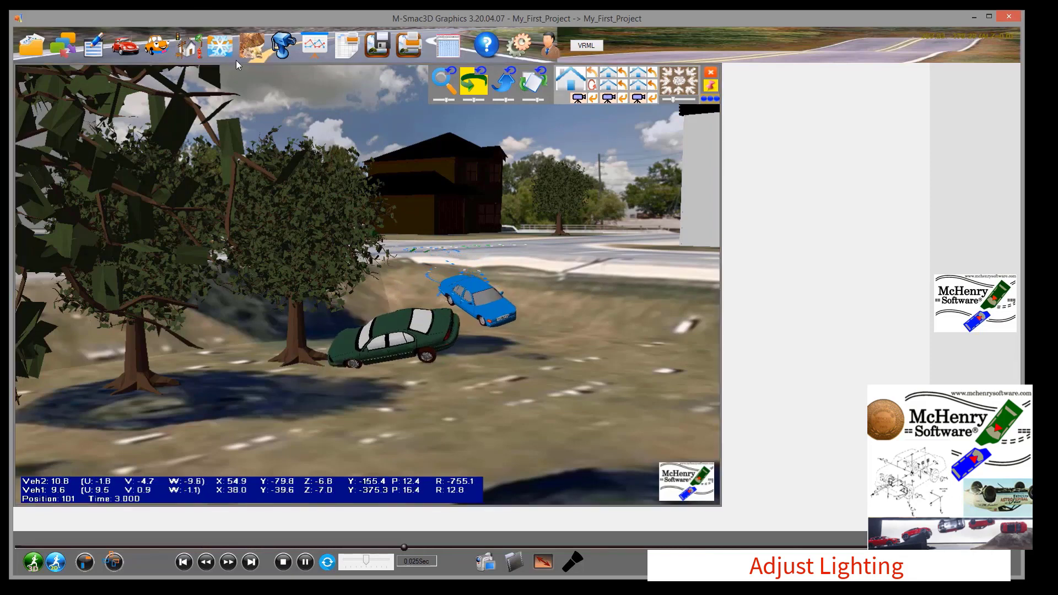
{"action": "left_click", "coordinate": [304, 562]}
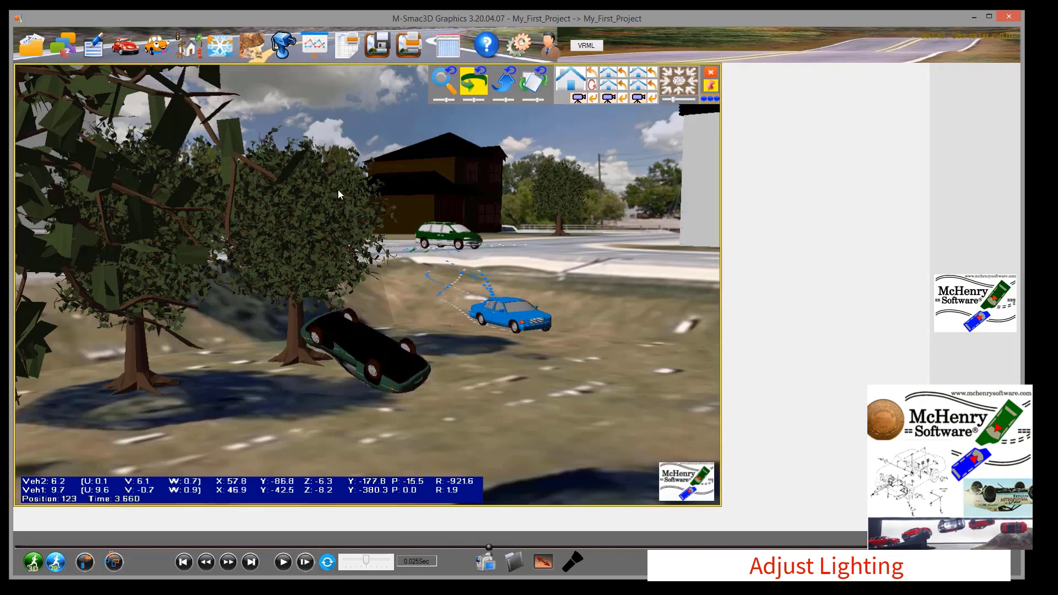
Select the sky billboard behind the house and delete it from the scene.
{"action": "left_click", "coordinate": [380, 122]}
{"action": "left_click", "coordinate": [1001, 283]}
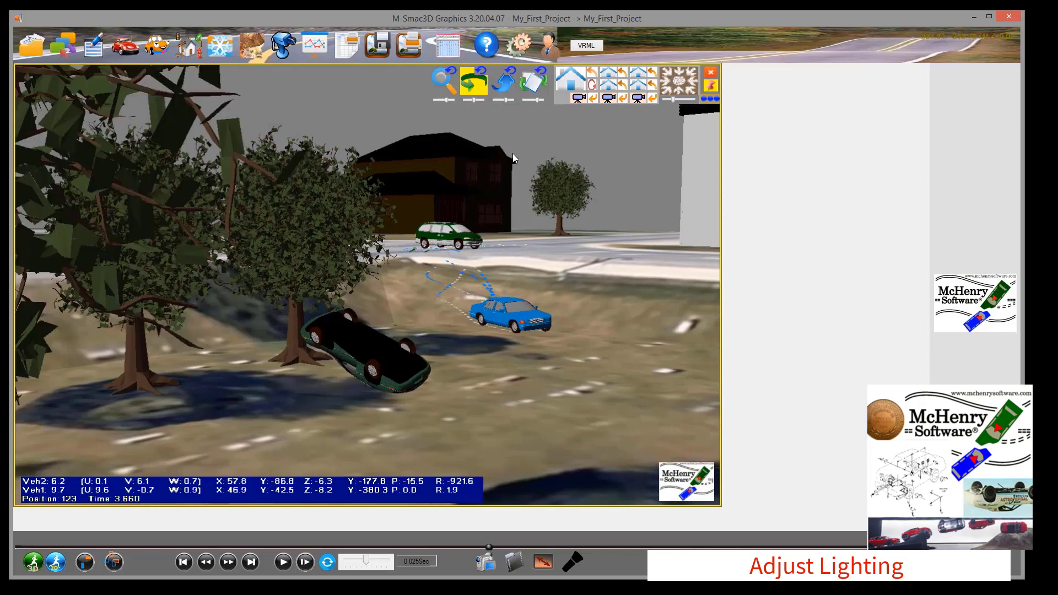
{"action": "left_click", "coordinate": [503, 82]}
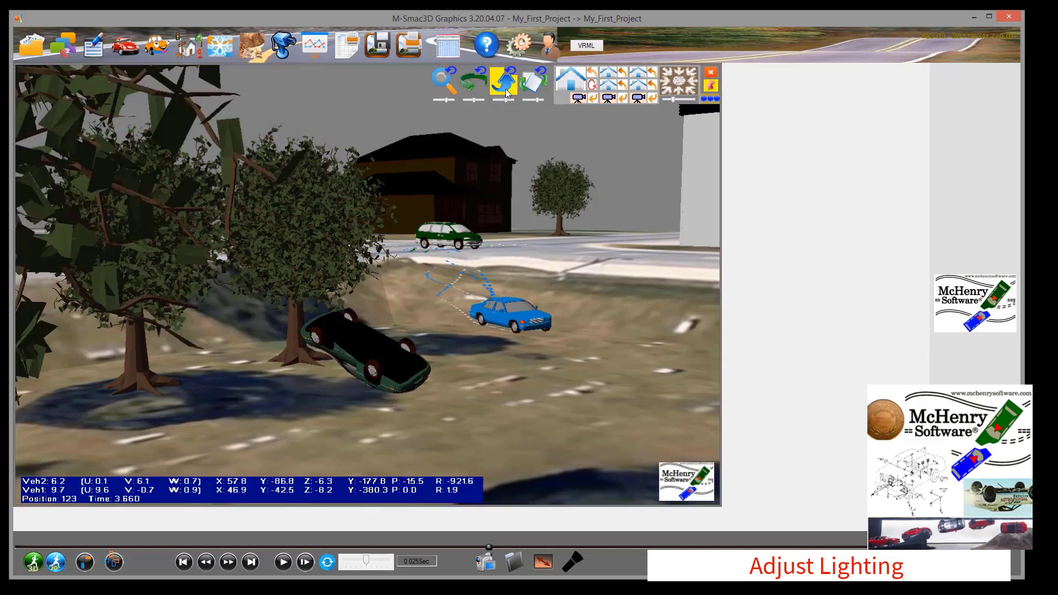
{"action": "left_click", "coordinate": [568, 84]}
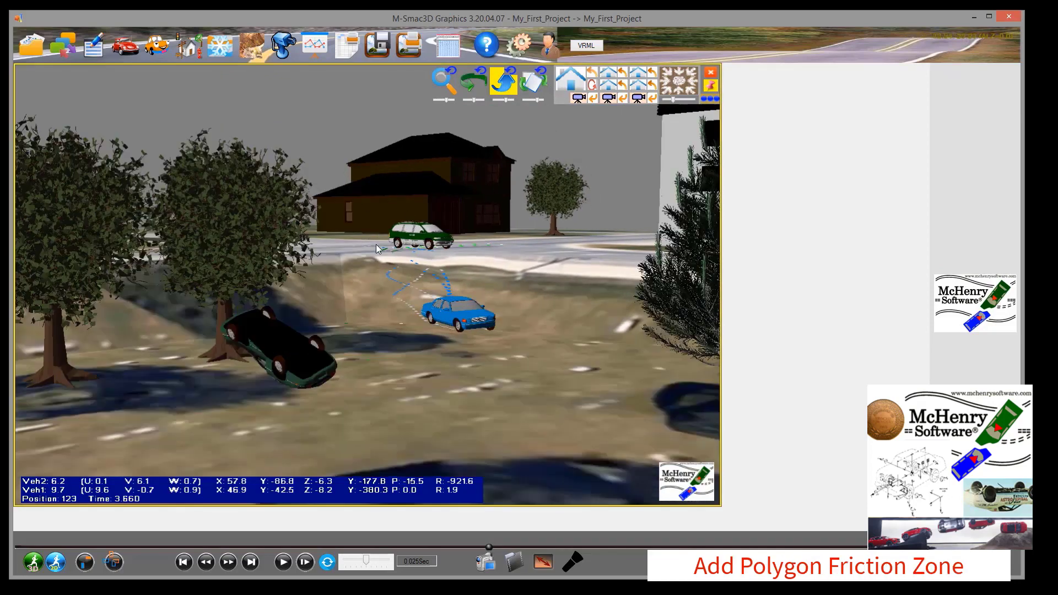
Add a new polygon friction zone at the intersection.
{"action": "left_click", "coordinate": [227, 47]}
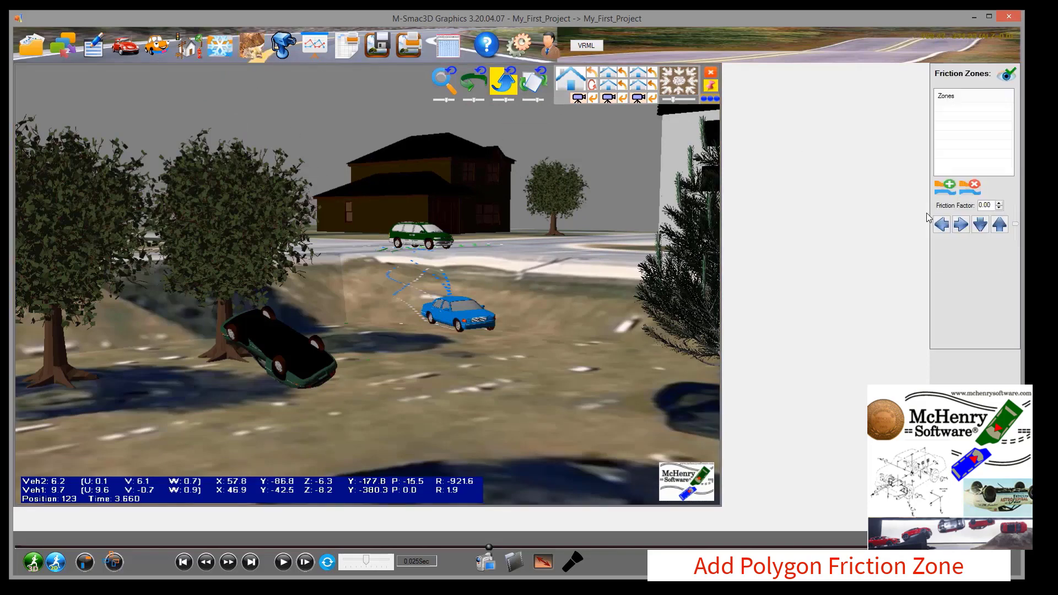
{"action": "left_click", "coordinate": [946, 189]}
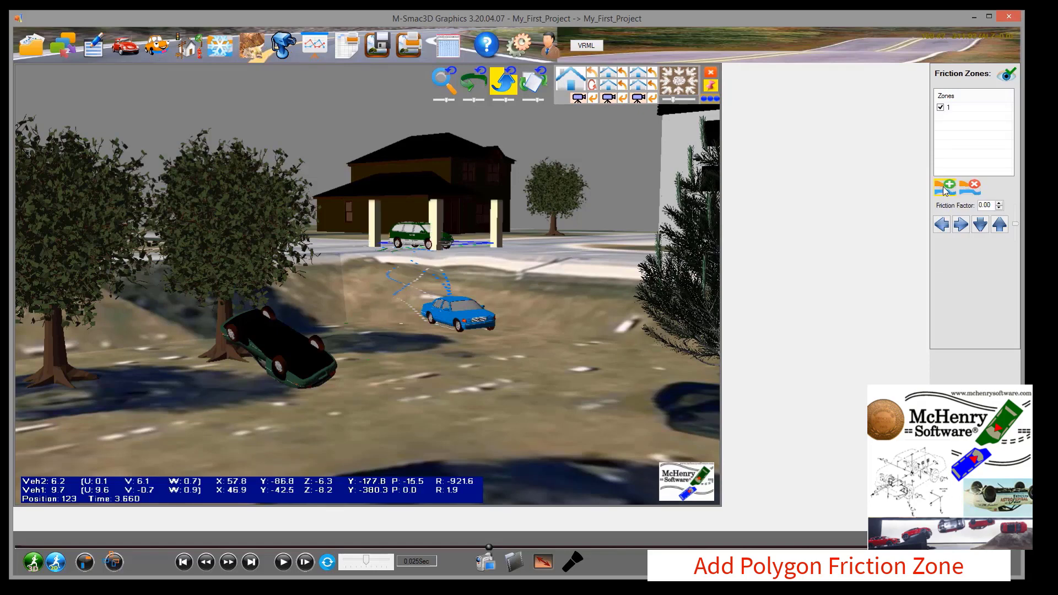
{"action": "left_click", "coordinate": [607, 78]}
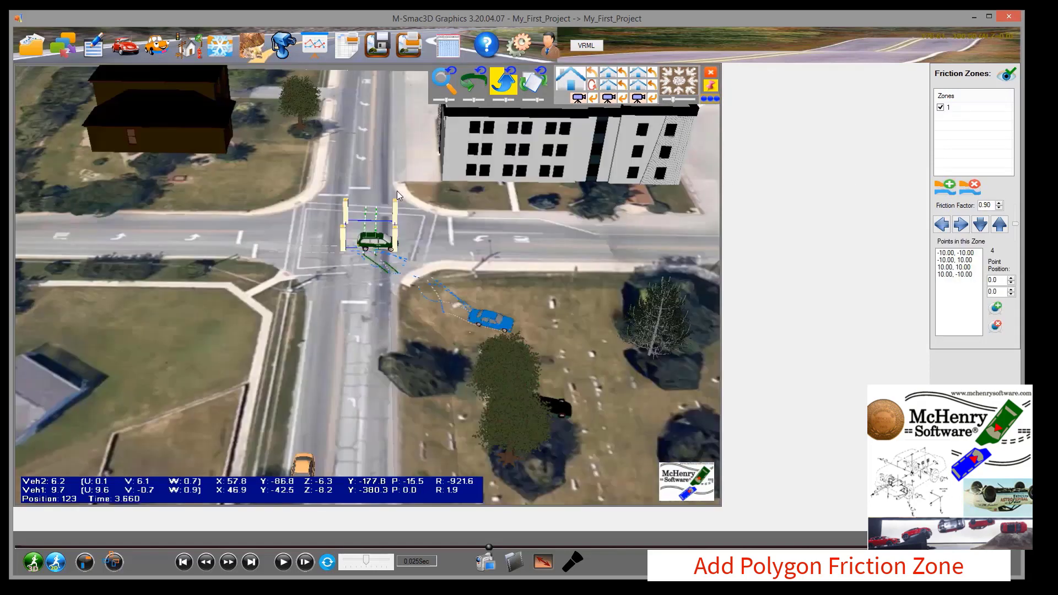
Move the friction zone's four corners to about (65.1, -60.6), (13.6, -61.1), (83.3, -15.5) and (13.7, -27.4), enclosing the grass around the blue car.
{"action": "left_click_drag", "start_coordinate": [394, 233], "coordinate": [562, 315]}
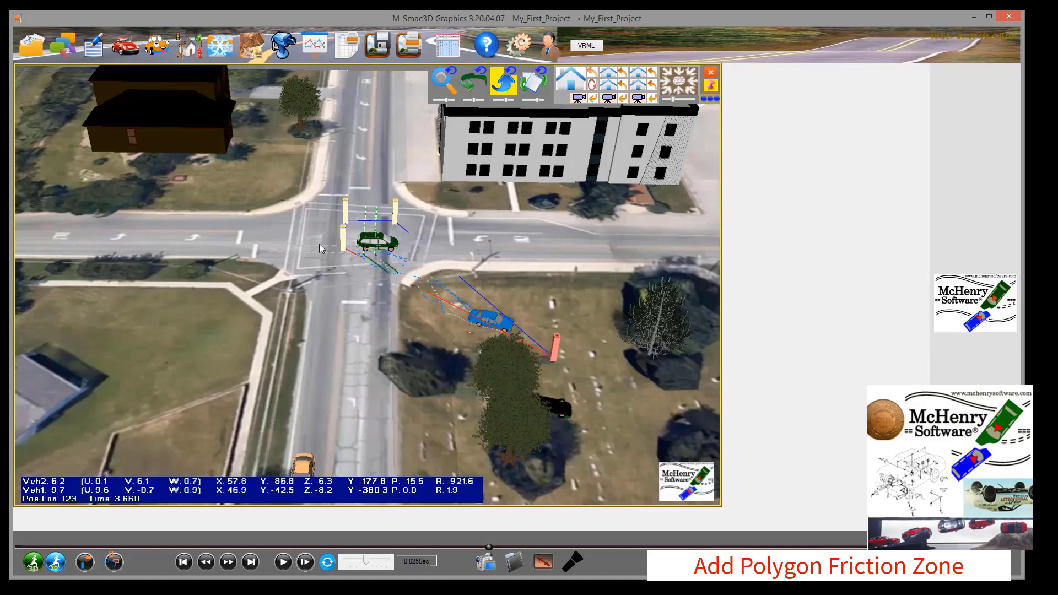
{"action": "left_click_drag", "start_coordinate": [343, 233], "coordinate": [405, 322]}
{"action": "mouse_move", "coordinate": [395, 202]}
{"action": "left_mouse_down"}
{"action": "mouse_move", "coordinate": [586, 228]}
{"action": "mouse_move", "coordinate": [590, 249]}
{"action": "mouse_move", "coordinate": [591, 235]}
{"action": "left_mouse_up"}
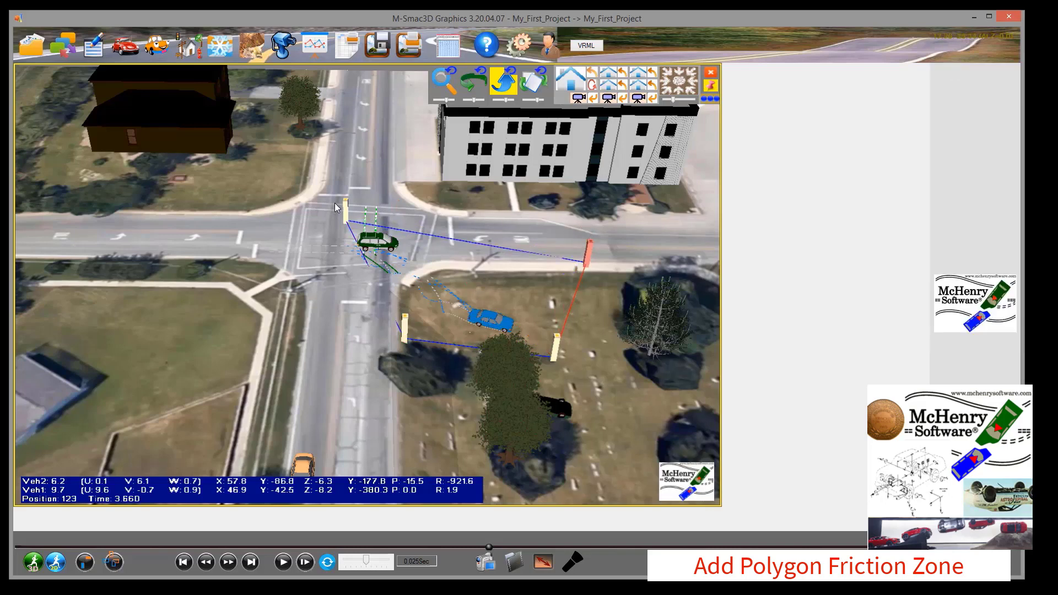
{"action": "left_click_drag", "start_coordinate": [345, 205], "coordinate": [405, 265]}
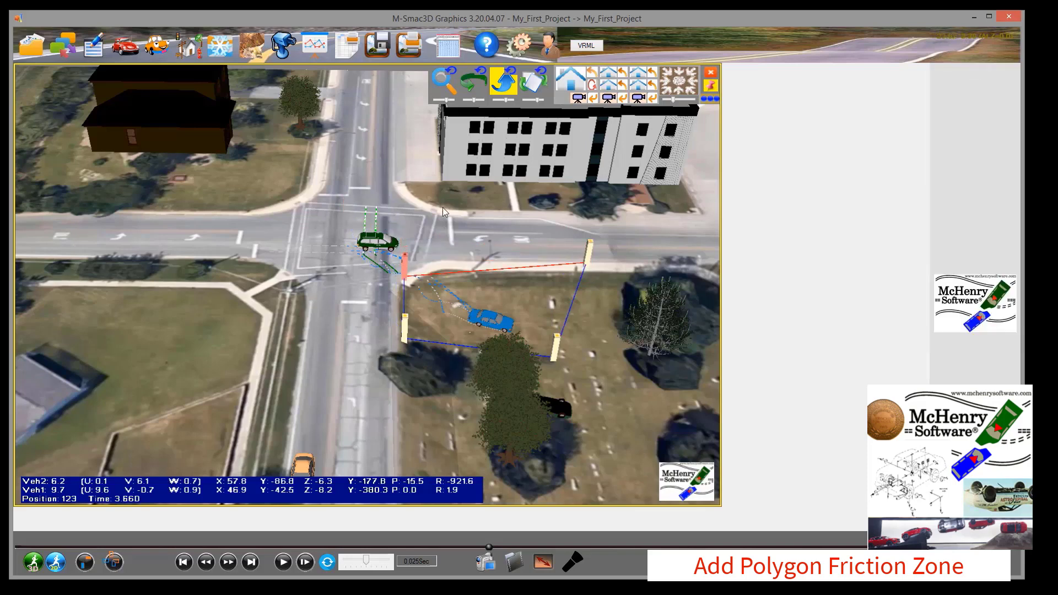
Add a fifth point to the friction zone's roadside edge, move it to about (27.0, -17.3) and set the friction factor to 0.30.
{"action": "left_click", "coordinate": [678, 84]}
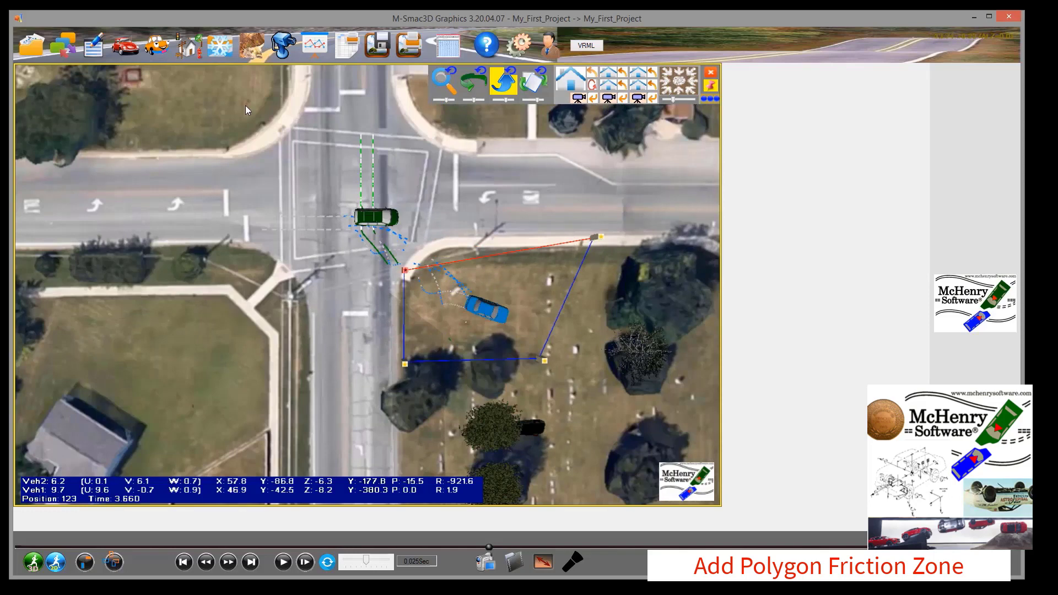
{"action": "left_click", "coordinate": [215, 53]}
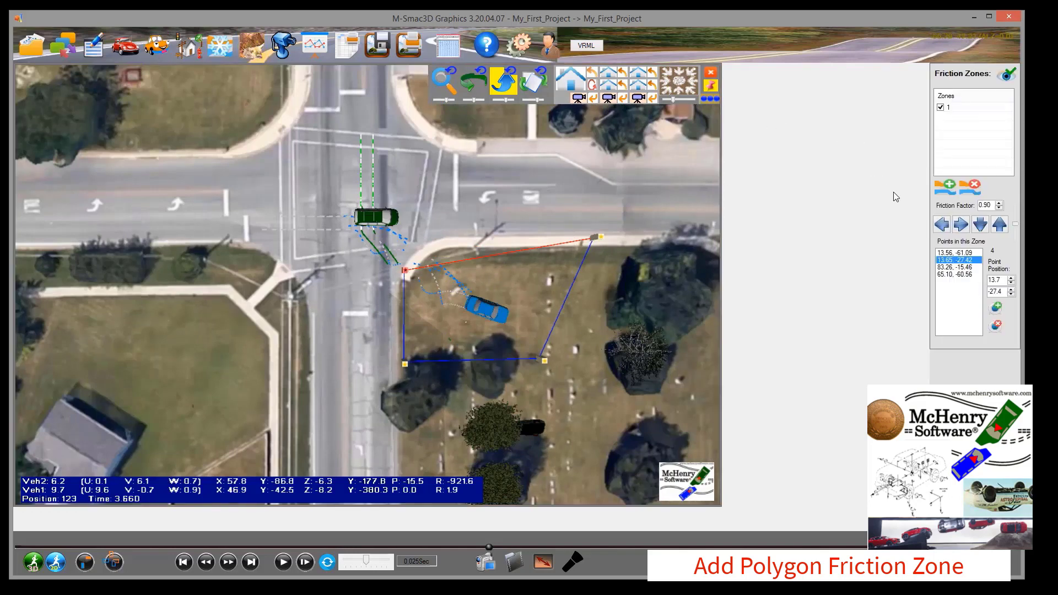
{"action": "left_click", "coordinate": [997, 308]}
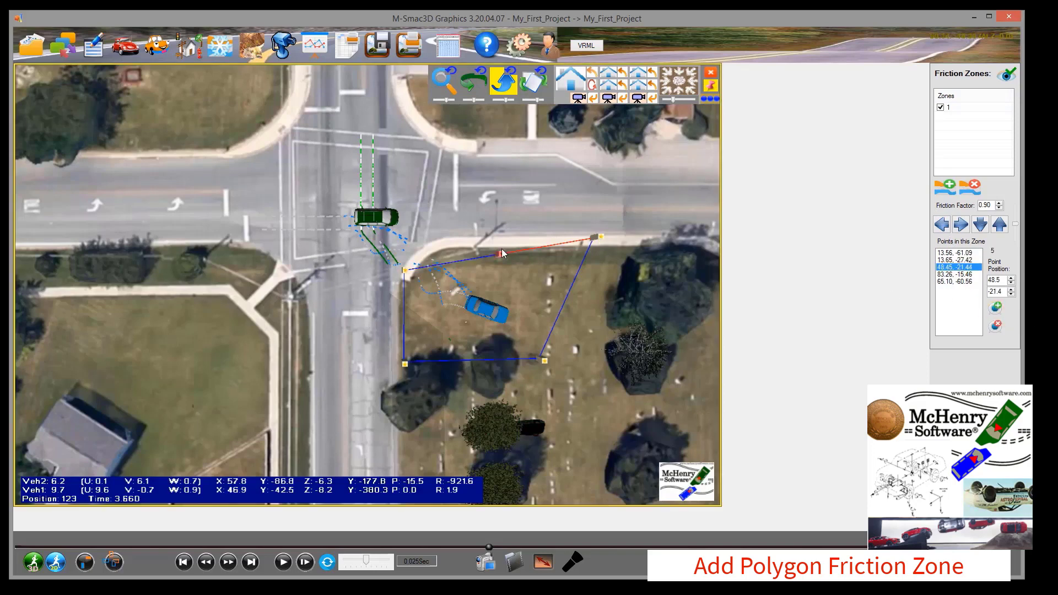
{"action": "left_click_drag", "start_coordinate": [499, 253], "coordinate": [436, 234]}
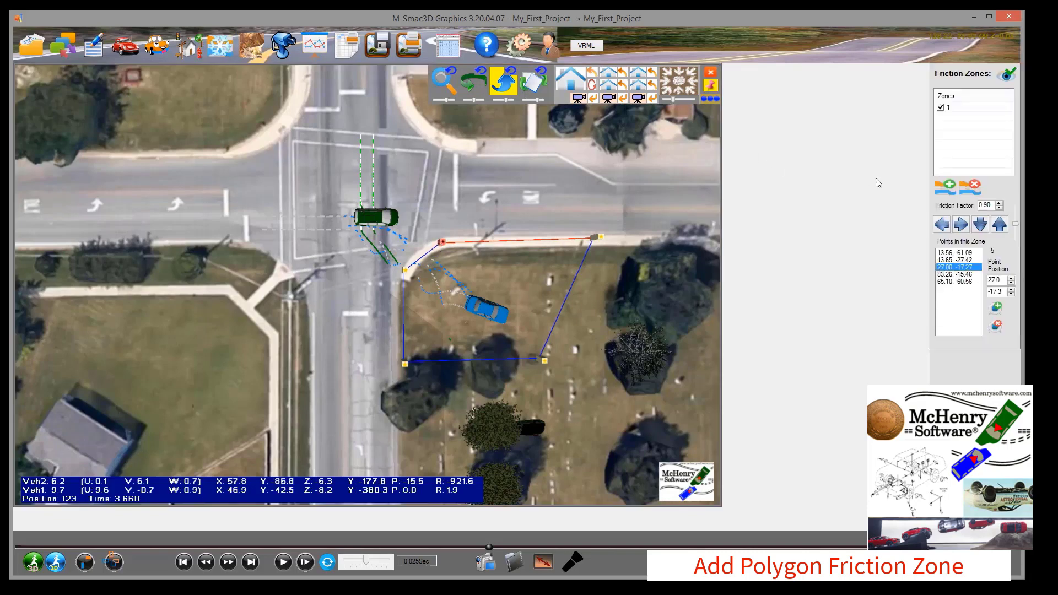
{"action": "left_click_drag", "start_coordinate": [991, 205], "coordinate": [952, 201]}
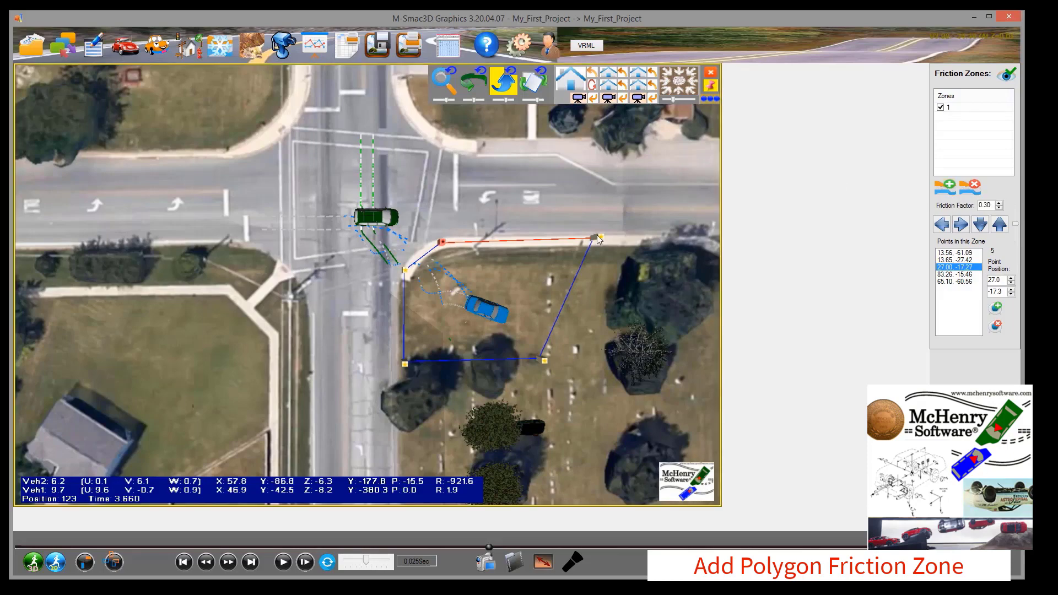
Rerun the Msmac3D simulation with the friction zone, play the animation from the home view and pause it after the impact.
{"action": "left_click", "coordinate": [567, 87]}
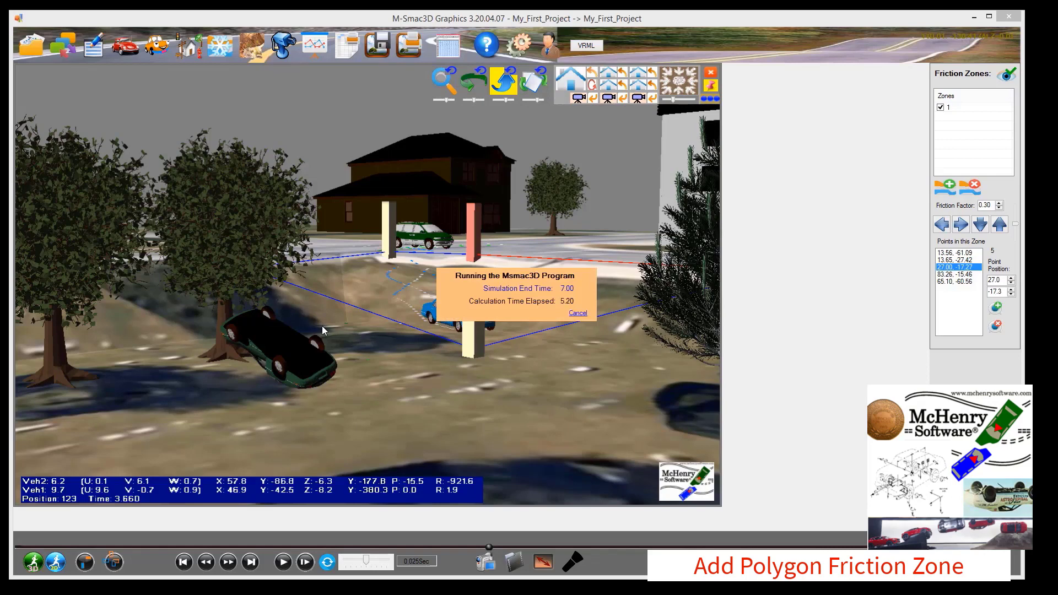
{"action": "left_click", "coordinate": [284, 564]}
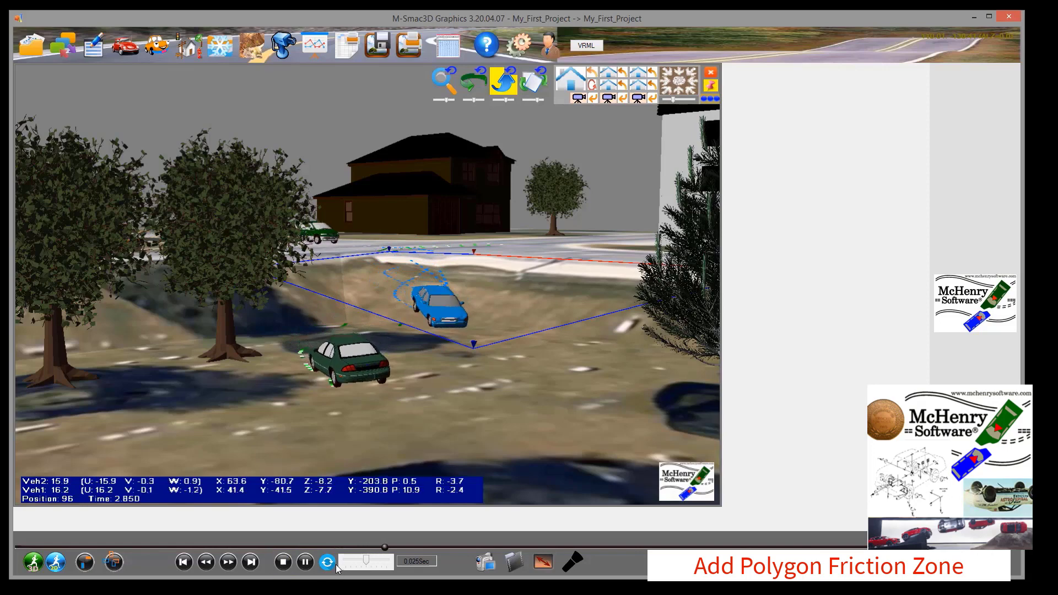
{"action": "left_click", "coordinate": [305, 562]}
Hide the friction zone display, examine the polygon friction table in My_First_Project's Input Echo output, and close the output files.
{"action": "left_click", "coordinate": [226, 48]}
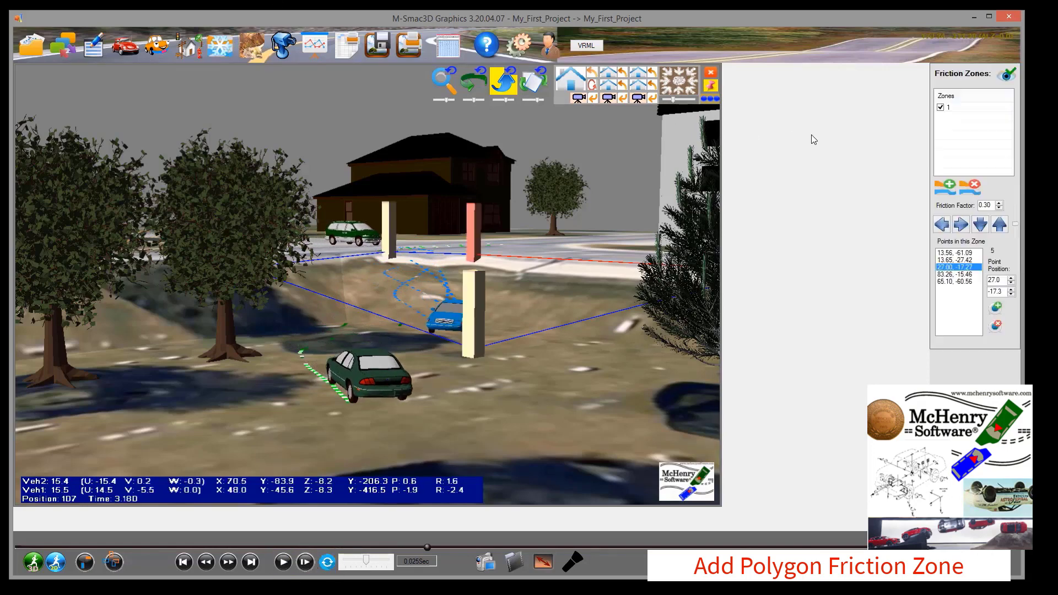
{"action": "left_click", "coordinate": [1003, 77]}
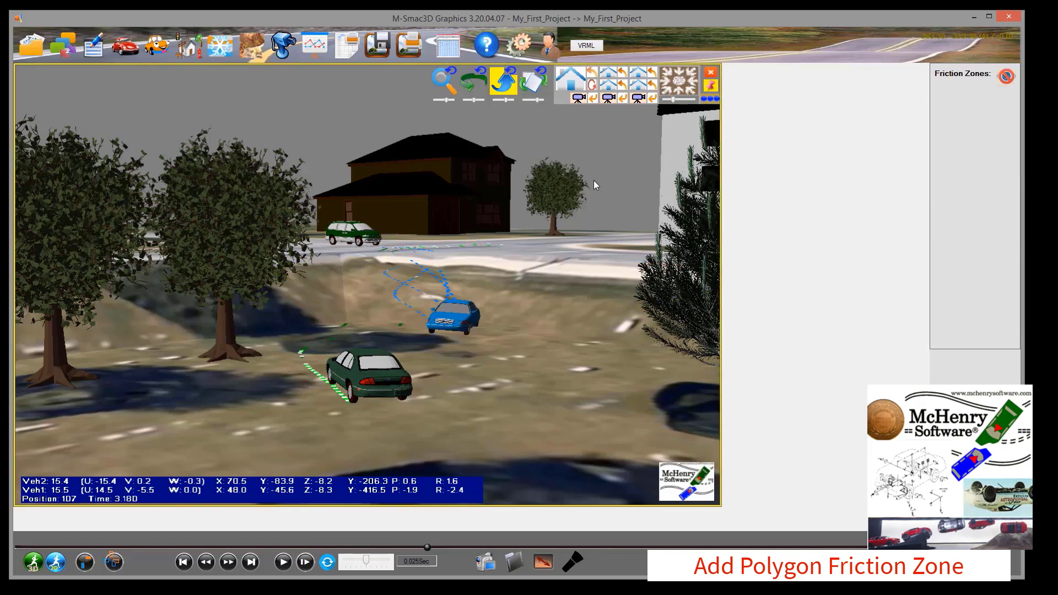
{"action": "left_click", "coordinate": [347, 45]}
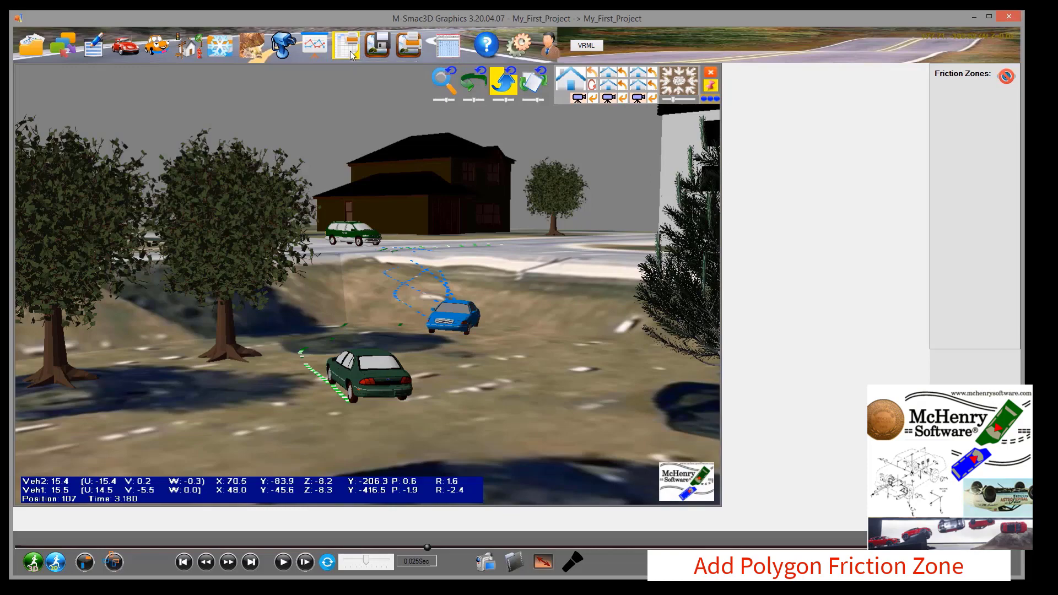
{"action": "left_click", "coordinate": [98, 90]}
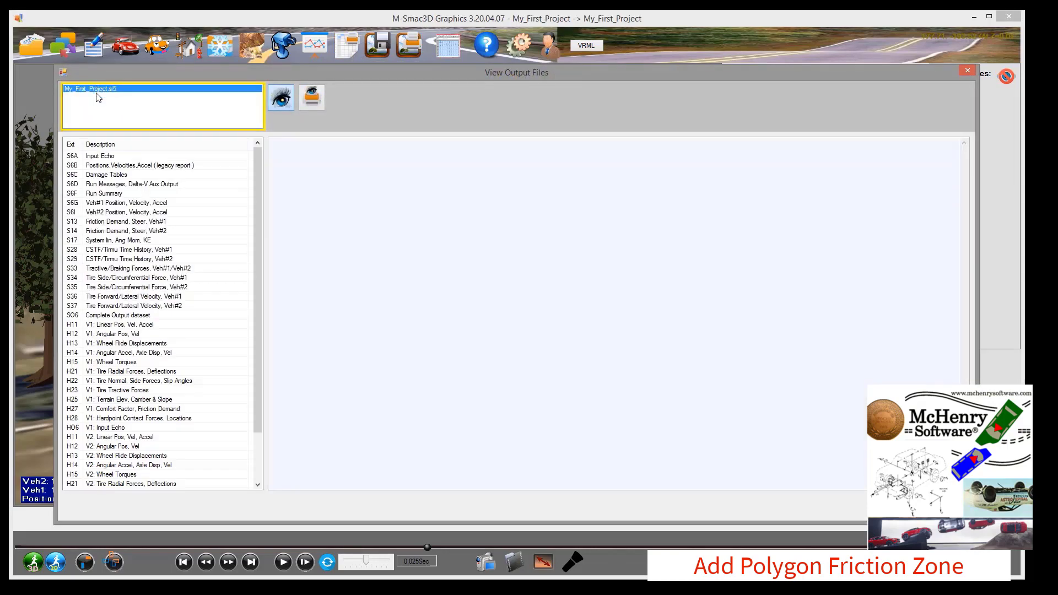
{"action": "left_click", "coordinate": [103, 156]}
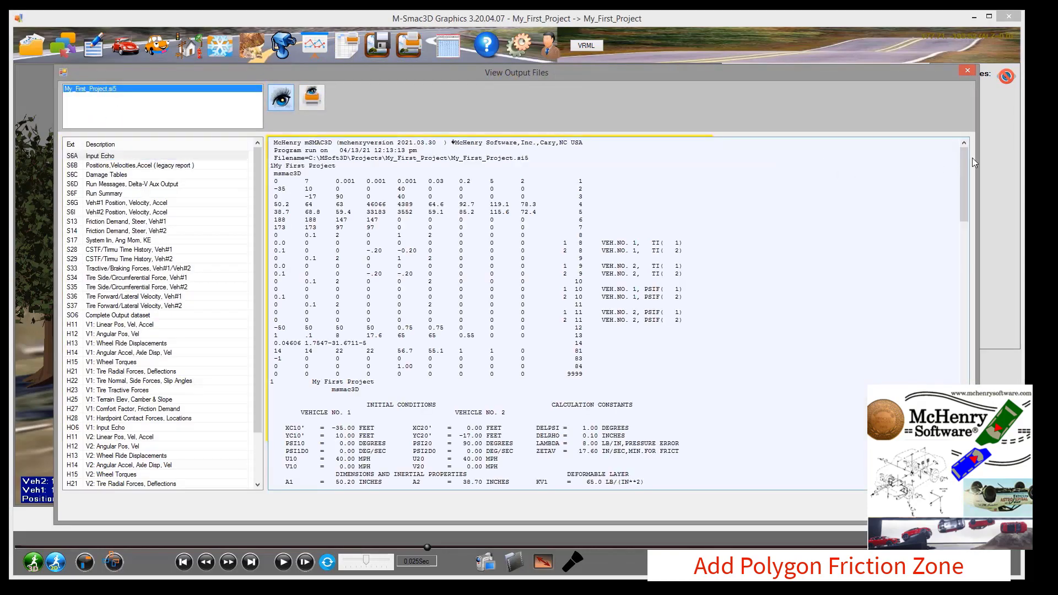
{"action": "left_click_drag", "start_coordinate": [965, 157], "coordinate": [983, 294]}
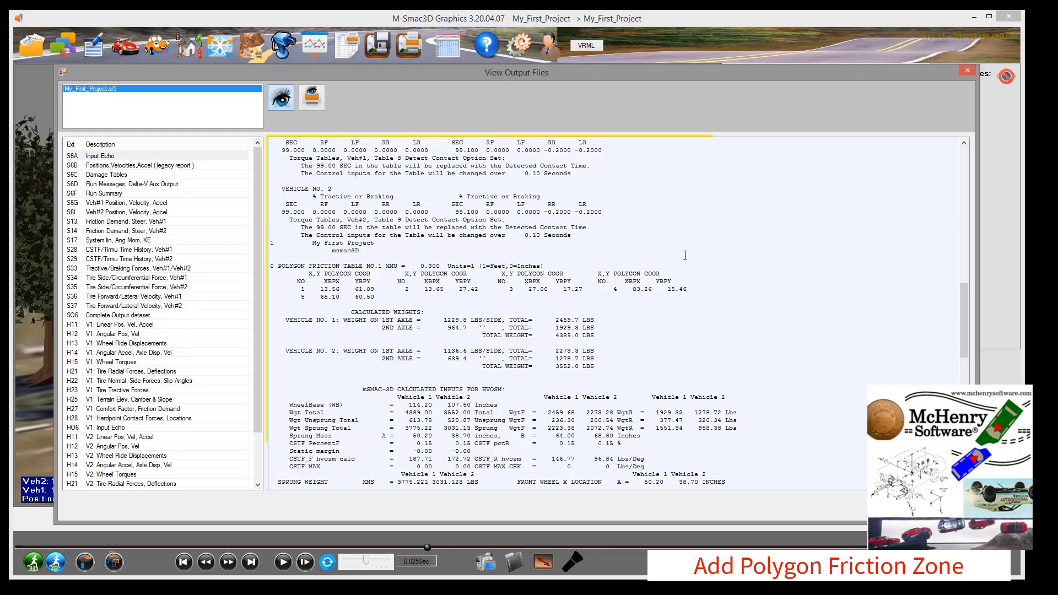
{"action": "left_click", "coordinate": [967, 72]}
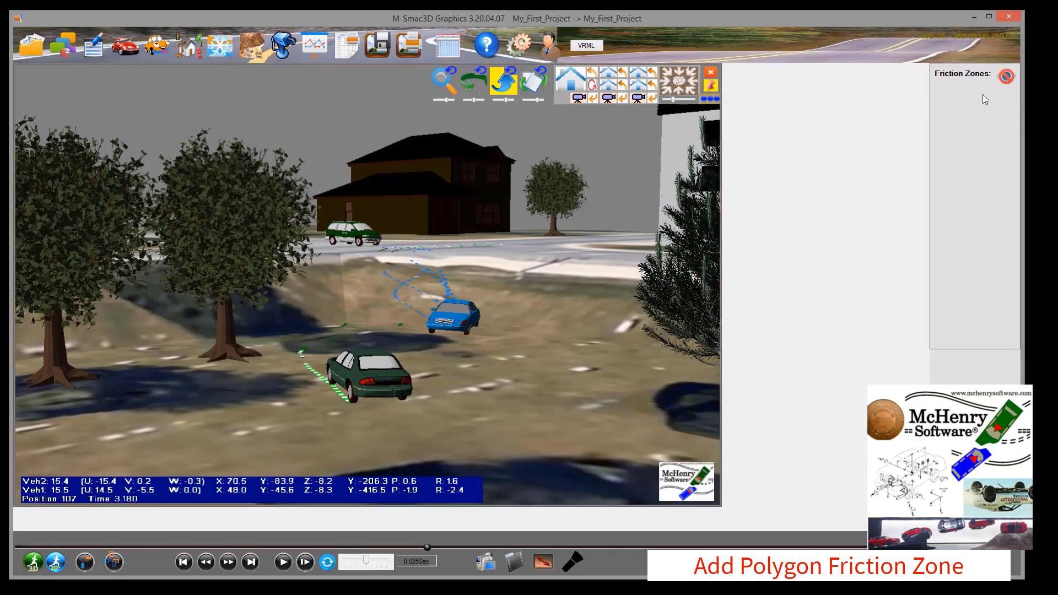
Show the friction zones again, delete zone 1, rerun the Msmac3D simulation and play the animation without it.
{"action": "left_click", "coordinate": [1006, 75]}
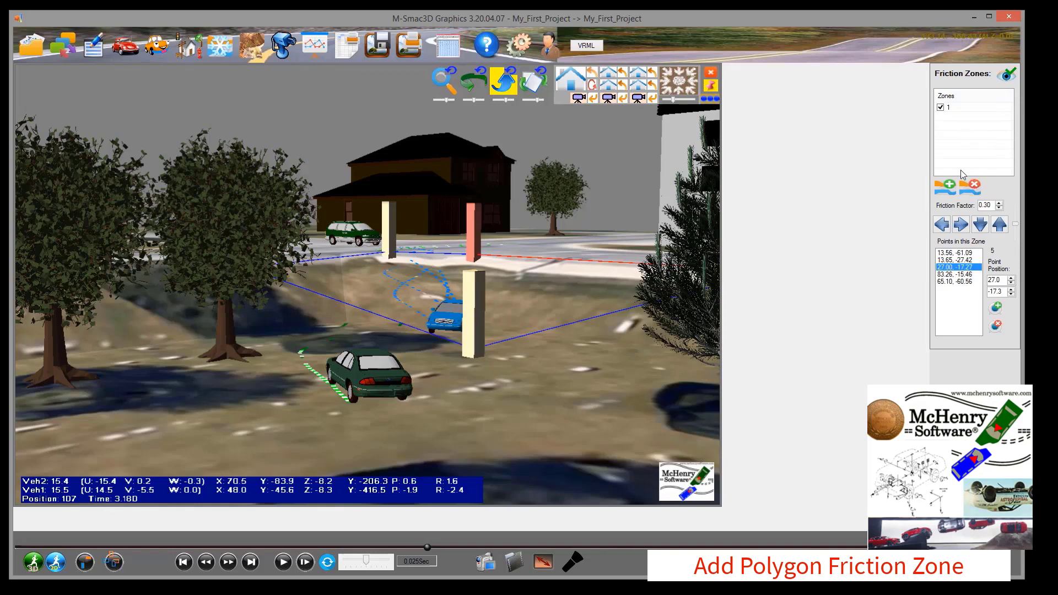
{"action": "left_click", "coordinate": [970, 191]}
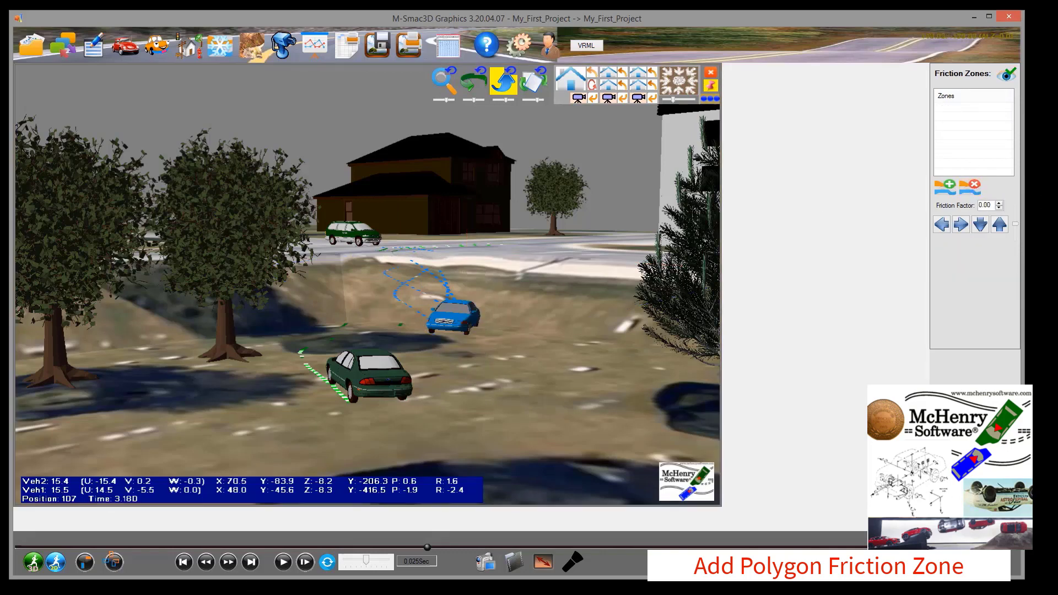
{"action": "left_click", "coordinate": [39, 551]}
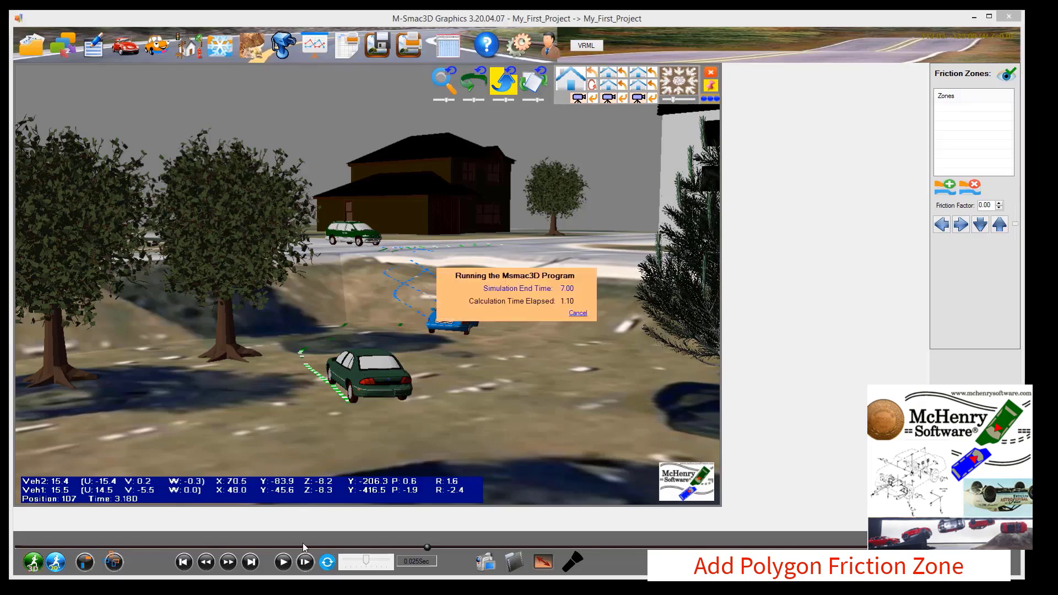
{"action": "left_click", "coordinate": [282, 562]}
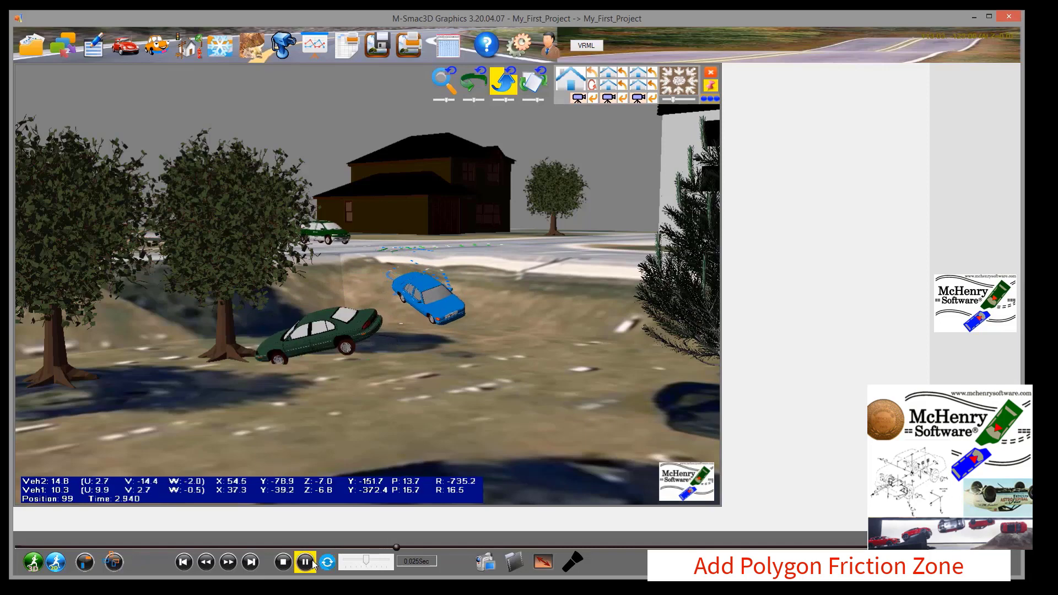
Inspect the aerial ground image in the set-size-from-points tool and cancel without changing the scale.
{"action": "left_click", "coordinate": [252, 43]}
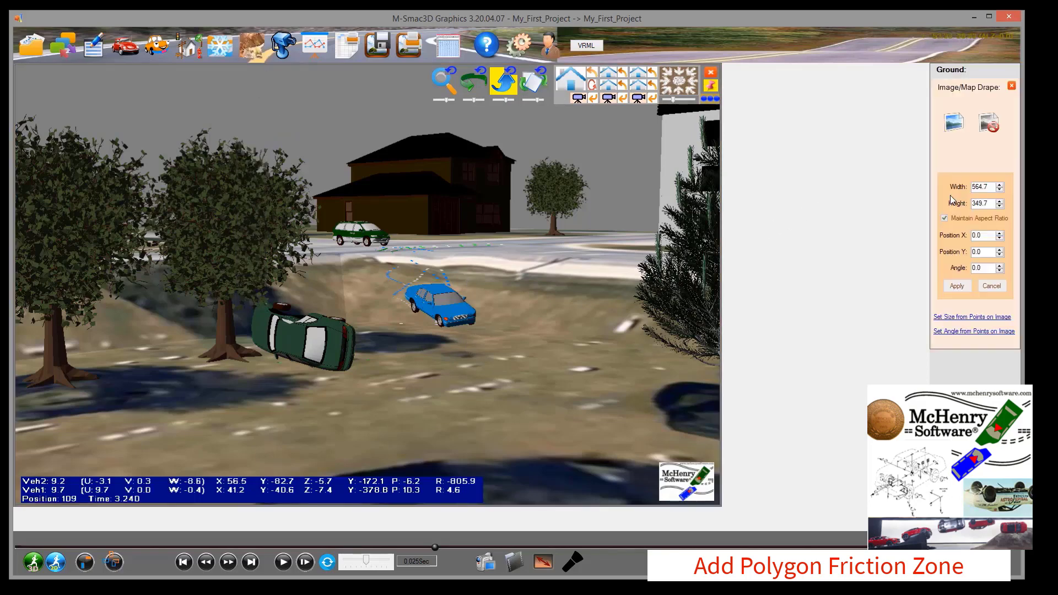
{"action": "left_click", "coordinate": [946, 317]}
{"action": "scroll", "coordinate": [696, 251], "scroll_direction": "down", "scroll_amount": 3}
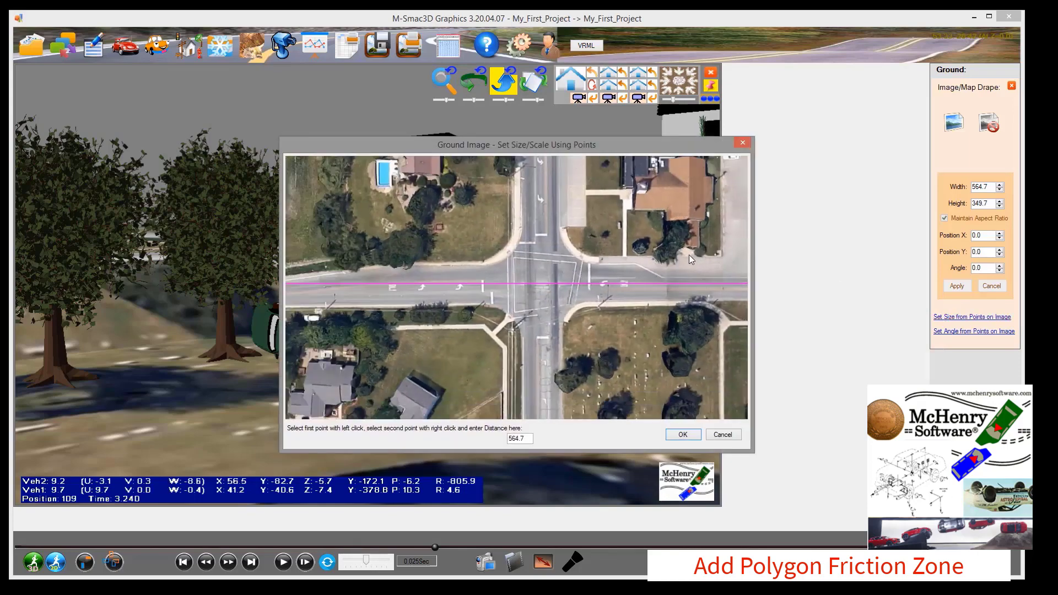
{"action": "middle_click_drag", "start_coordinate": [684, 262], "coordinate": [647, 244]}
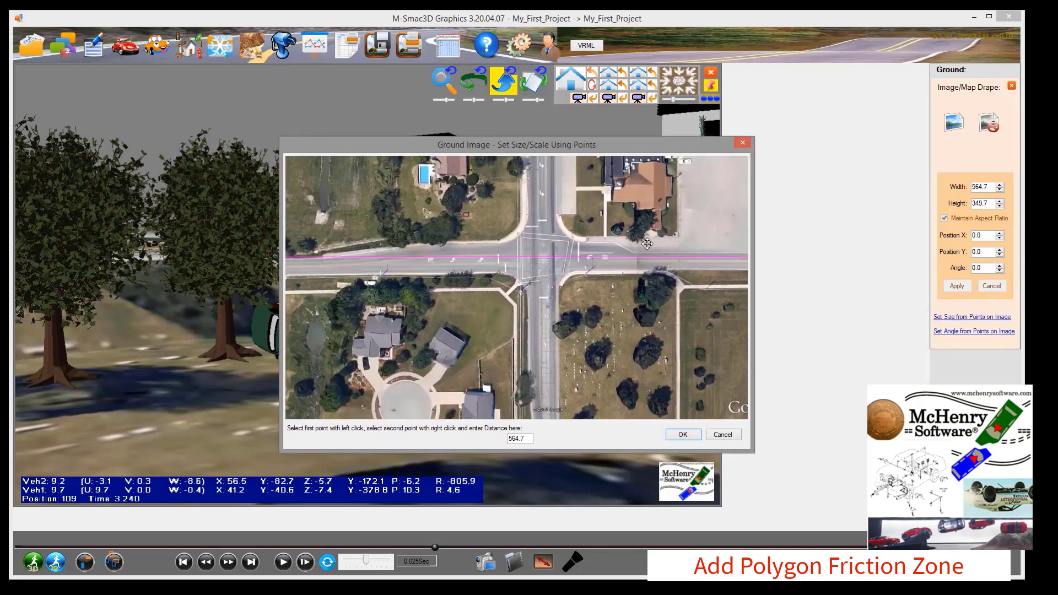
{"action": "left_click", "coordinate": [723, 435]}
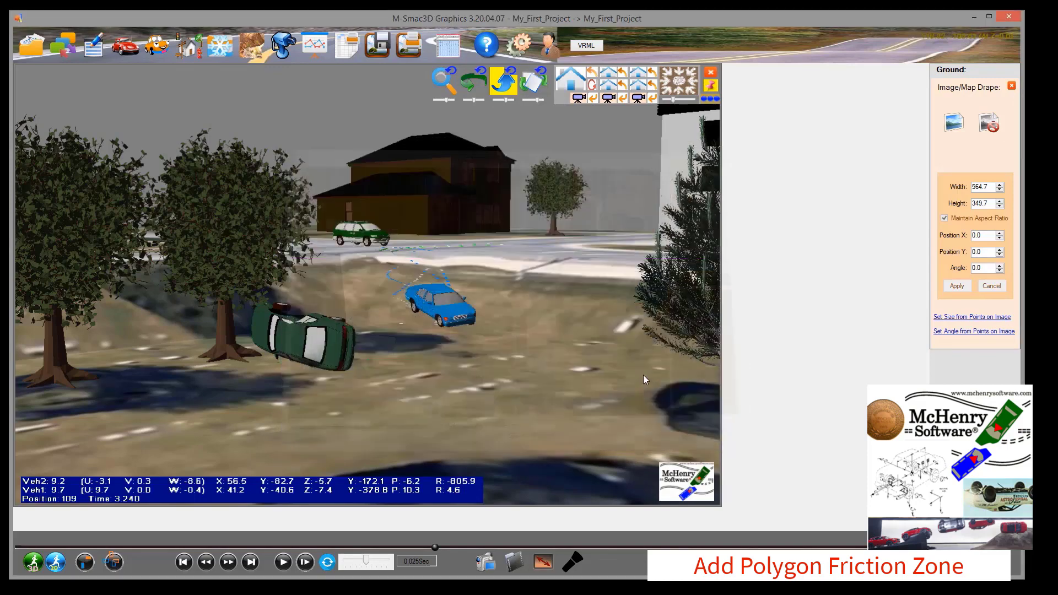
{"action": "left_click", "coordinate": [248, 44]}
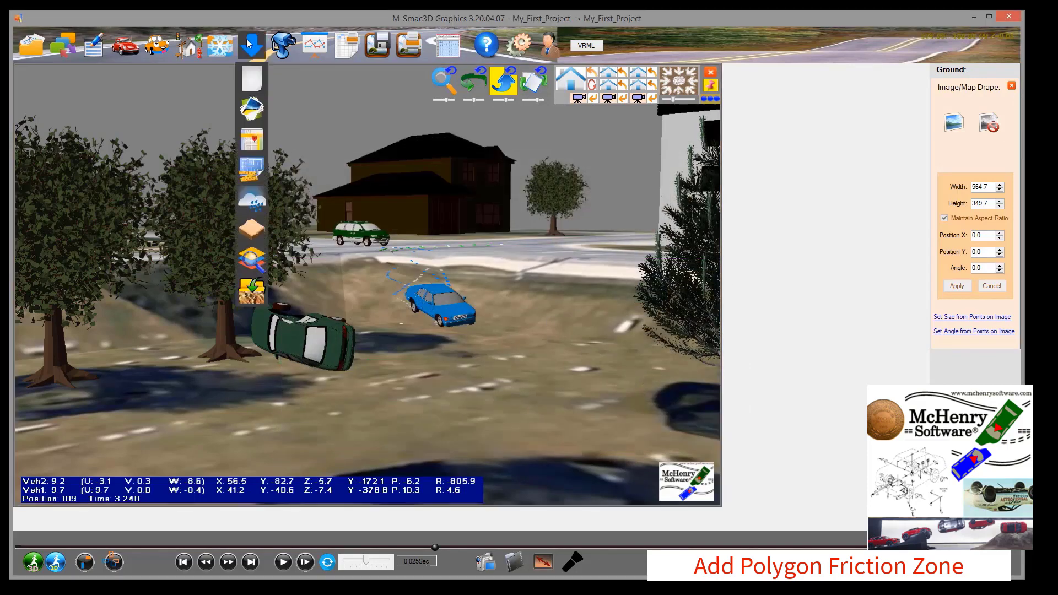
{"action": "left_click", "coordinate": [255, 140]}
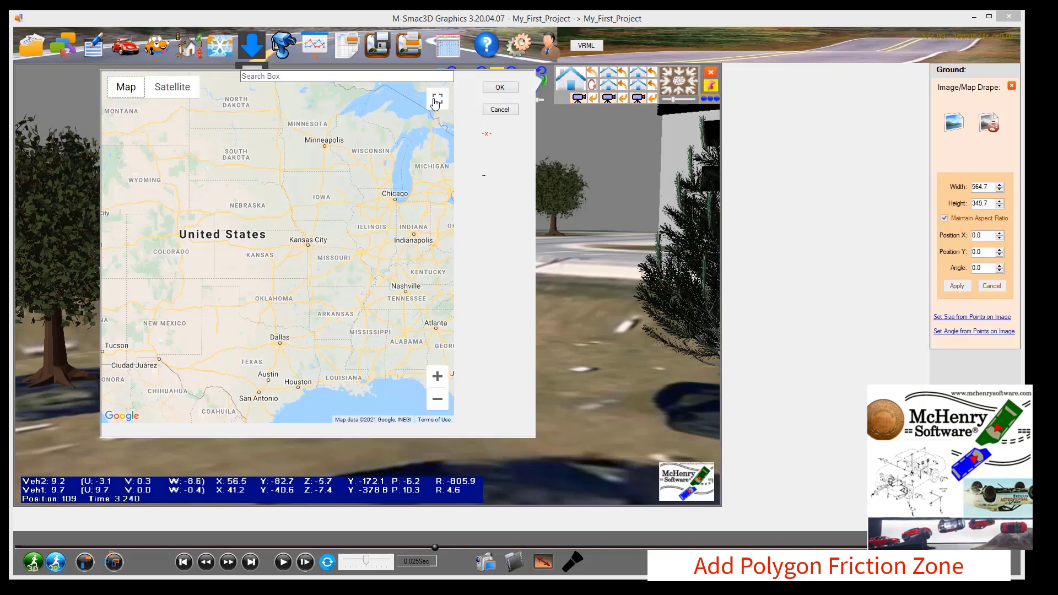
{"action": "left_click", "coordinate": [500, 110]}
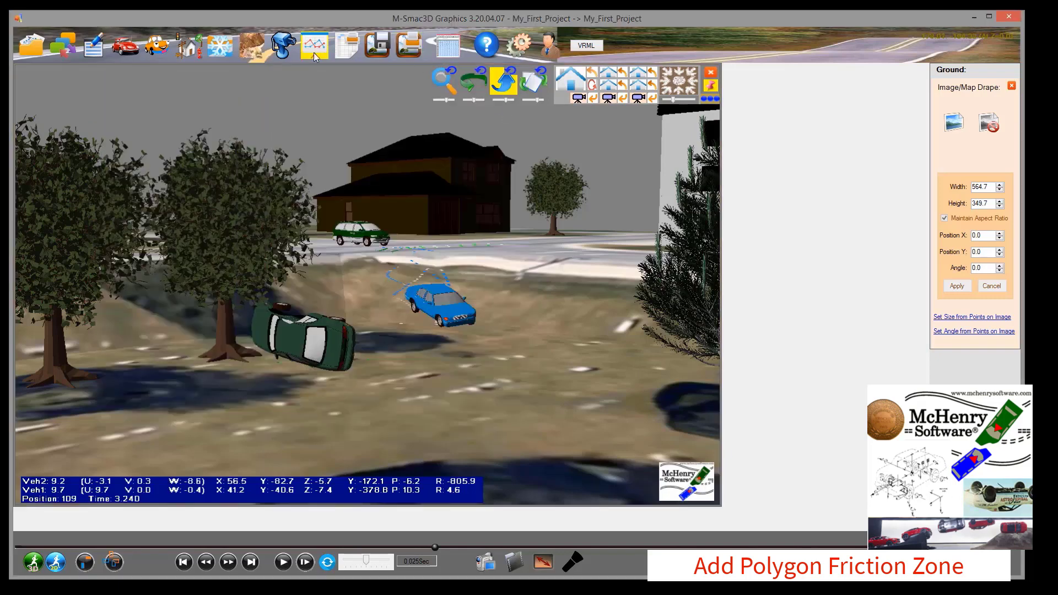
Open the online ground map, search for "main transit" and frame the W Main St and Duke St intersection at about 313 x 253 feet.
{"action": "mouse_move", "coordinate": [251, 47]}
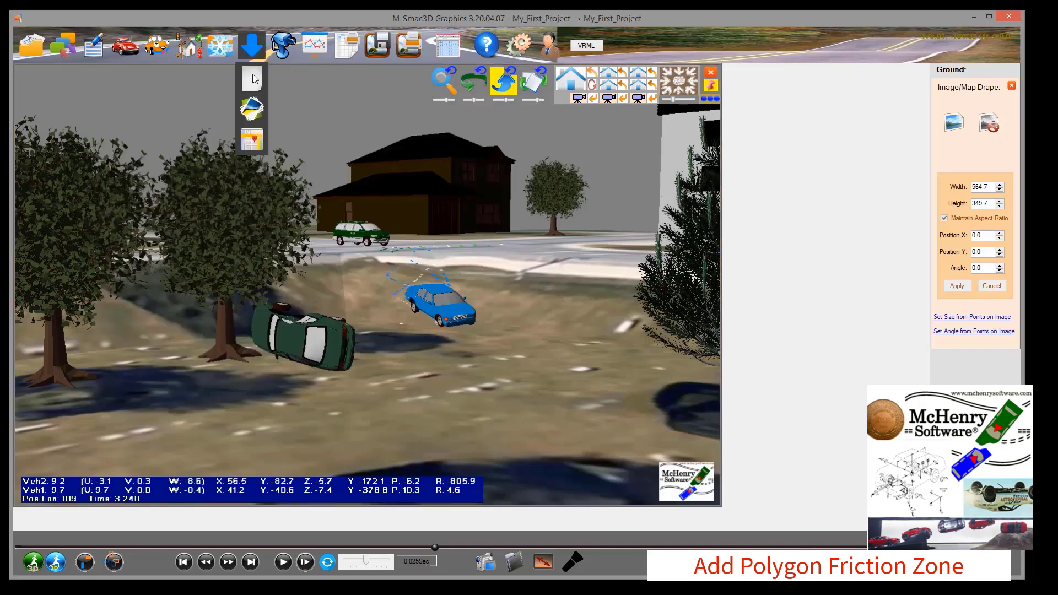
{"action": "left_click", "coordinate": [255, 110]}
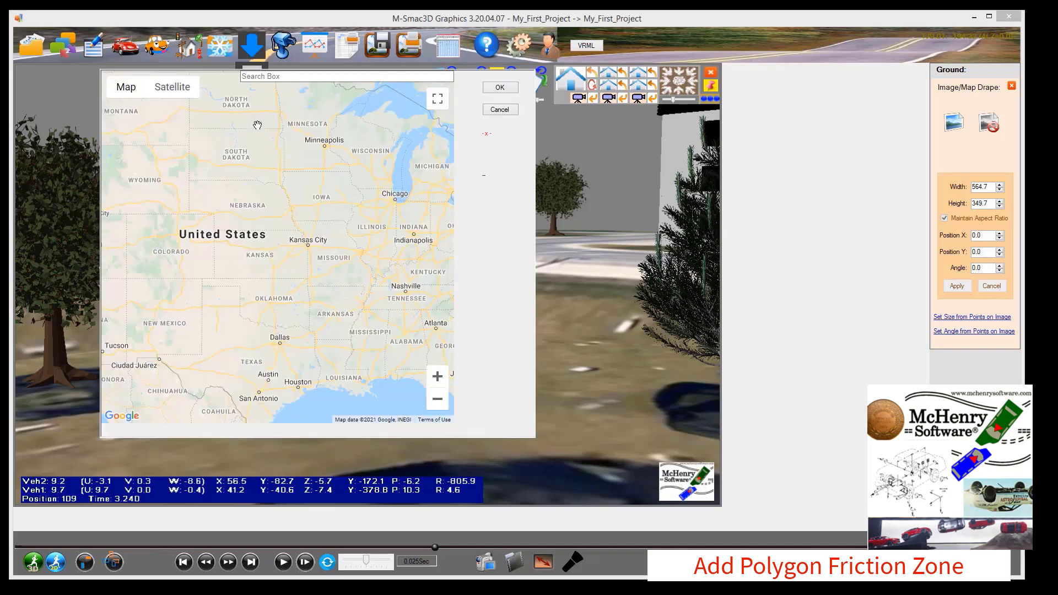
{"action": "left_click", "coordinate": [256, 77]}
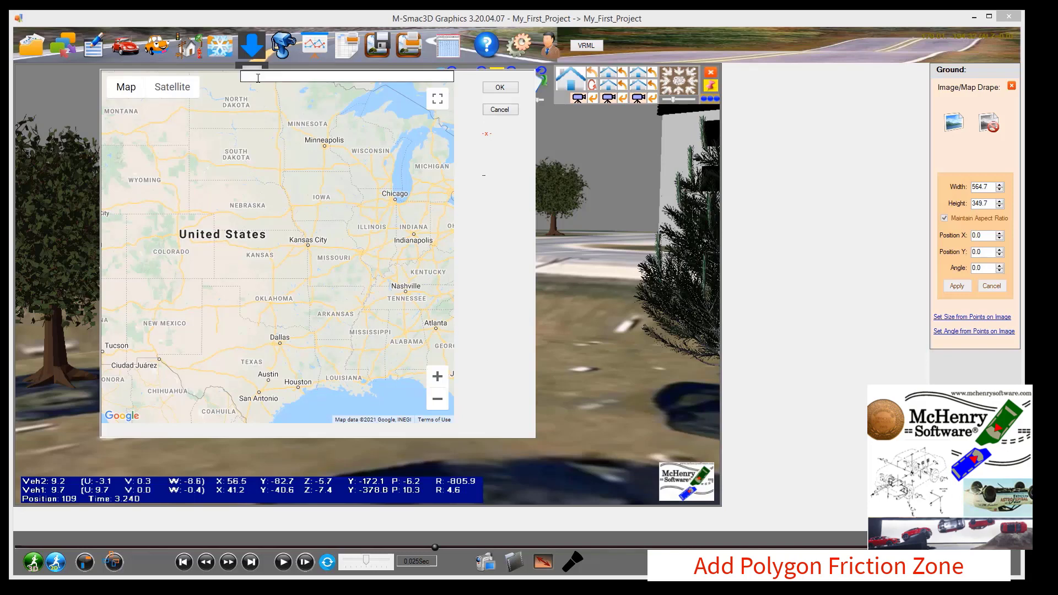
{"action": "type", "text": "main tra"}
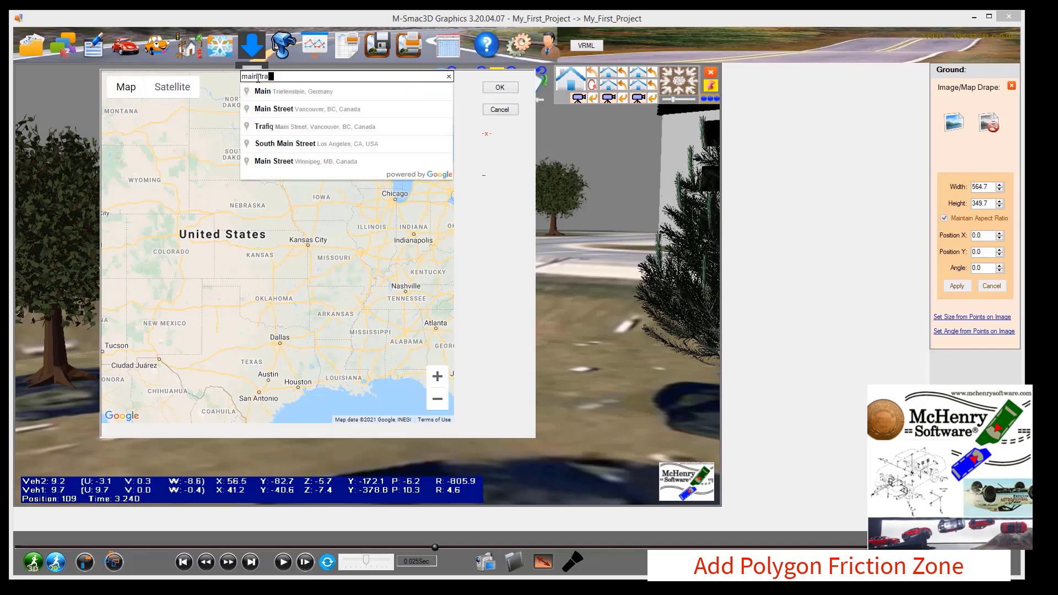
{"action": "type", "text": "nsit"}
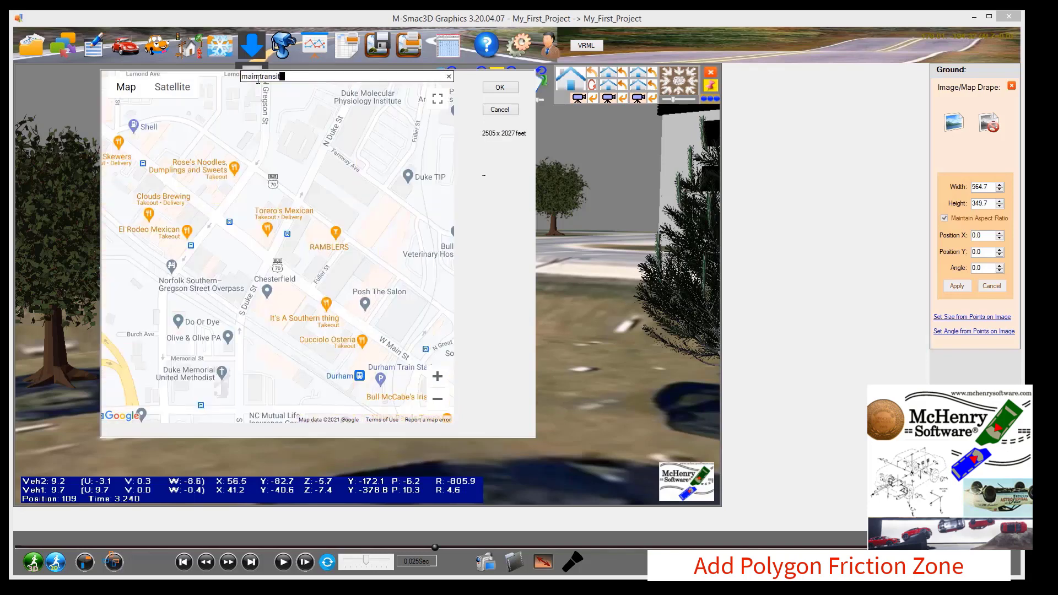
{"action": "scroll", "coordinate": [268, 236], "scroll_direction": "up", "scroll_amount": 1}
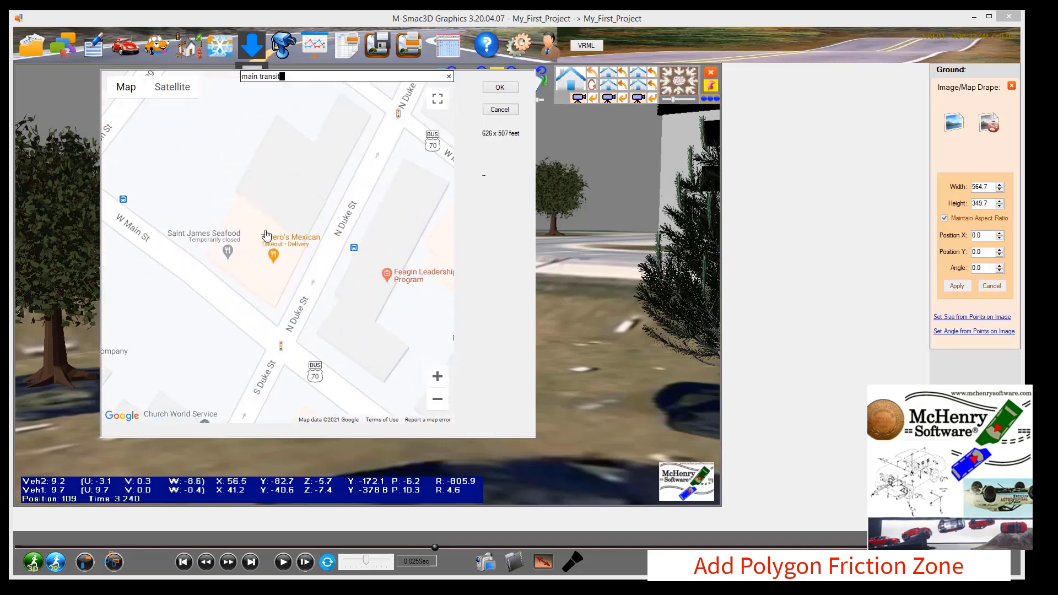
{"action": "left_click_drag", "start_coordinate": [278, 346], "coordinate": [245, 212]}
{"action": "scroll", "coordinate": [275, 267], "scroll_direction": "up", "scroll_amount": 1}
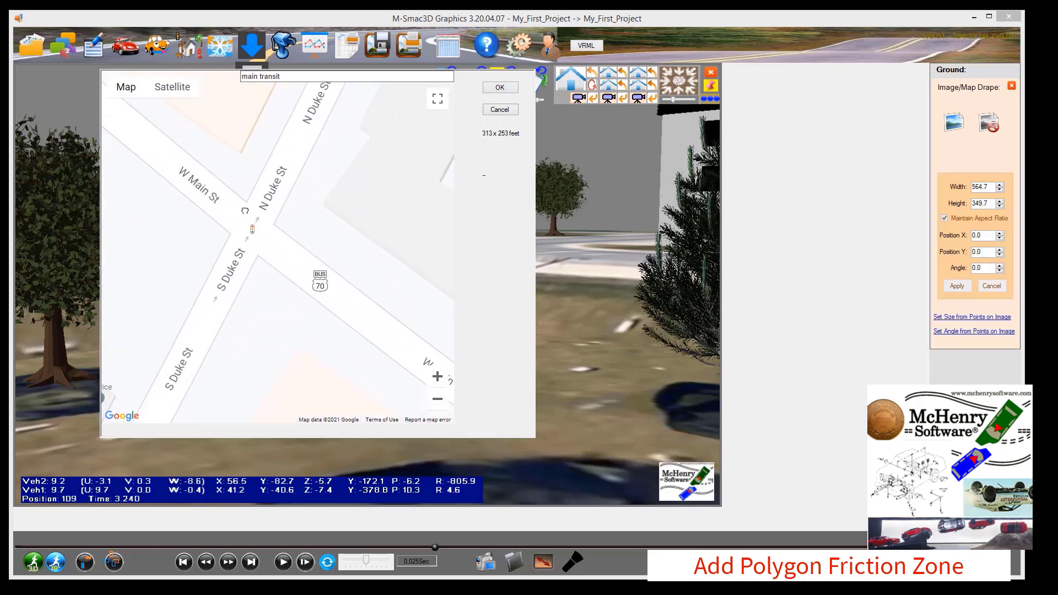
View the intersection as satellite imagery with labels turned off, and return to the street map view.
{"action": "left_click", "coordinate": [175, 88]}
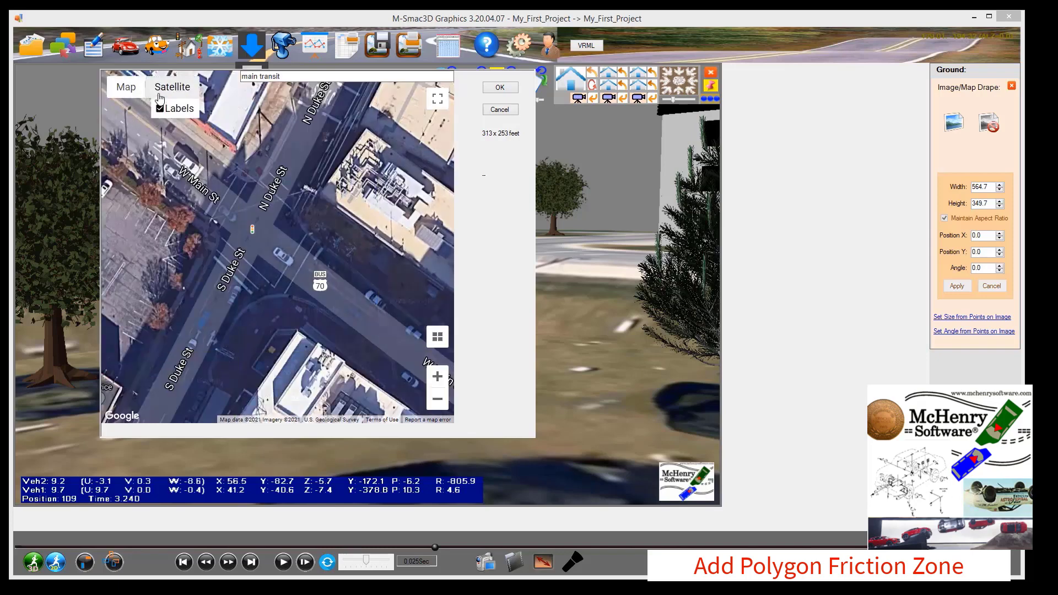
{"action": "left_click", "coordinate": [160, 109]}
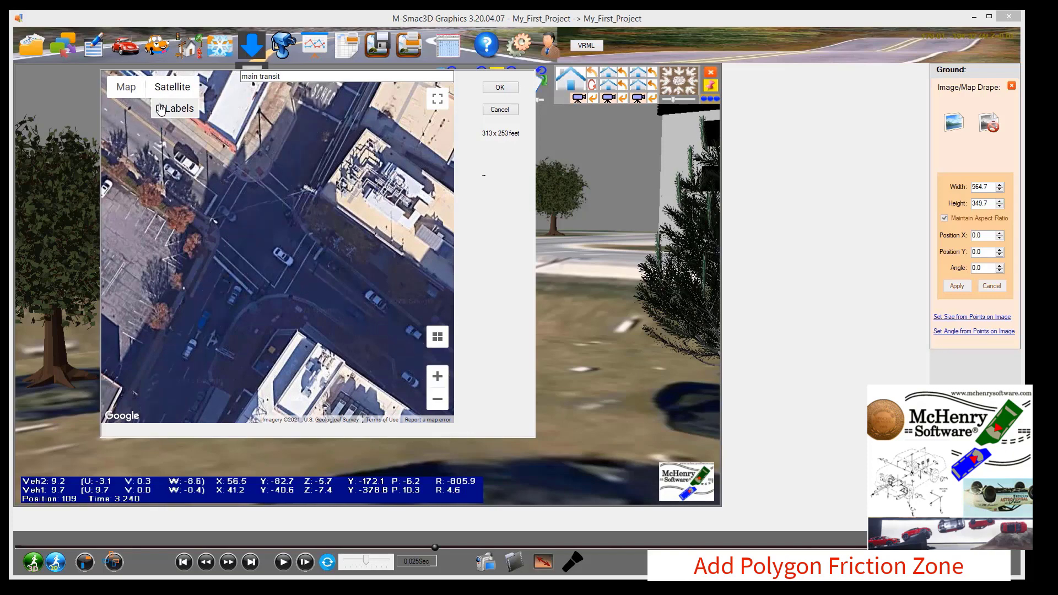
{"action": "left_click", "coordinate": [124, 91]}
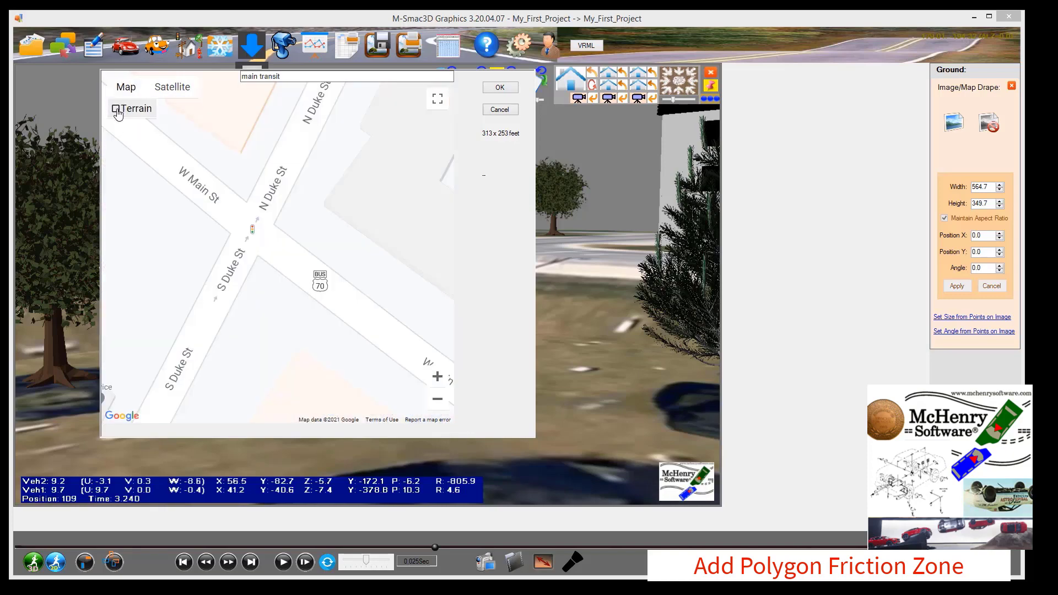
Preview wider satellite imagery of the "main transit" location for the ground map drape, and dismiss the map without applying it.
{"action": "left_click", "coordinate": [171, 89]}
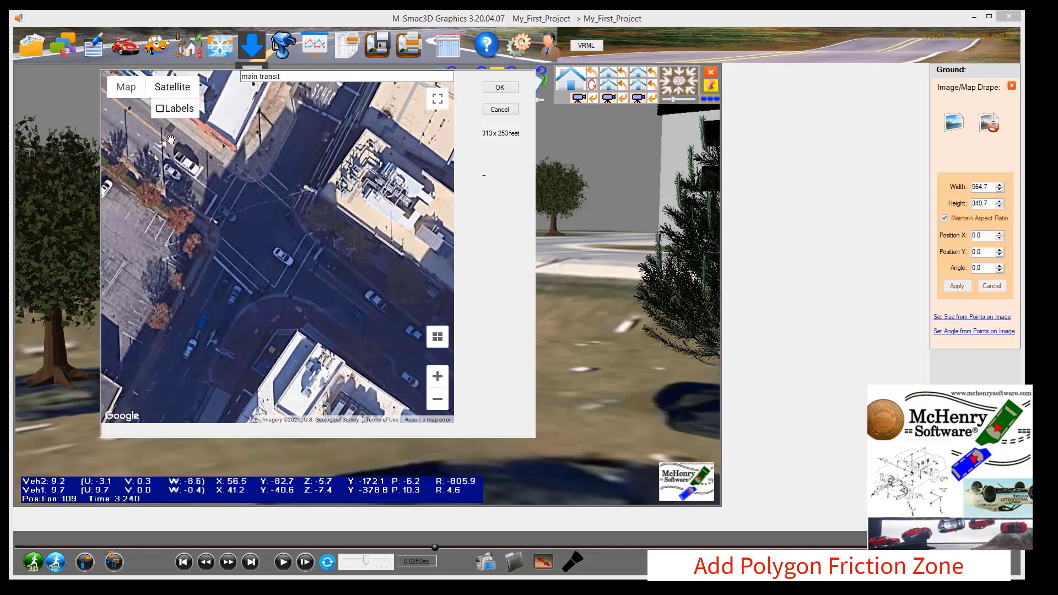
{"action": "scroll", "coordinate": [217, 212], "scroll_direction": "down", "scroll_amount": 1}
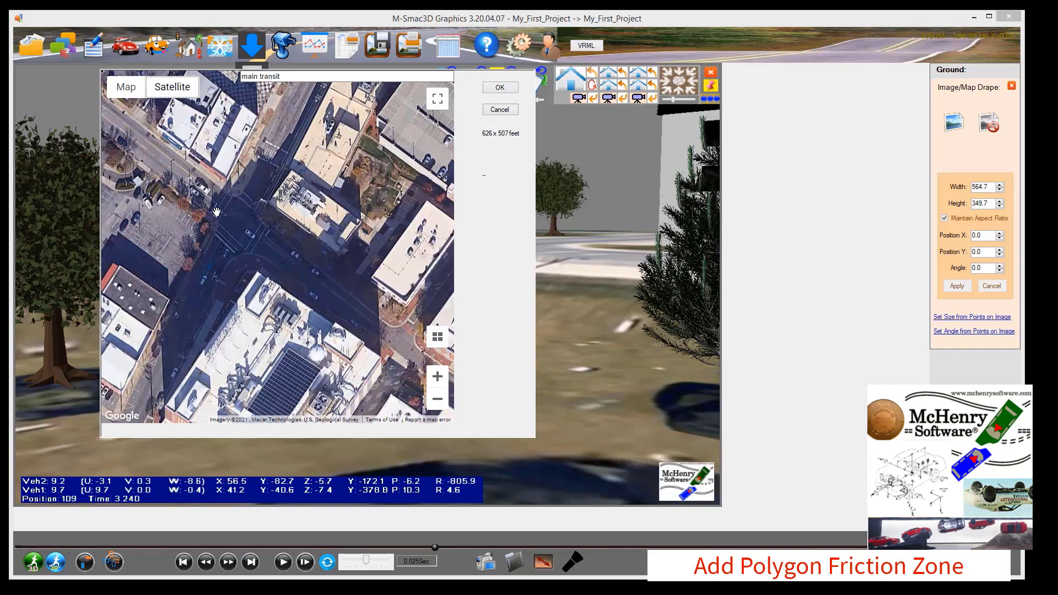
{"action": "left_click", "coordinate": [498, 110]}
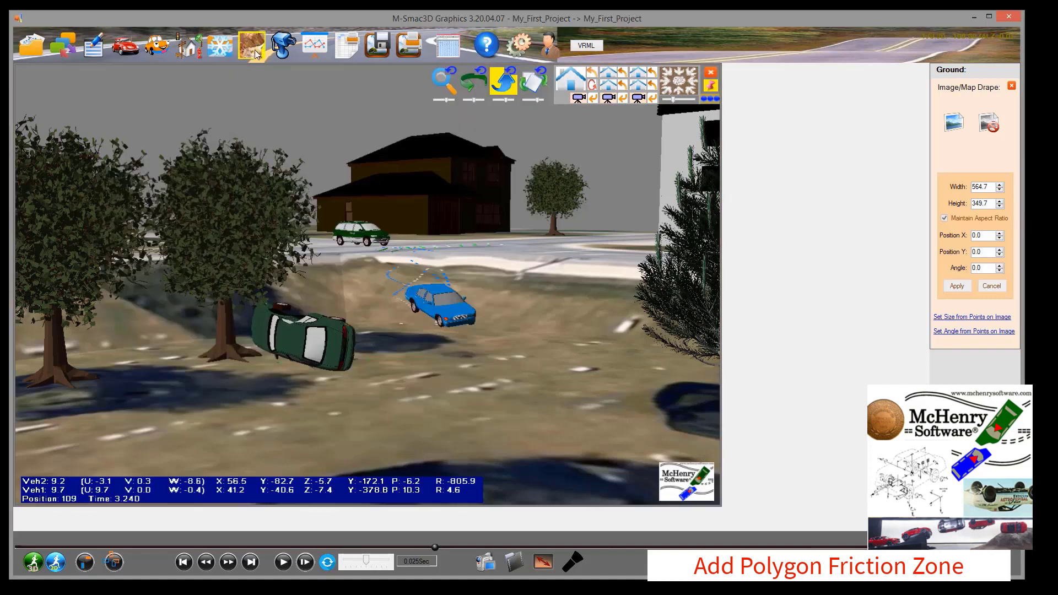
Review which grounds are set visible in the Ground Mesh and Surfaces list, and close it without changes.
{"action": "left_click", "coordinate": [252, 45]}
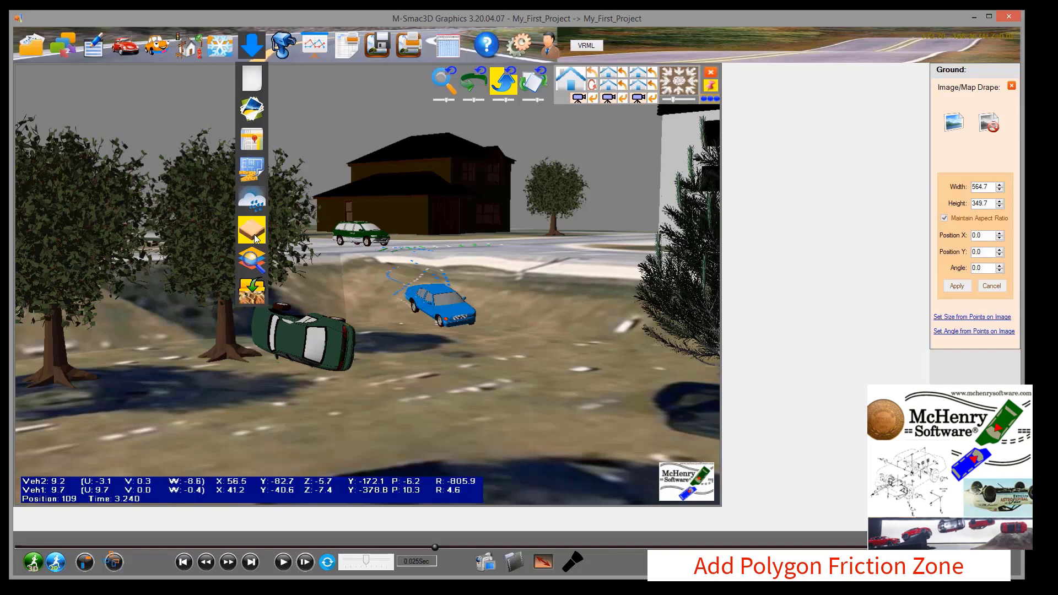
{"action": "left_click", "coordinate": [256, 265]}
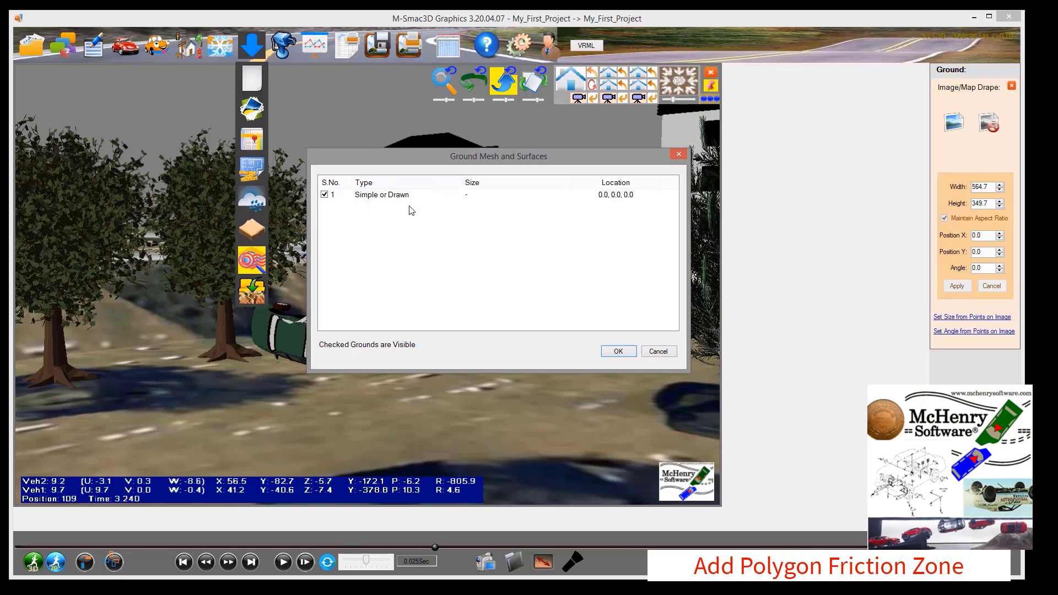
{"action": "left_click", "coordinate": [659, 351]}
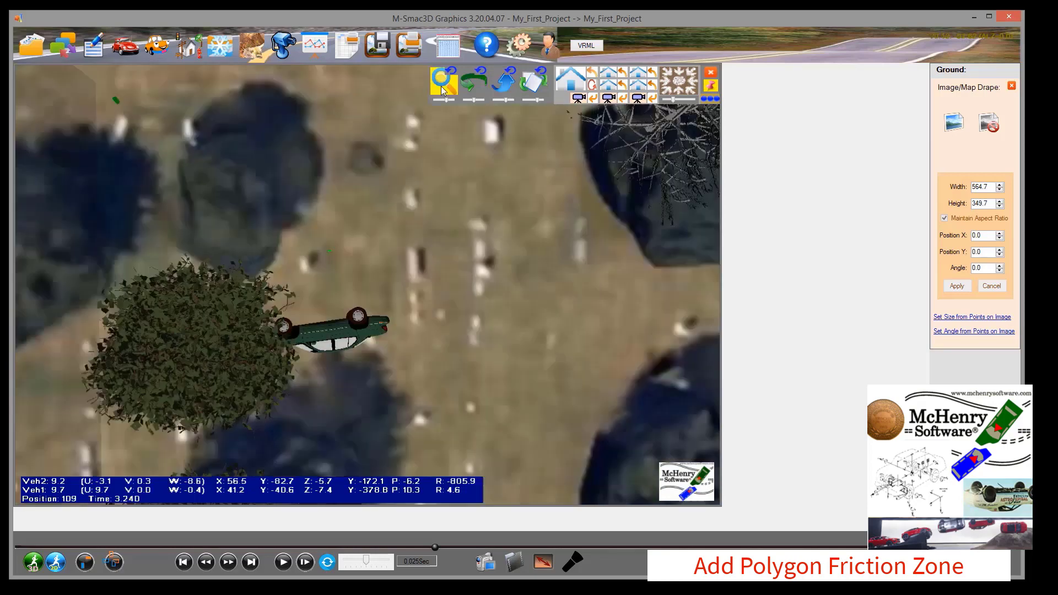
Browse the Projects folder for ground files that can be imported from other projects, and cancel the import.
{"action": "scroll", "coordinate": [409, 237], "scroll_direction": "down", "scroll_amount": 8}
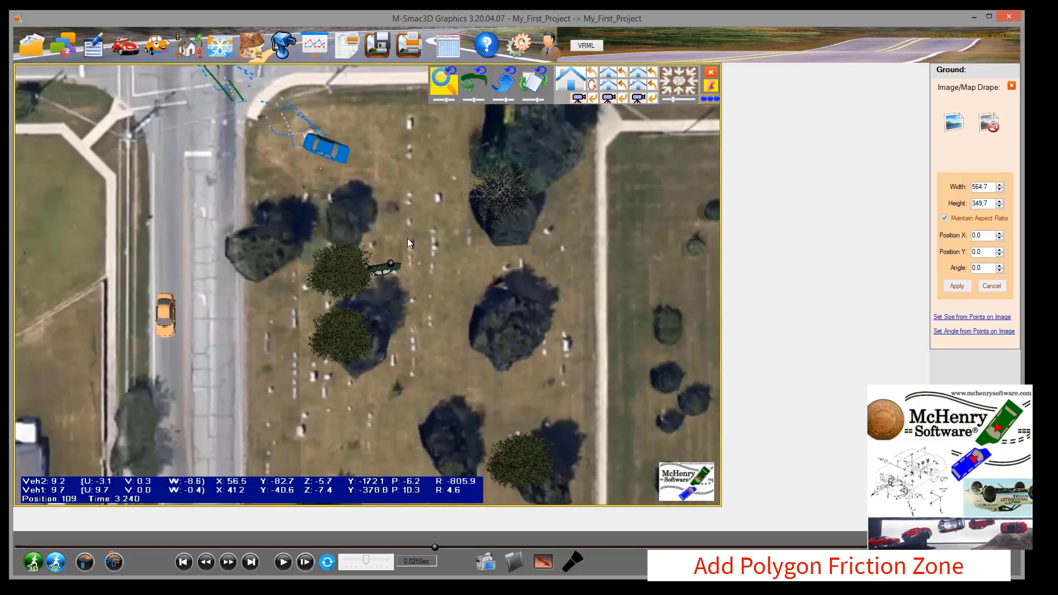
{"action": "scroll", "coordinate": [408, 239], "scroll_direction": "down", "scroll_amount": 3}
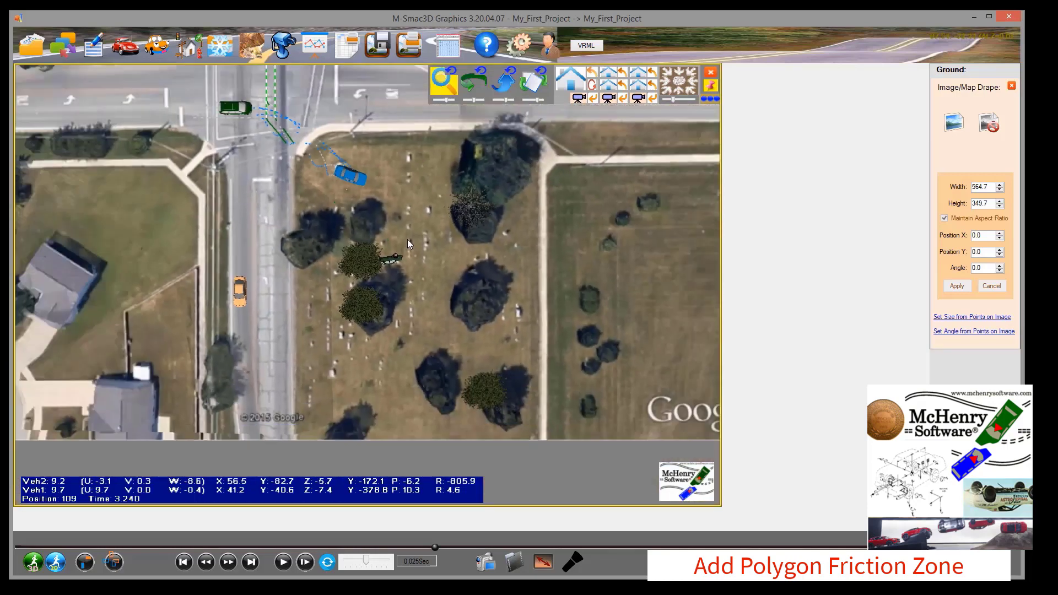
{"action": "middle_click_drag", "start_coordinate": [392, 249], "coordinate": [414, 366]}
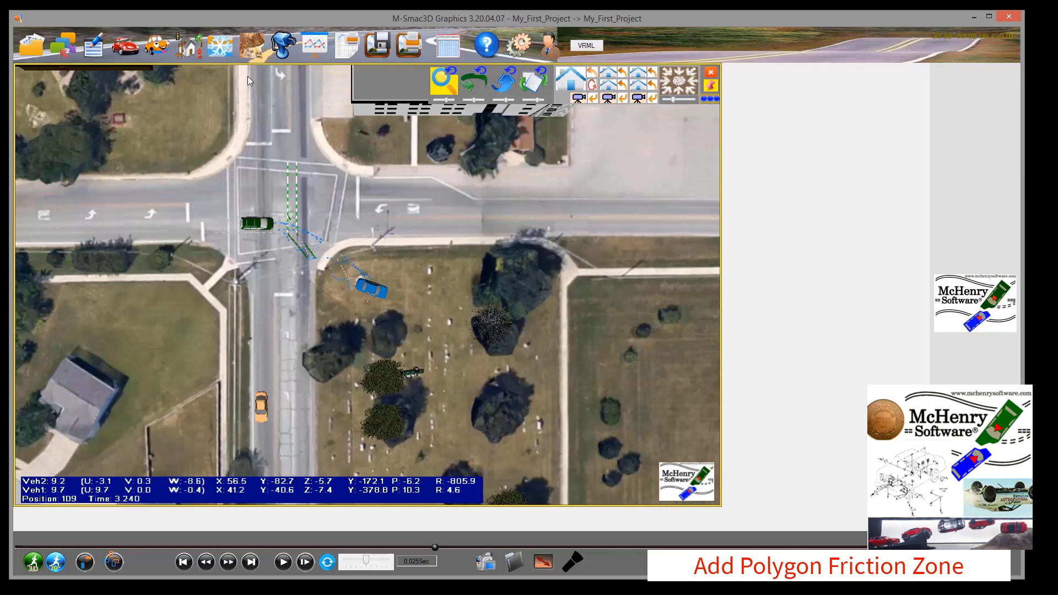
{"action": "left_click", "coordinate": [246, 49]}
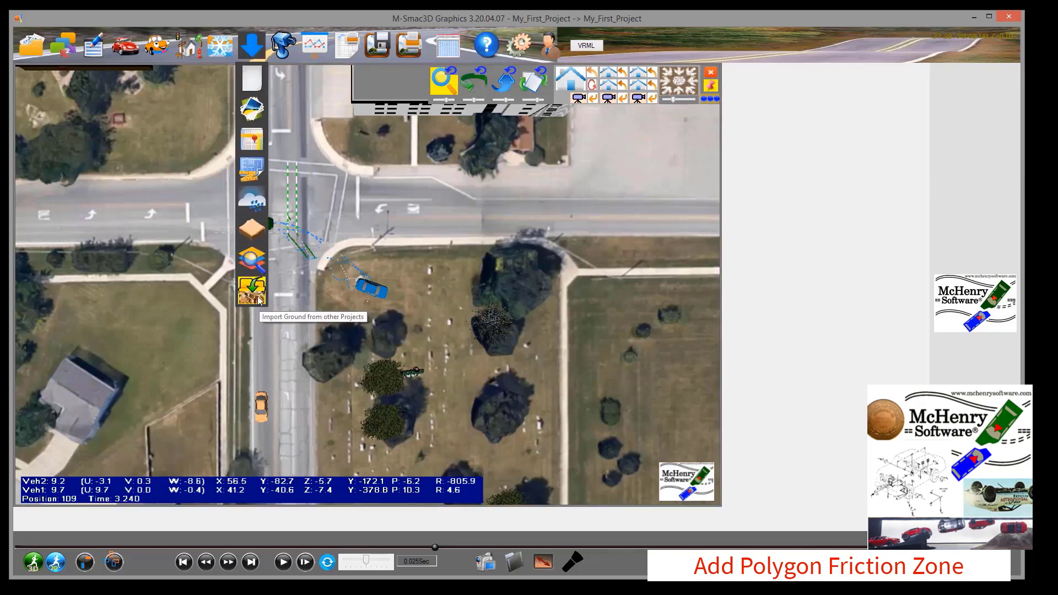
{"action": "left_click", "coordinate": [258, 299]}
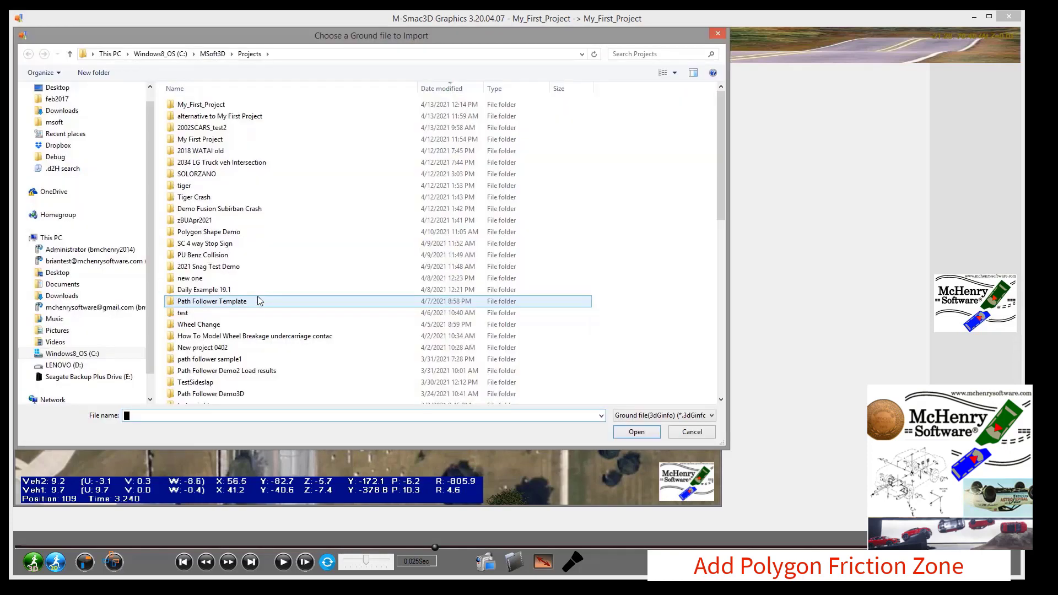
{"action": "left_click", "coordinate": [681, 434]}
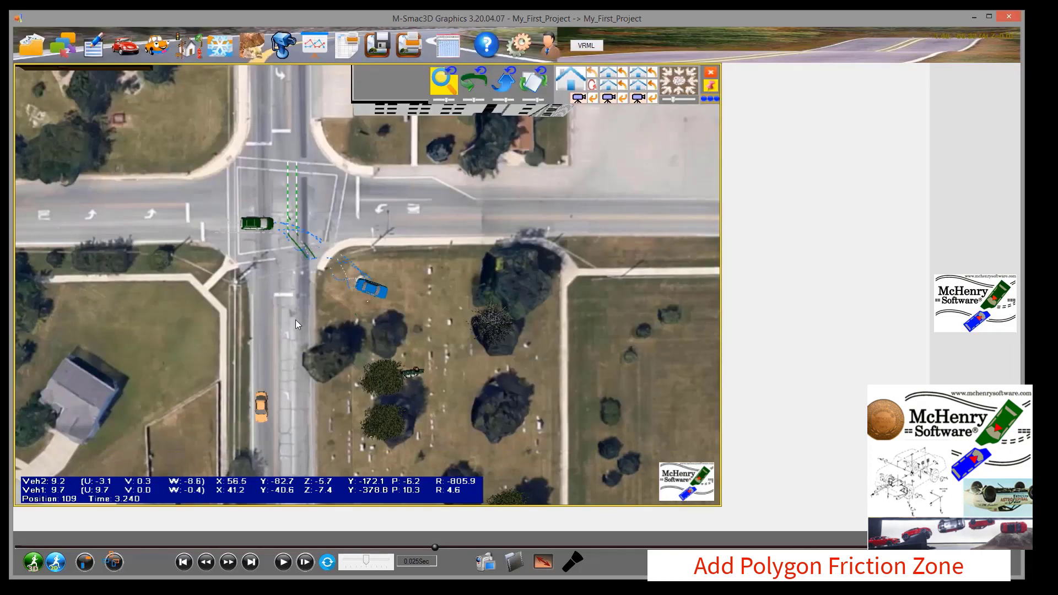
Activate the Camera_2 tracking view, play the simulation through it and stop playback at about 1.2 seconds.
{"action": "left_click", "coordinate": [281, 49]}
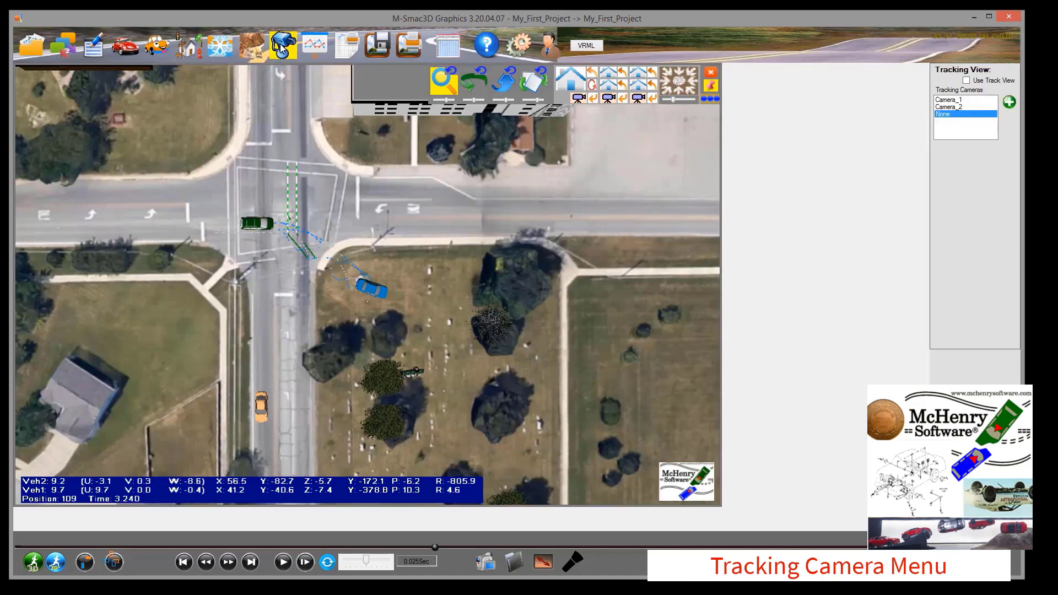
{"action": "left_click", "coordinate": [946, 107]}
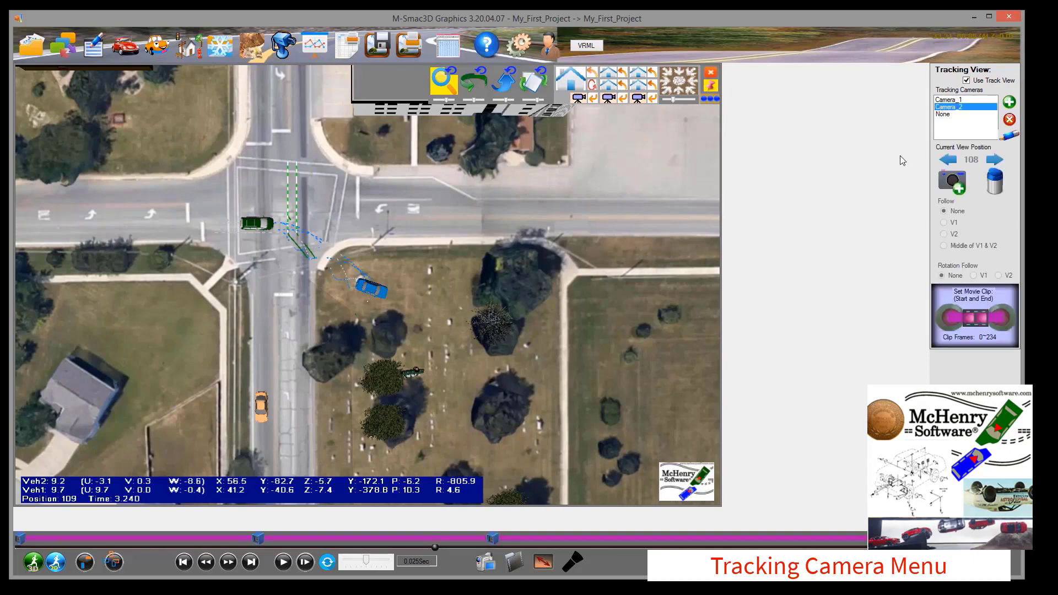
{"action": "left_click", "coordinate": [280, 564]}
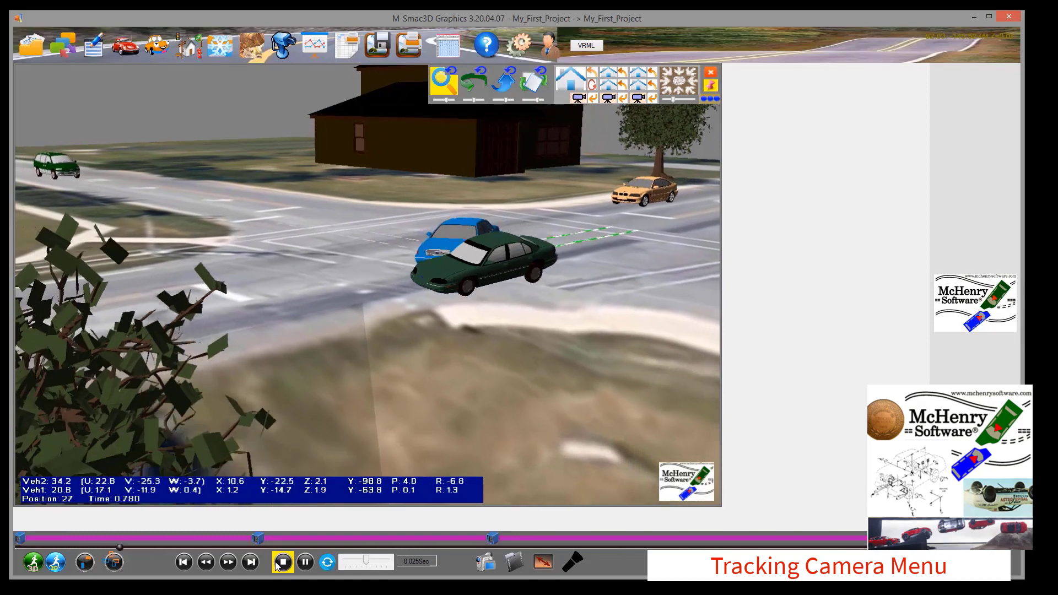
{"action": "left_click", "coordinate": [283, 562]}
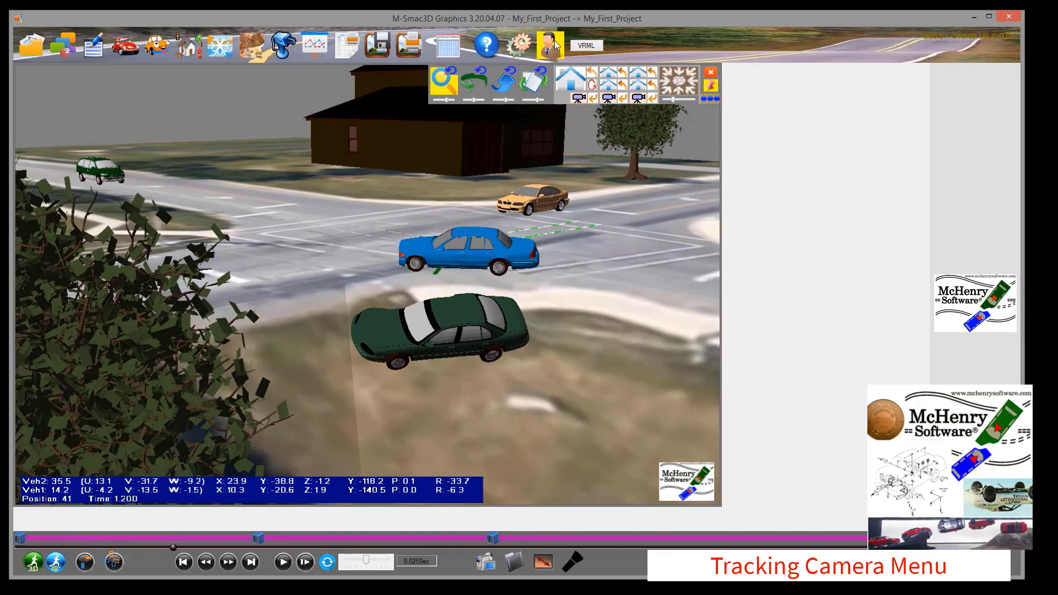
Open the Getting Started Manual, expand its What's New? section and search the manual for "tracking".
{"action": "left_click", "coordinate": [484, 50]}
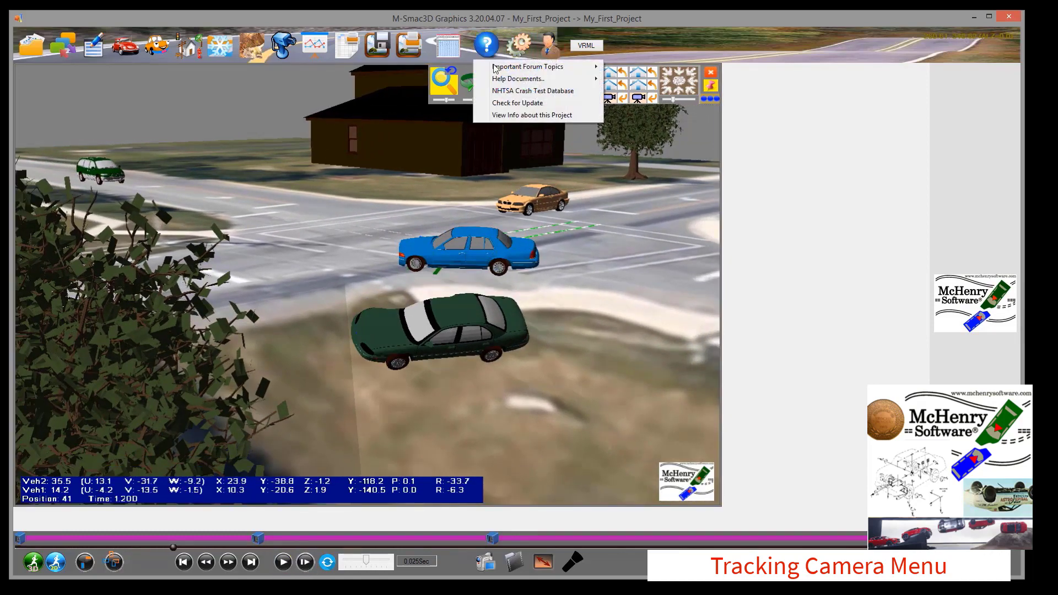
{"action": "mouse_move", "coordinate": [515, 79]}
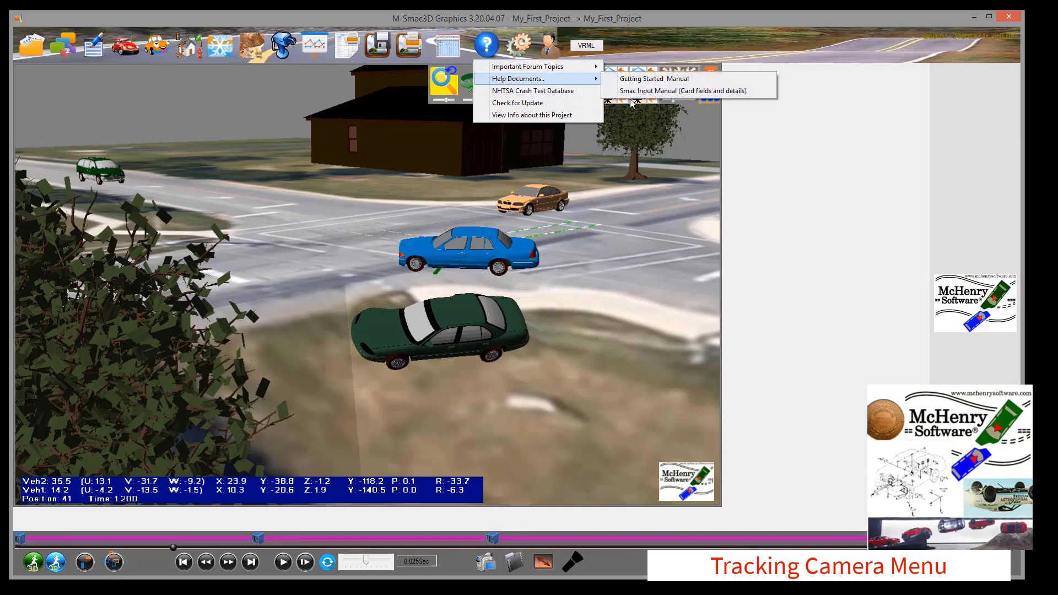
{"action": "left_click", "coordinate": [628, 81]}
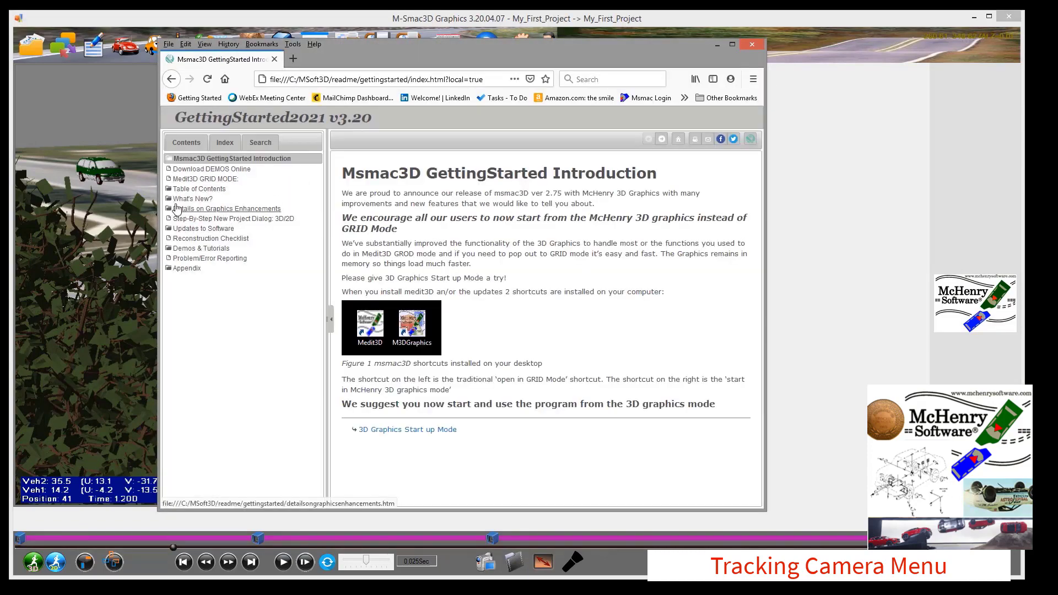
{"action": "left_click", "coordinate": [170, 198]}
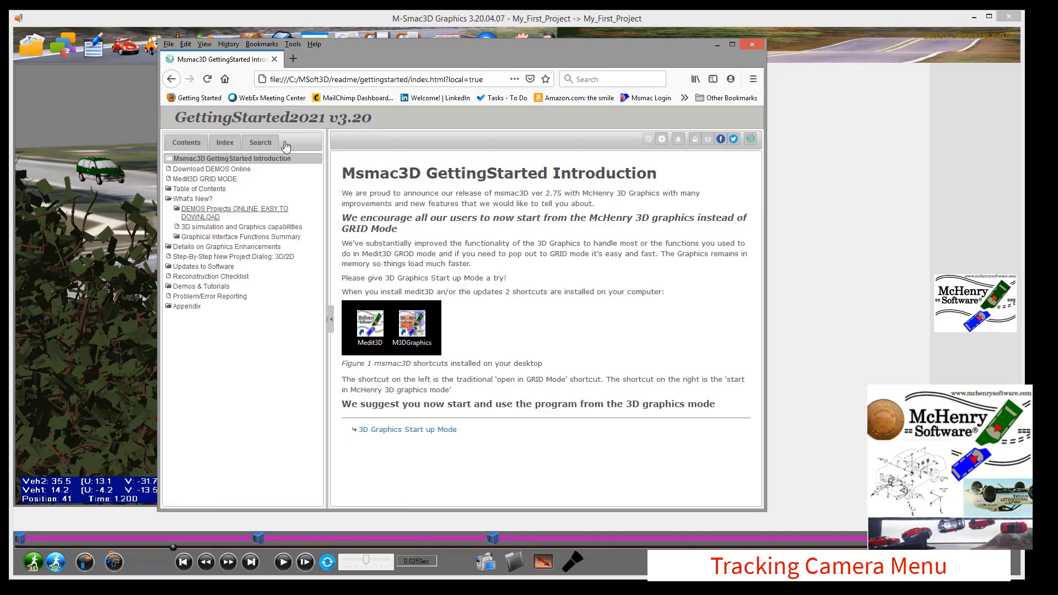
{"action": "left_click", "coordinate": [256, 144]}
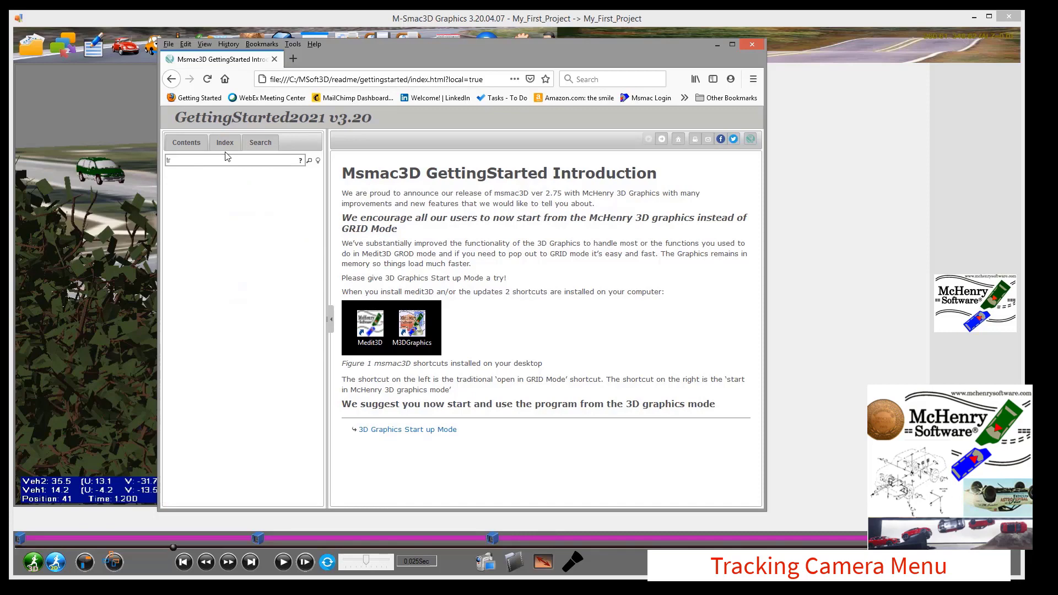
{"action": "type", "text": "tracking"}
{"action": "key", "text": "Return"}
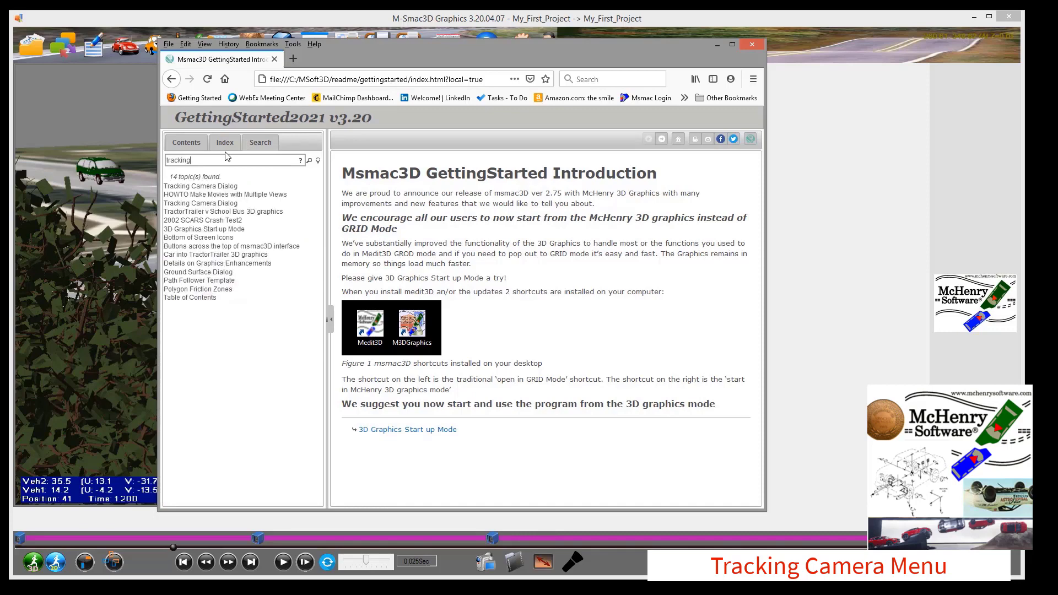
Read the help topics on making movies with multiple views and on the Tracking Camera Dialog, including its setup instructions.
{"action": "left_click", "coordinate": [224, 196]}
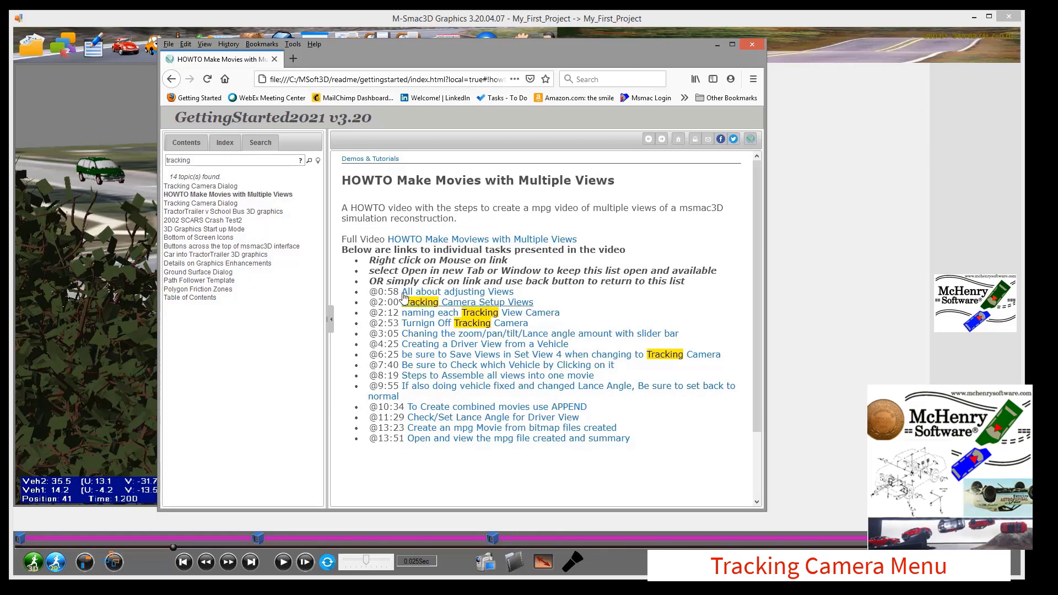
{"action": "left_click", "coordinate": [226, 204]}
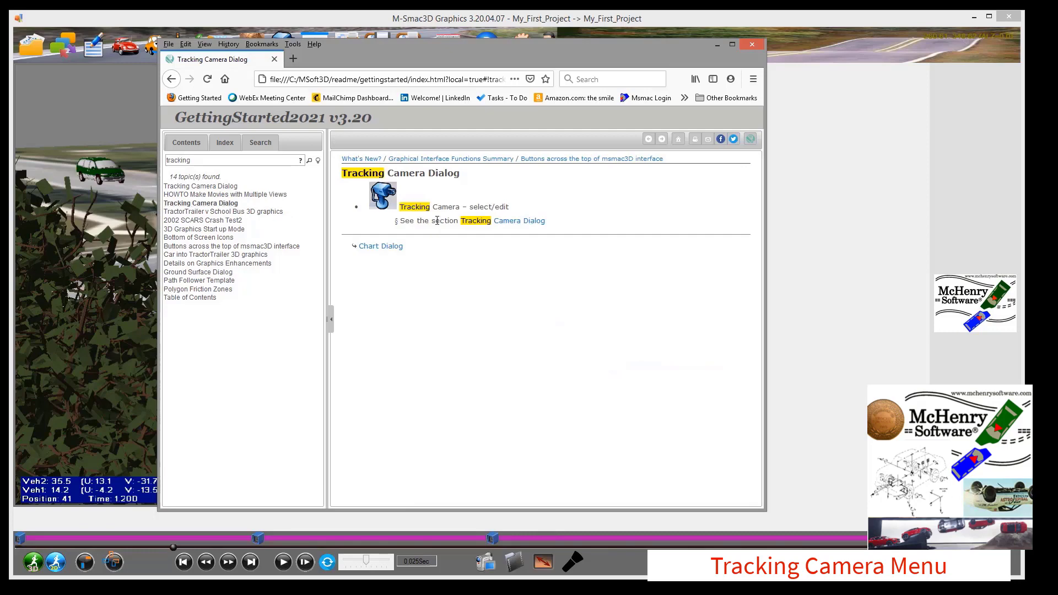
{"action": "left_click", "coordinate": [498, 222]}
{"action": "scroll", "coordinate": [499, 233], "scroll_direction": "down", "scroll_amount": 3}
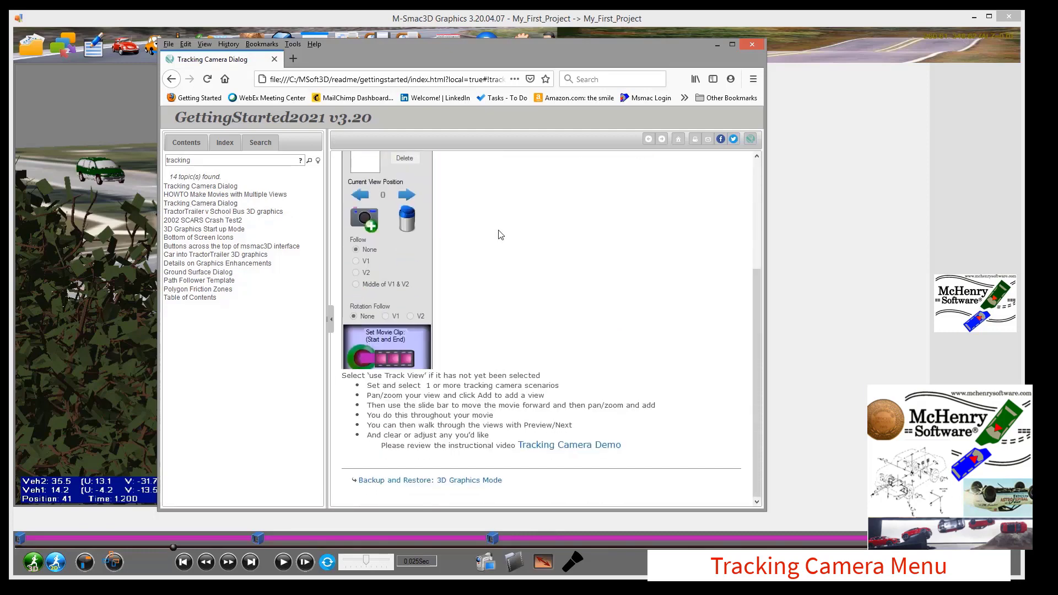
{"action": "scroll", "coordinate": [500, 236], "scroll_direction": "up", "scroll_amount": 1}
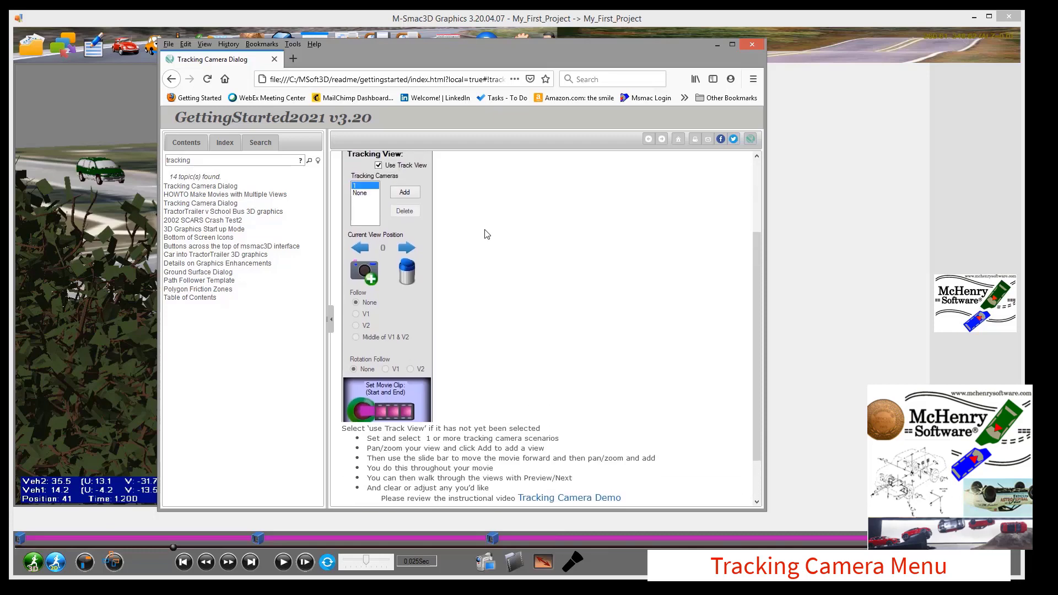
Open the Tracking Camera Demo video from the help page, and close both the video and the manual.
{"action": "left_click", "coordinate": [547, 499]}
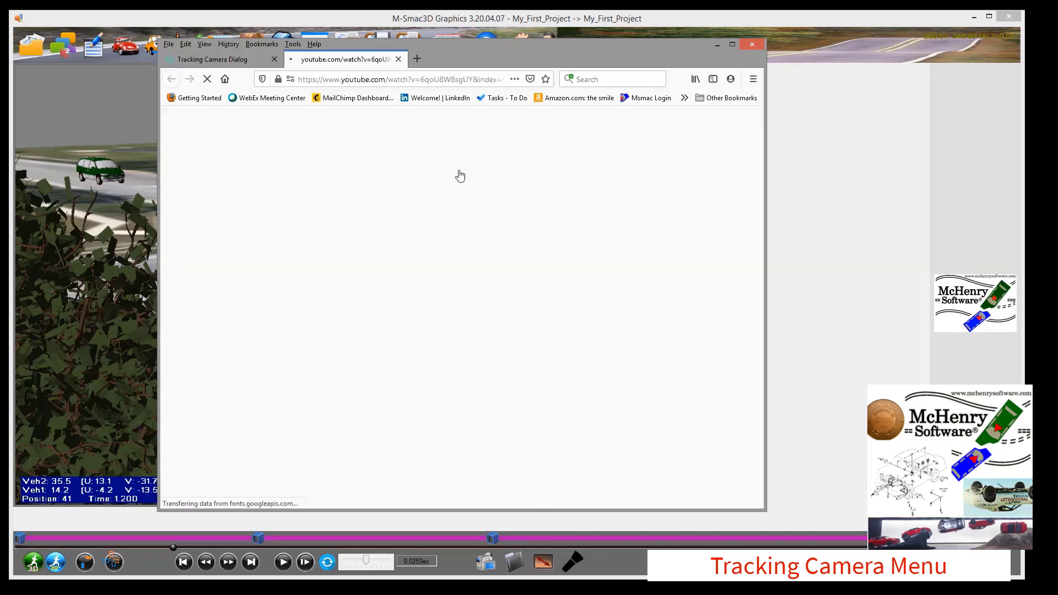
{"action": "left_click", "coordinate": [398, 59]}
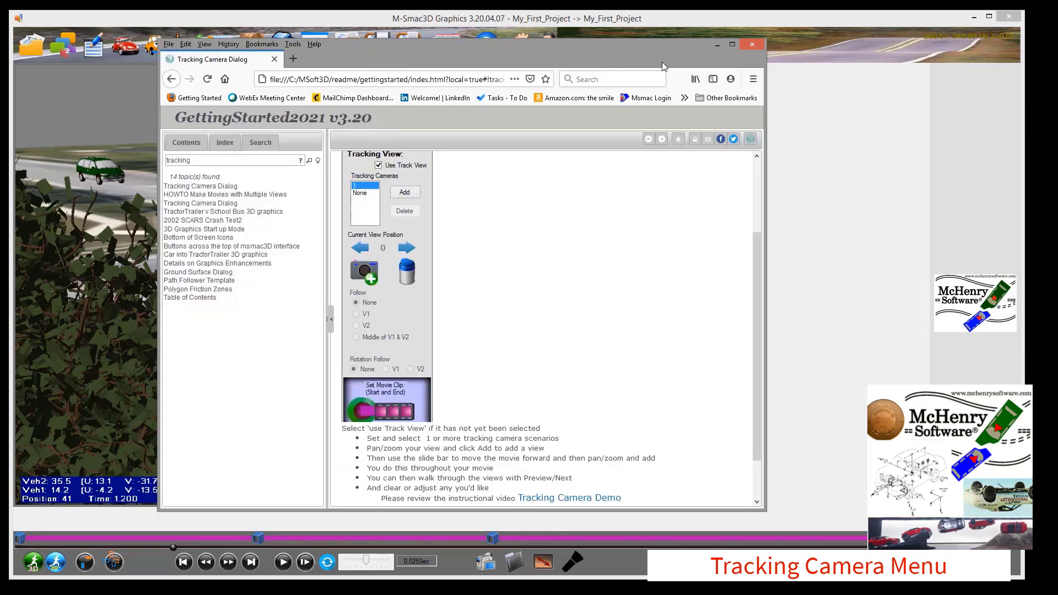
{"action": "left_click", "coordinate": [754, 47]}
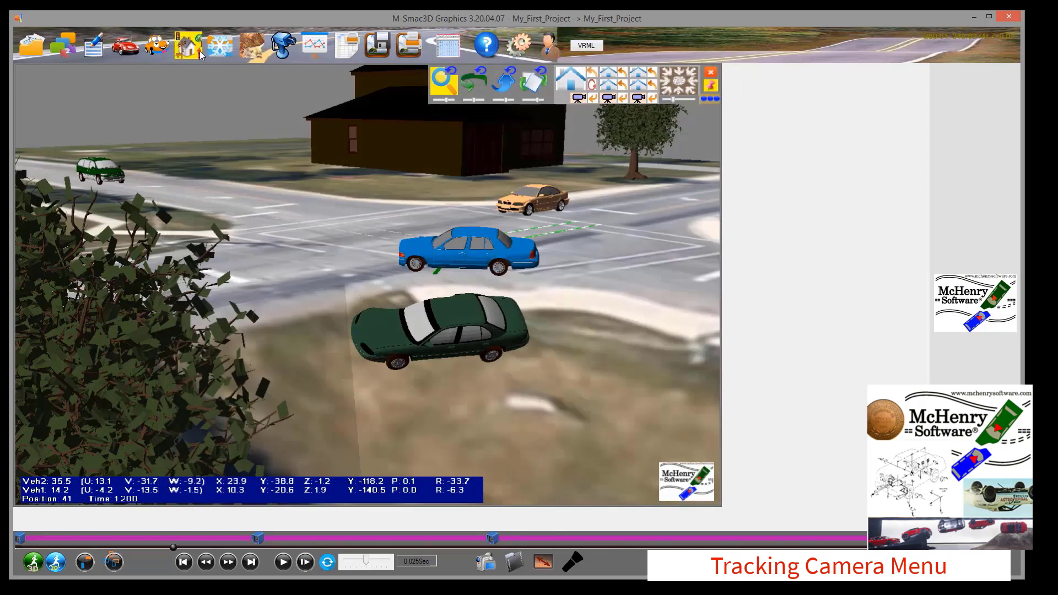
Rename the tracking camera Camera_2 as "side view".
{"action": "left_click", "coordinate": [285, 50]}
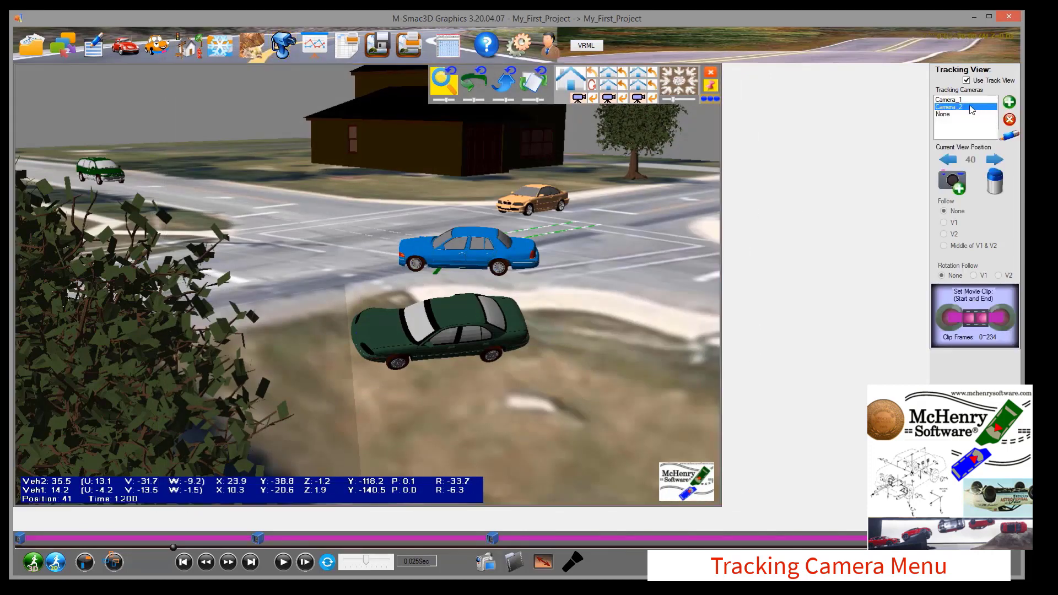
{"action": "left_click", "coordinate": [1011, 137]}
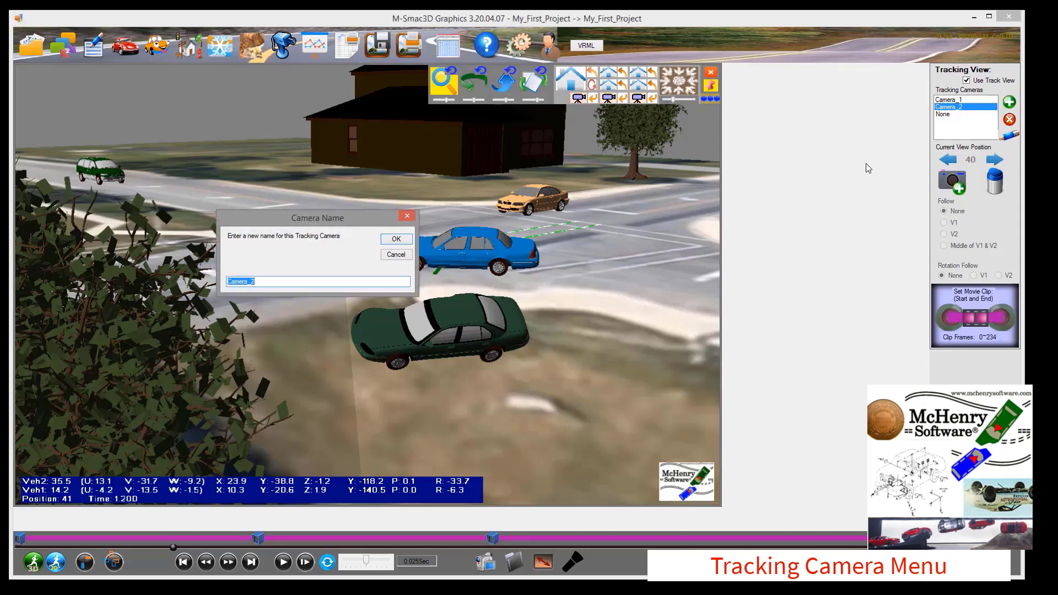
{"action": "type", "text": "side view"}
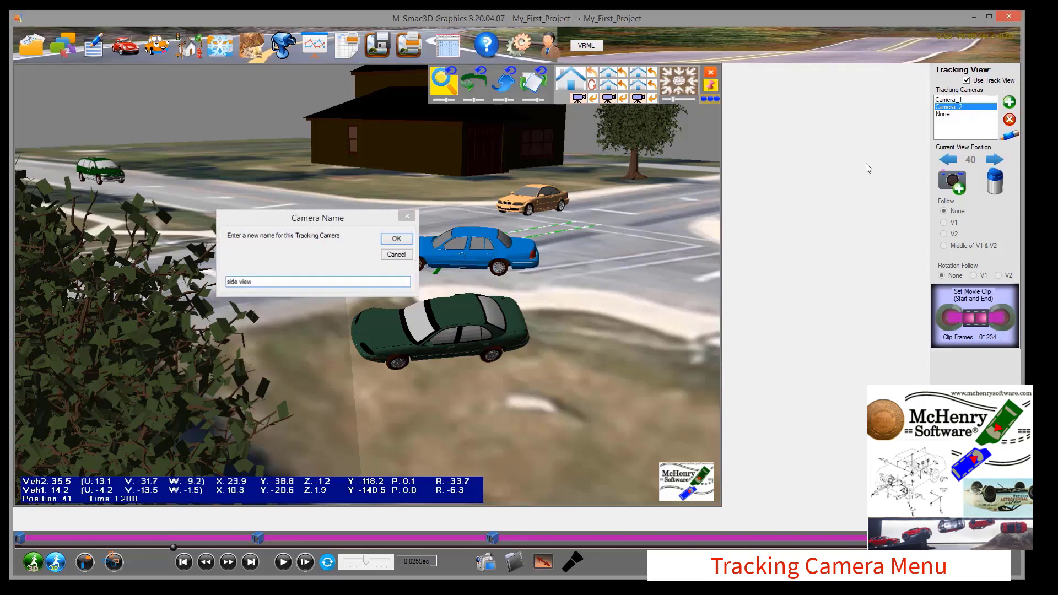
{"action": "key", "text": "Return"}
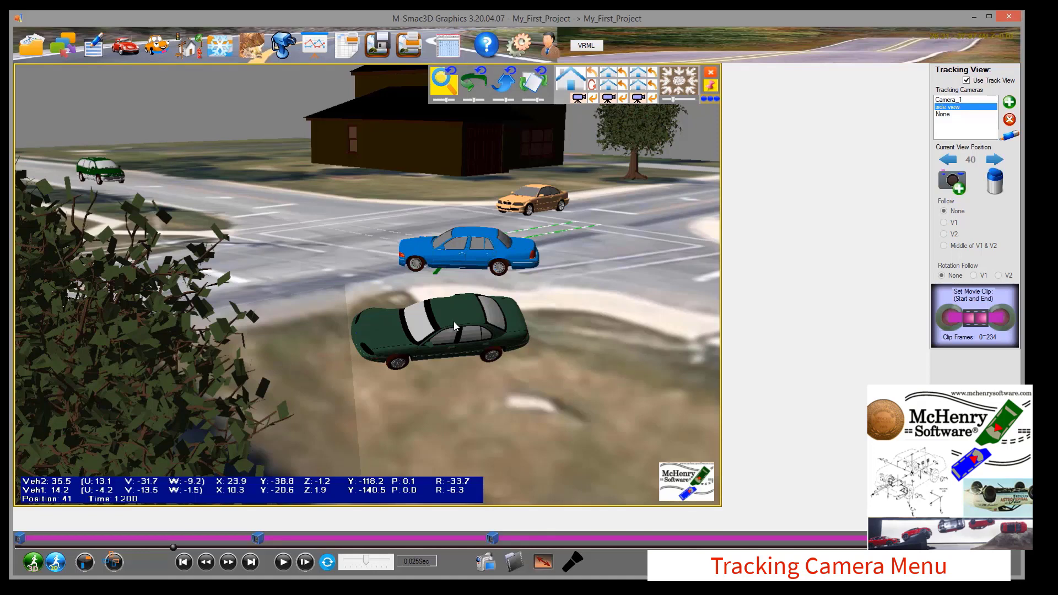
Open the simulation charts and display the XYZ accelerations chart for vehicle V1.
{"action": "left_click", "coordinate": [321, 52]}
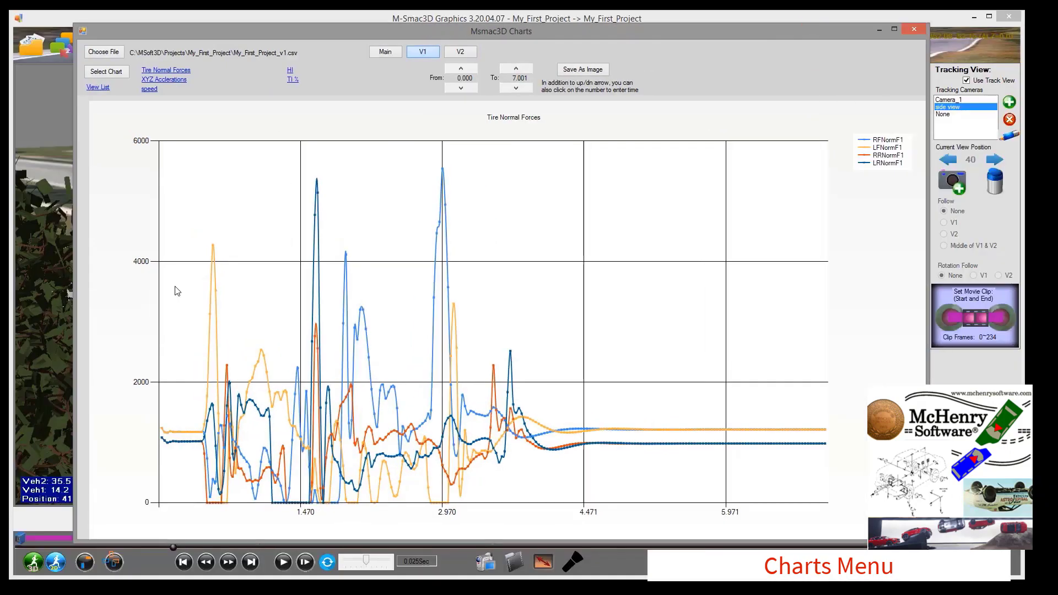
{"action": "left_click", "coordinate": [165, 80]}
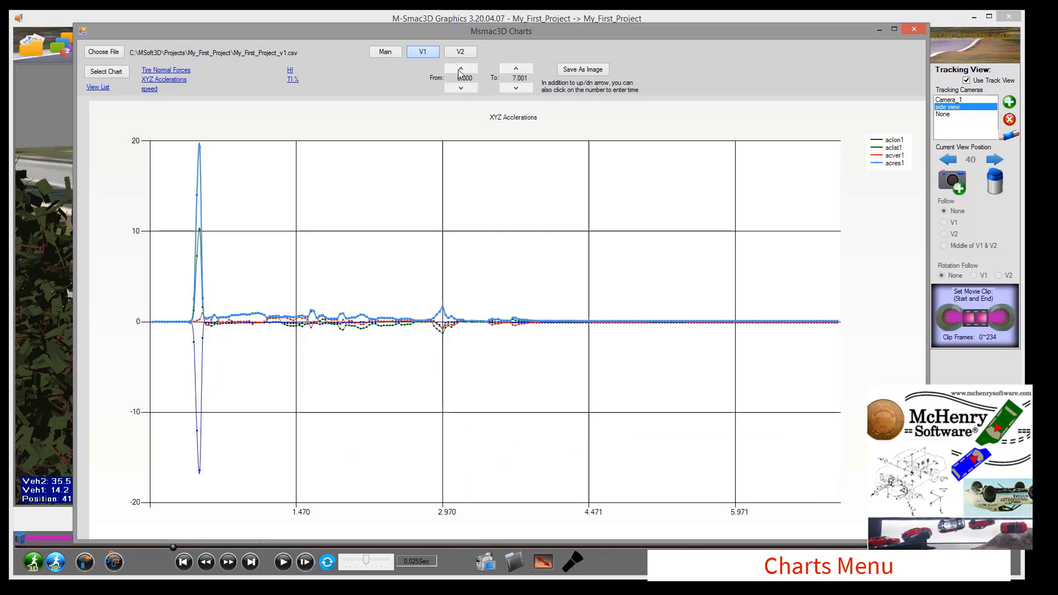
Limit the time range of the V1 XYZ accelerations chart to 0.51 through 0.99 seconds.
{"action": "left_click", "coordinate": [518, 78]}
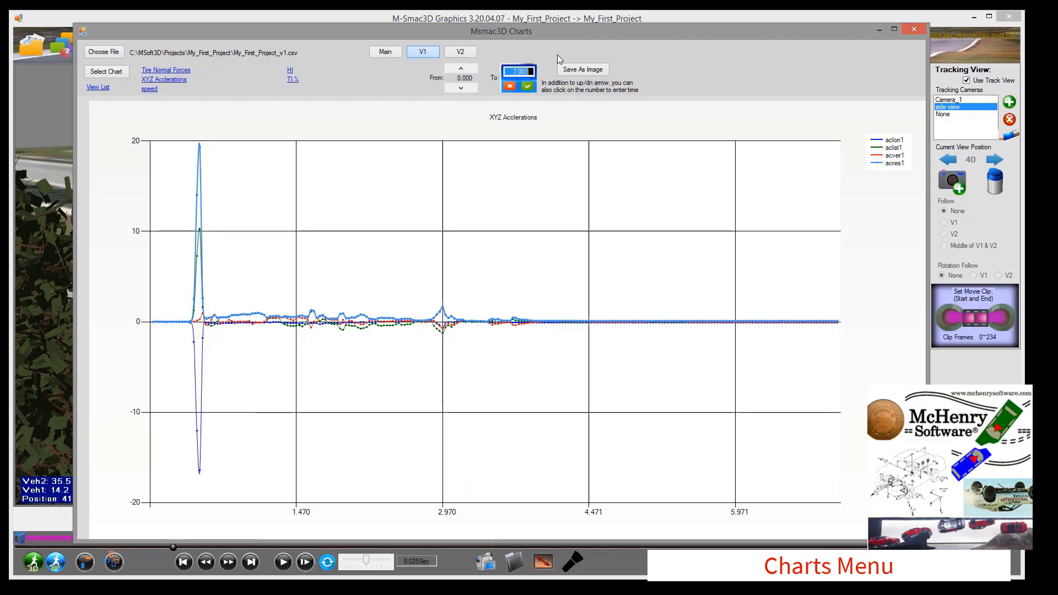
{"action": "type", "text": "0.99"}
{"action": "key", "text": "Return"}
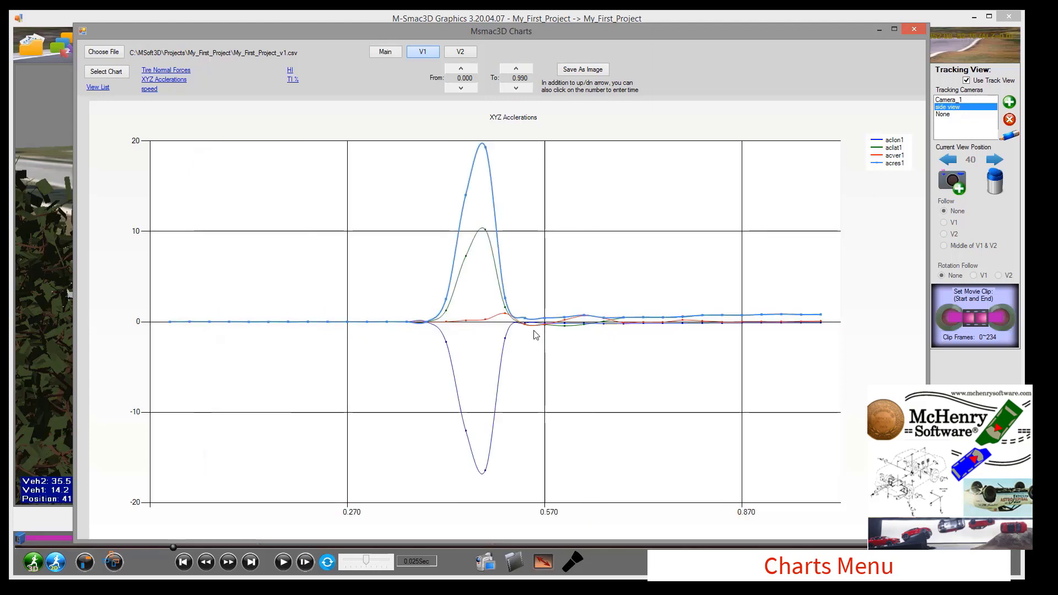
{"action": "left_click", "coordinate": [474, 84]}
{"action": "type", "text": "0.51"}
{"action": "left_click", "coordinate": [472, 86]}
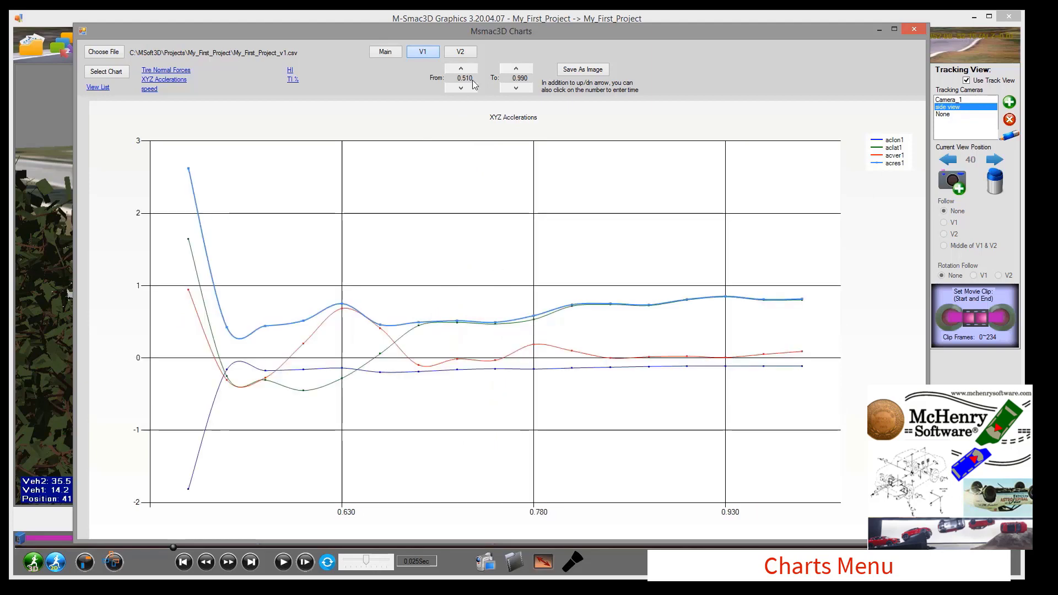
Set the V1 accelerations chart's time range to start at 0.3 and end at 0.7 seconds.
{"action": "left_click", "coordinate": [467, 79]}
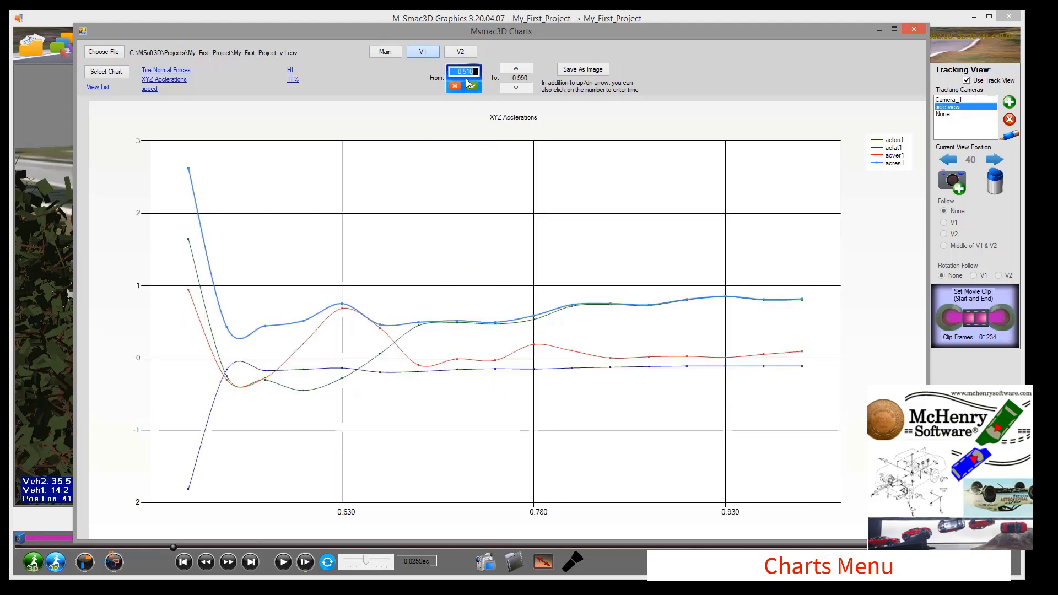
{"action": "type", "text": "3"}
{"action": "left_click", "coordinate": [467, 85]}
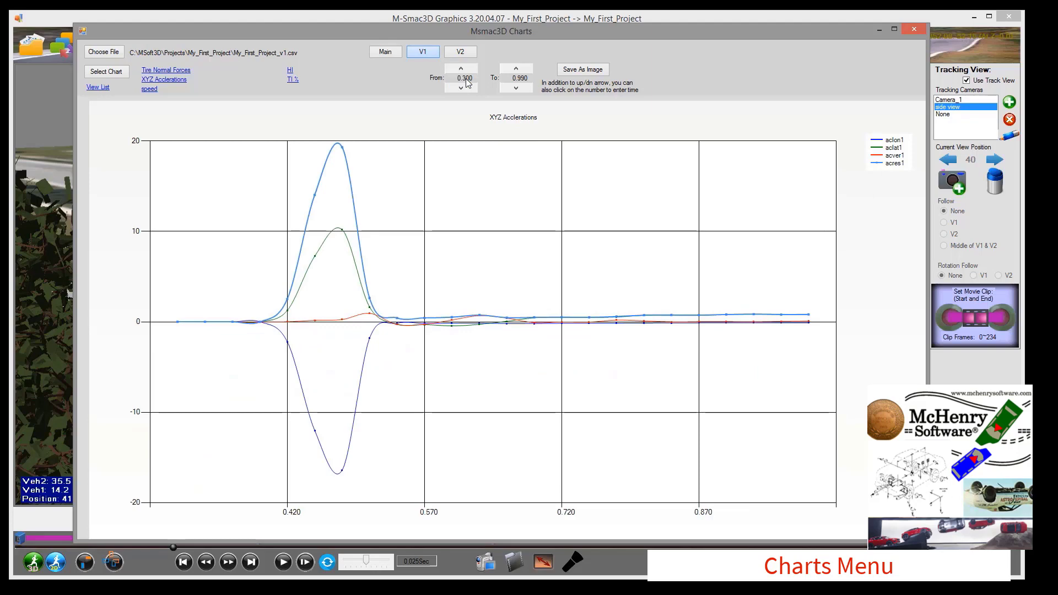
{"action": "left_click", "coordinate": [517, 78]}
{"action": "type", "text": ".7"}
{"action": "key", "text": "Return"}
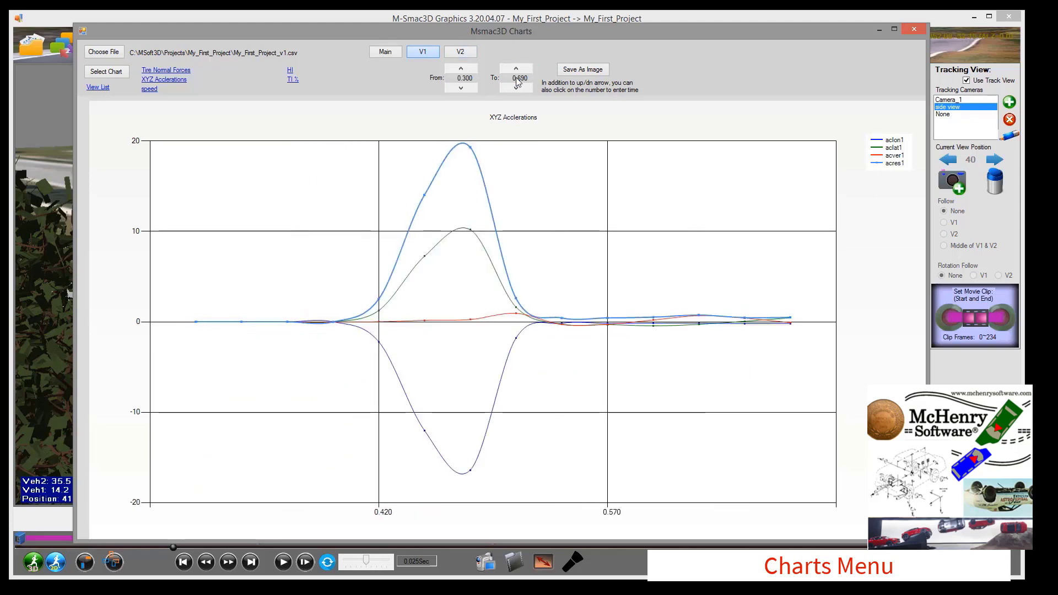
Look over the list of available charts, display the Main file's VEH ACCEL chart, and close the charts window.
{"action": "left_click", "coordinate": [105, 73]}
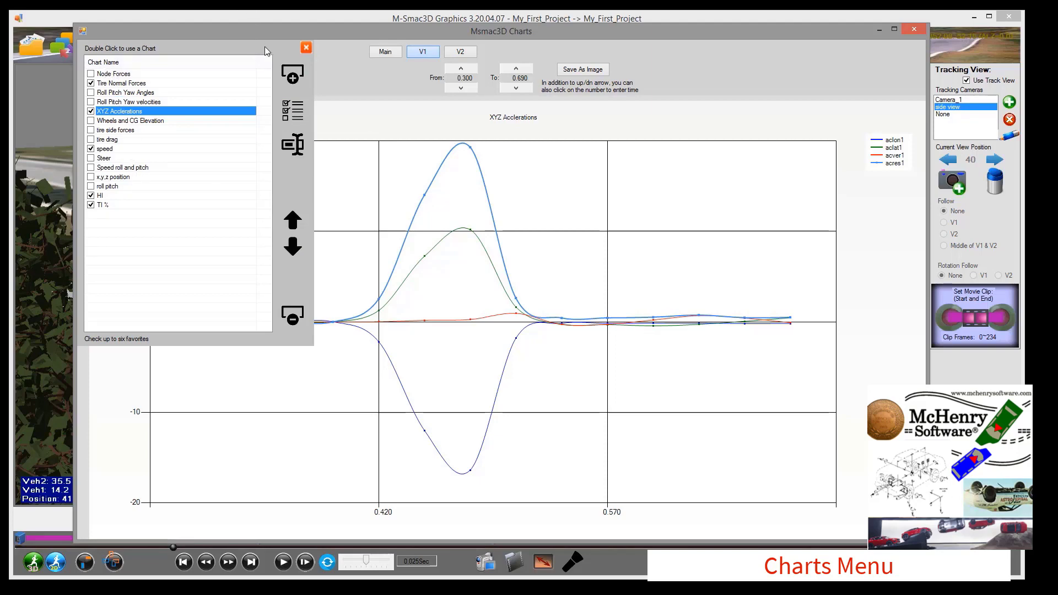
{"action": "left_click", "coordinate": [306, 48]}
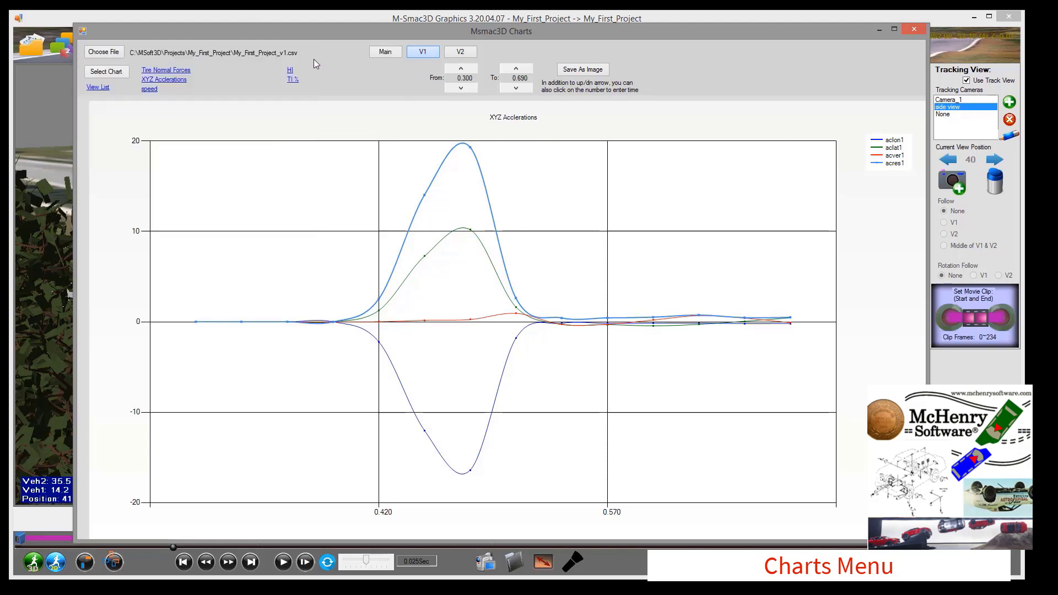
{"action": "left_click", "coordinate": [392, 53]}
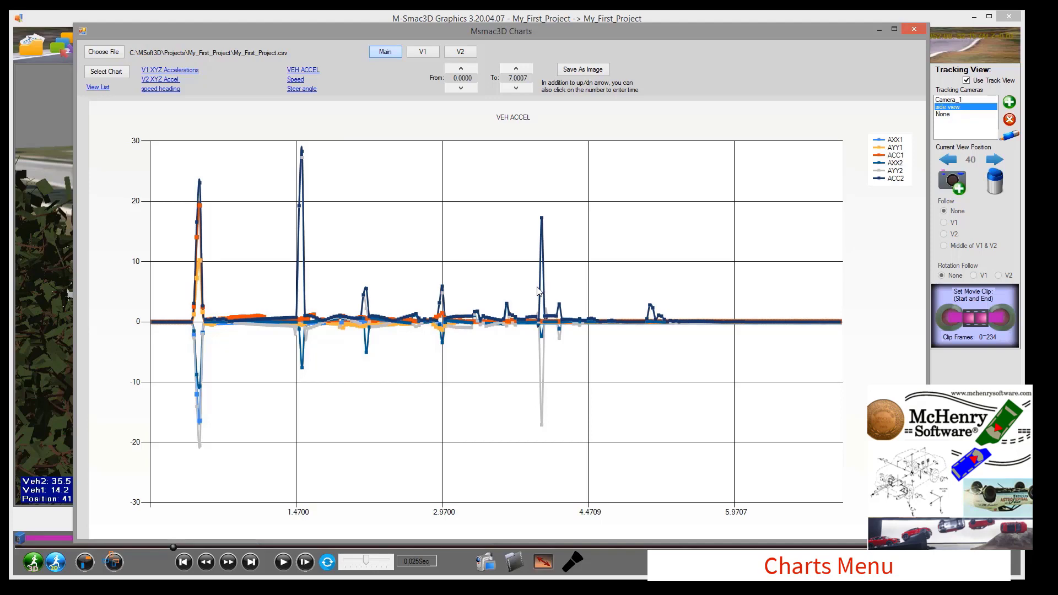
{"action": "left_click", "coordinate": [913, 32]}
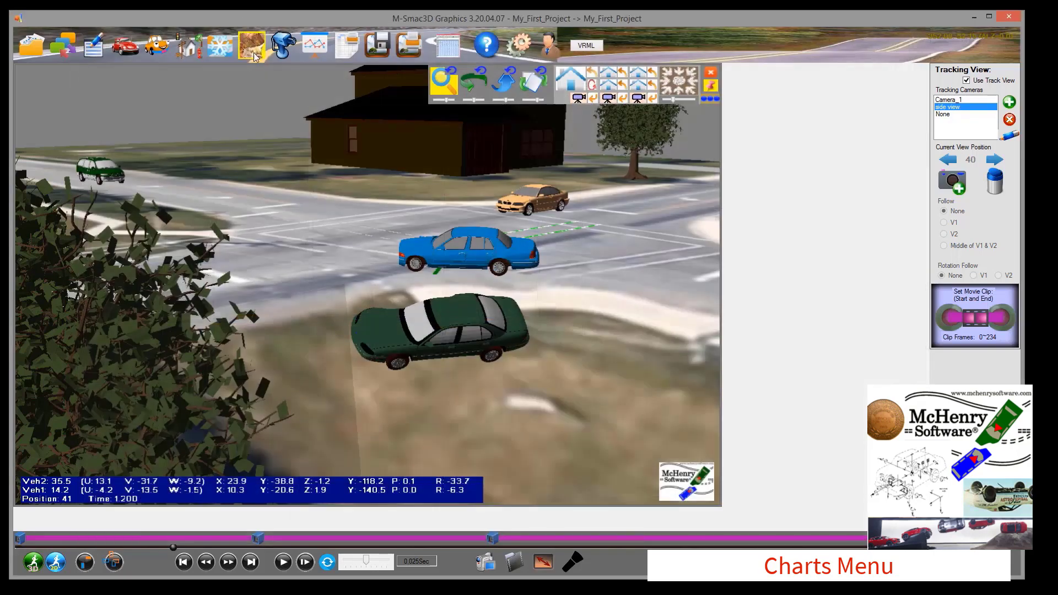
View the output files of My_First_Project.si5, going through the Input Echo, legacy positions and velocities, and Damage Tables reports.
{"action": "left_click", "coordinate": [357, 50]}
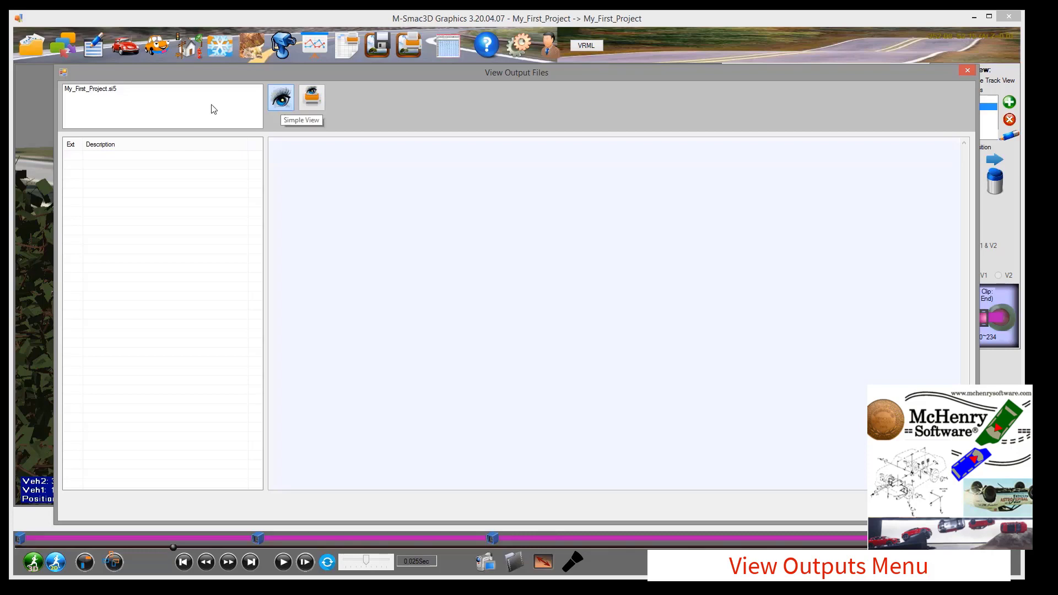
{"action": "left_click", "coordinate": [114, 90]}
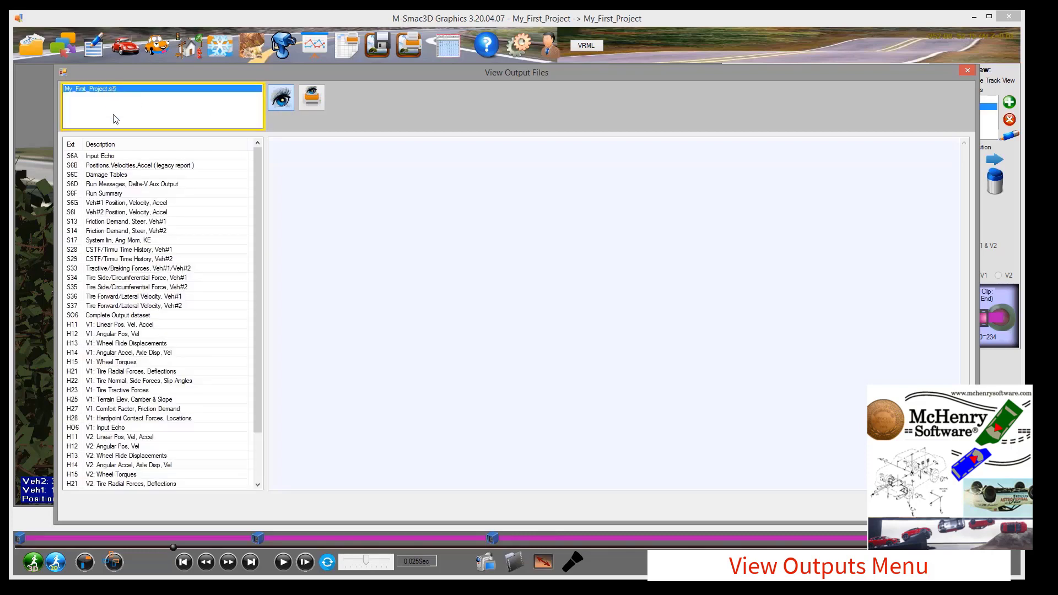
{"action": "left_click", "coordinate": [115, 156]}
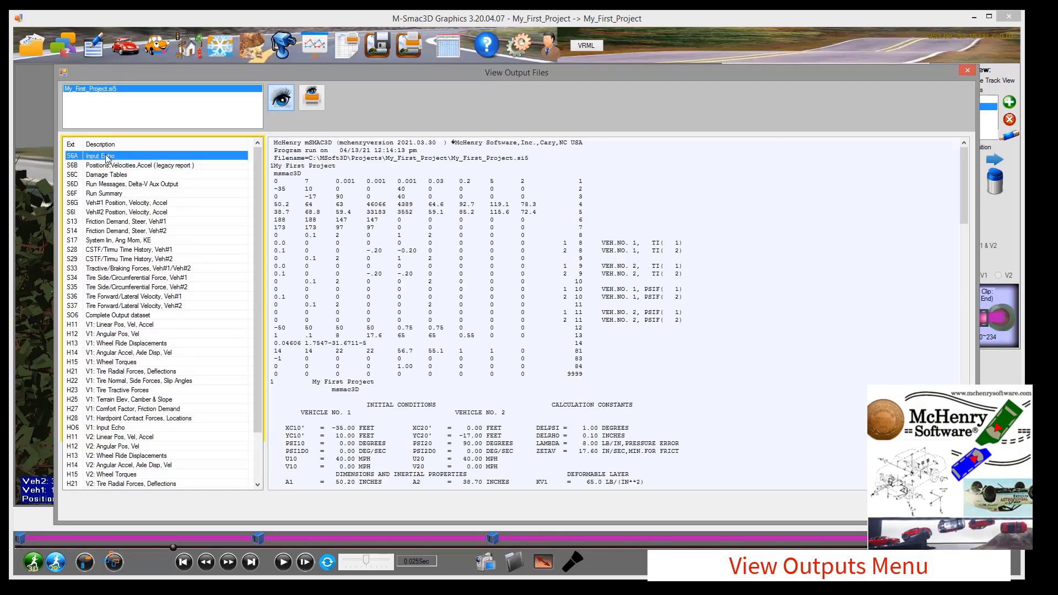
{"action": "left_click", "coordinate": [107, 167]}
{"action": "left_click", "coordinate": [106, 176]}
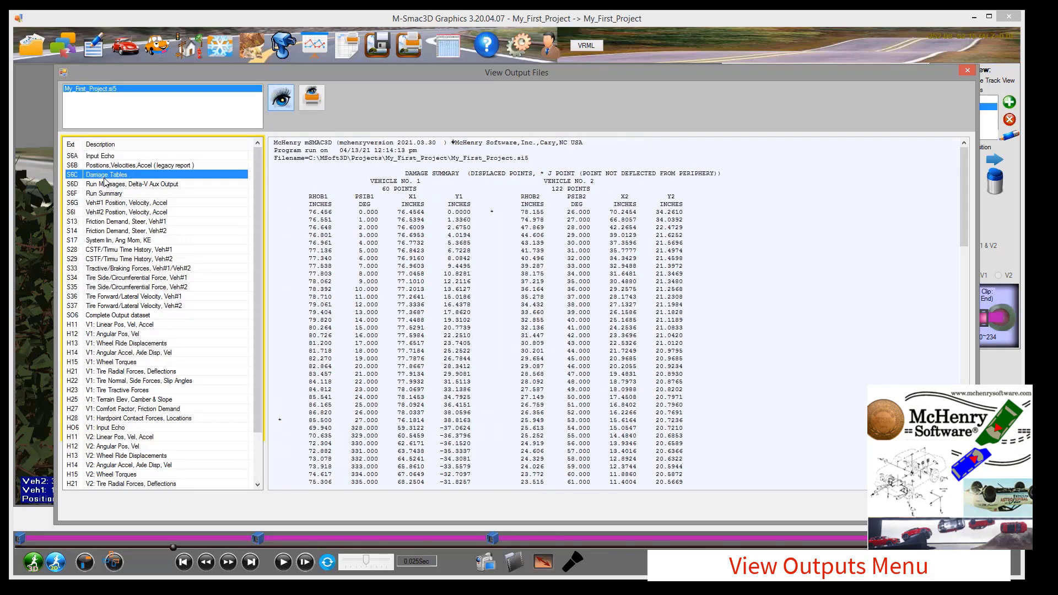
Read the Run Summary report, comparing it with the Input Echo, and close the output file viewer.
{"action": "left_click", "coordinate": [104, 194]}
{"action": "left_click", "coordinate": [745, 226]}
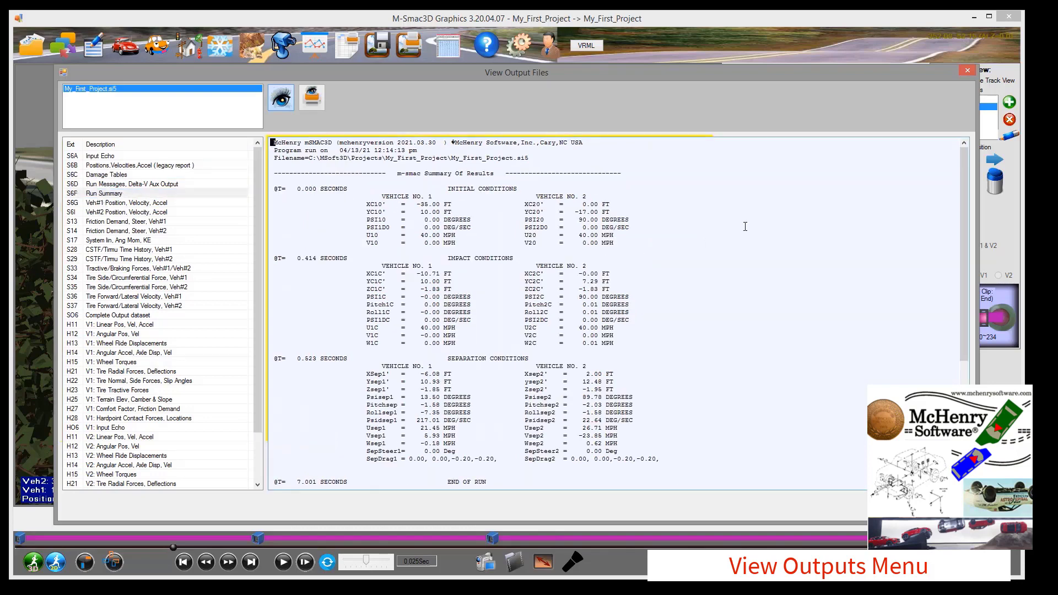
{"action": "left_click", "coordinate": [89, 158]}
{"action": "left_click", "coordinate": [97, 196]}
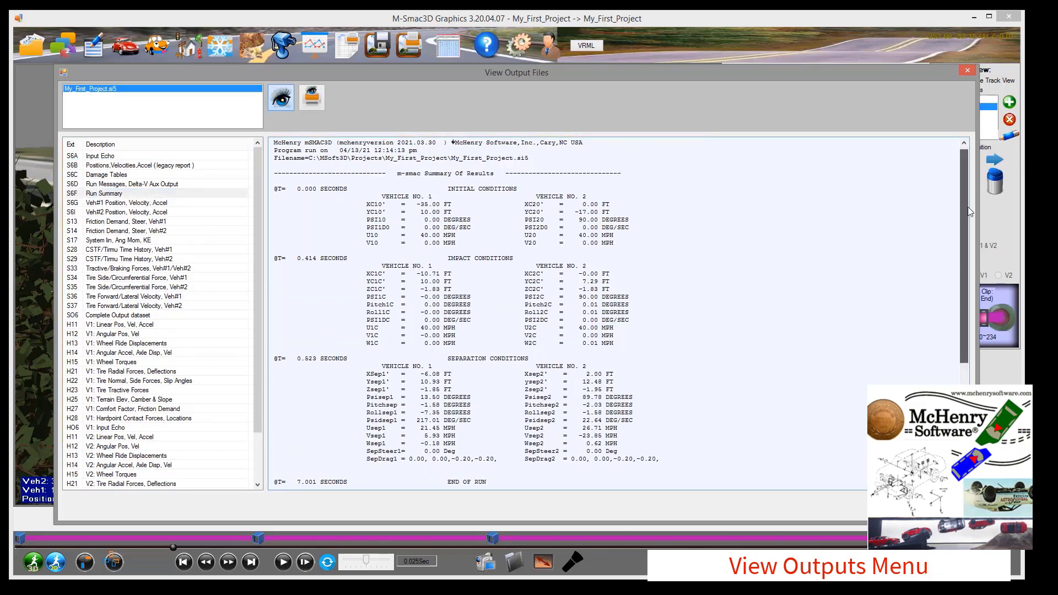
{"action": "left_click_drag", "start_coordinate": [969, 207], "coordinate": [974, 141]}
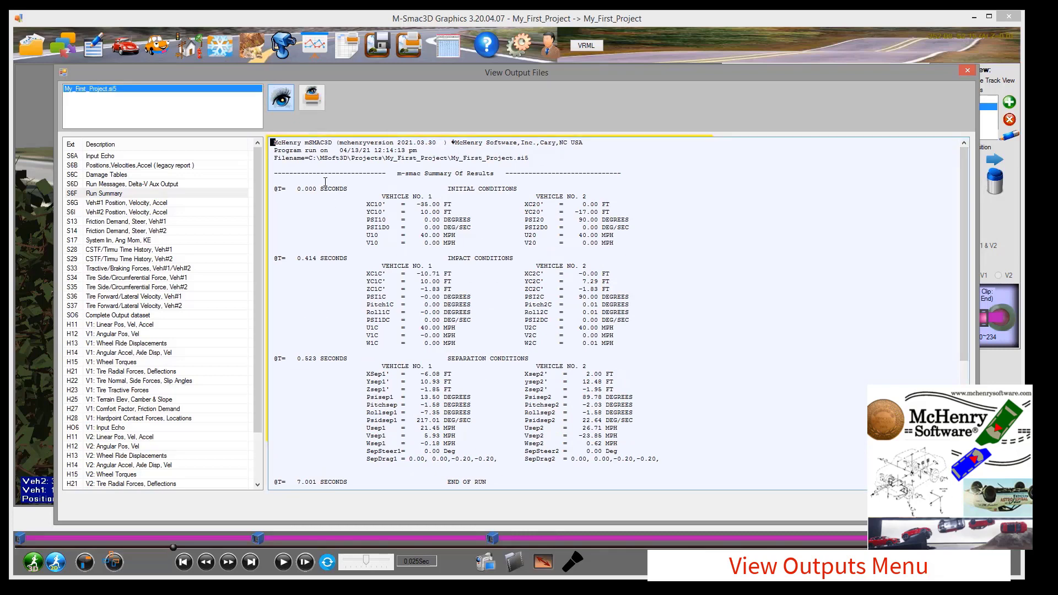
{"action": "left_click", "coordinate": [192, 193]}
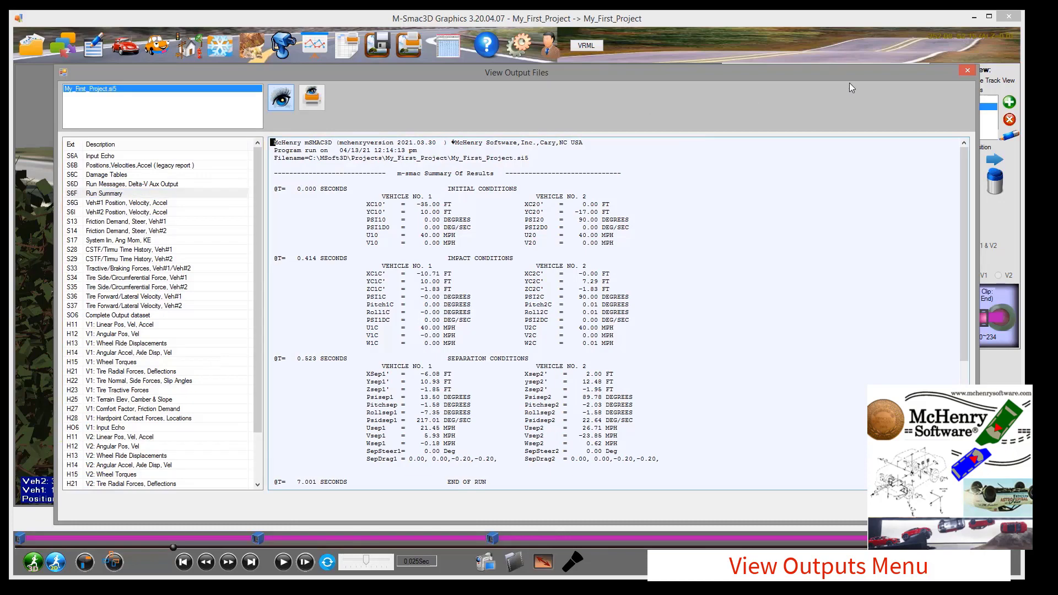
{"action": "left_click", "coordinate": [966, 70]}
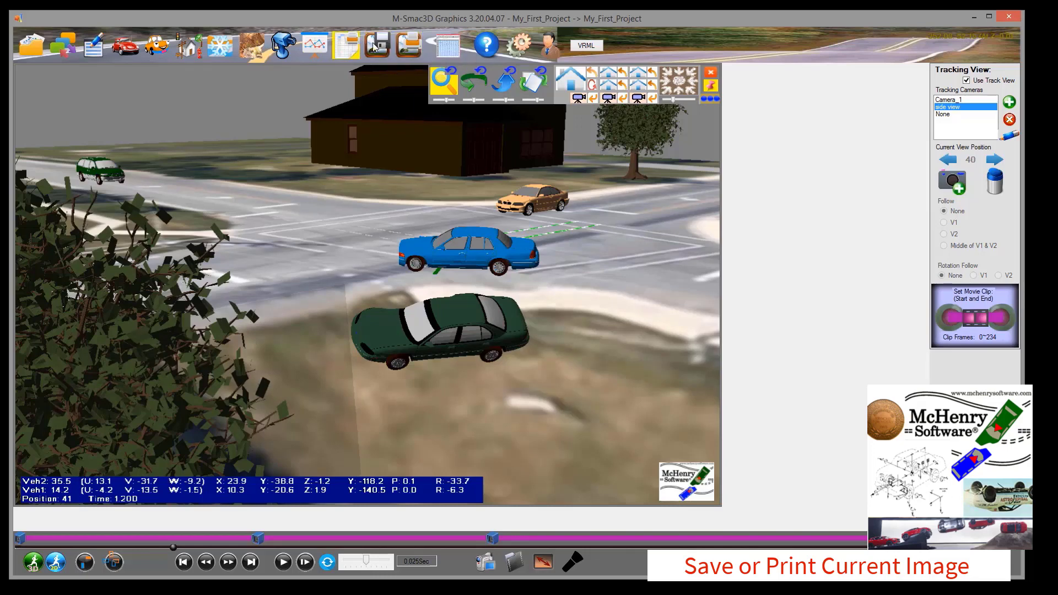
Switch to the M-Edit3D grid with the project's input data.
{"action": "left_click", "coordinate": [450, 50]}
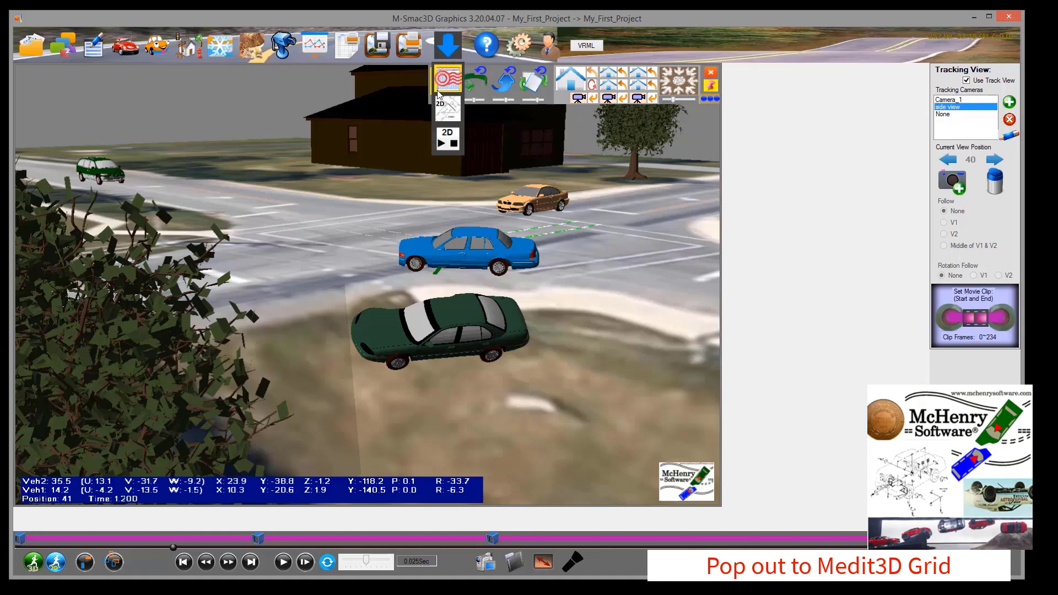
{"action": "left_click", "coordinate": [438, 90]}
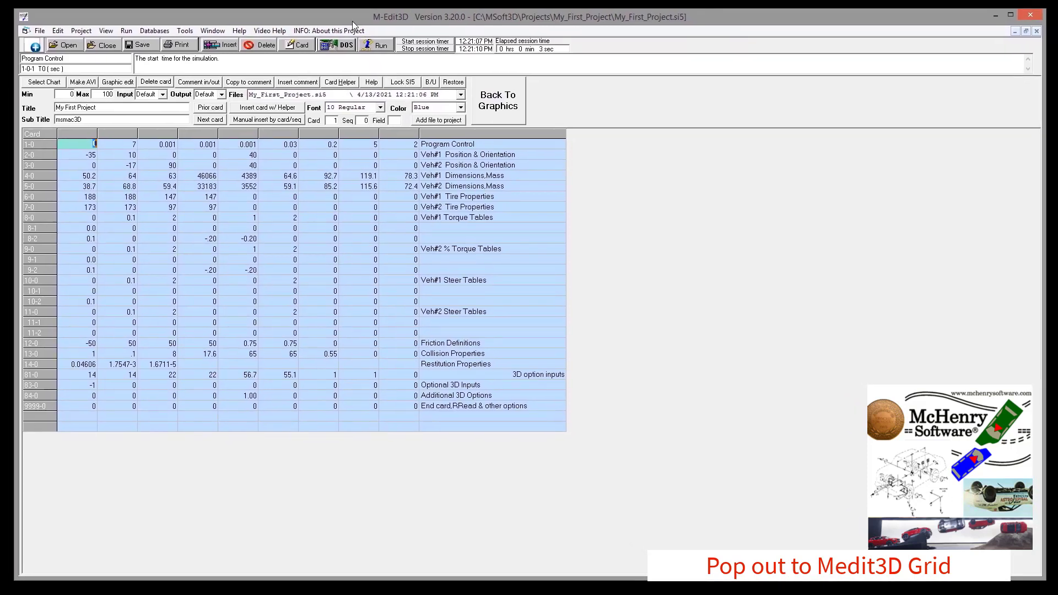
{"action": "left_click", "coordinate": [181, 34]}
Change the Veh#1 Torque Table size to 4 cards, and return to the graphics program with the SI5 changes saved.
{"action": "left_click", "coordinate": [204, 219]}
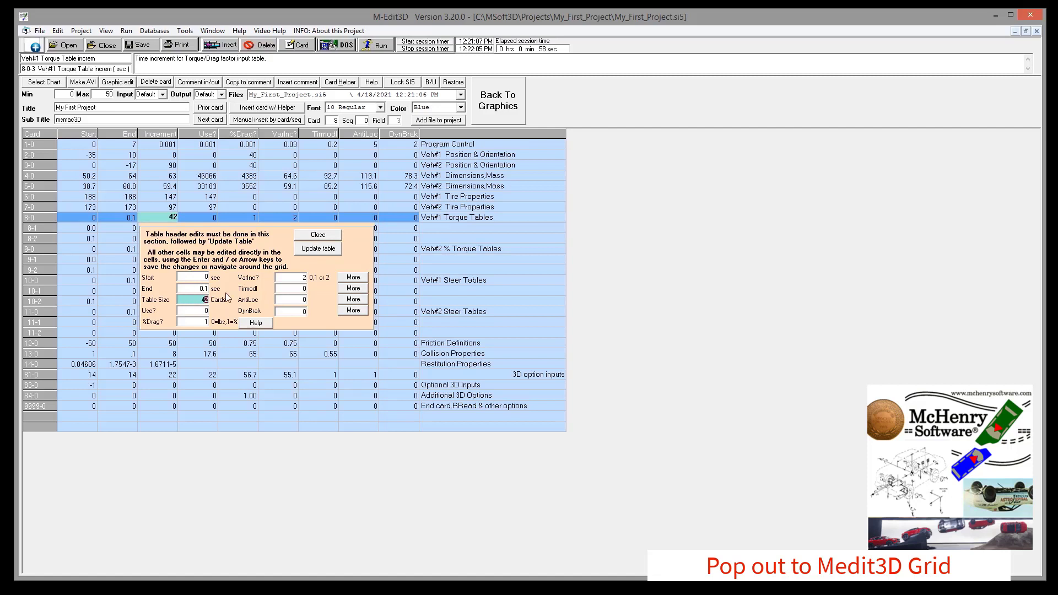
{"action": "key", "text": "BackSpace"}
{"action": "left_click", "coordinate": [309, 250]}
{"action": "left_click", "coordinate": [341, 291]}
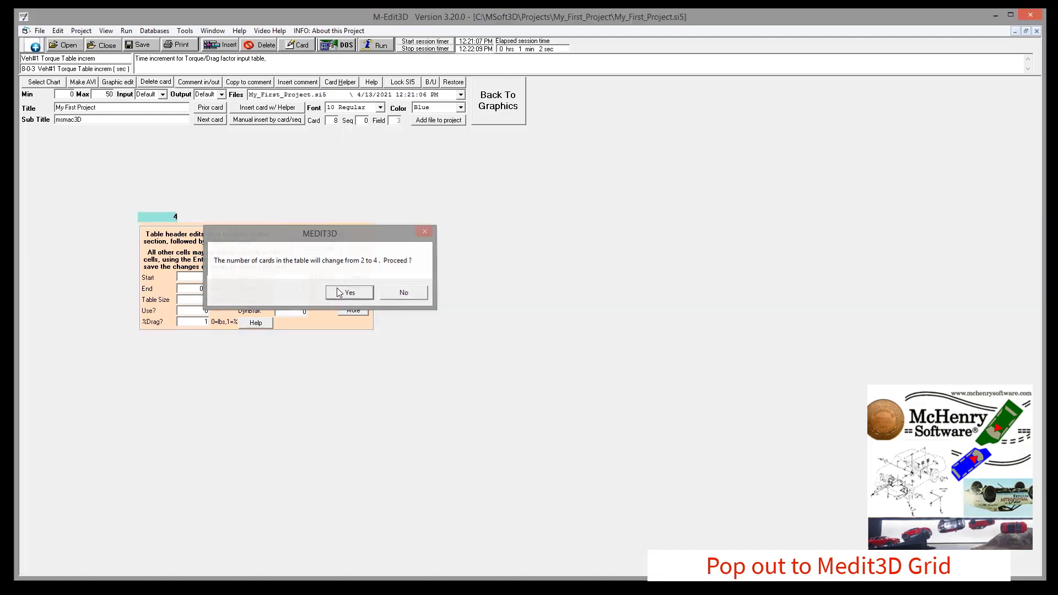
{"action": "left_click", "coordinate": [329, 237]}
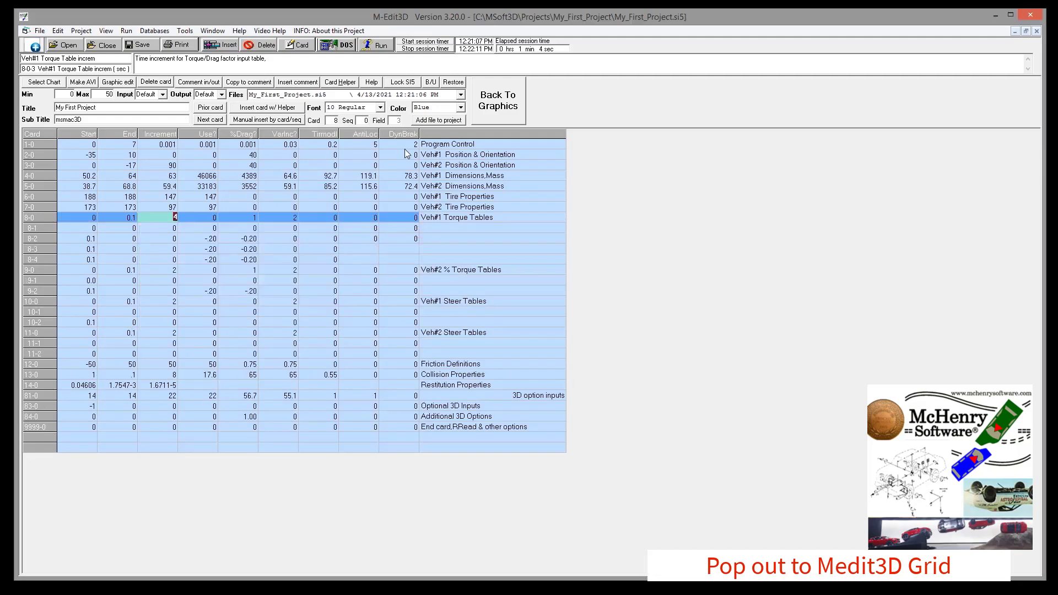
{"action": "left_click", "coordinate": [512, 94]}
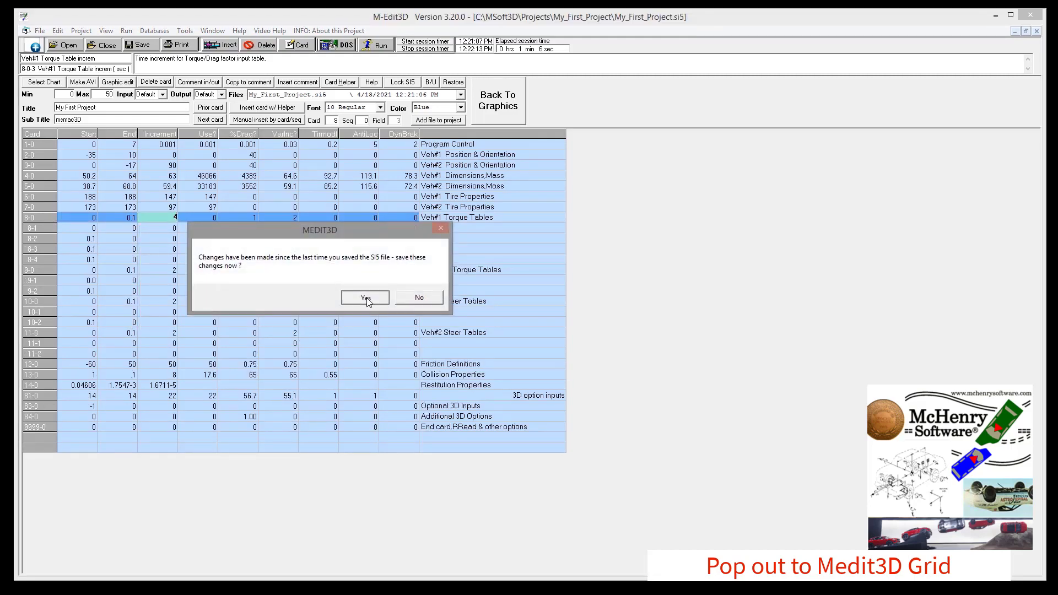
{"action": "left_click", "coordinate": [364, 295]}
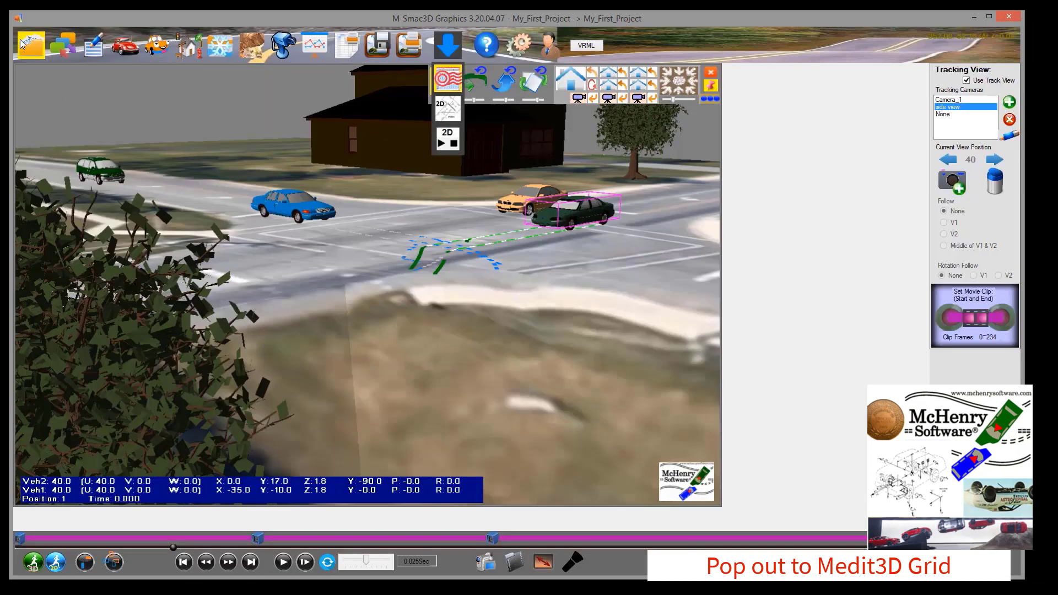
Open the 2D graphics display and fit the collision and trajectory diagram of both vehicles within its frame.
{"action": "left_click", "coordinate": [92, 46]}
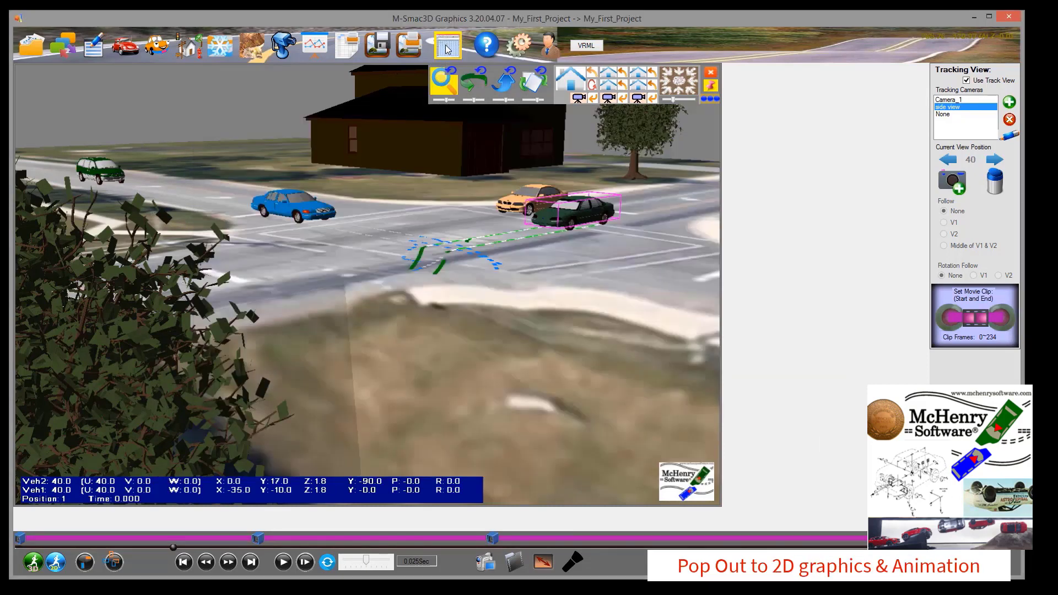
{"action": "left_click", "coordinate": [447, 48]}
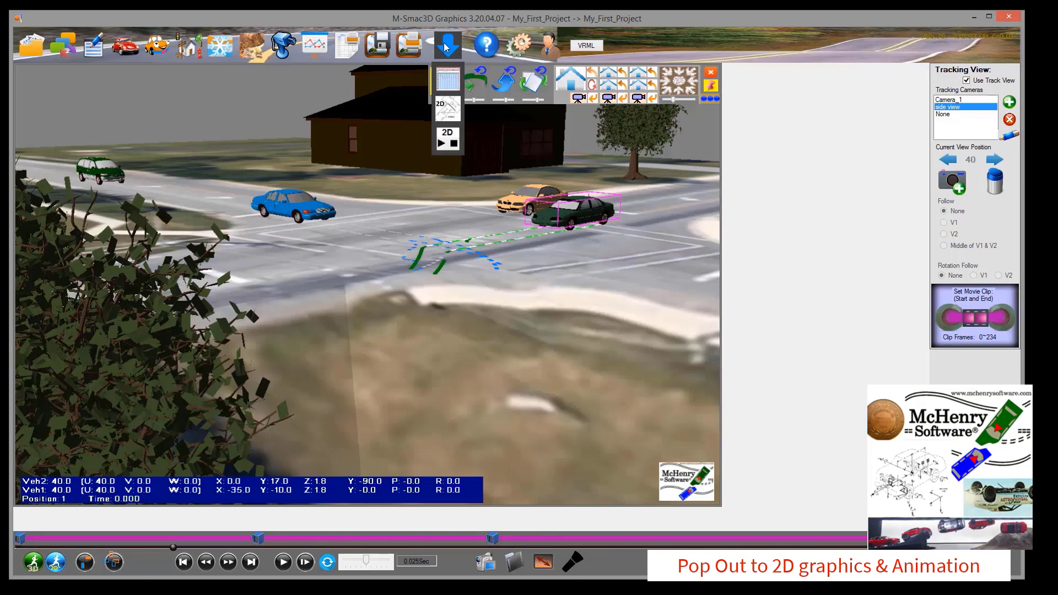
{"action": "left_click", "coordinate": [451, 106]}
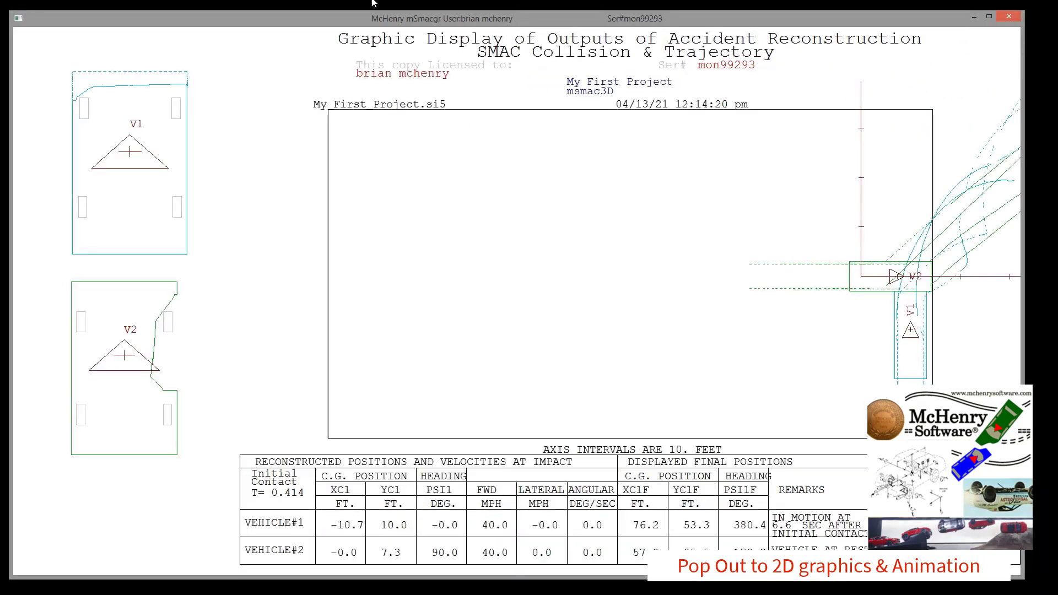
{"action": "left_click_drag", "start_coordinate": [798, 227], "coordinate": [407, 276]}
{"action": "scroll", "coordinate": [407, 266], "scroll_direction": "down", "scroll_amount": 2}
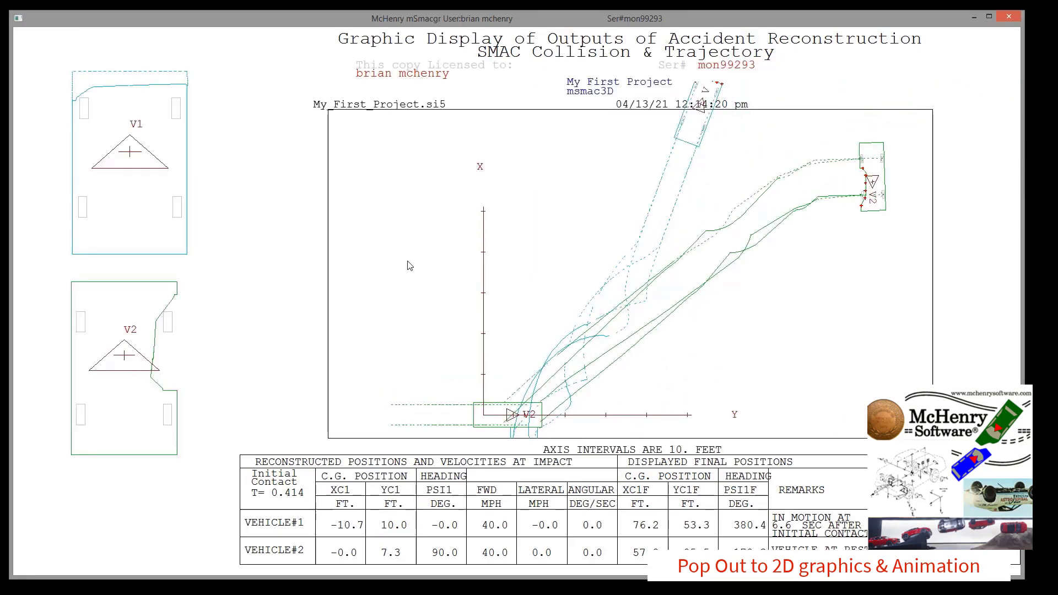
{"action": "left_click_drag", "start_coordinate": [429, 329], "coordinate": [429, 278]}
{"action": "scroll", "coordinate": [429, 281], "scroll_direction": "down", "scroll_amount": 2}
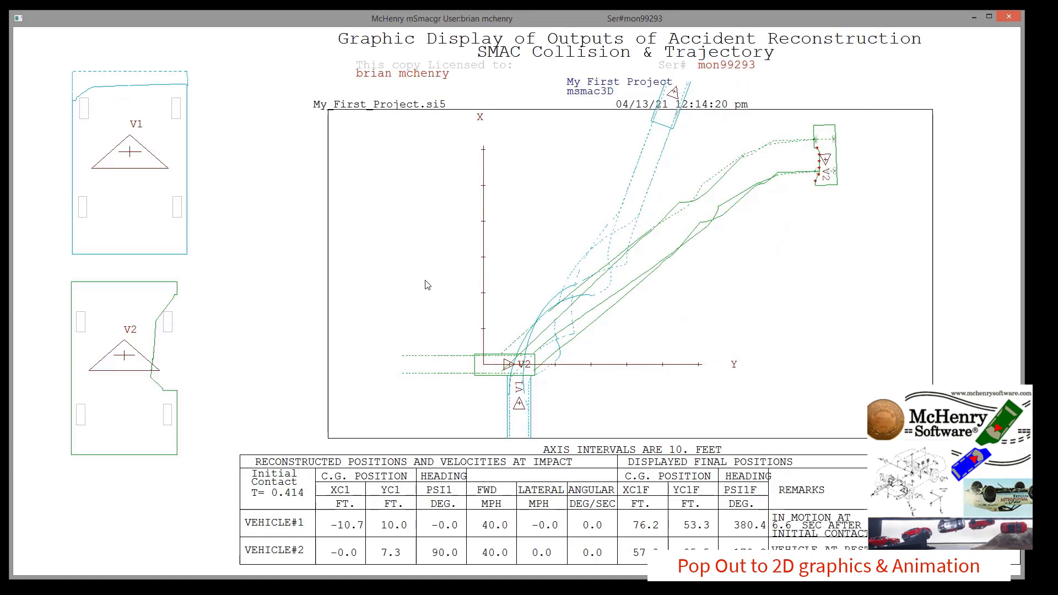
Examine the 2D damage profiles of V1 and V2 alongside the trajectory page, and return to the 3D graphics.
{"action": "key", "text": "Return"}
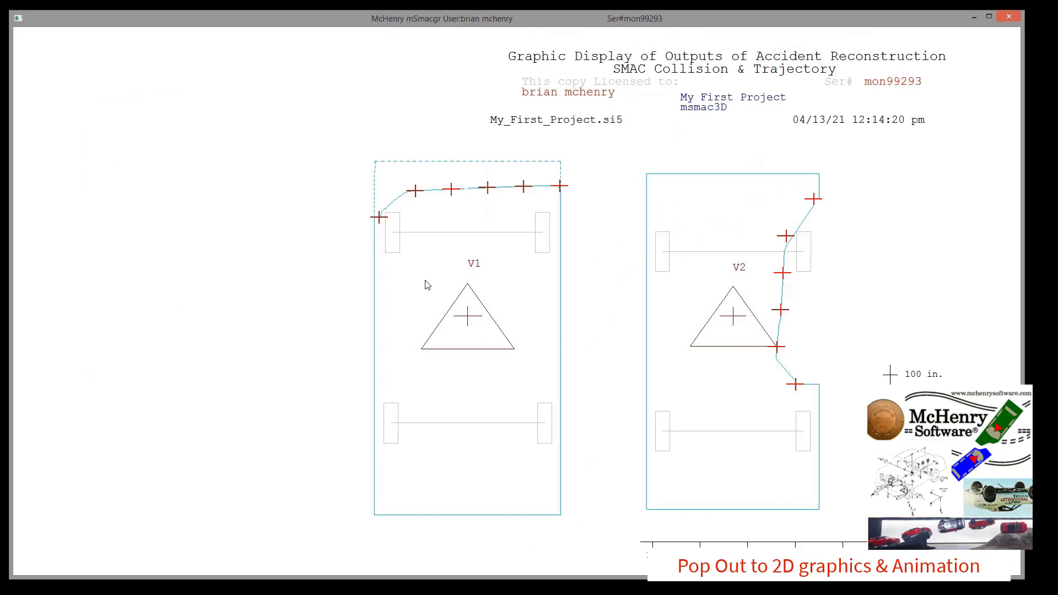
{"action": "key", "text": "Return"}
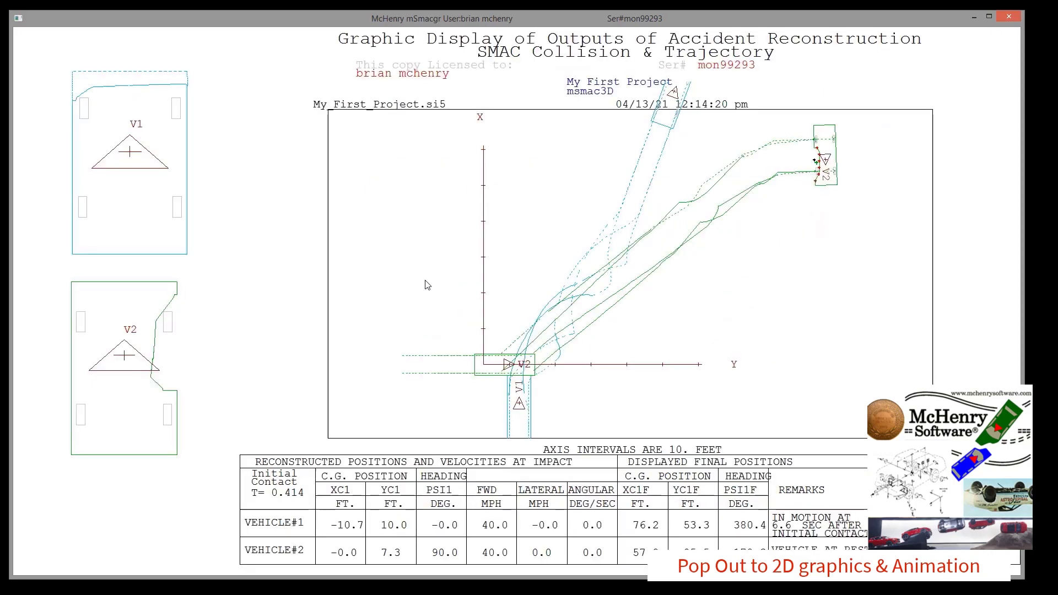
{"action": "key", "text": "Return"}
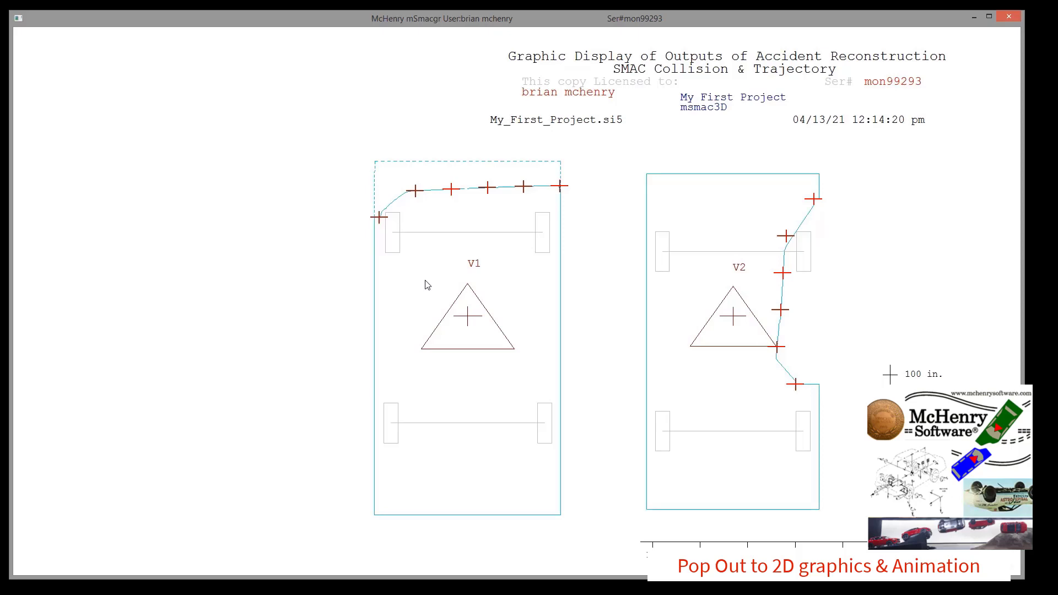
{"action": "key", "text": "Escape"}
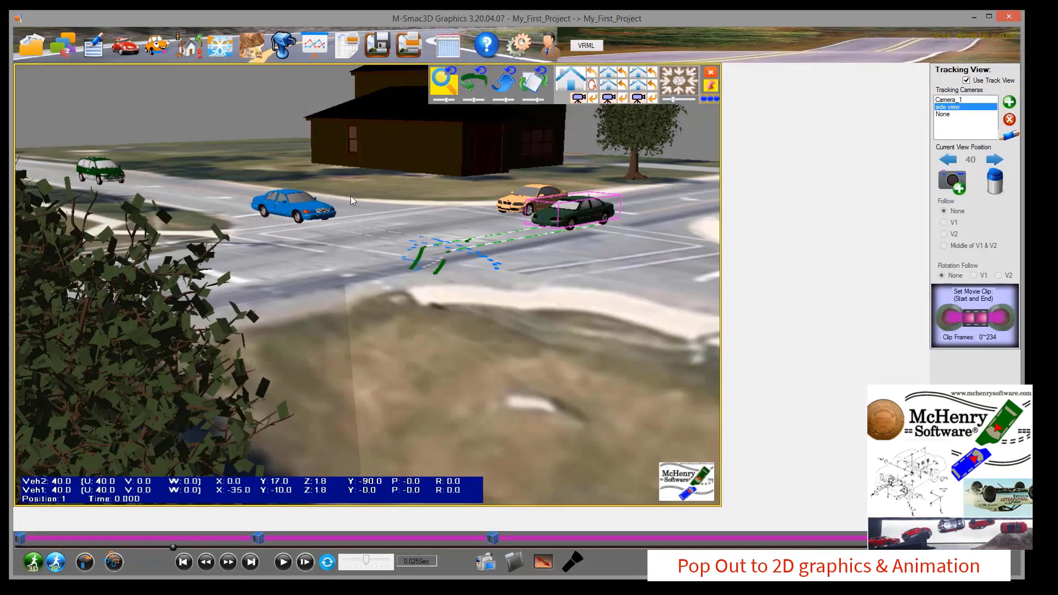
Open the separate 2D graphics and animation of the collision, and return to the 3D graphics.
{"action": "left_click", "coordinate": [447, 45]}
{"action": "left_click", "coordinate": [446, 144]}
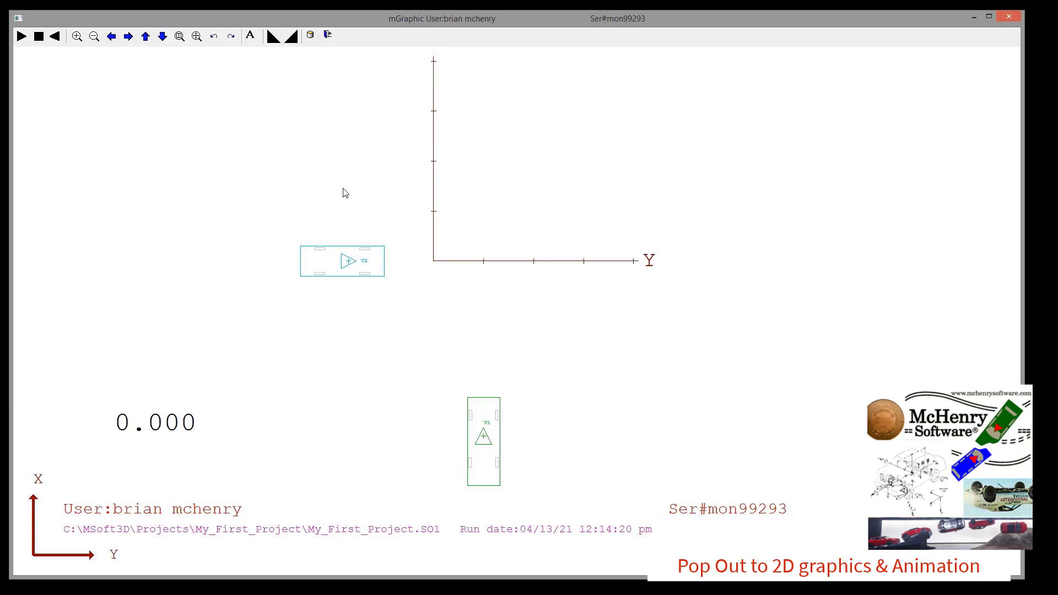
{"action": "left_click_drag", "start_coordinate": [0, 12], "coordinate": [464, 104]}
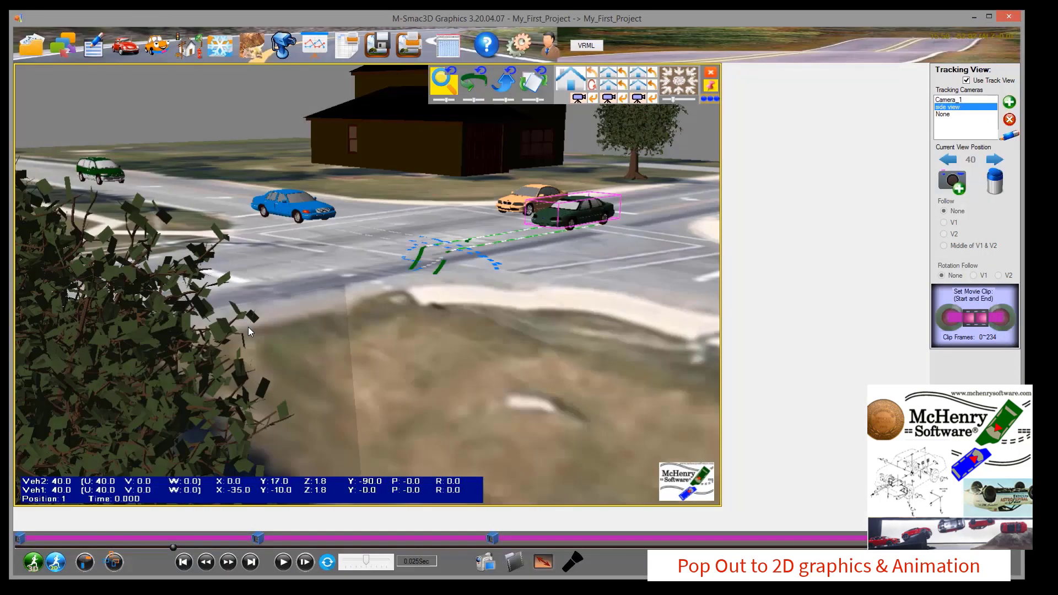
Look up the NHTSA crash test database, view the Test # 1 report, and close the database.
{"action": "left_click", "coordinate": [486, 47]}
{"action": "mouse_move", "coordinate": [501, 70]}
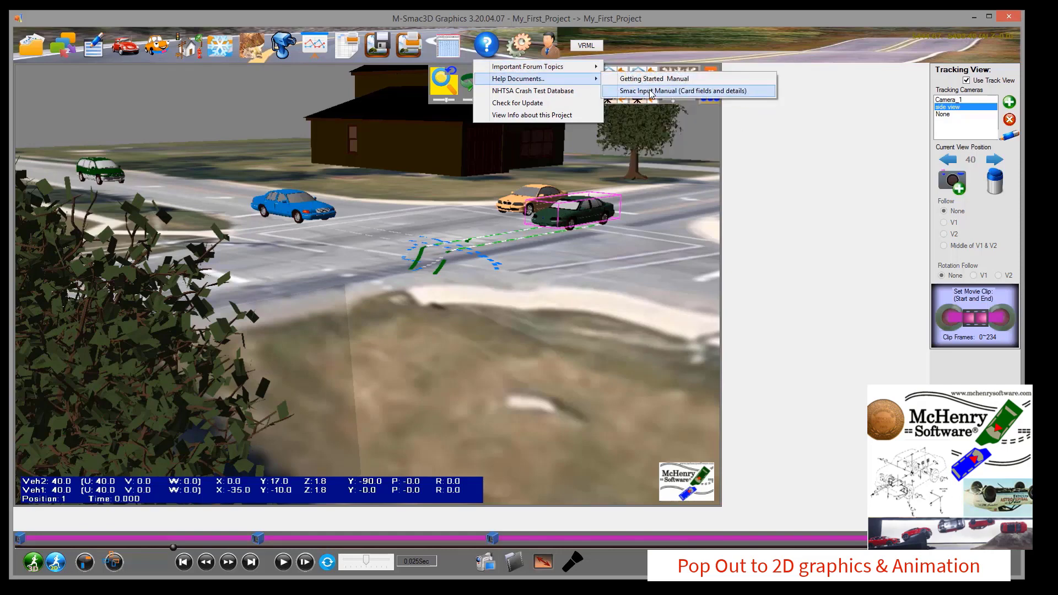
{"action": "left_click", "coordinate": [540, 92]}
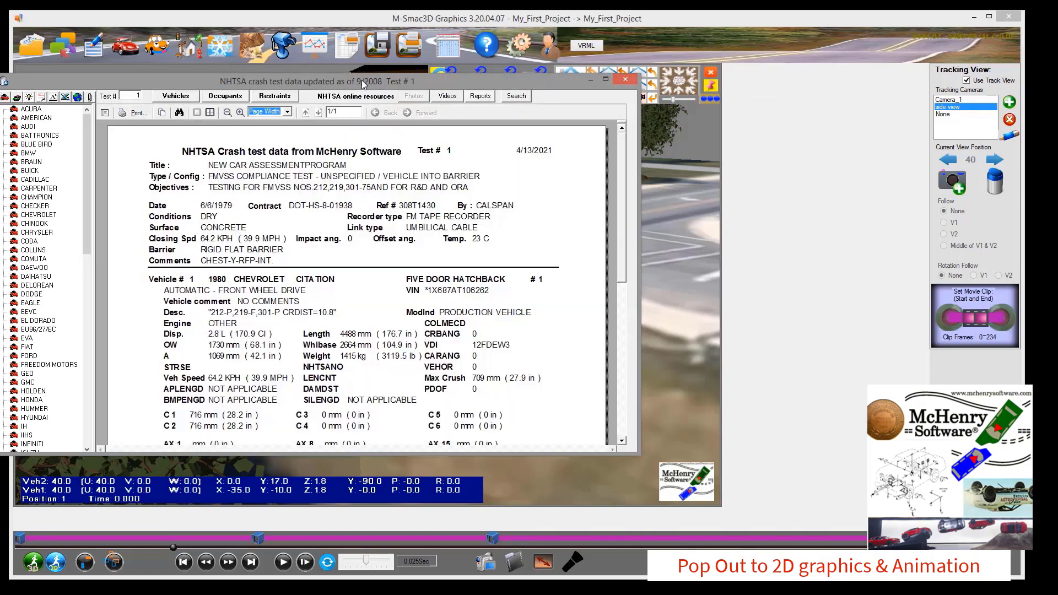
{"action": "left_click_drag", "start_coordinate": [361, 80], "coordinate": [442, 76]}
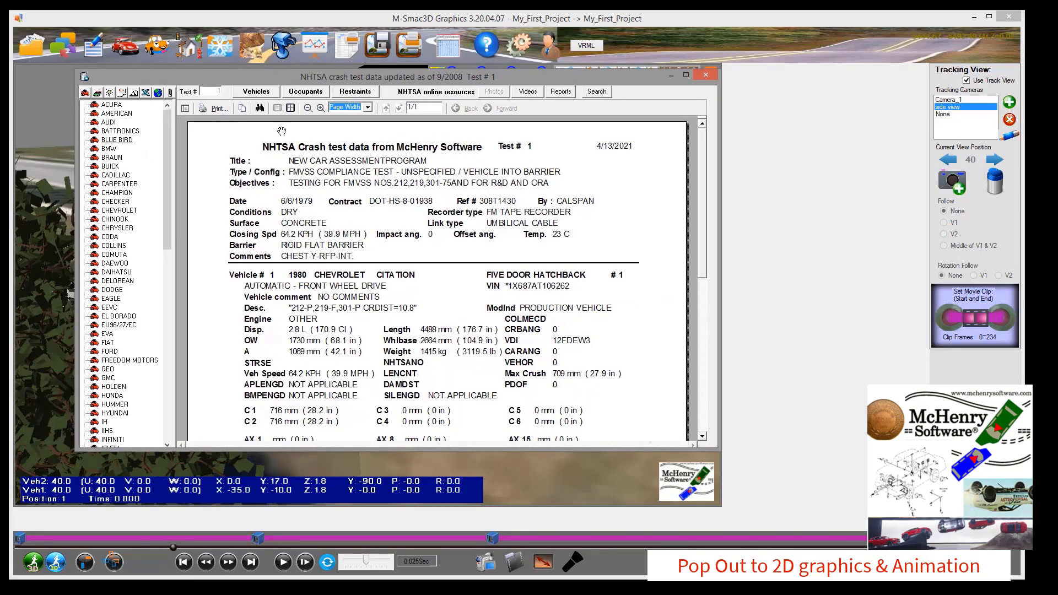
{"action": "left_click", "coordinate": [706, 75]}
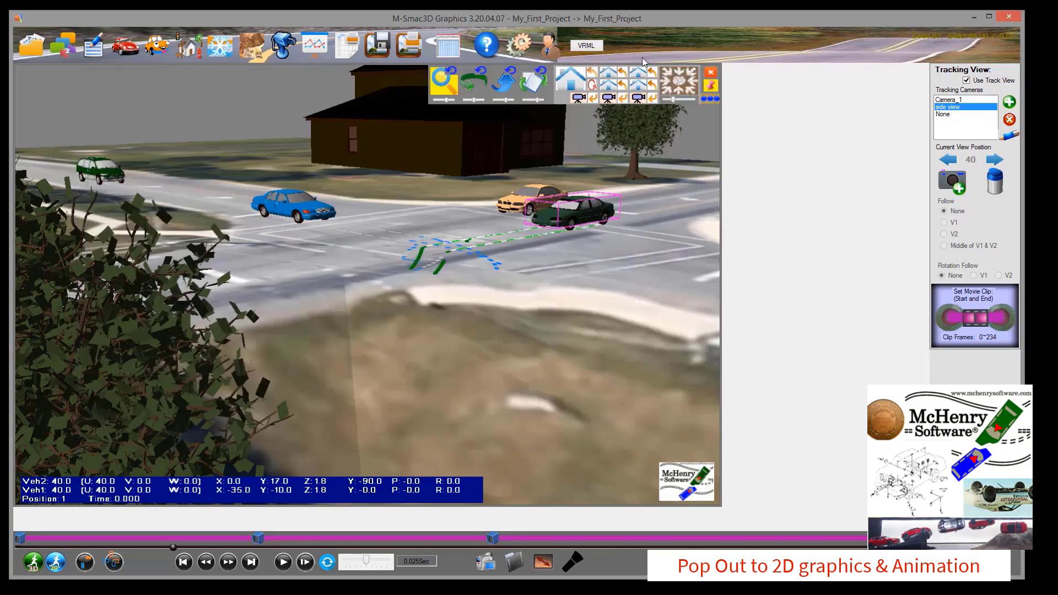
Check for software updates and dismiss the version comparison without downloading anything.
{"action": "left_click", "coordinate": [487, 45]}
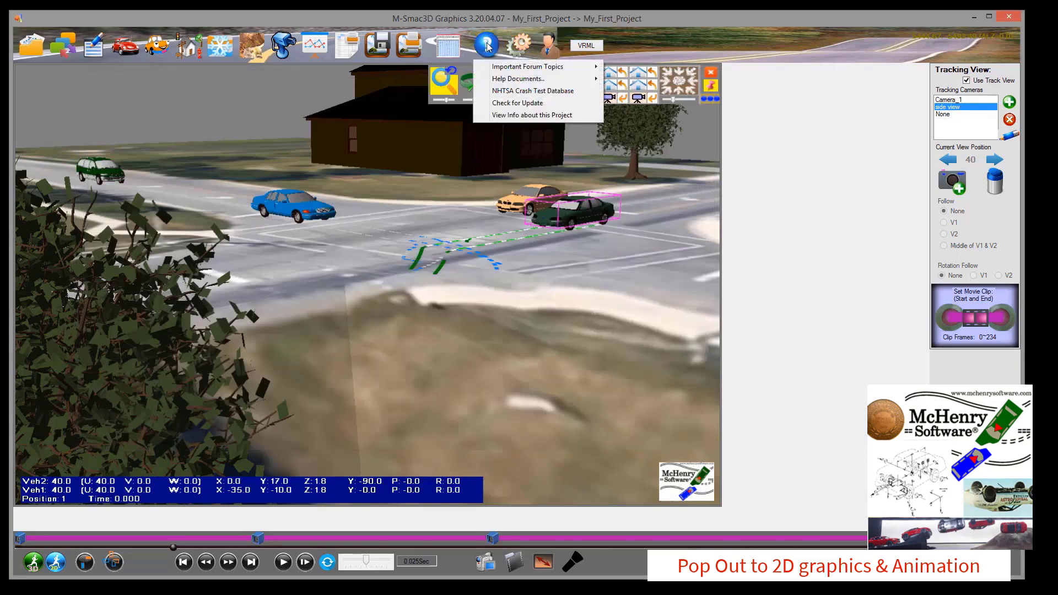
{"action": "left_click", "coordinate": [509, 104]}
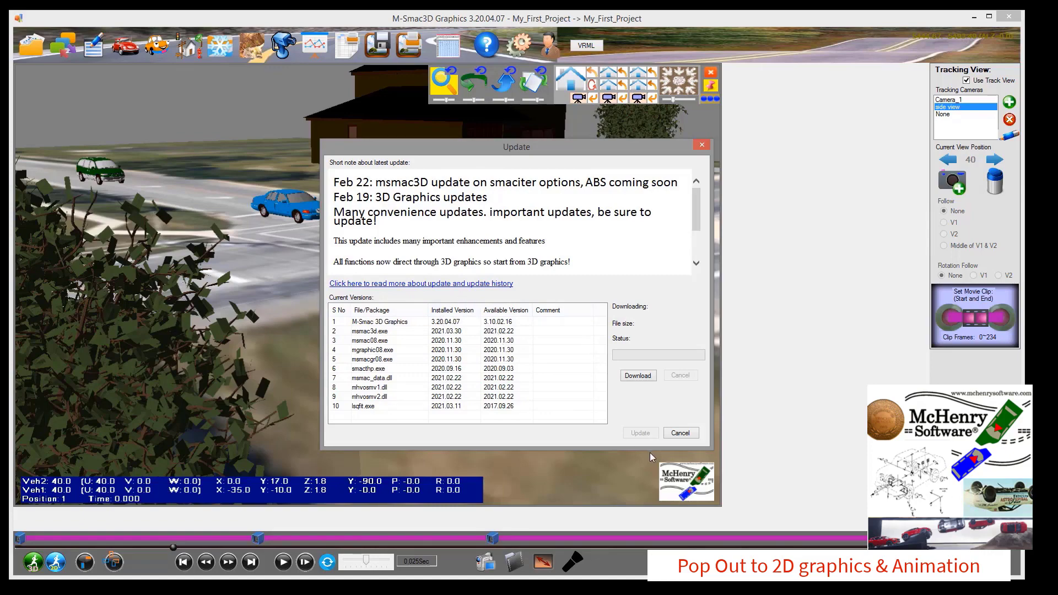
{"action": "left_click", "coordinate": [680, 433]}
View the help information about this project, read through the My First Project page, and close it.
{"action": "left_click", "coordinate": [487, 45]}
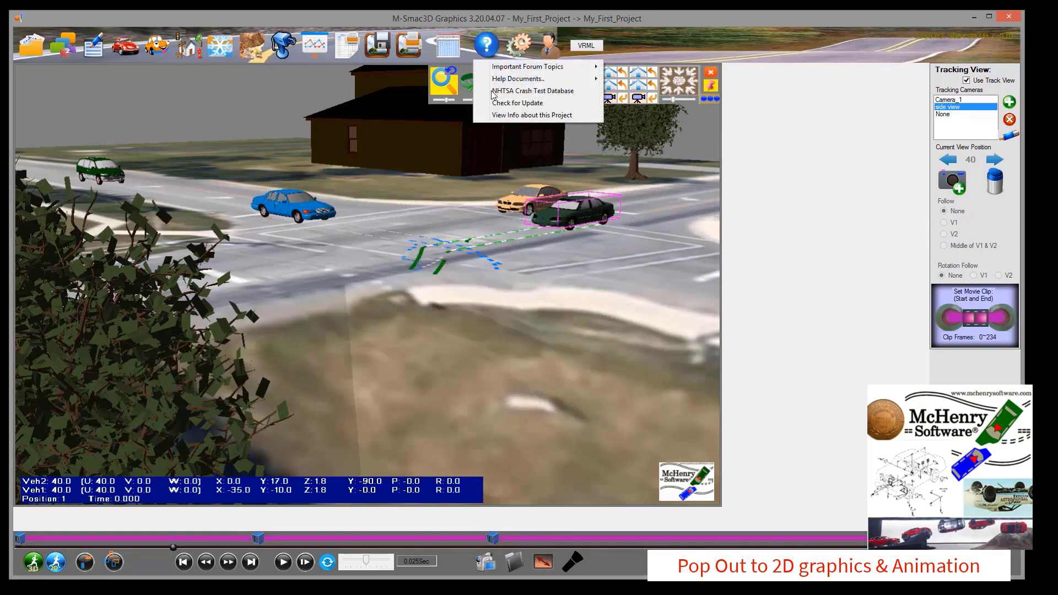
{"action": "left_click", "coordinate": [504, 115]}
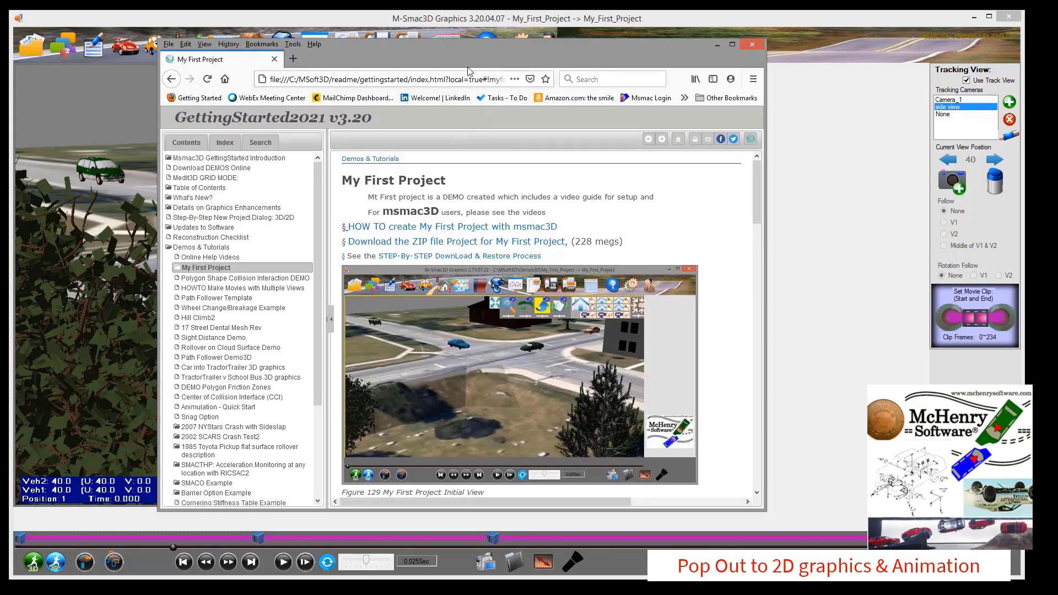
{"action": "scroll", "coordinate": [543, 218], "scroll_direction": "down", "scroll_amount": 5}
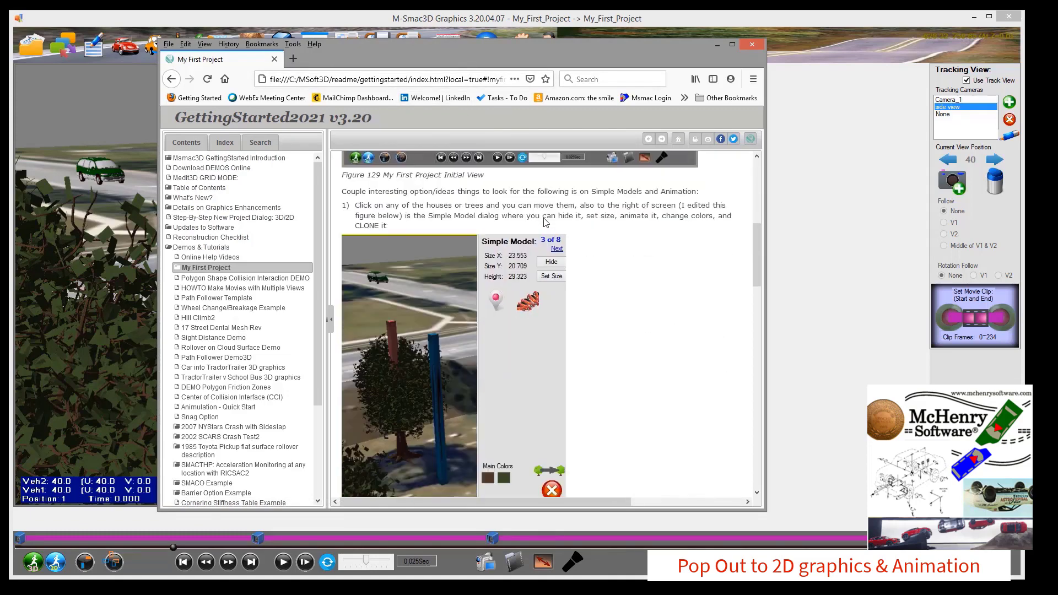
{"action": "scroll", "coordinate": [545, 220], "scroll_direction": "down", "scroll_amount": 3}
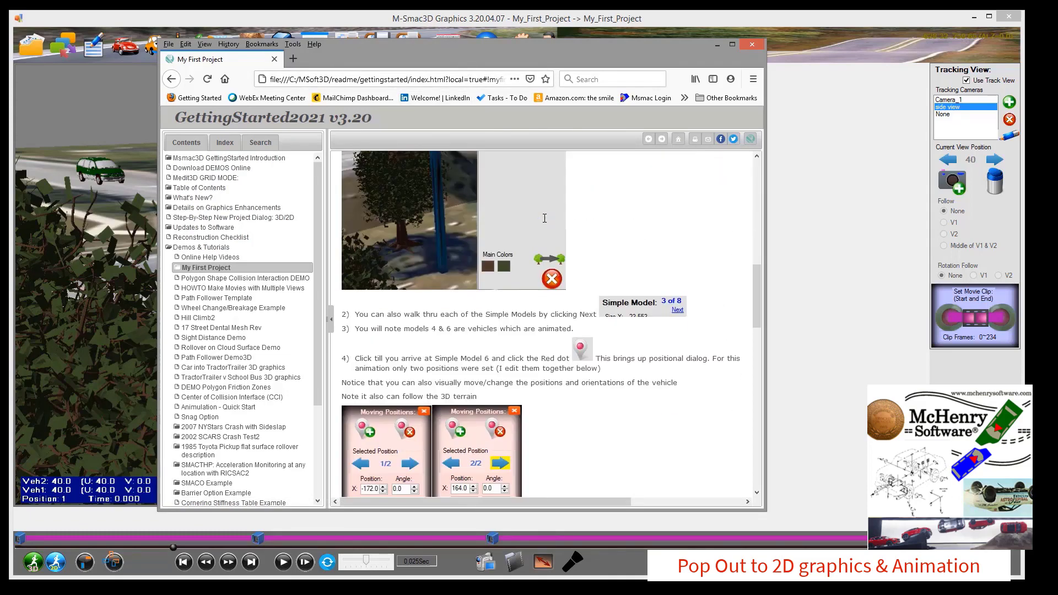
{"action": "left_click", "coordinate": [752, 46]}
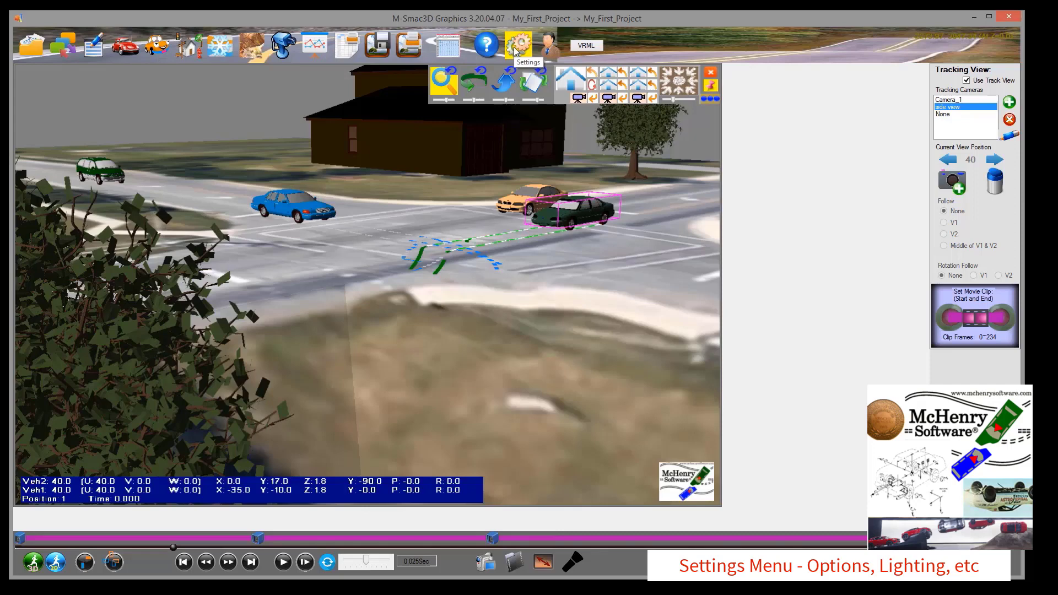
Show the origin and the compass in the 3D scene through the display settings.
{"action": "left_click", "coordinate": [516, 50]}
{"action": "left_click_drag", "start_coordinate": [479, 147], "coordinate": [371, 109]}
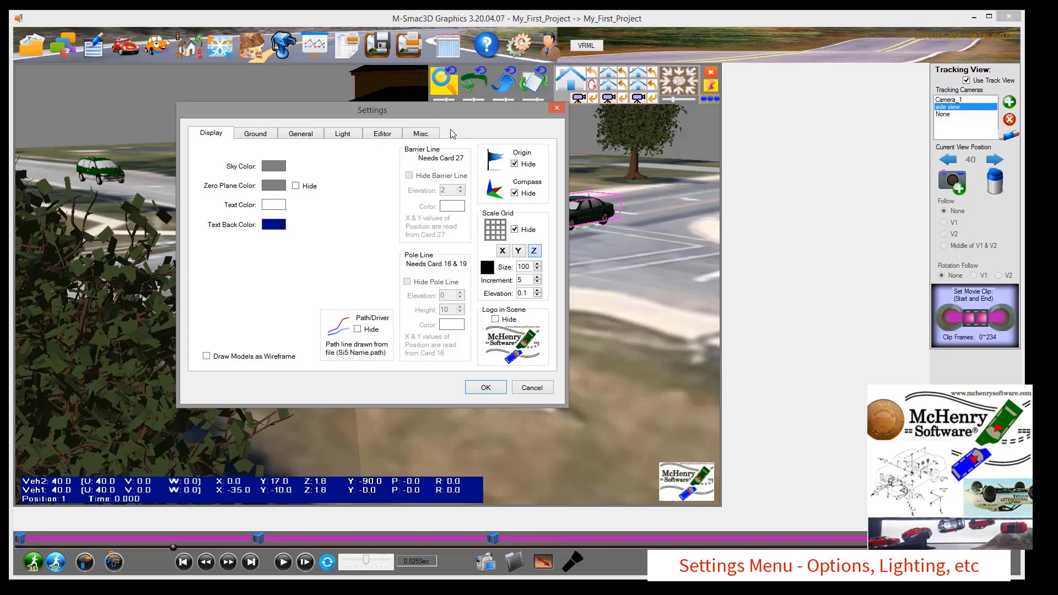
{"action": "left_click_drag", "start_coordinate": [435, 109], "coordinate": [412, 260]}
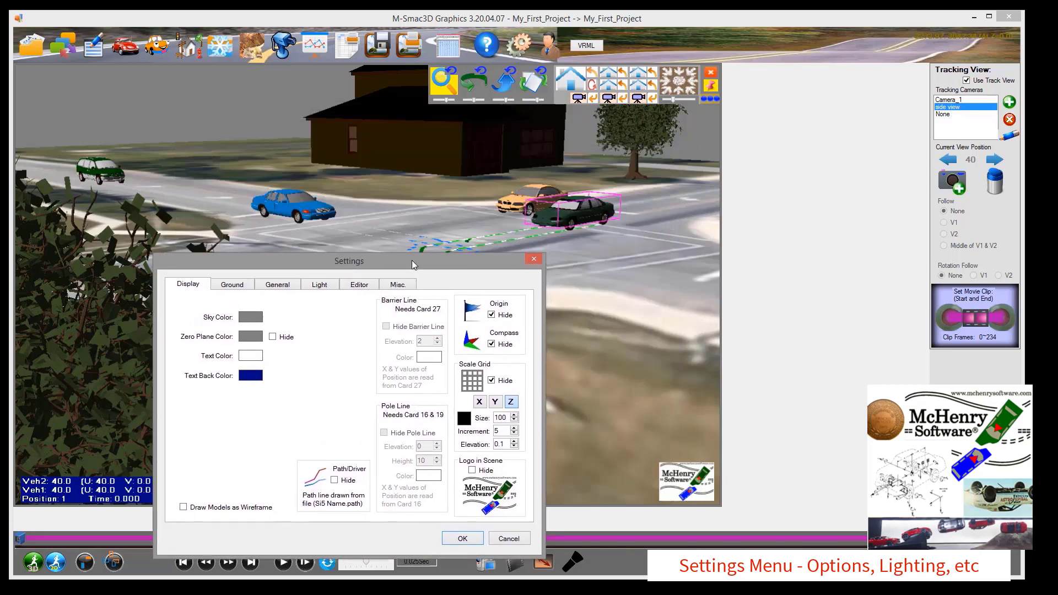
{"action": "left_click", "coordinate": [491, 315]}
{"action": "left_click", "coordinate": [491, 344]}
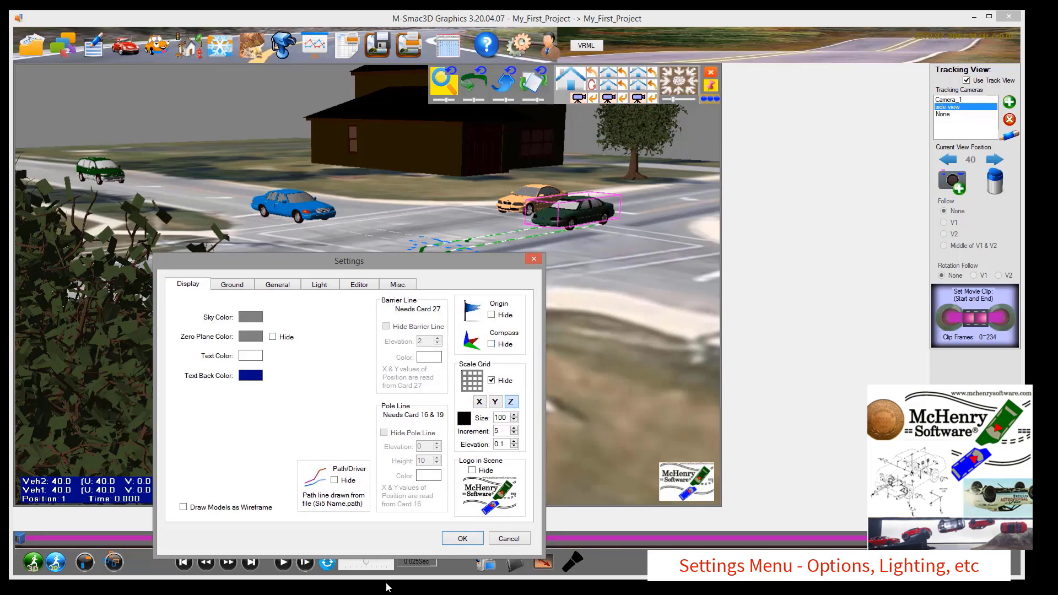
{"action": "left_click", "coordinate": [461, 540]}
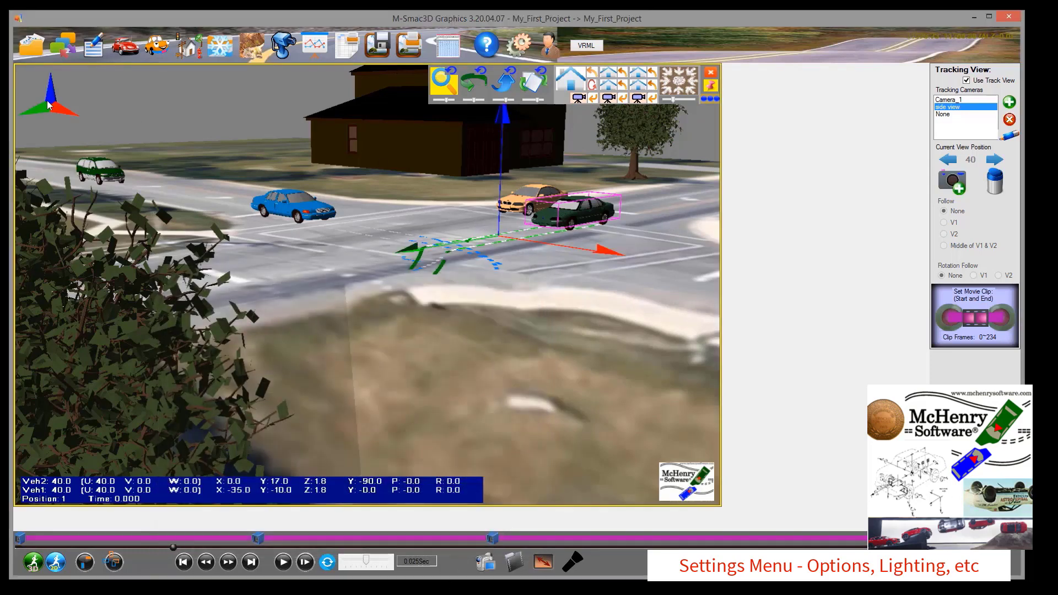
Hide the origin and compass, and show the scale grid in its Y orientation.
{"action": "left_click", "coordinate": [519, 46]}
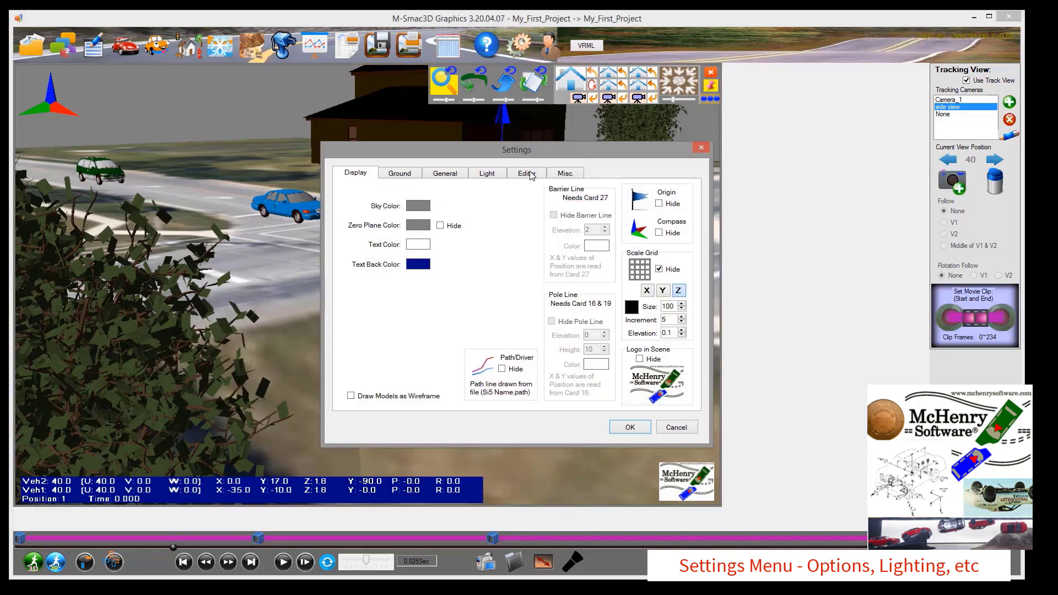
{"action": "left_click", "coordinate": [659, 204]}
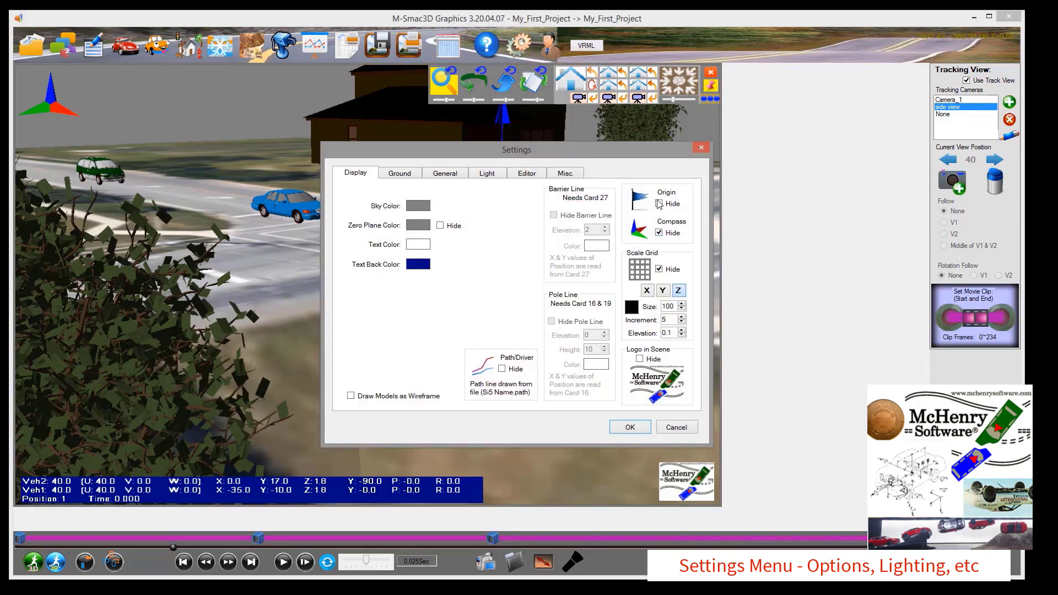
{"action": "left_click", "coordinate": [659, 270]}
{"action": "left_click", "coordinate": [662, 291]}
{"action": "left_click", "coordinate": [630, 427]}
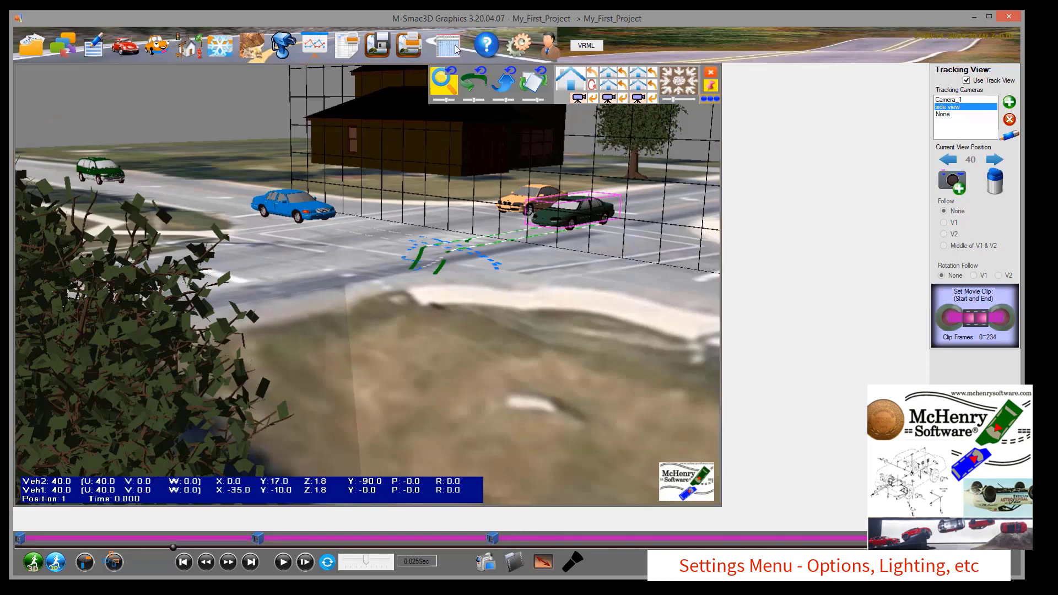
Switch the scale grid to its X orientation and apply it to the scene.
{"action": "left_click", "coordinate": [512, 43]}
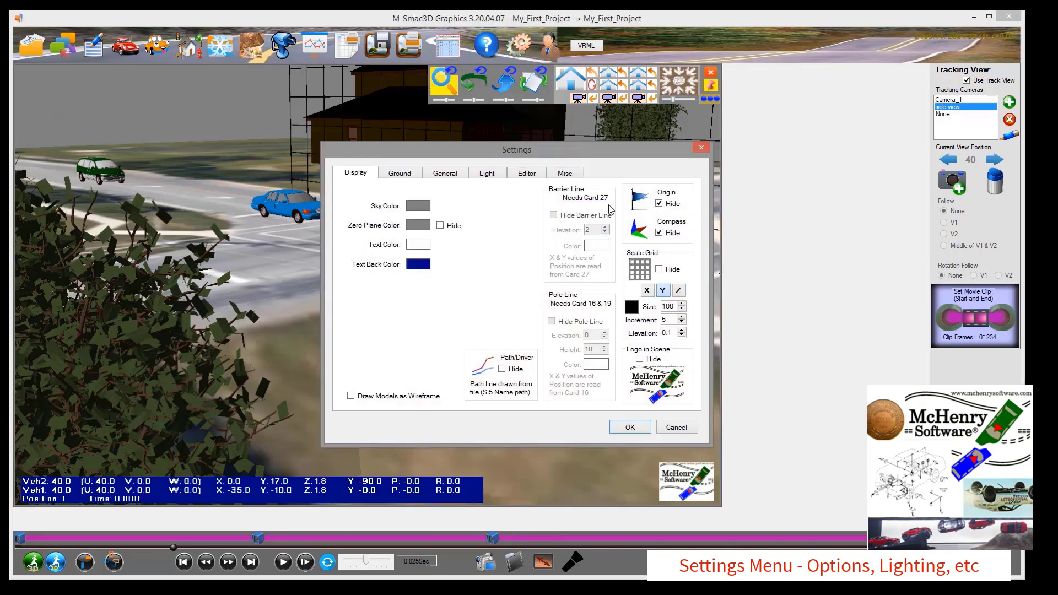
{"action": "left_click", "coordinate": [647, 290]}
{"action": "left_click", "coordinate": [642, 427]}
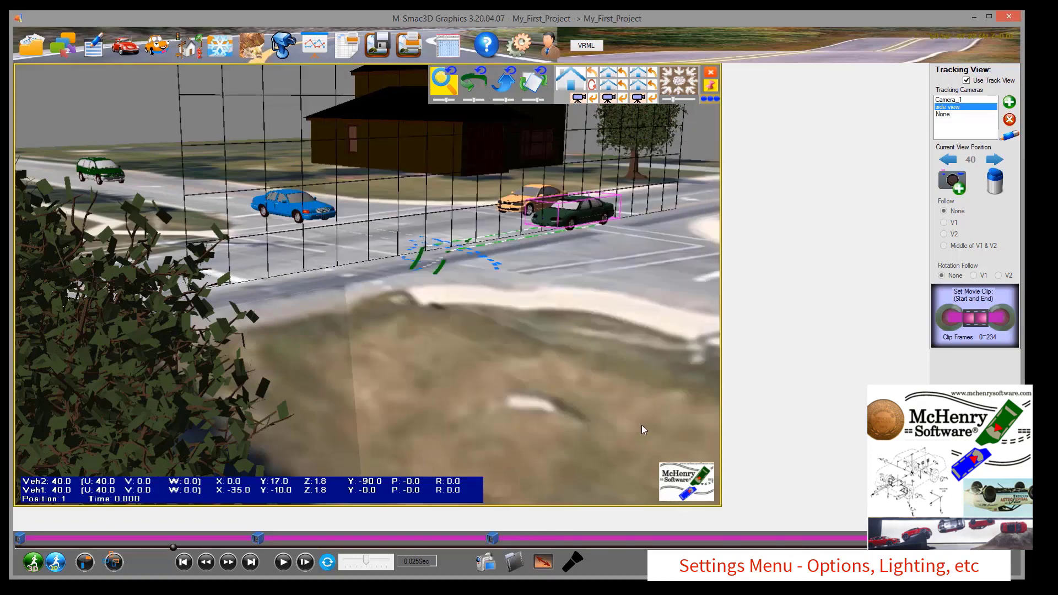
Switch the scale grid to its Z orientation so it lies across the intersection.
{"action": "left_click", "coordinate": [518, 44]}
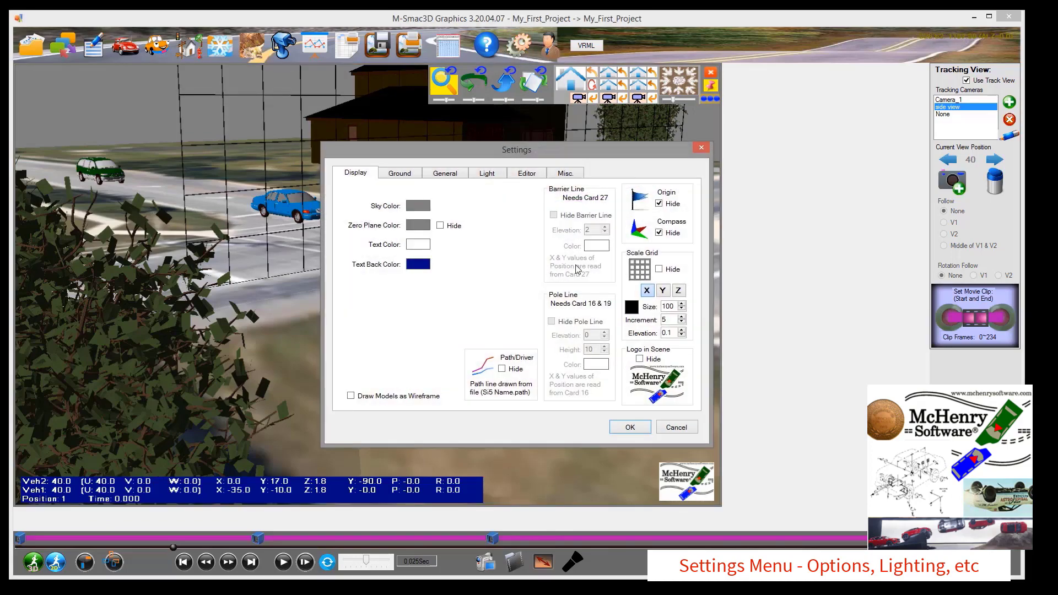
{"action": "left_click", "coordinate": [679, 290]}
{"action": "left_click", "coordinate": [632, 428]}
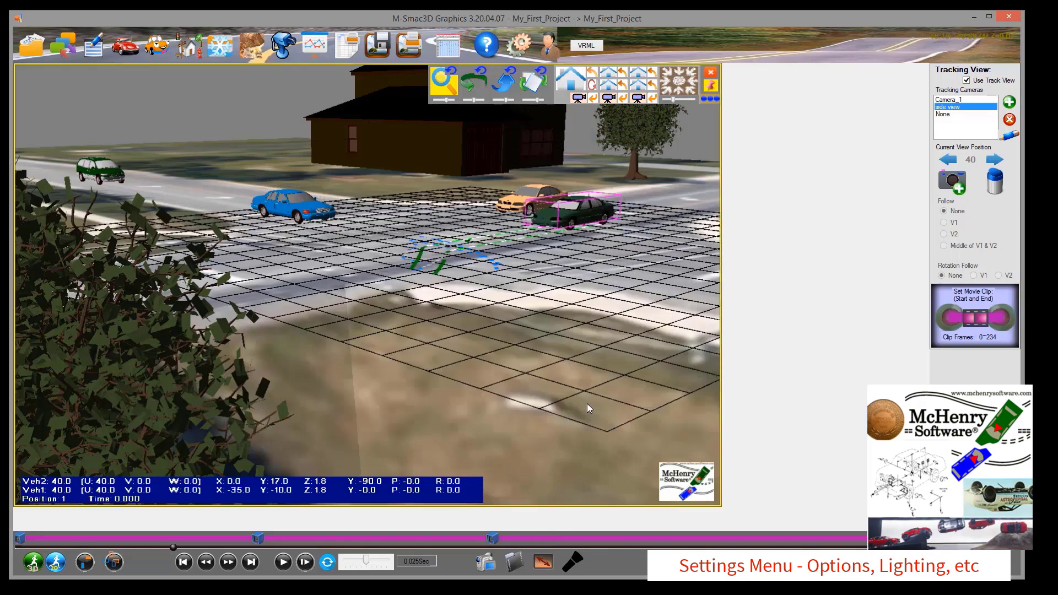
Review the scene logo and ground image options, and set the models to draw as wireframe.
{"action": "left_click", "coordinate": [520, 48]}
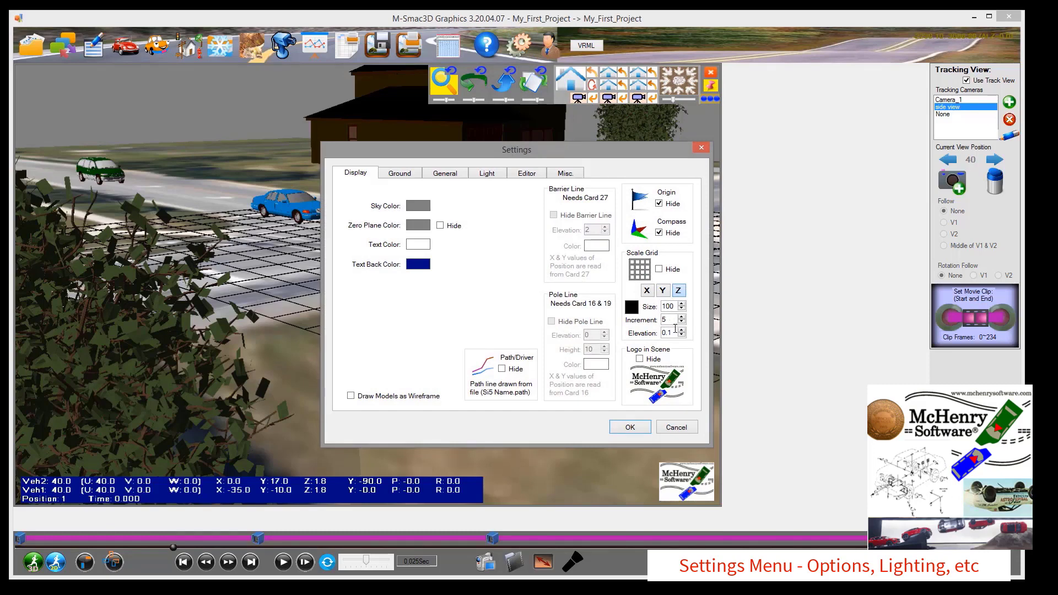
{"action": "left_click", "coordinate": [640, 359]}
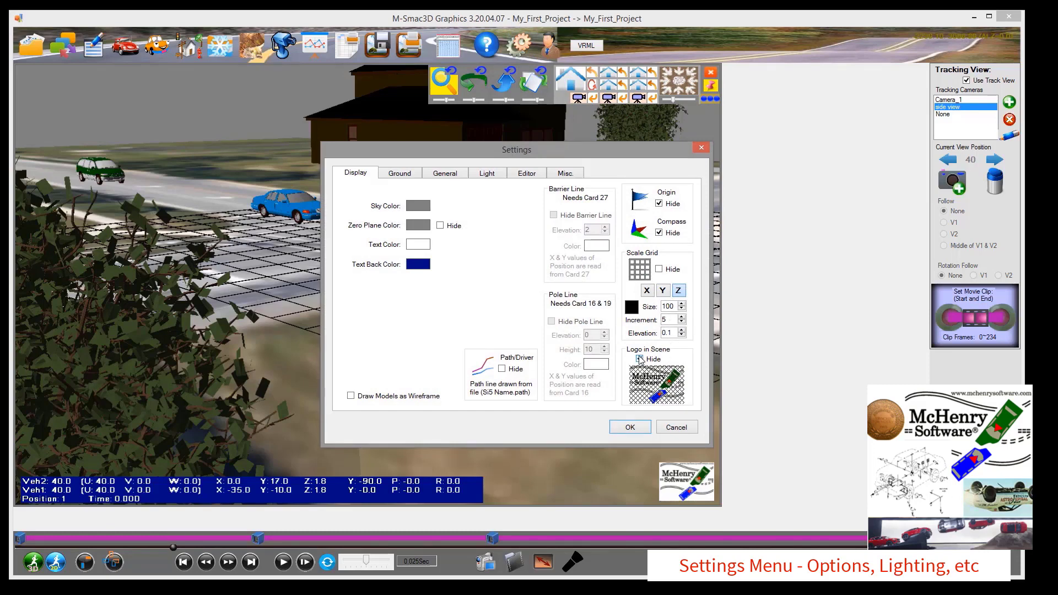
{"action": "left_click", "coordinate": [640, 358]}
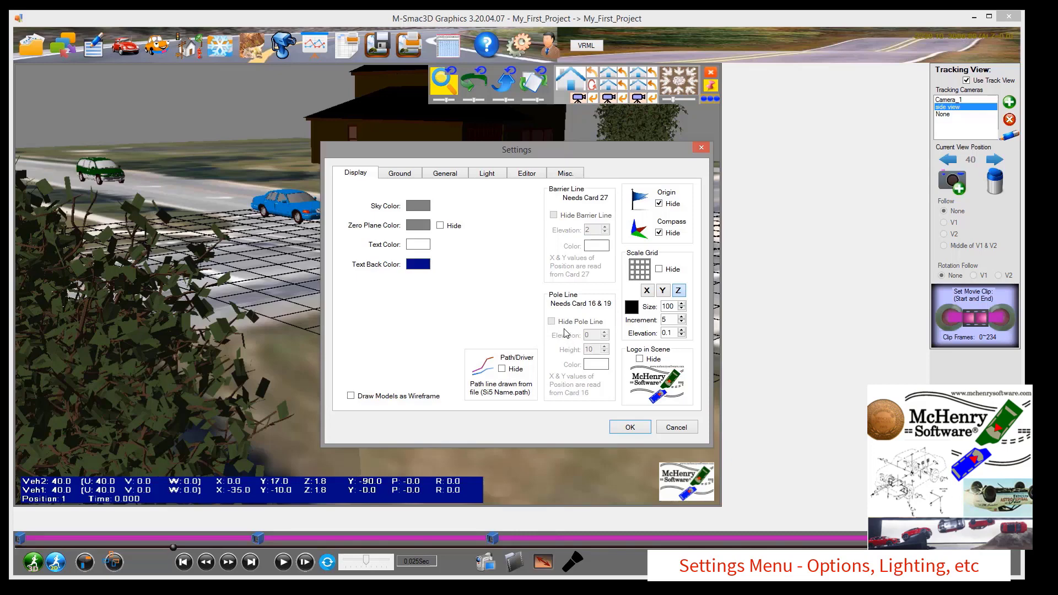
{"action": "left_click", "coordinate": [401, 173]}
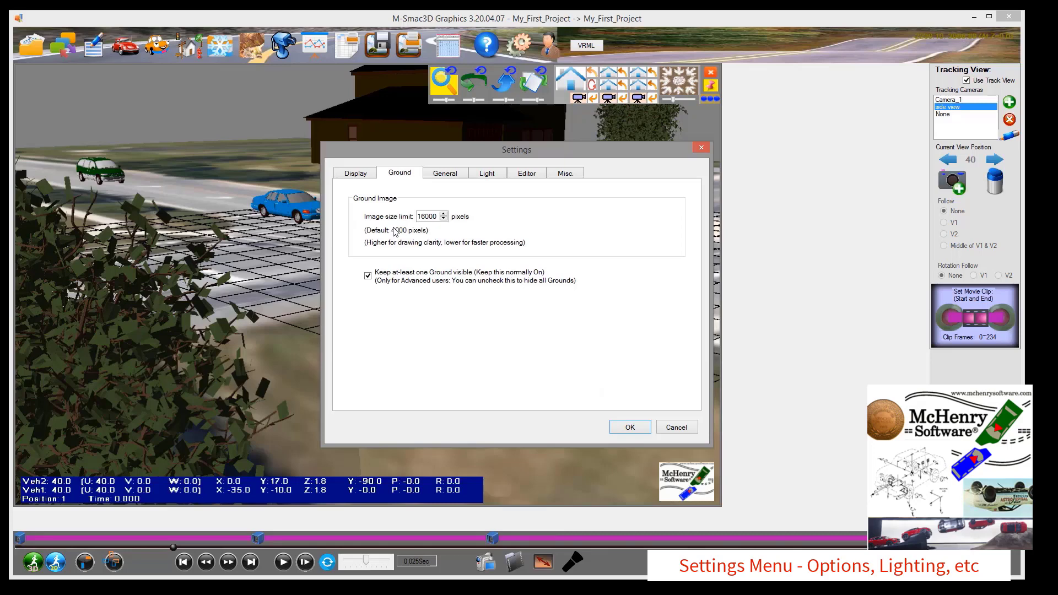
{"action": "left_click", "coordinate": [354, 174]}
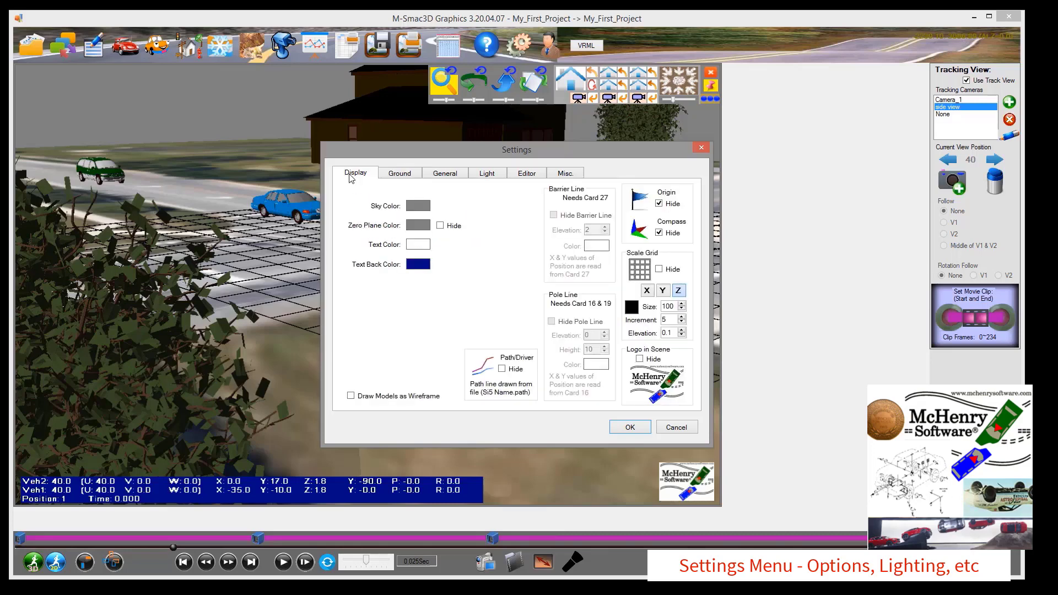
{"action": "left_click", "coordinate": [374, 397]}
{"action": "left_click", "coordinate": [627, 427]}
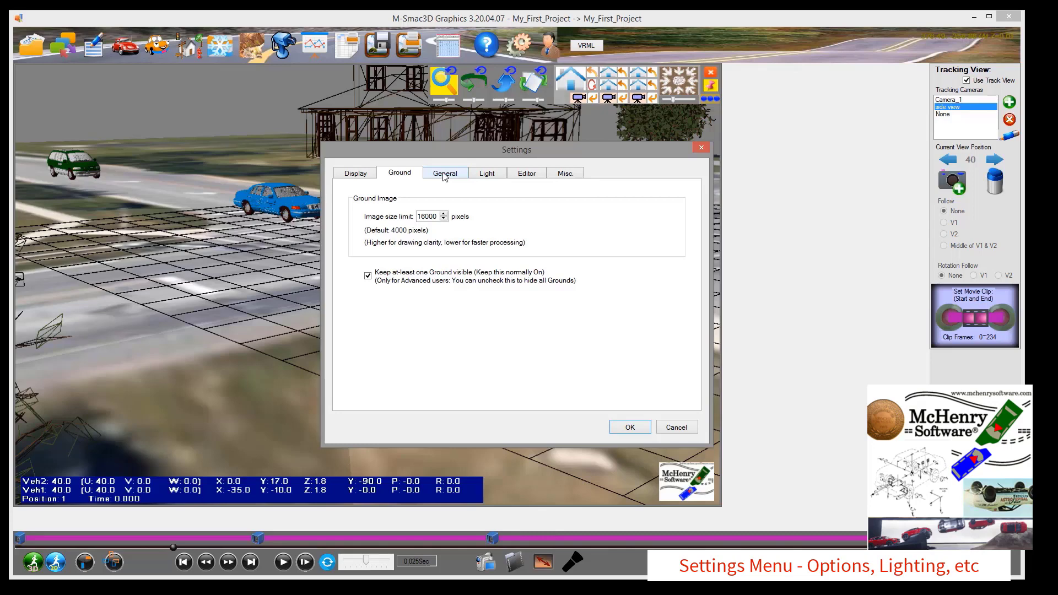
Leave the ground settings unsaved, reopen the settings, and review the top panel background and the sun and ambient light options.
{"action": "left_click", "coordinate": [682, 428]}
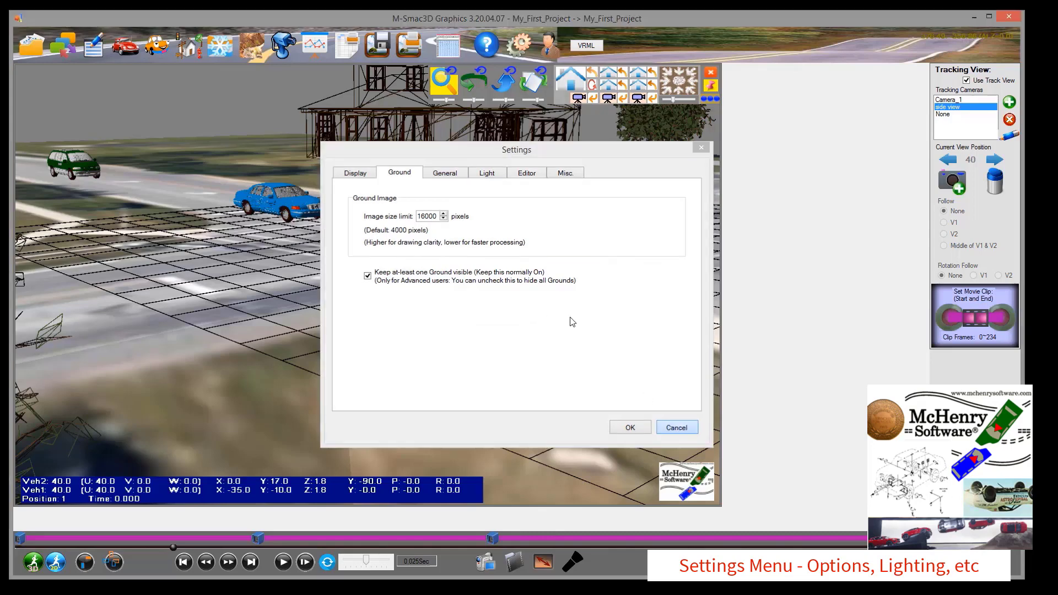
{"action": "left_click", "coordinate": [254, 44]}
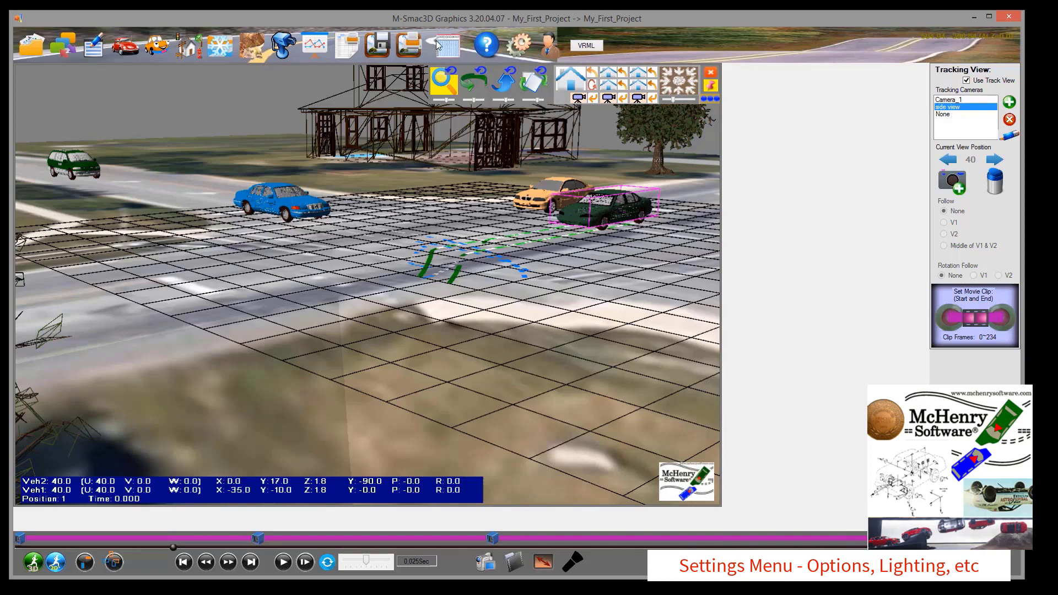
{"action": "left_click", "coordinate": [531, 38]}
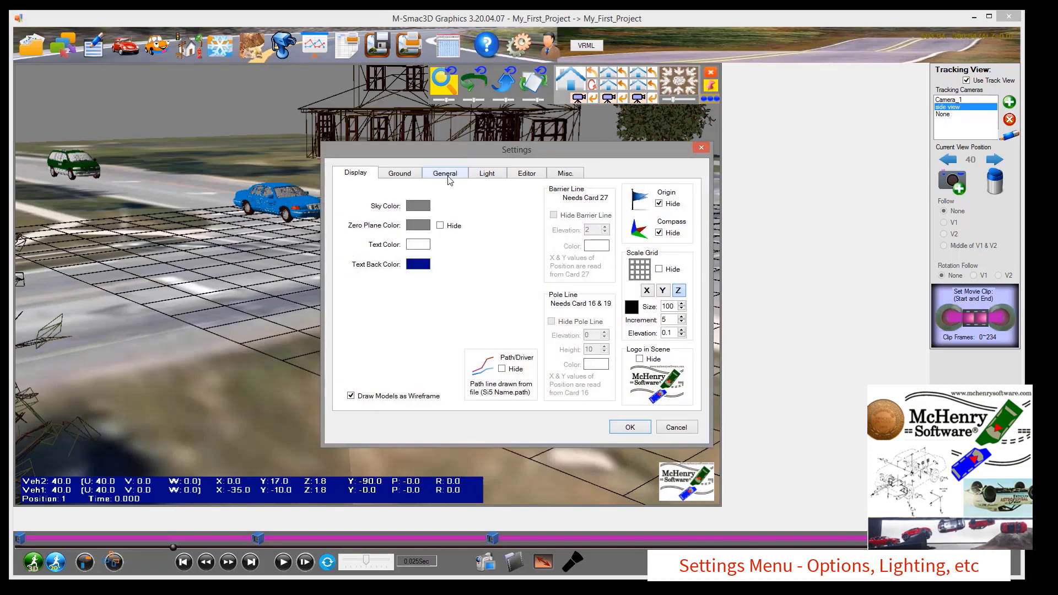
{"action": "left_click", "coordinate": [448, 176]}
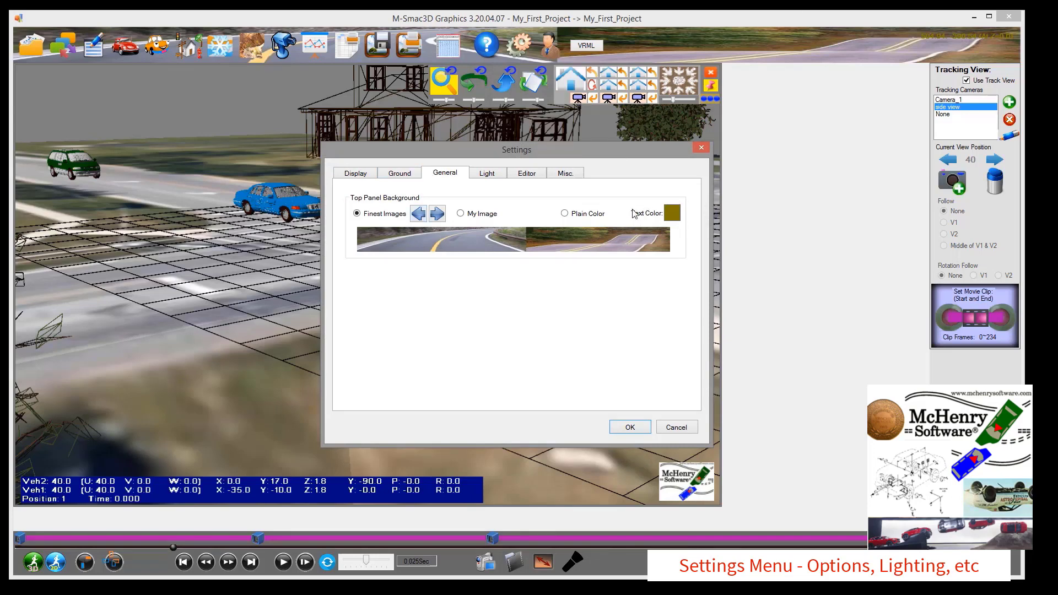
{"action": "left_click", "coordinate": [488, 175]}
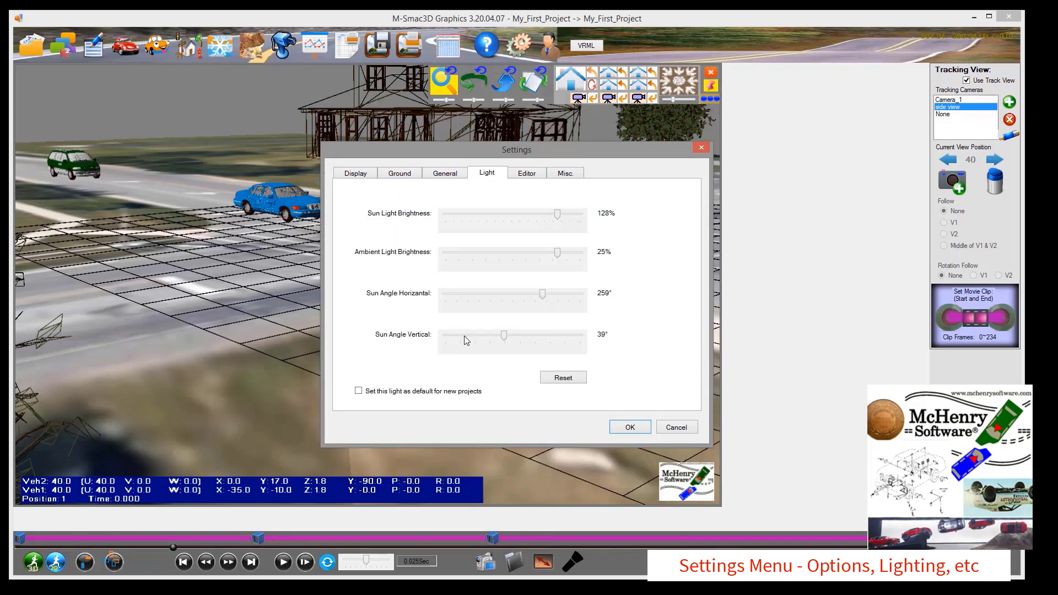
Review the text editor and miscellaneous settings, and view the program's version information.
{"action": "left_click", "coordinate": [527, 174]}
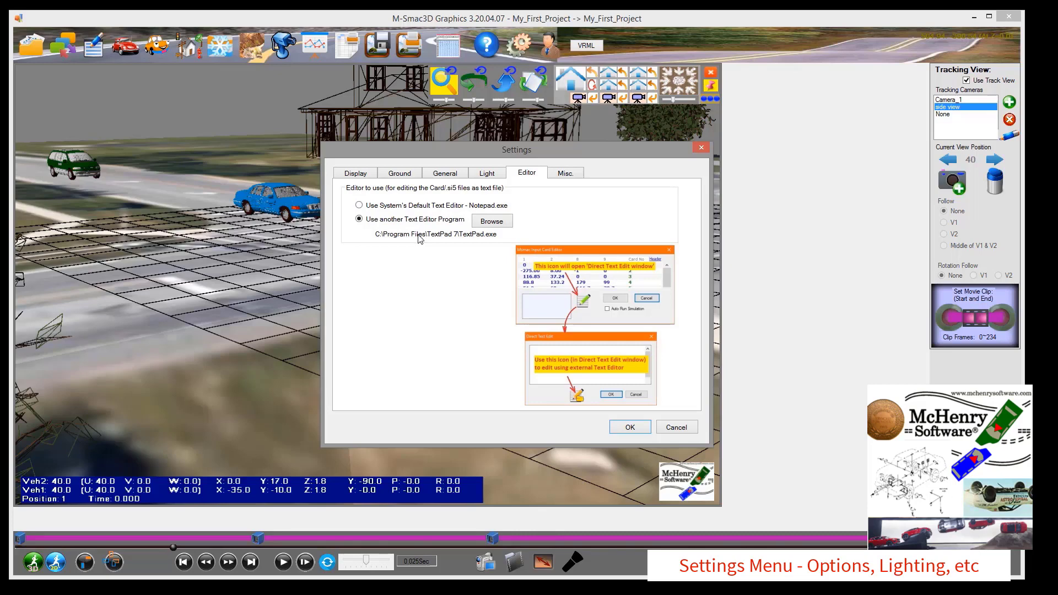
{"action": "left_click", "coordinate": [574, 177]}
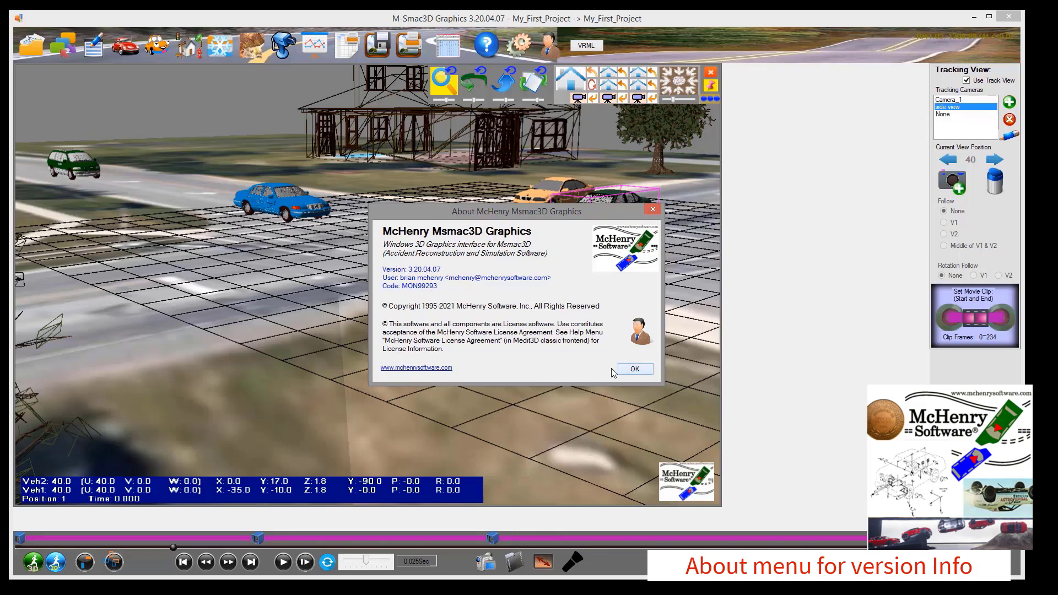
{"action": "left_click", "coordinate": [634, 369]}
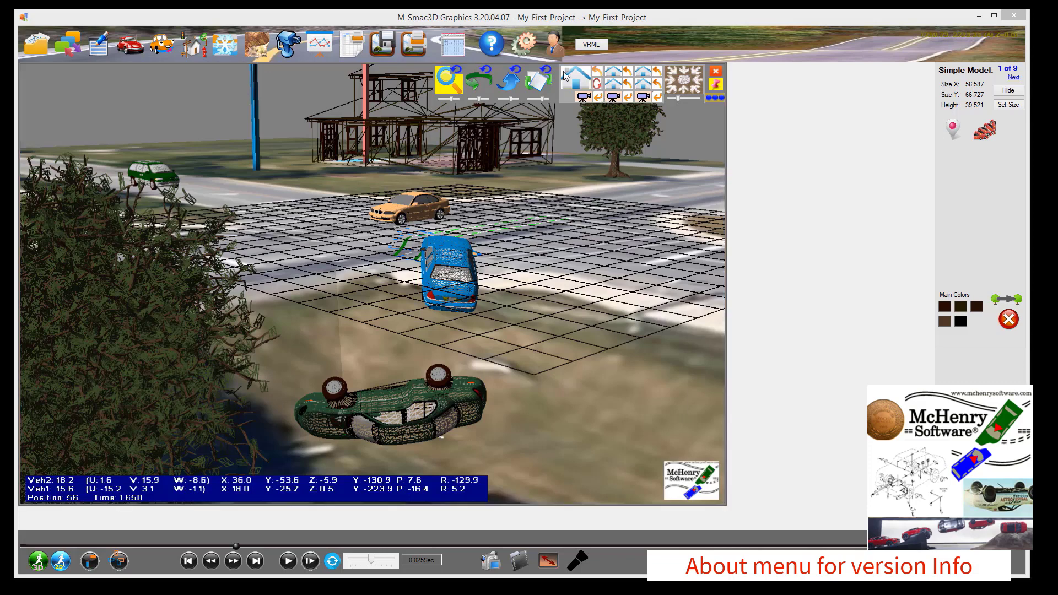
Turn off wireframe drawing for the models and hide the scale grid in the scene.
{"action": "left_click", "coordinate": [528, 44]}
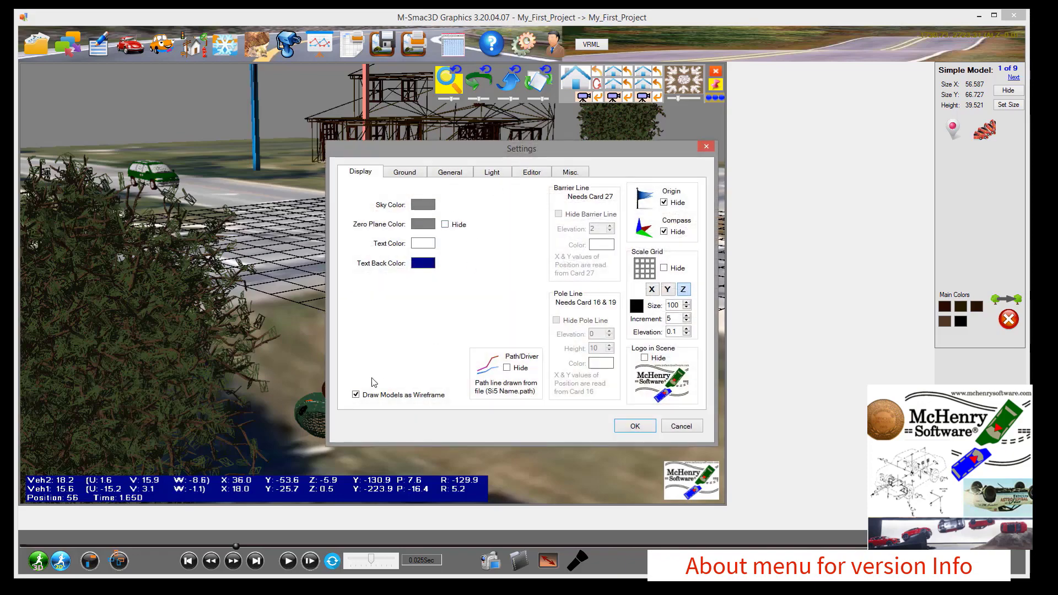
{"action": "left_click", "coordinate": [355, 396]}
{"action": "left_click", "coordinate": [631, 427]}
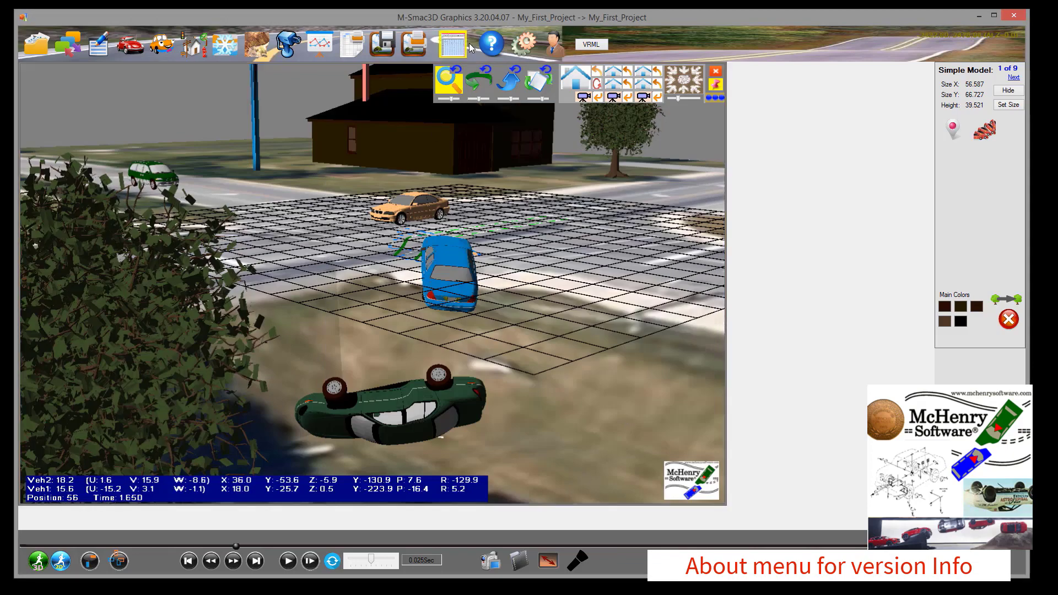
{"action": "left_click", "coordinate": [521, 49]}
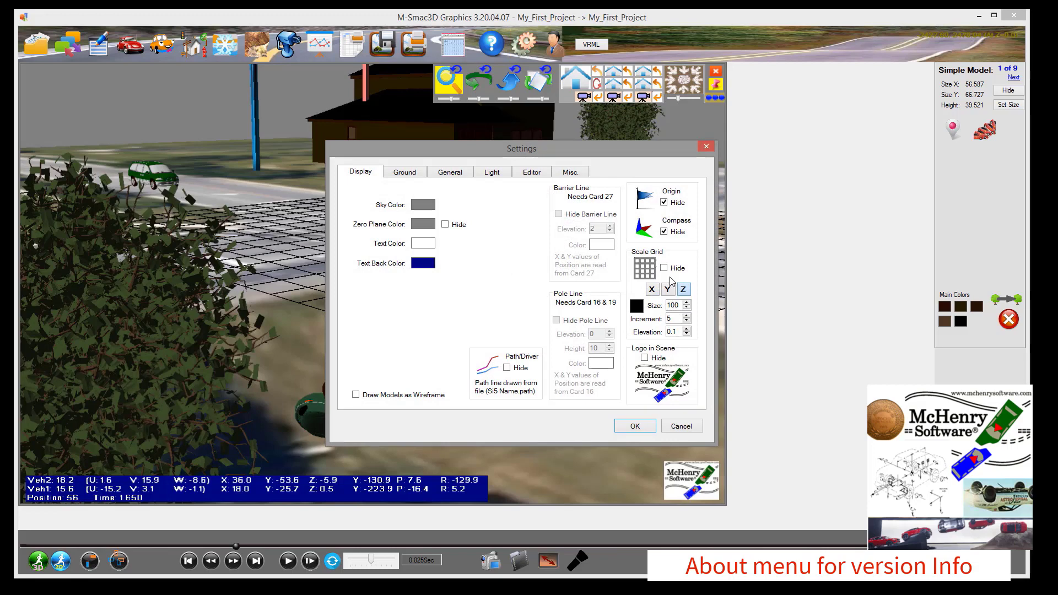
{"action": "left_click", "coordinate": [663, 268]}
{"action": "left_click", "coordinate": [635, 426]}
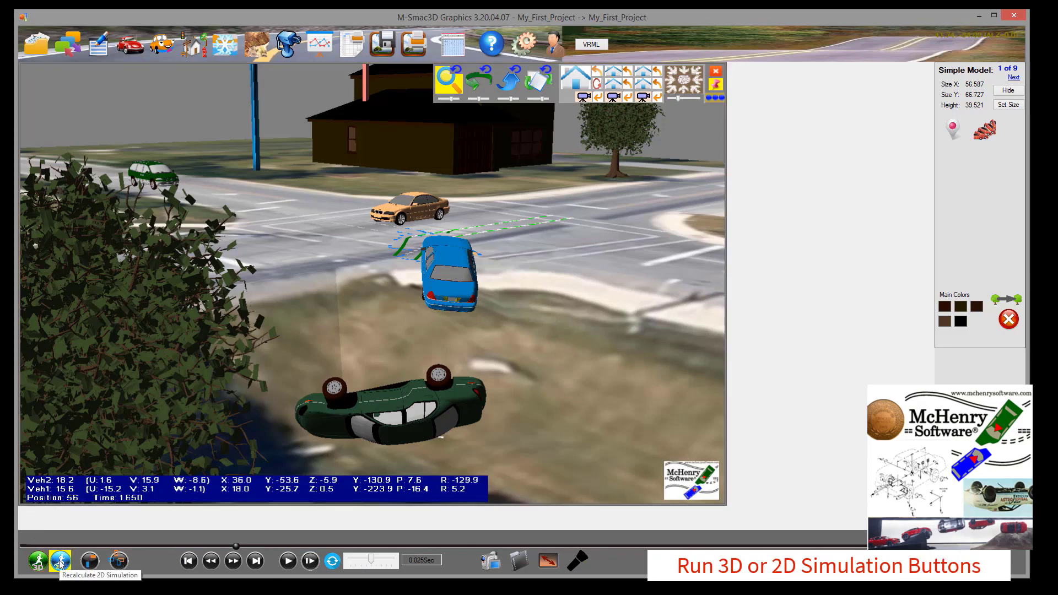
Review the initial position inputs of vehicles 1 and 2 and the model and spec options for the simulated vehicles.
{"action": "left_click", "coordinate": [88, 562]}
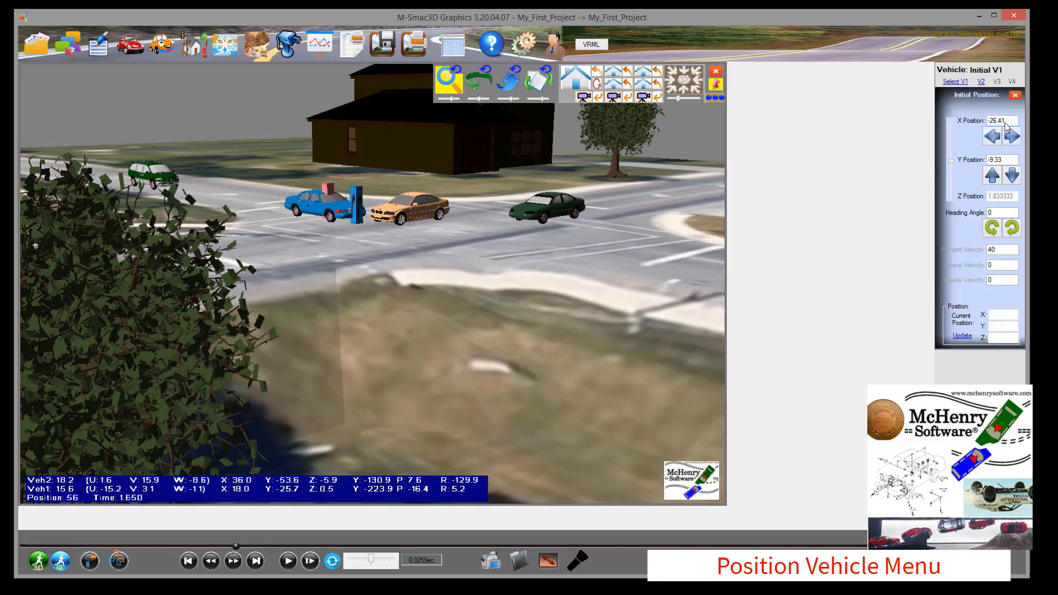
{"action": "left_click", "coordinate": [983, 83]}
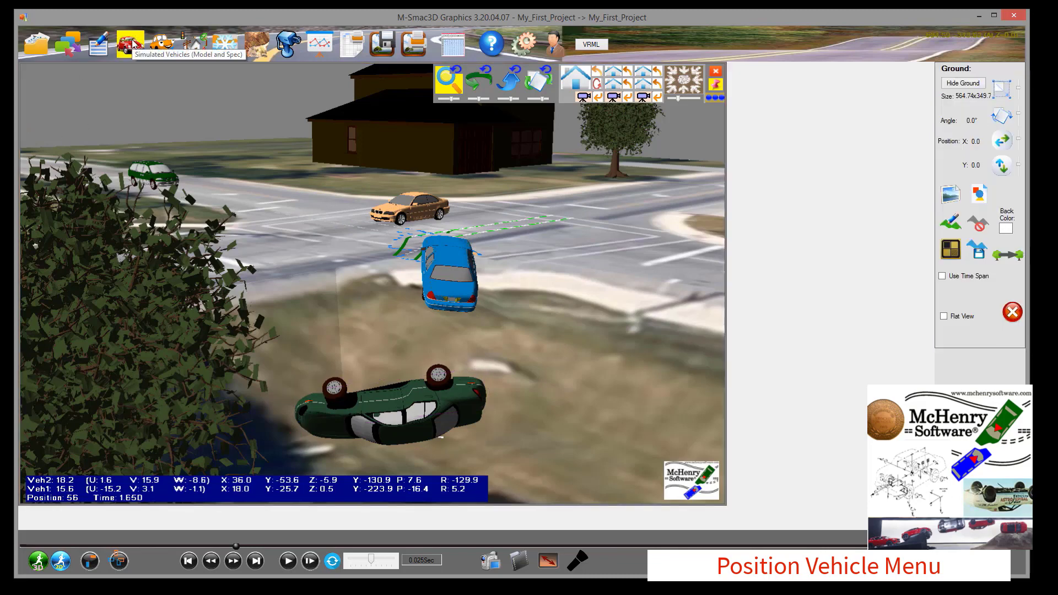
{"action": "left_click", "coordinate": [133, 44]}
{"action": "mouse_move", "coordinate": [152, 67]}
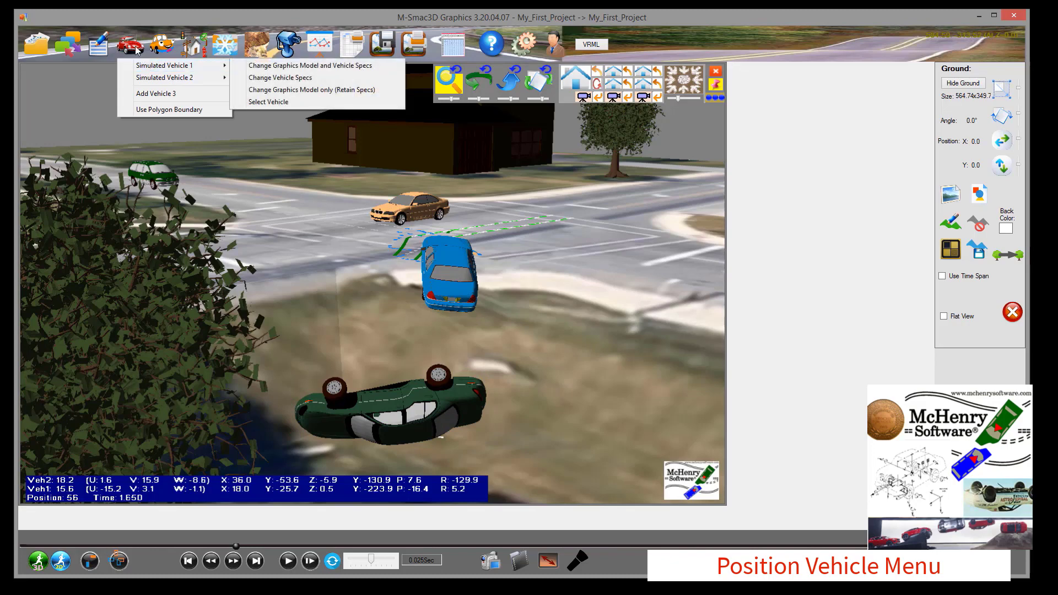
{"action": "left_click", "coordinate": [131, 22]}
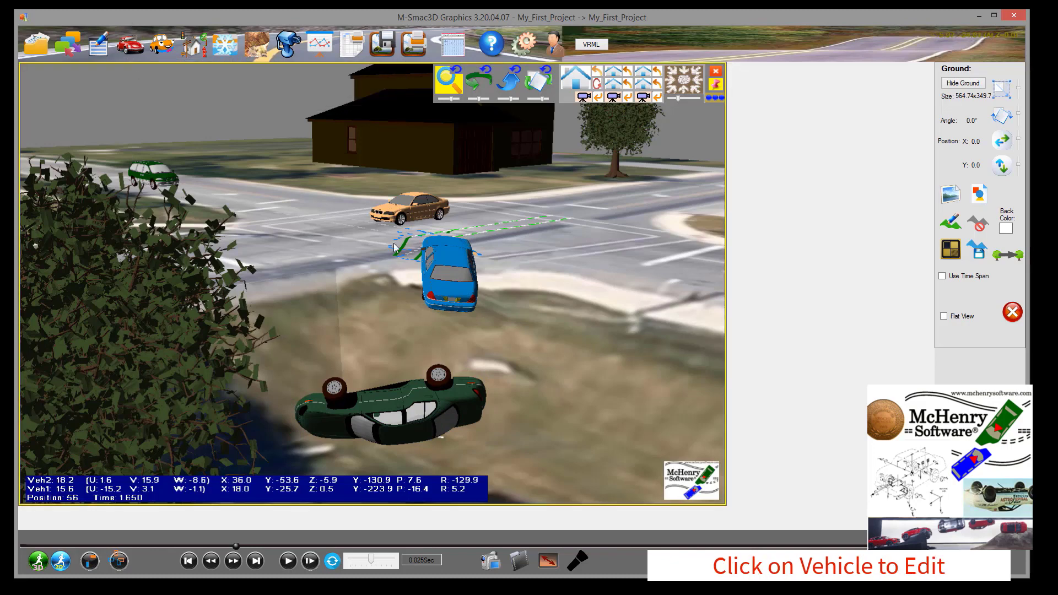
Select each simulated vehicle in the scene, and review vehicle 1's dimensions and specifications without changing them.
{"action": "left_click", "coordinate": [442, 257]}
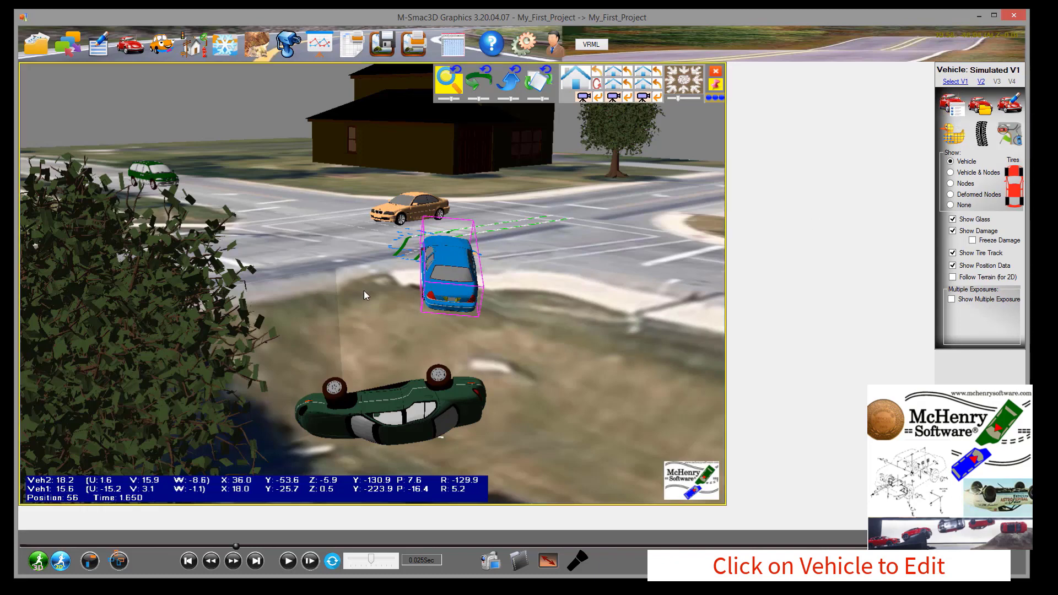
{"action": "left_click", "coordinate": [395, 400]}
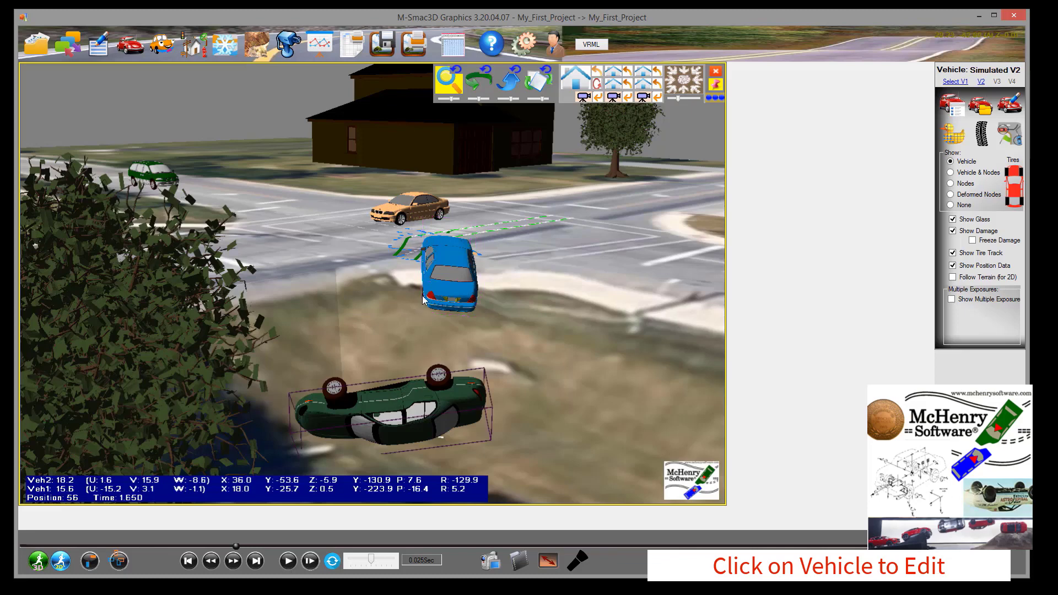
{"action": "left_click", "coordinate": [955, 81]}
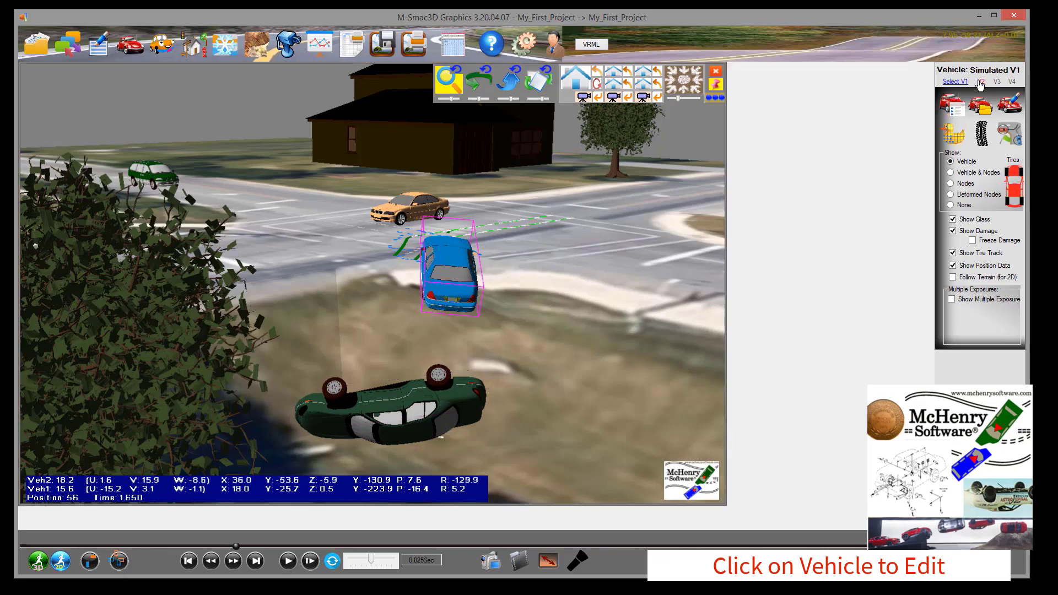
{"action": "left_click", "coordinate": [953, 109]}
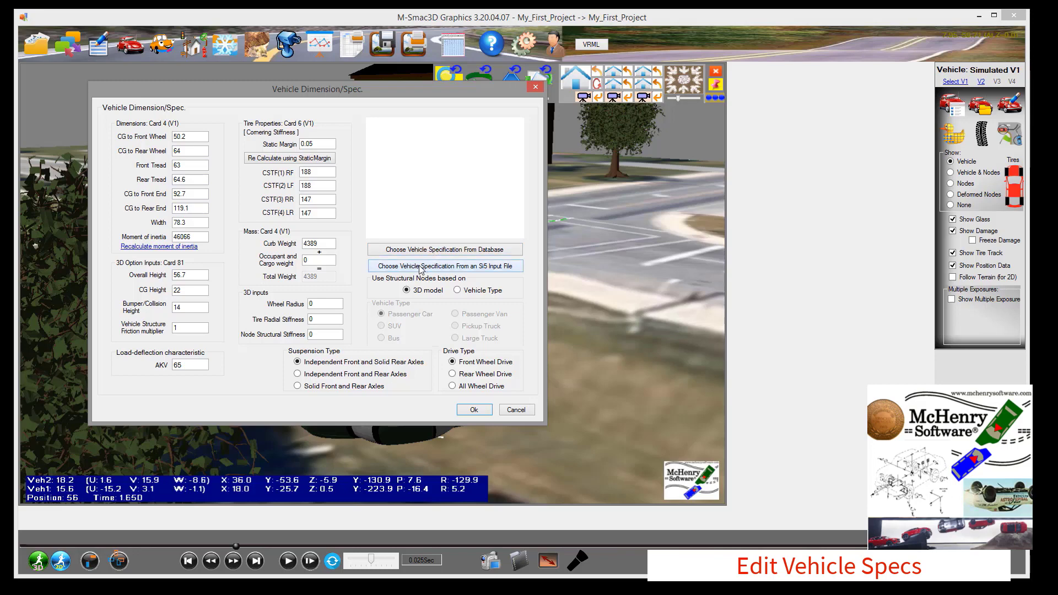
{"action": "left_click", "coordinate": [515, 411]}
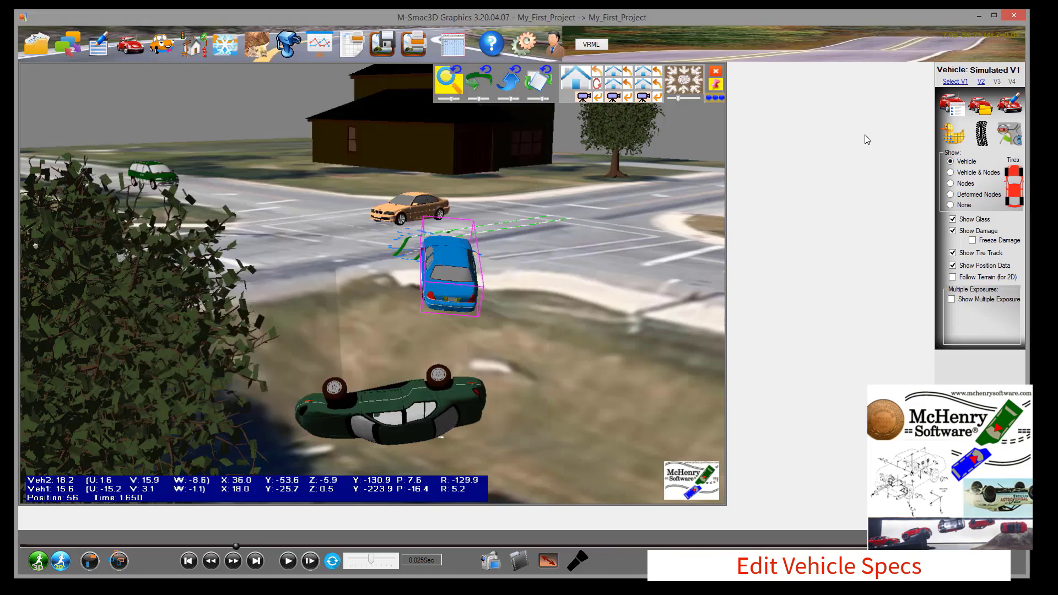
Bring the vehicle 1 graphics model options fully into view and review the choices for changing or retaining the specs.
{"action": "left_click", "coordinate": [987, 110]}
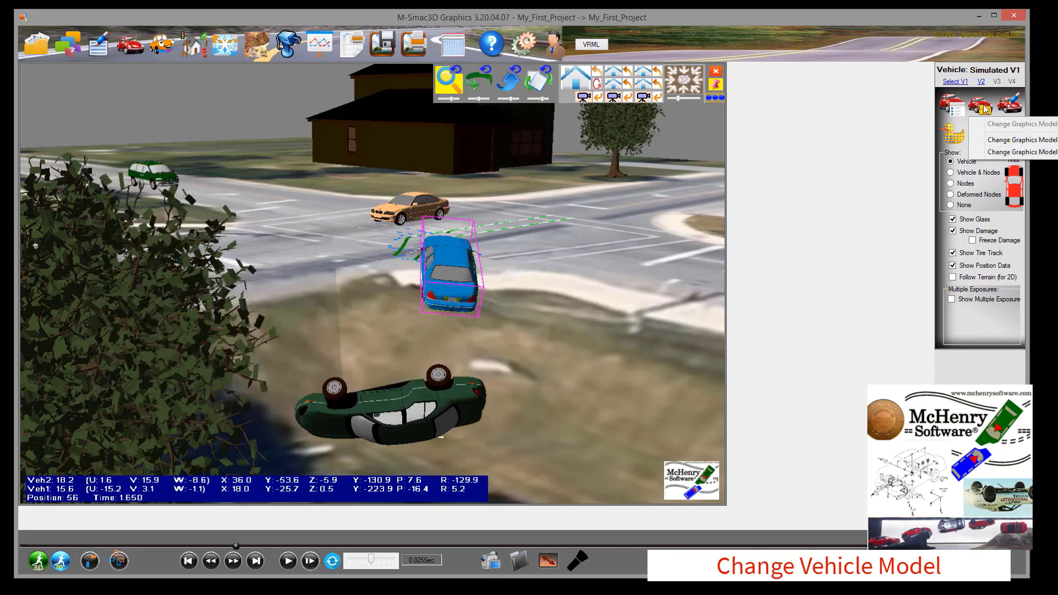
{"action": "left_click_drag", "start_coordinate": [865, 15], "coordinate": [679, 13]}
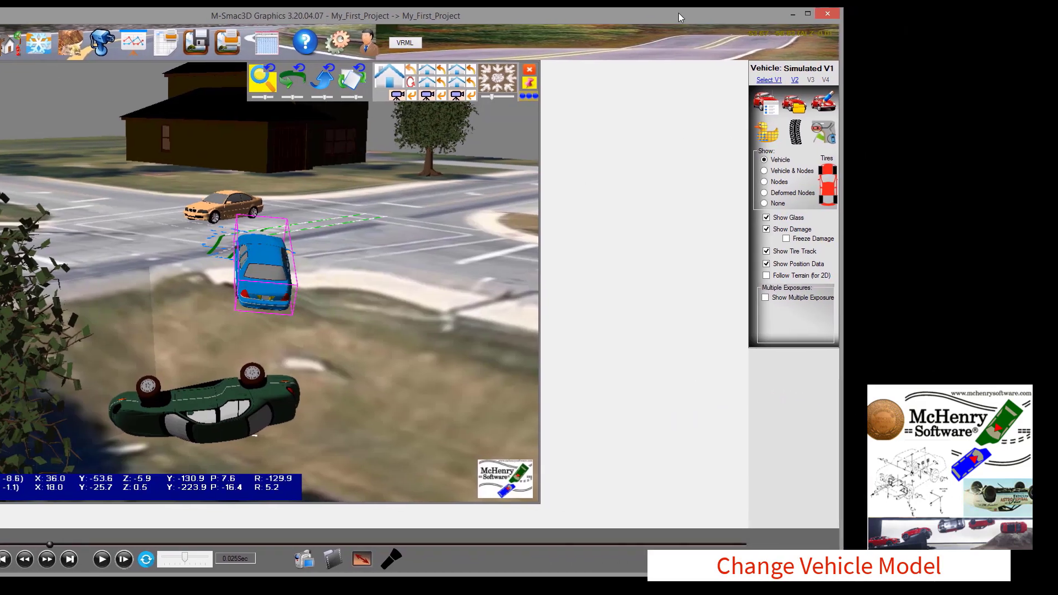
{"action": "left_click", "coordinate": [796, 105]}
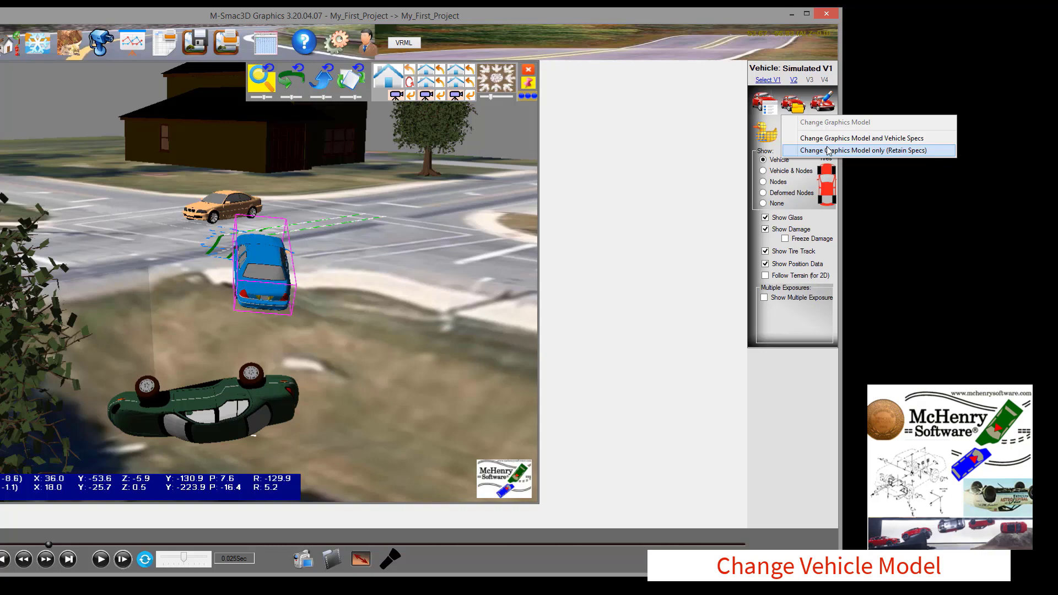
{"action": "left_click", "coordinate": [721, 122]}
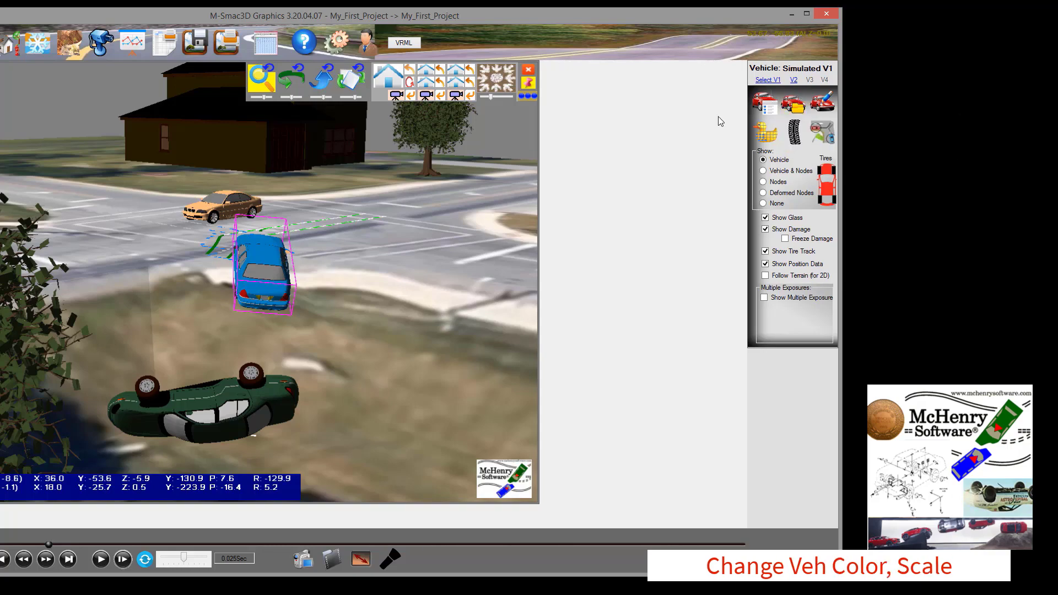
Change vehicle 1's blue body color to a custom green with red 52, green 139 and blue 98.
{"action": "left_click", "coordinate": [821, 102]}
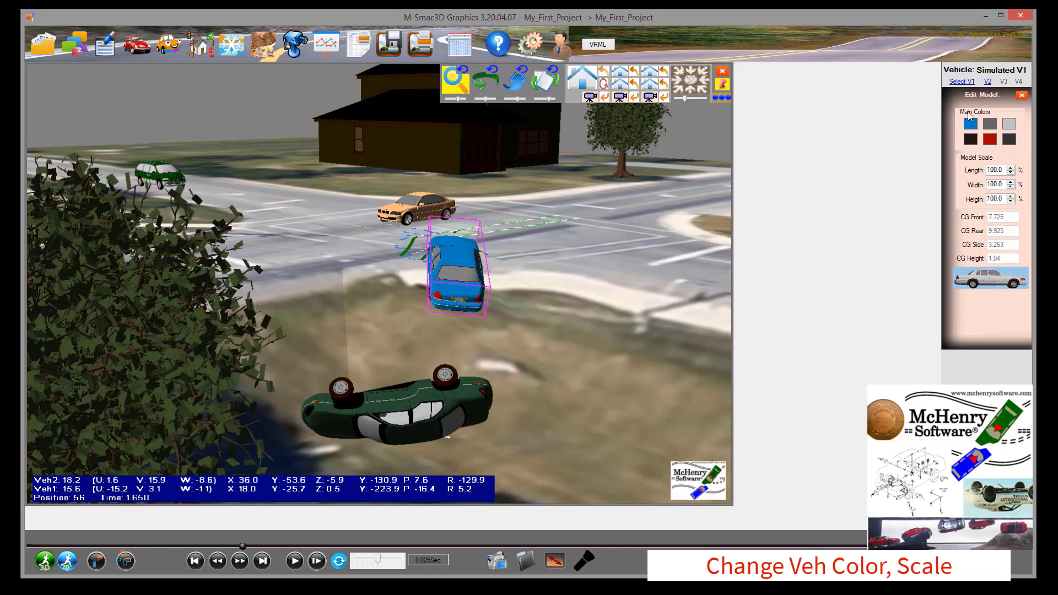
{"action": "left_click", "coordinate": [971, 124]}
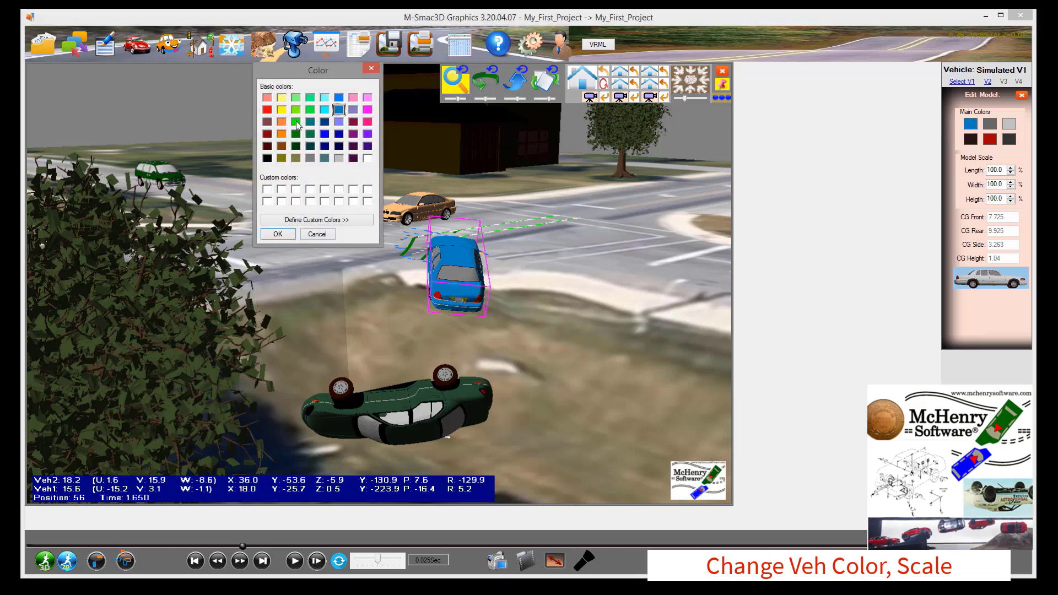
{"action": "left_click", "coordinate": [332, 221]}
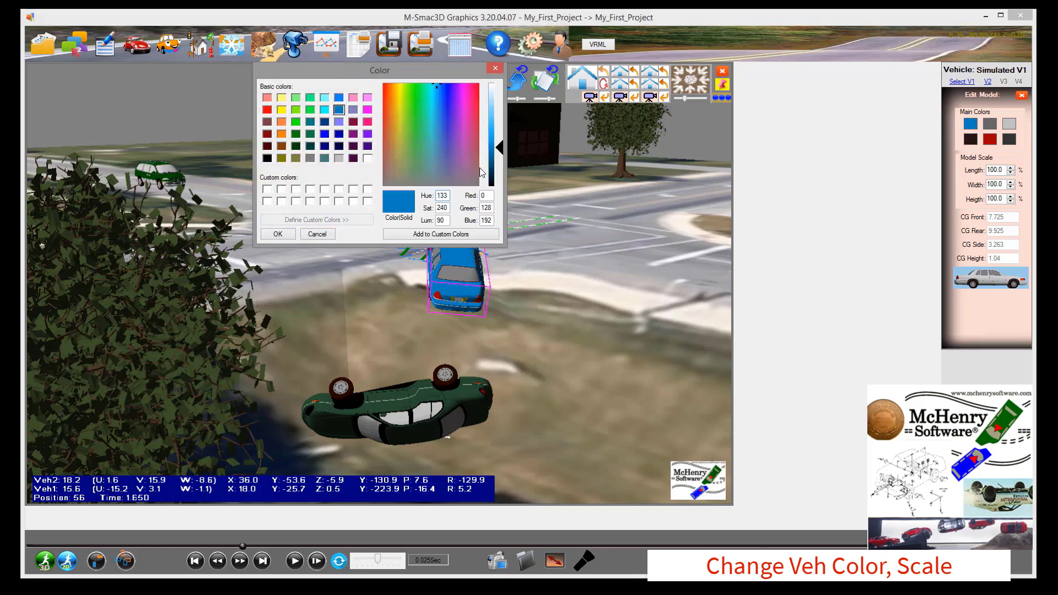
{"action": "left_click", "coordinate": [424, 140]}
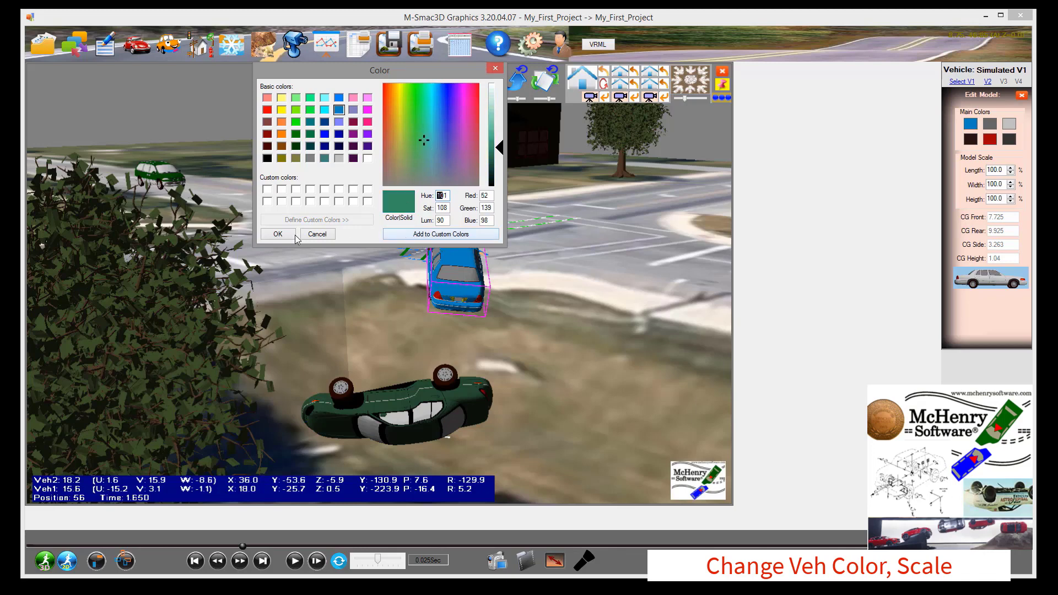
{"action": "left_click", "coordinate": [278, 233]}
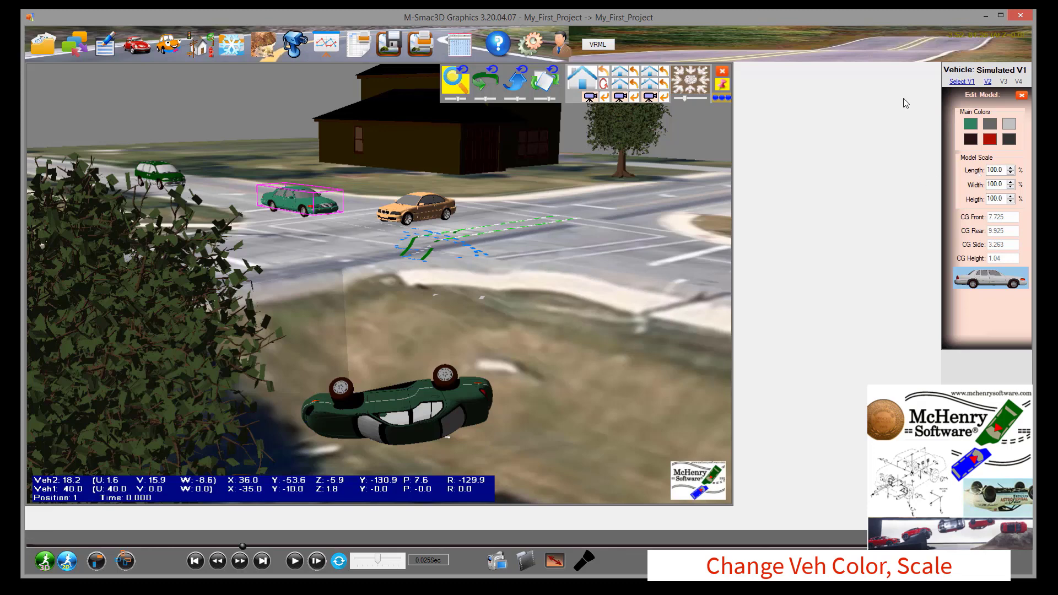
View the scene from directly above, close in on simulated vehicle 1, and review its model color and scale options.
{"action": "left_click", "coordinate": [694, 83]}
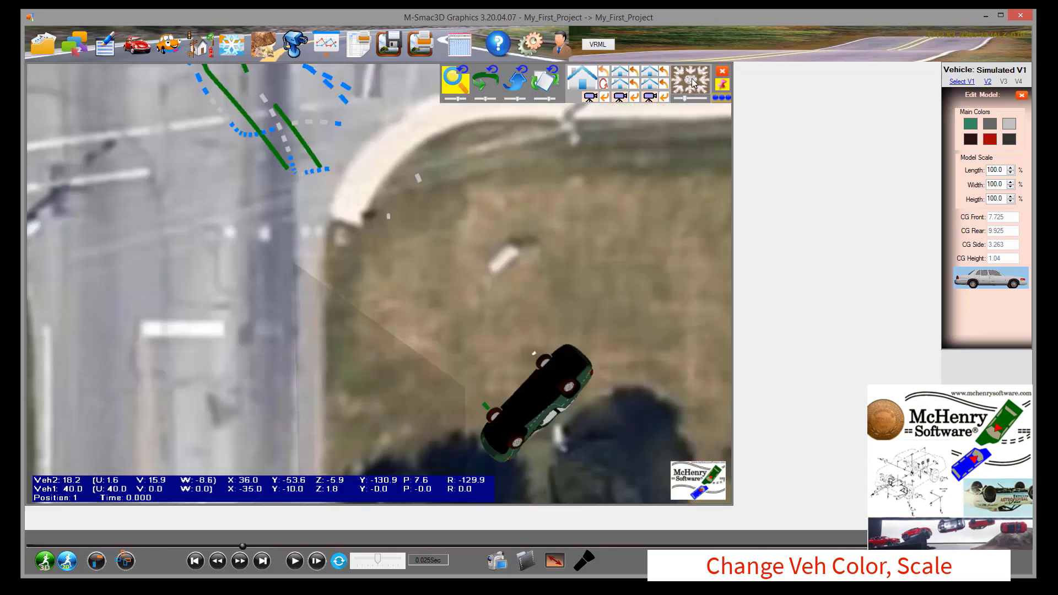
{"action": "left_click_drag", "start_coordinate": [279, 194], "coordinate": [393, 447]}
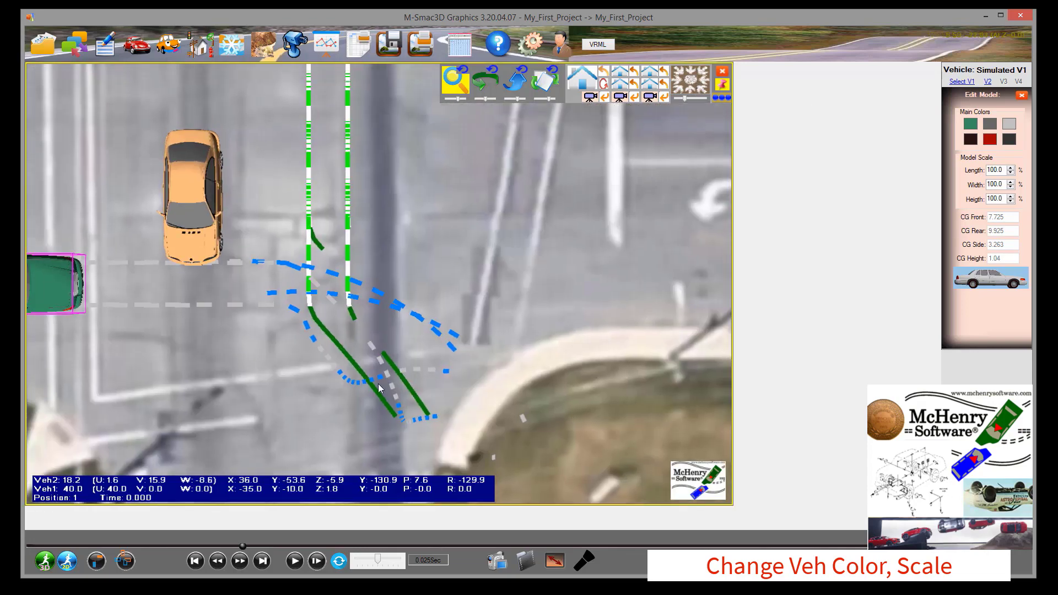
{"action": "left_click_drag", "start_coordinate": [258, 318], "coordinate": [470, 305]}
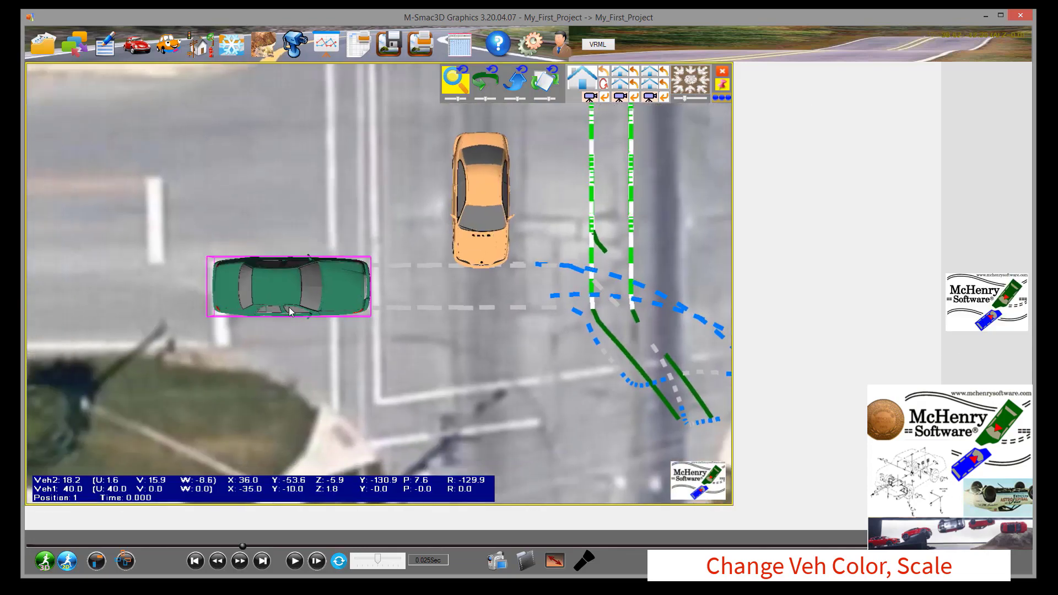
{"action": "scroll", "coordinate": [288, 306], "scroll_direction": "up", "scroll_amount": 3}
{"action": "left_click", "coordinate": [578, 298]}
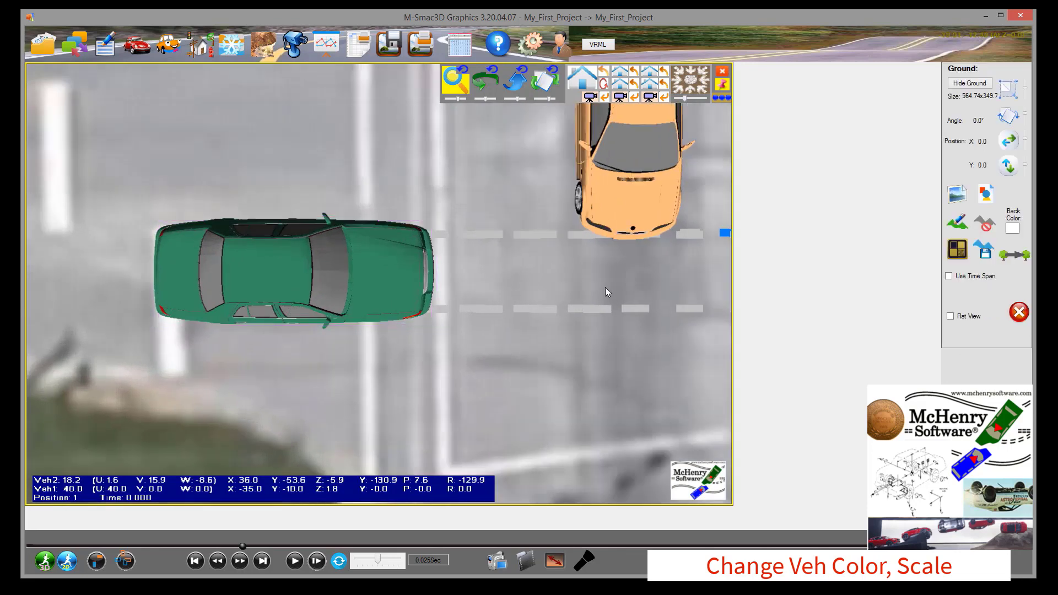
{"action": "left_click", "coordinate": [356, 282]}
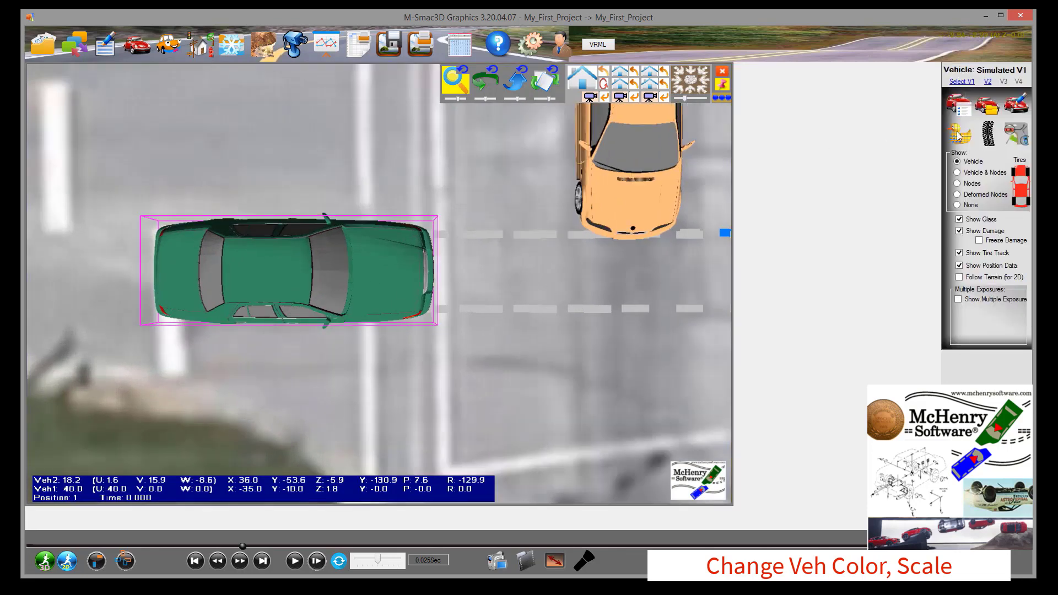
{"action": "left_click", "coordinate": [1019, 108]}
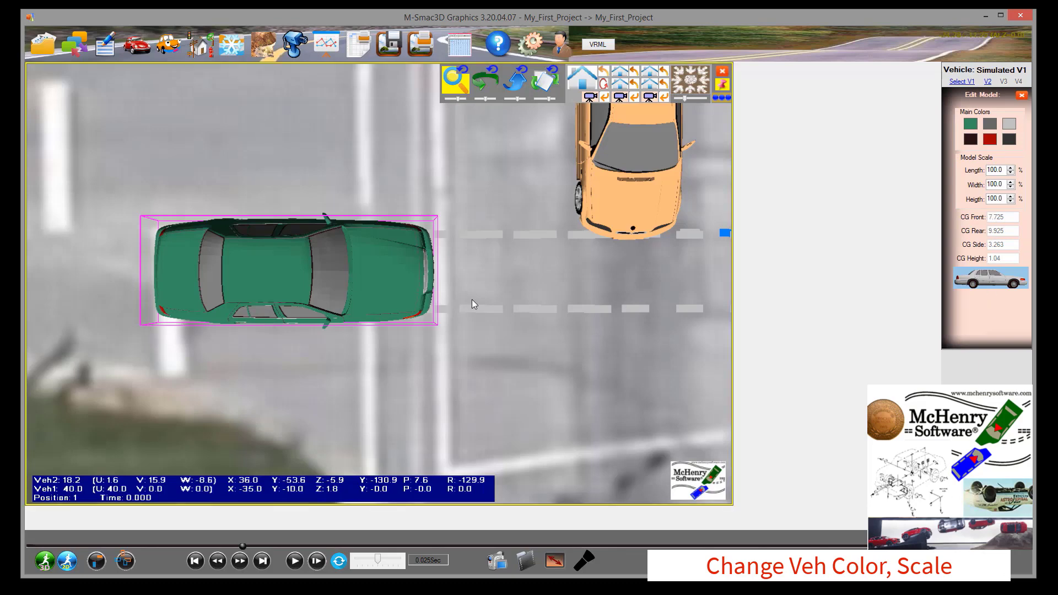
{"action": "left_click", "coordinate": [1022, 95]}
Replace only vehicle 1's graphics model with Cadillac_CTS.M3D from the Models3D folder, retaining its specs.
{"action": "left_click", "coordinate": [995, 109]}
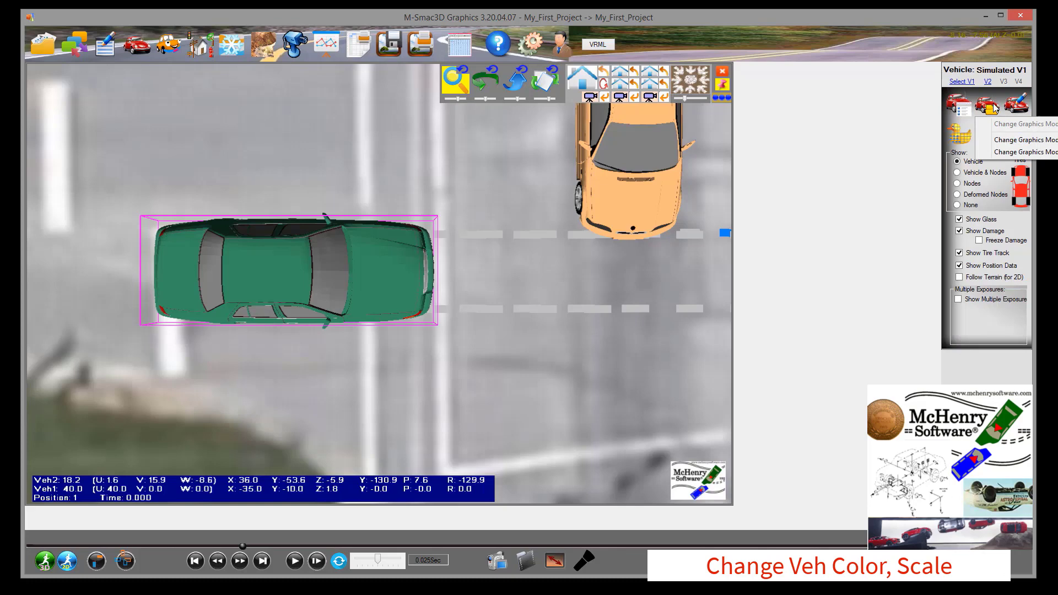
{"action": "left_click", "coordinate": [1004, 152]}
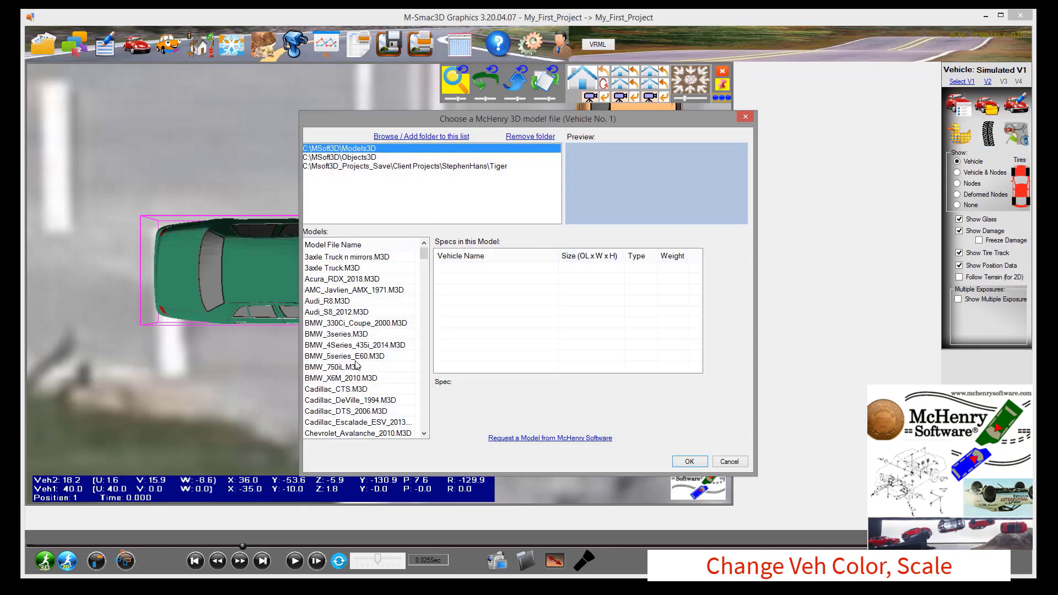
{"action": "left_click", "coordinate": [347, 390]}
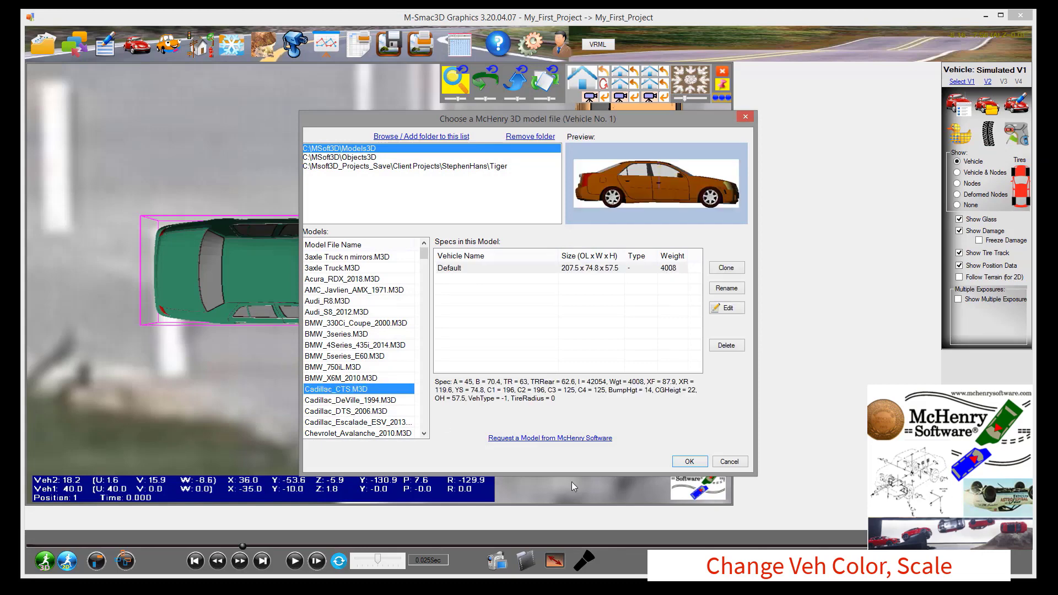
{"action": "left_click", "coordinate": [703, 462]}
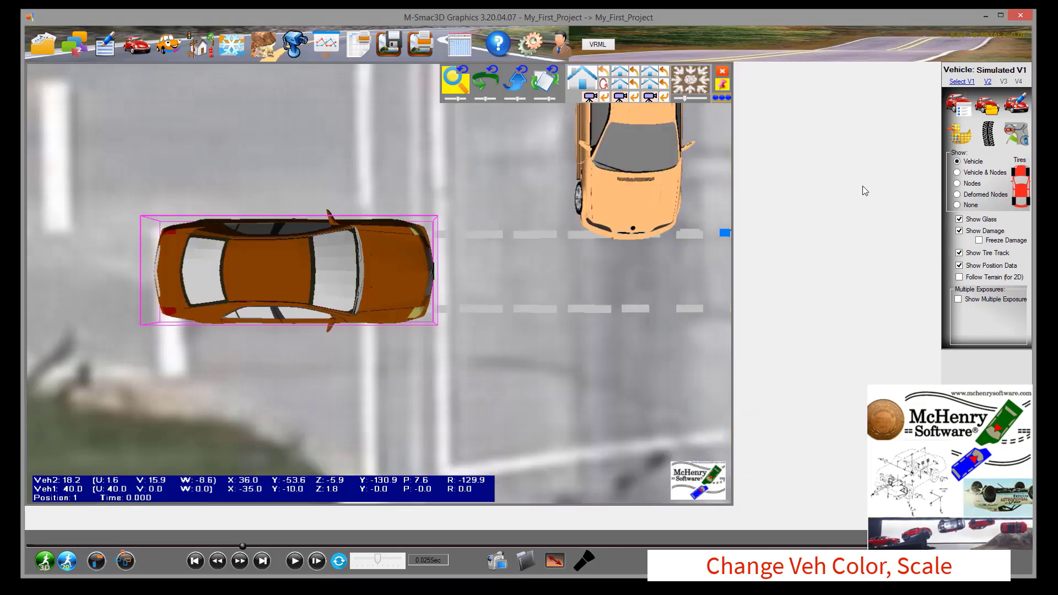
Review vehicle 1's model color and scale options and vehicle 2's structural node options.
{"action": "left_click", "coordinate": [1017, 104]}
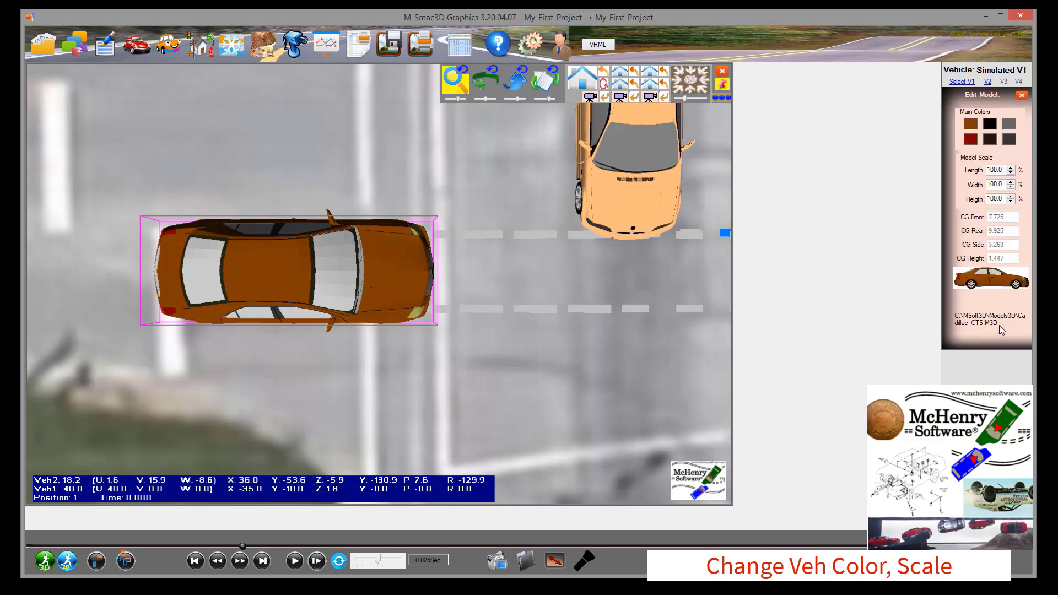
{"action": "left_click", "coordinate": [988, 82]}
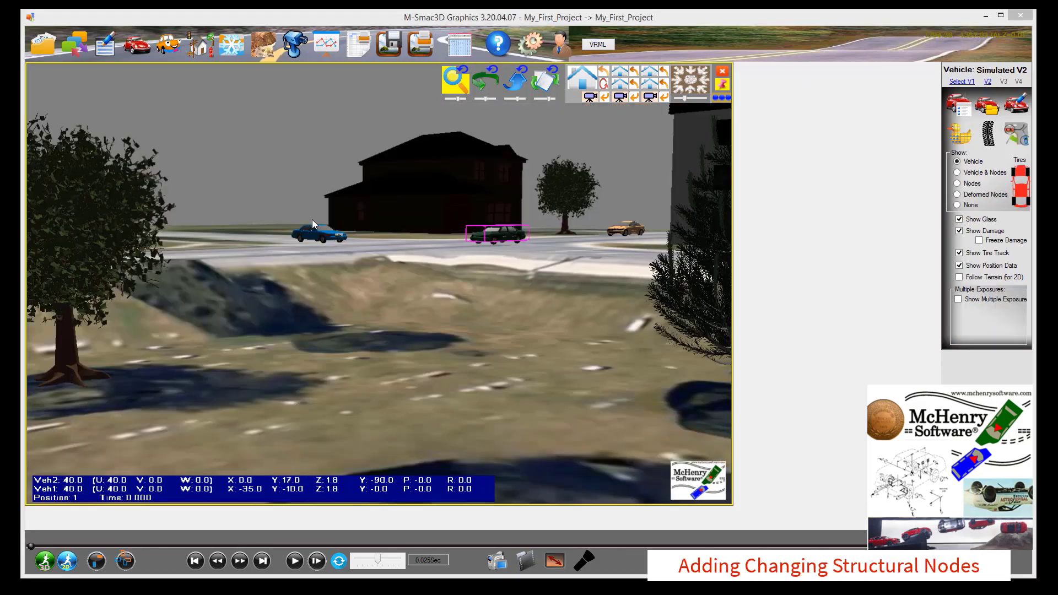
{"action": "left_click", "coordinate": [959, 136]}
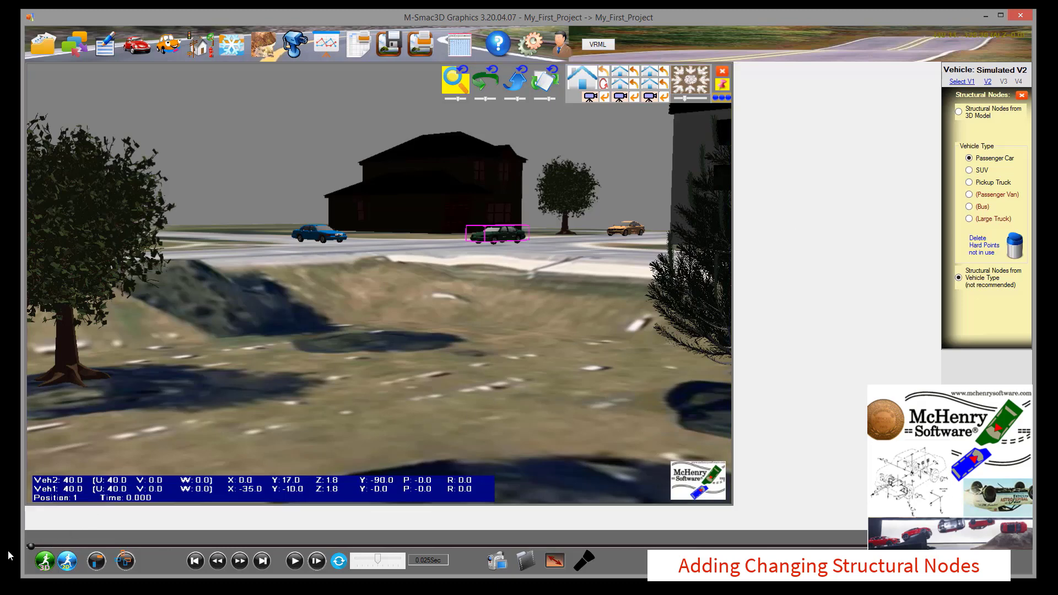
Move the simulation to about 6.12 s and show vehicle 2 together with its structural nodes in a close view.
{"action": "left_click_drag", "start_coordinate": [30, 546], "coordinate": [811, 443]}
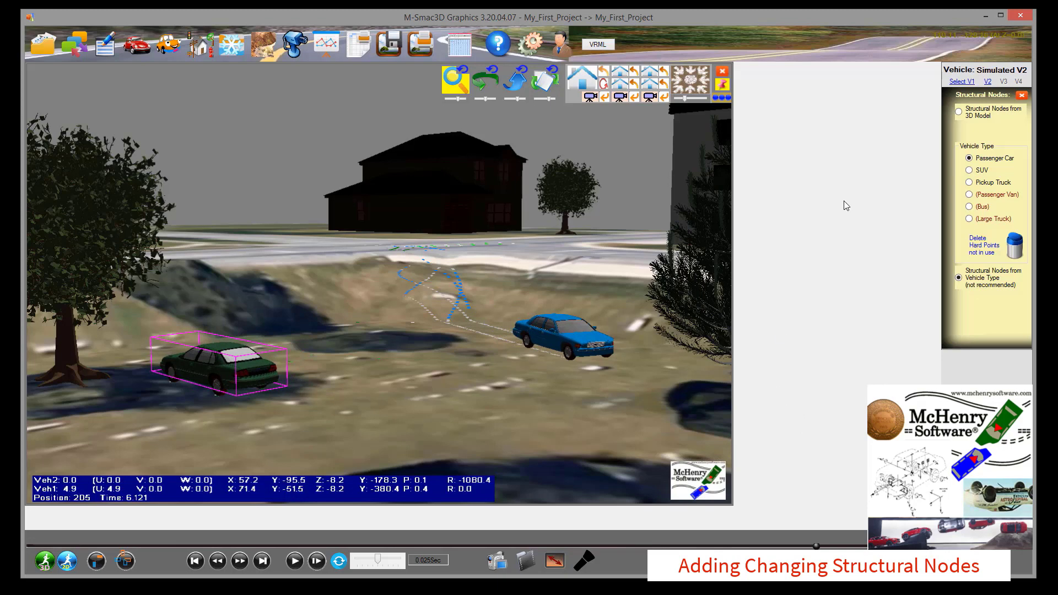
{"action": "left_click", "coordinate": [243, 368]}
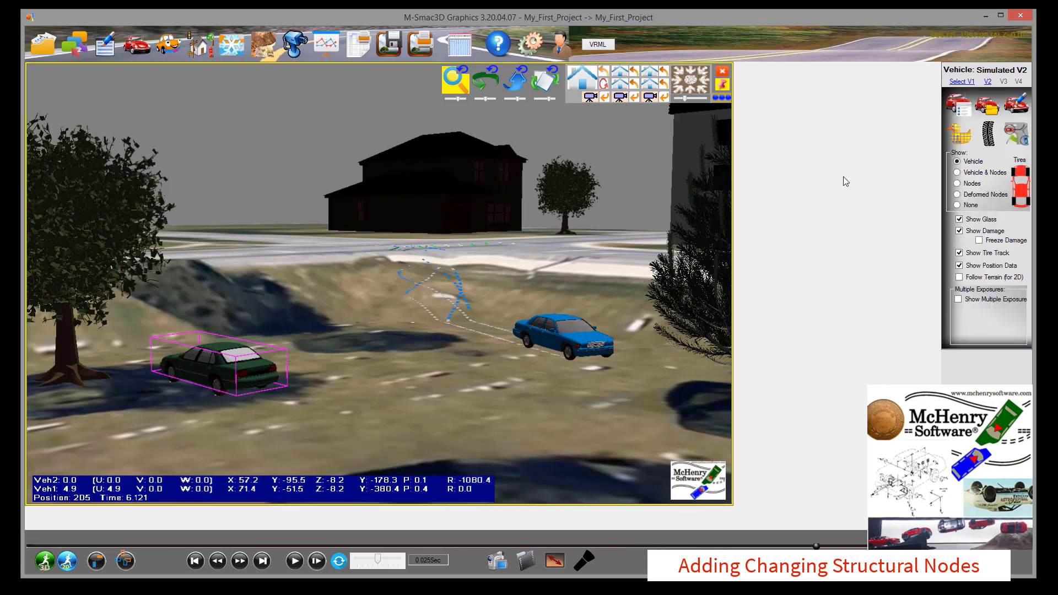
{"action": "left_click", "coordinate": [957, 173]}
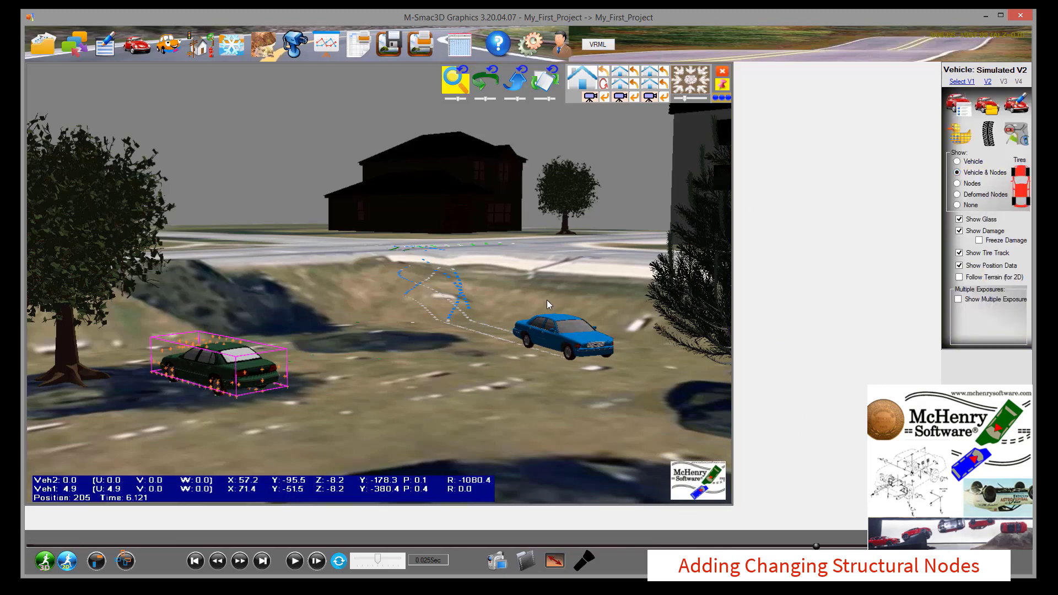
{"action": "scroll", "coordinate": [212, 355], "scroll_direction": "up", "scroll_amount": 8}
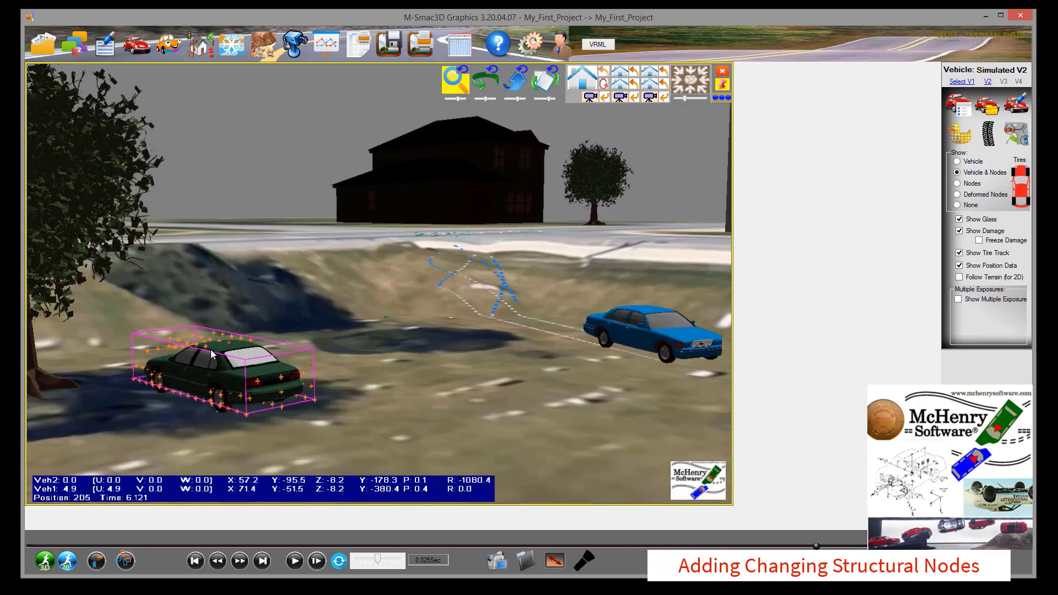
{"action": "left_click", "coordinate": [485, 81]}
{"action": "left_click_drag", "start_coordinate": [358, 367], "coordinate": [457, 311]}
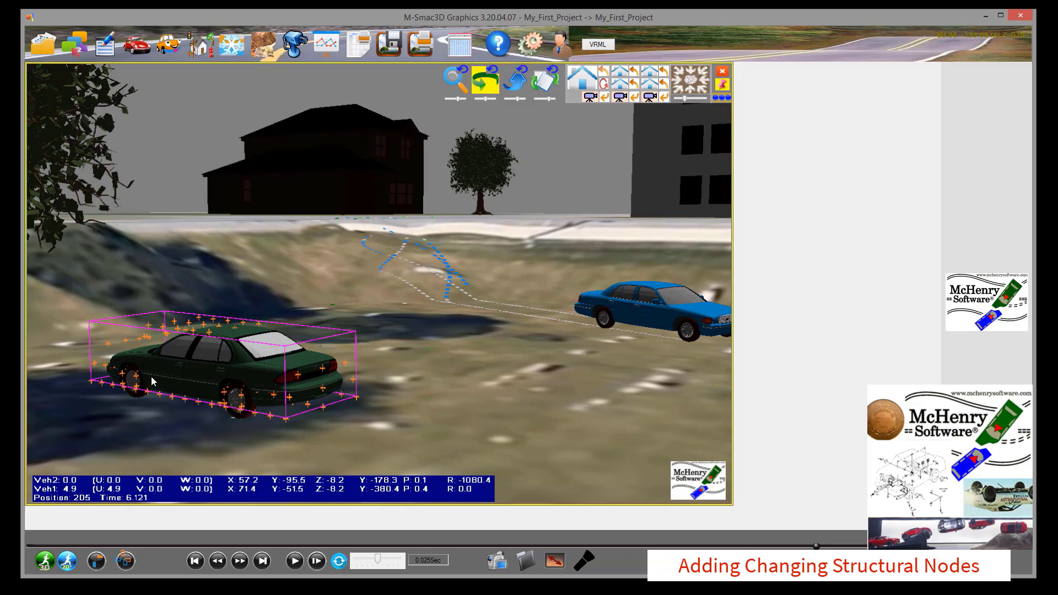
Set vehicle 2's structural nodes to come from its 3D model.
{"action": "left_click", "coordinate": [205, 359]}
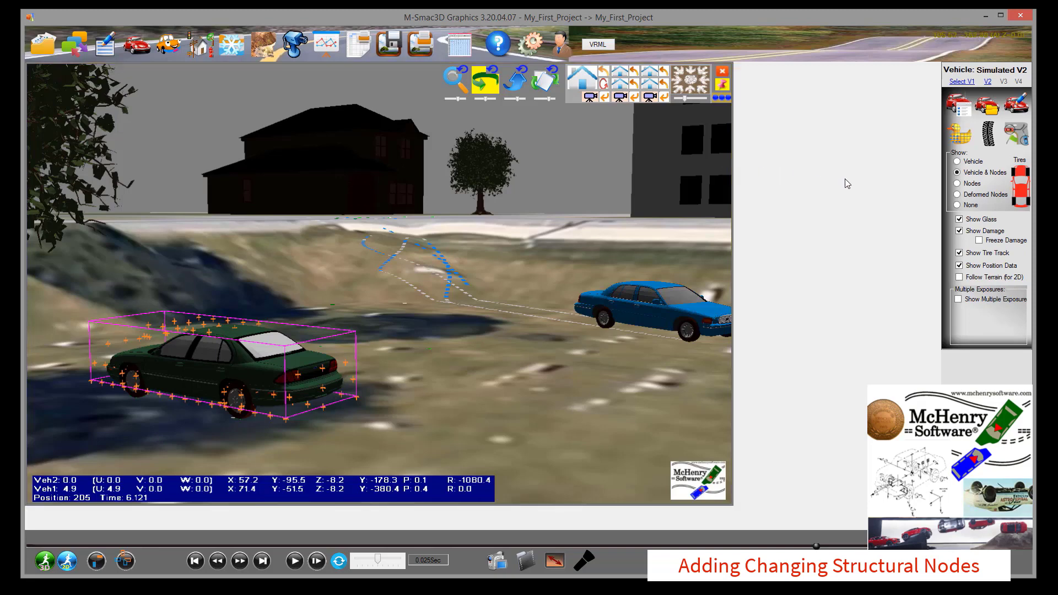
{"action": "left_click", "coordinate": [960, 138]}
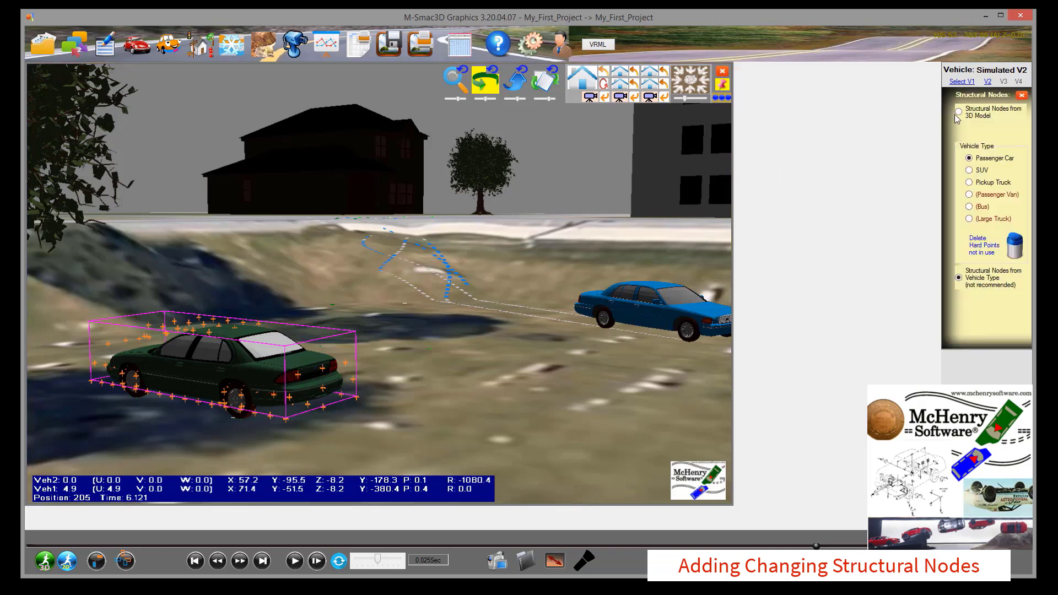
{"action": "left_click", "coordinate": [959, 112]}
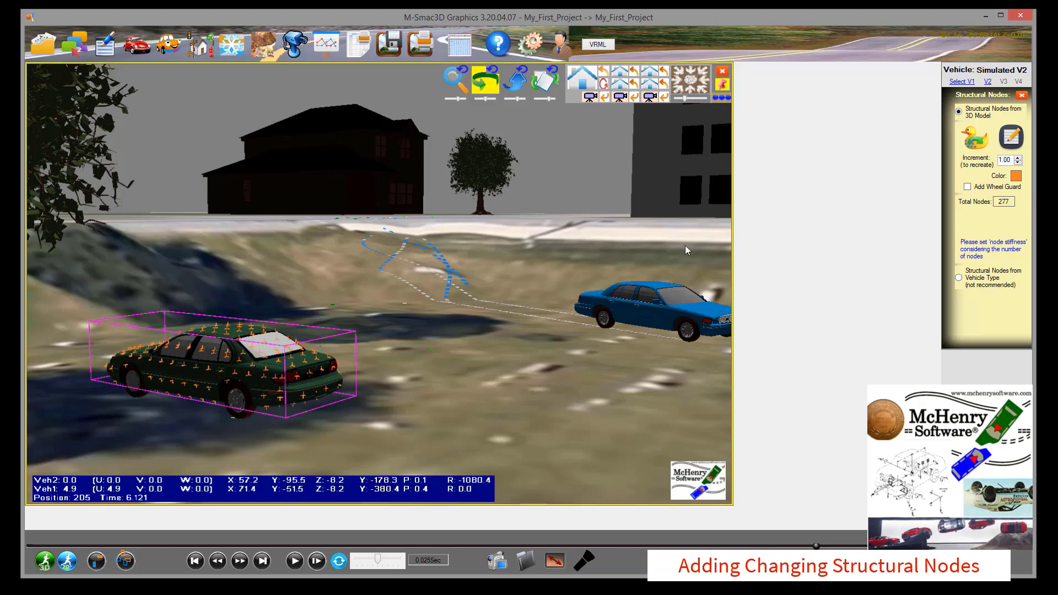
Recreate vehicle 2's structural nodes at increment 1.00, first without and again with a wheel guard added.
{"action": "left_click", "coordinate": [974, 137]}
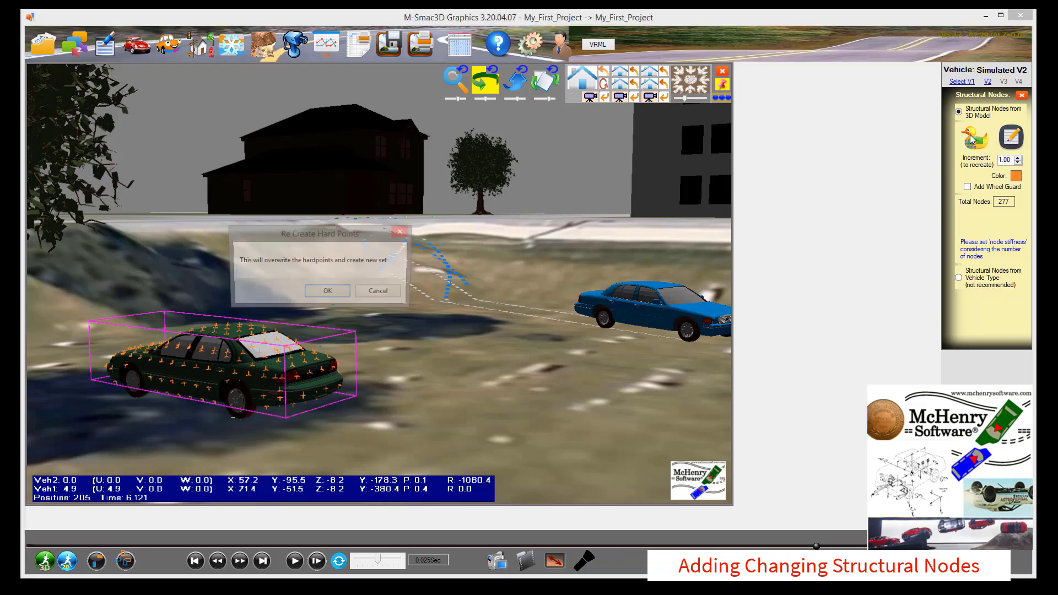
{"action": "left_click", "coordinate": [346, 286]}
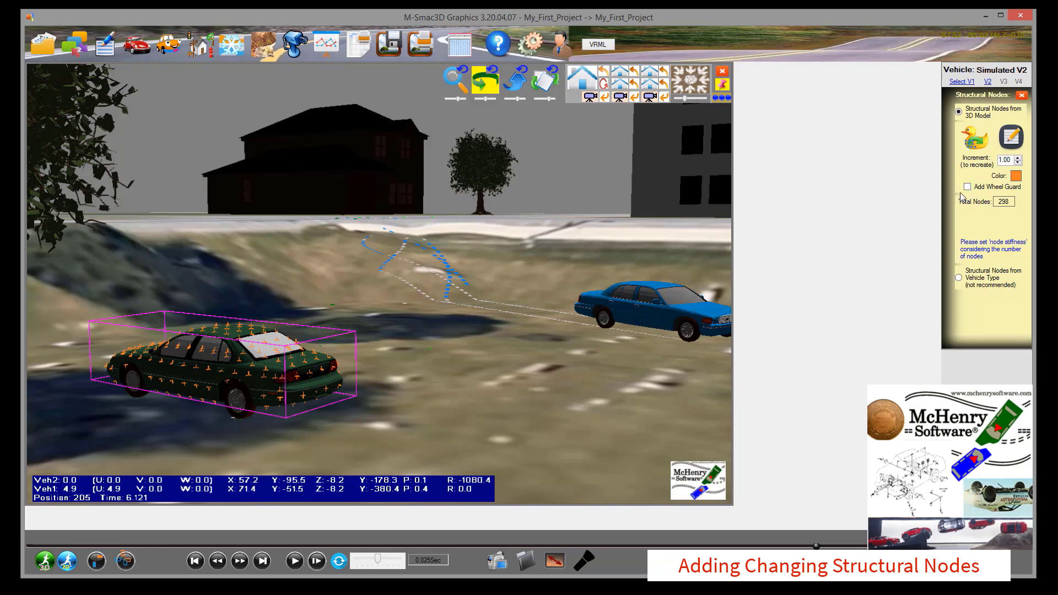
{"action": "left_click", "coordinate": [975, 146]}
{"action": "left_click", "coordinate": [326, 293]}
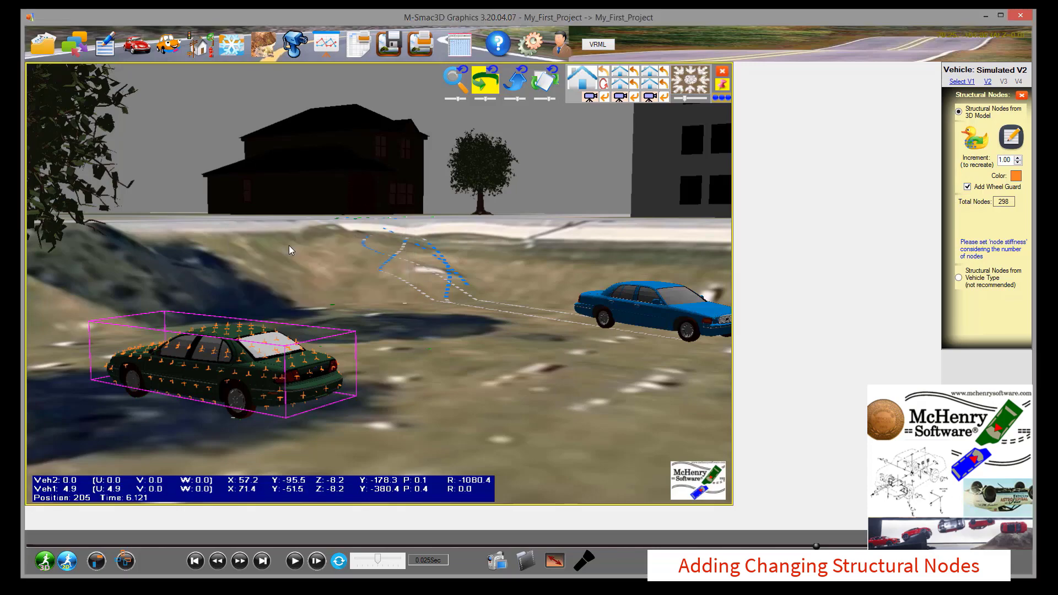
Set the structural nodes' default friction multiplier to .6 for both vehicles on input card 81.
{"action": "left_click", "coordinate": [101, 49]}
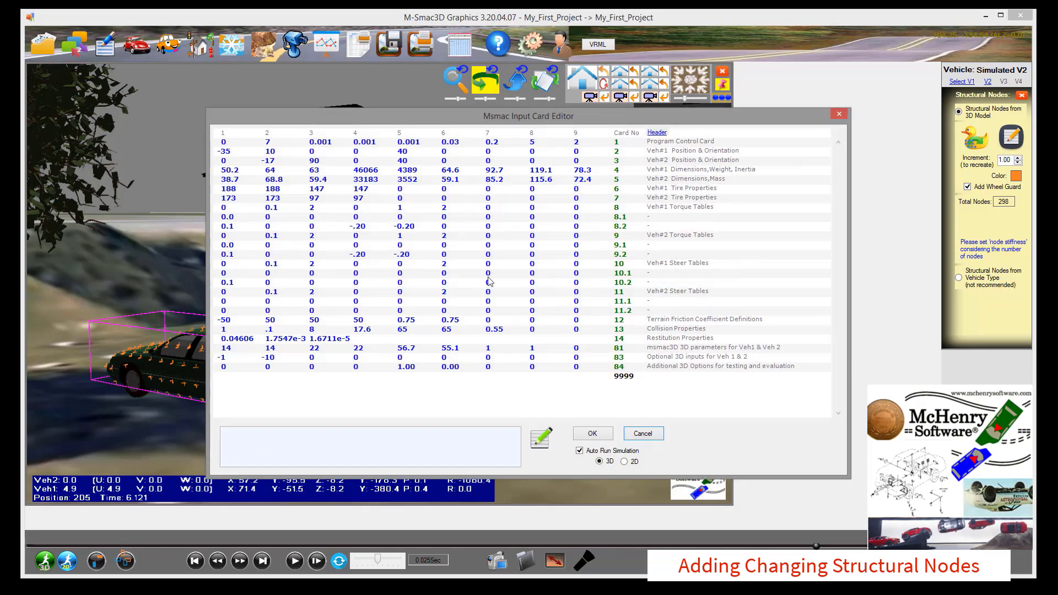
{"action": "left_click", "coordinate": [497, 349]}
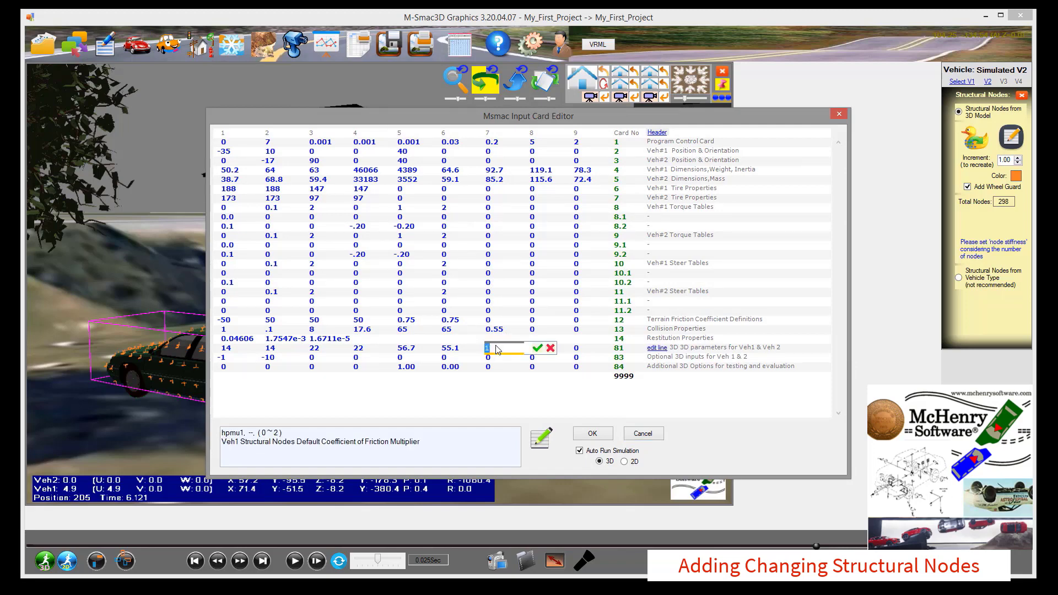
{"action": "left_click_drag", "start_coordinate": [495, 346], "coordinate": [465, 345]}
{"action": "key", "text": "Return"}
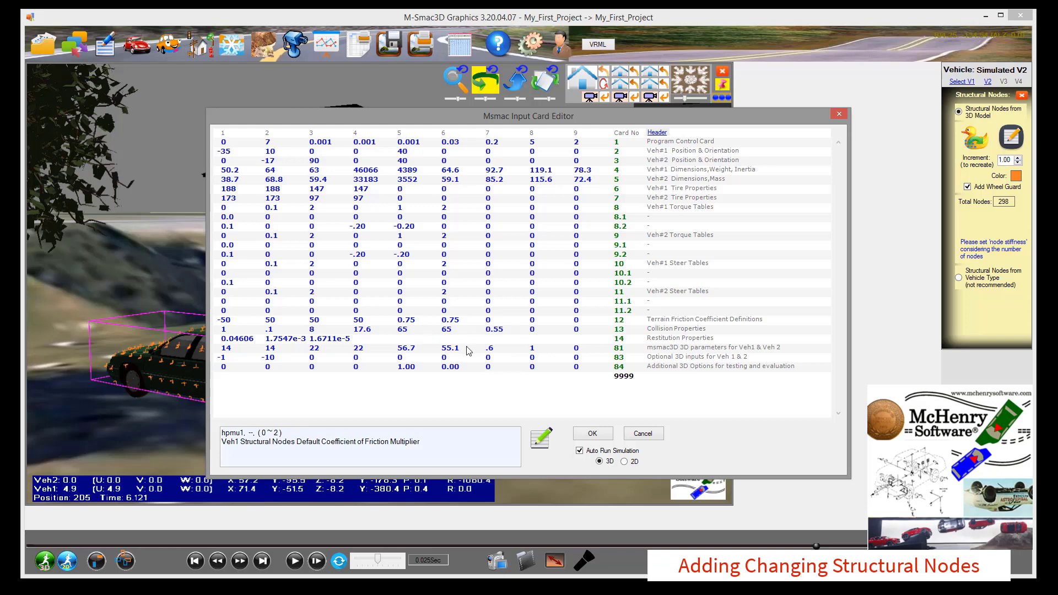
{"action": "left_click", "coordinate": [541, 348]}
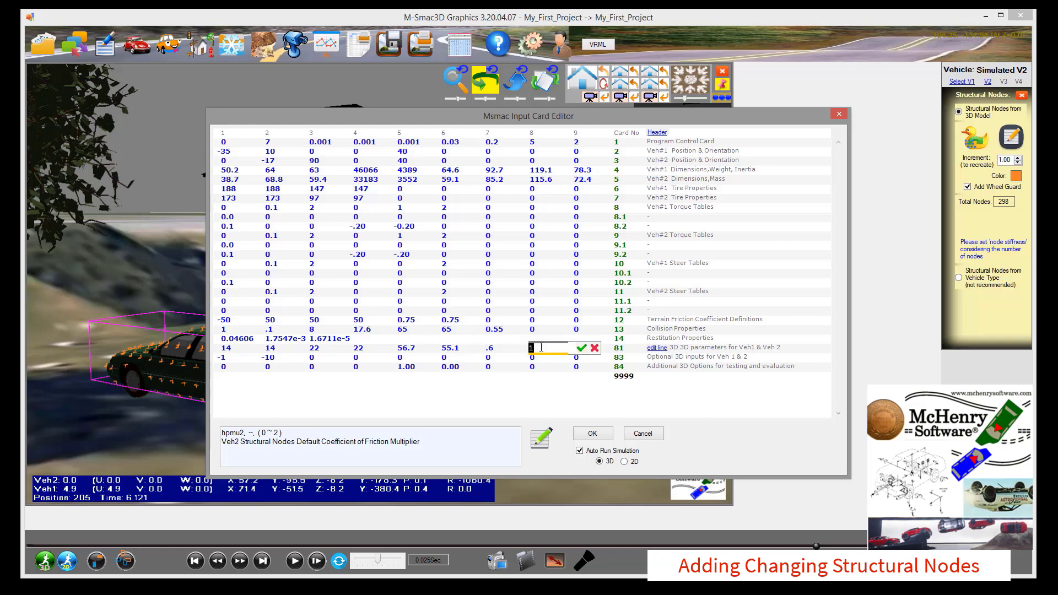
{"action": "type", "text": ".6"}
{"action": "key", "text": "Return"}
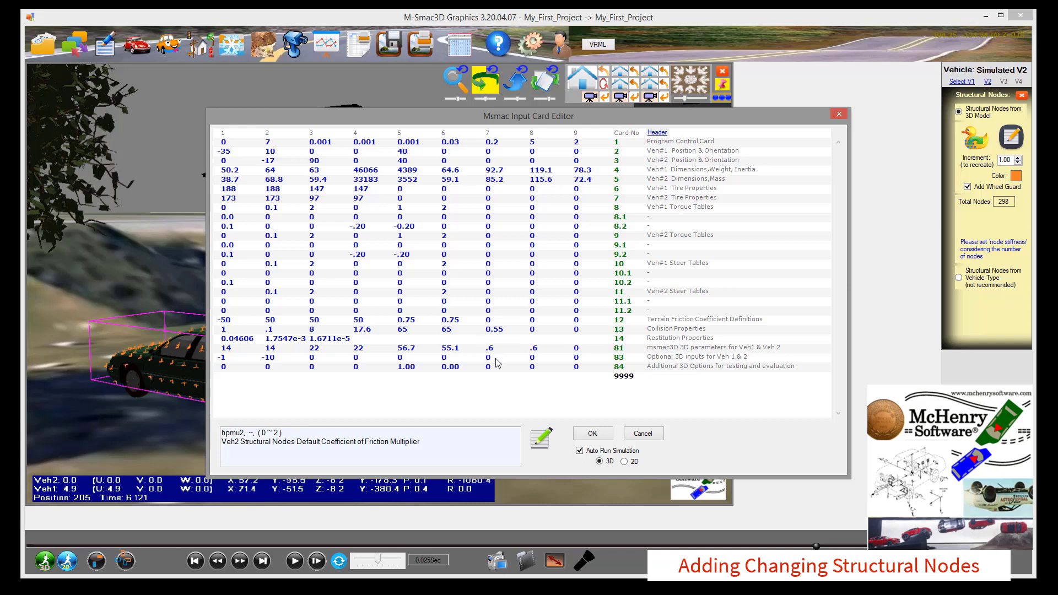
Set the structural stiffness per node to 500 lbs/in for both vehicles on input card 83.
{"action": "left_click", "coordinate": [498, 362]}
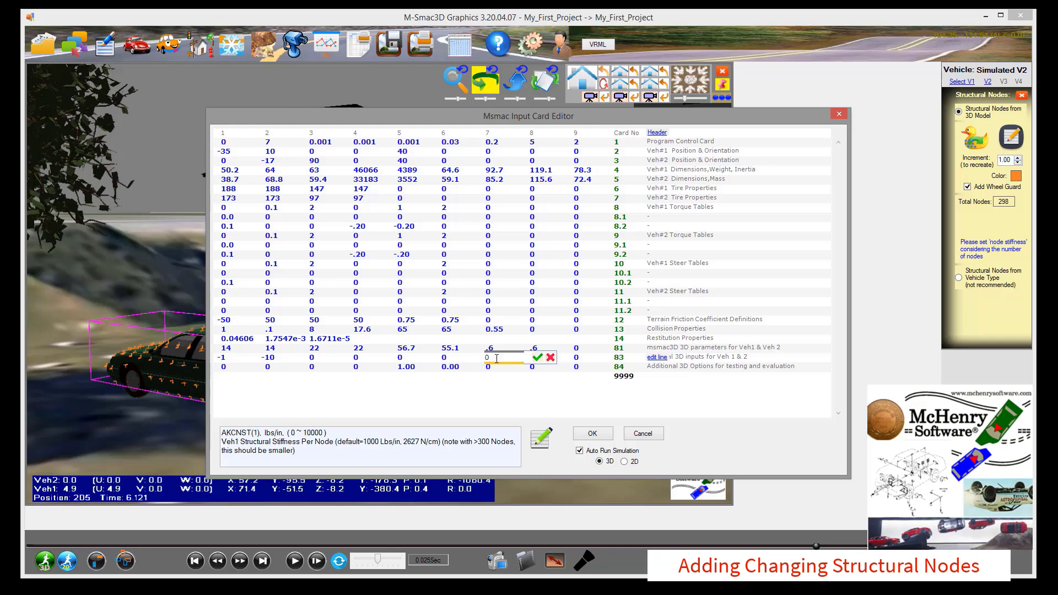
{"action": "type", "text": "5000"}
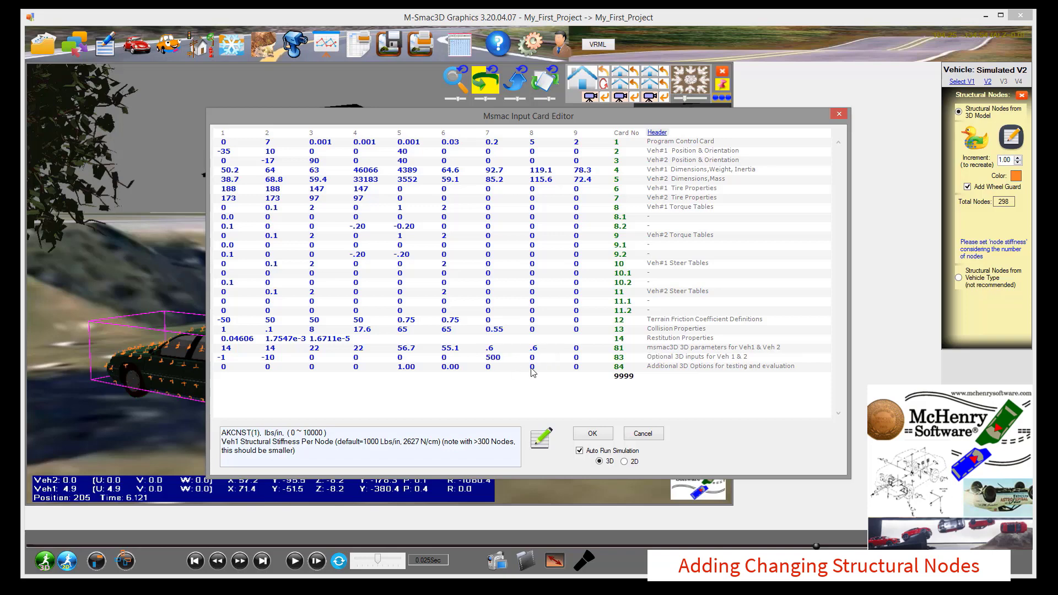
{"action": "key", "text": "Tab"}
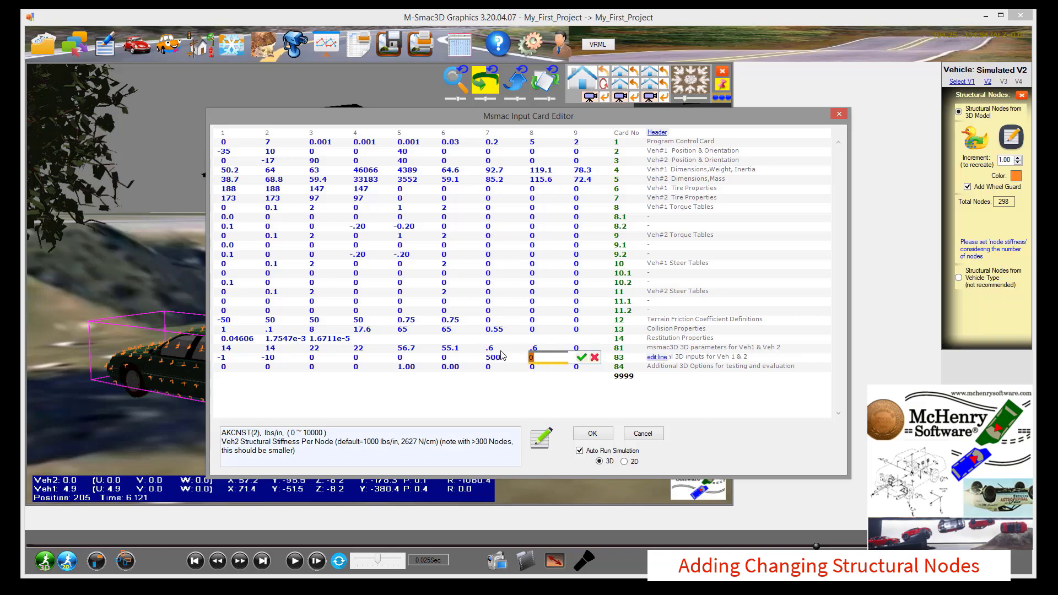
{"action": "type", "text": "500"}
{"action": "key", "text": "Return"}
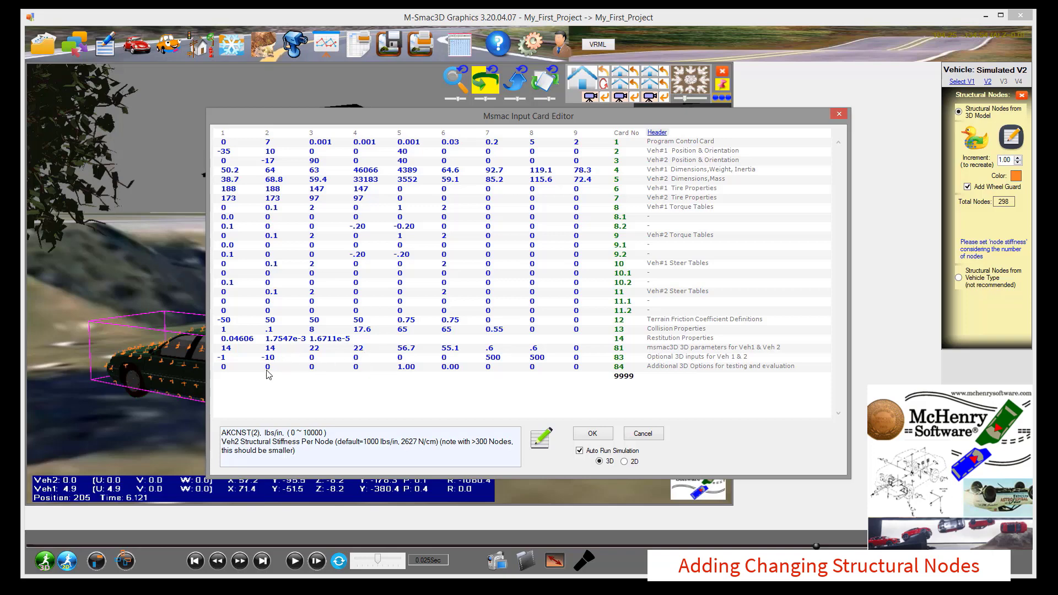
Check vehicle 2's type designation on card 83 against the Card 83 help page, keeping the value -10.
{"action": "left_click", "coordinate": [281, 359]}
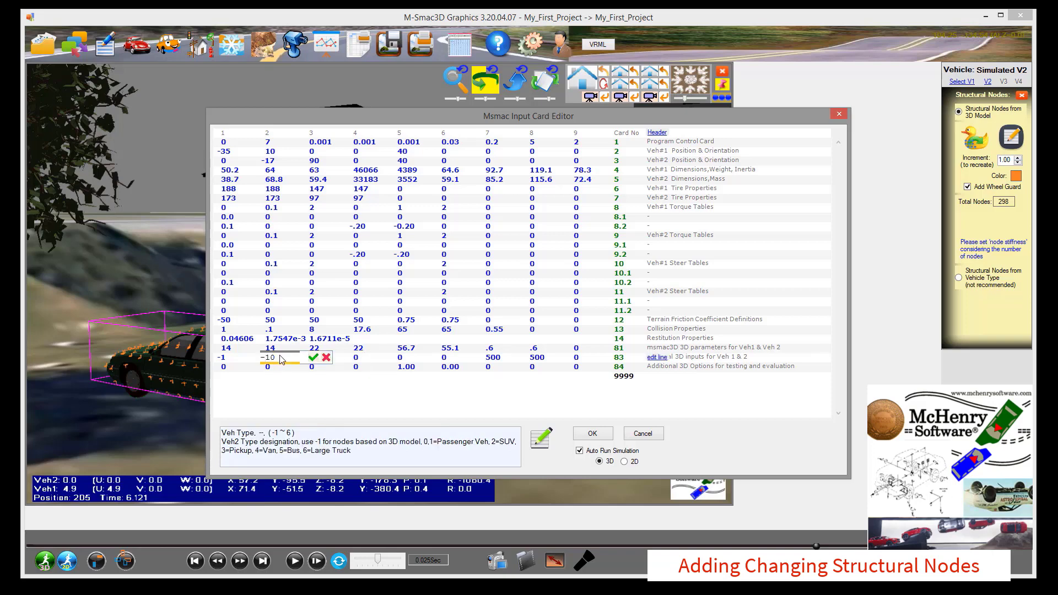
{"action": "key", "text": "alt+Tab"}
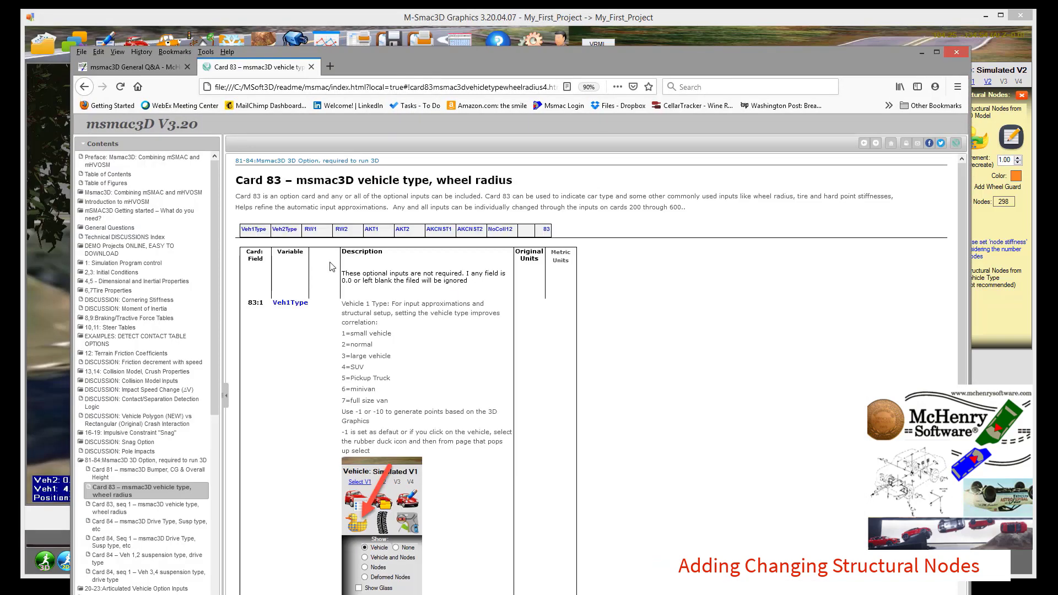
{"action": "scroll", "coordinate": [417, 344], "scroll_direction": "down", "scroll_amount": 7}
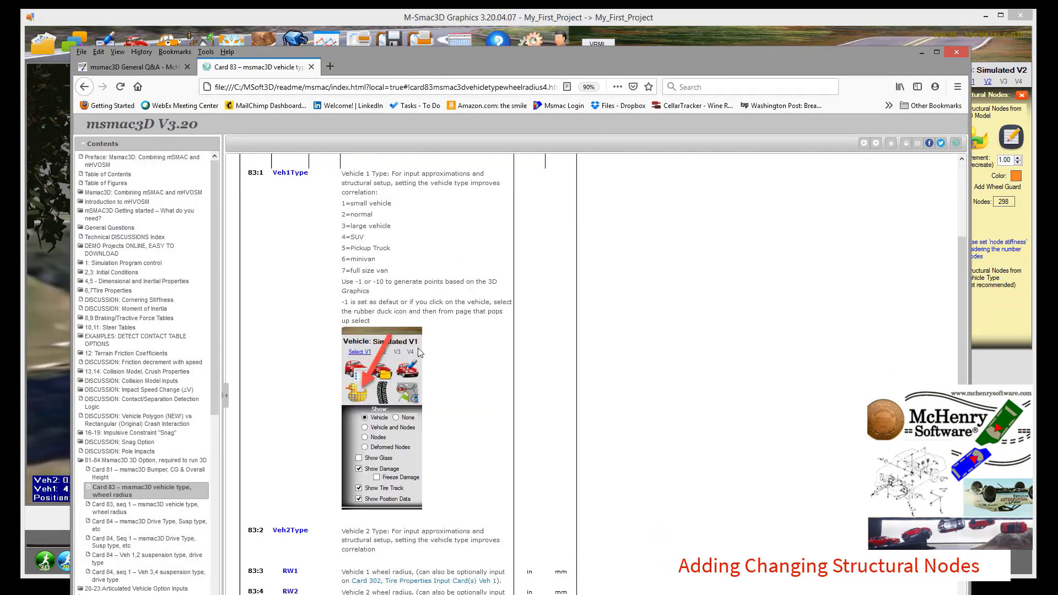
{"action": "scroll", "coordinate": [417, 344], "scroll_direction": "up", "scroll_amount": 4}
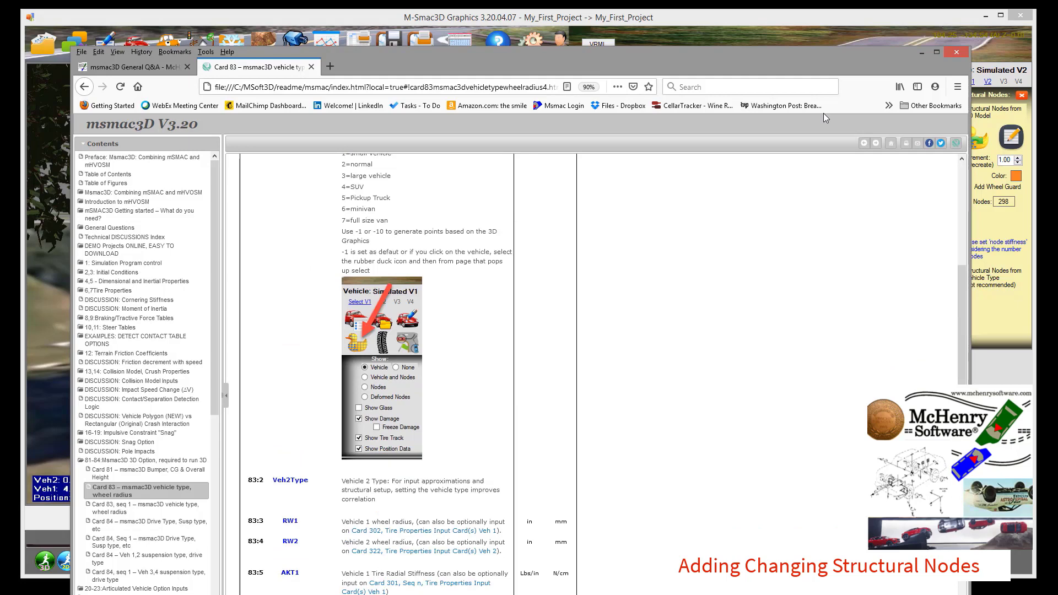
{"action": "left_click", "coordinate": [958, 53]}
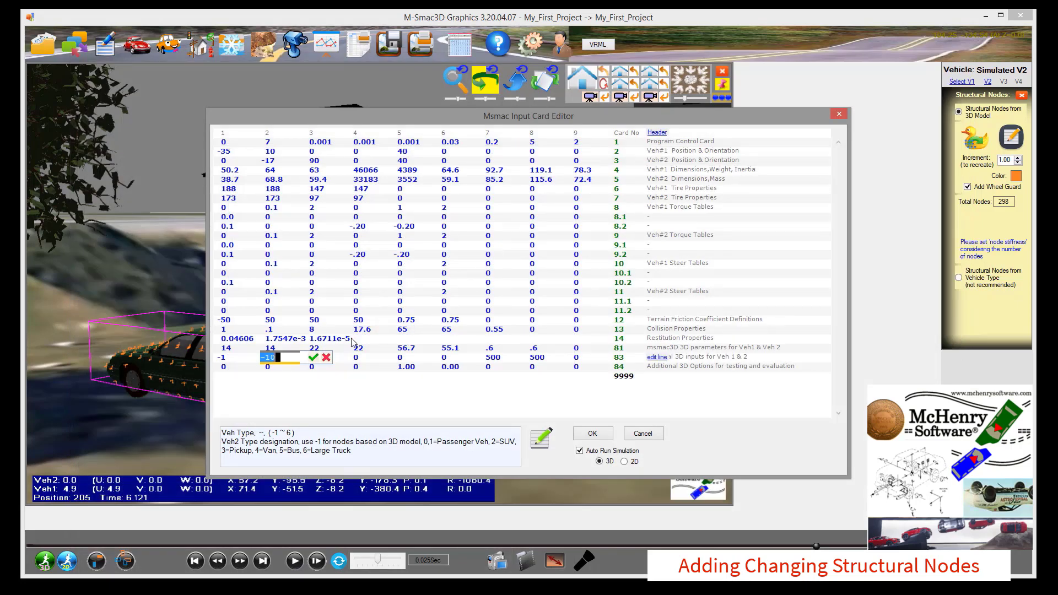
{"action": "left_click", "coordinate": [315, 358]}
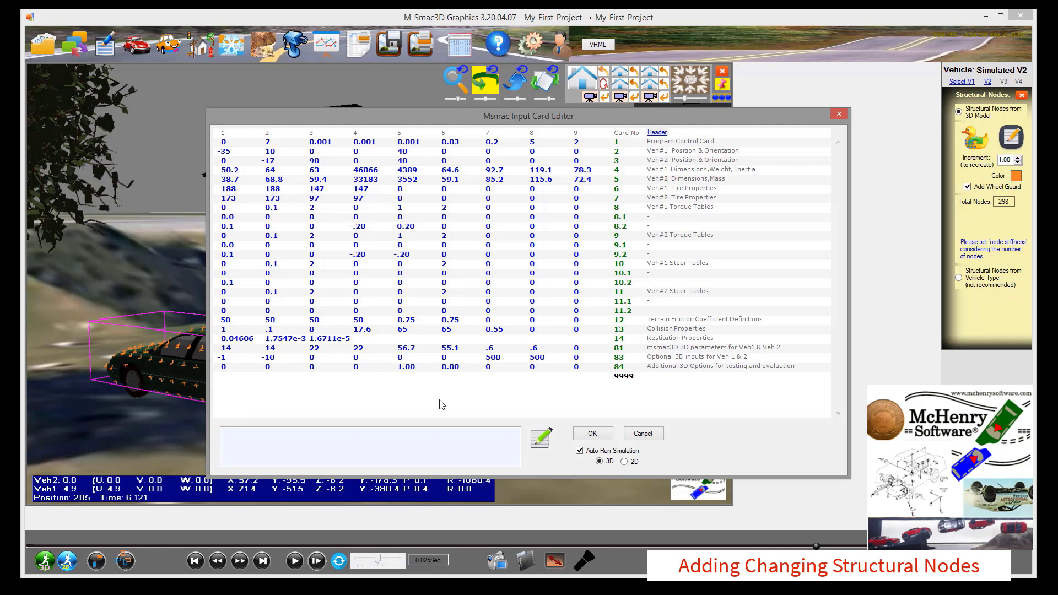
Apply the input card changes with the automatic 3D simulation run, and display vehicle 2 without its nodes.
{"action": "left_click", "coordinate": [591, 435]}
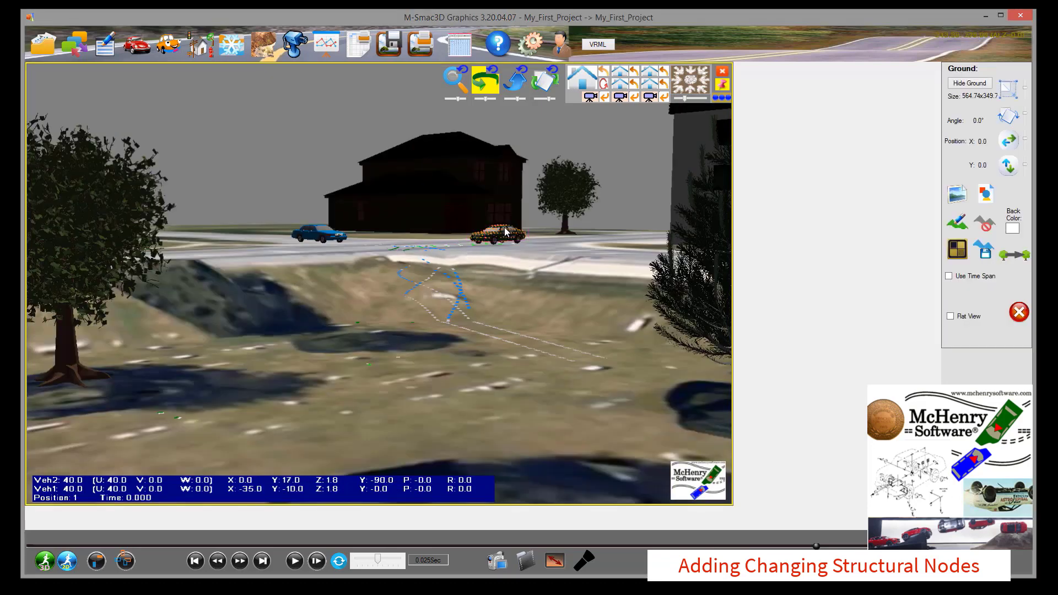
{"action": "left_click", "coordinate": [504, 234]}
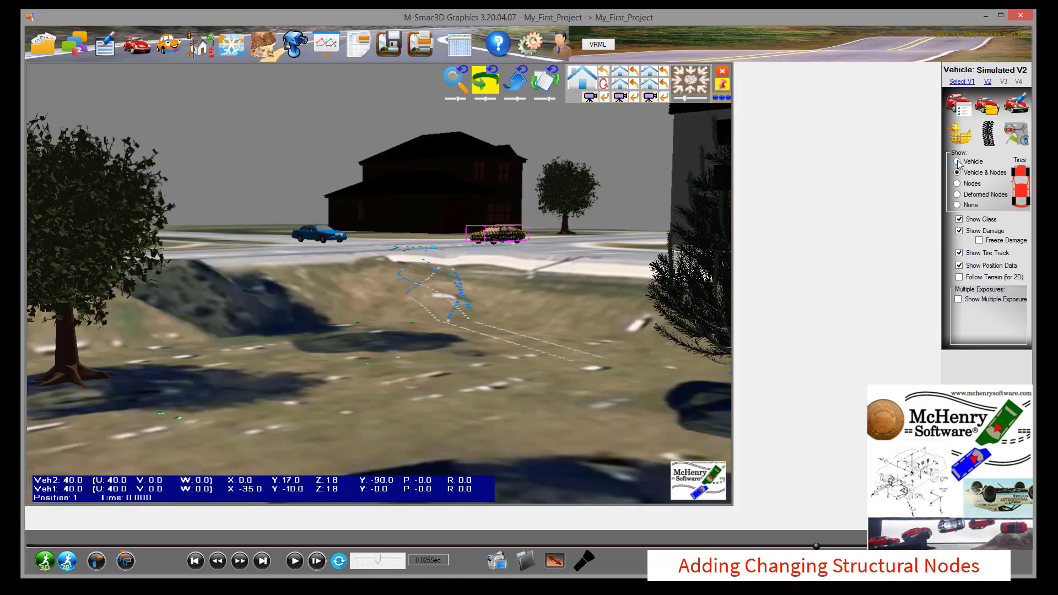
{"action": "left_click", "coordinate": [957, 161]}
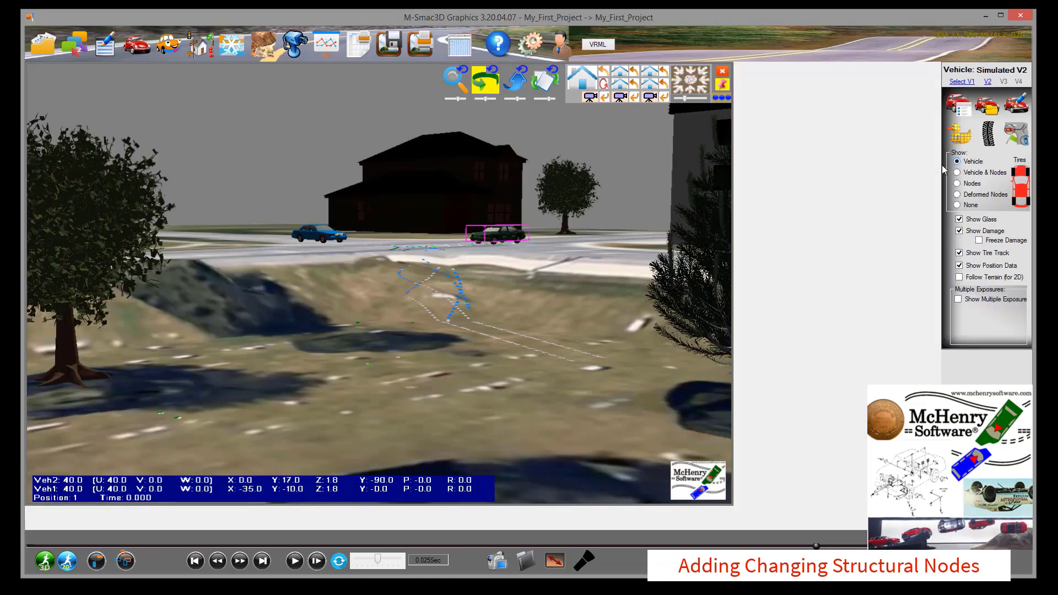
Play back the rerun simulation to about 6 seconds to examine both vehicles' motion.
{"action": "left_click", "coordinate": [224, 383]}
{"action": "left_click", "coordinate": [293, 562]}
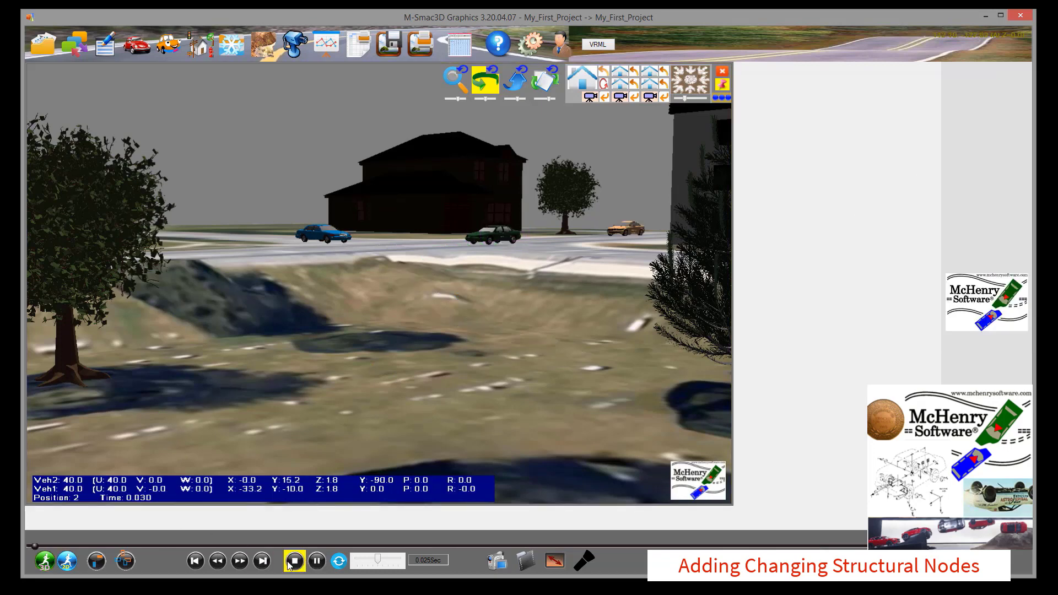
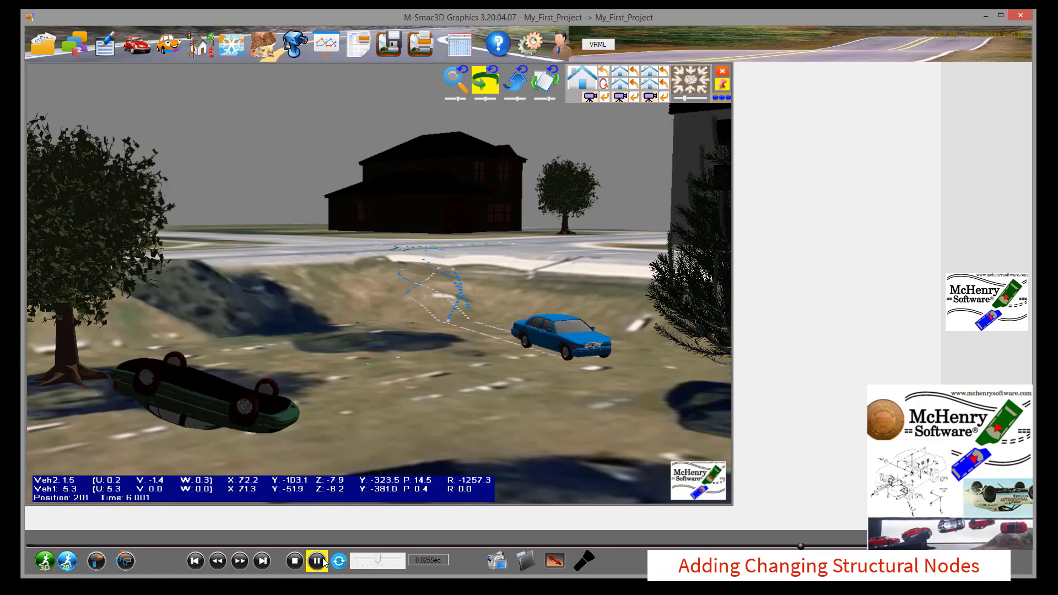
Set the structural nodes' default friction multiplier to 1 for both vehicles on input card 81.
{"action": "left_click", "coordinate": [104, 49]}
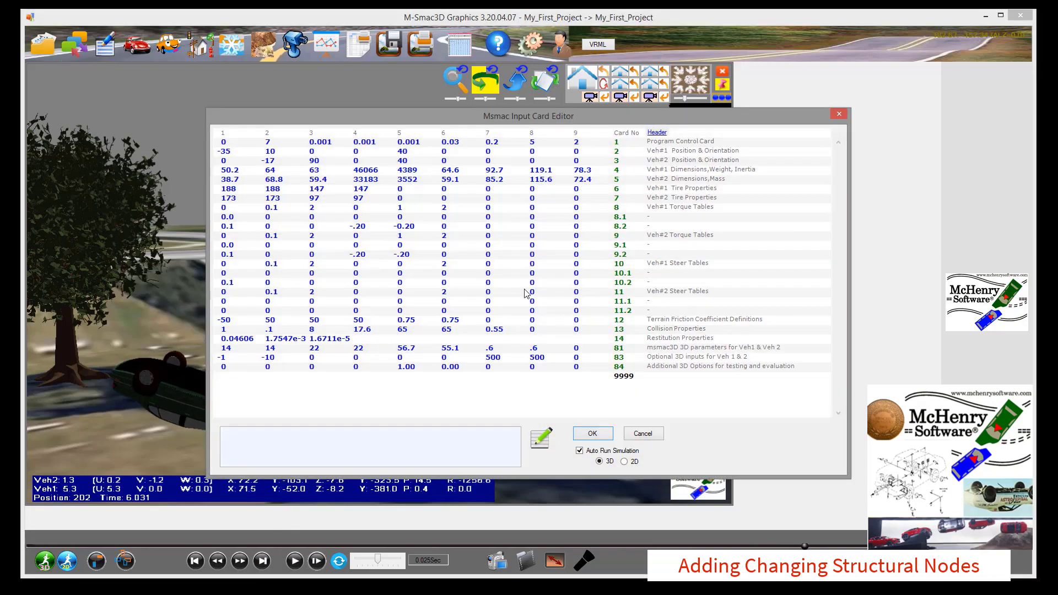
{"action": "left_click", "coordinate": [492, 348]}
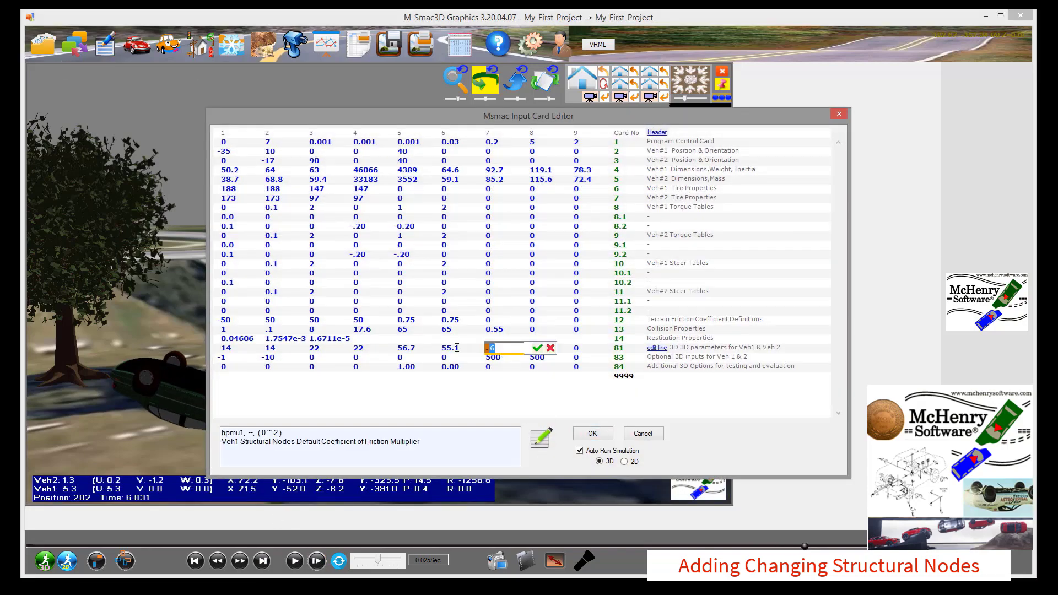
{"action": "type", "text": "1"}
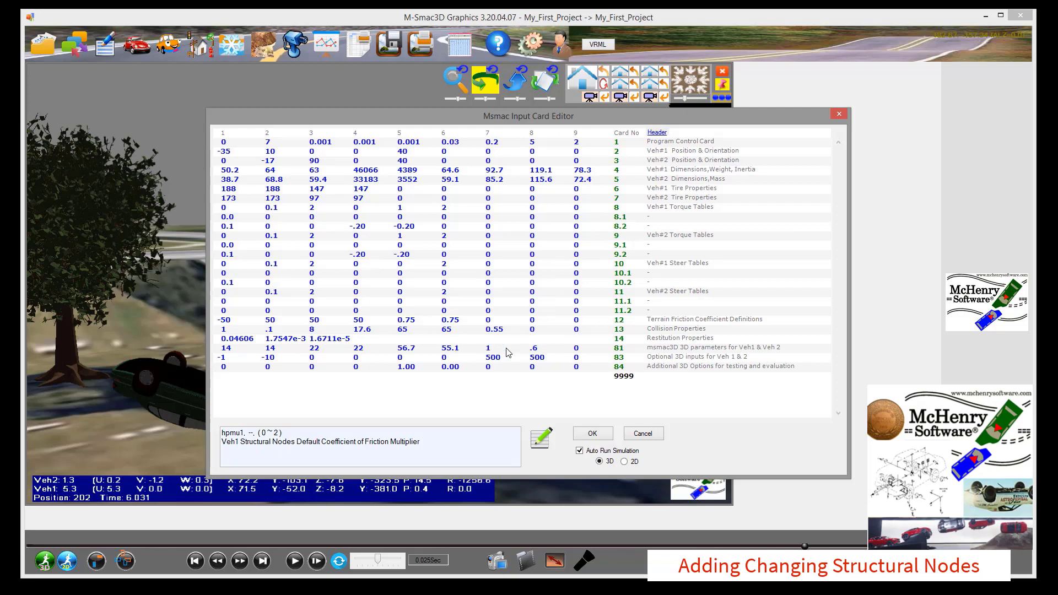
{"action": "left_click", "coordinate": [543, 349]}
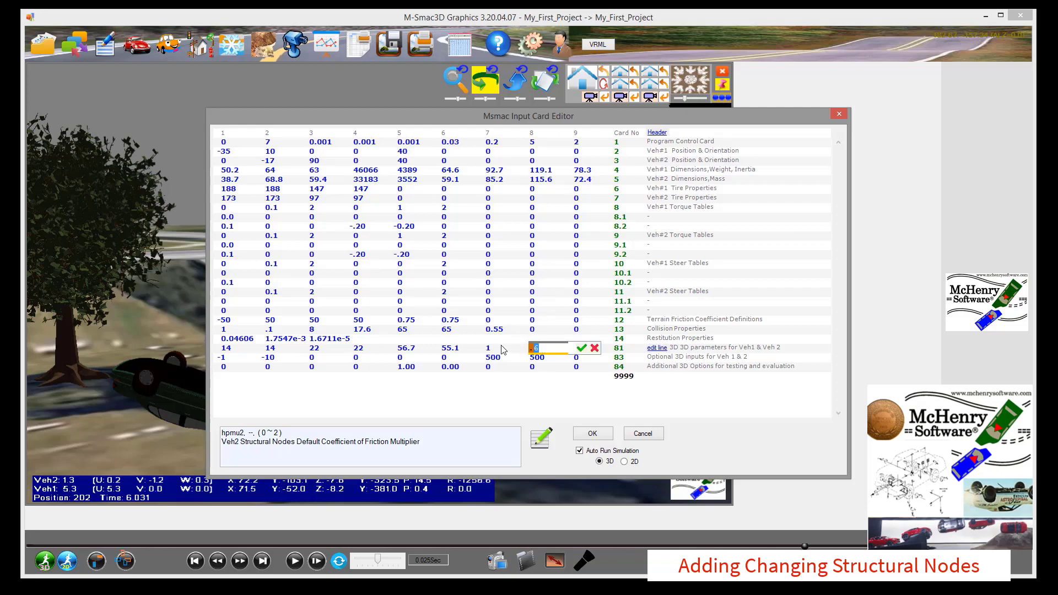
{"action": "type", "text": "1"}
{"action": "key", "text": "Return"}
Apply the card changes with the automatic 3D simulation run and play the result back to about 5.7 seconds.
{"action": "left_click", "coordinate": [591, 432]}
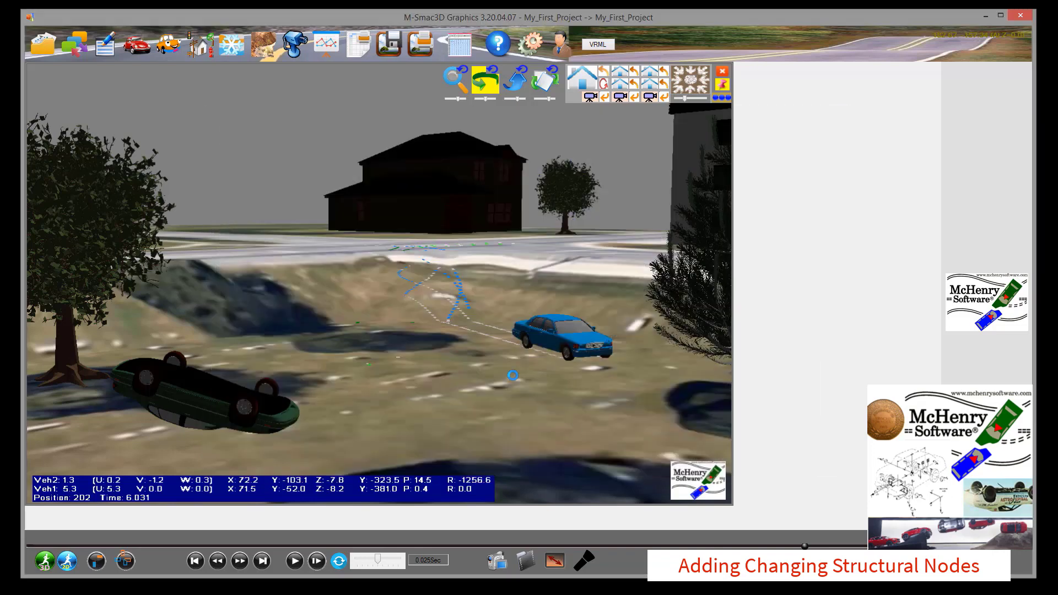
{"action": "left_click", "coordinate": [294, 561]}
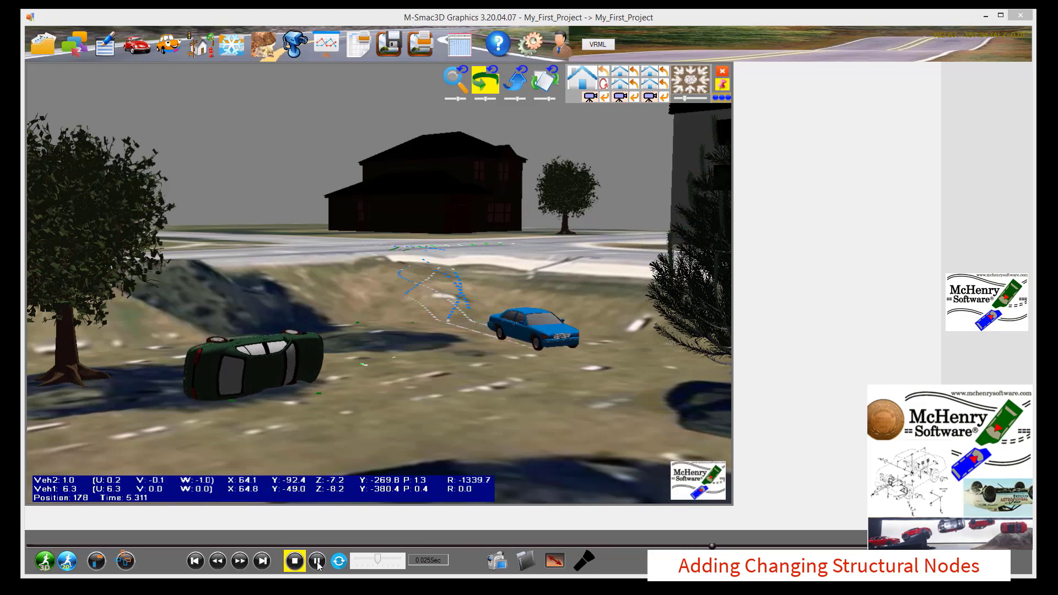
{"action": "left_click", "coordinate": [318, 561]}
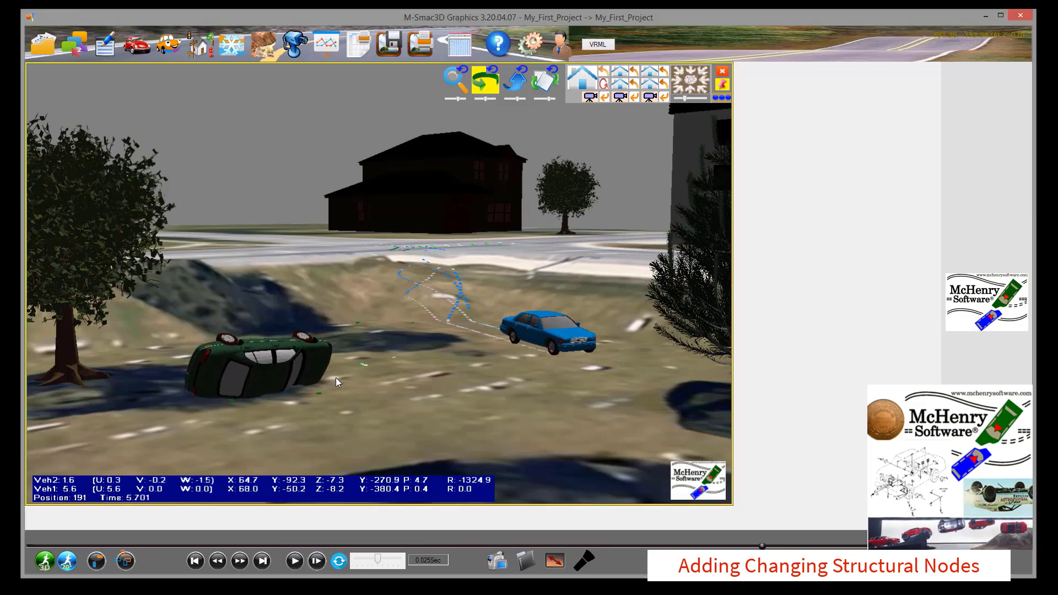
Clone the My_First_Project input file as "My_First_Project node type 1" and make the clone the current scenario without running it.
{"action": "left_click", "coordinate": [76, 45]}
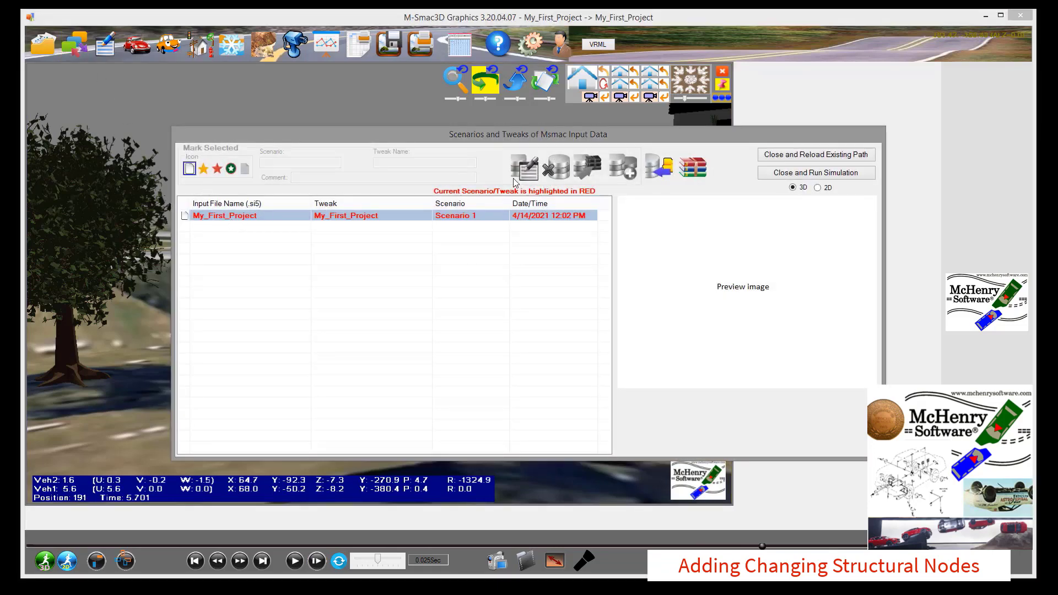
{"action": "left_click", "coordinate": [479, 218]}
{"action": "left_click", "coordinate": [621, 170]}
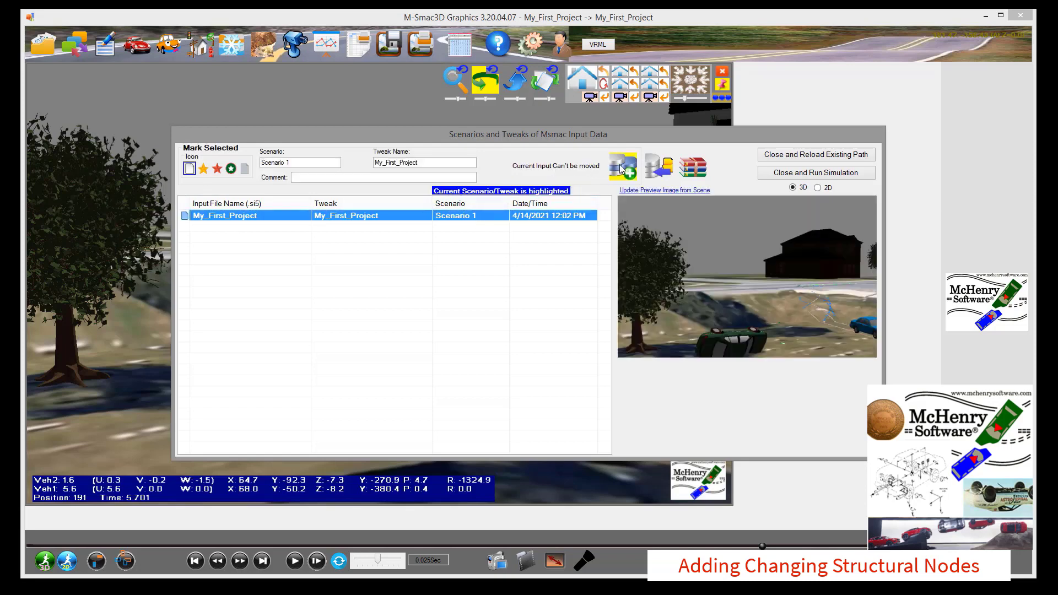
{"action": "left_click", "coordinate": [293, 283]}
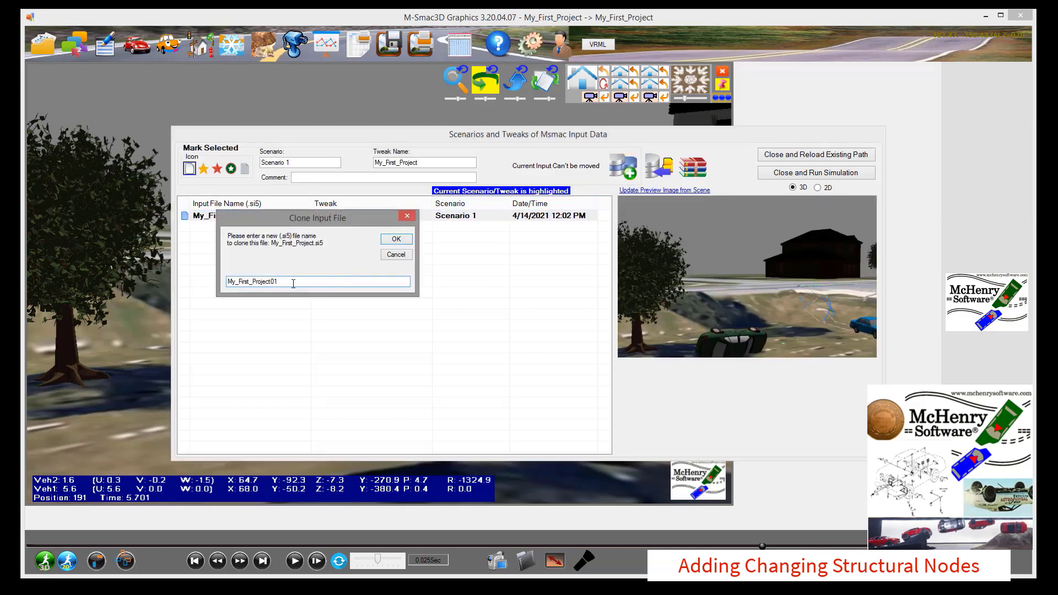
{"action": "type", "text": "node type"}
{"action": "left_click", "coordinate": [395, 239]}
{"action": "double_click", "coordinate": [231, 215]}
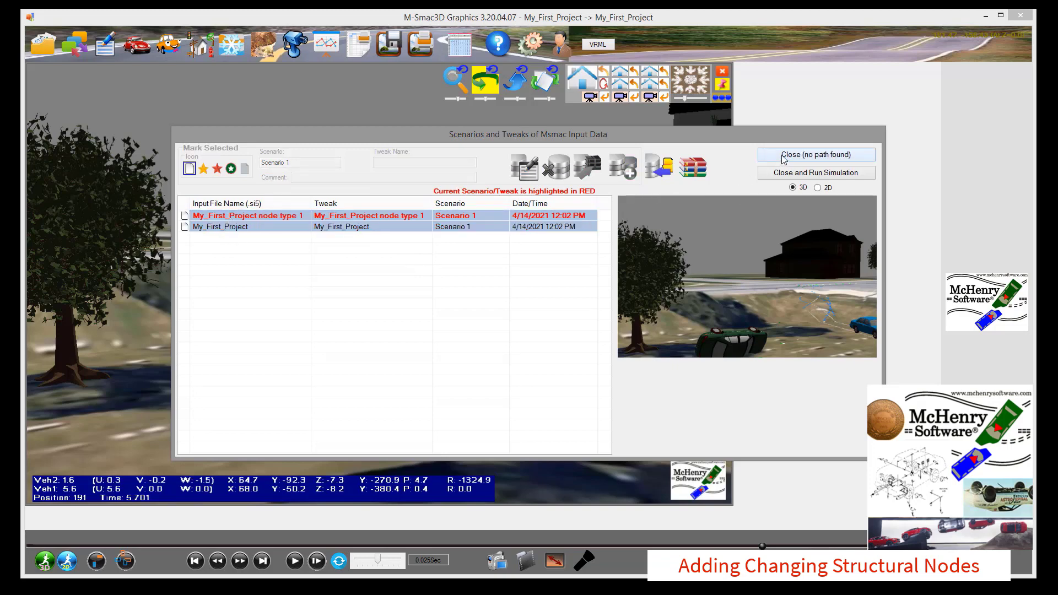
{"action": "left_click", "coordinate": [784, 156]}
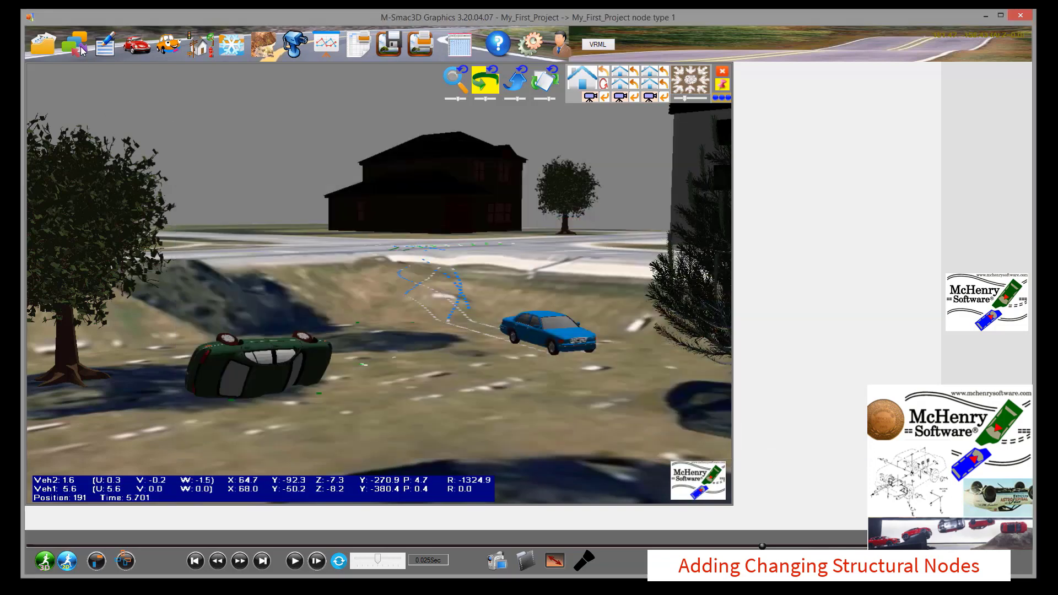
{"action": "left_click", "coordinate": [104, 48]}
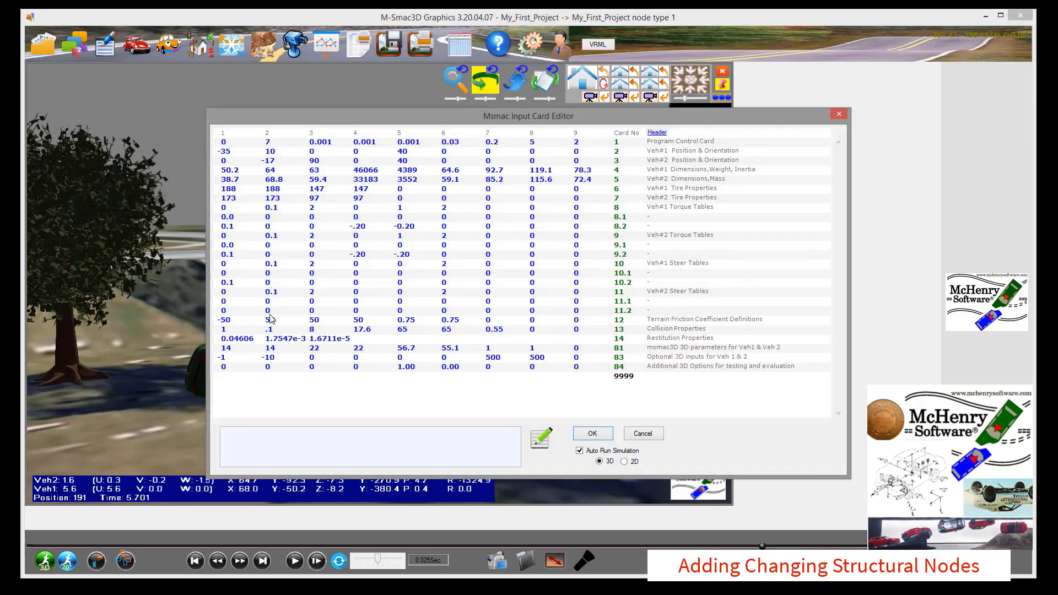
{"action": "left_click", "coordinate": [279, 359]}
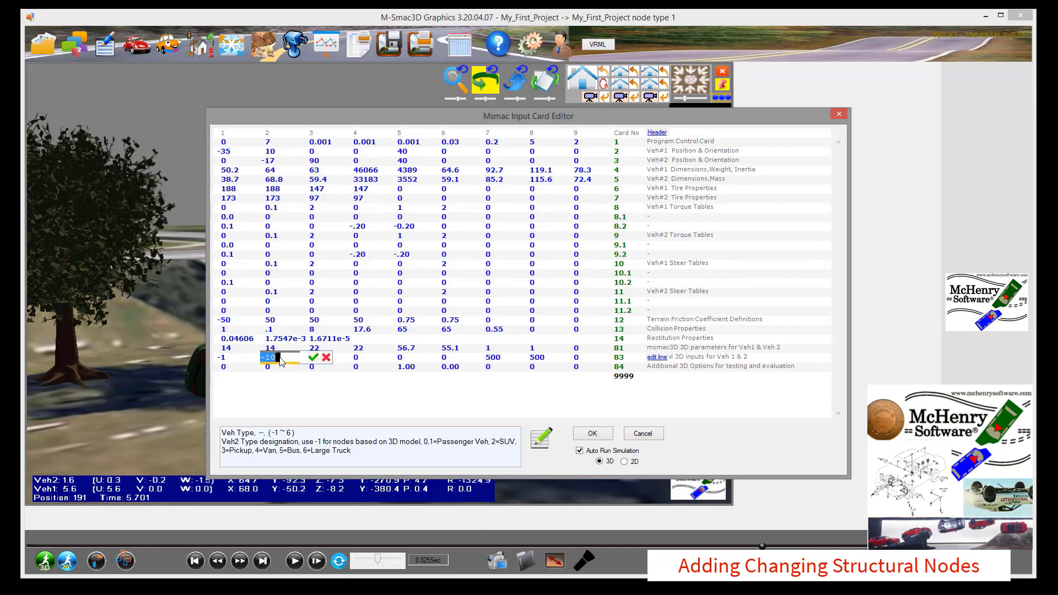
{"action": "key", "text": "Return"}
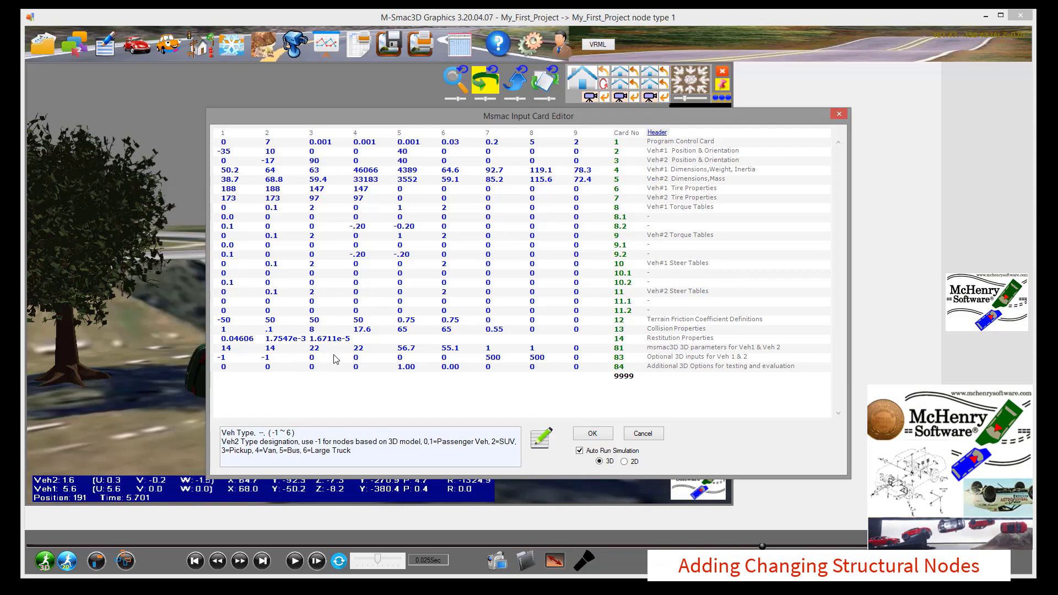
{"action": "left_click", "coordinate": [641, 434]}
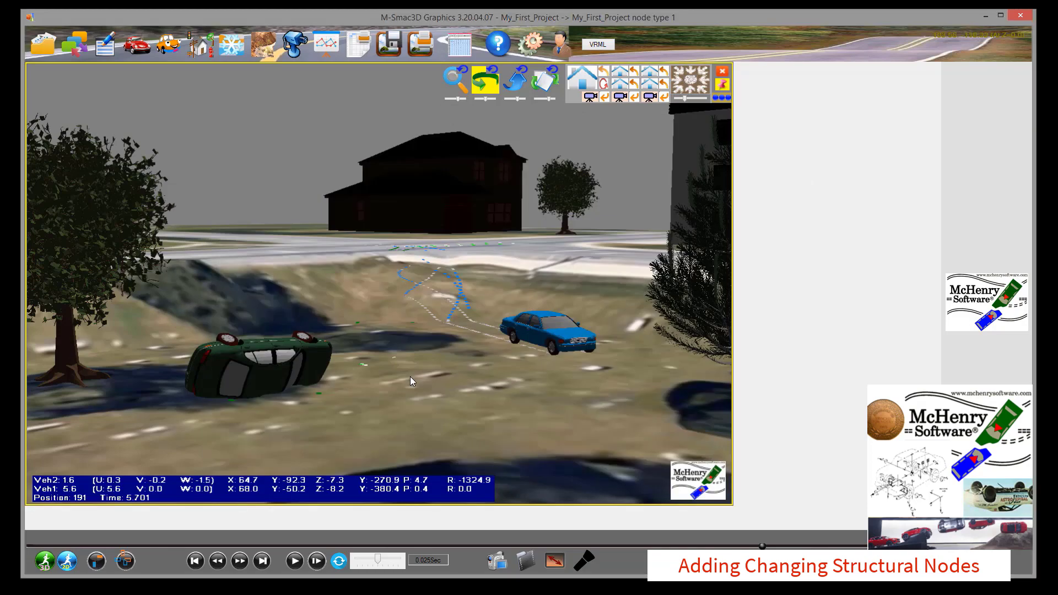
Base vehicle 2's structural nodes on the Passenger Car vehicle type, rerunning the simulation, and show the result at about 6 seconds.
{"action": "left_click", "coordinate": [270, 351]}
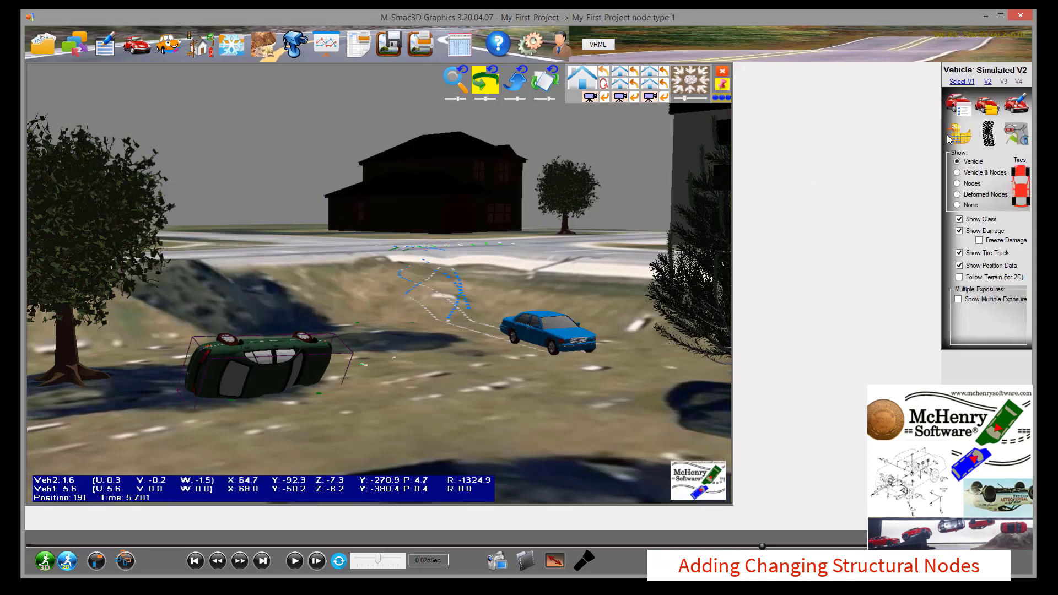
{"action": "left_click", "coordinate": [969, 135]}
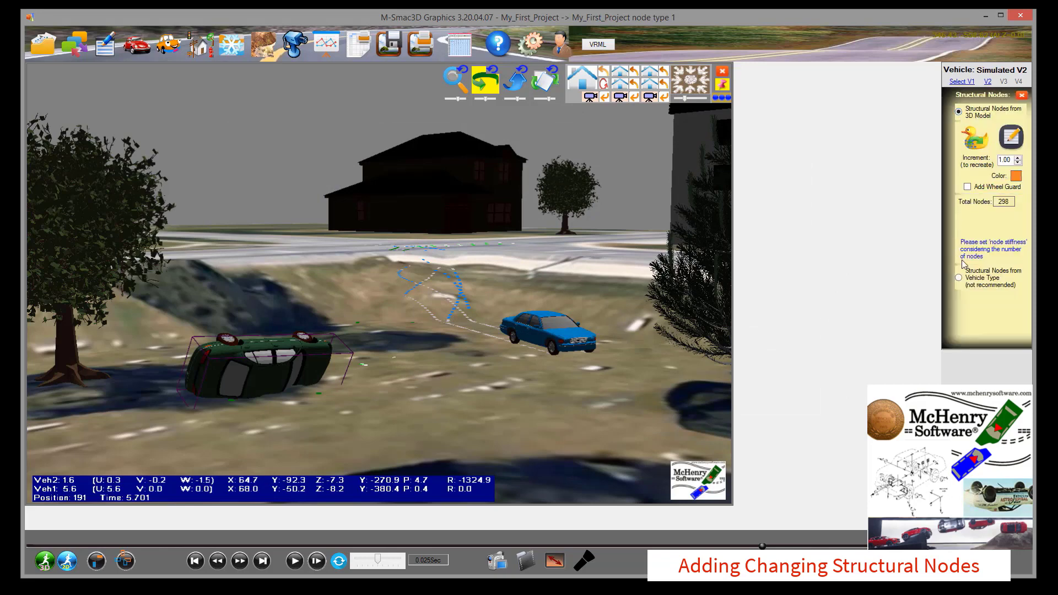
{"action": "left_click", "coordinate": [959, 279]}
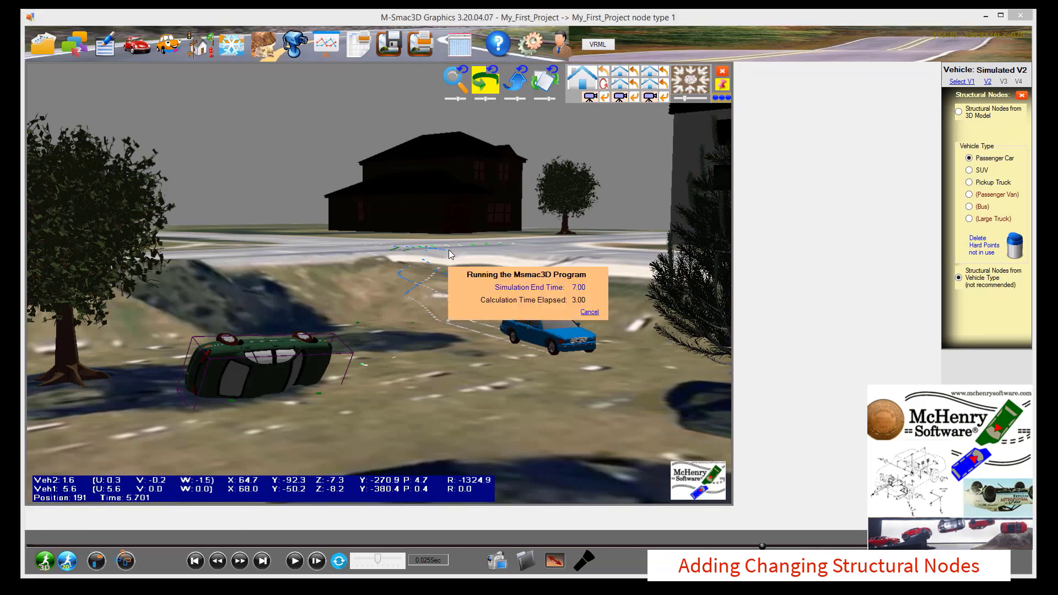
{"action": "left_click_drag", "start_coordinate": [761, 548], "coordinate": [801, 551]}
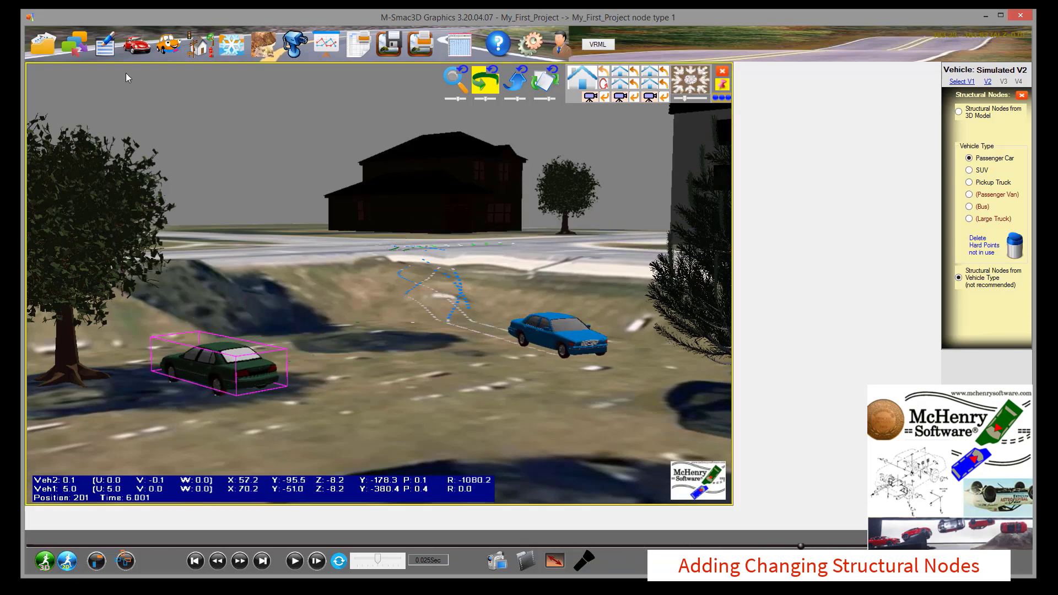
Add an animated vehicle with a CSV file path, using the Chevy_Impala_2006.M3D model, and accept its specifications.
{"action": "left_click", "coordinate": [172, 49]}
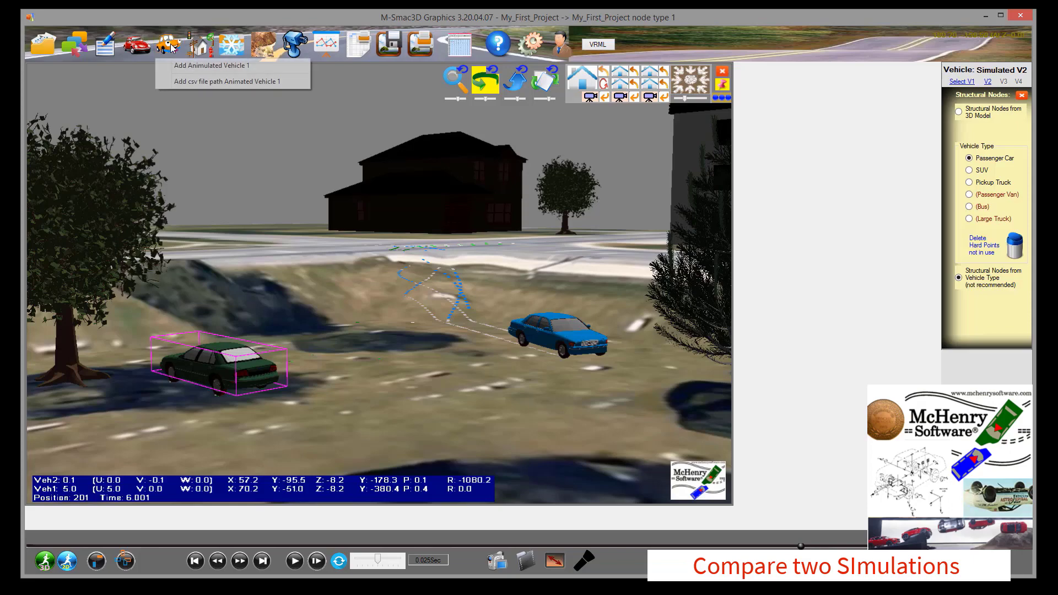
{"action": "left_click", "coordinate": [195, 81]}
{"action": "scroll", "coordinate": [419, 298], "scroll_direction": "down", "scroll_amount": 5}
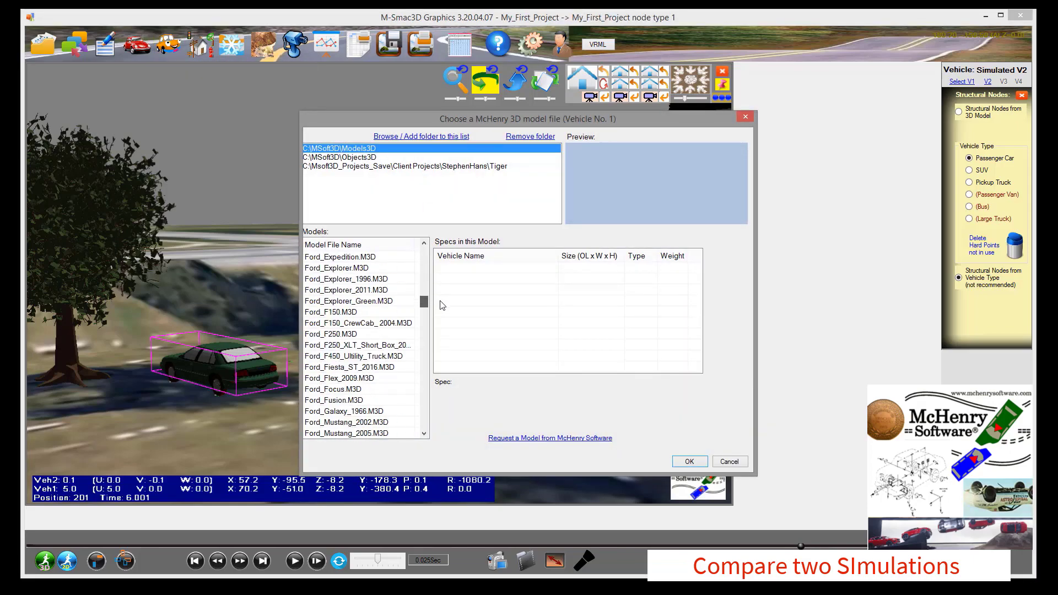
{"action": "scroll", "coordinate": [397, 314], "scroll_direction": "up", "scroll_amount": 10}
{"action": "left_click", "coordinate": [358, 324]}
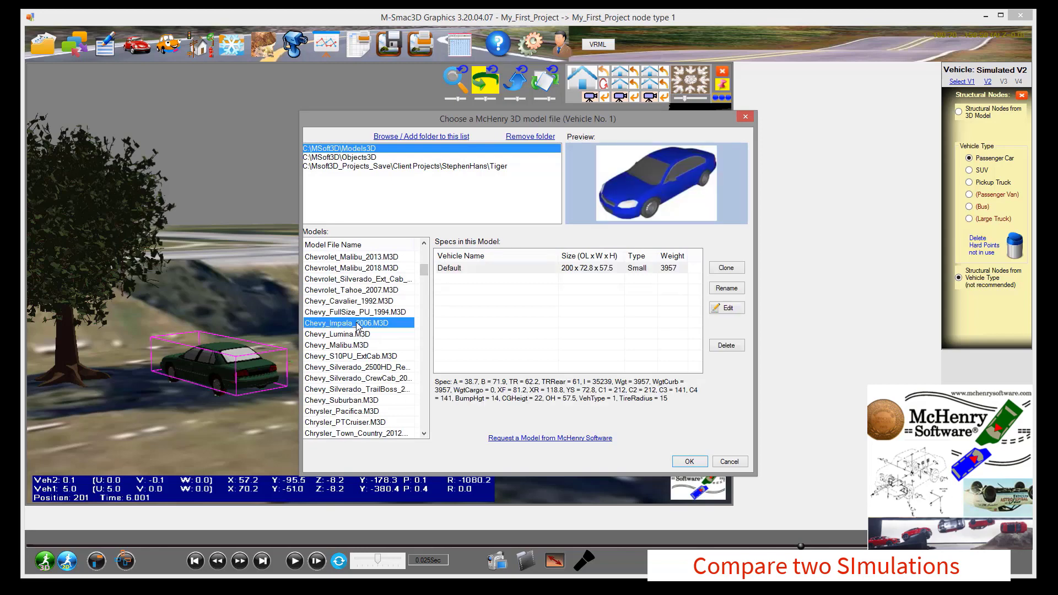
{"action": "left_click", "coordinate": [690, 461]}
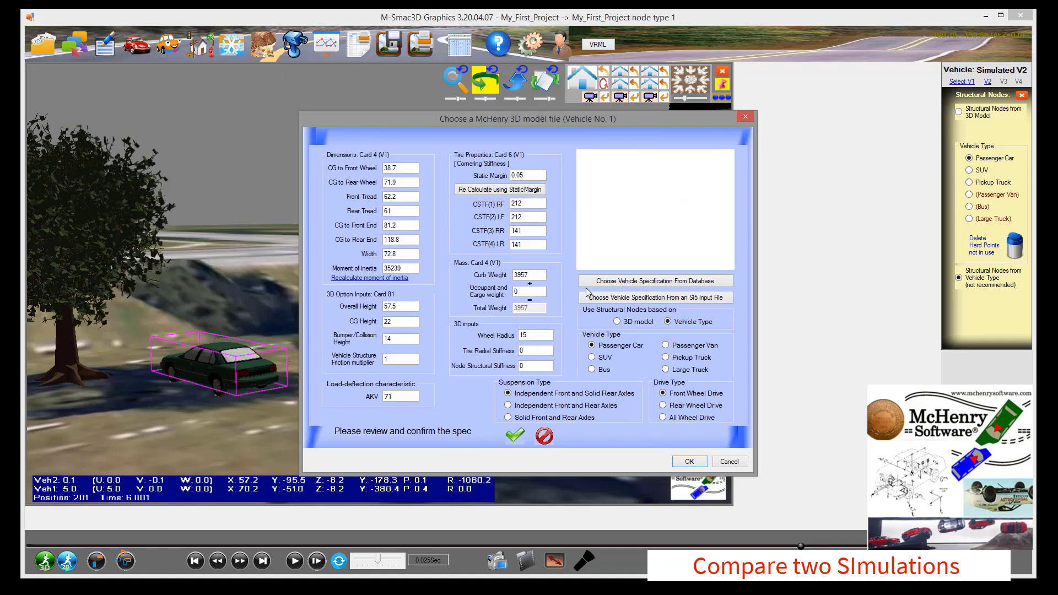
{"action": "left_click", "coordinate": [514, 441]}
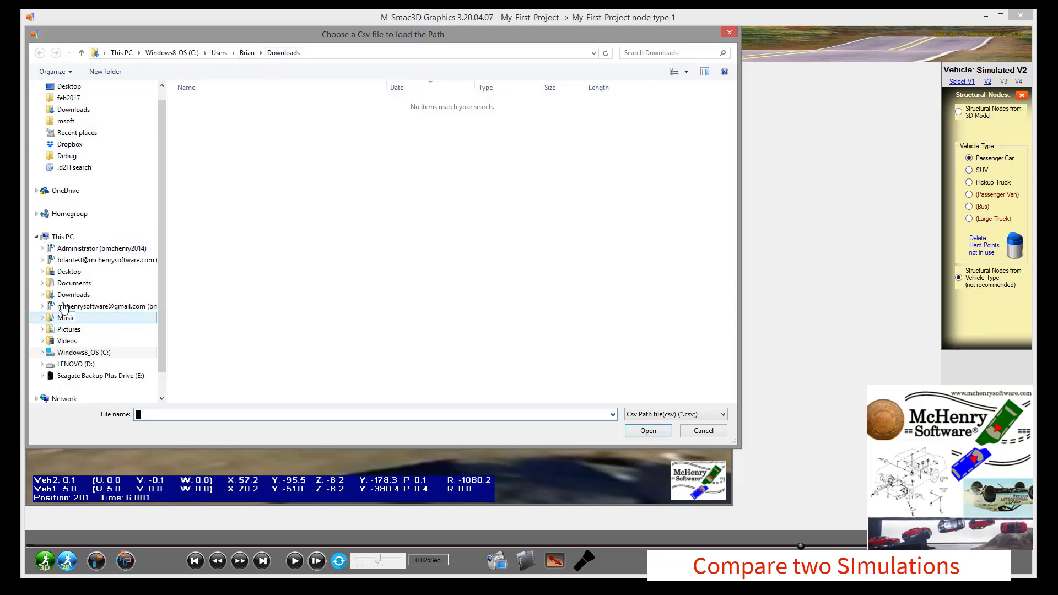
Load My_First_Project_v2.CSV from C:\MSoft3D\Projects\My_First_Project as the animated vehicle's path and accept the vehicle dimensions.
{"action": "left_click", "coordinate": [83, 353]}
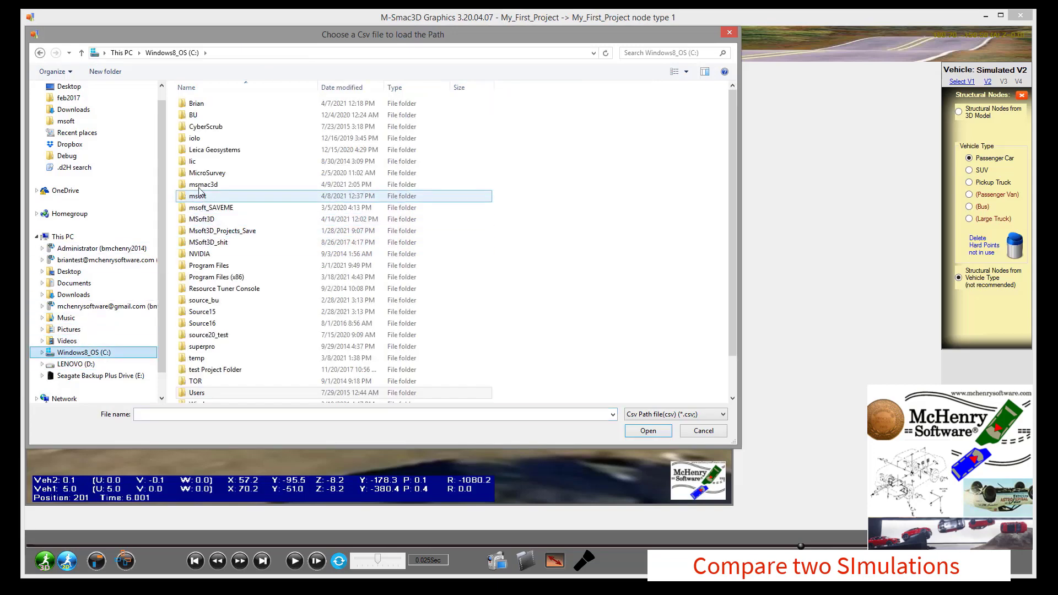
{"action": "double_click", "coordinate": [202, 220]}
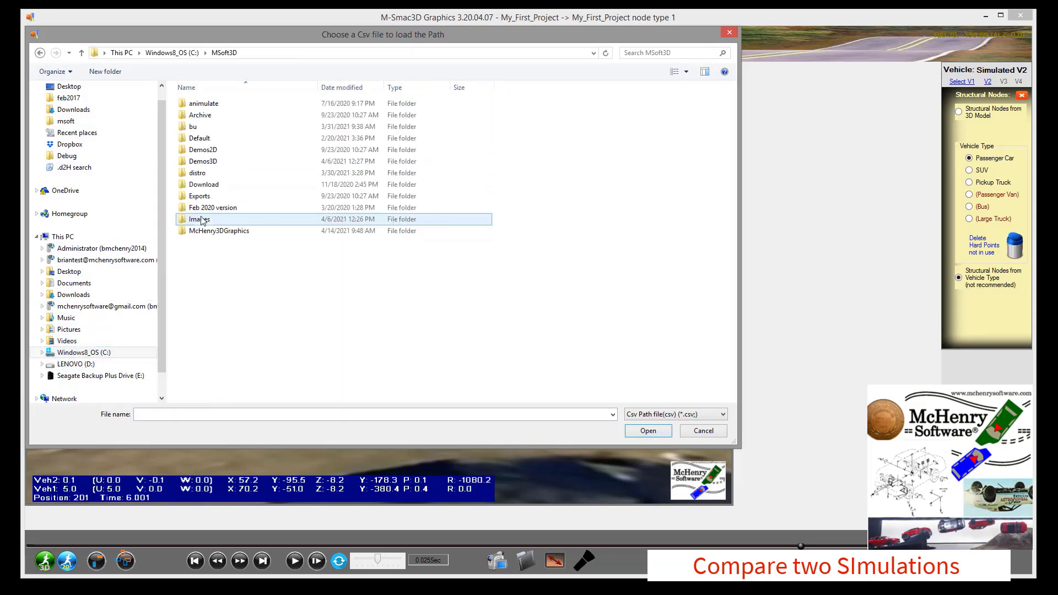
{"action": "double_click", "coordinate": [218, 289]}
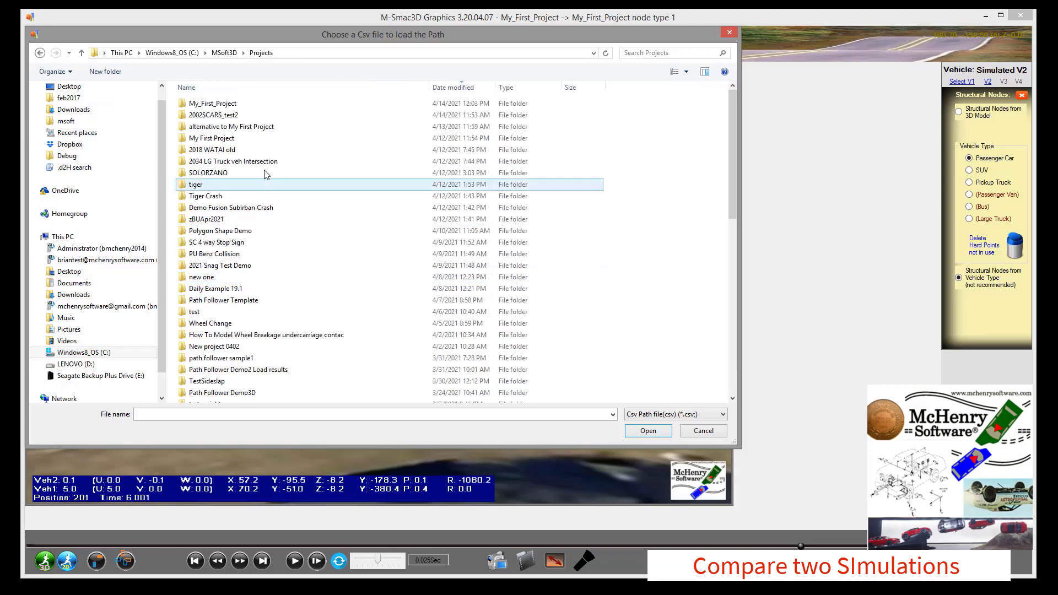
{"action": "double_click", "coordinate": [212, 103]}
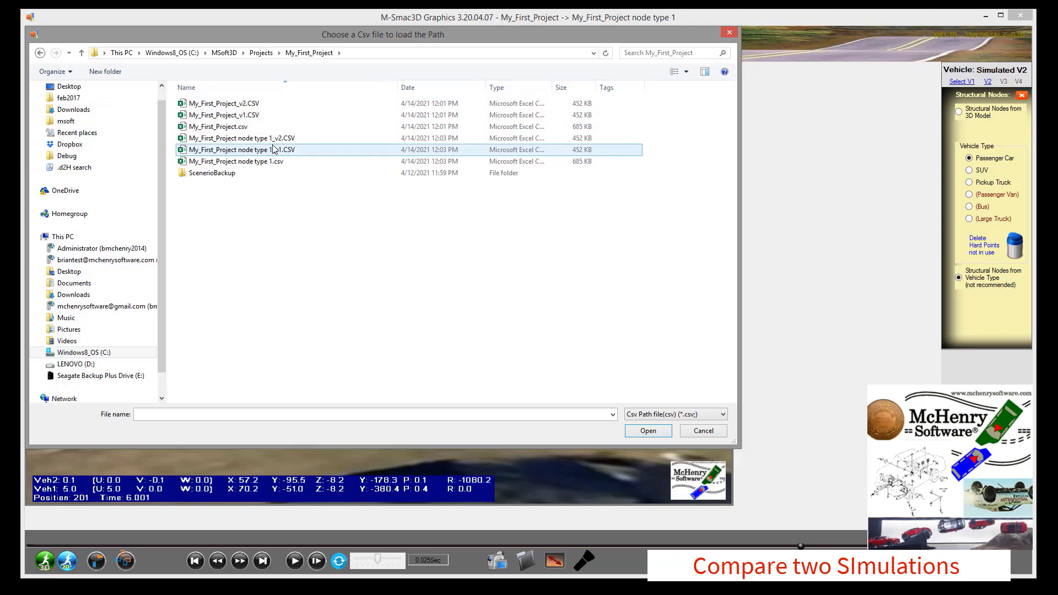
{"action": "left_click", "coordinate": [229, 104]}
{"action": "left_click", "coordinate": [642, 431]}
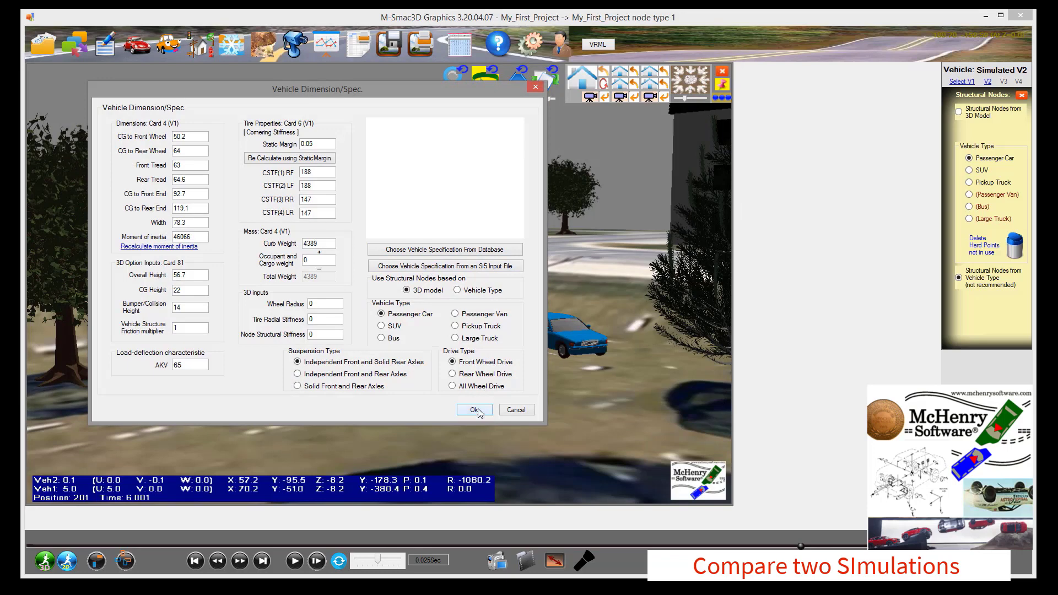
{"action": "left_click", "coordinate": [475, 410]}
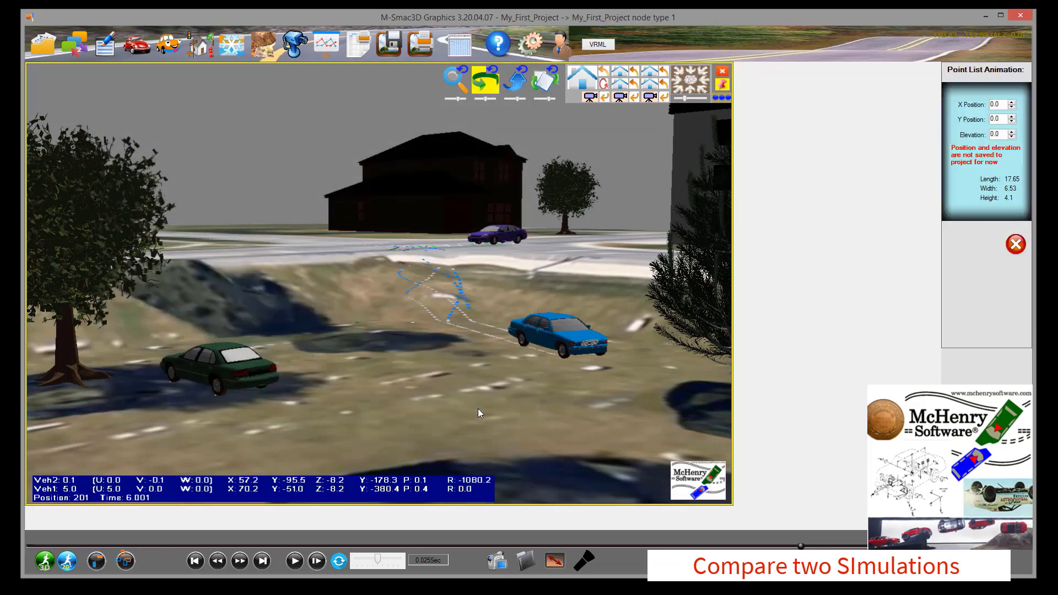
Play the simulation through 7 seconds to compare the animated vehicle's motion with simulated vehicle 2, and stop playback.
{"action": "left_click", "coordinate": [306, 322]}
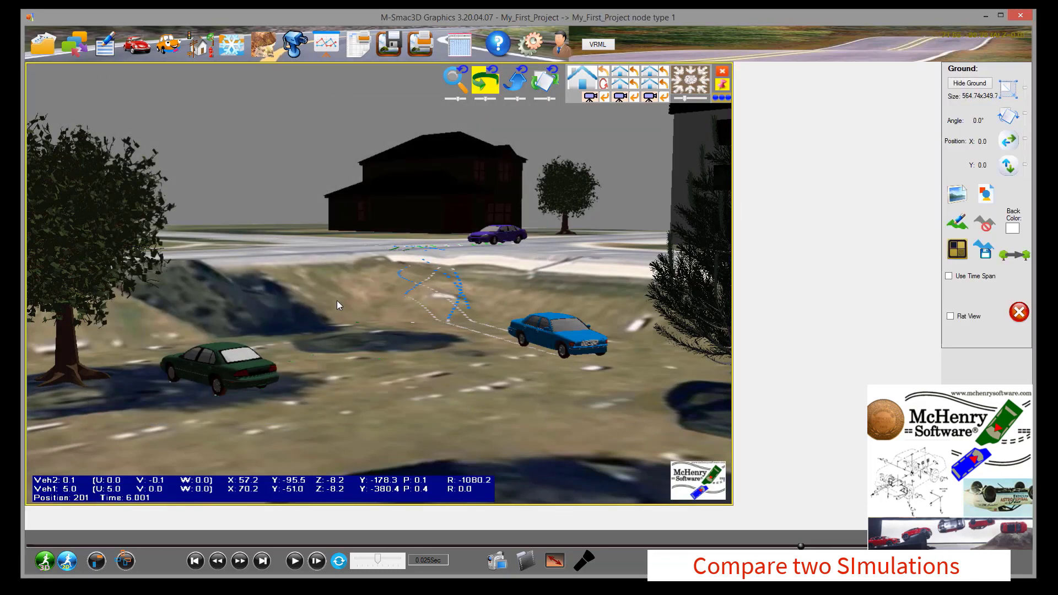
{"action": "left_click", "coordinate": [301, 565]}
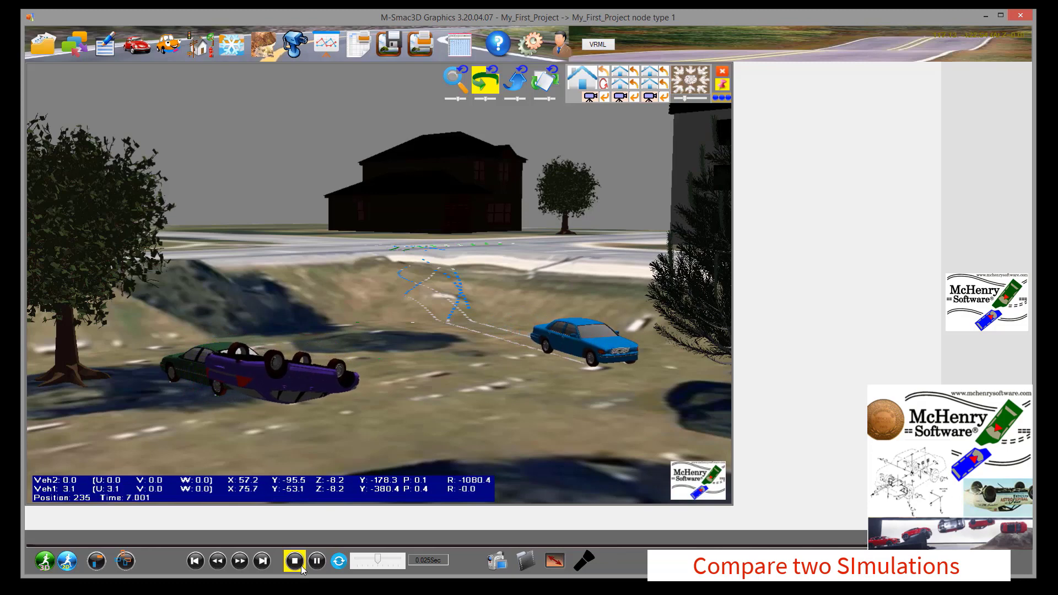
{"action": "left_click", "coordinate": [295, 561]}
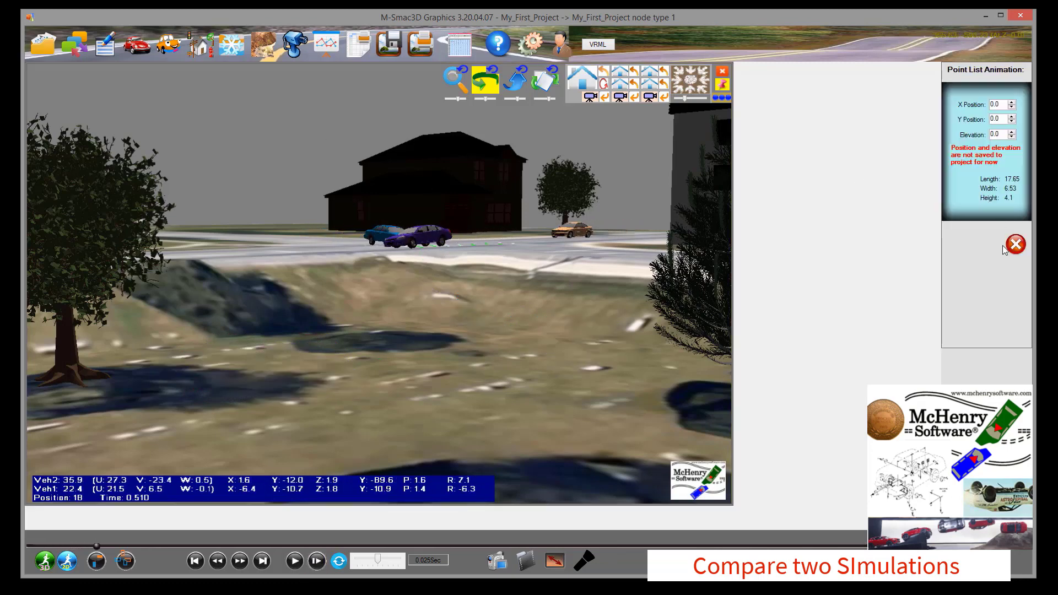
Delete the simple animated vehicle and close the structural nodes settings of simulated vehicle 2.
{"action": "left_click", "coordinate": [1014, 245]}
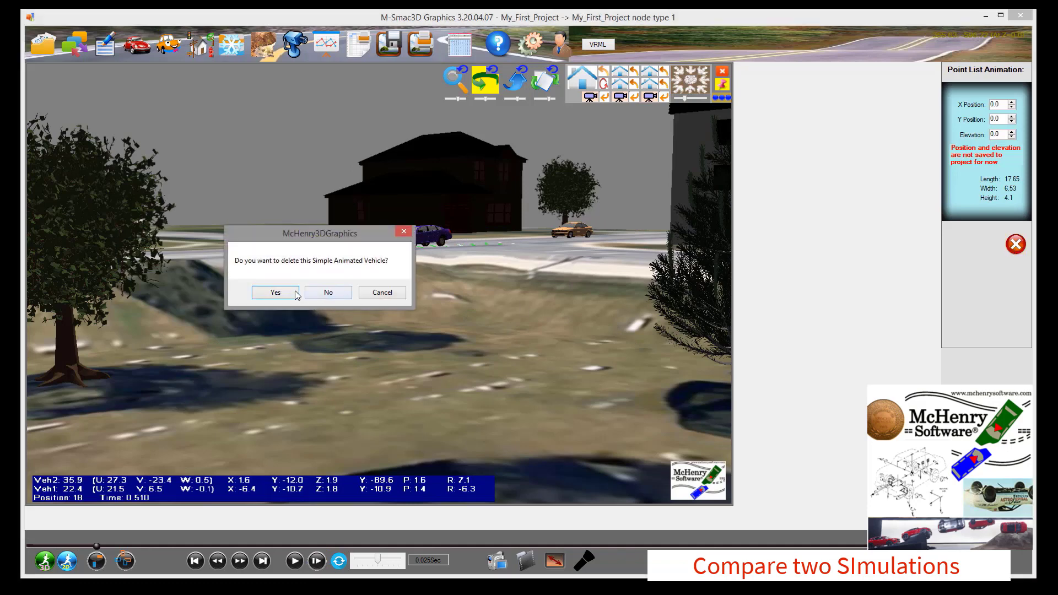
{"action": "left_click", "coordinate": [275, 292]}
{"action": "left_click", "coordinate": [376, 246]}
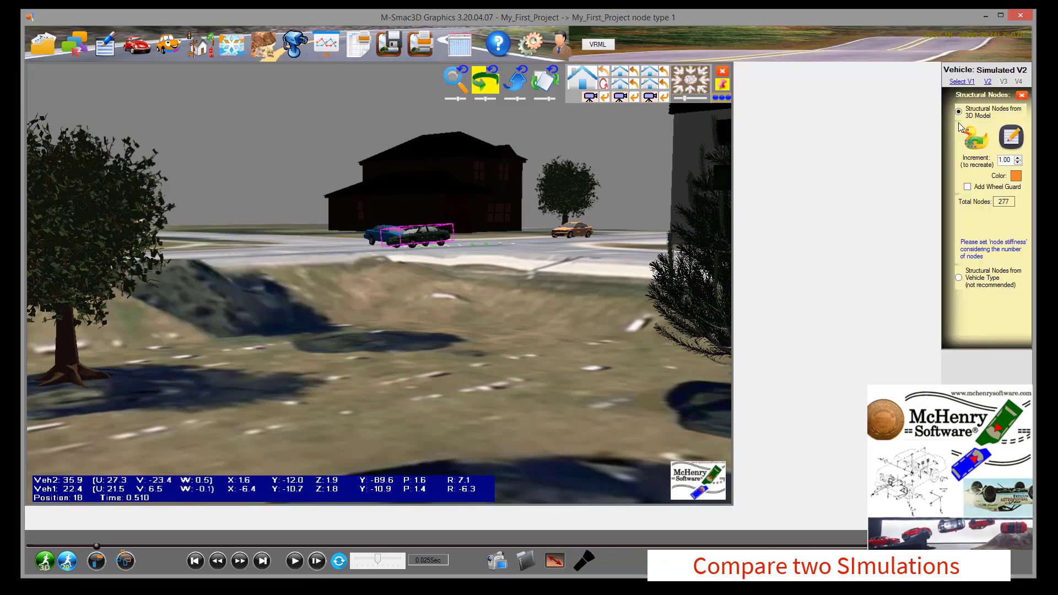
{"action": "left_click", "coordinate": [1021, 96]}
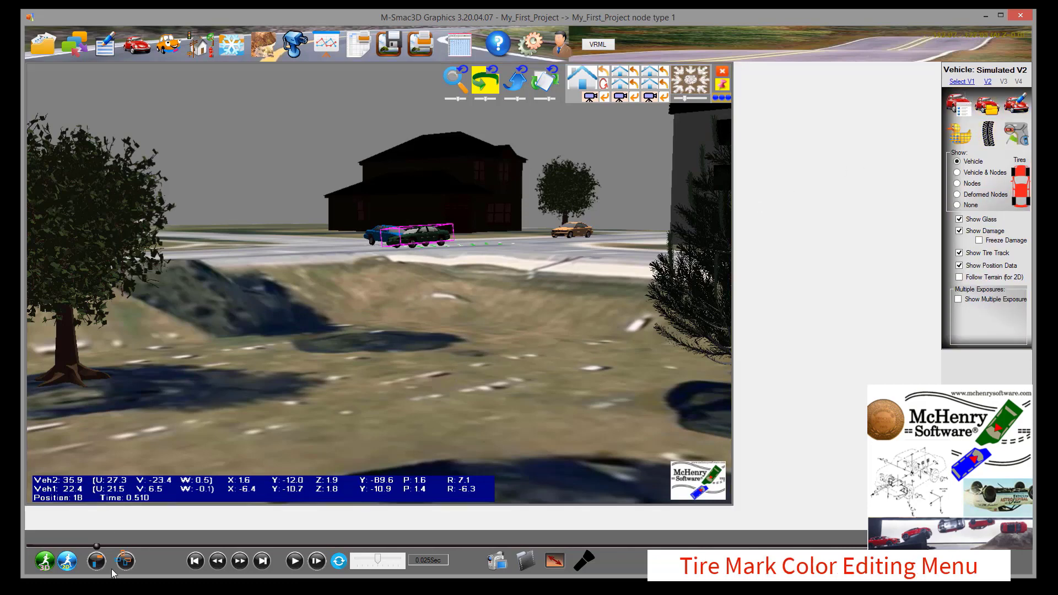
At about 6.3 seconds of the simulation, preview vehicle 1's tire tracks in Double Color and set them back to Dashed.
{"action": "left_click_drag", "start_coordinate": [185, 526], "coordinate": [827, 417]}
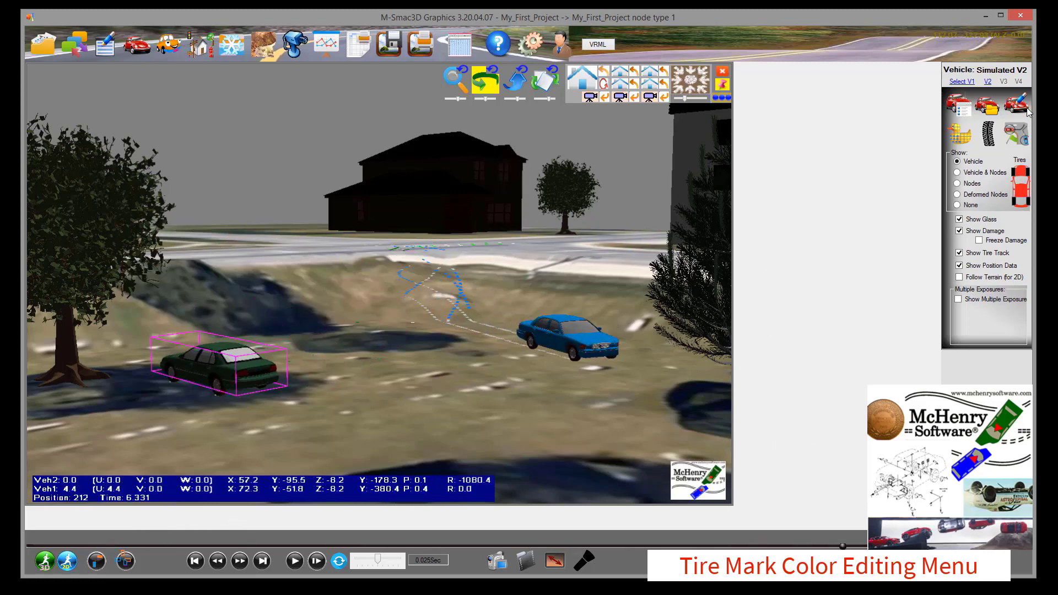
{"action": "left_click", "coordinate": [988, 135]}
{"action": "left_click", "coordinate": [960, 82]}
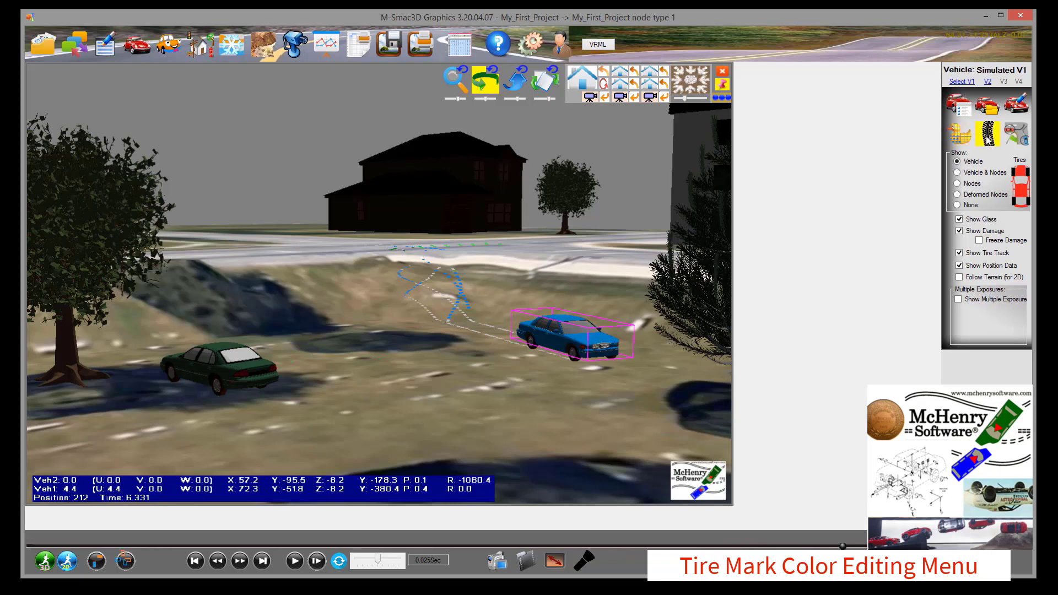
{"action": "left_click", "coordinate": [988, 135]}
{"action": "left_click", "coordinate": [971, 123]}
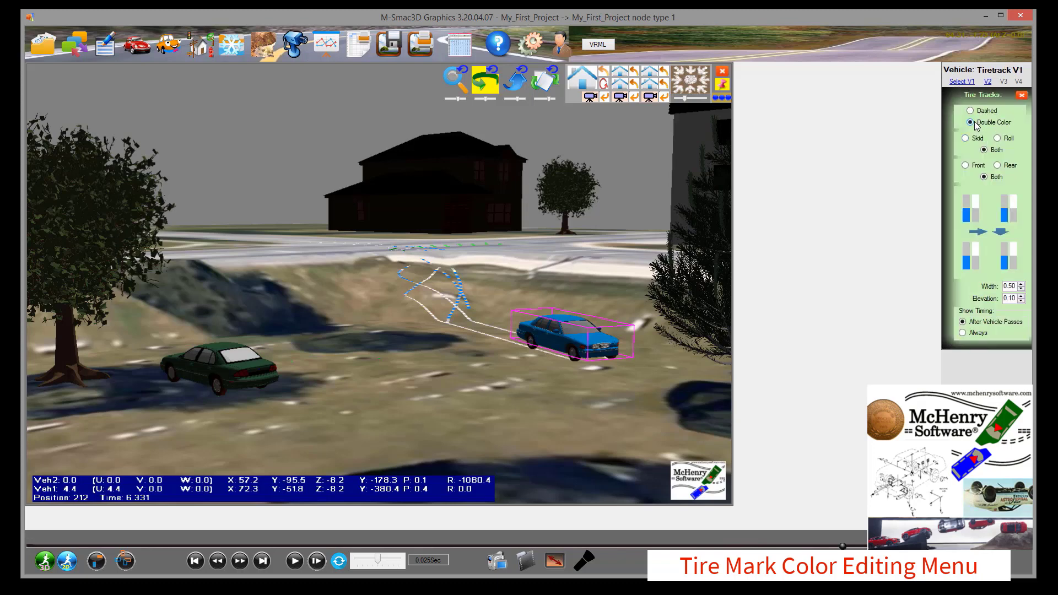
{"action": "left_click", "coordinate": [971, 111]}
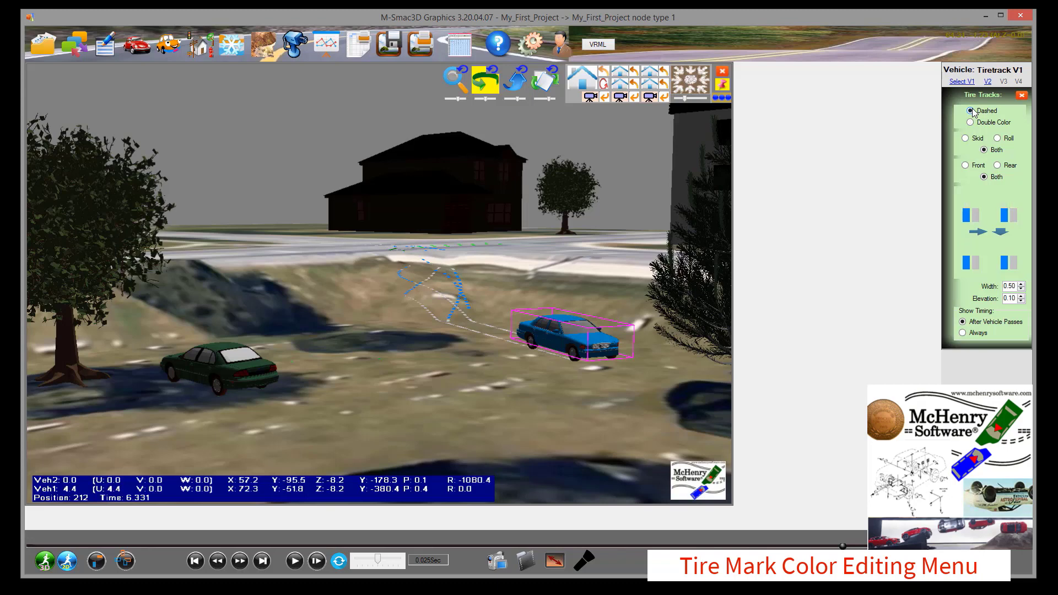
Set the skid color of vehicle 1's left front tire track to black.
{"action": "left_click", "coordinate": [966, 215]}
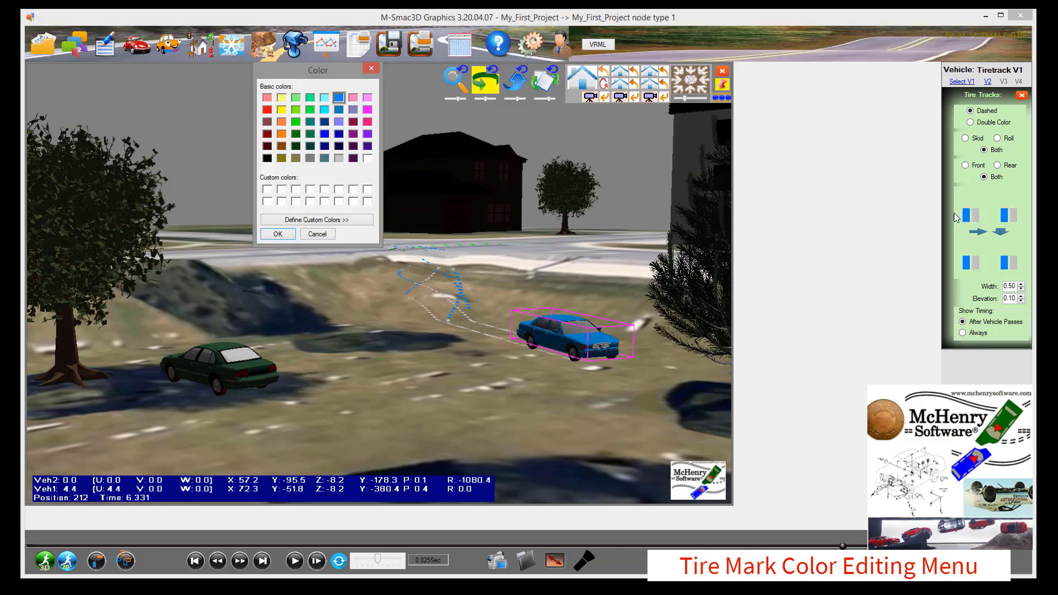
{"action": "left_click", "coordinate": [268, 159]}
{"action": "left_click", "coordinate": [278, 234]}
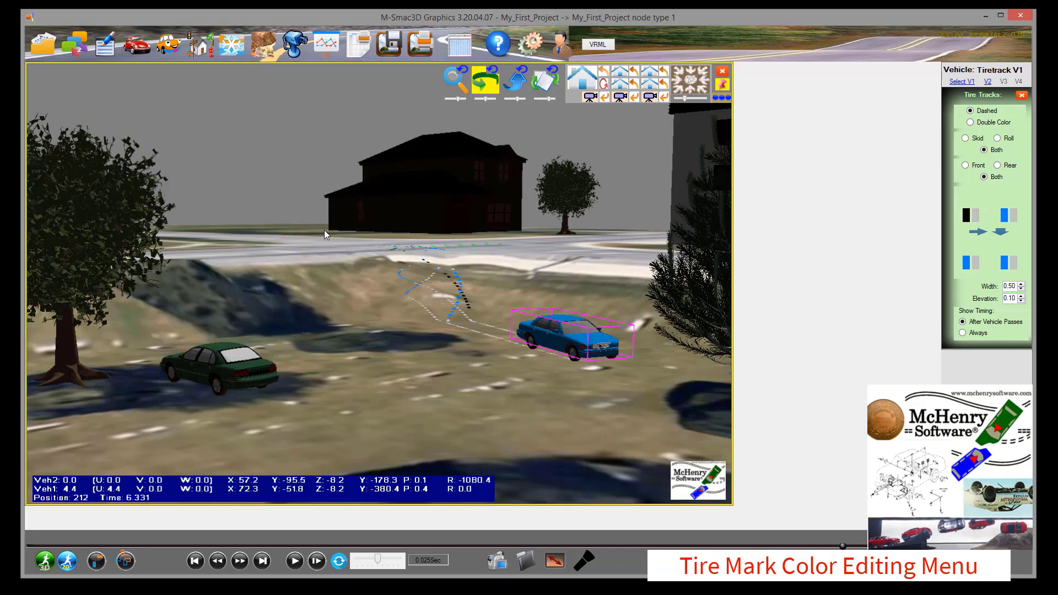
Set vehicle 1's left rear skid color to red and its right front skid color to green.
{"action": "left_click", "coordinate": [966, 264]}
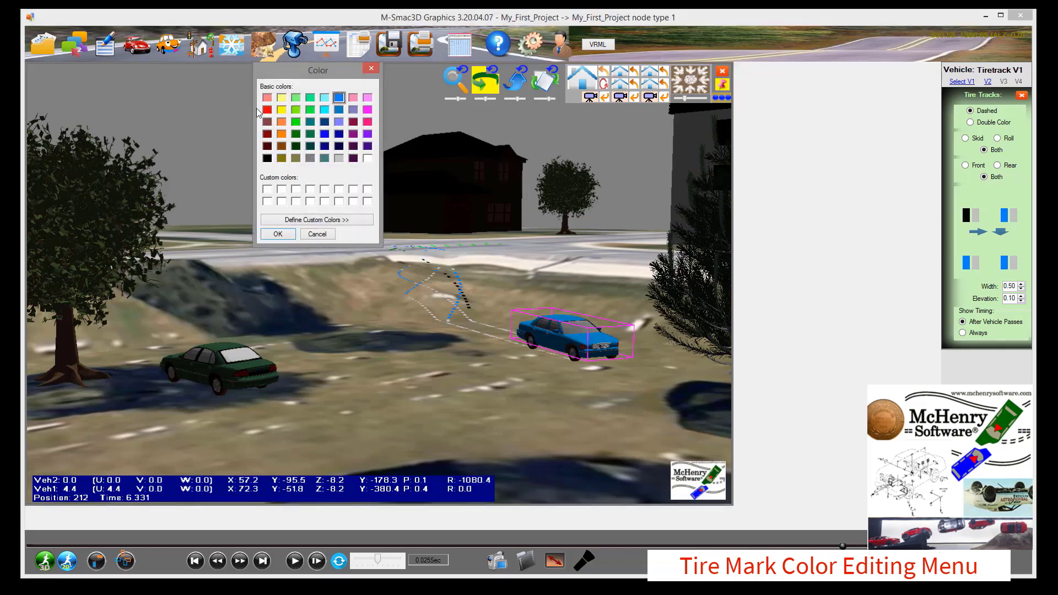
{"action": "left_click", "coordinate": [268, 110]}
{"action": "left_click", "coordinate": [272, 236]}
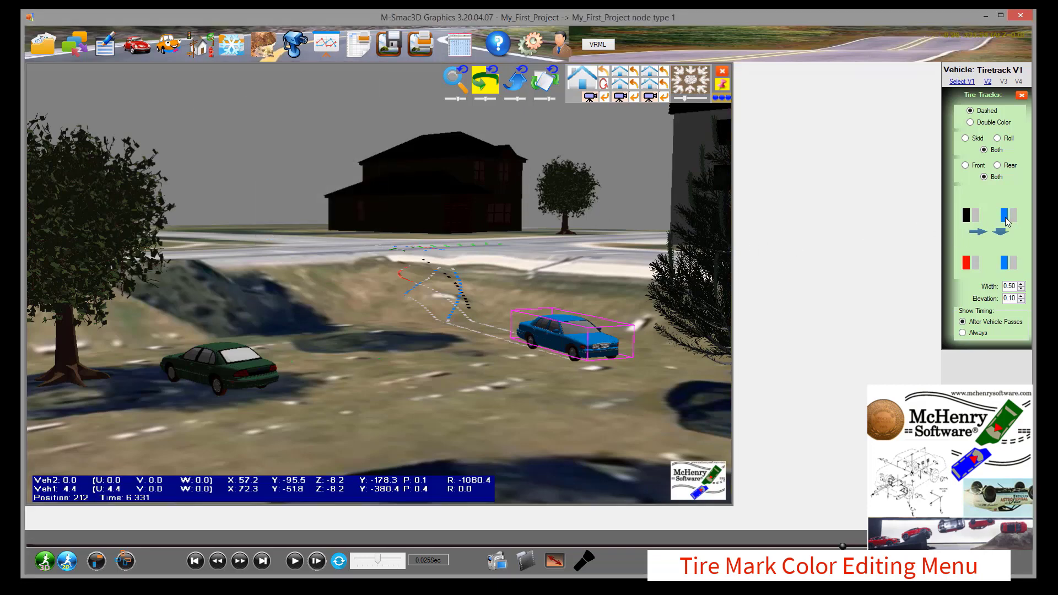
{"action": "left_click", "coordinate": [1006, 219]}
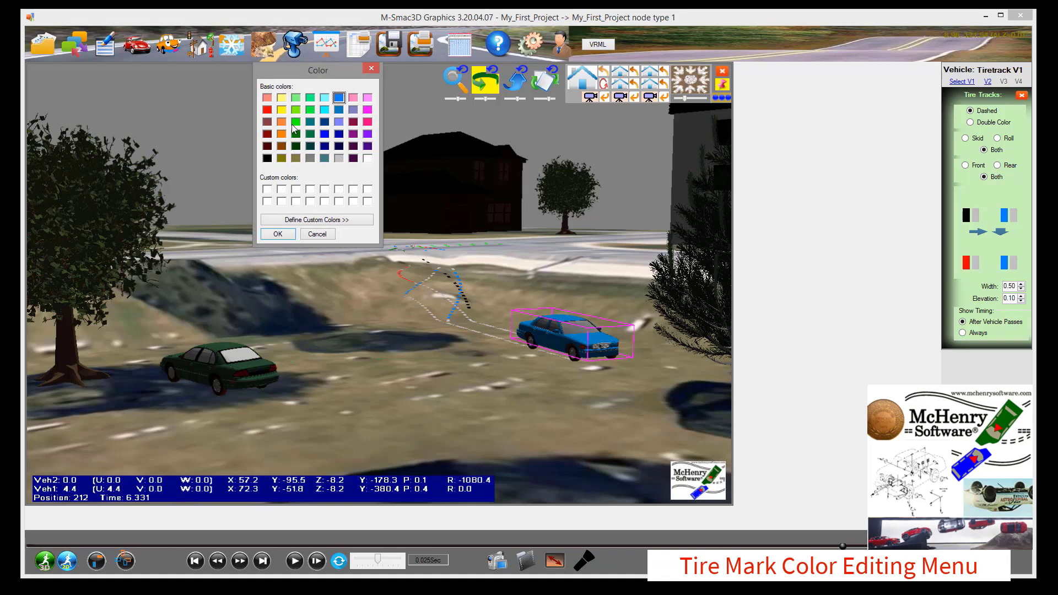
{"action": "left_click", "coordinate": [296, 122]}
{"action": "left_click", "coordinate": [279, 234]}
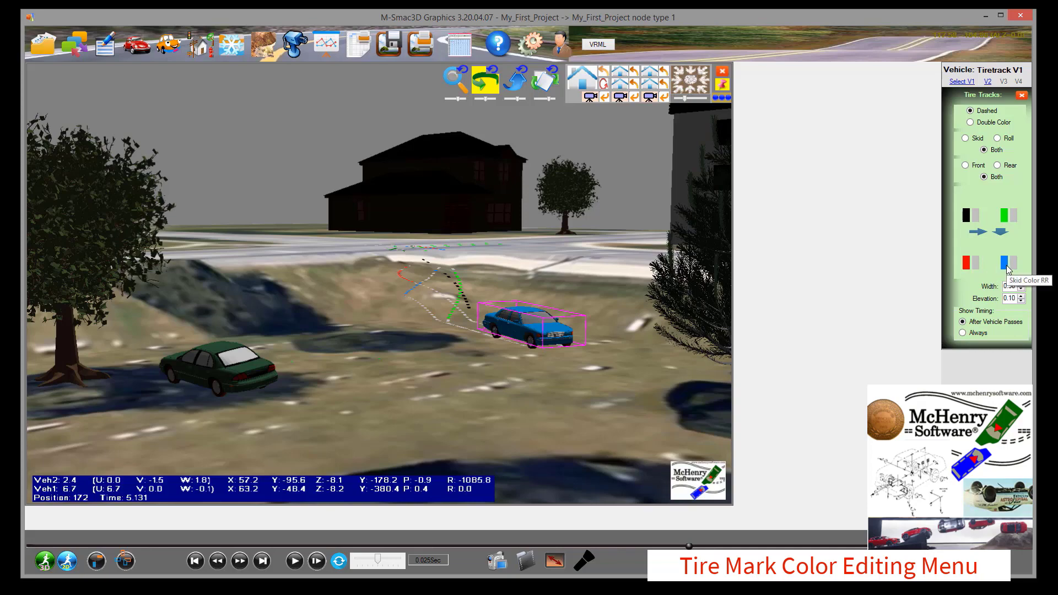
View vehicle 1's tire tracks from a higher angle and compare the Double Color style with Dashed.
{"action": "left_click", "coordinate": [516, 81]}
{"action": "mouse_move", "coordinate": [509, 248]}
{"action": "left_mouse_down"}
{"action": "mouse_move", "coordinate": [501, 182]}
{"action": "mouse_move", "coordinate": [506, 254]}
{"action": "left_mouse_up"}
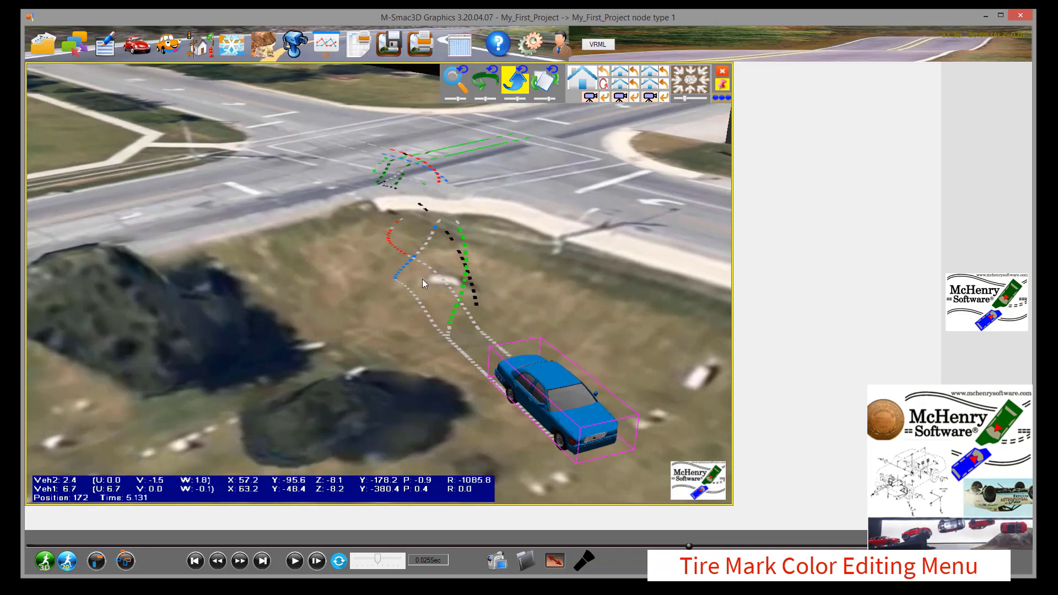
{"action": "left_click", "coordinate": [524, 369]}
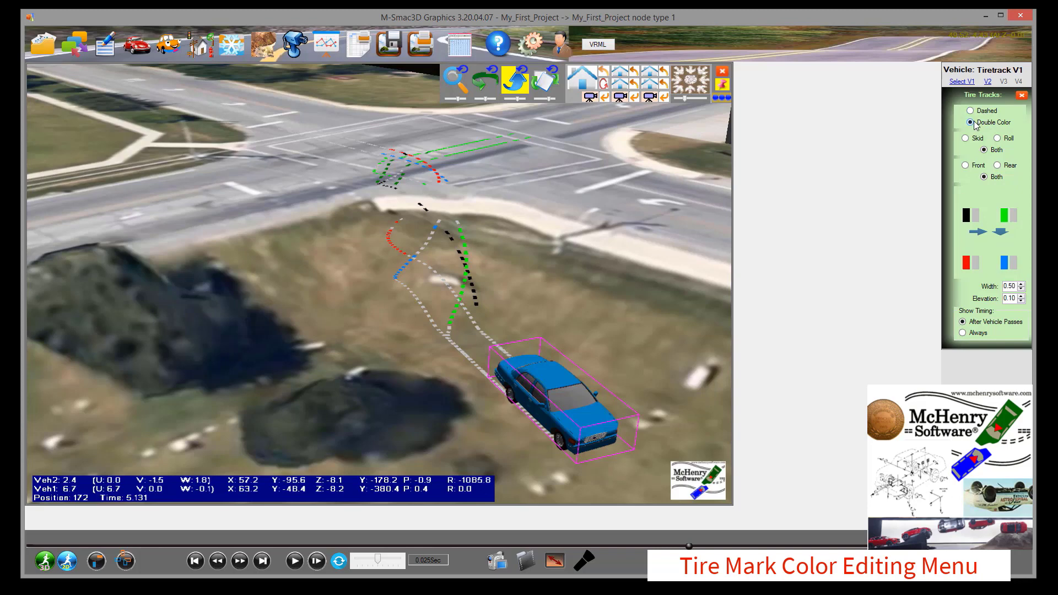
{"action": "left_click", "coordinate": [971, 122]}
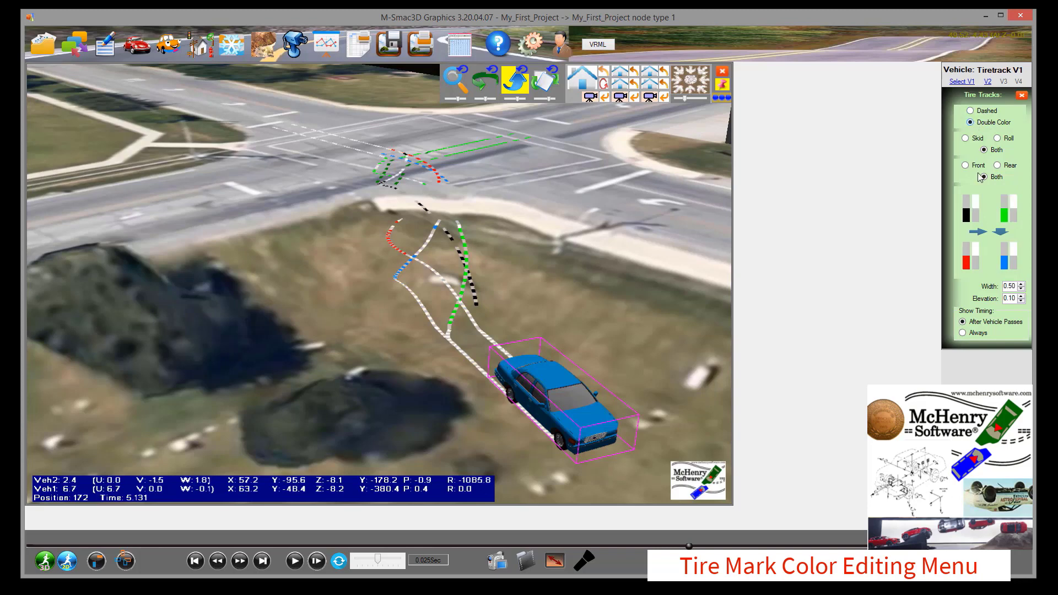
{"action": "left_click", "coordinate": [971, 111]}
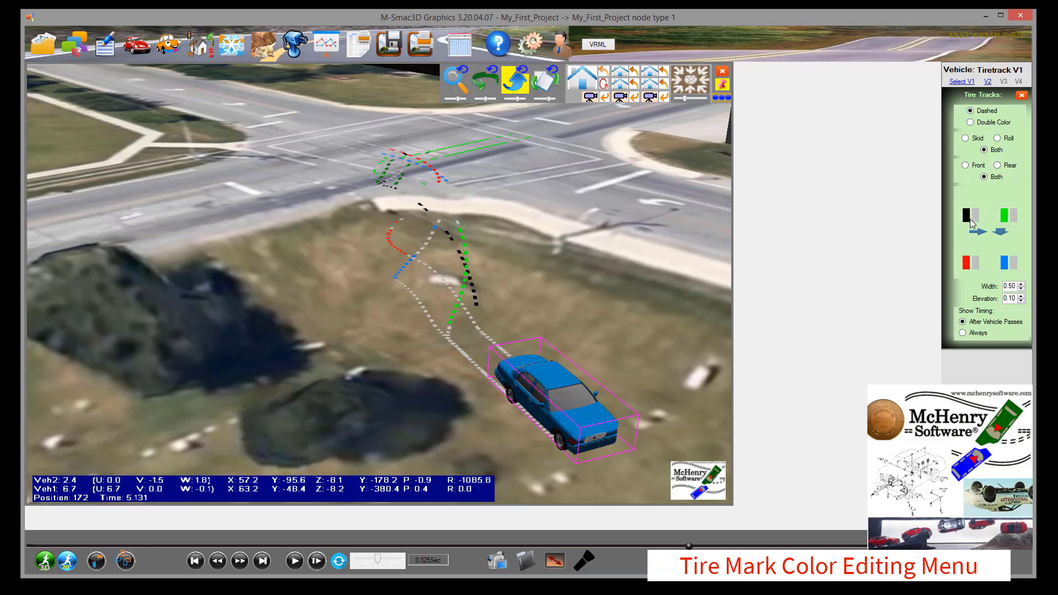
Set the skid color of vehicle 1's right front tire track to black.
{"action": "left_click", "coordinate": [1003, 217]}
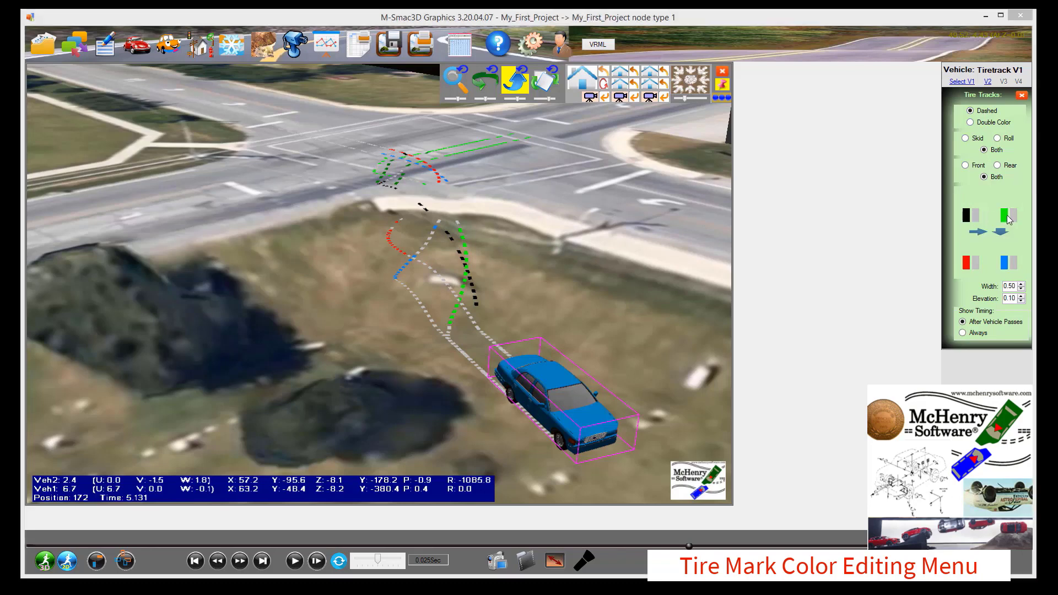
{"action": "left_click", "coordinate": [267, 158]}
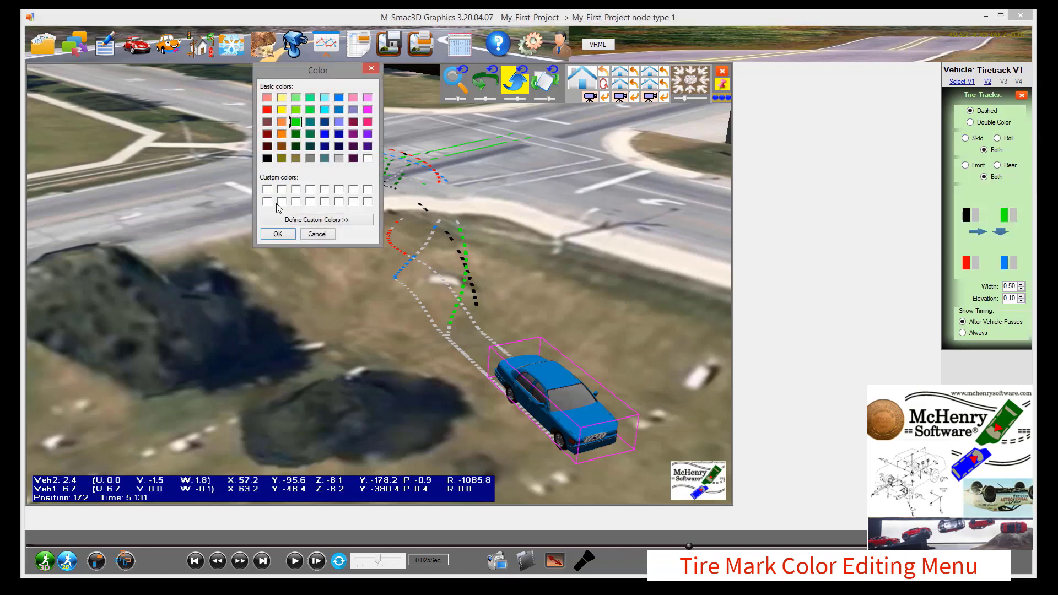
{"action": "left_click", "coordinate": [278, 234]}
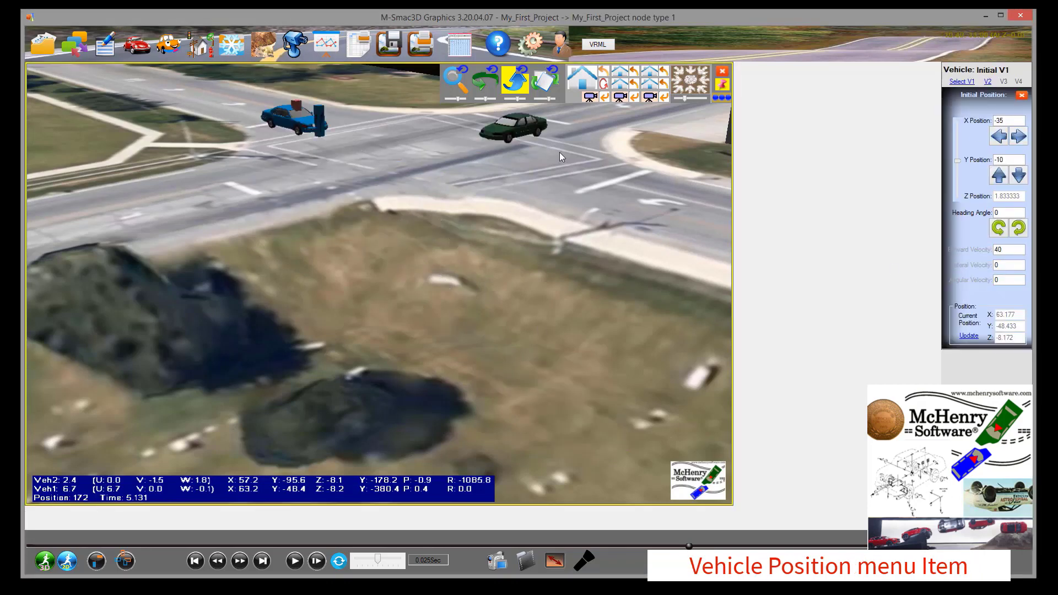
Move vehicle 1's initial position in the scene to about X -23.3, Y -21.9, and reopen its initial position settings.
{"action": "mouse_move", "coordinate": [297, 104]}
{"action": "left_mouse_down"}
{"action": "mouse_move", "coordinate": [387, 232]}
{"action": "mouse_move", "coordinate": [484, 304]}
{"action": "mouse_move", "coordinate": [371, 172]}
{"action": "mouse_move", "coordinate": [283, 116]}
{"action": "left_mouse_up"}
{"action": "left_click_drag", "start_coordinate": [282, 116], "coordinate": [275, 110]}
{"action": "left_click", "coordinate": [1021, 95]}
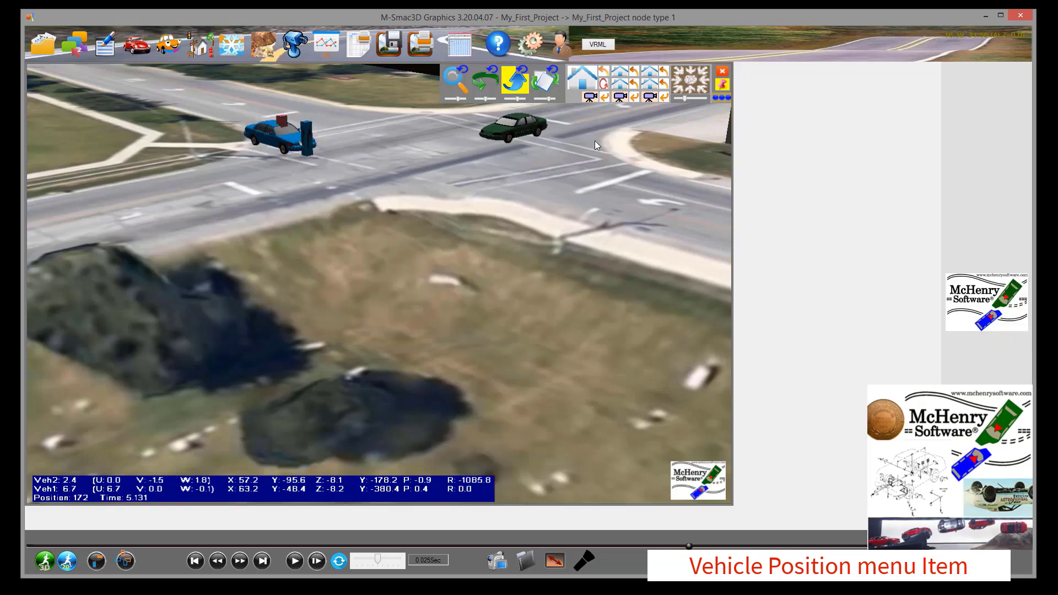
{"action": "left_click", "coordinate": [290, 130]}
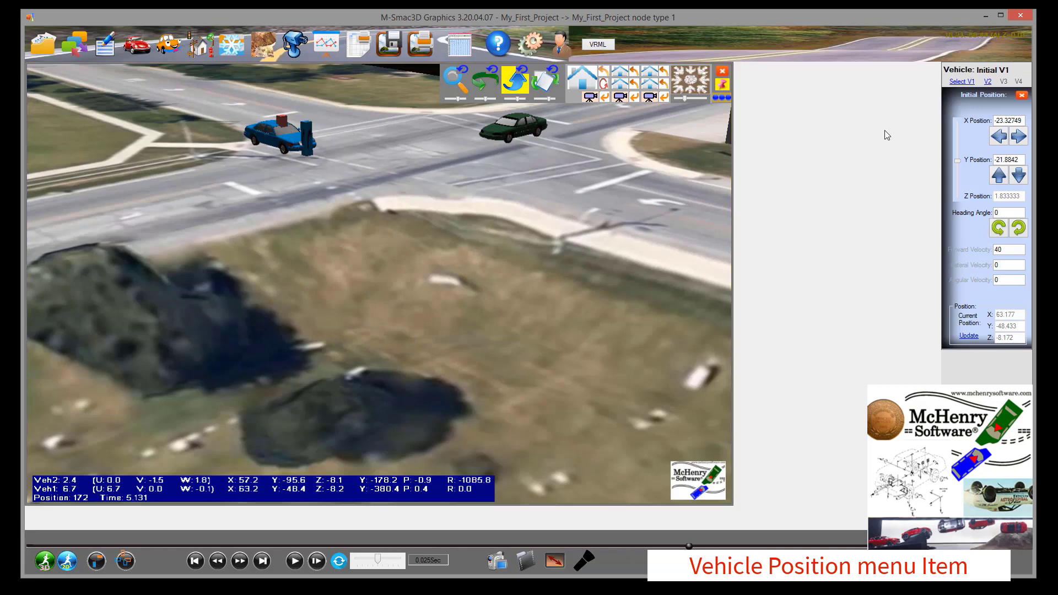
Nudge vehicle 1's initial position along both axes to X -20.32749 and Y -18.8842.
{"action": "left_click", "coordinate": [1018, 137]}
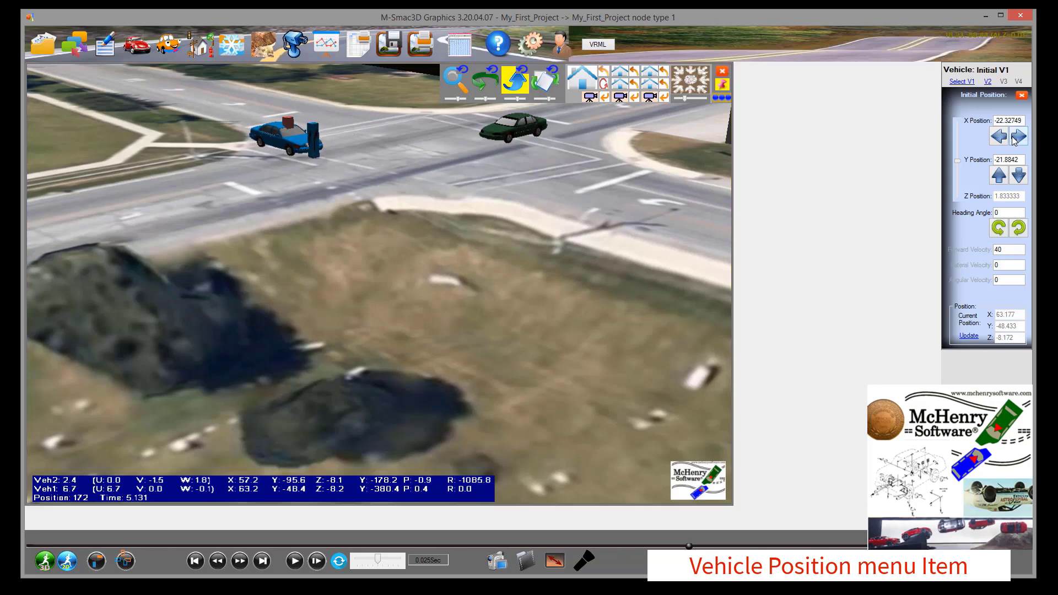
{"action": "left_click", "coordinate": [996, 175]}
{"action": "left_click", "coordinate": [996, 176]}
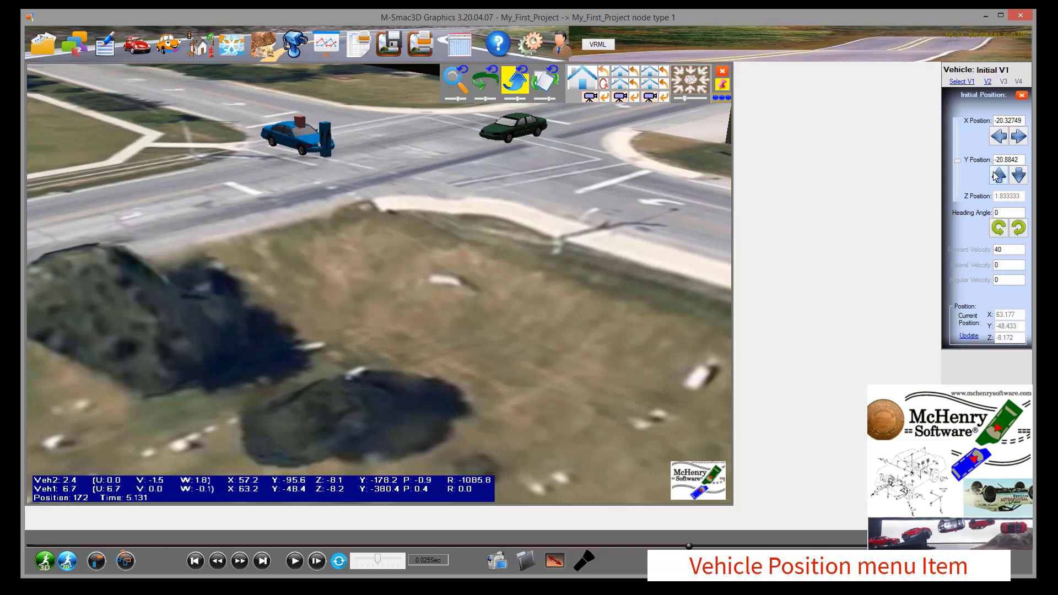
{"action": "left_click", "coordinate": [997, 175]}
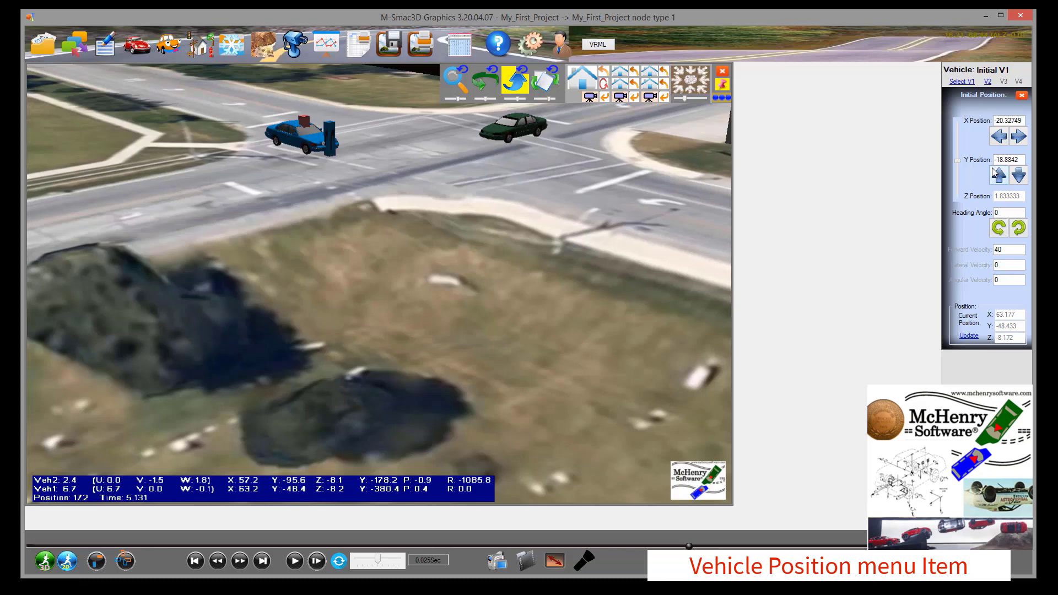
{"action": "left_click", "coordinate": [999, 137]}
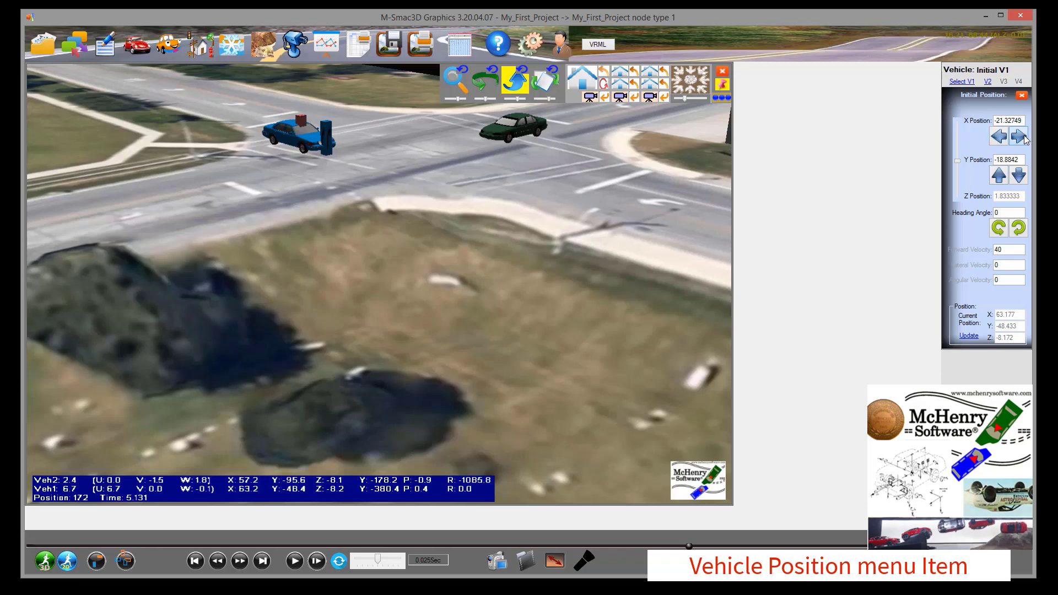
{"action": "left_click", "coordinate": [1006, 141]}
{"action": "left_click", "coordinate": [1005, 142]}
{"action": "left_click", "coordinate": [1019, 137]}
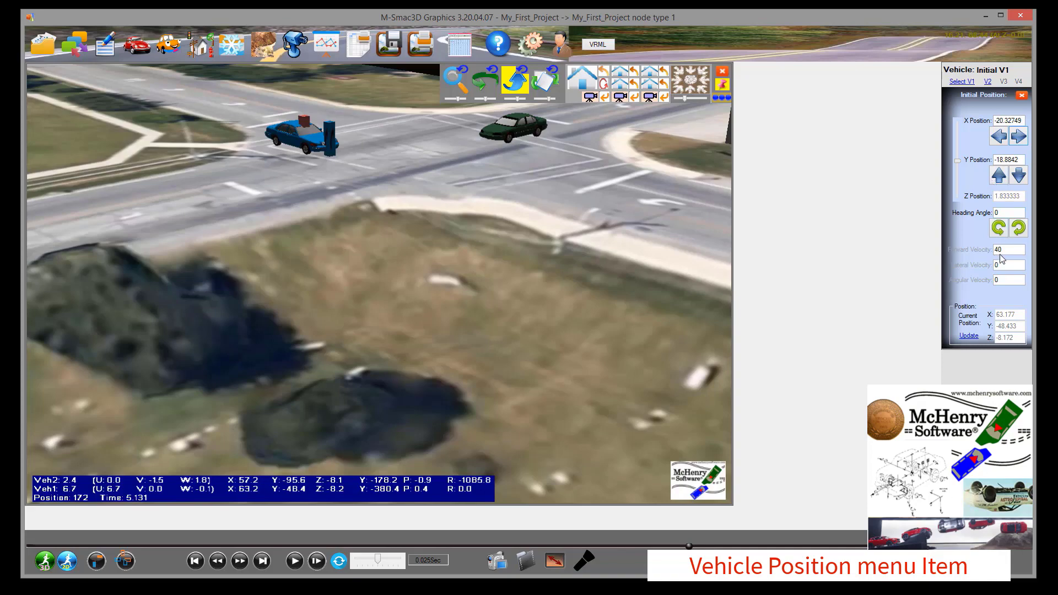
Check vehicle 1's position and orientation card in the input card editor, and close the editor and the initial position settings without further changes.
{"action": "left_click", "coordinate": [105, 44]}
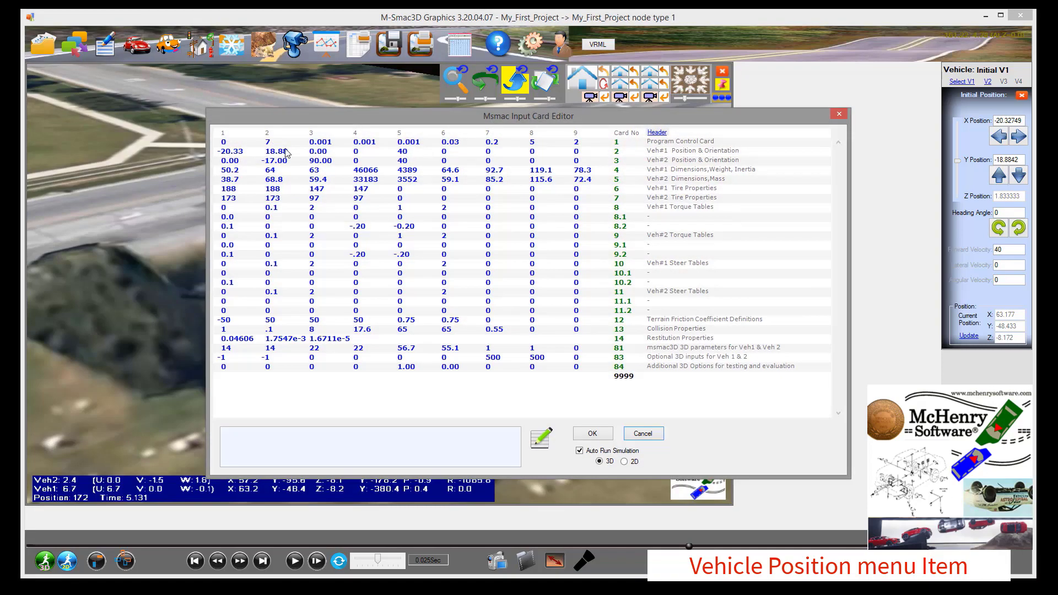
{"action": "left_click_drag", "start_coordinate": [282, 117], "coordinate": [219, 97]}
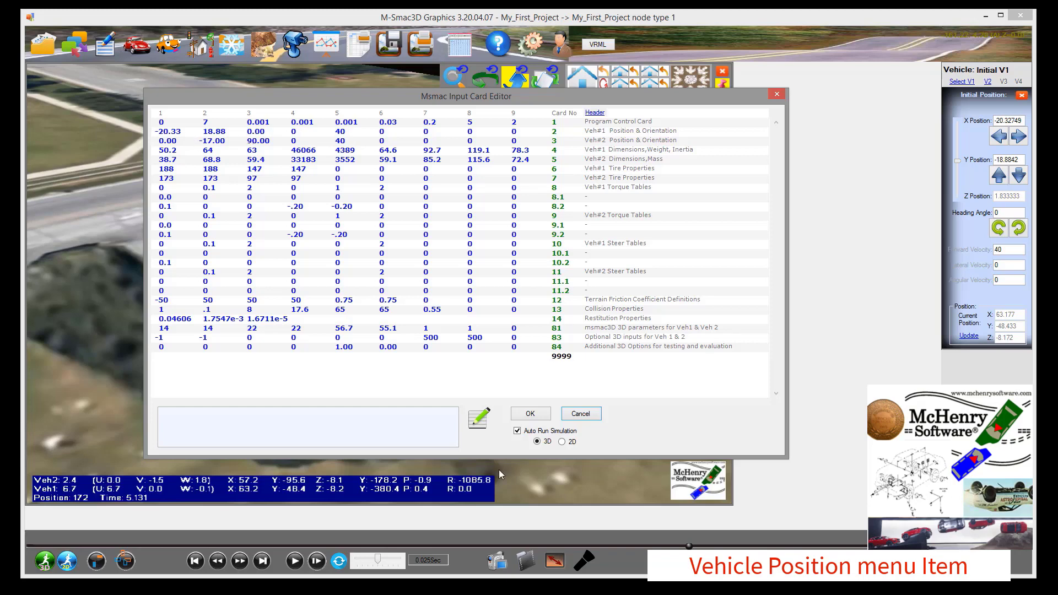
{"action": "left_click", "coordinate": [580, 414]}
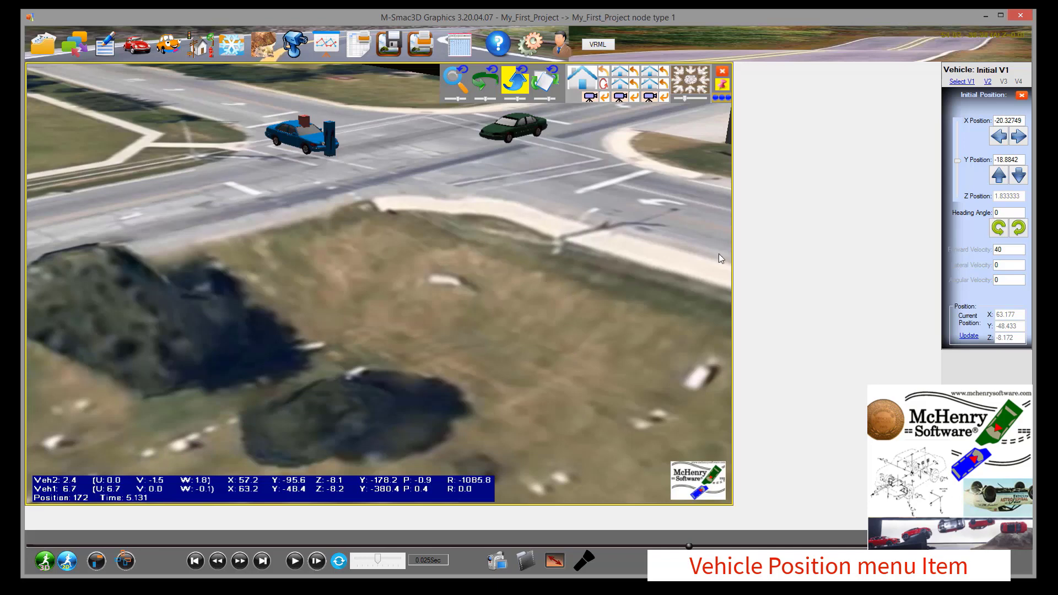
{"action": "left_click", "coordinate": [1021, 95]}
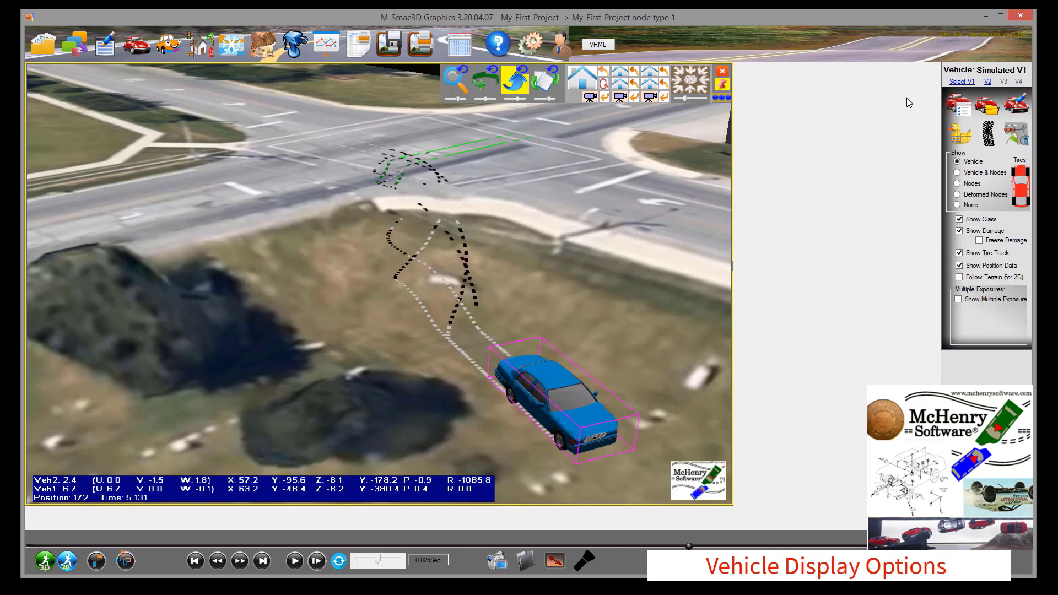
Cycle simulated vehicle 1's display through Vehicle & Nodes, Nodes, Deformed Nodes and None.
{"action": "left_click", "coordinate": [964, 175]}
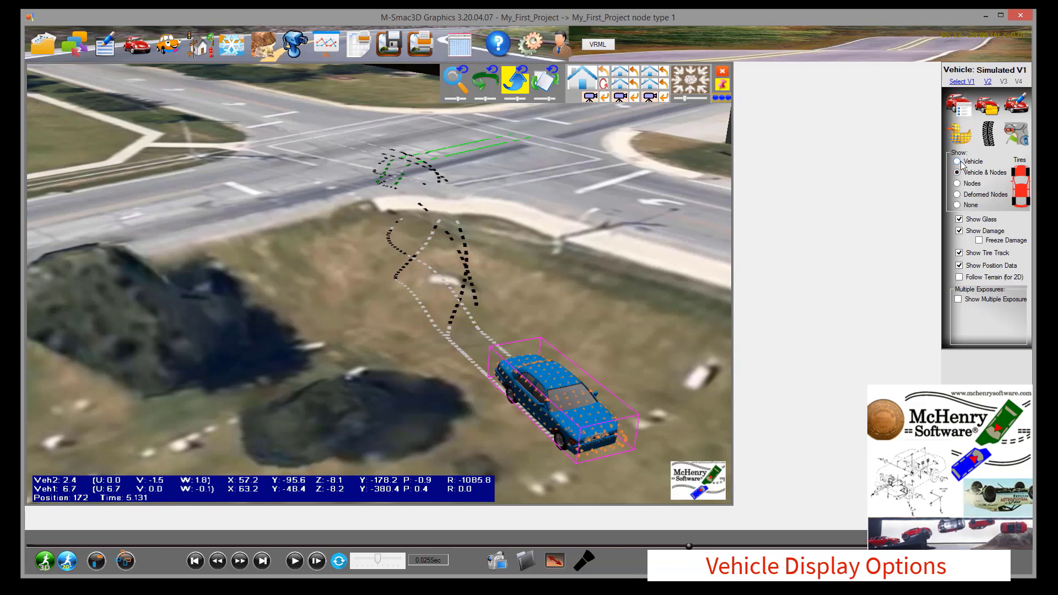
{"action": "left_click", "coordinate": [958, 185]}
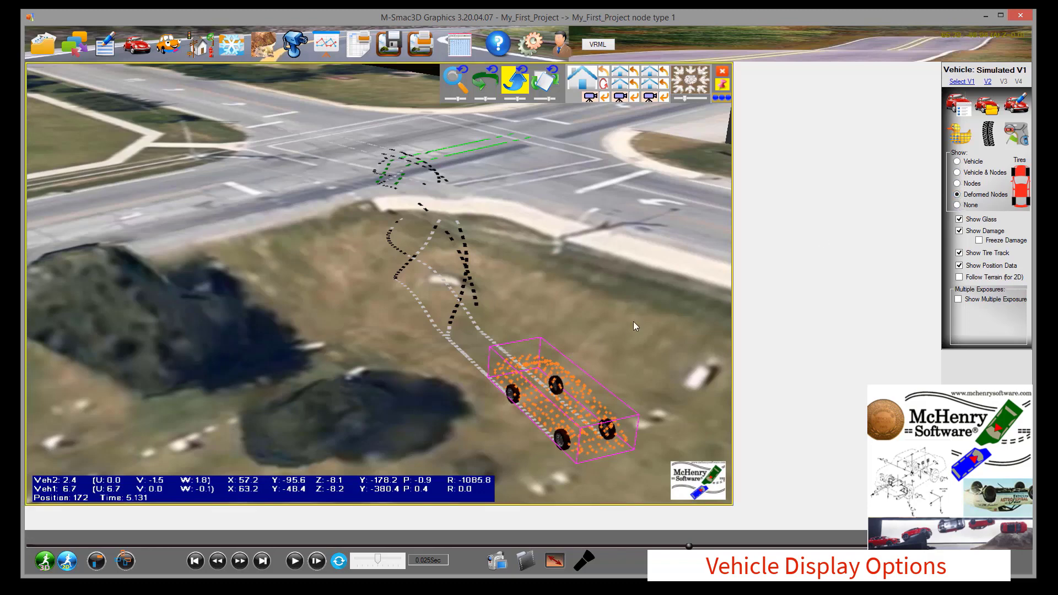
{"action": "left_click", "coordinate": [957, 205]}
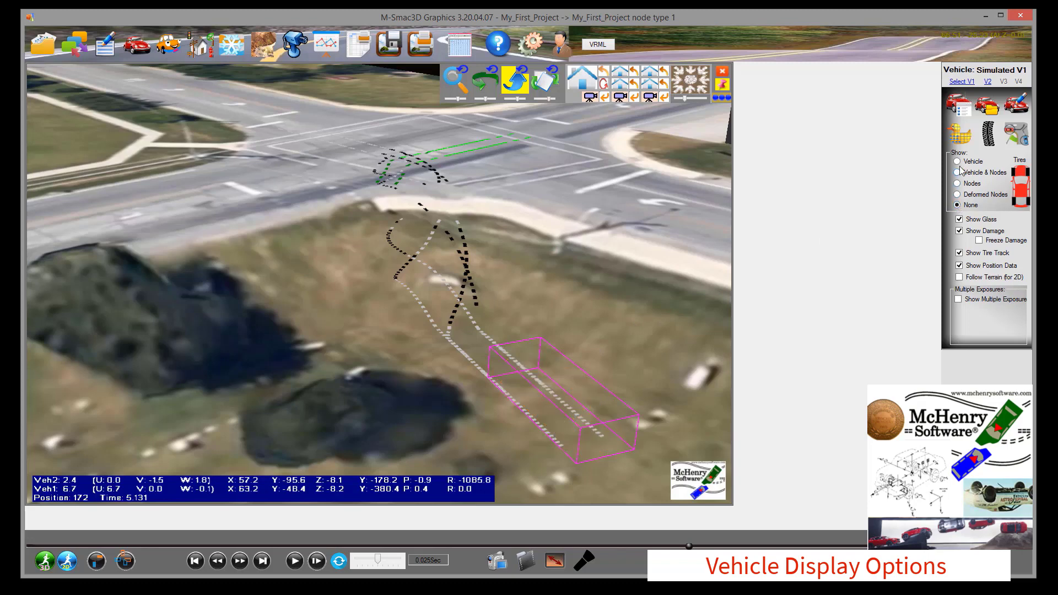
Display simulated vehicle 1 as Vehicle and turn off its glass, dismissing the notice.
{"action": "left_click", "coordinate": [960, 219]}
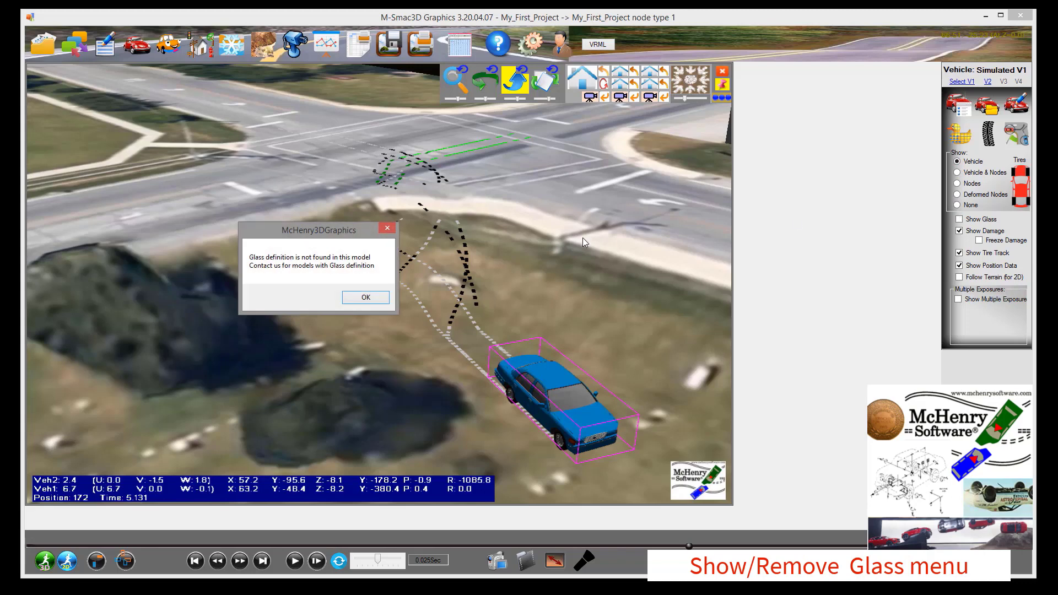
{"action": "left_click", "coordinate": [366, 298]}
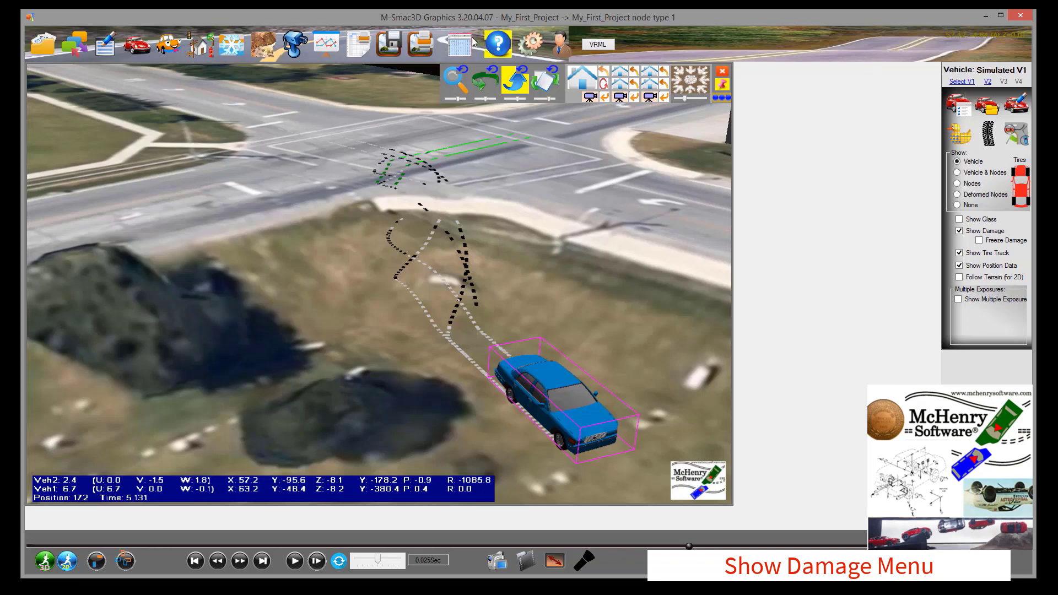
{"action": "left_click", "coordinate": [449, 40]}
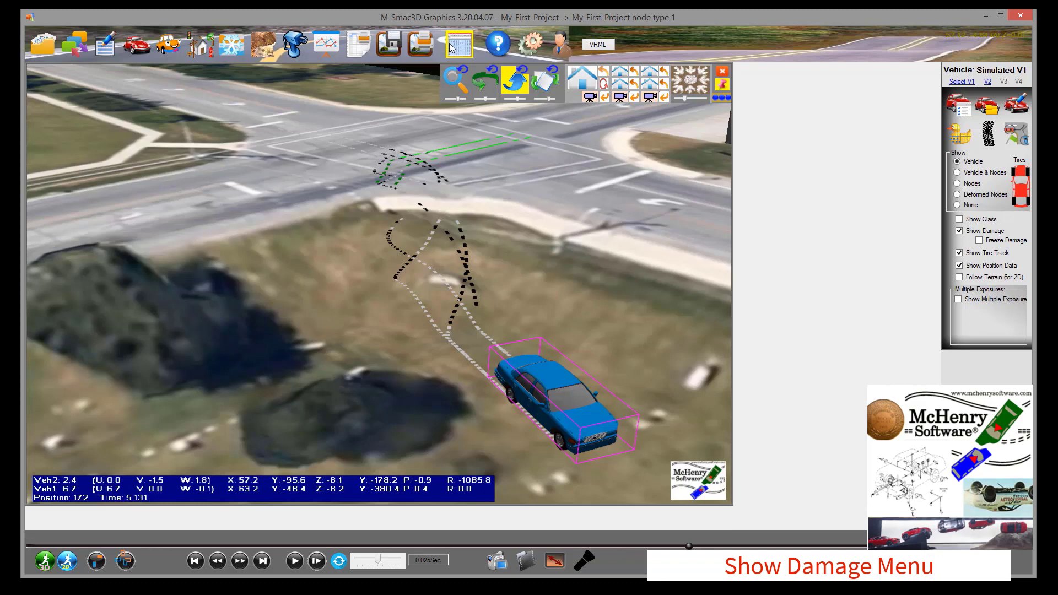
Turn simulated vehicle 1's tire track and position data off and back on.
{"action": "left_click", "coordinate": [960, 253]}
{"action": "left_click", "coordinate": [959, 253]}
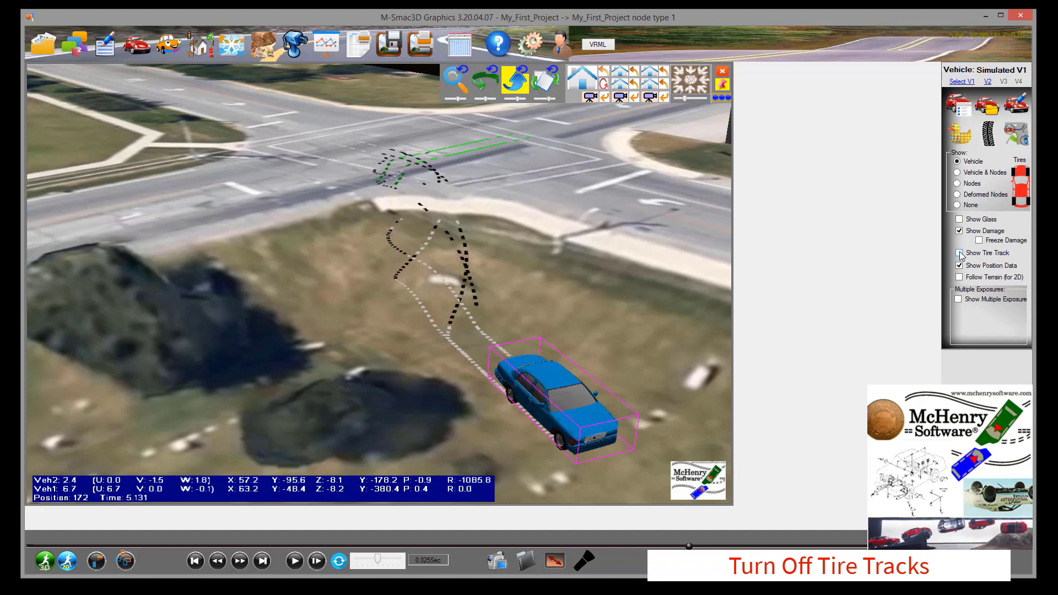
{"action": "left_click", "coordinate": [960, 253]}
{"action": "left_click", "coordinate": [959, 253]}
{"action": "left_click", "coordinate": [963, 266]}
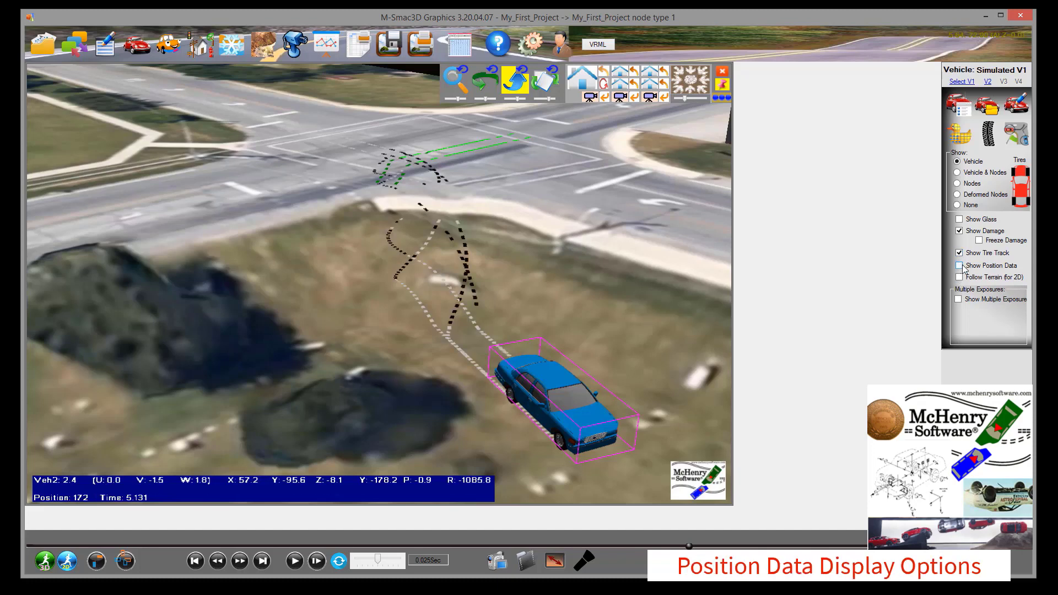
{"action": "left_click", "coordinate": [960, 266]}
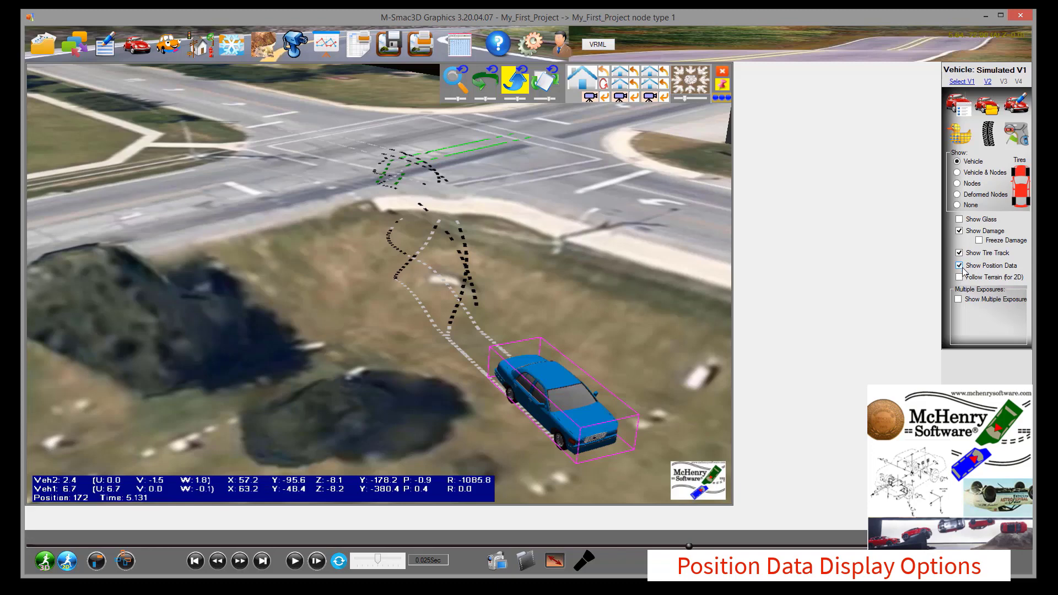
Run the 2D simulation and play it back from a low view of the embankment, pausing partway.
{"action": "left_click", "coordinate": [68, 561]}
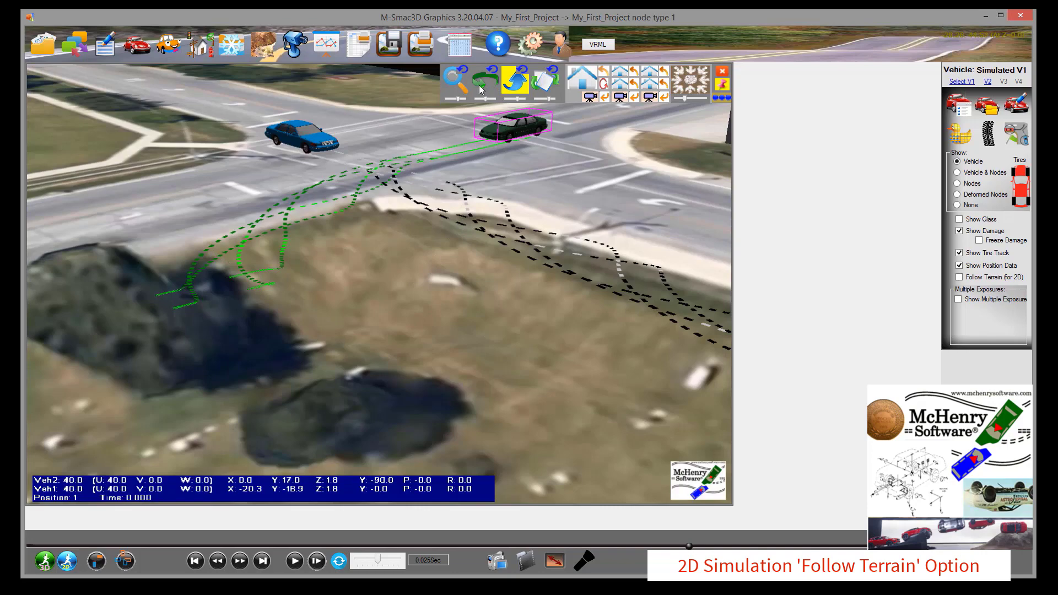
{"action": "scroll", "coordinate": [478, 222], "scroll_direction": "up", "scroll_amount": 15}
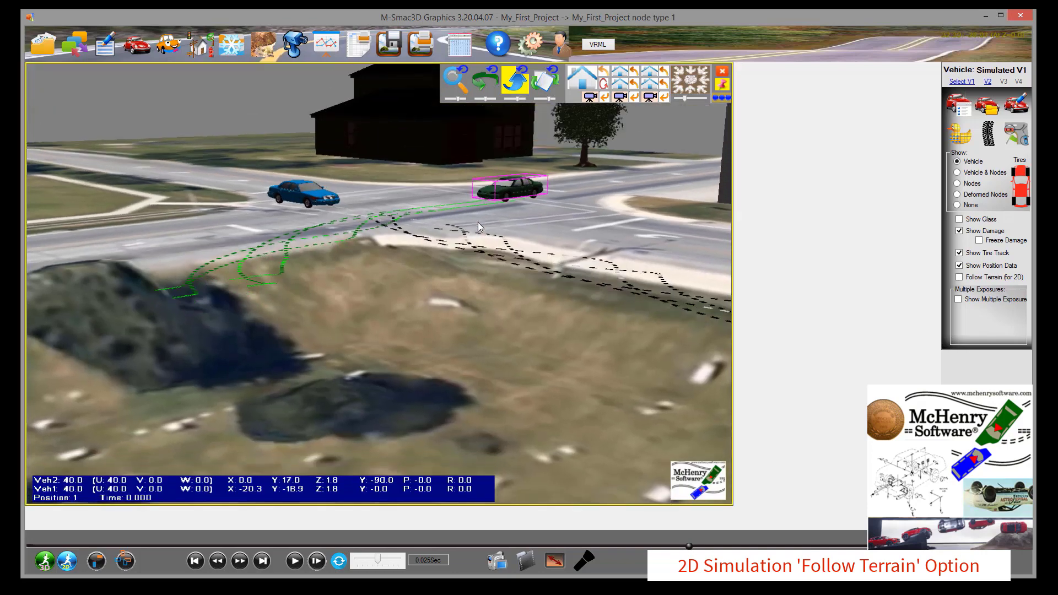
{"action": "left_click", "coordinate": [296, 555]}
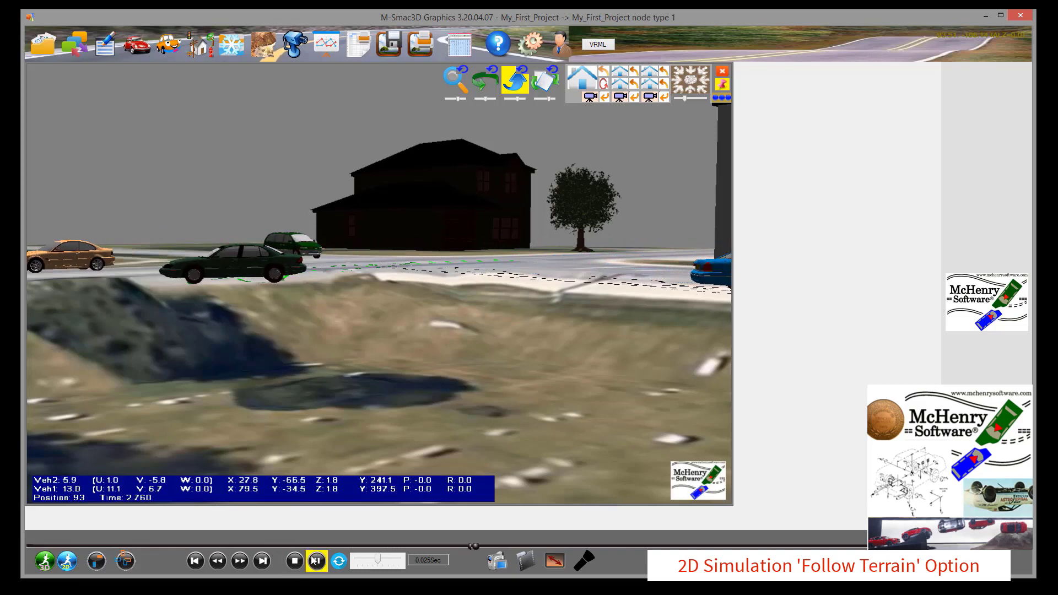
{"action": "left_click", "coordinate": [317, 561]}
Enable Follow Terrain (for 2D) for simulated vehicles 2 and 1, and play back the 2D simulation until the vehicles are on the embankment.
{"action": "left_click", "coordinate": [250, 271]}
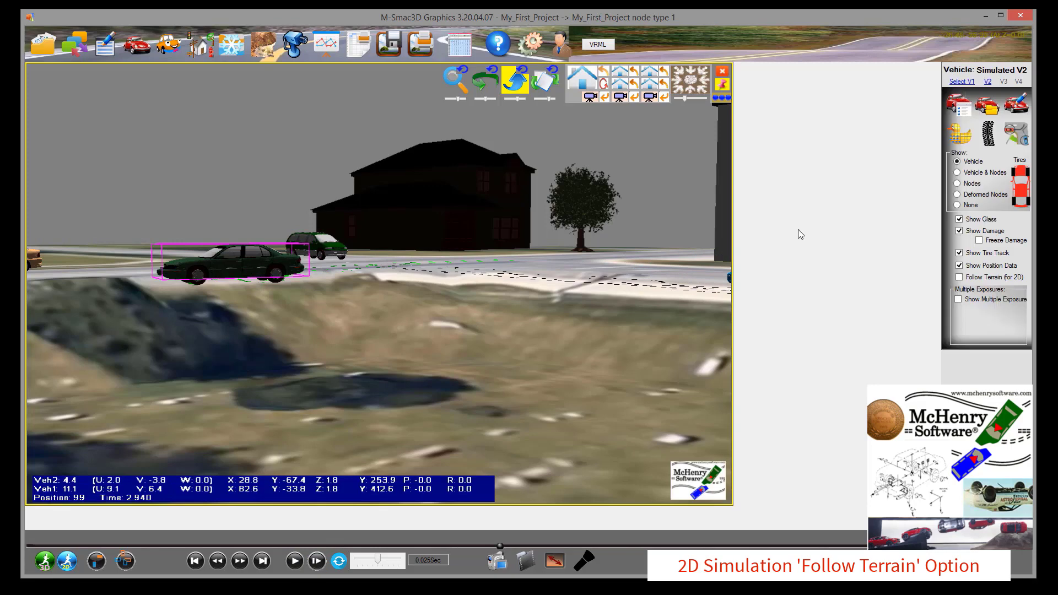
{"action": "left_click", "coordinate": [968, 280]}
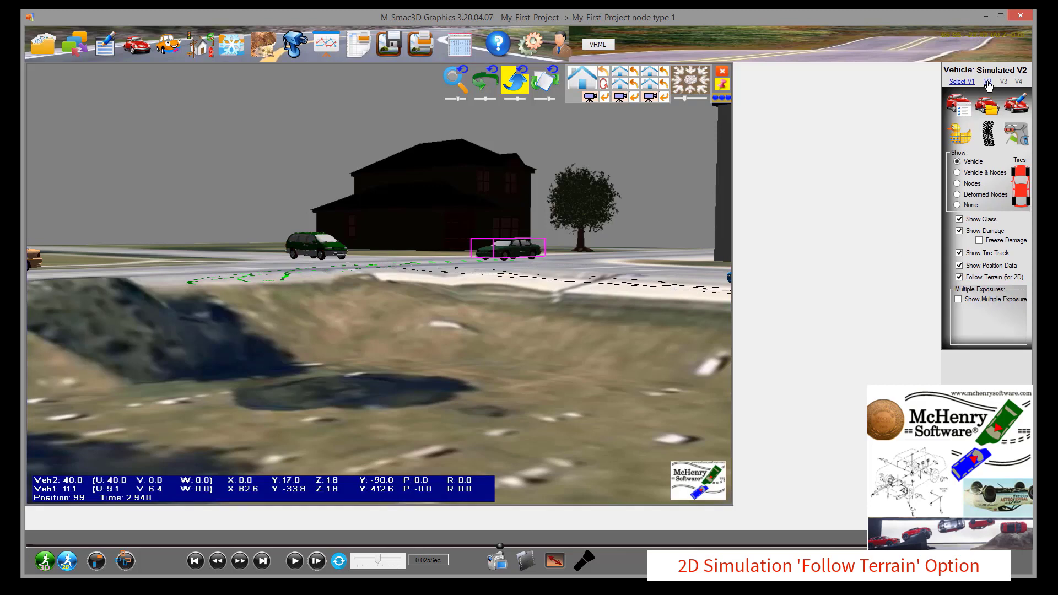
{"action": "left_click", "coordinate": [963, 82]}
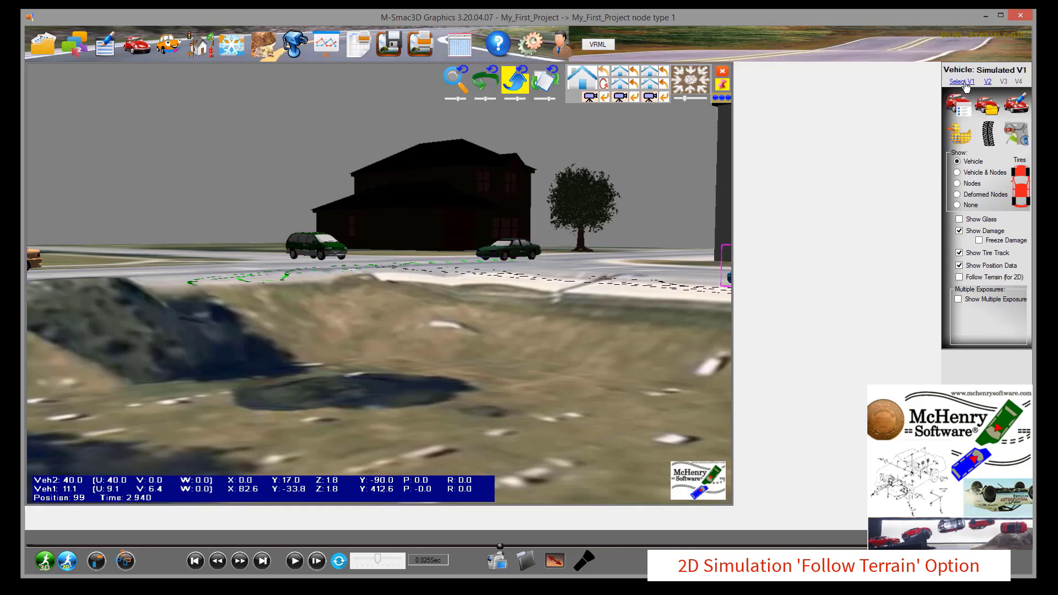
{"action": "left_click", "coordinate": [960, 278]}
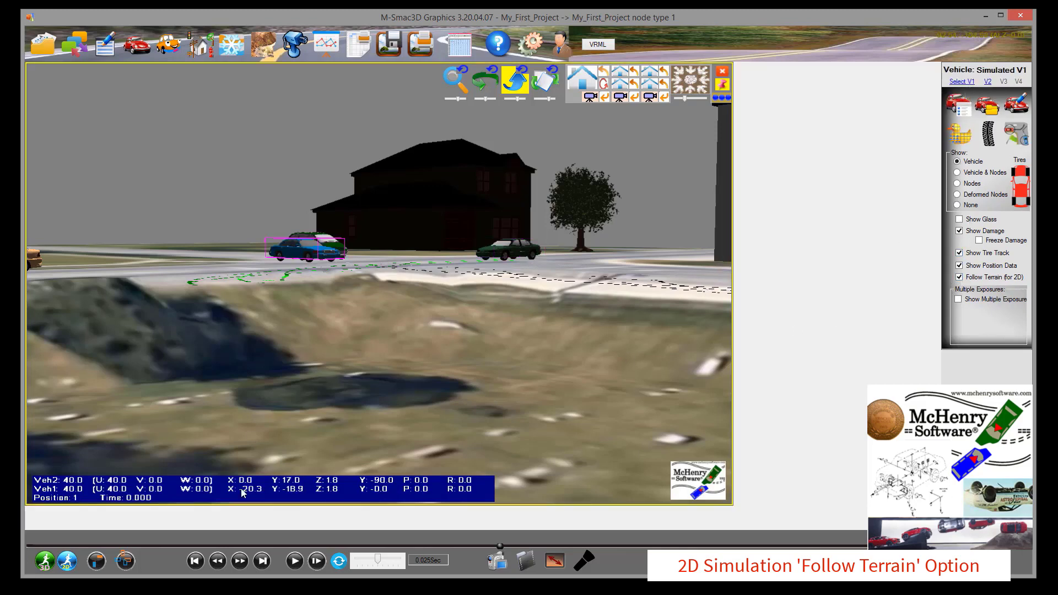
{"action": "left_click", "coordinate": [295, 561]}
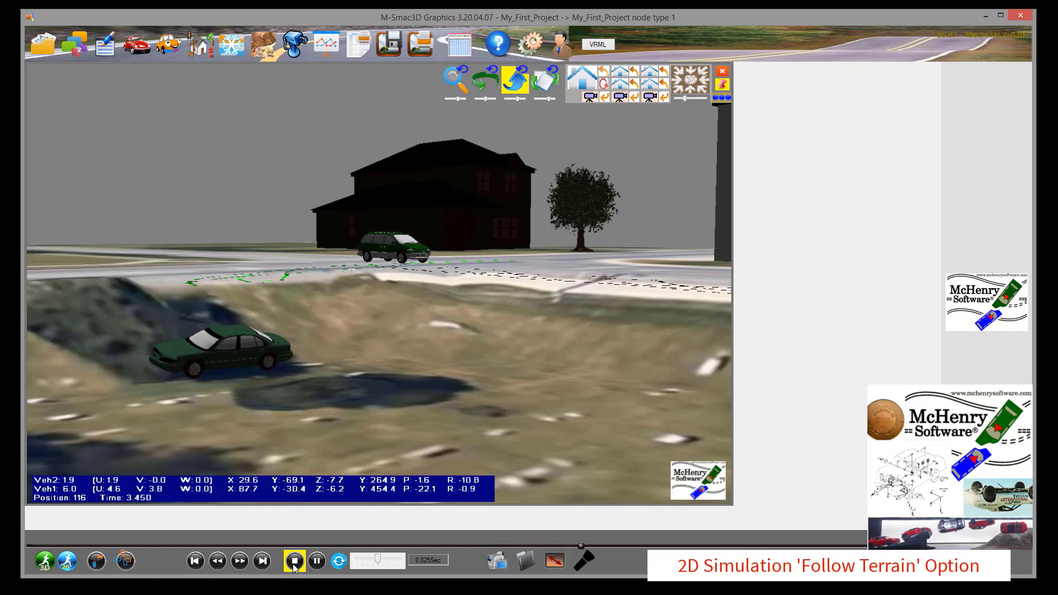
{"action": "left_click", "coordinate": [317, 561]}
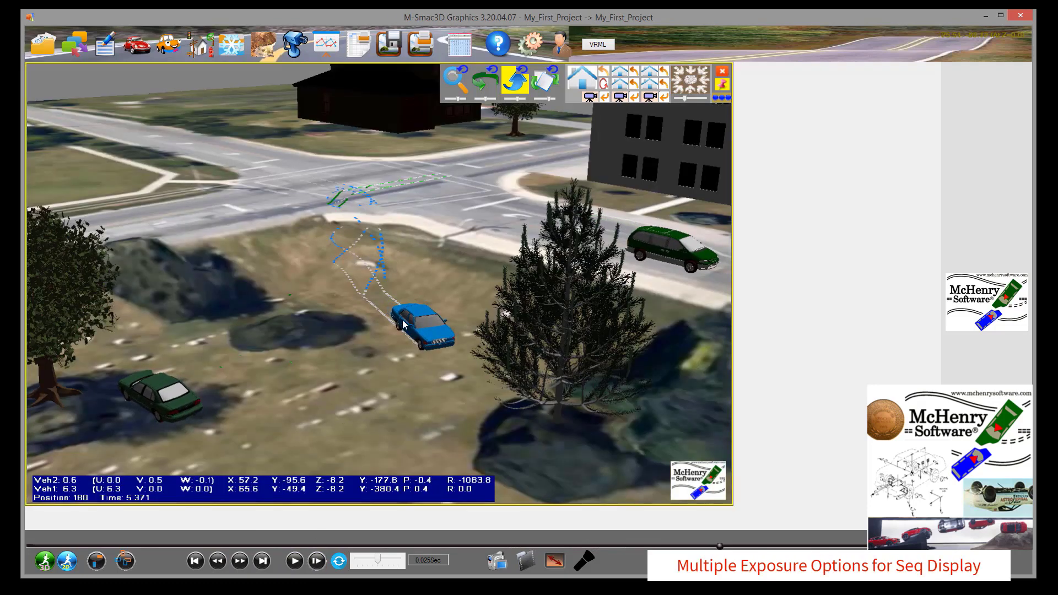
Show multiple exposures of simulated vehicle 1 along its path.
{"action": "left_click", "coordinate": [417, 325]}
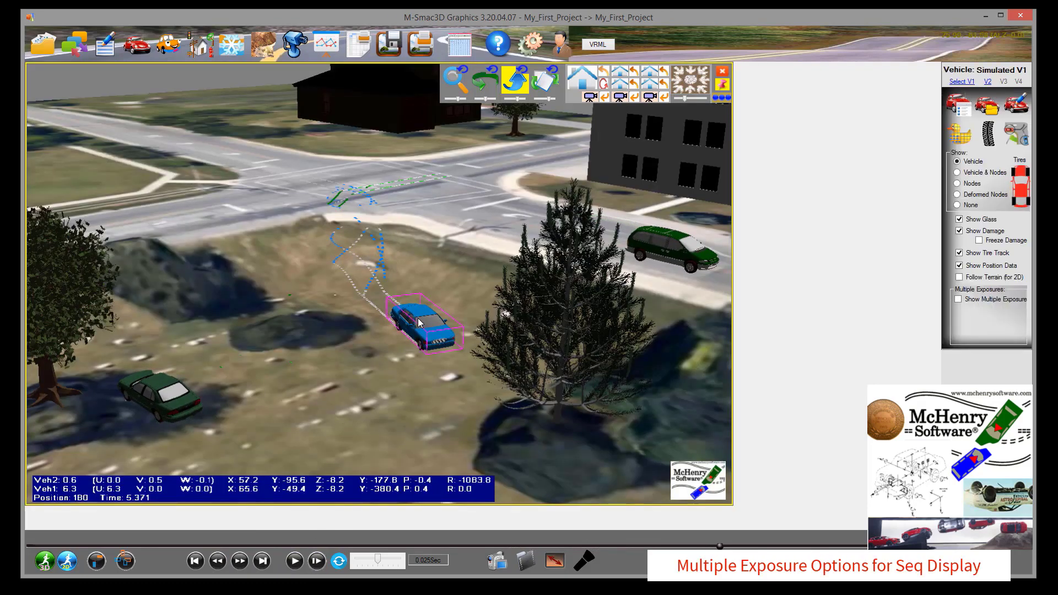
{"action": "left_click", "coordinate": [980, 302]}
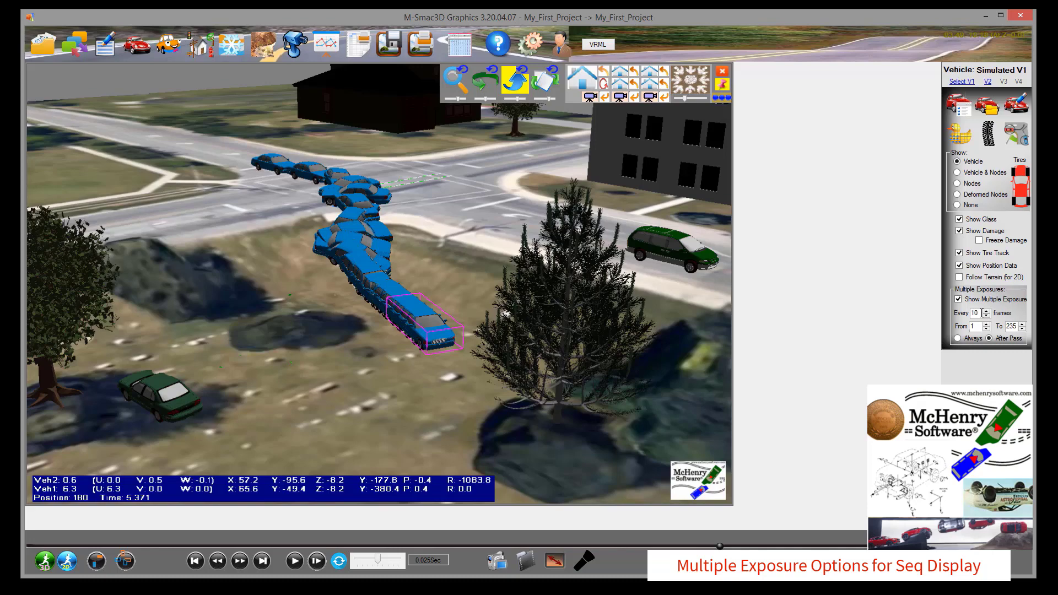
Set the program control card's printout time interval to 0.10 sec, rerun the simulation and advance it to about 6 seconds.
{"action": "left_click", "coordinate": [104, 44]}
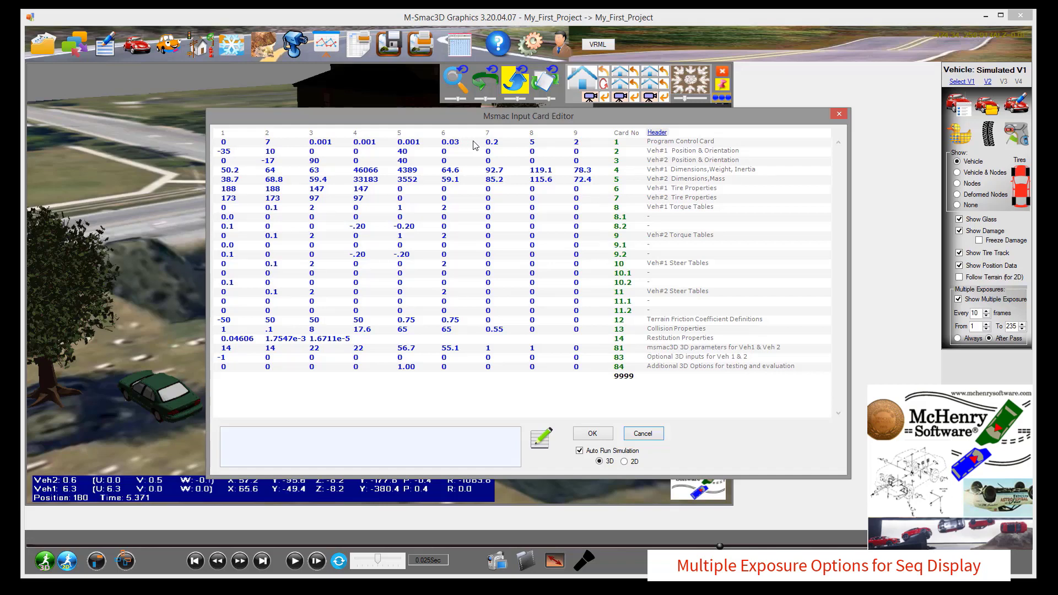
{"action": "left_click", "coordinate": [455, 143]}
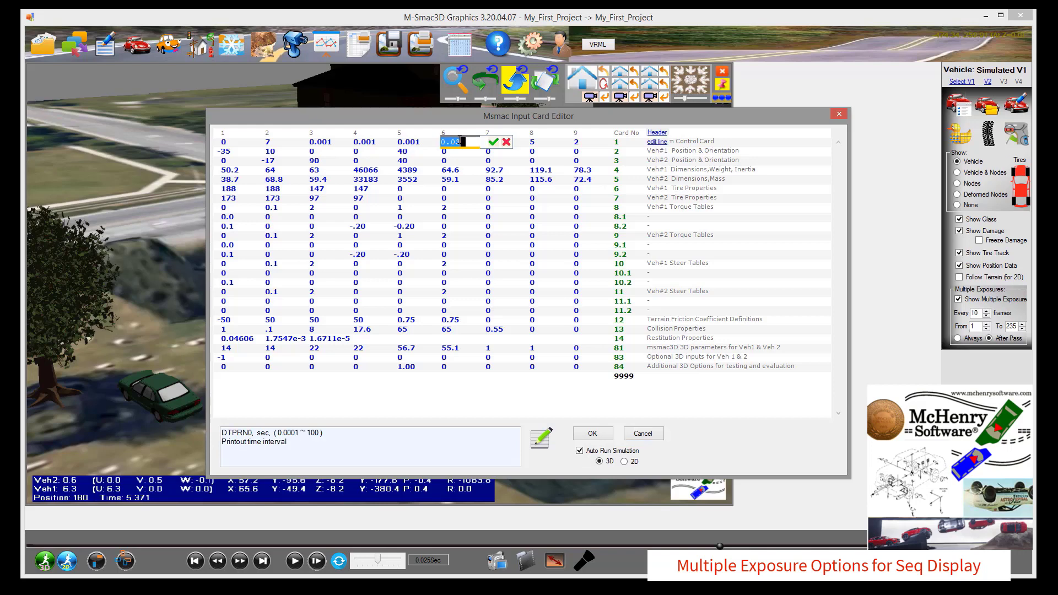
{"action": "left_click_drag", "start_coordinate": [423, 134], "coordinate": [438, 124]}
{"action": "type", "text": "0"}
{"action": "key", "text": "Return"}
{"action": "key", "text": "Return"}
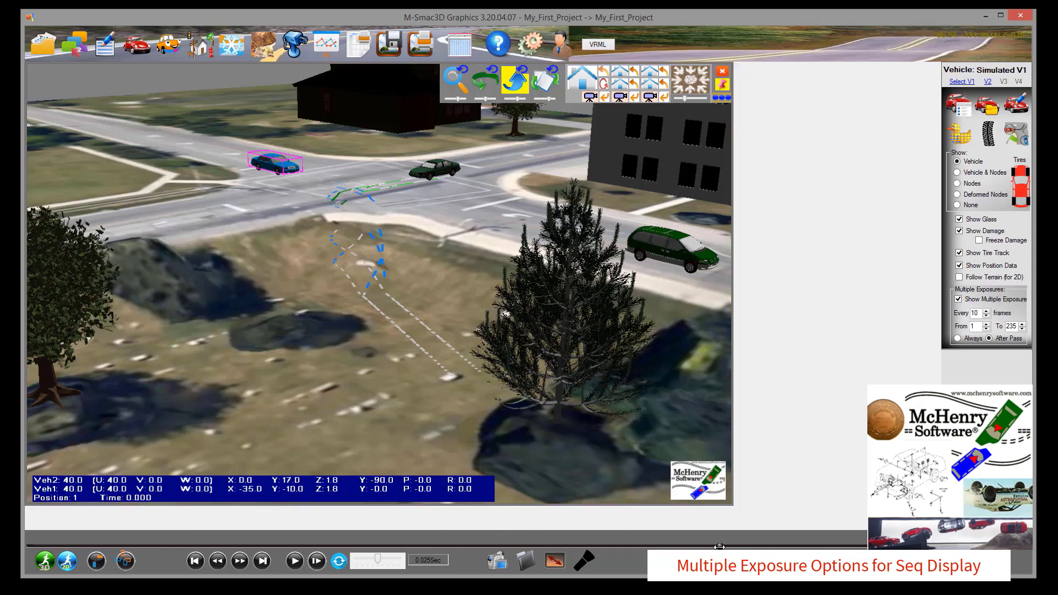
{"action": "mouse_move", "coordinate": [479, 546]}
{"action": "left_mouse_down"}
{"action": "mouse_move", "coordinate": [8, 564]}
{"action": "mouse_move", "coordinate": [795, 538]}
{"action": "left_mouse_up"}
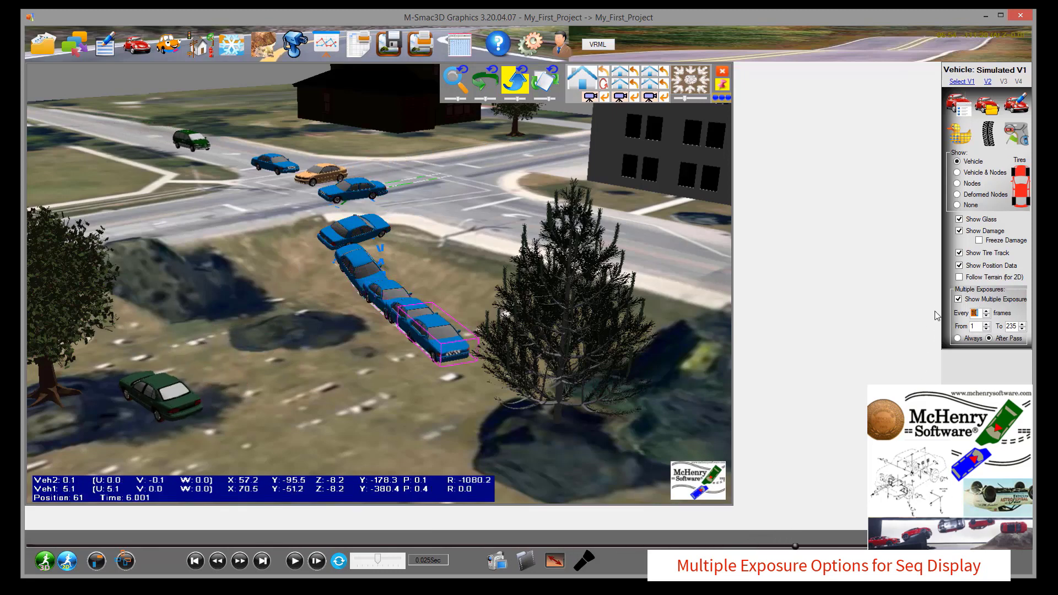
Set vehicle 1's multiple exposures to every 5 frames and show multiple exposures for vehicle 2.
{"action": "key", "text": "Return"}
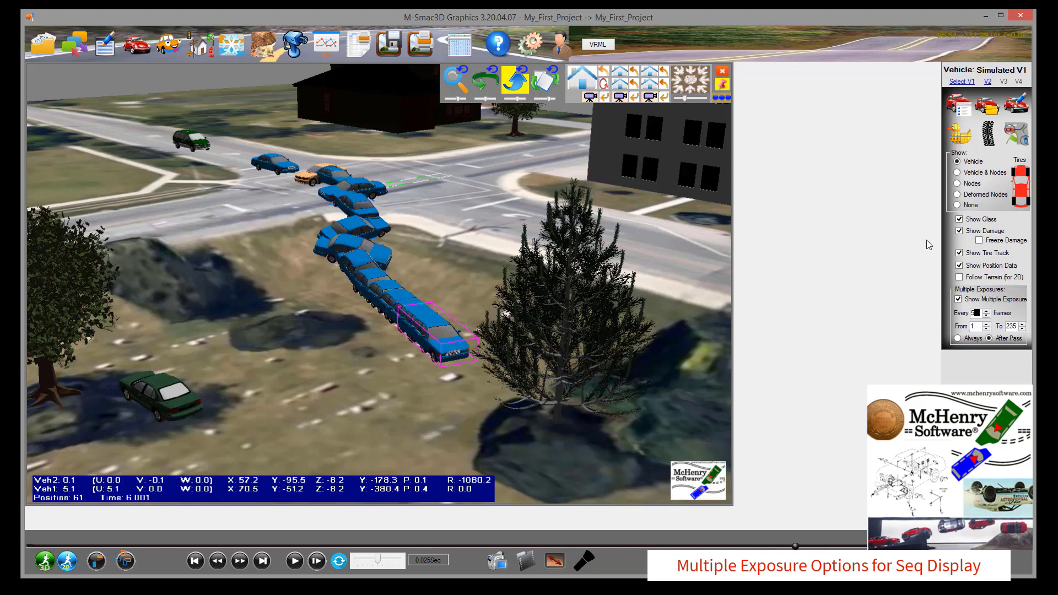
{"action": "left_click", "coordinate": [987, 82]}
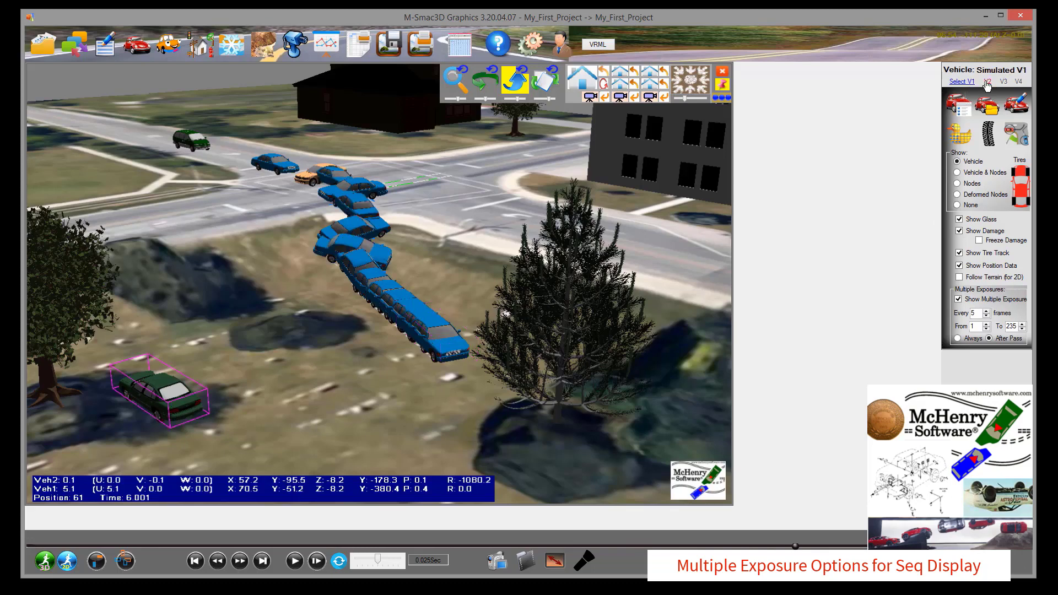
{"action": "left_click", "coordinate": [959, 299]}
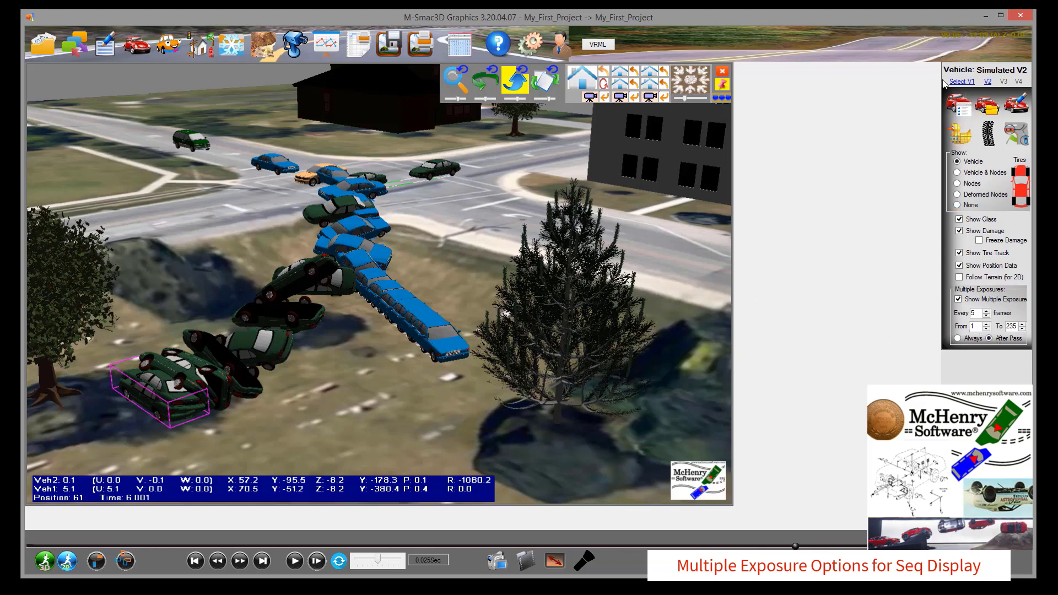
Select vehicle 1 and play back the multiple-exposure sequence of both vehicles, pausing at about 1.2 seconds.
{"action": "left_click", "coordinate": [960, 81]}
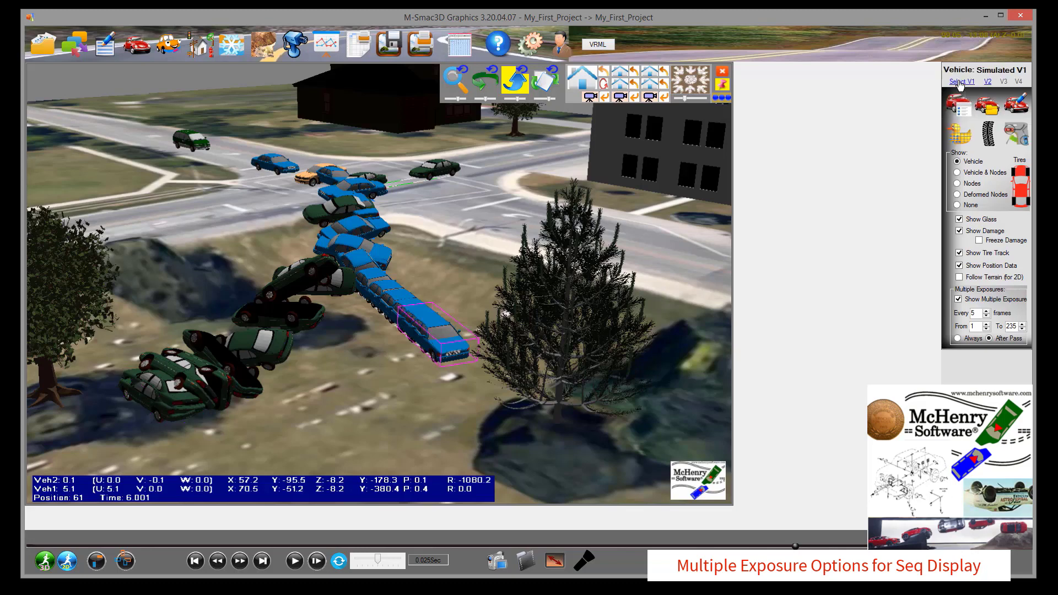
{"action": "left_click", "coordinate": [295, 561]}
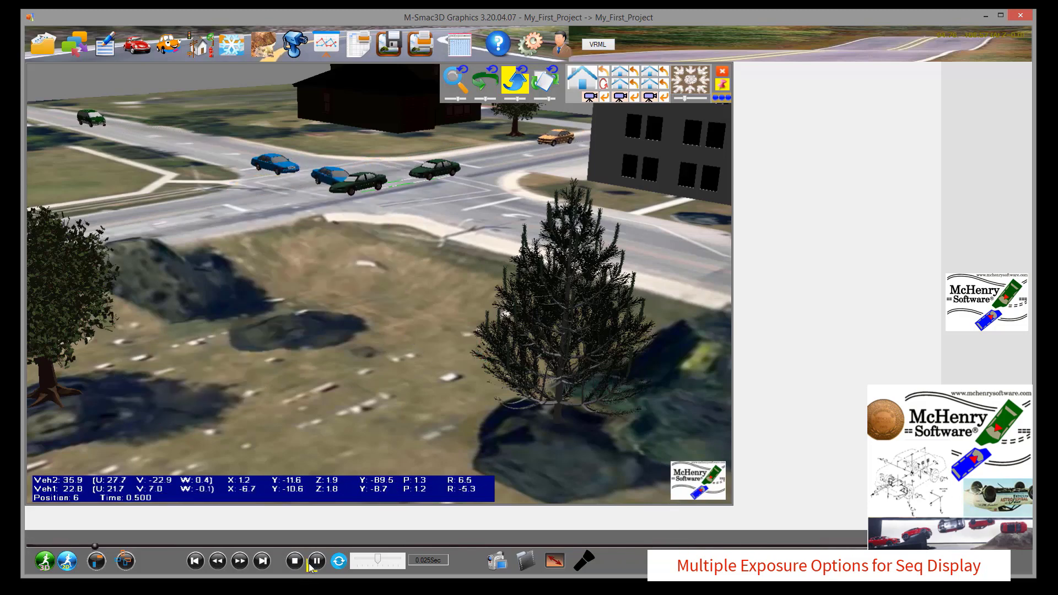
{"action": "left_click", "coordinate": [316, 561]}
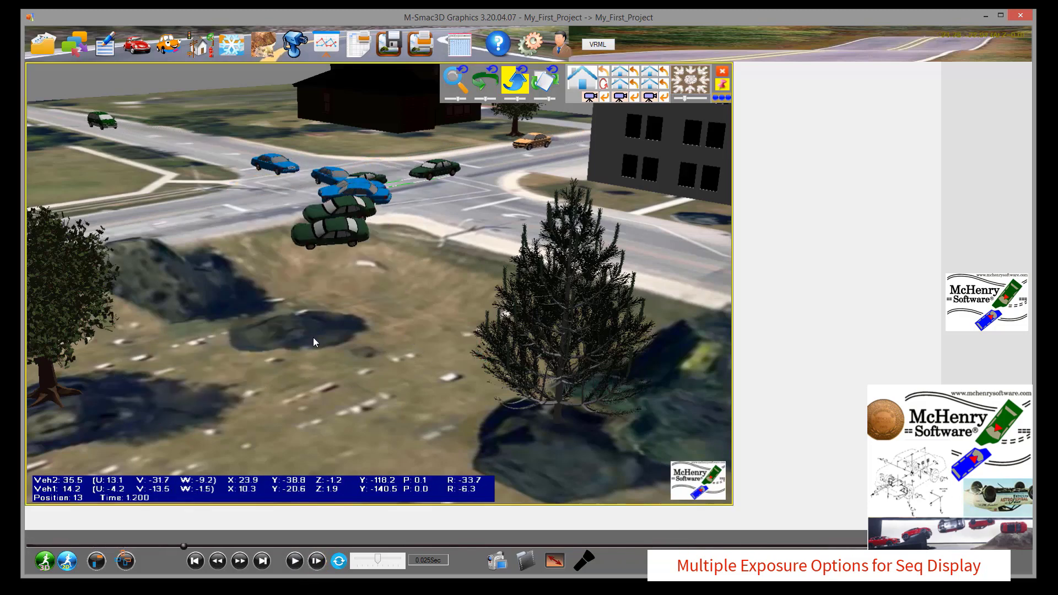
Set the program control card's printout time interval to .03 sec and rerun the simulation.
{"action": "left_click", "coordinate": [106, 47]}
{"action": "left_click", "coordinate": [461, 146]}
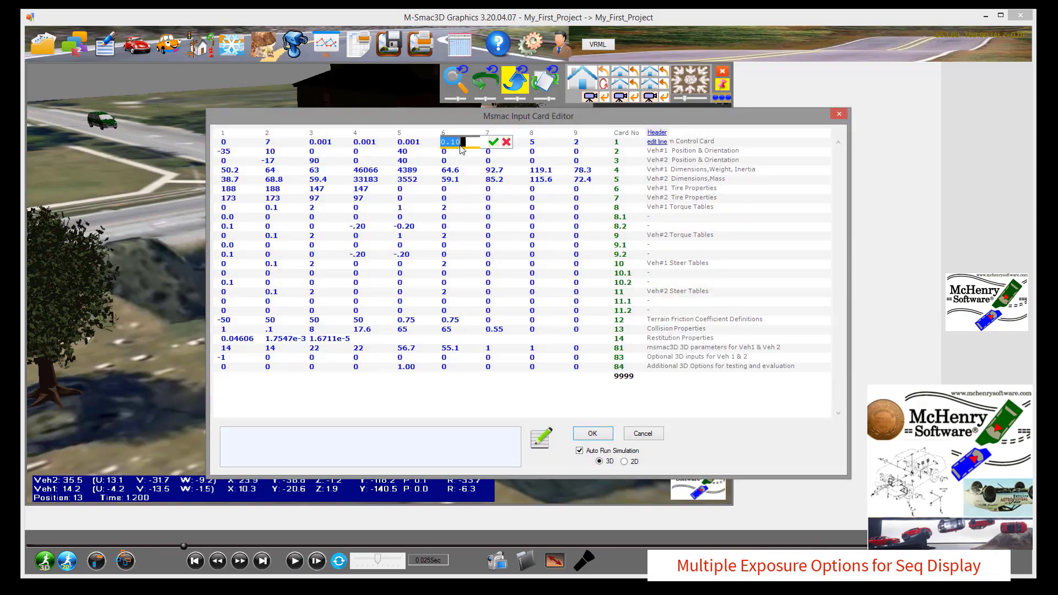
{"action": "type", "text": ".03"}
{"action": "key", "text": "Return"}
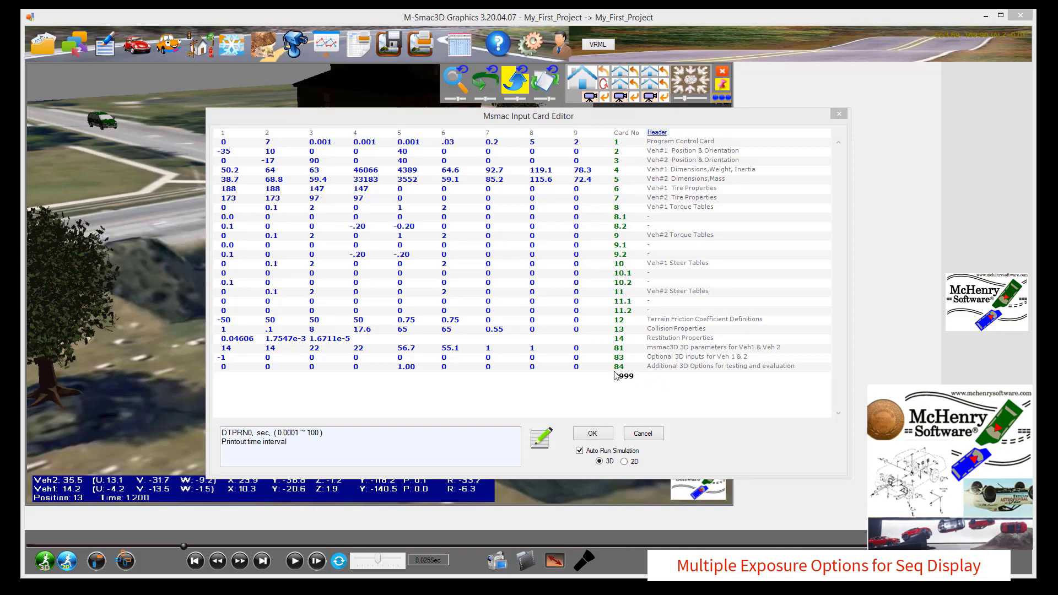
{"action": "left_click", "coordinate": [593, 434]}
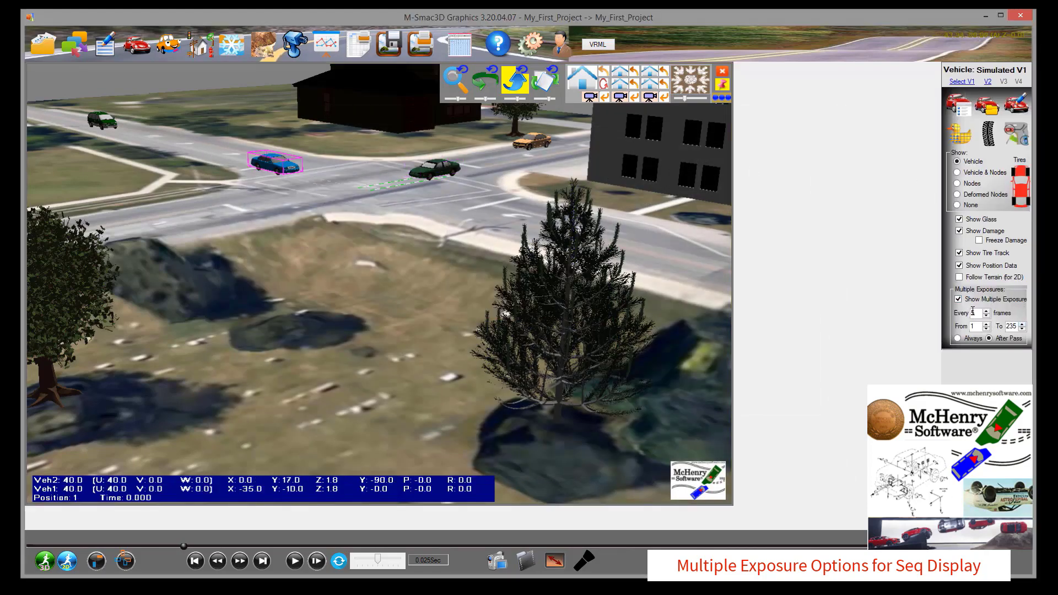
Set the multiple exposures of vehicles 1 and 2 to every 16 frames and play back the simulation to about 6 seconds.
{"action": "double_click", "coordinate": [975, 312]}
{"action": "left_click", "coordinate": [988, 81]}
{"action": "double_click", "coordinate": [979, 313]}
{"action": "left_click", "coordinate": [243, 376]}
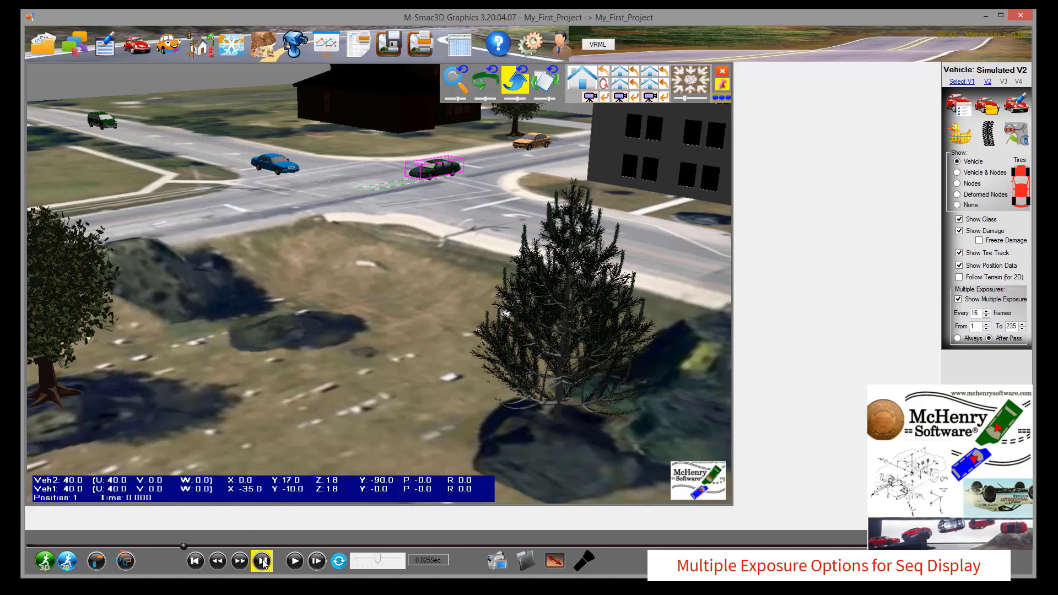
{"action": "left_click", "coordinate": [292, 561]}
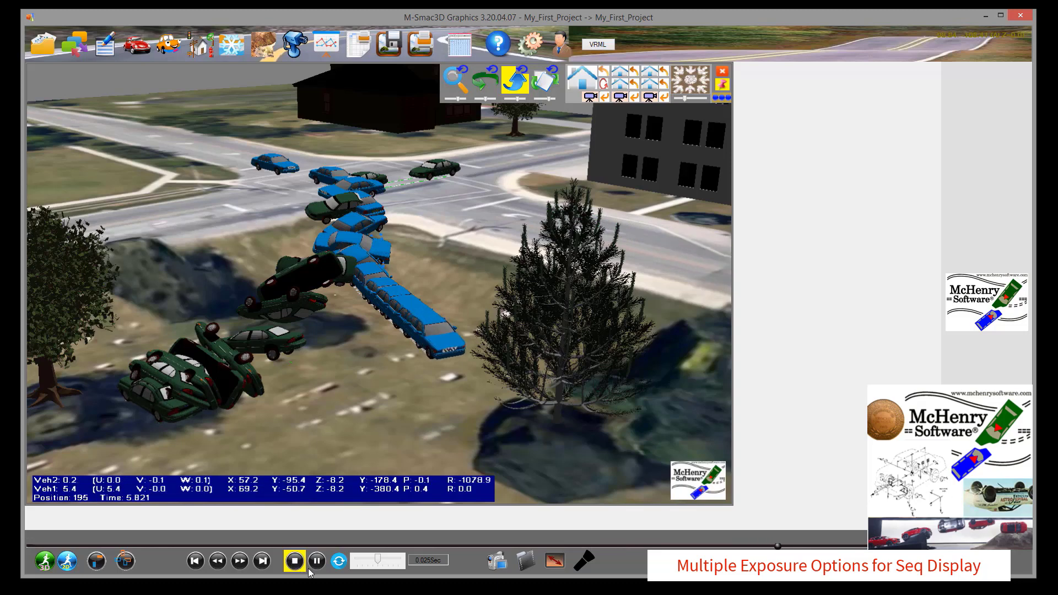
{"action": "left_click", "coordinate": [289, 557]}
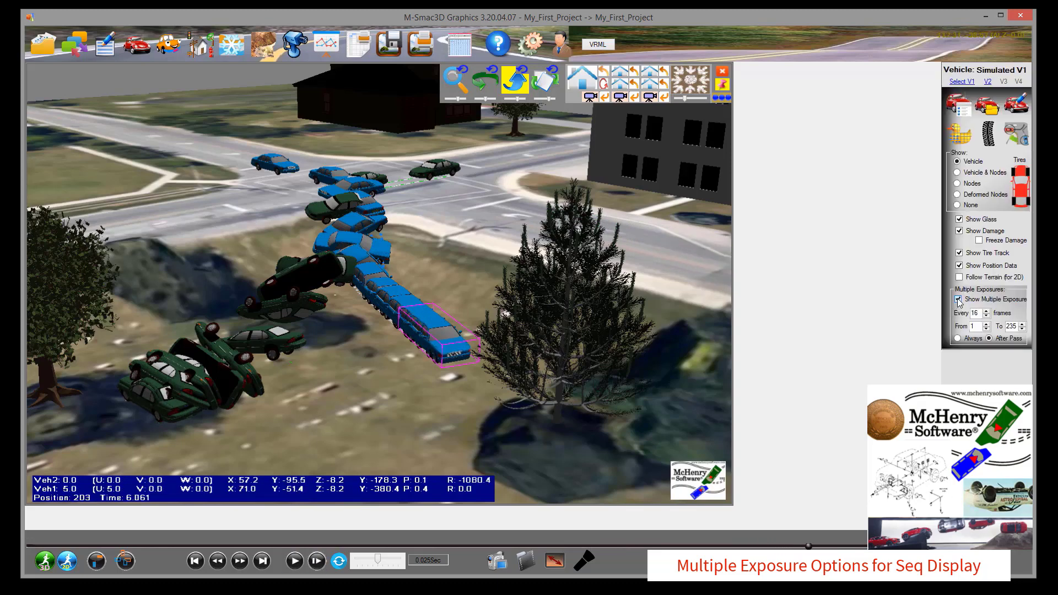
Turn off the multiple exposures for vehicle 1 and vehicle 2.
{"action": "left_click", "coordinate": [959, 300]}
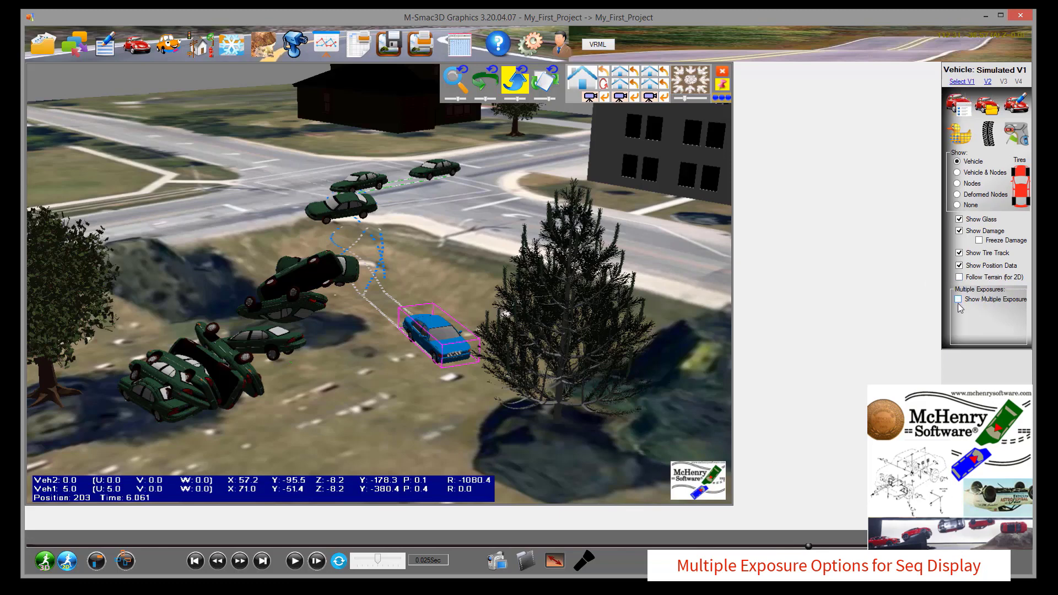
{"action": "left_click", "coordinate": [987, 82]}
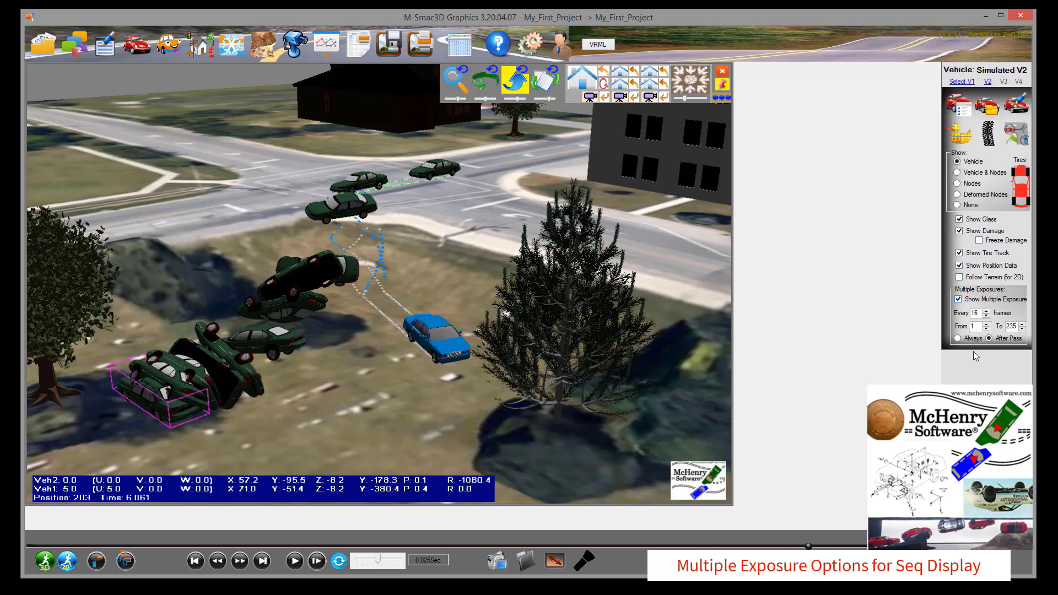
{"action": "left_click", "coordinate": [959, 300]}
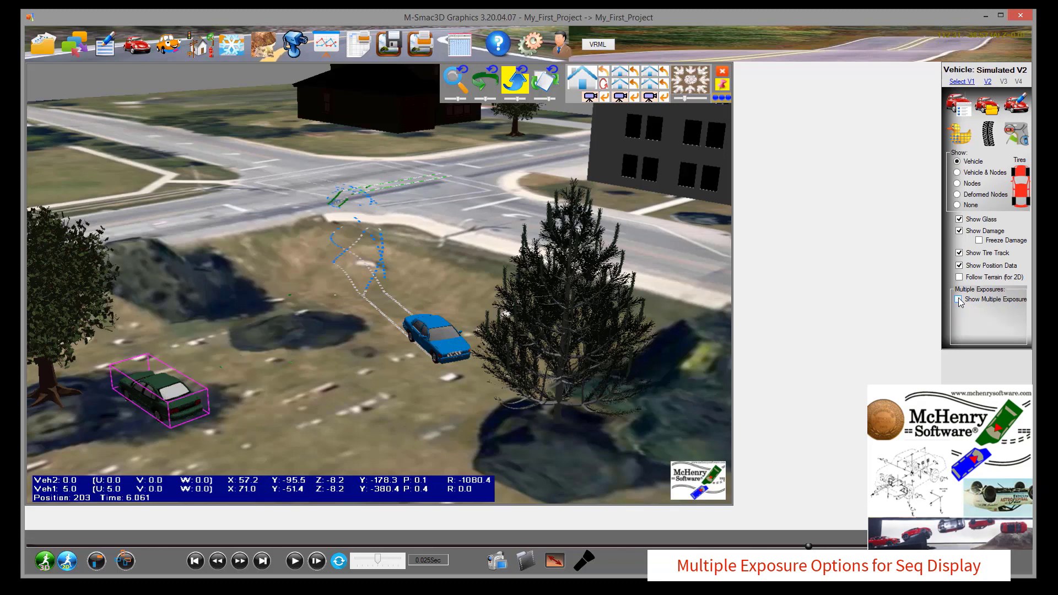
{"action": "left_click", "coordinate": [959, 300]}
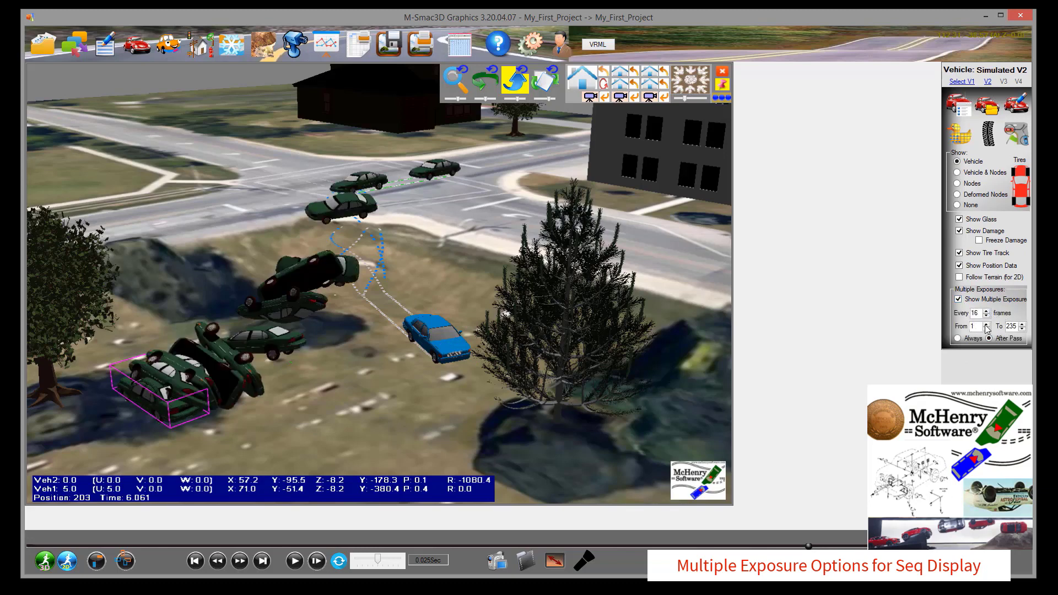
{"action": "left_click", "coordinate": [959, 299]}
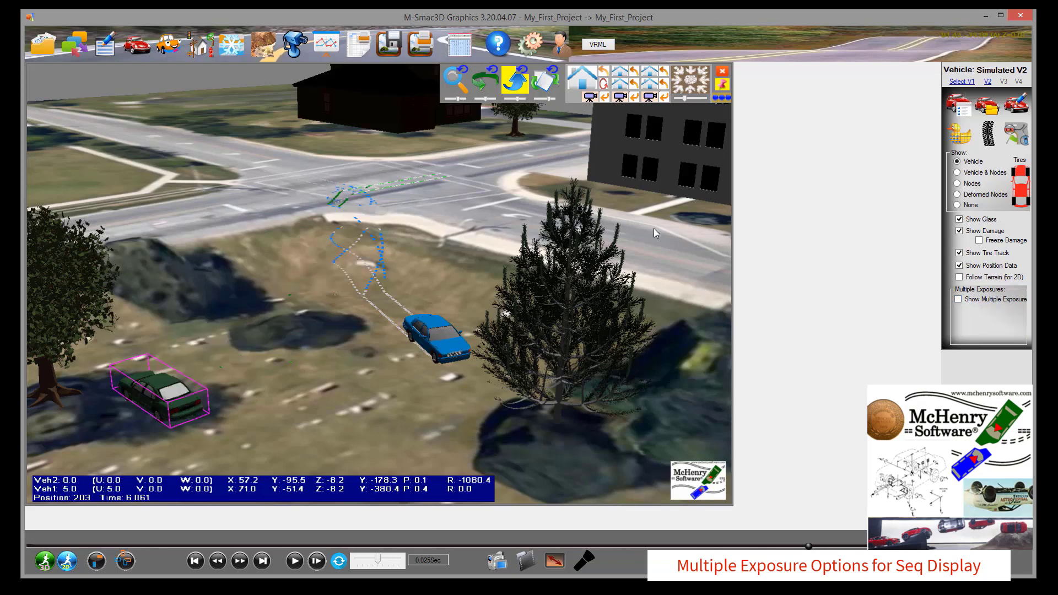
Add the iteration target positions of impact and rest for both vehicles and show the intersection from overhead.
{"action": "left_click", "coordinate": [213, 232]}
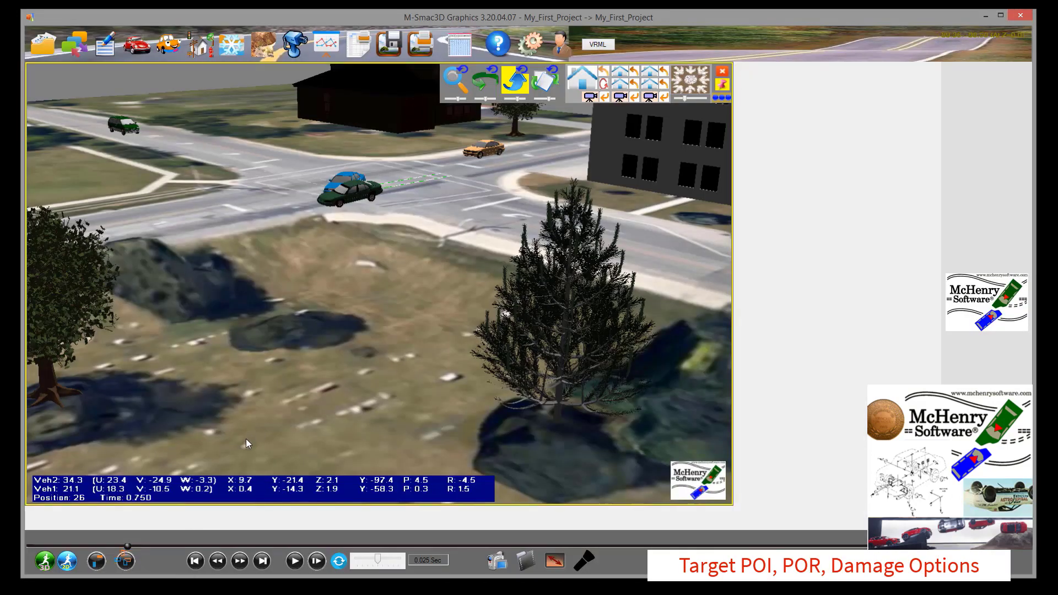
{"action": "left_click", "coordinate": [125, 561]}
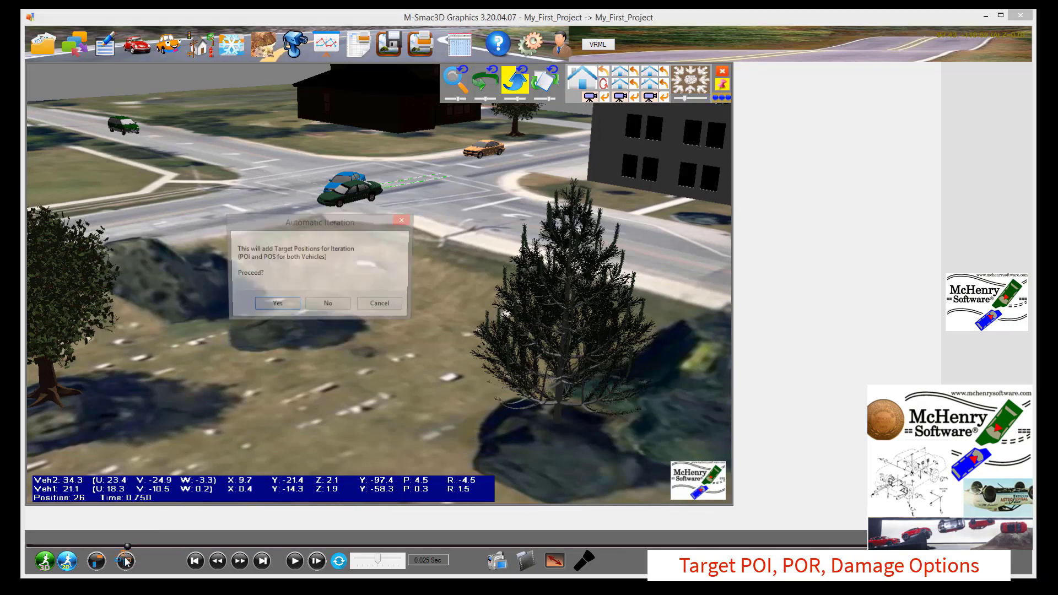
{"action": "left_click", "coordinate": [268, 305]}
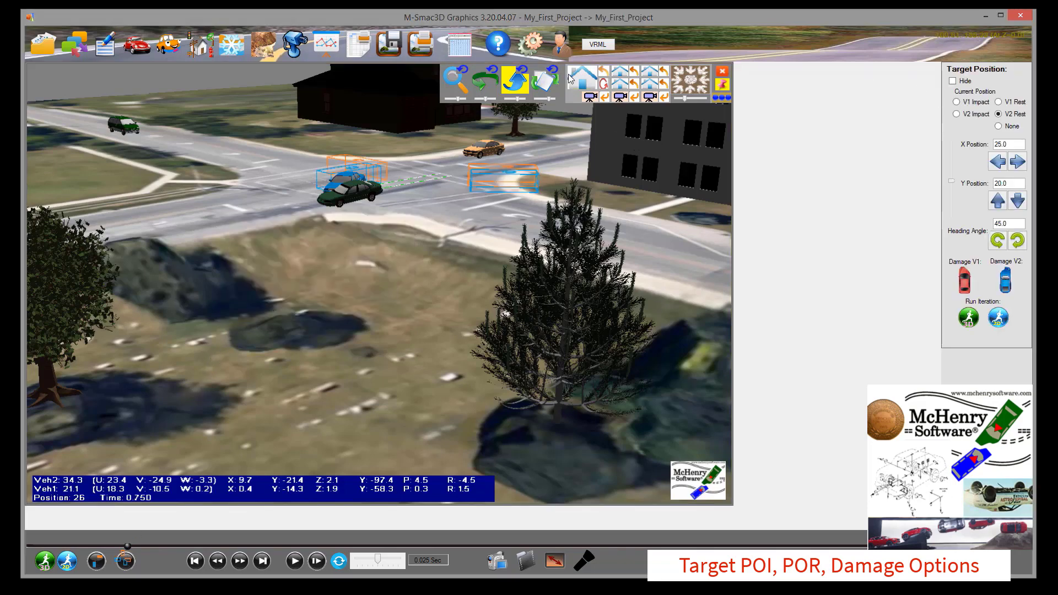
{"action": "left_click", "coordinate": [690, 79]}
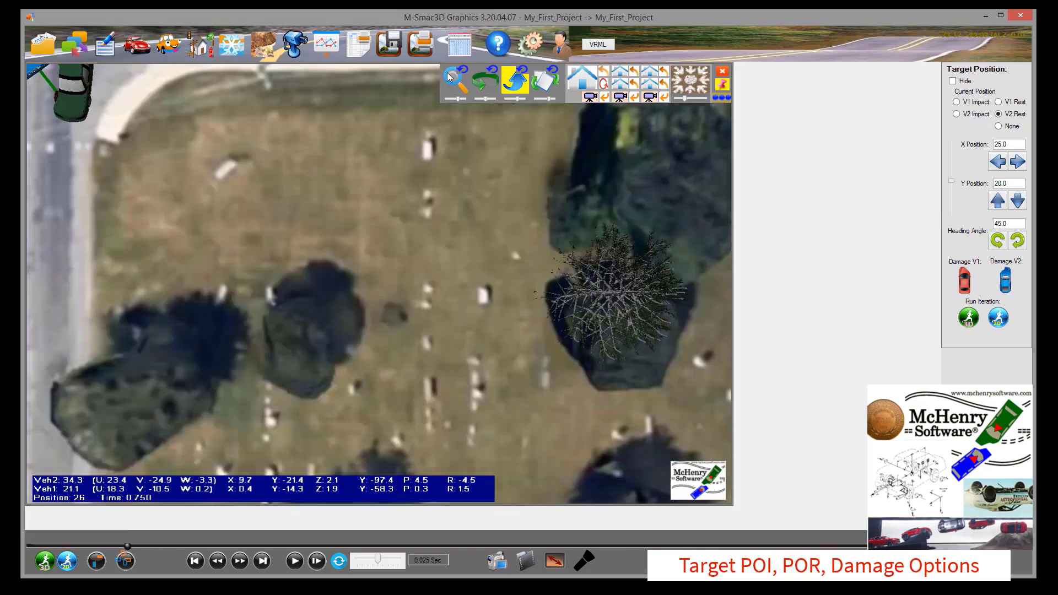
{"action": "scroll", "coordinate": [355, 243], "scroll_direction": "down", "scroll_amount": 5}
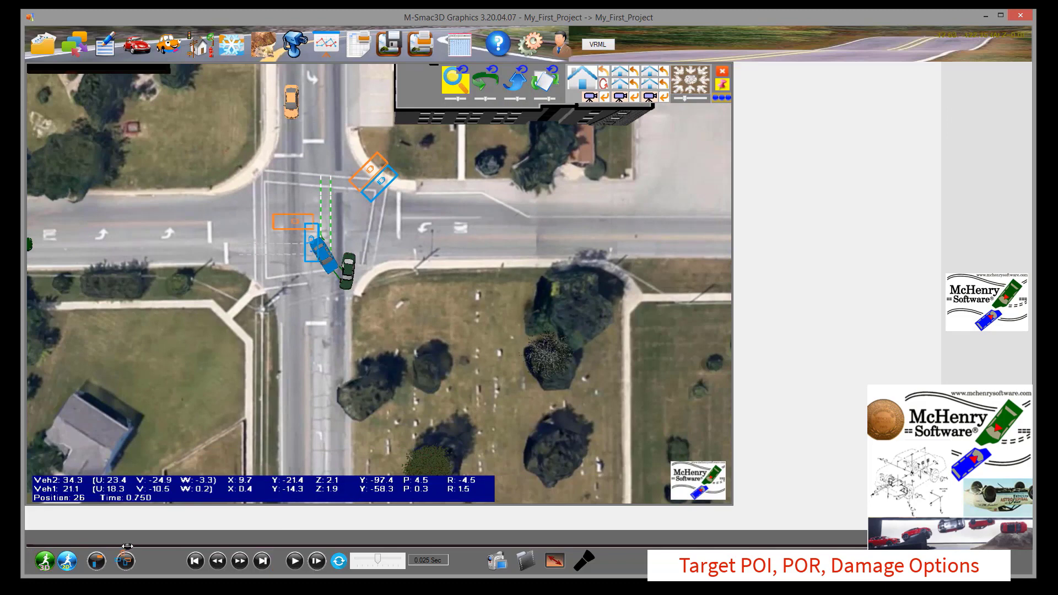
Move the simulation to 0.360 s and set the V1 impact target's X position to -12.0.
{"action": "left_click_drag", "start_coordinate": [127, 546], "coordinate": [30, 547]}
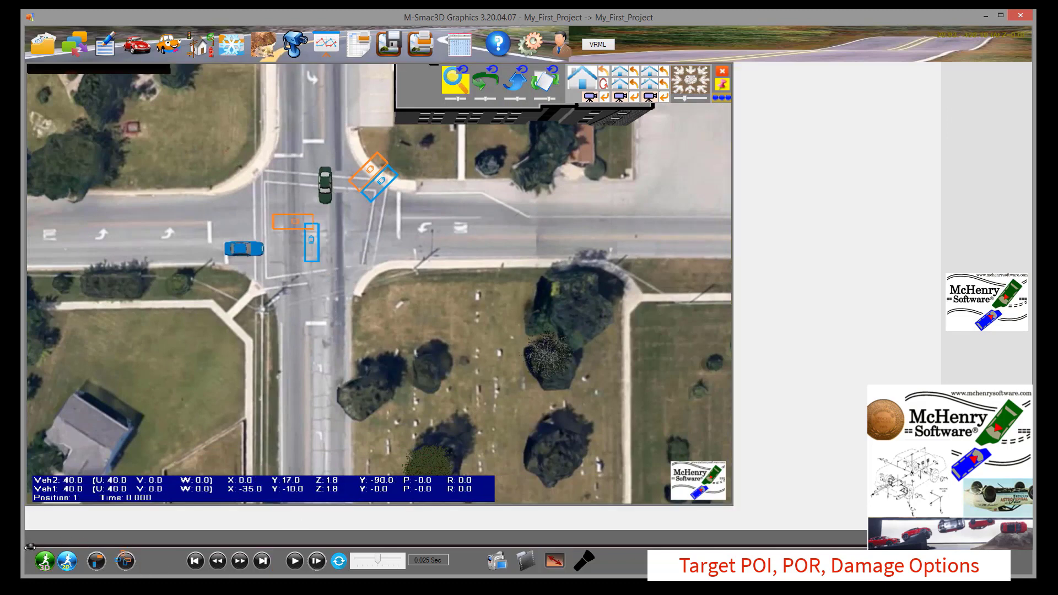
{"action": "left_click_drag", "start_coordinate": [30, 546], "coordinate": [77, 546]}
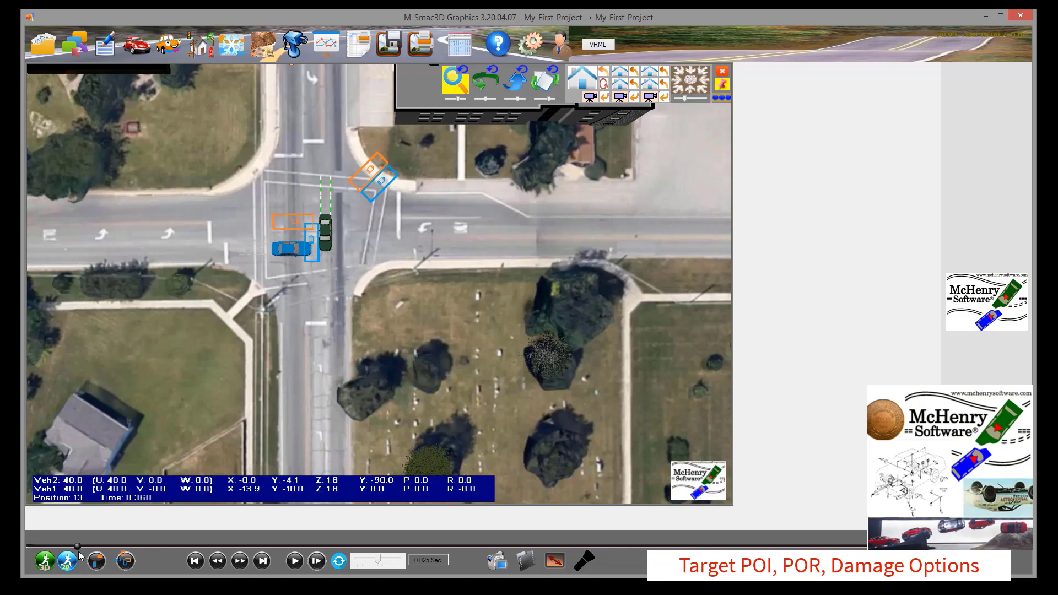
{"action": "left_click", "coordinate": [124, 564]}
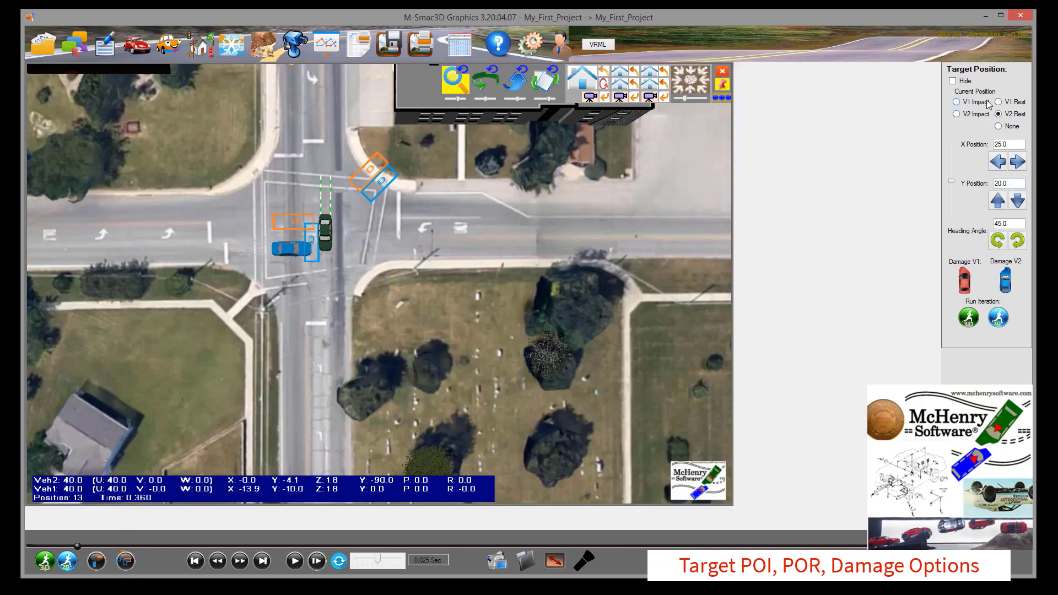
{"action": "left_click", "coordinate": [986, 102]}
{"action": "left_click", "coordinate": [998, 162]}
{"action": "left_click", "coordinate": [998, 162]}
{"action": "left_click", "coordinate": [998, 162]}
{"action": "left_click", "coordinate": [1017, 164]}
{"action": "left_click", "coordinate": [1018, 163]}
{"action": "left_click", "coordinate": [1017, 163]}
{"action": "left_click", "coordinate": [1018, 164]}
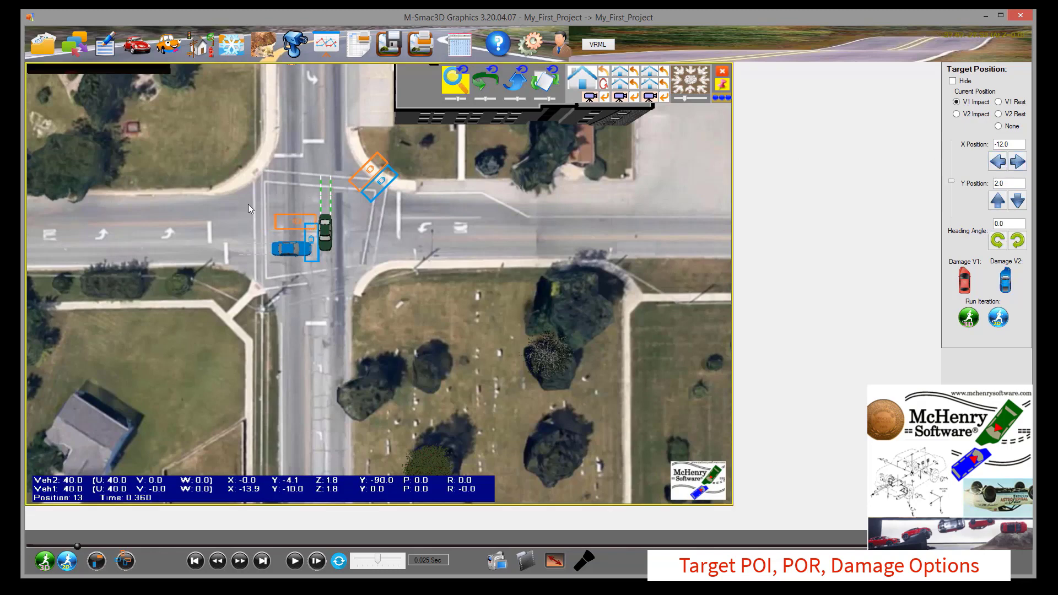
Shift the V1 impact target in Y and X until it lies over the simulated vehicle 1.
{"action": "left_click", "coordinate": [326, 232]}
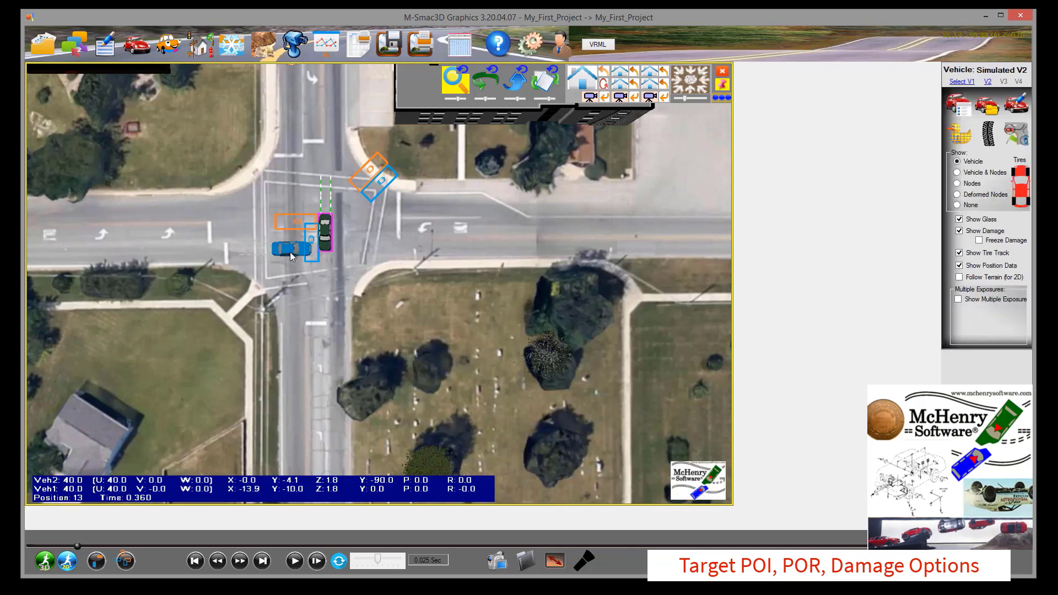
{"action": "left_click", "coordinate": [285, 249]}
{"action": "left_click", "coordinate": [125, 561]}
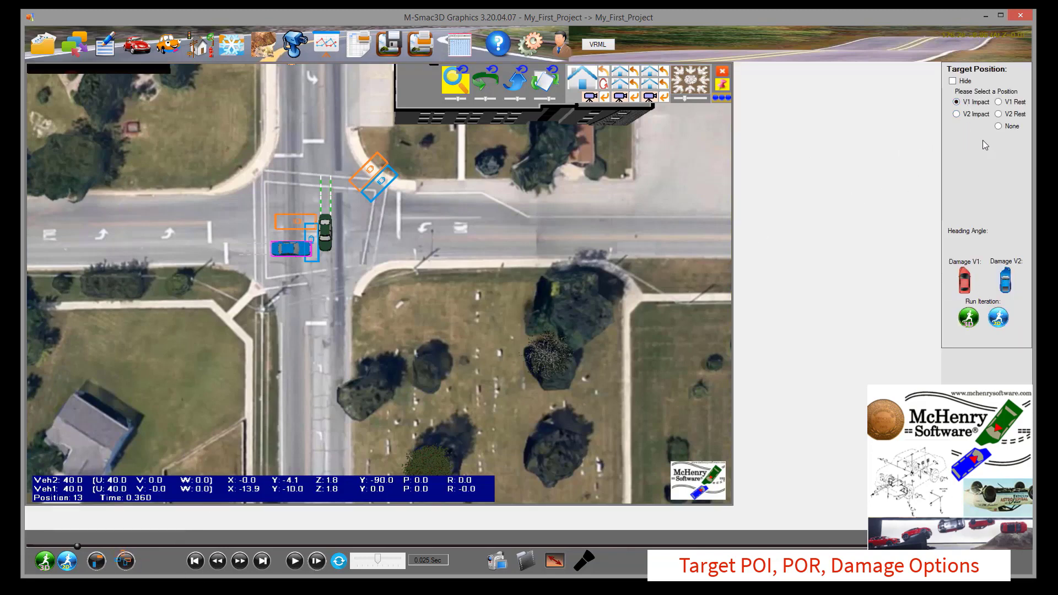
{"action": "left_click", "coordinate": [957, 114]}
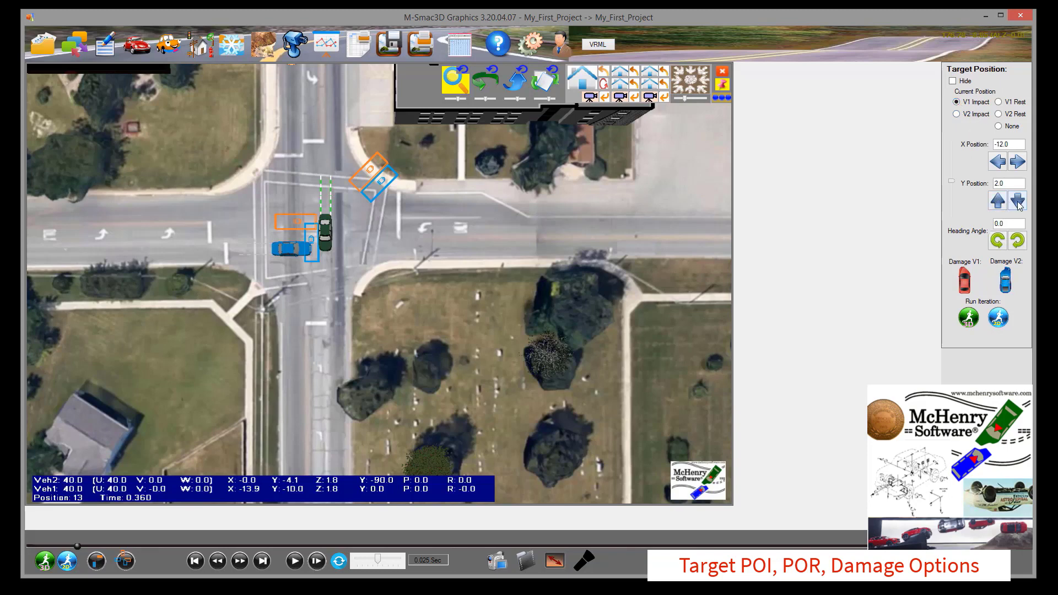
{"action": "left_click", "coordinate": [1017, 201]}
{"action": "left_click", "coordinate": [1017, 201]}
{"action": "left_click", "coordinate": [1017, 201]}
{"action": "left_click", "coordinate": [1018, 201]}
{"action": "left_click", "coordinate": [1018, 202]}
{"action": "left_click", "coordinate": [1018, 202]}
{"action": "left_click", "coordinate": [999, 162]}
Set the V2 impact target to X 0.0, Y -1.0 with a heading angle of -90.0.
{"action": "left_click", "coordinate": [1009, 223]}
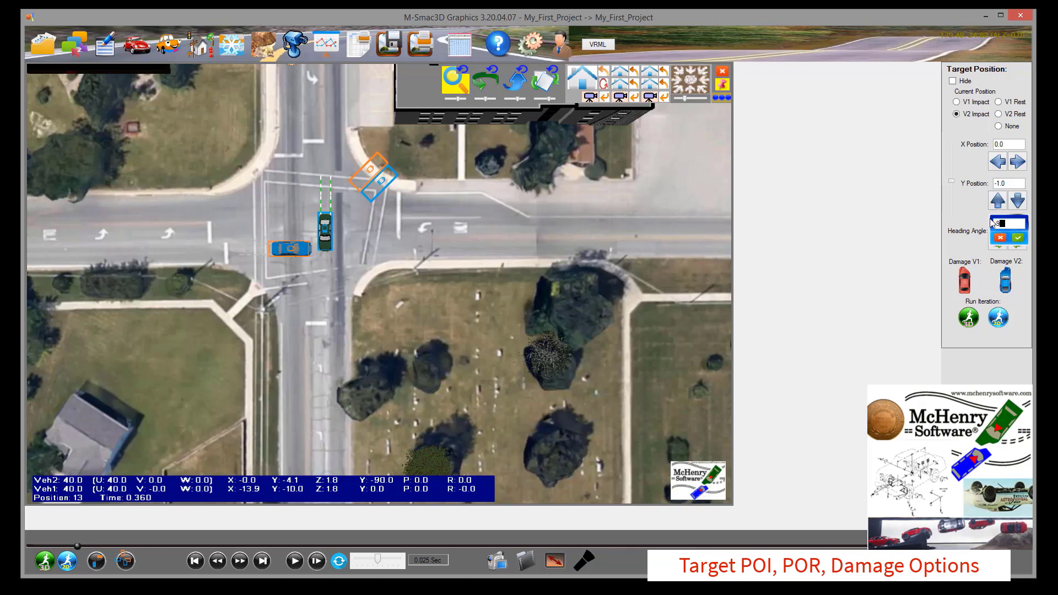
{"action": "left_click", "coordinate": [1020, 238]}
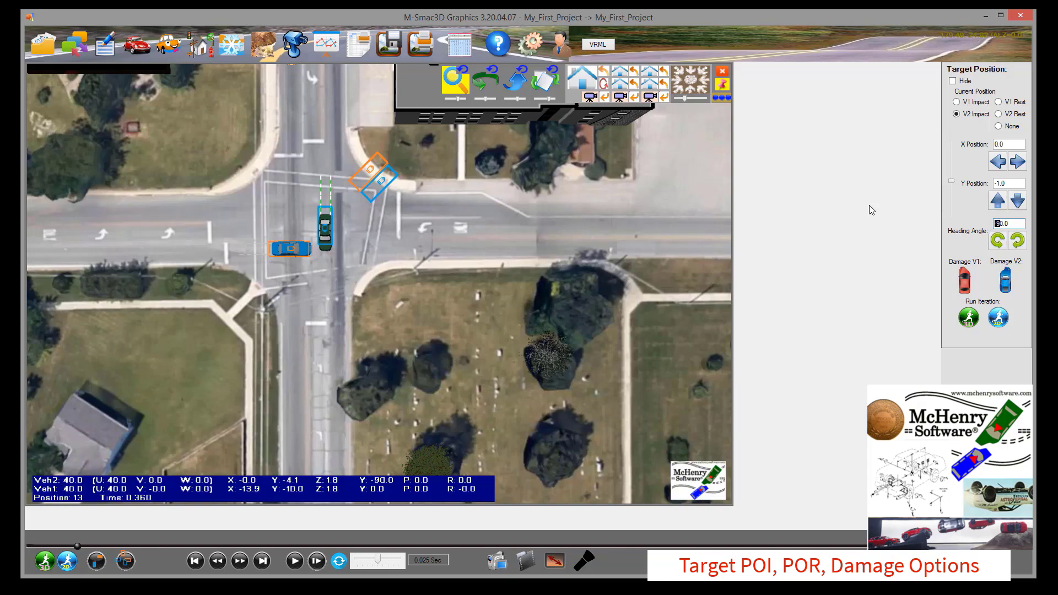
{"action": "scroll", "coordinate": [333, 236], "scroll_direction": "up", "scroll_amount": 3}
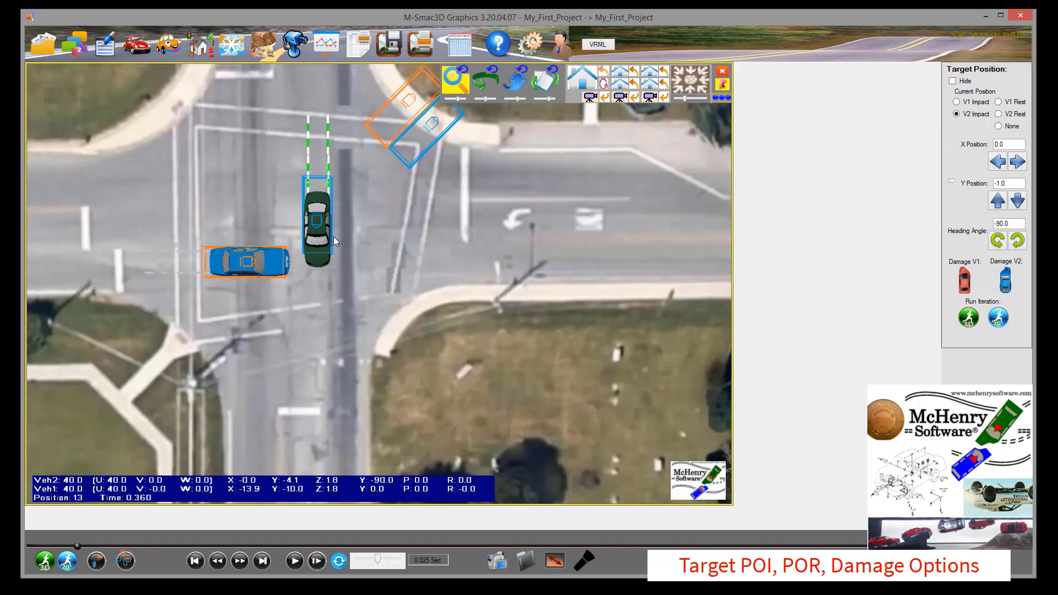
{"action": "scroll", "coordinate": [329, 237], "scroll_direction": "down", "scroll_amount": 2}
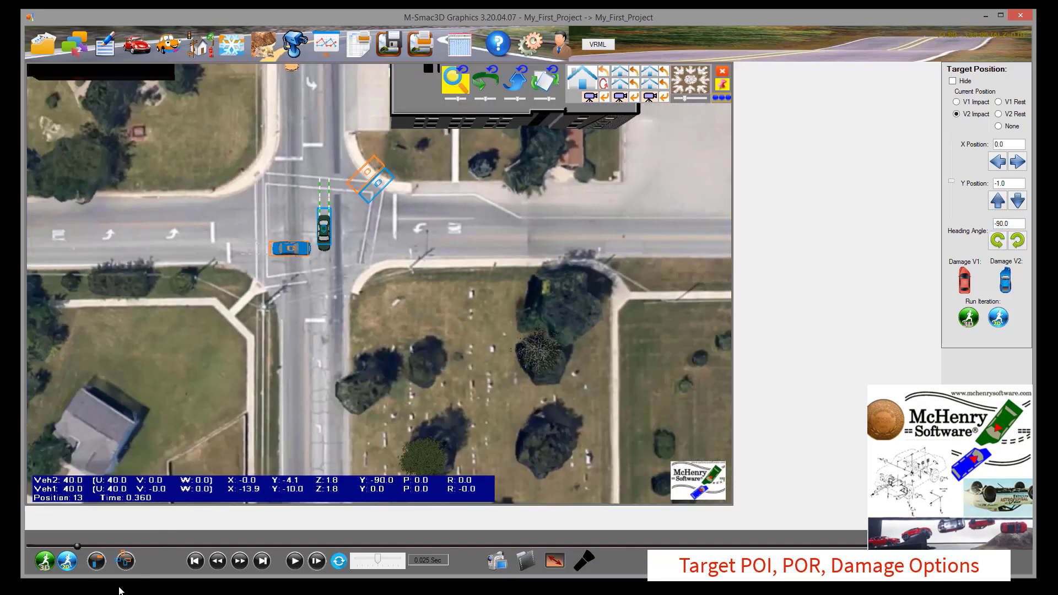
Go to the end of the simulation and set the V1 rest target to X 75.0, Y -40.0 with heading angle 21.0.
{"action": "left_click", "coordinate": [262, 561]}
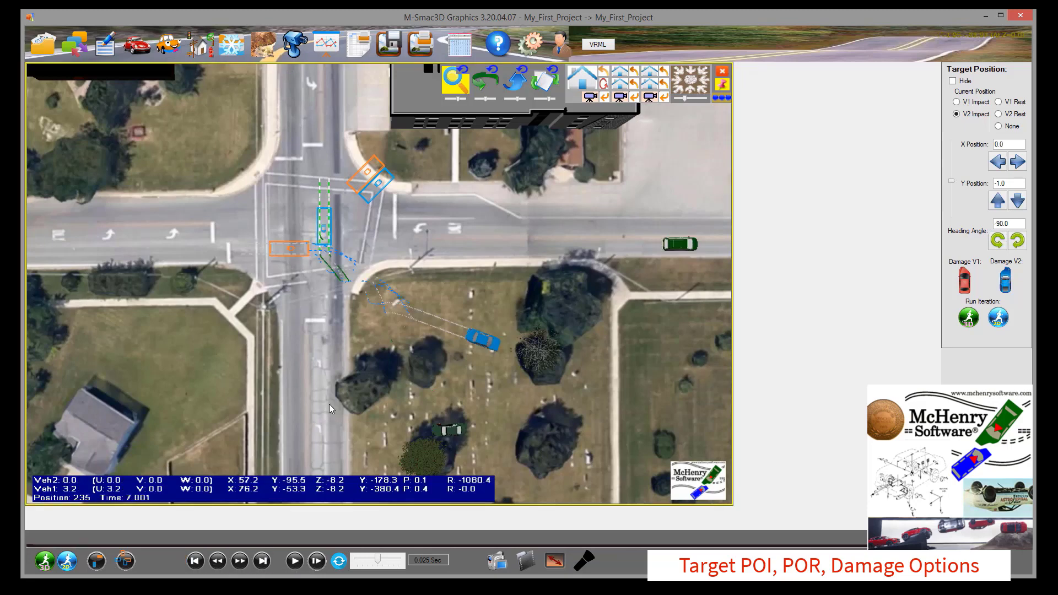
{"action": "left_click", "coordinate": [999, 102]}
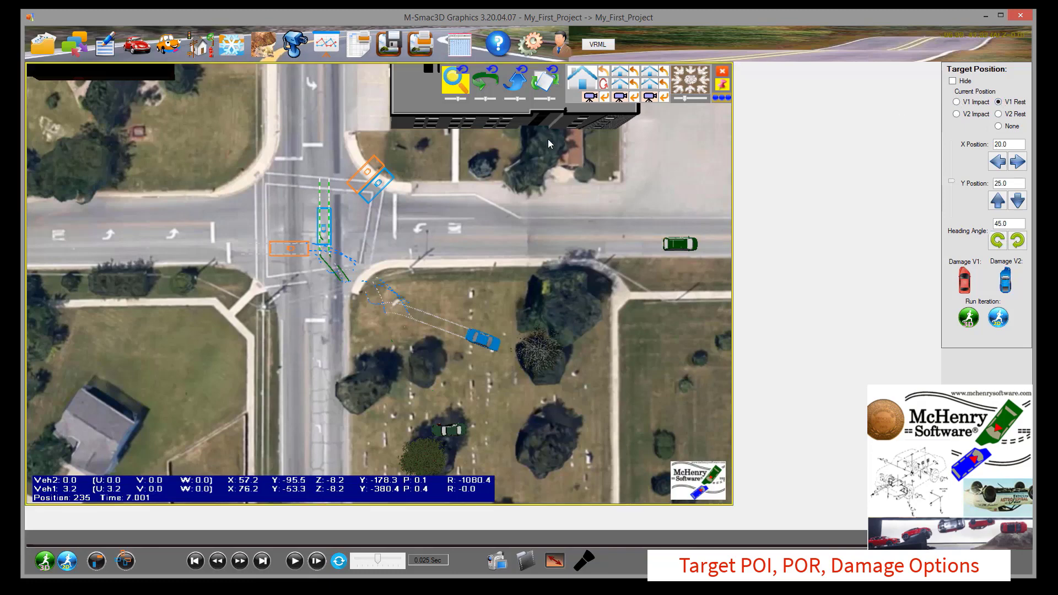
{"action": "left_click", "coordinate": [1014, 201]}
{"action": "left_click_drag", "start_coordinate": [1010, 183], "coordinate": [965, 184]}
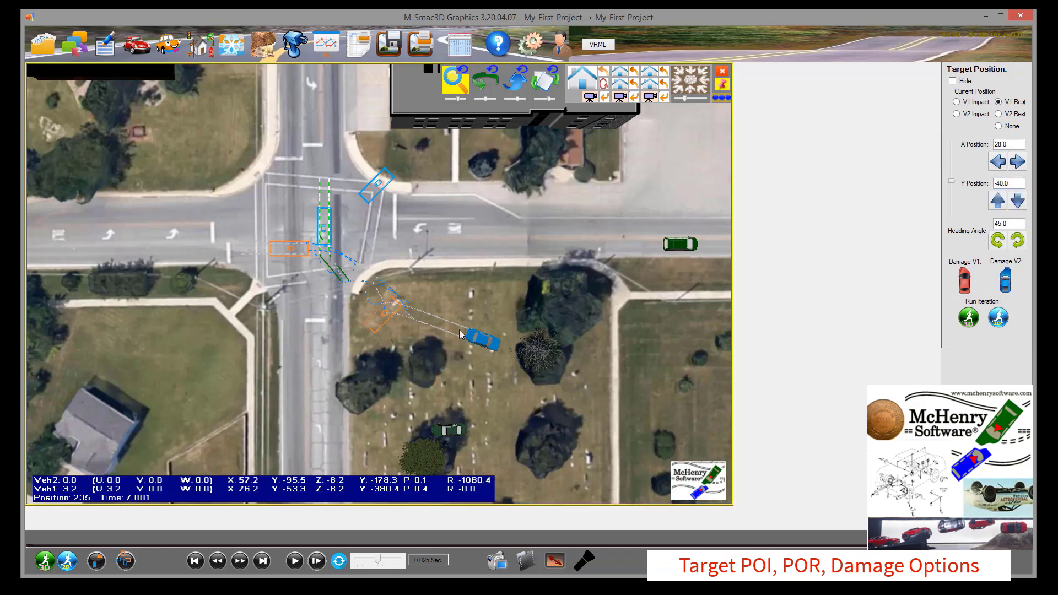
{"action": "left_click", "coordinate": [1018, 162]}
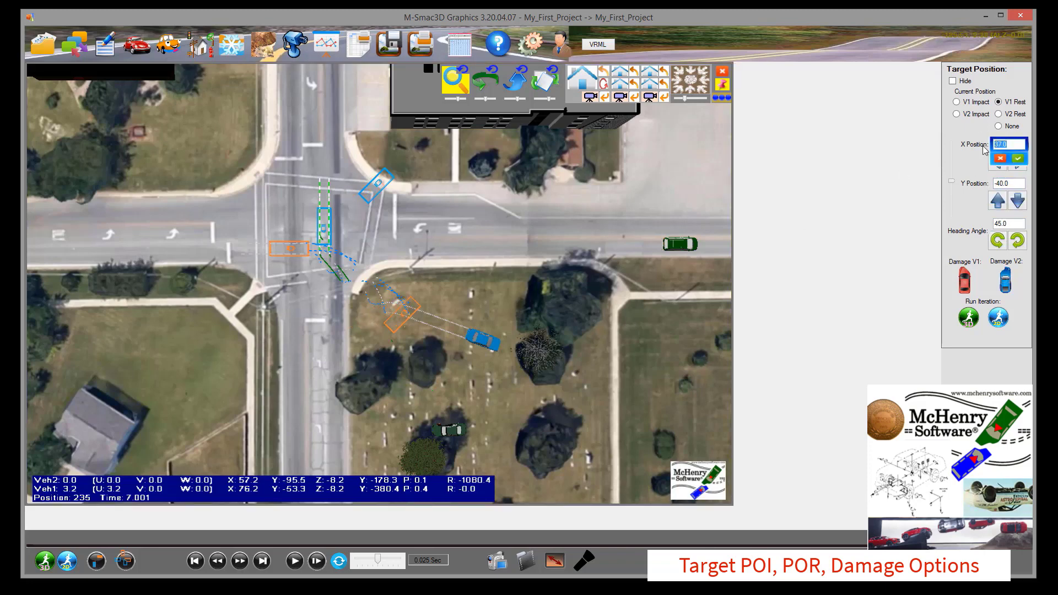
{"action": "left_click", "coordinate": [1017, 241]}
{"action": "left_click", "coordinate": [1018, 240]}
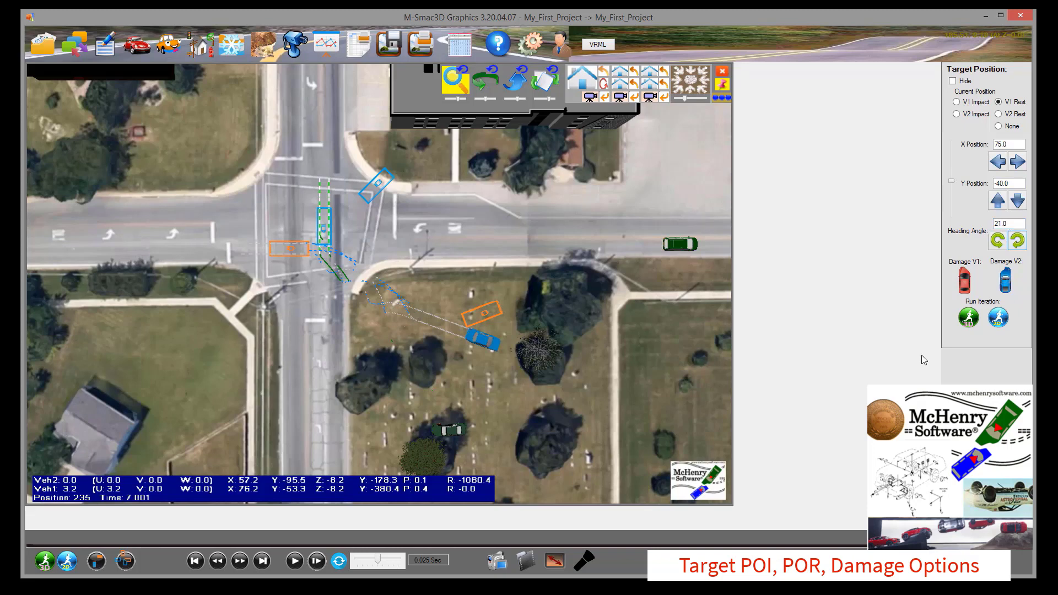
View vehicle 1's target damage settings for iteration and close them without changes.
{"action": "left_click", "coordinate": [962, 283]}
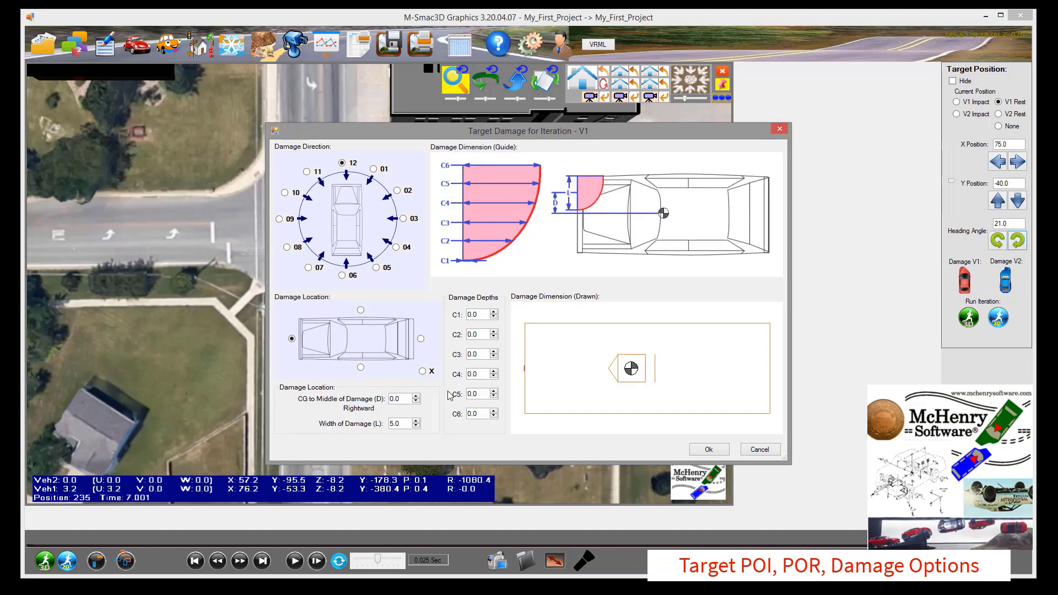
{"action": "left_click", "coordinate": [756, 450]}
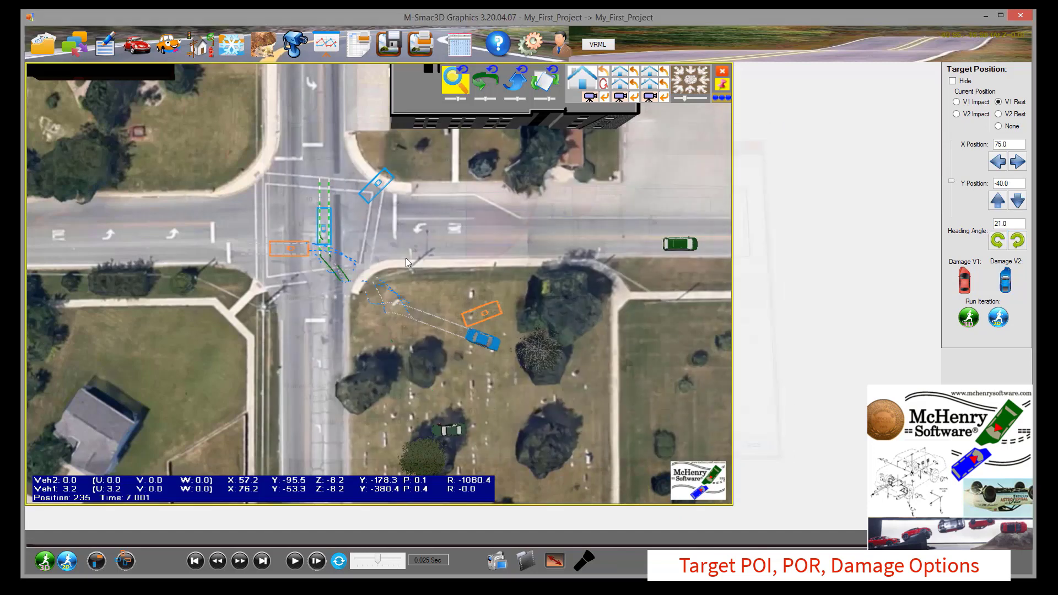
Open the recent project 2019watai and display its target positions with the impact and rest outlines in view.
{"action": "left_click", "coordinate": [33, 53]}
{"action": "left_click", "coordinate": [43, 77]}
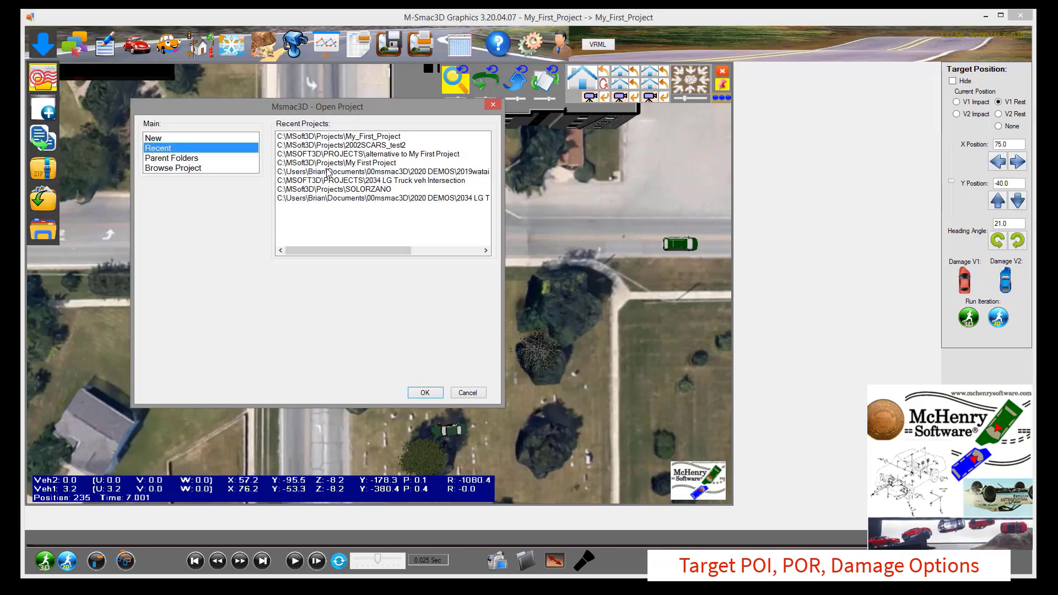
{"action": "left_click", "coordinate": [378, 171]}
{"action": "left_click", "coordinate": [428, 394]}
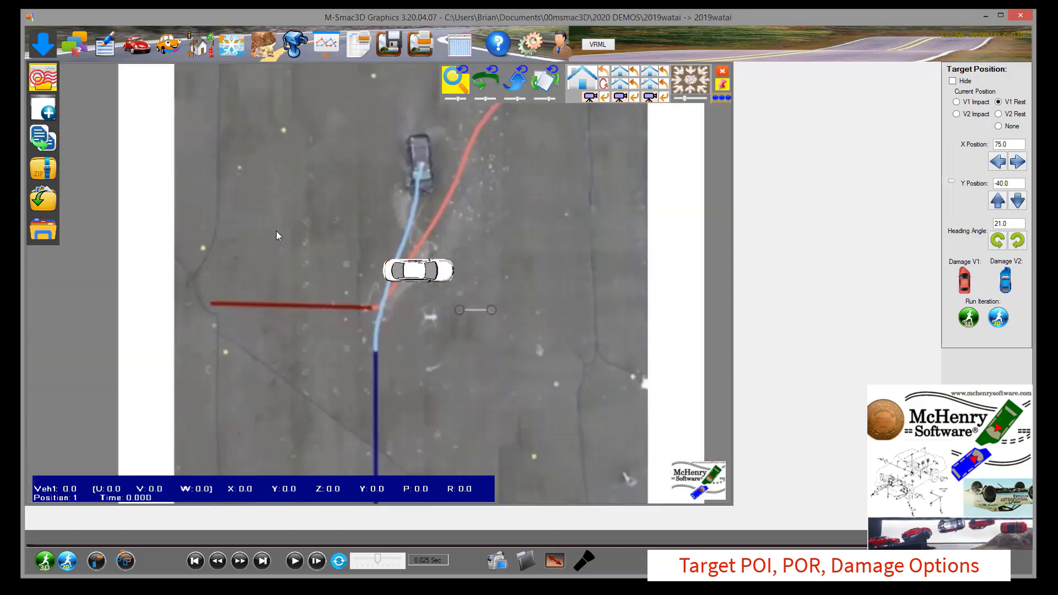
{"action": "left_click", "coordinate": [125, 561]}
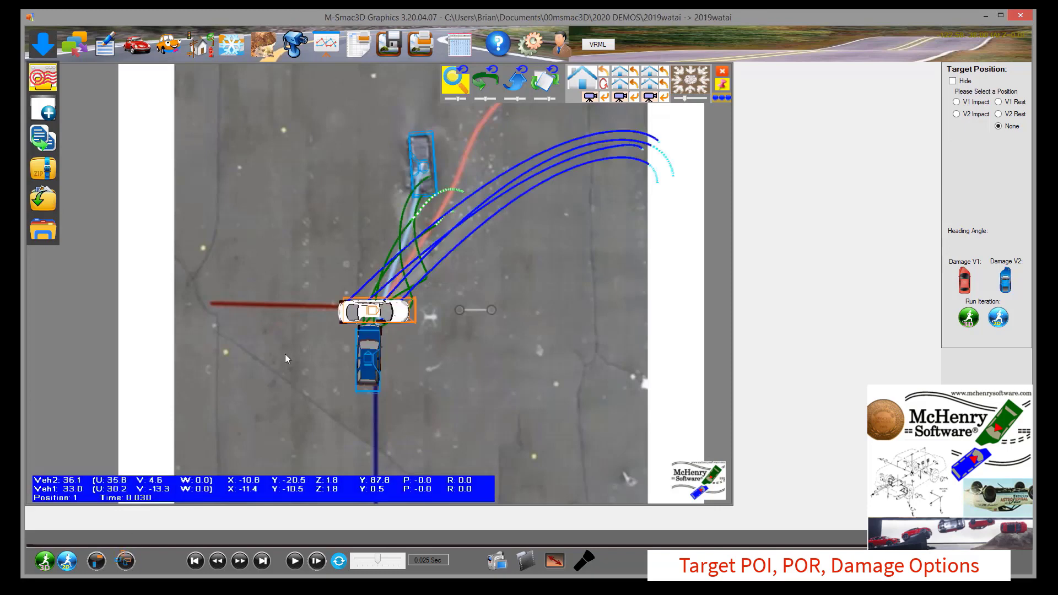
{"action": "scroll", "coordinate": [554, 247], "scroll_direction": "down", "scroll_amount": 3}
{"action": "middle_click_drag", "start_coordinate": [540, 259], "coordinate": [481, 287]}
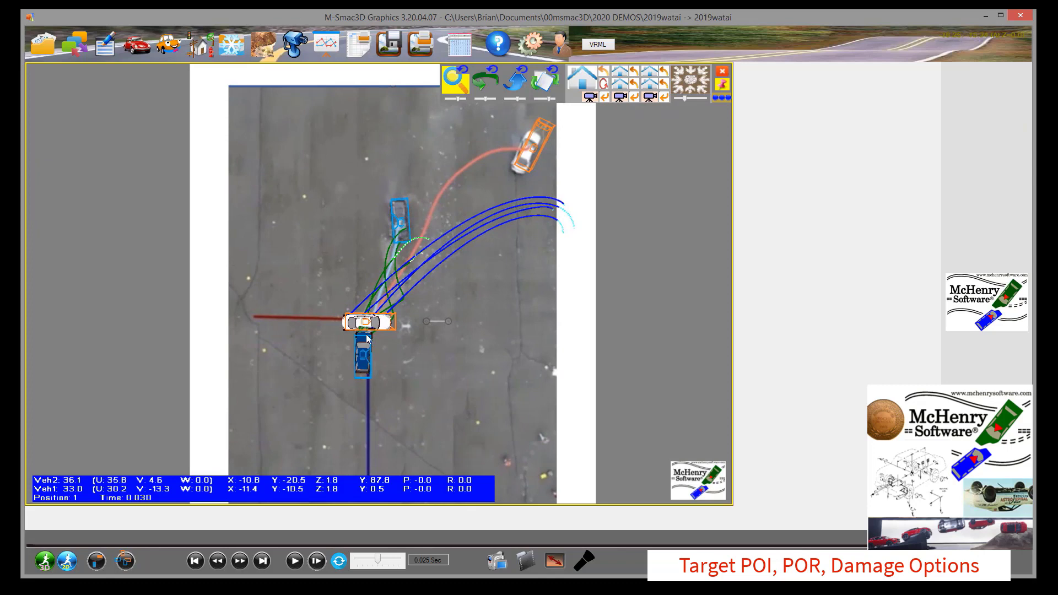
Set the width of damage (L) in vehicle 1's target damage settings to 70.0.
{"action": "left_click", "coordinate": [125, 562]}
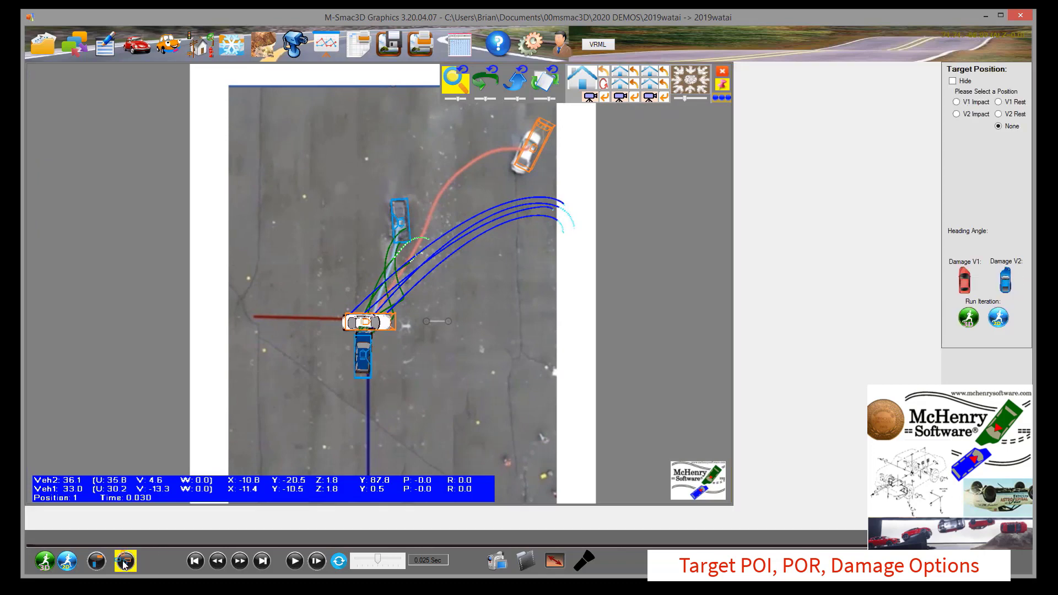
{"action": "left_click", "coordinate": [965, 281]}
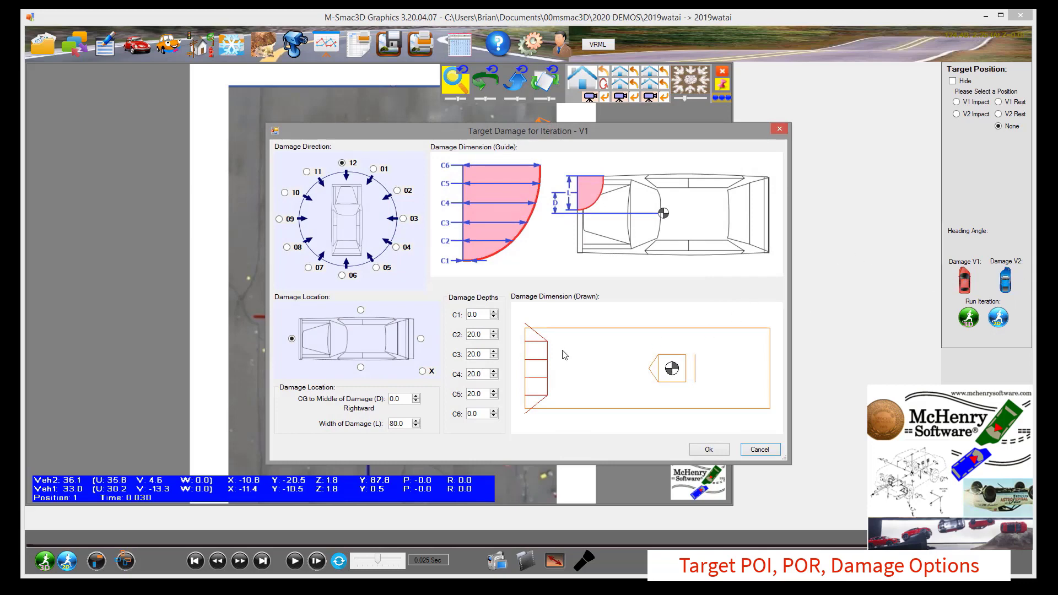
{"action": "left_click", "coordinate": [408, 424]}
{"action": "type", "text": "70.0"}
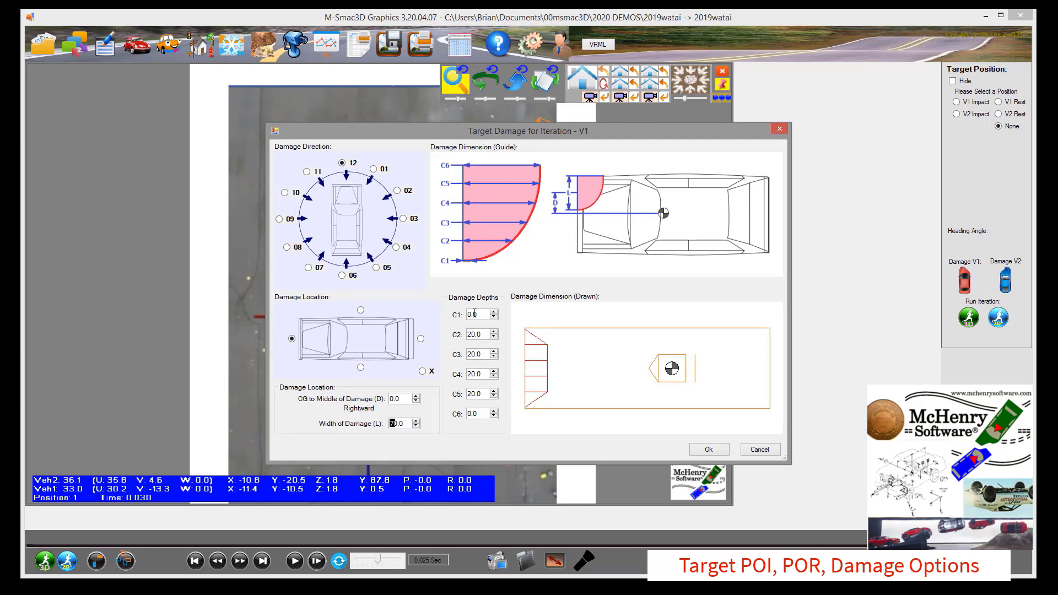
Try increasing vehicle 1's CG to middle of damage distance (D) and cancel the target damage changes.
{"action": "left_click", "coordinate": [416, 396]}
{"action": "left_click", "coordinate": [416, 396]}
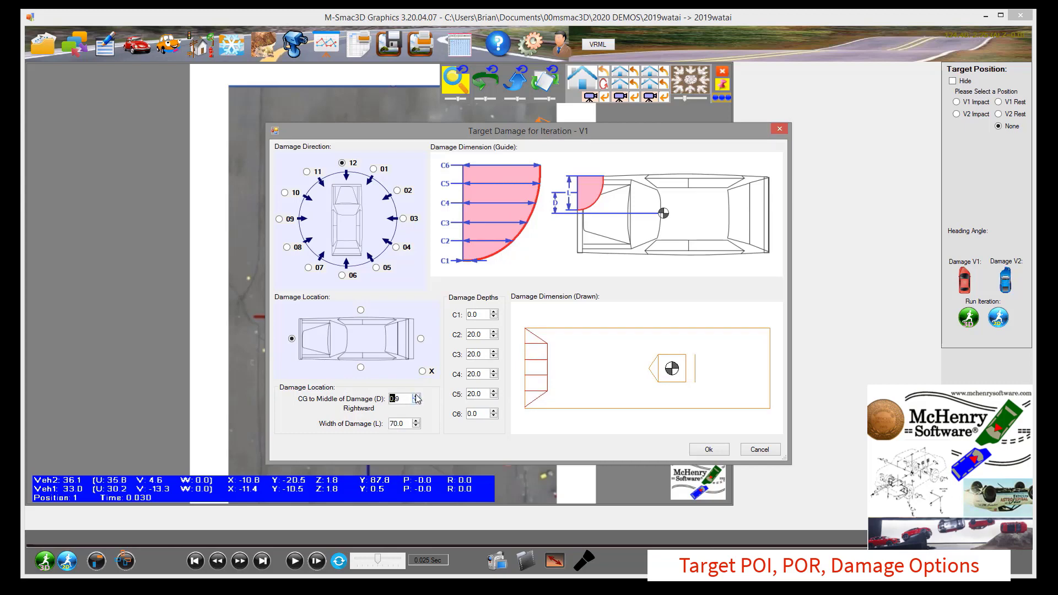
{"action": "left_click", "coordinate": [416, 396]}
{"action": "left_click", "coordinate": [416, 396]}
{"action": "left_click", "coordinate": [416, 396]}
{"action": "left_click", "coordinate": [416, 395]}
{"action": "left_click", "coordinate": [759, 449]}
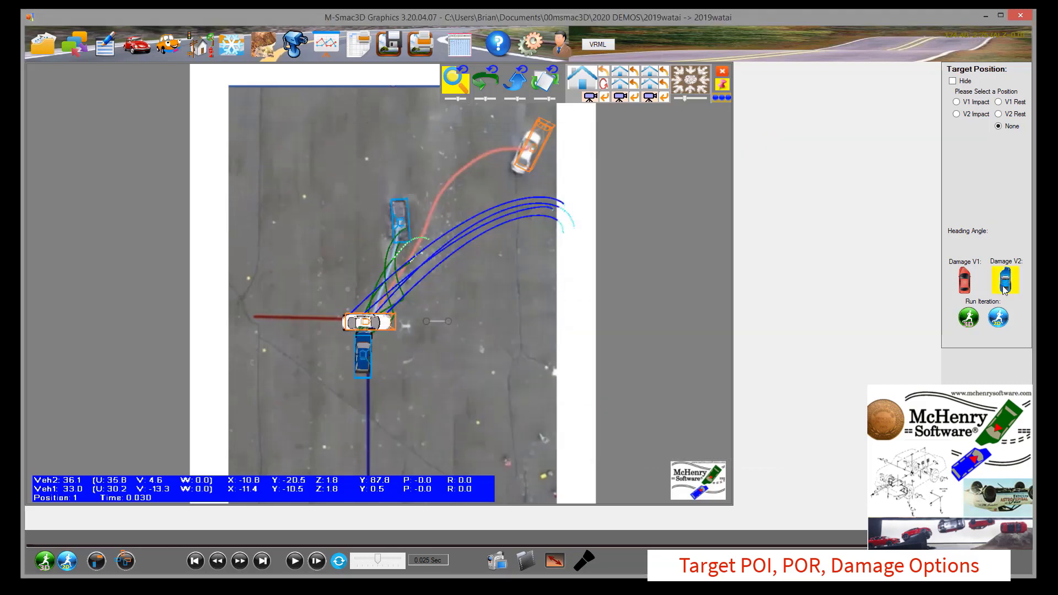
View vehicle 2's target damage settings for iteration and close them without changes.
{"action": "left_click", "coordinate": [1005, 284]}
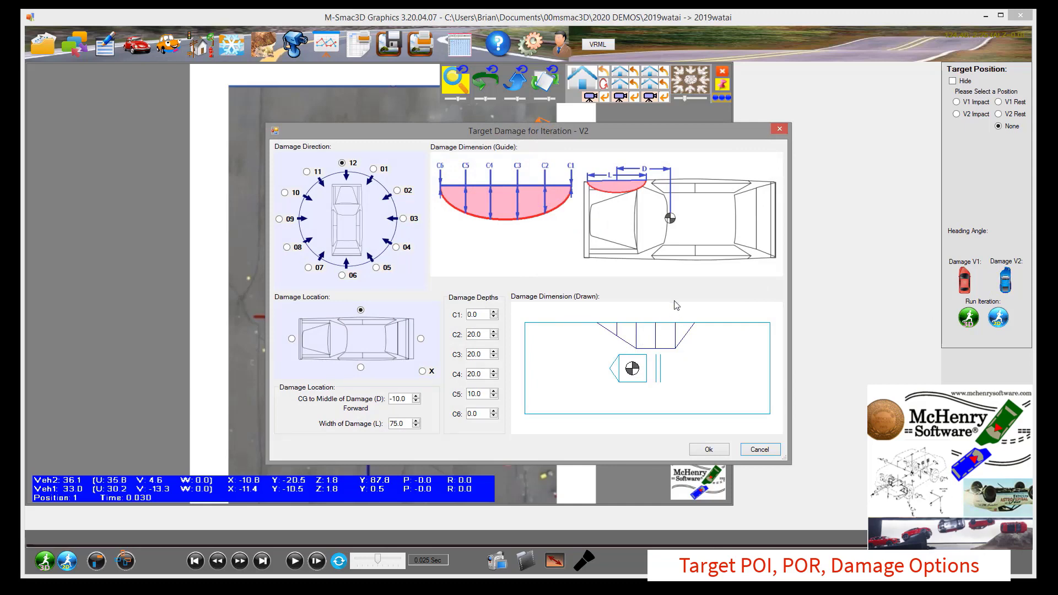
{"action": "left_click", "coordinate": [758, 448]}
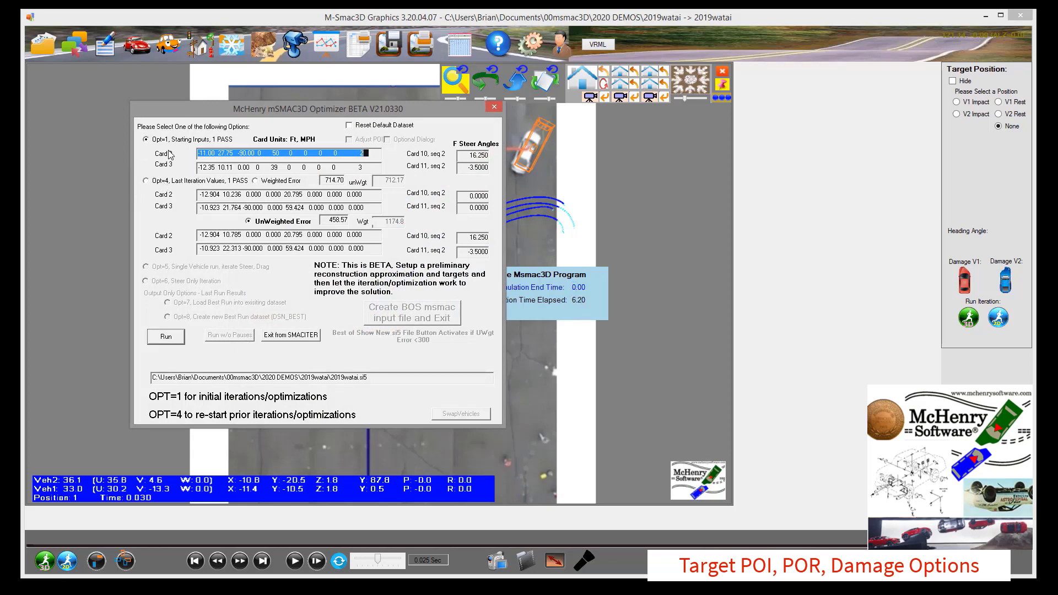
Run the optimizer from the starting inputs (Opt=1), iterate without pauses, and stop the iteration.
{"action": "left_click", "coordinate": [164, 337]}
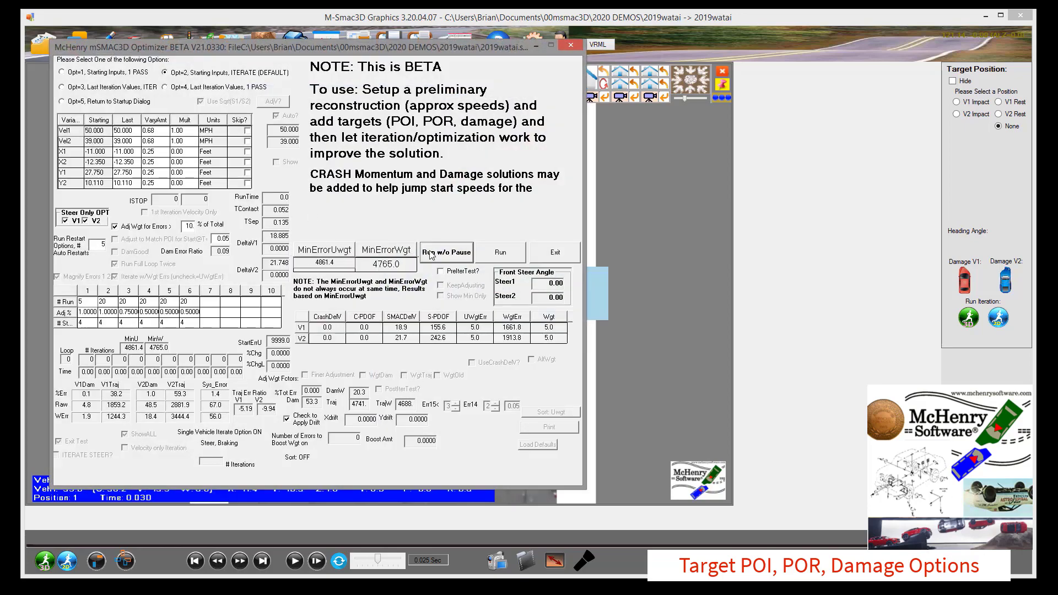
{"action": "left_click", "coordinate": [445, 252]}
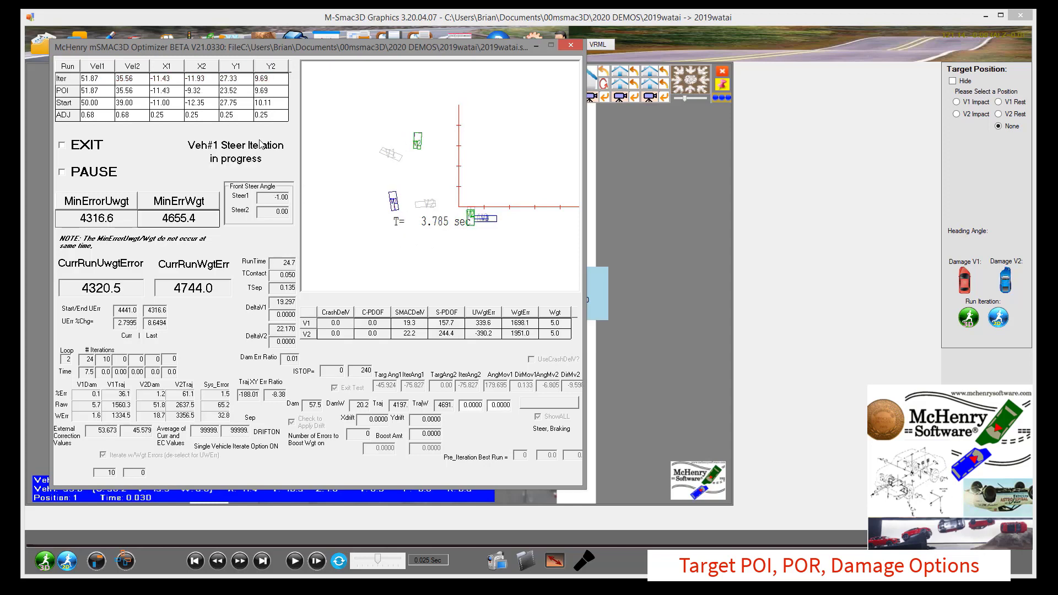
{"action": "left_click", "coordinate": [88, 146]}
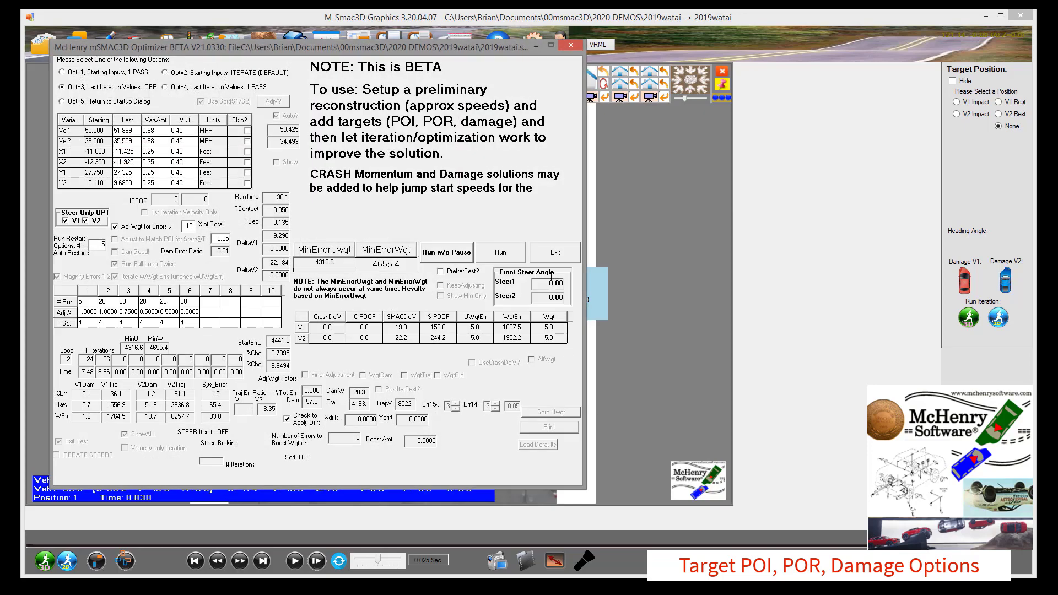
Exit the optimizer and hide the target position outlines in the scene.
{"action": "left_click", "coordinate": [546, 257]}
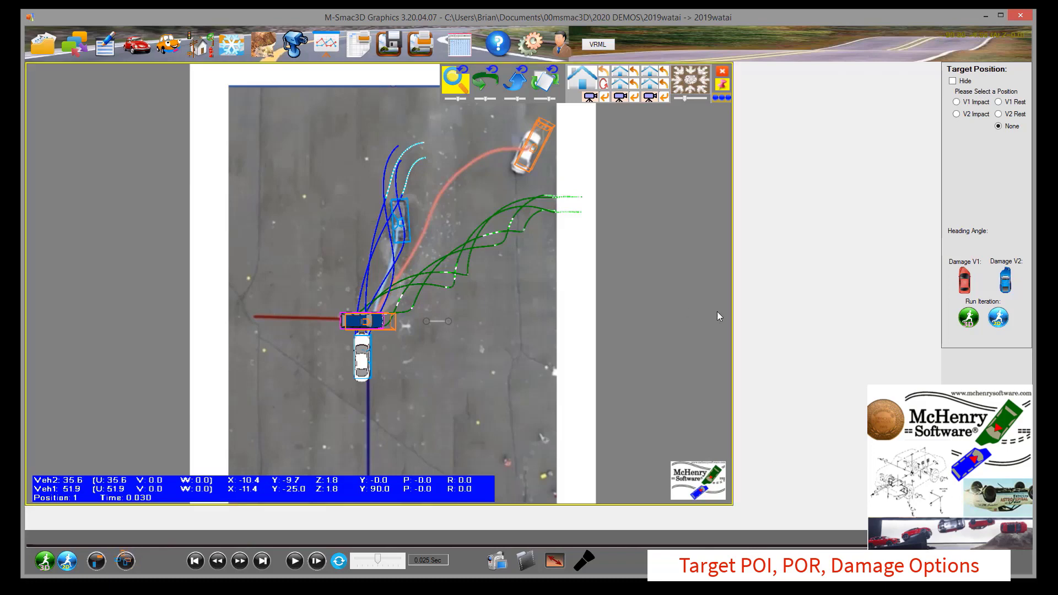
{"action": "left_click", "coordinate": [952, 81]}
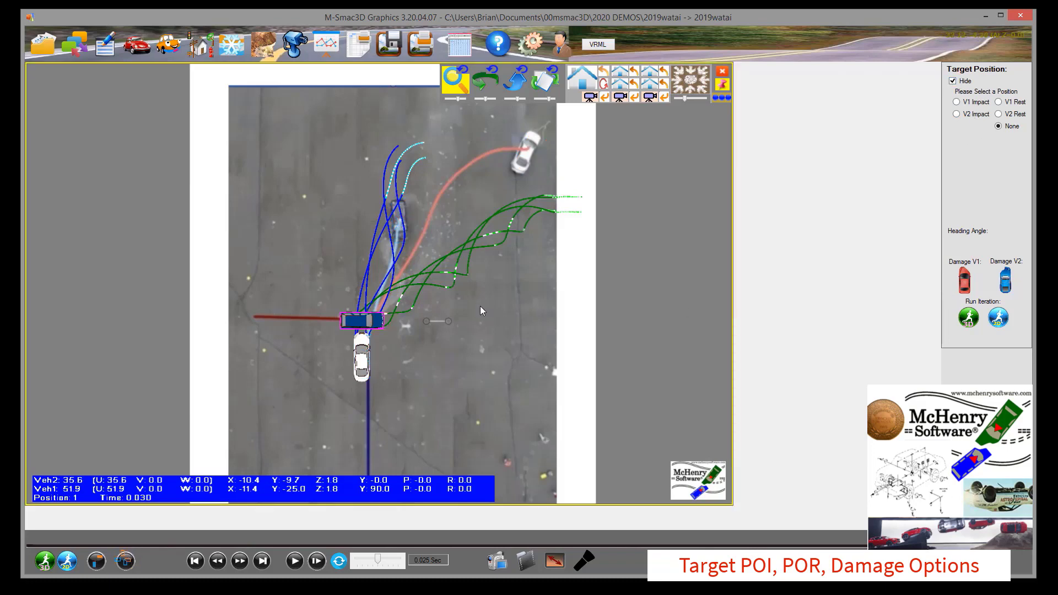
{"action": "scroll", "coordinate": [481, 308], "scroll_direction": "up", "scroll_amount": 2}
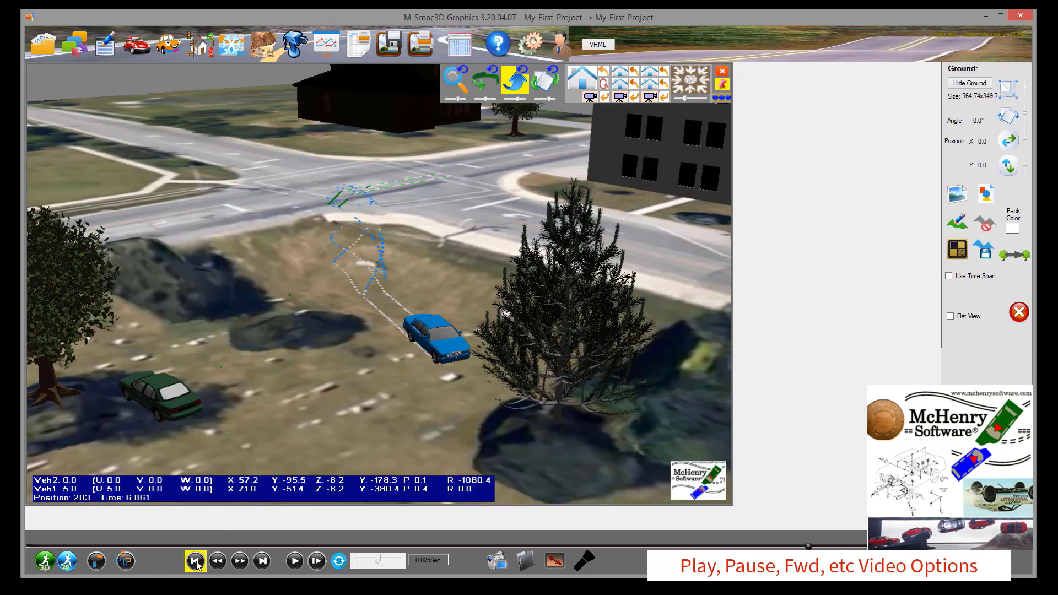
Step through the My_First_Project simulation by jumping to its start and end, rewinding and moving forward.
{"action": "left_click", "coordinate": [195, 561]}
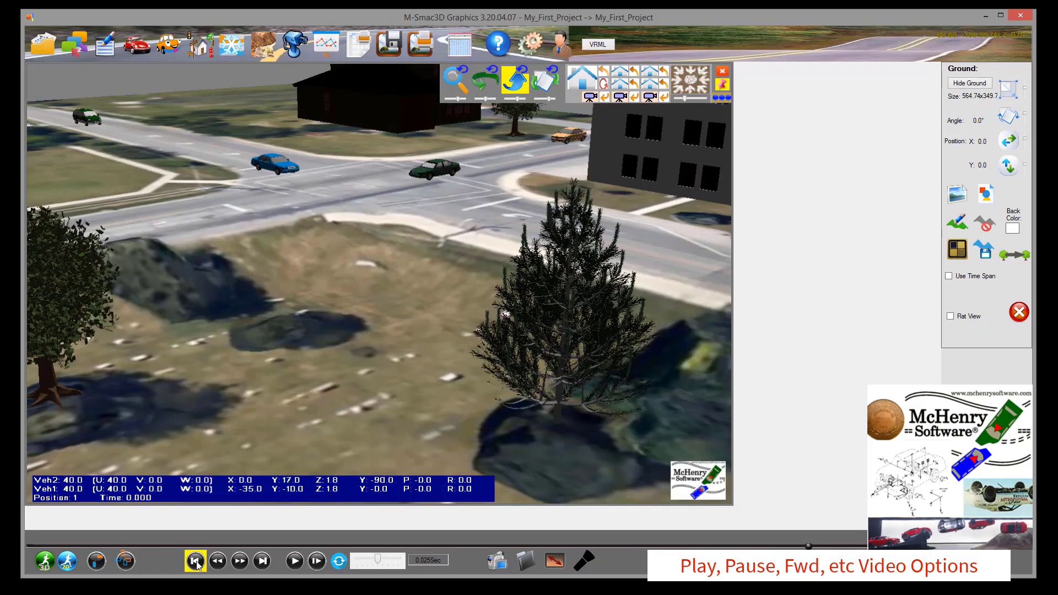
{"action": "left_click", "coordinate": [263, 562]}
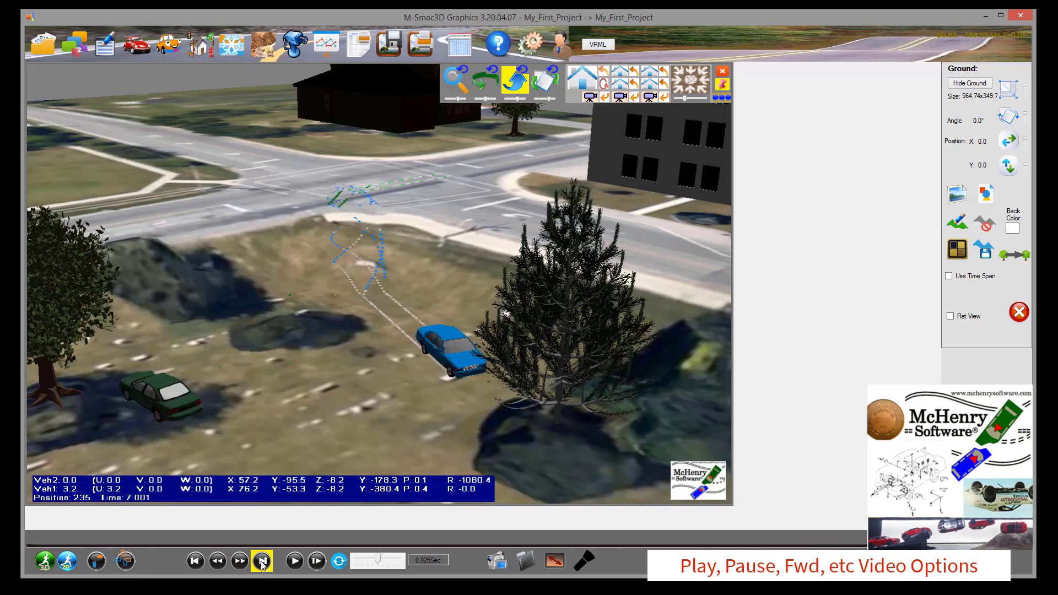
{"action": "left_click", "coordinate": [219, 561]}
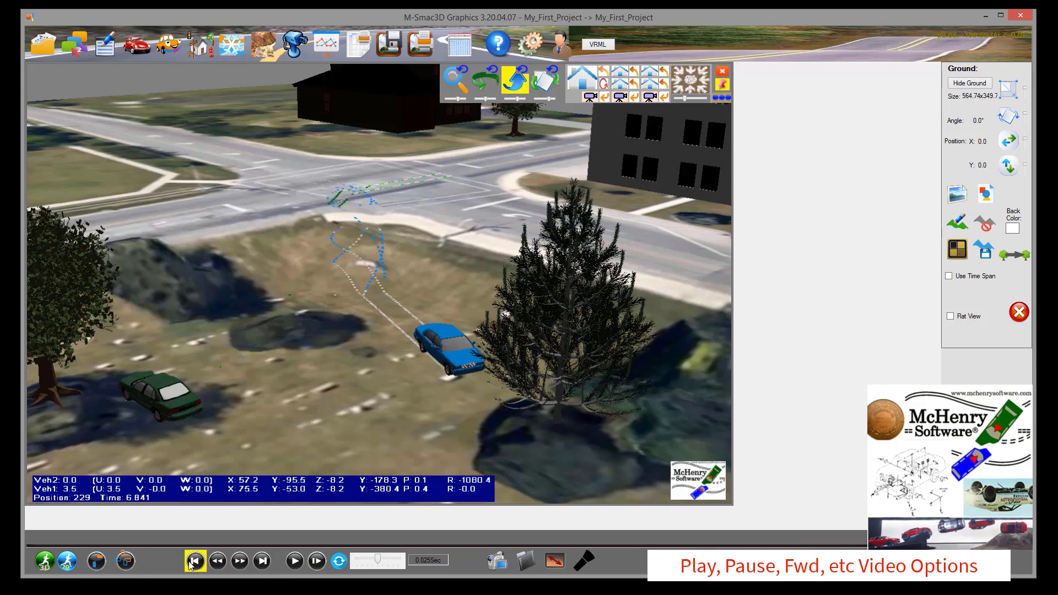
{"action": "left_click", "coordinate": [246, 561]}
{"action": "left_click", "coordinate": [247, 562]}
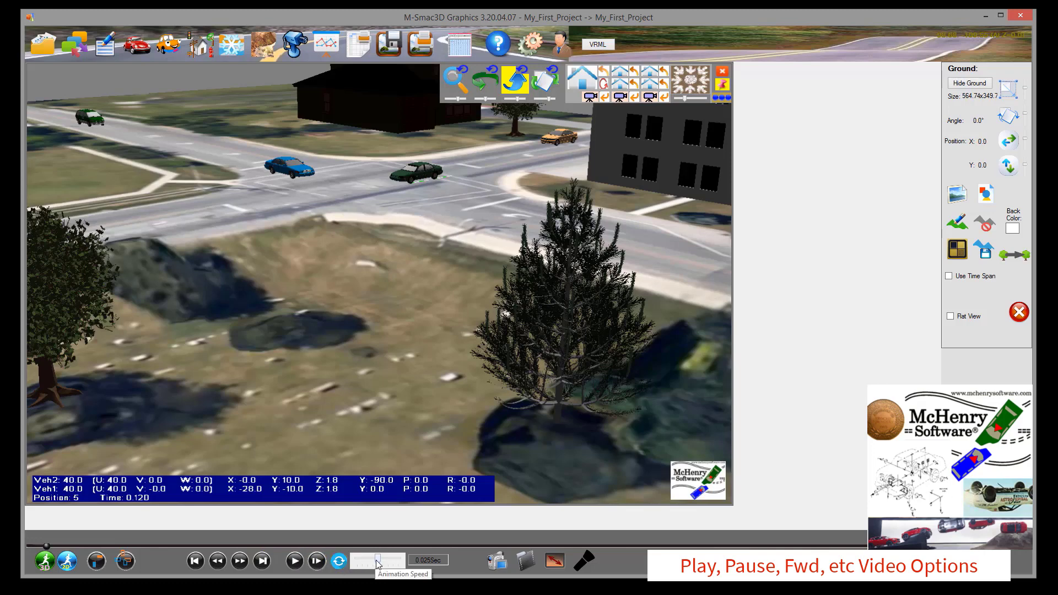
Slow the animation speed to 0.002 sec and restore it to 0.025 sec.
{"action": "left_click_drag", "start_coordinate": [378, 563], "coordinate": [357, 562]}
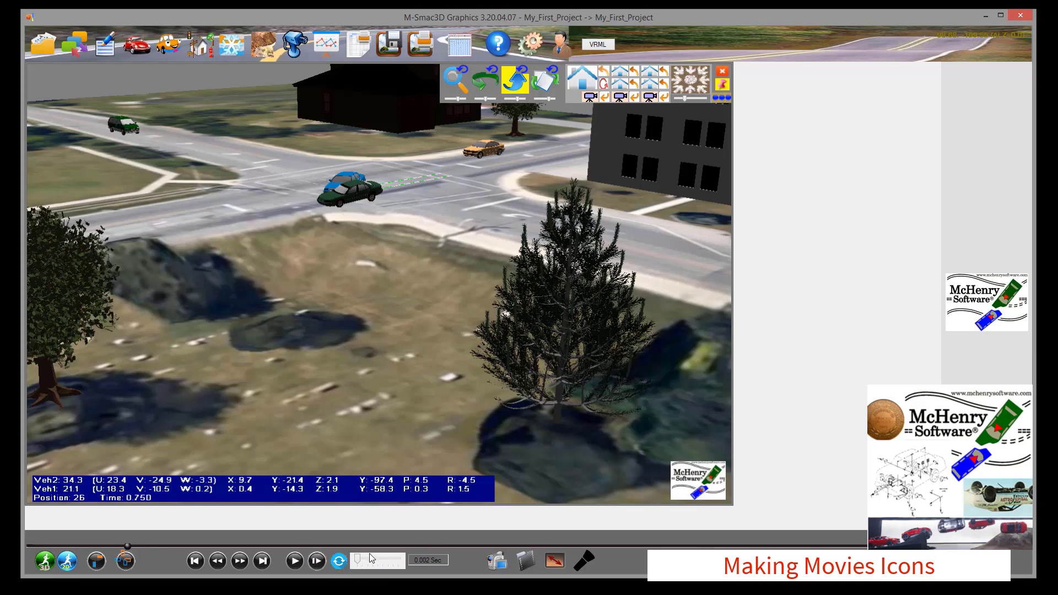
{"action": "left_click_drag", "start_coordinate": [358, 562], "coordinate": [378, 562]}
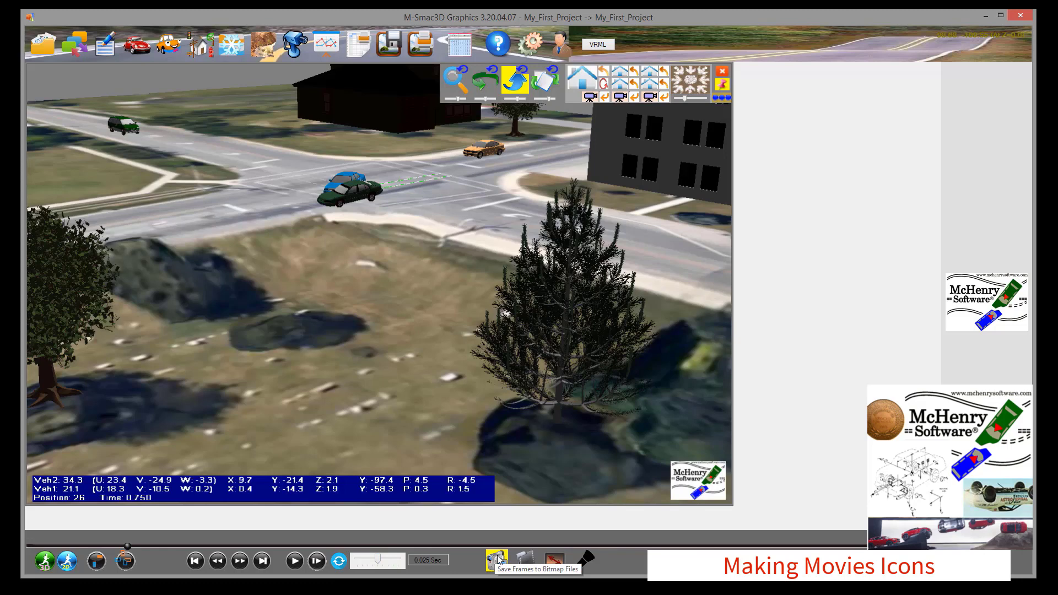
View the options for saving movie frames as bitmaps and for setting the scene size, closing both without changes.
{"action": "left_click", "coordinate": [498, 560]}
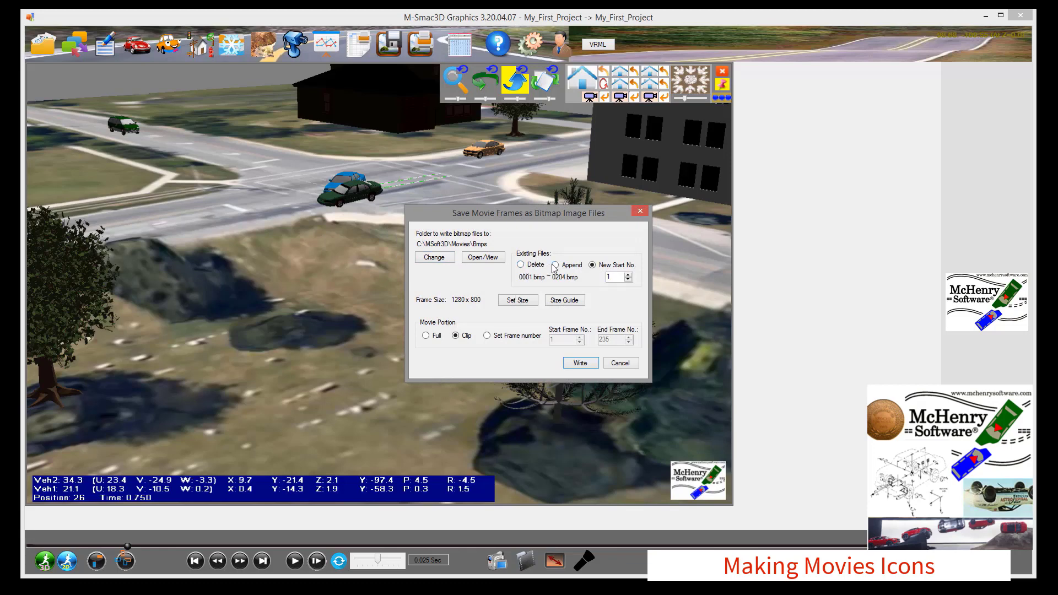
{"action": "left_click", "coordinate": [619, 363]}
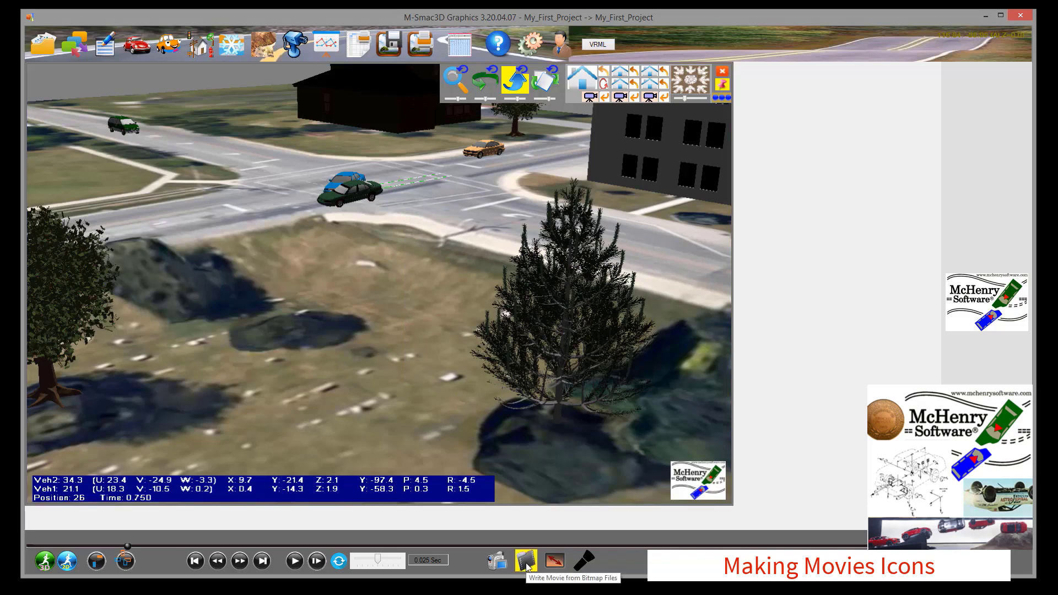
{"action": "left_click", "coordinate": [561, 562]}
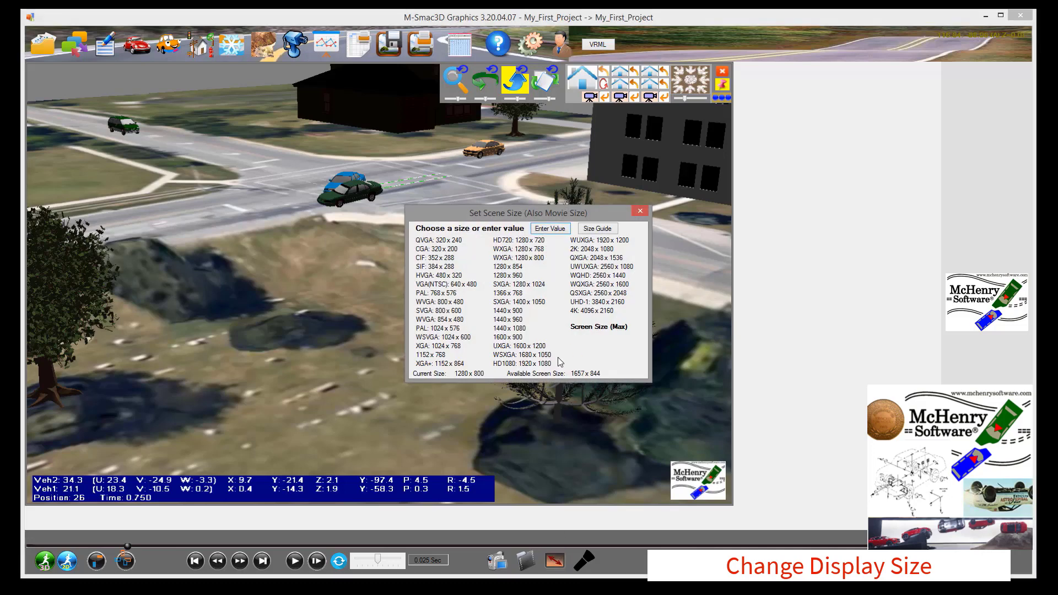
{"action": "left_click", "coordinate": [639, 212]}
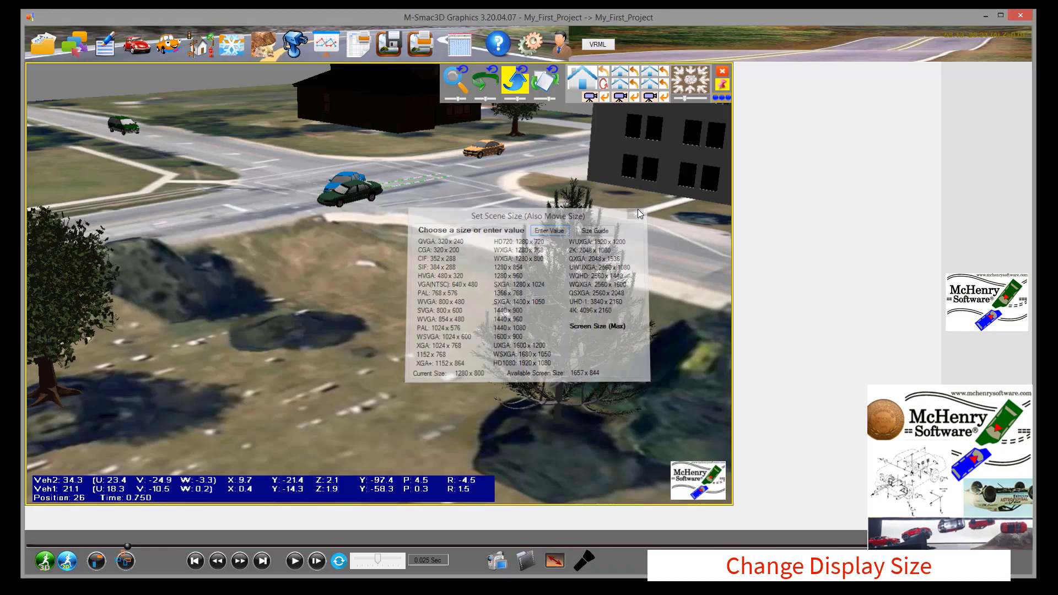
Switch light 1 on to show its settings, turn it off again and close the light controls.
{"action": "left_click", "coordinate": [582, 561]}
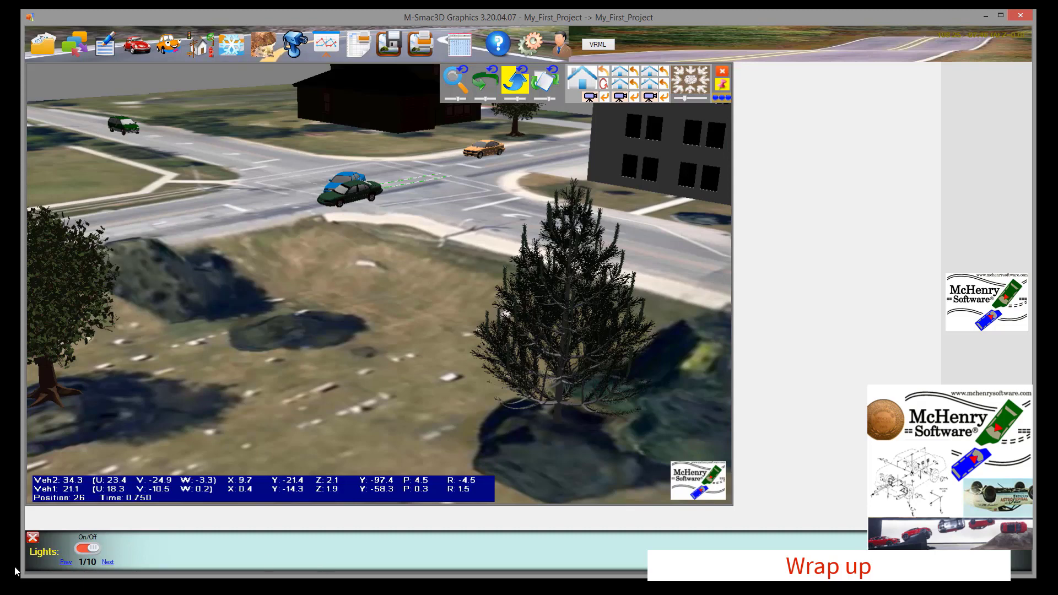
{"action": "left_click", "coordinate": [94, 550]}
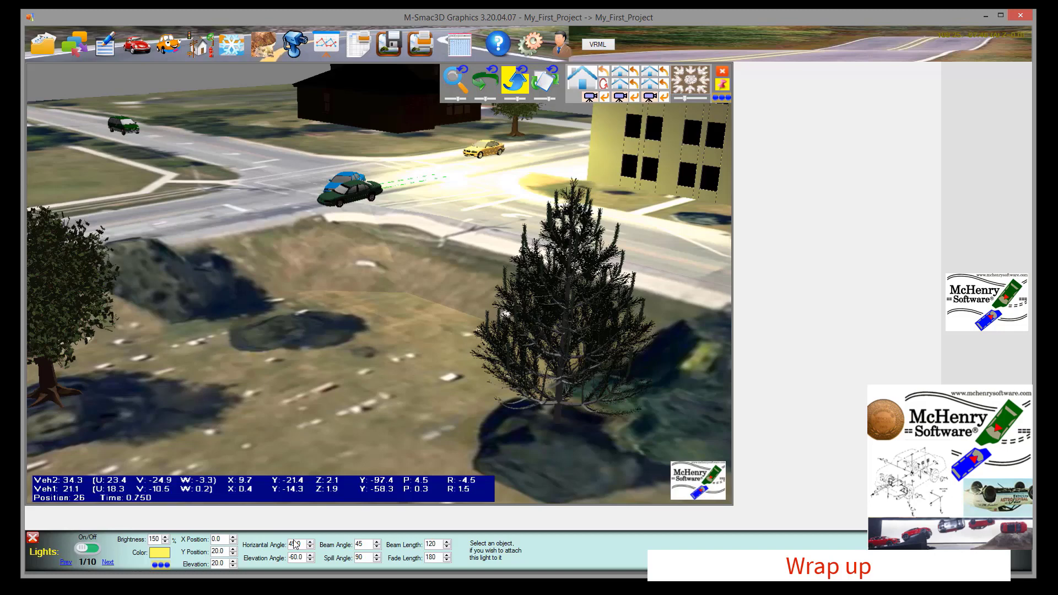
{"action": "left_click", "coordinate": [88, 549]}
{"action": "left_click", "coordinate": [34, 538]}
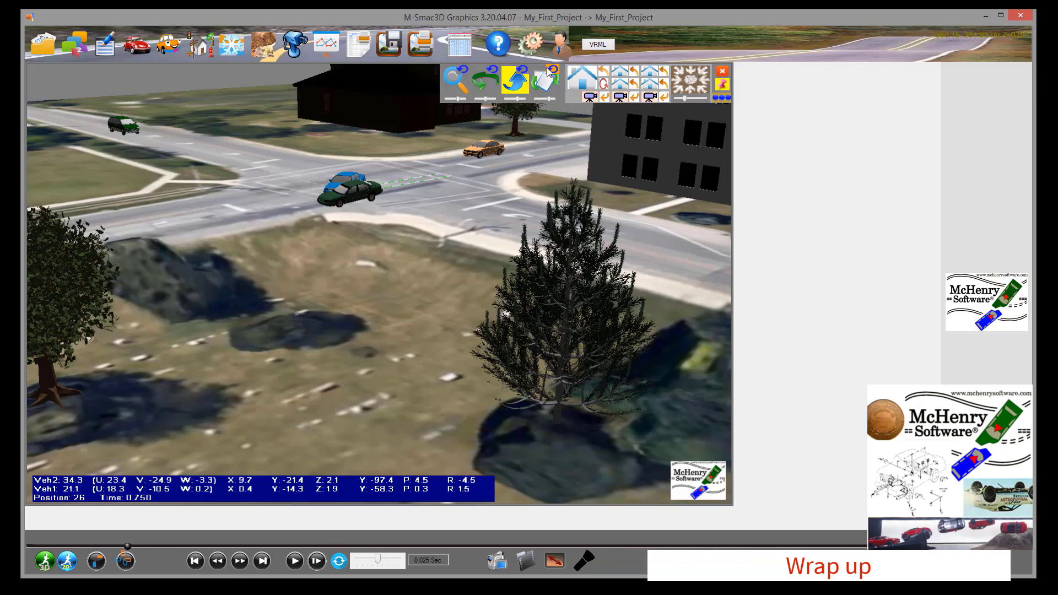
Open the Getting Started Manual, view the Details on Graphics Enhancements section, and close the manual.
{"action": "left_click", "coordinate": [504, 44]}
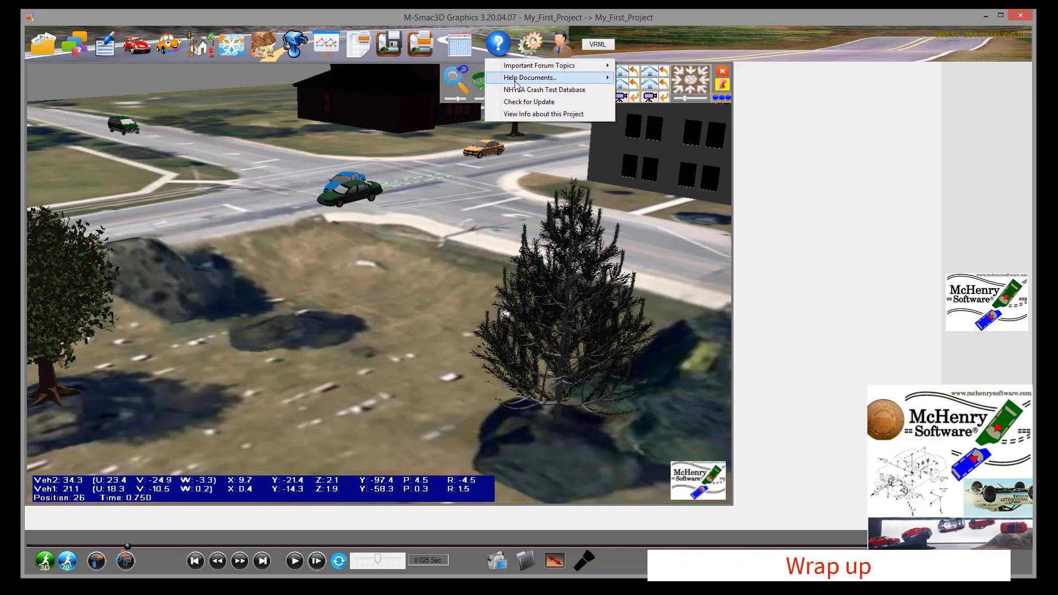
{"action": "mouse_move", "coordinate": [518, 79]}
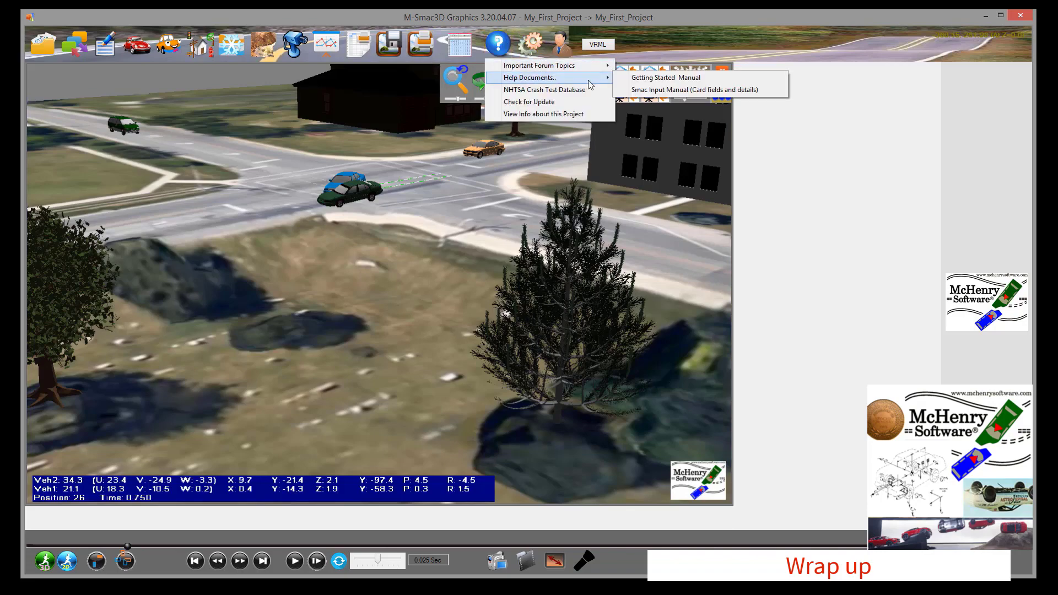
{"action": "left_click", "coordinate": [624, 81]}
{"action": "left_click_drag", "start_coordinate": [366, 113], "coordinate": [359, 43]}
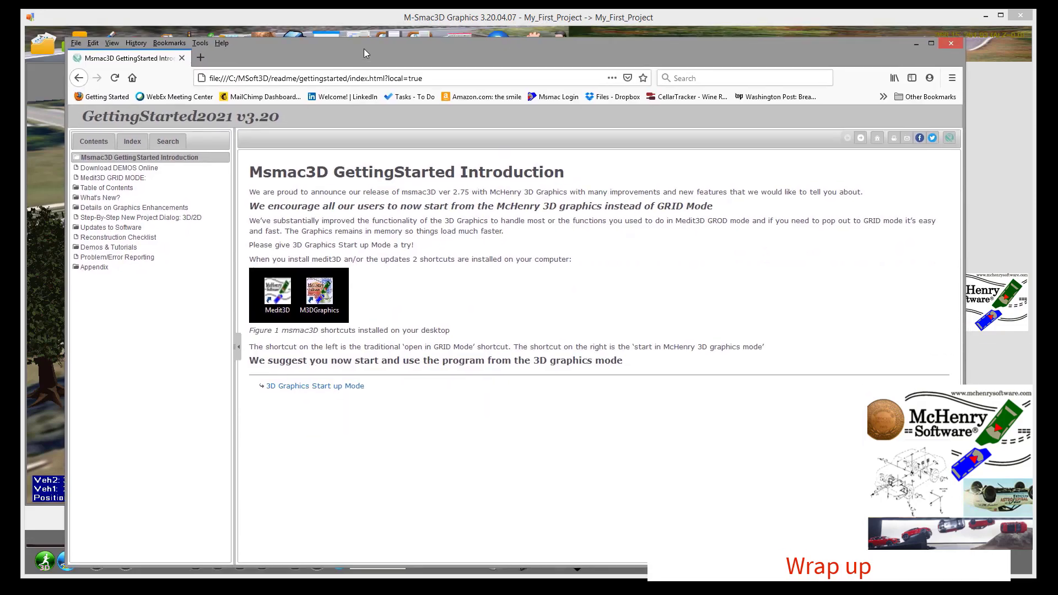
{"action": "left_click", "coordinate": [76, 213]}
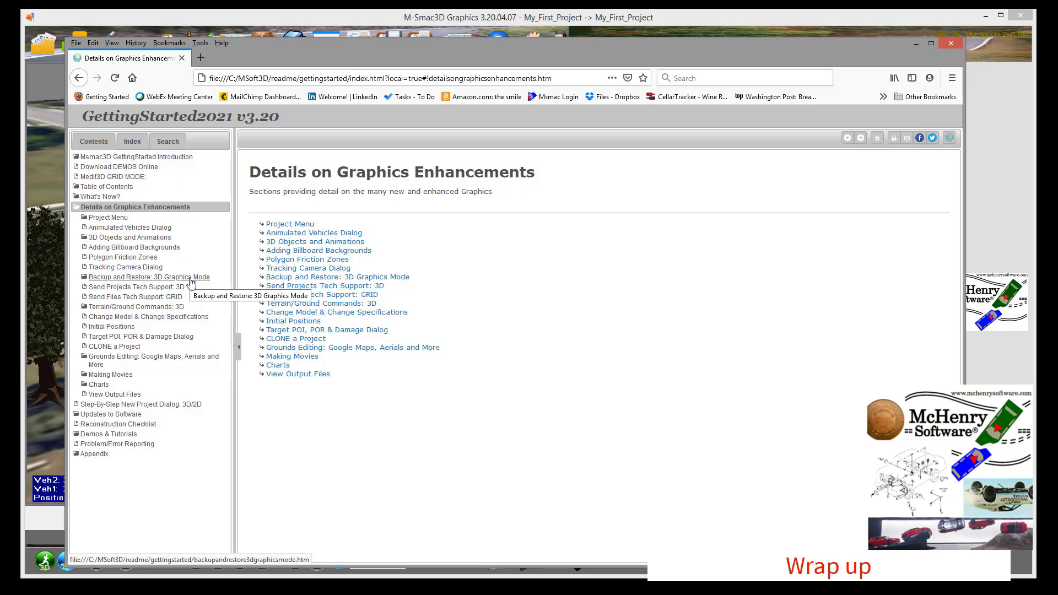
{"action": "left_click", "coordinate": [950, 43]}
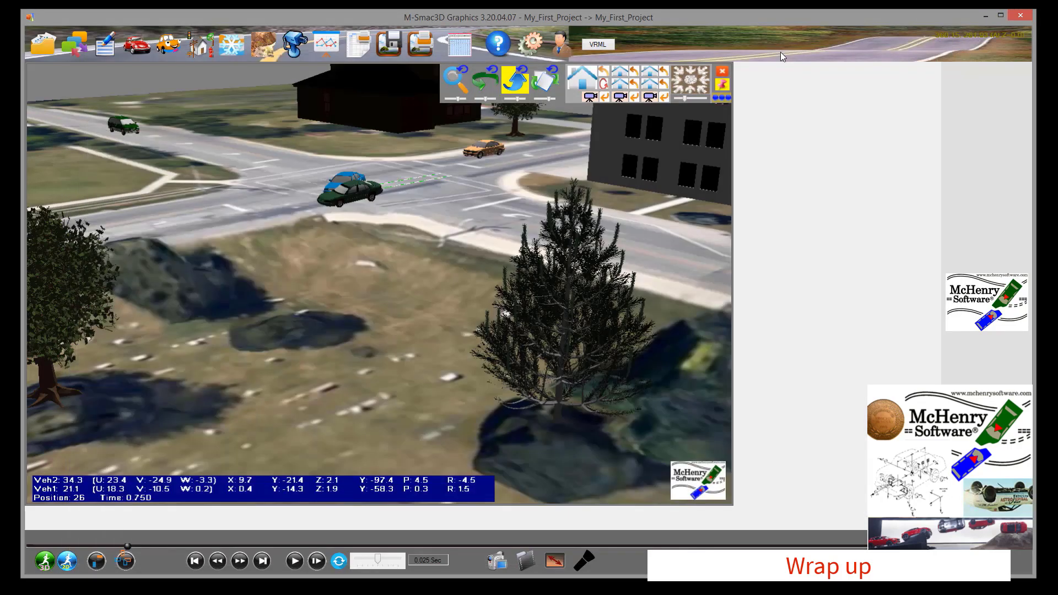